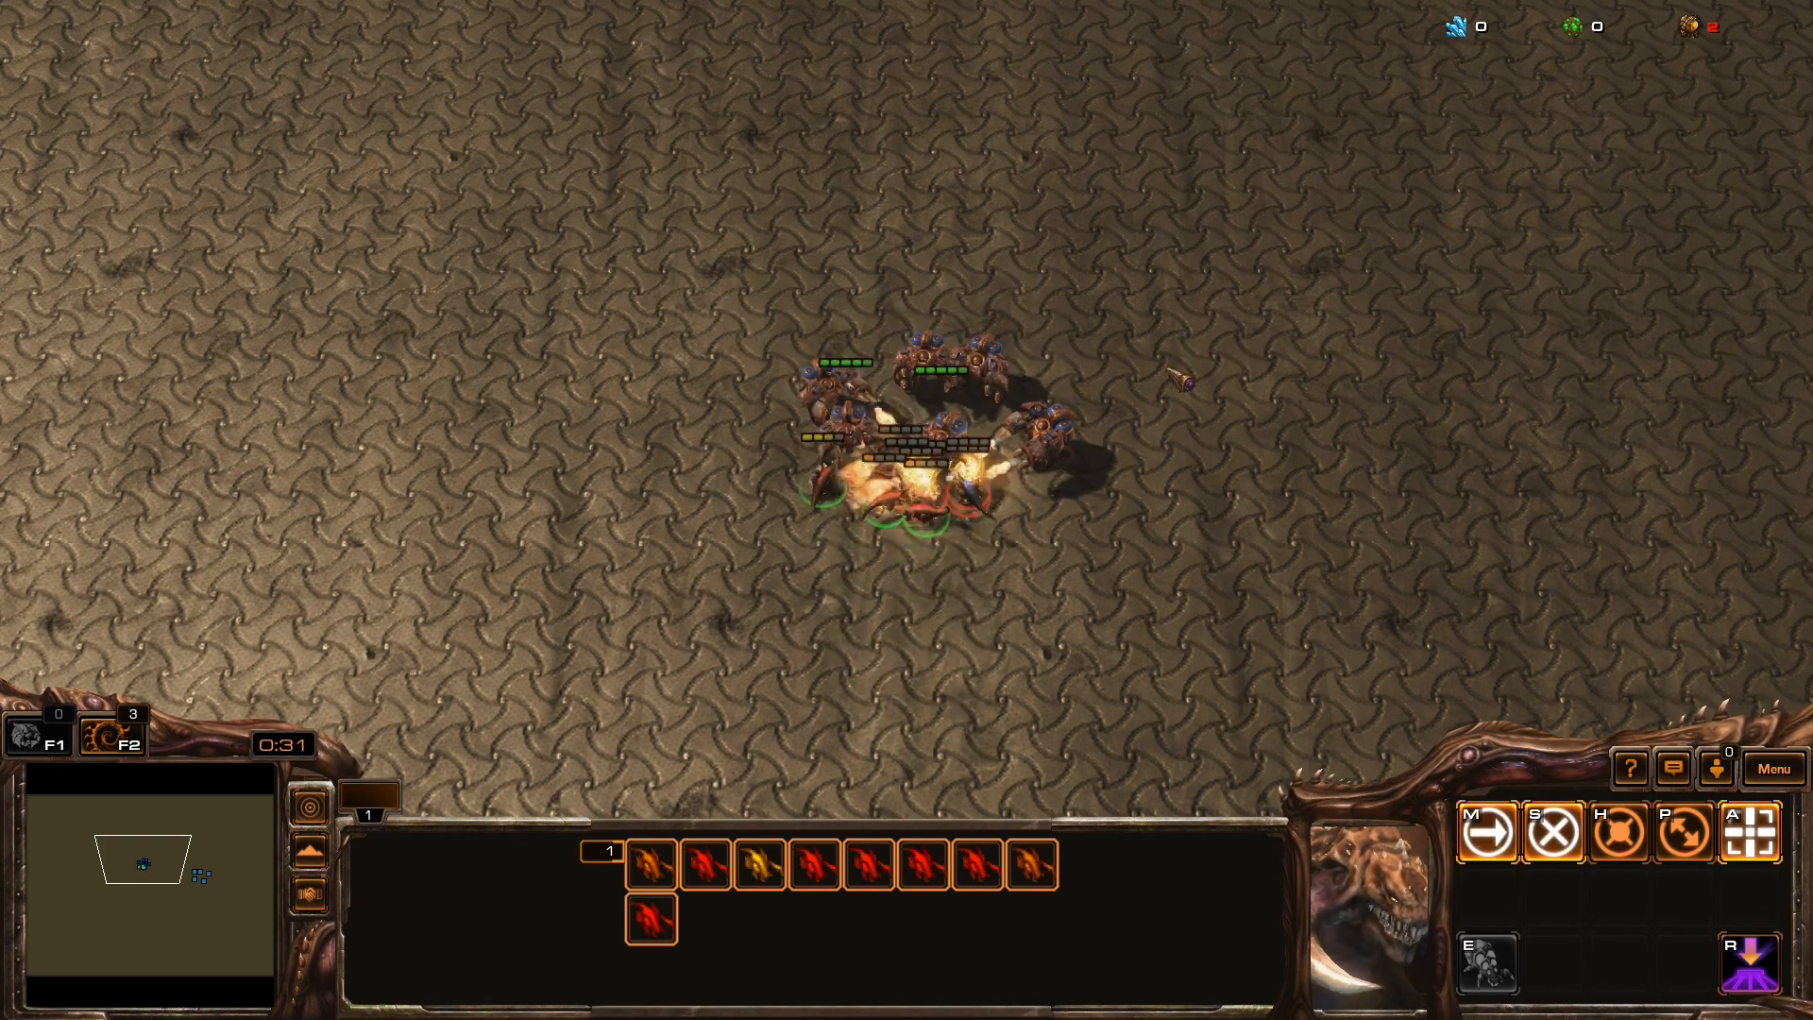
# - Select the badly wounded Zergling at the front of the pack and order it to stop
pyautogui.click(929, 521)
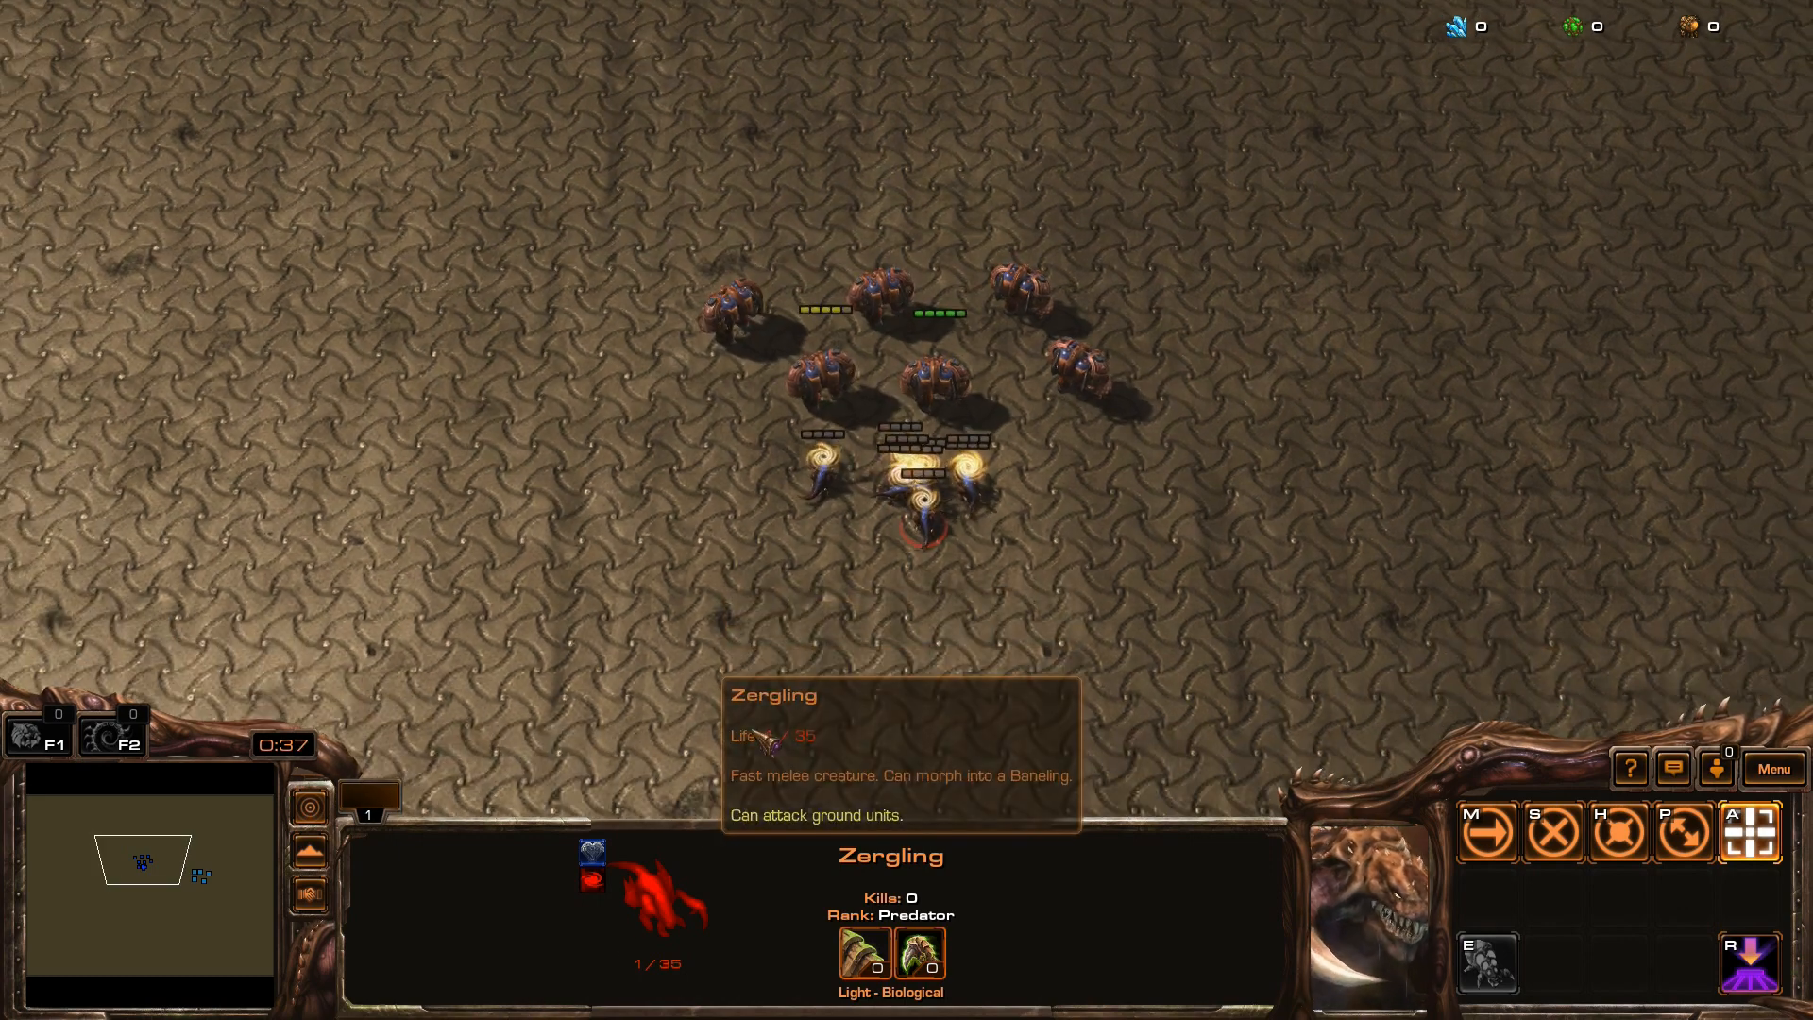
pyautogui.scroll(3, 917, 536)
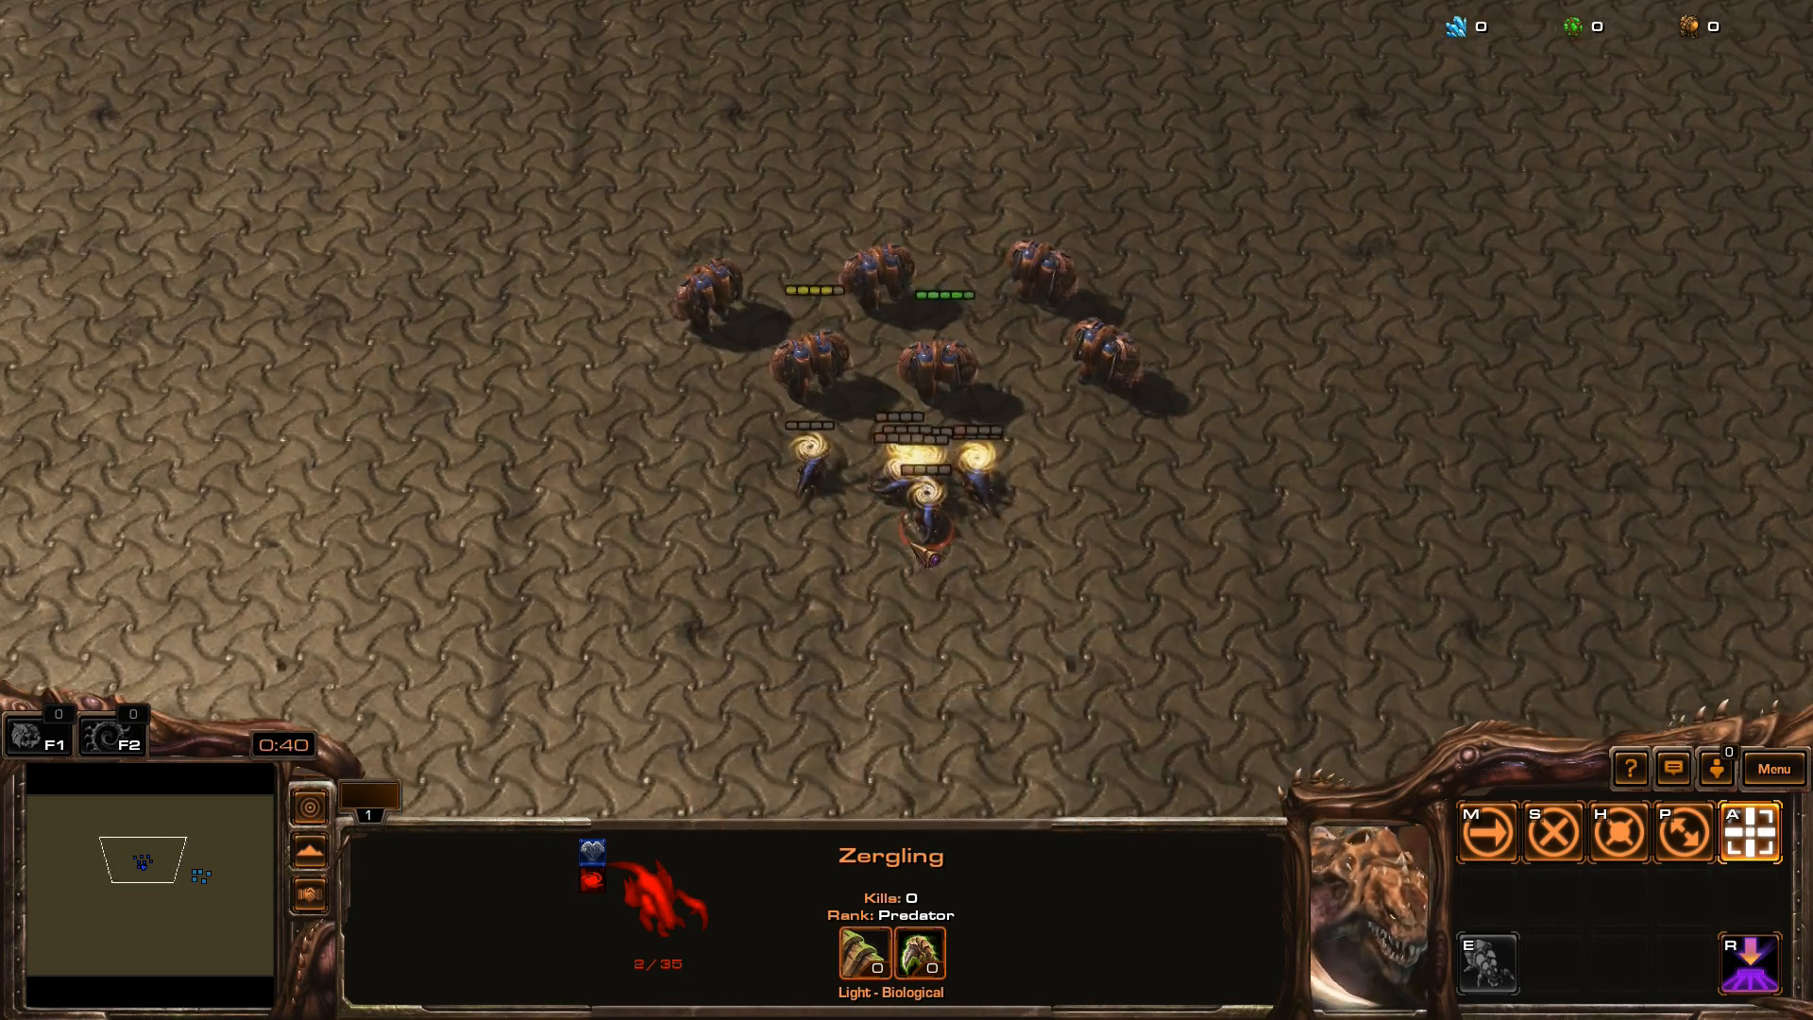
pyautogui.scroll(-3, 917, 537)
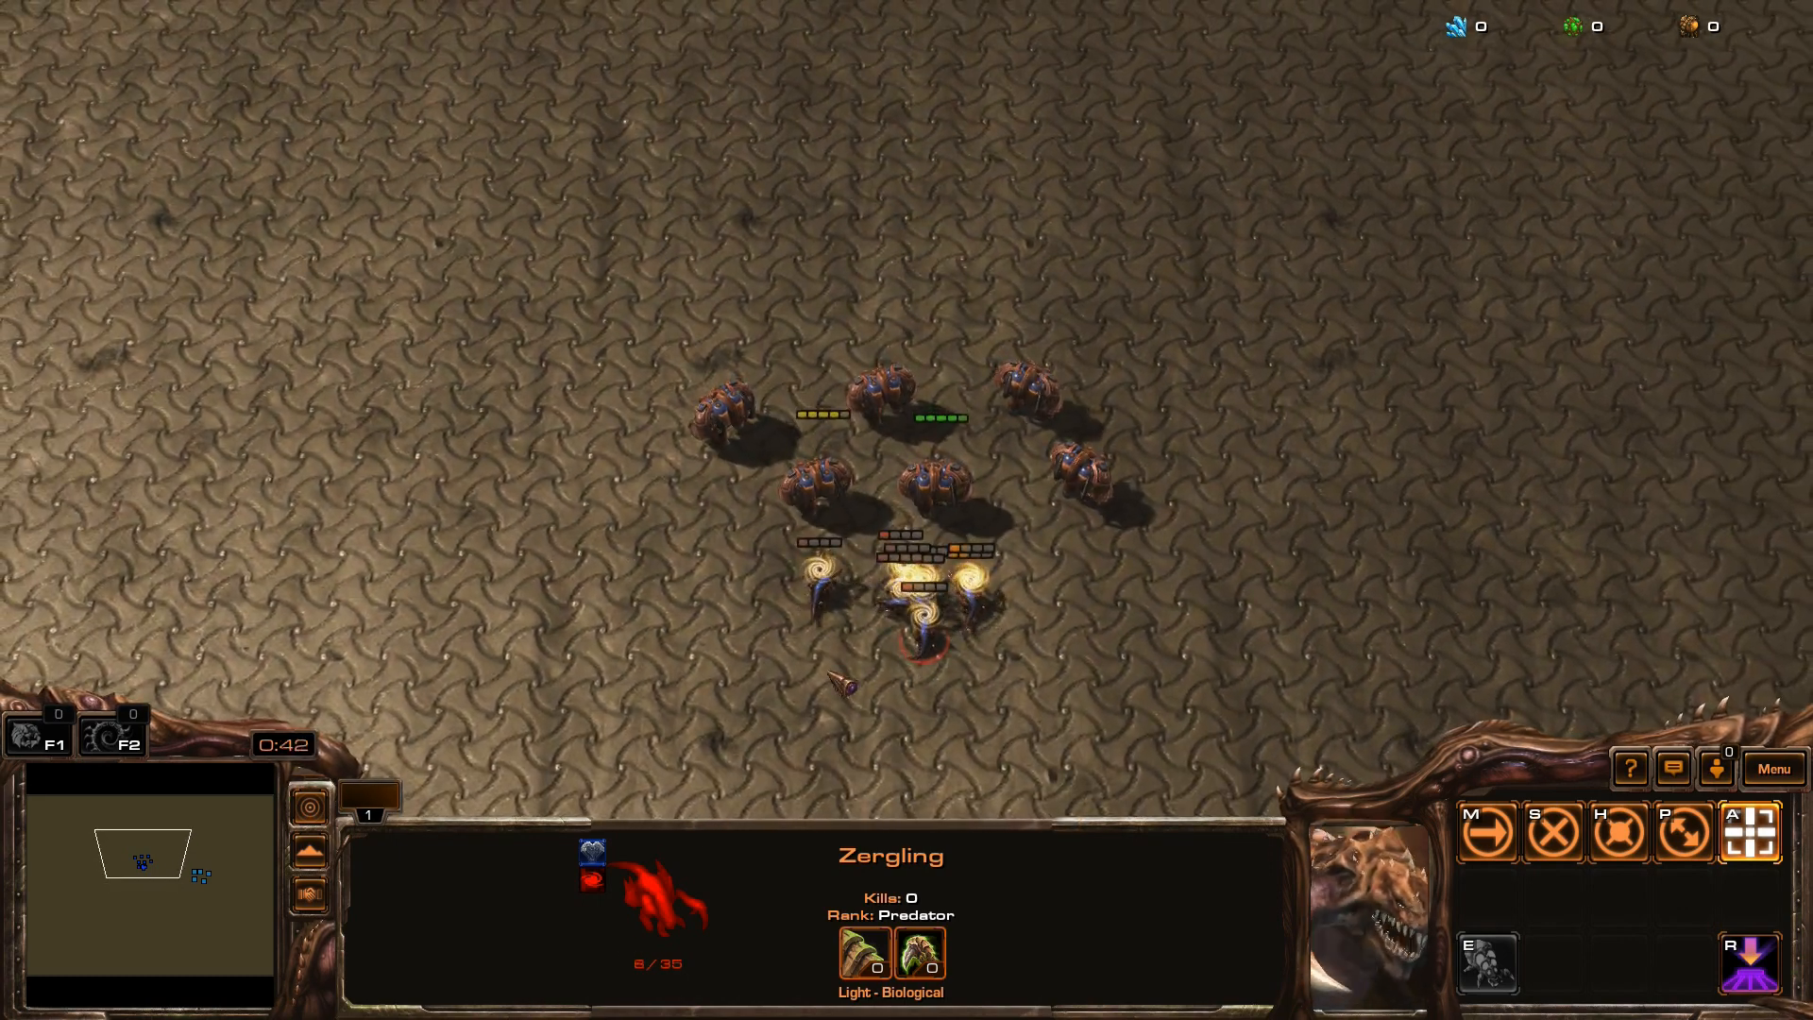
pyautogui.press('s')
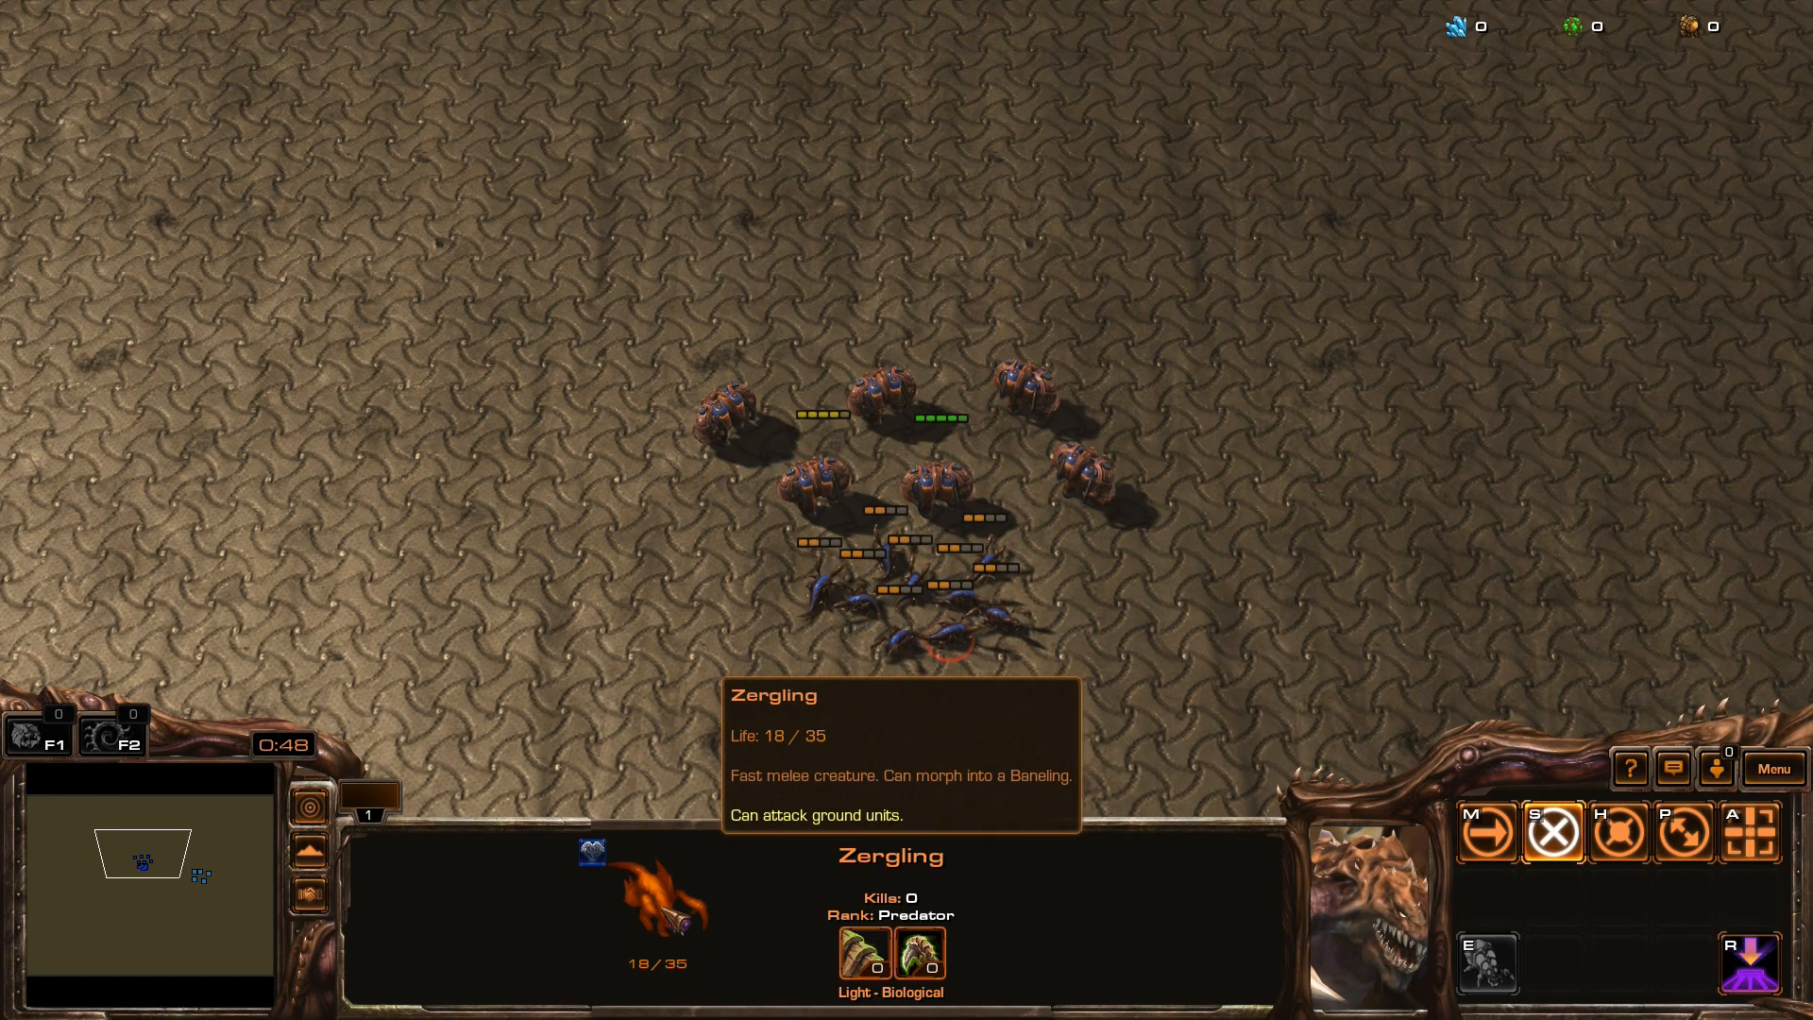
# - Order the whole Zerg group to attack toward the Stalkers, and send the five Stalkers on an attack-move toward the Zerg group
pyautogui.moveTo(1379, 201); pyautogui.dragTo(484, 773)
pyautogui.press('a')
pyautogui.click(1511, 417)
pyautogui.moveTo(1688, 190); pyautogui.dragTo(1001, 577)
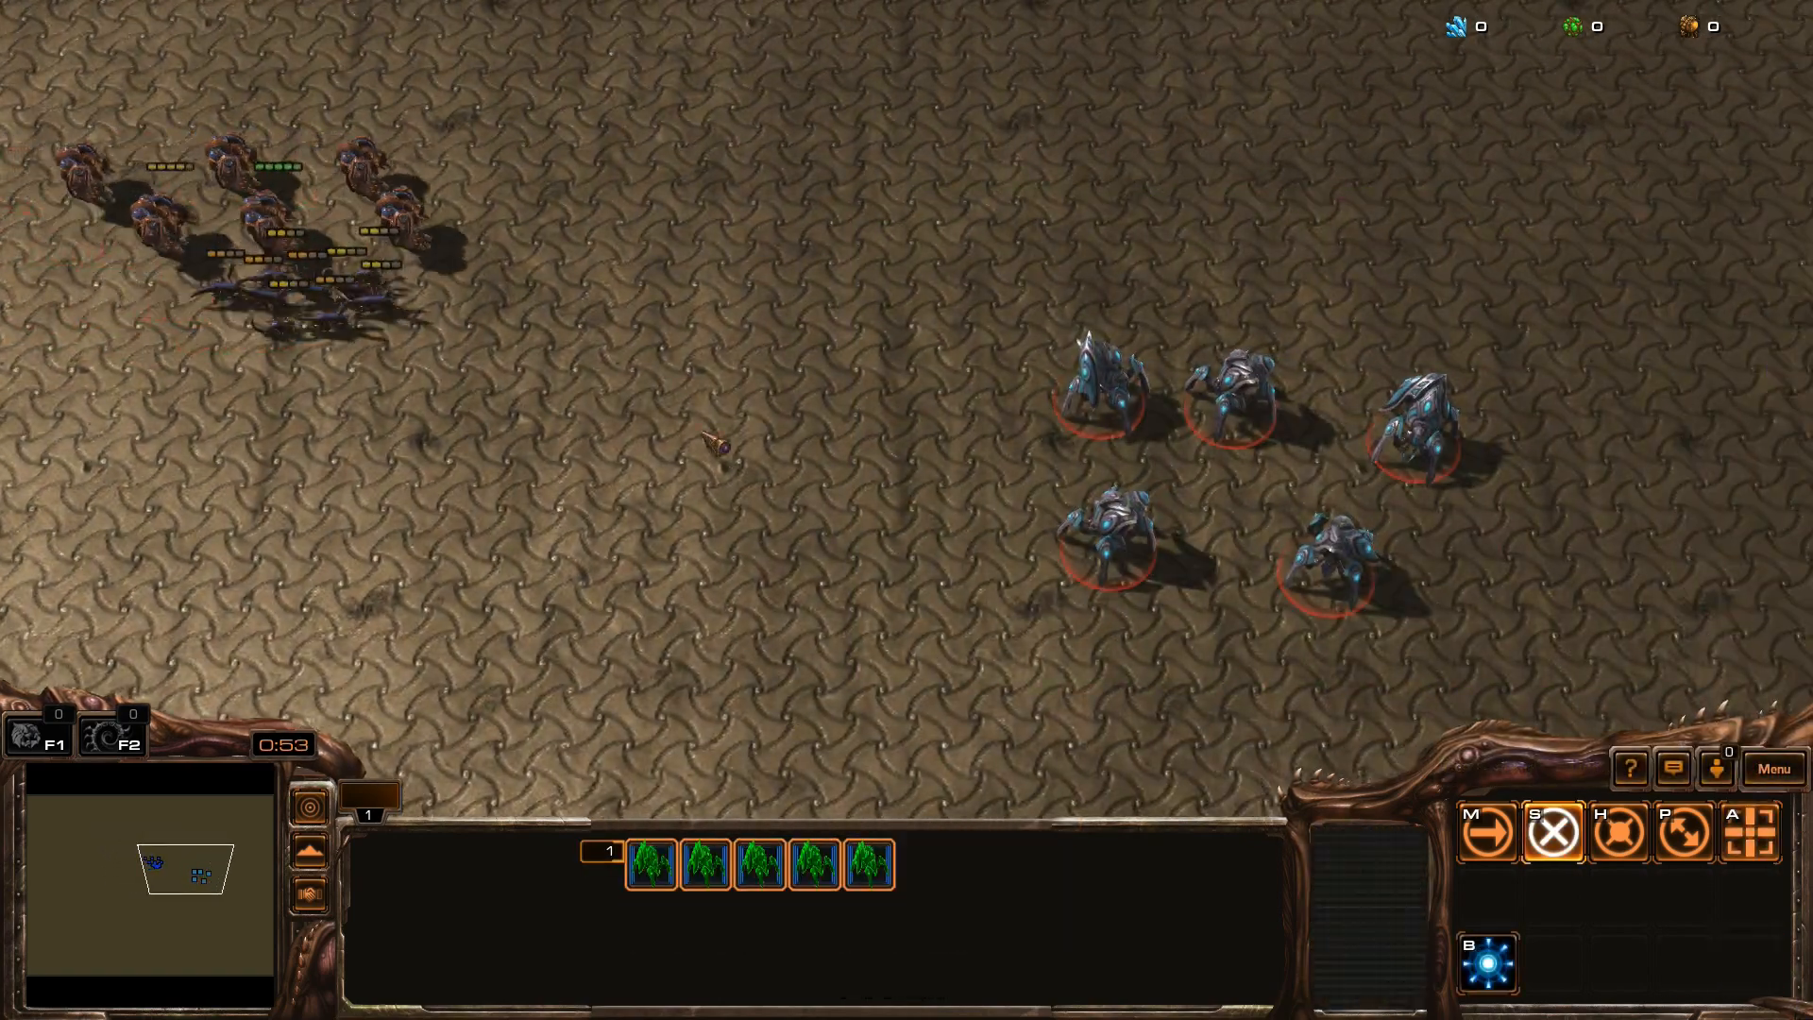
pyautogui.press('a')
pyautogui.click(662, 406)
pyautogui.moveTo(1379, 133); pyautogui.dragTo(160, 585)
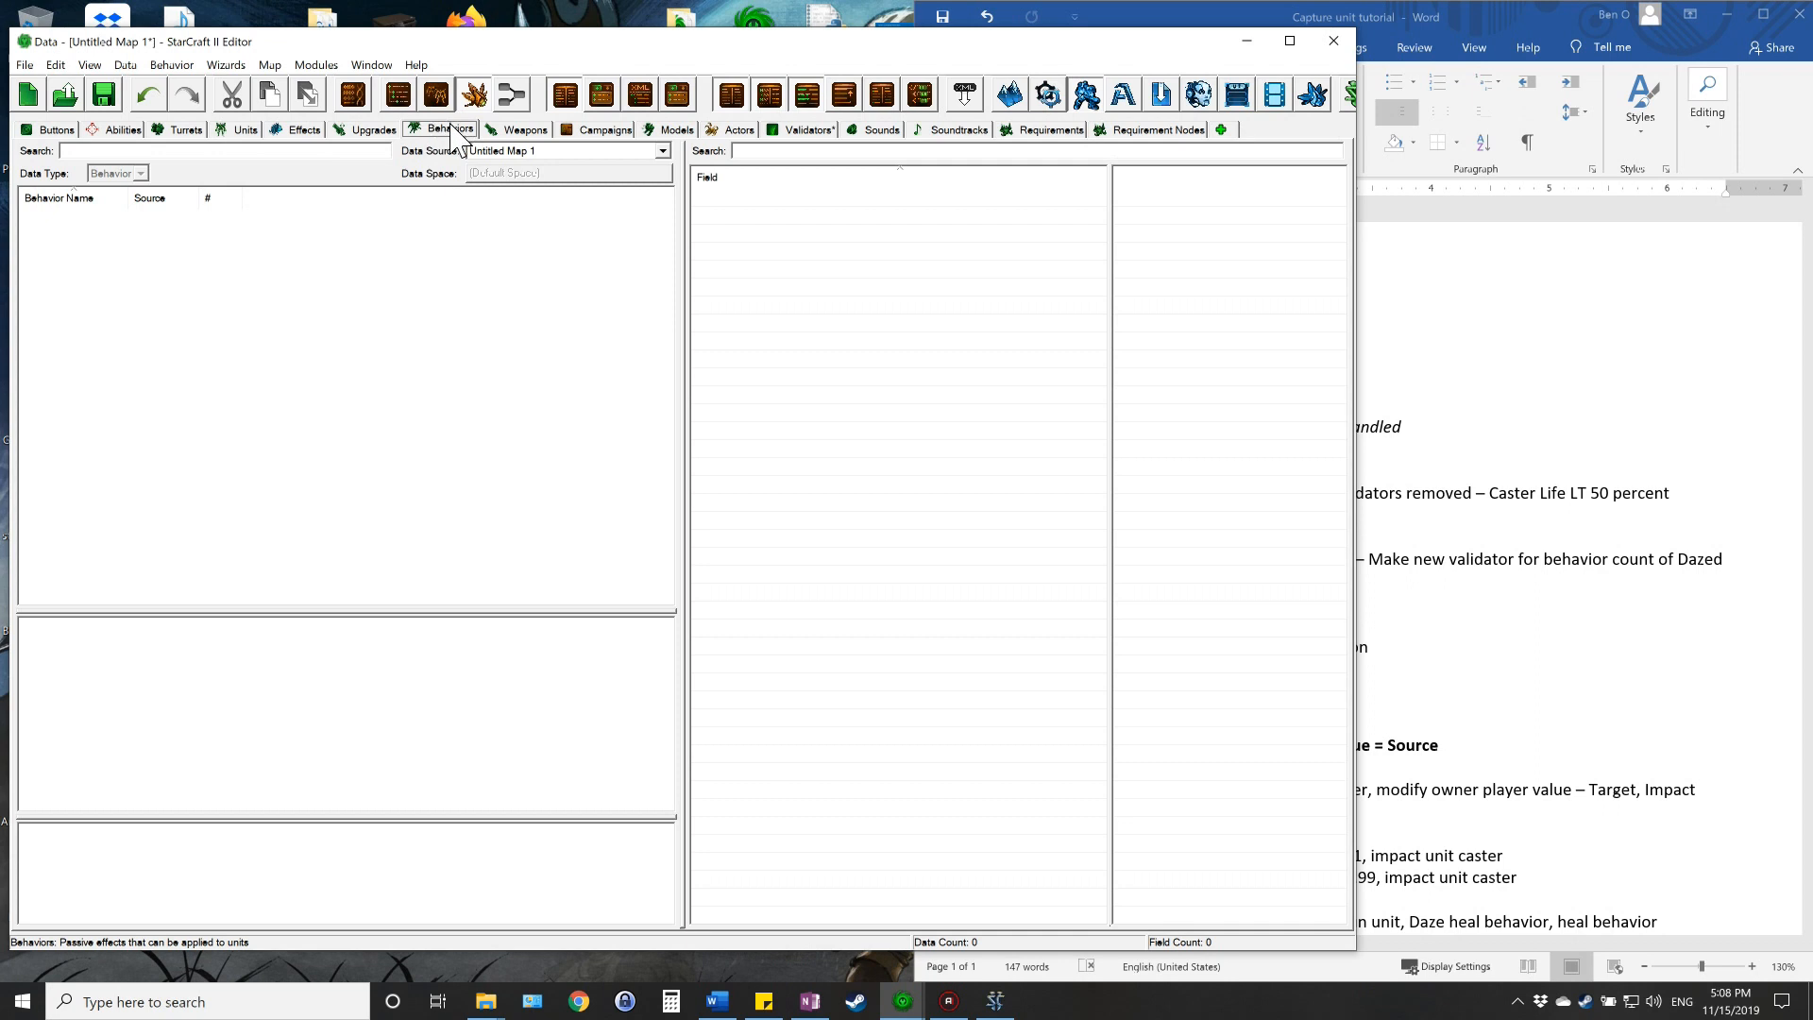
# - Open the Behaviors game data with Untitled Map 1 as the data source
pyautogui.click(1221, 130)
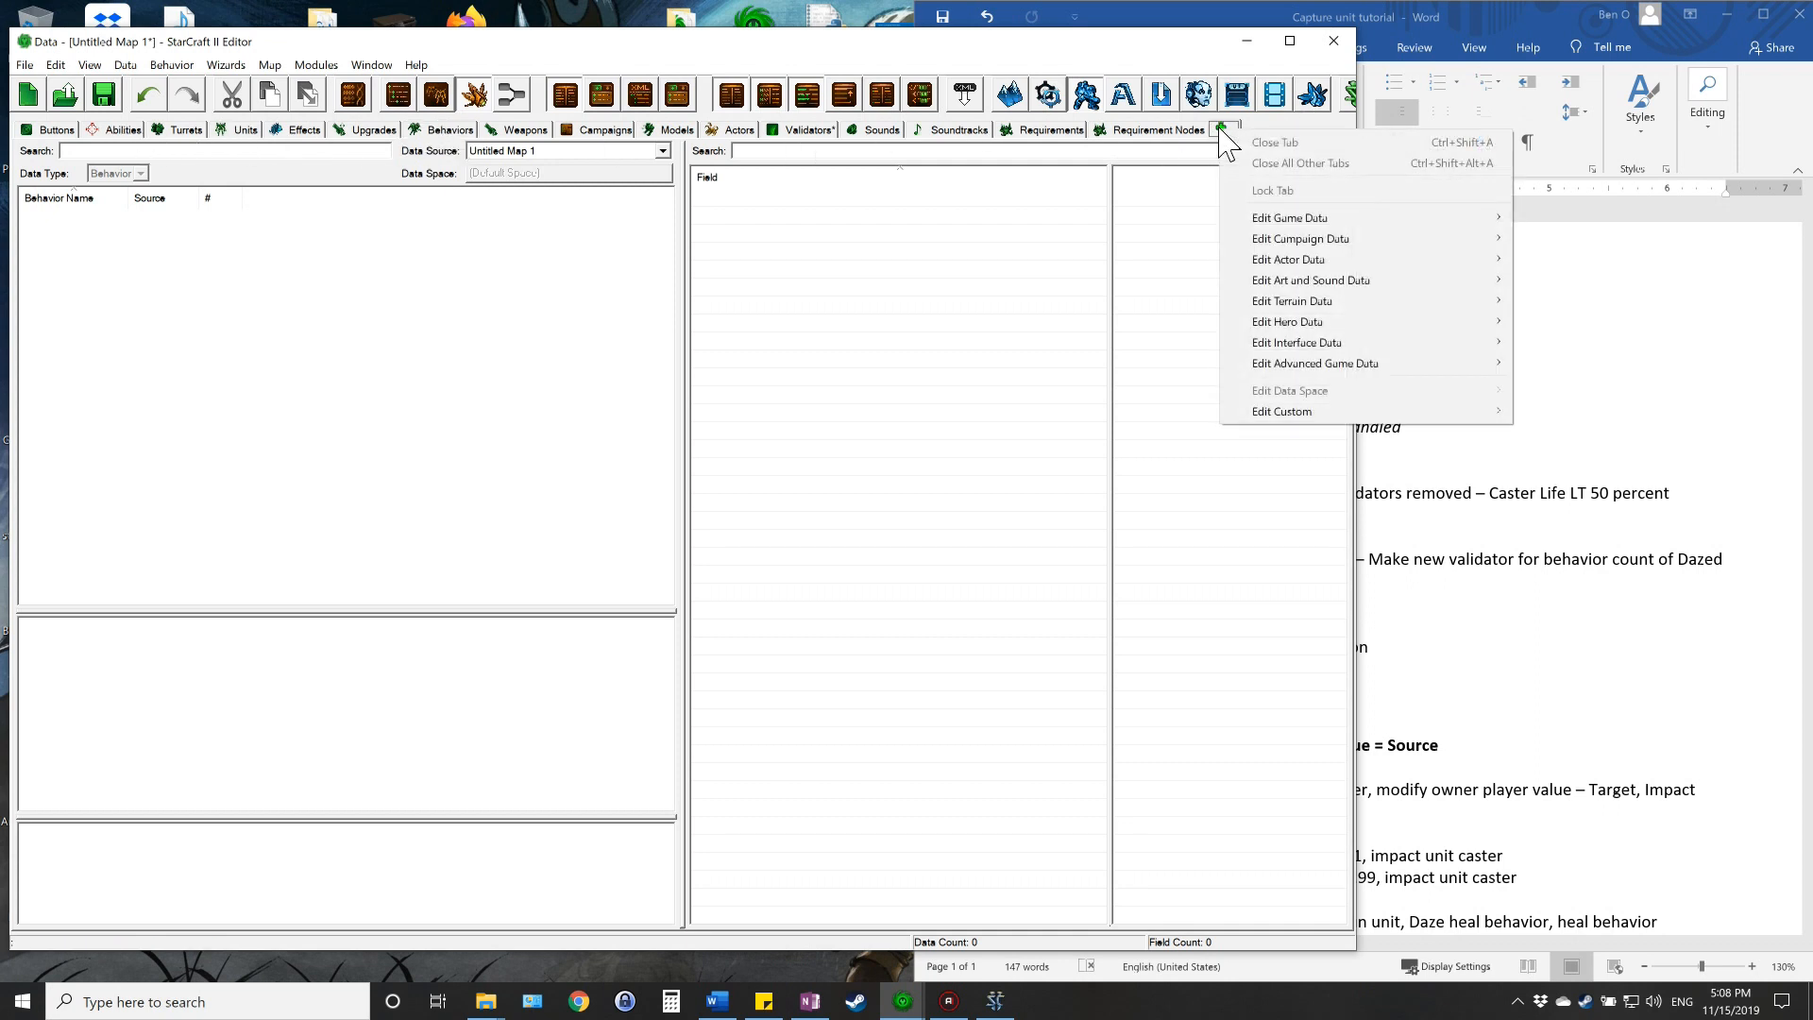
pyautogui.moveTo(1332, 227)
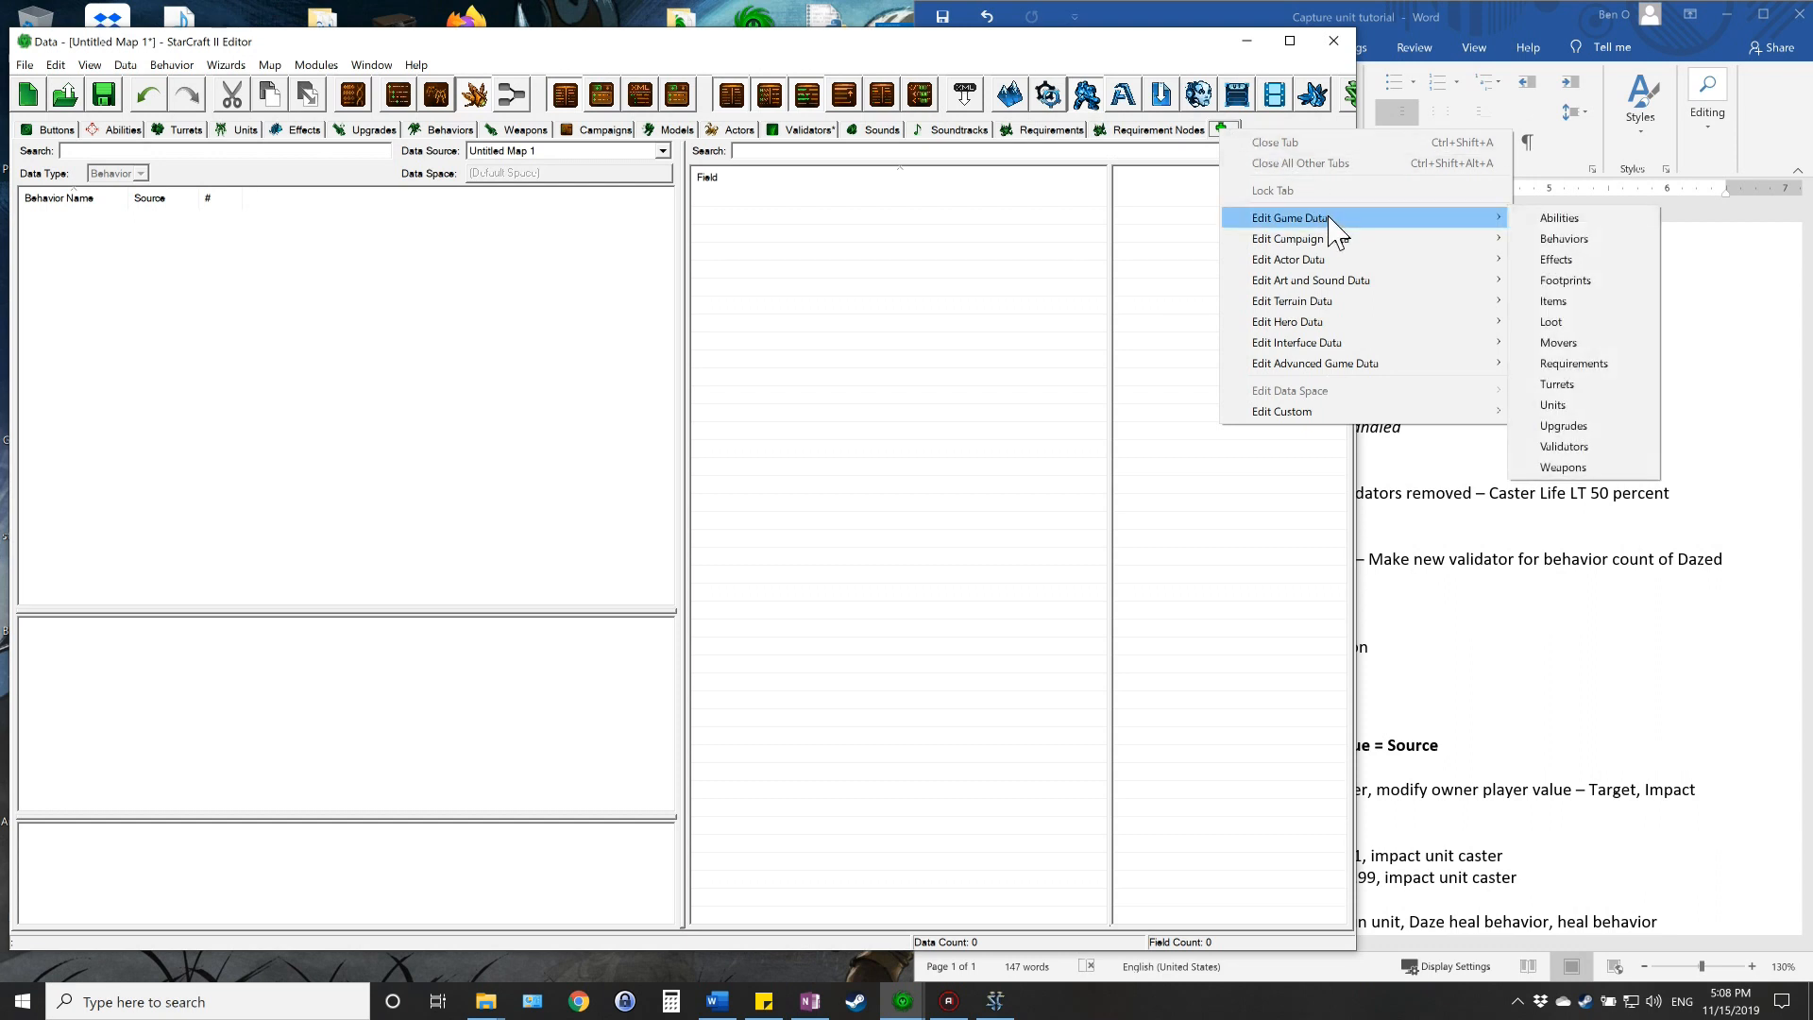
pyautogui.click(1565, 240)
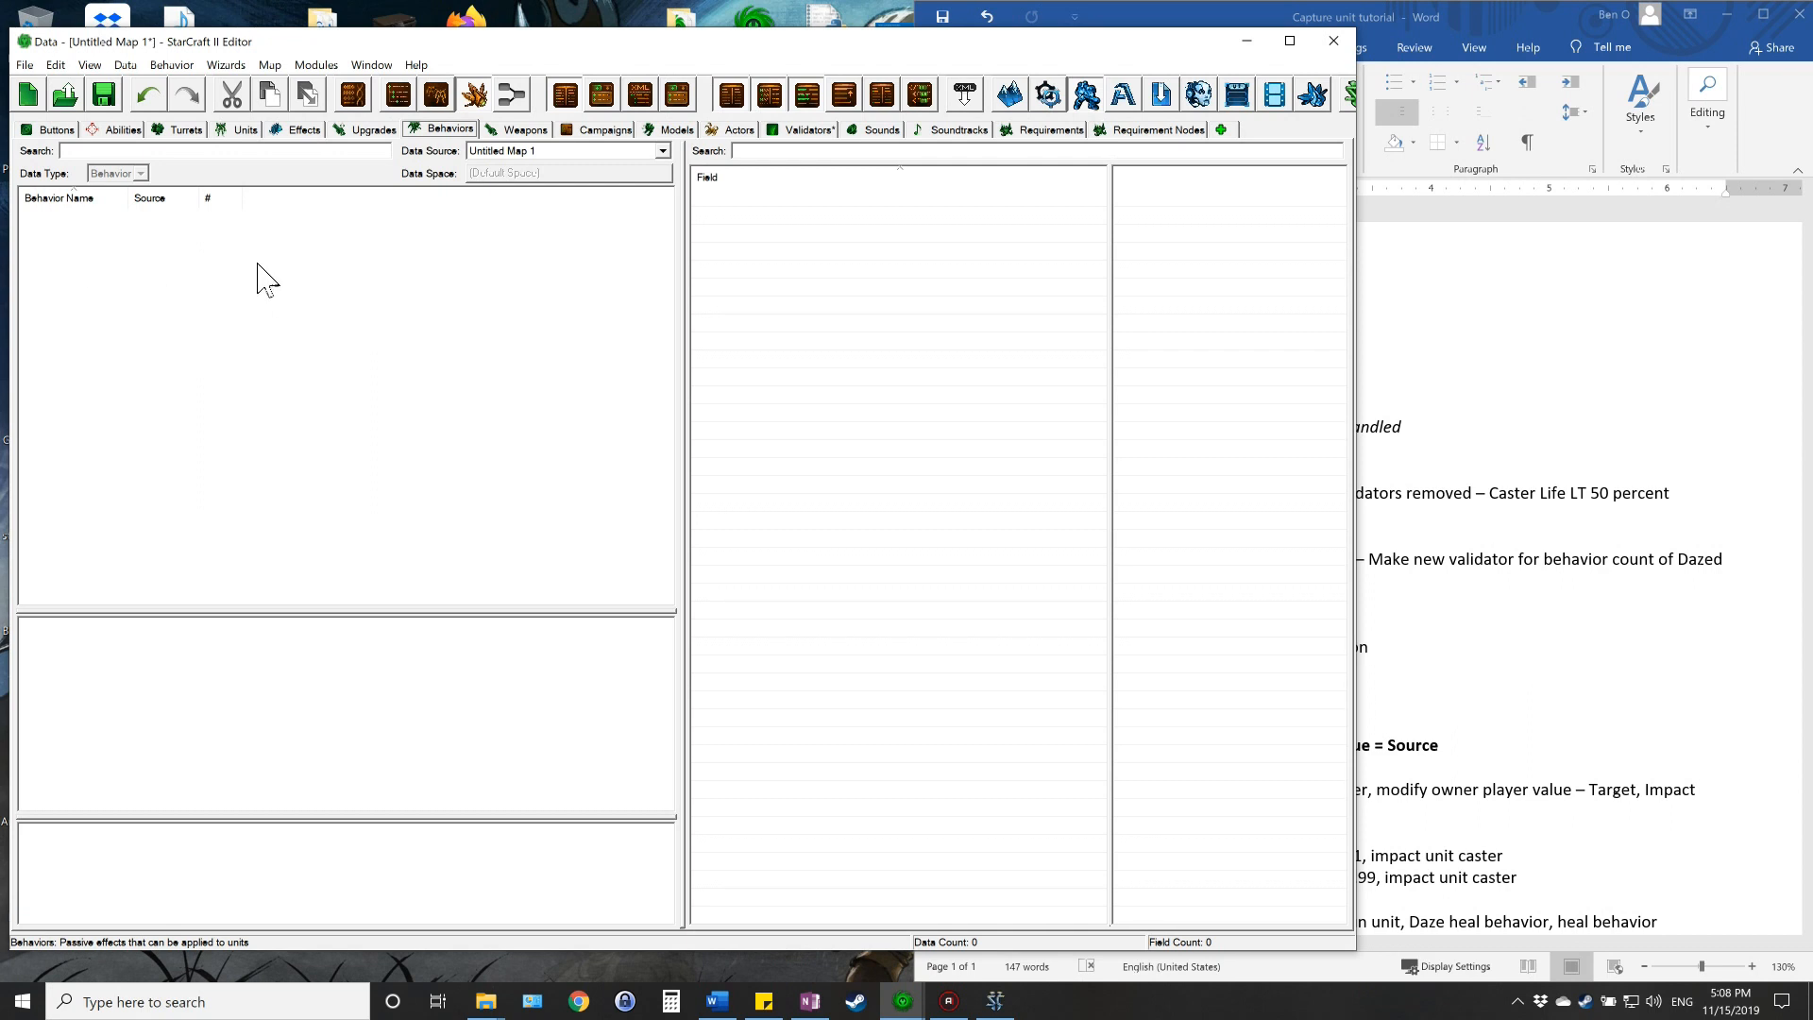
pyautogui.click(503, 152)
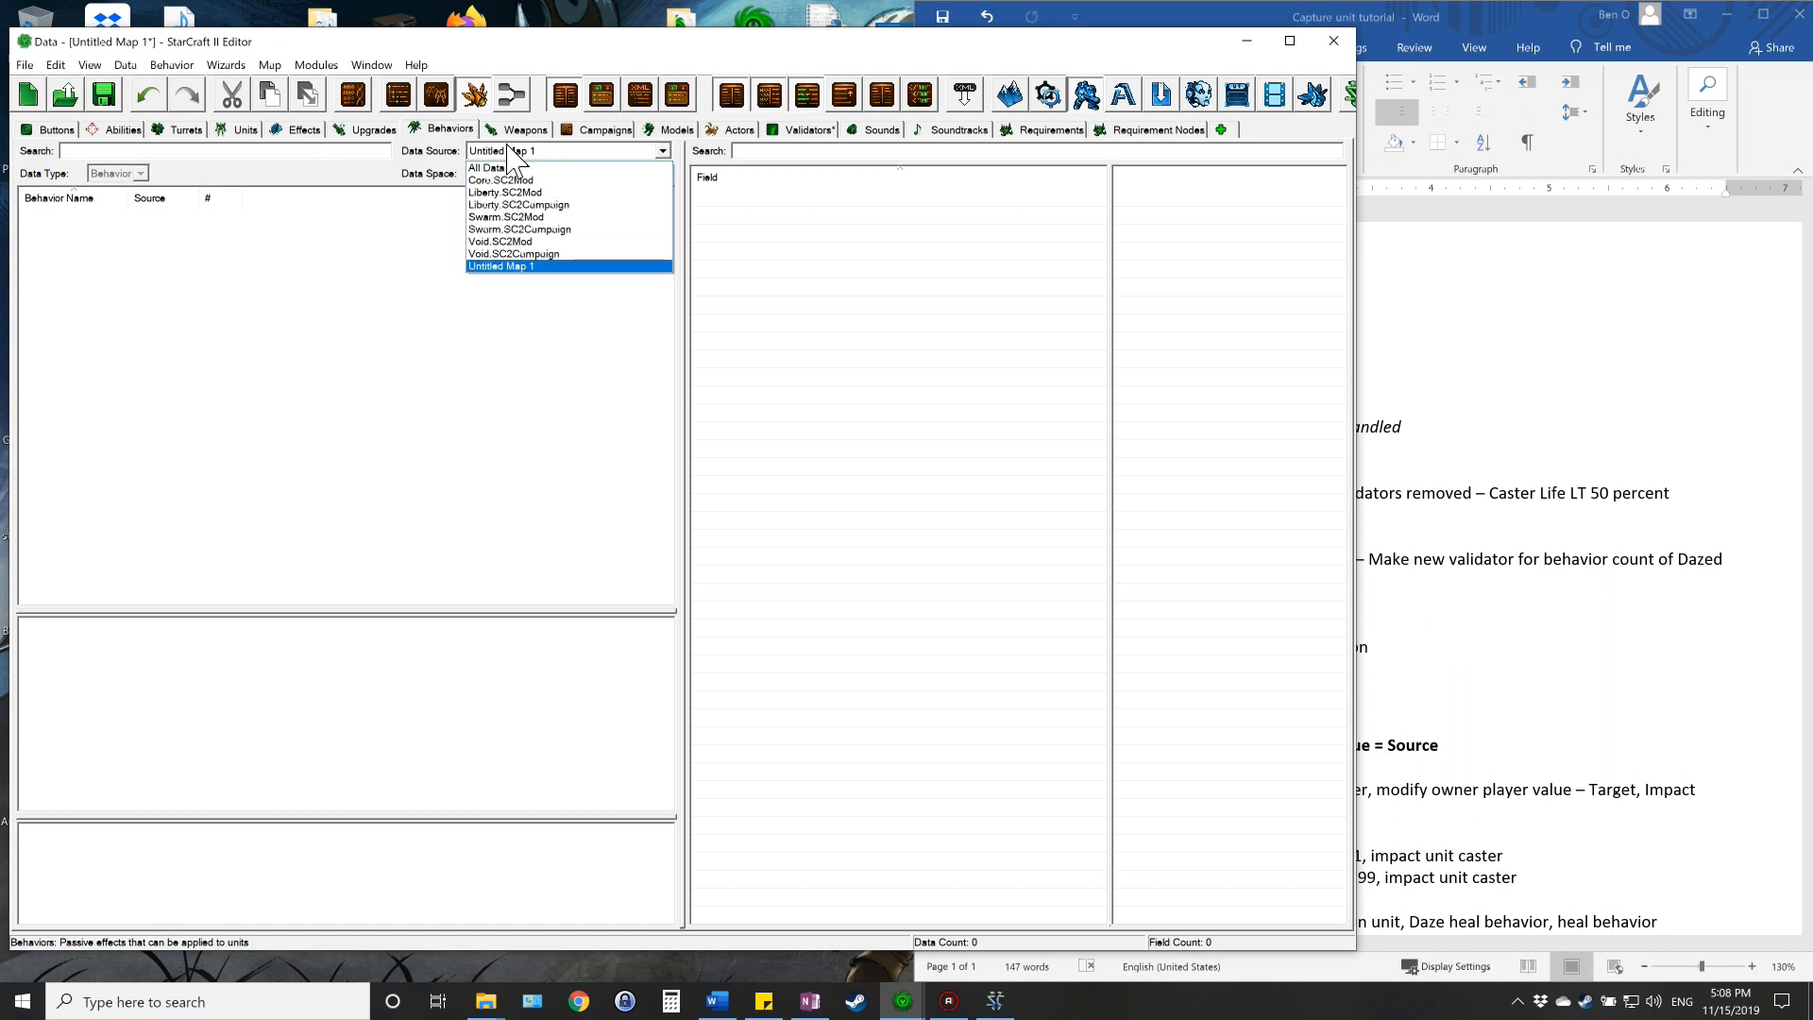
pyautogui.click(529, 267)
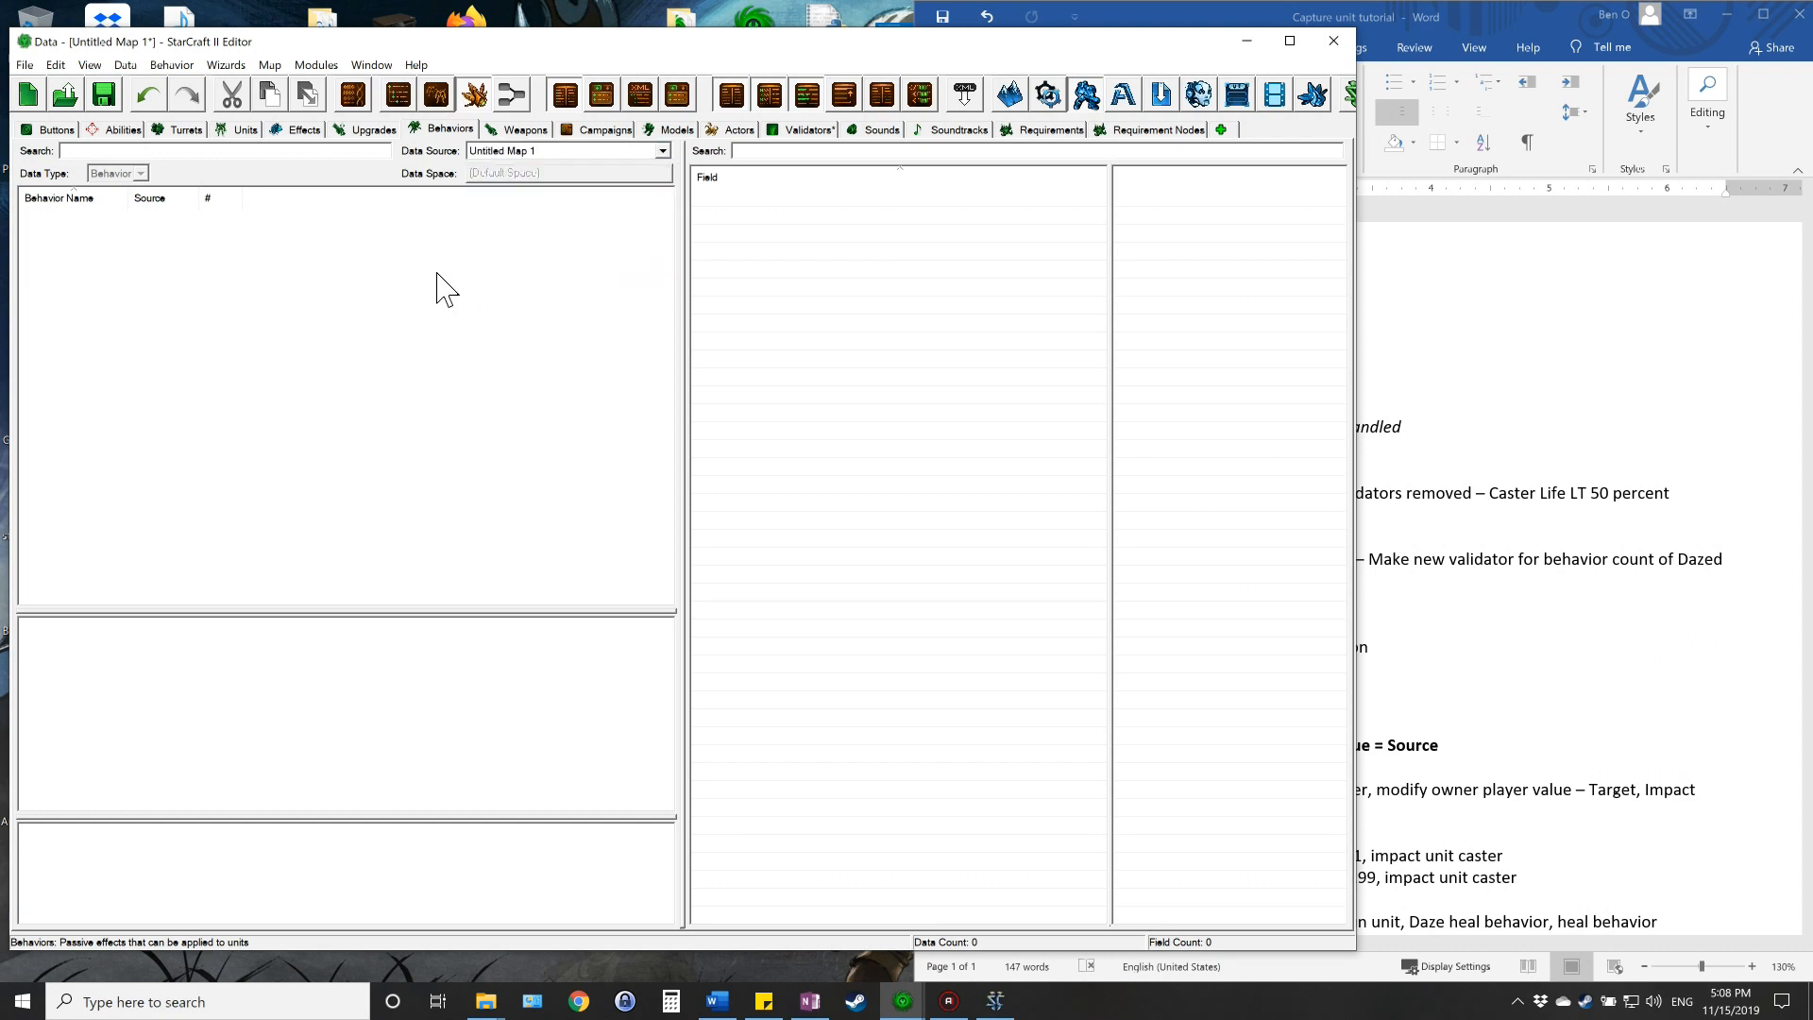
# - Start a new behavior, name it Slave Behavior and generate the suggested ID SlaveBehavior
pyautogui.click(1424, 27)
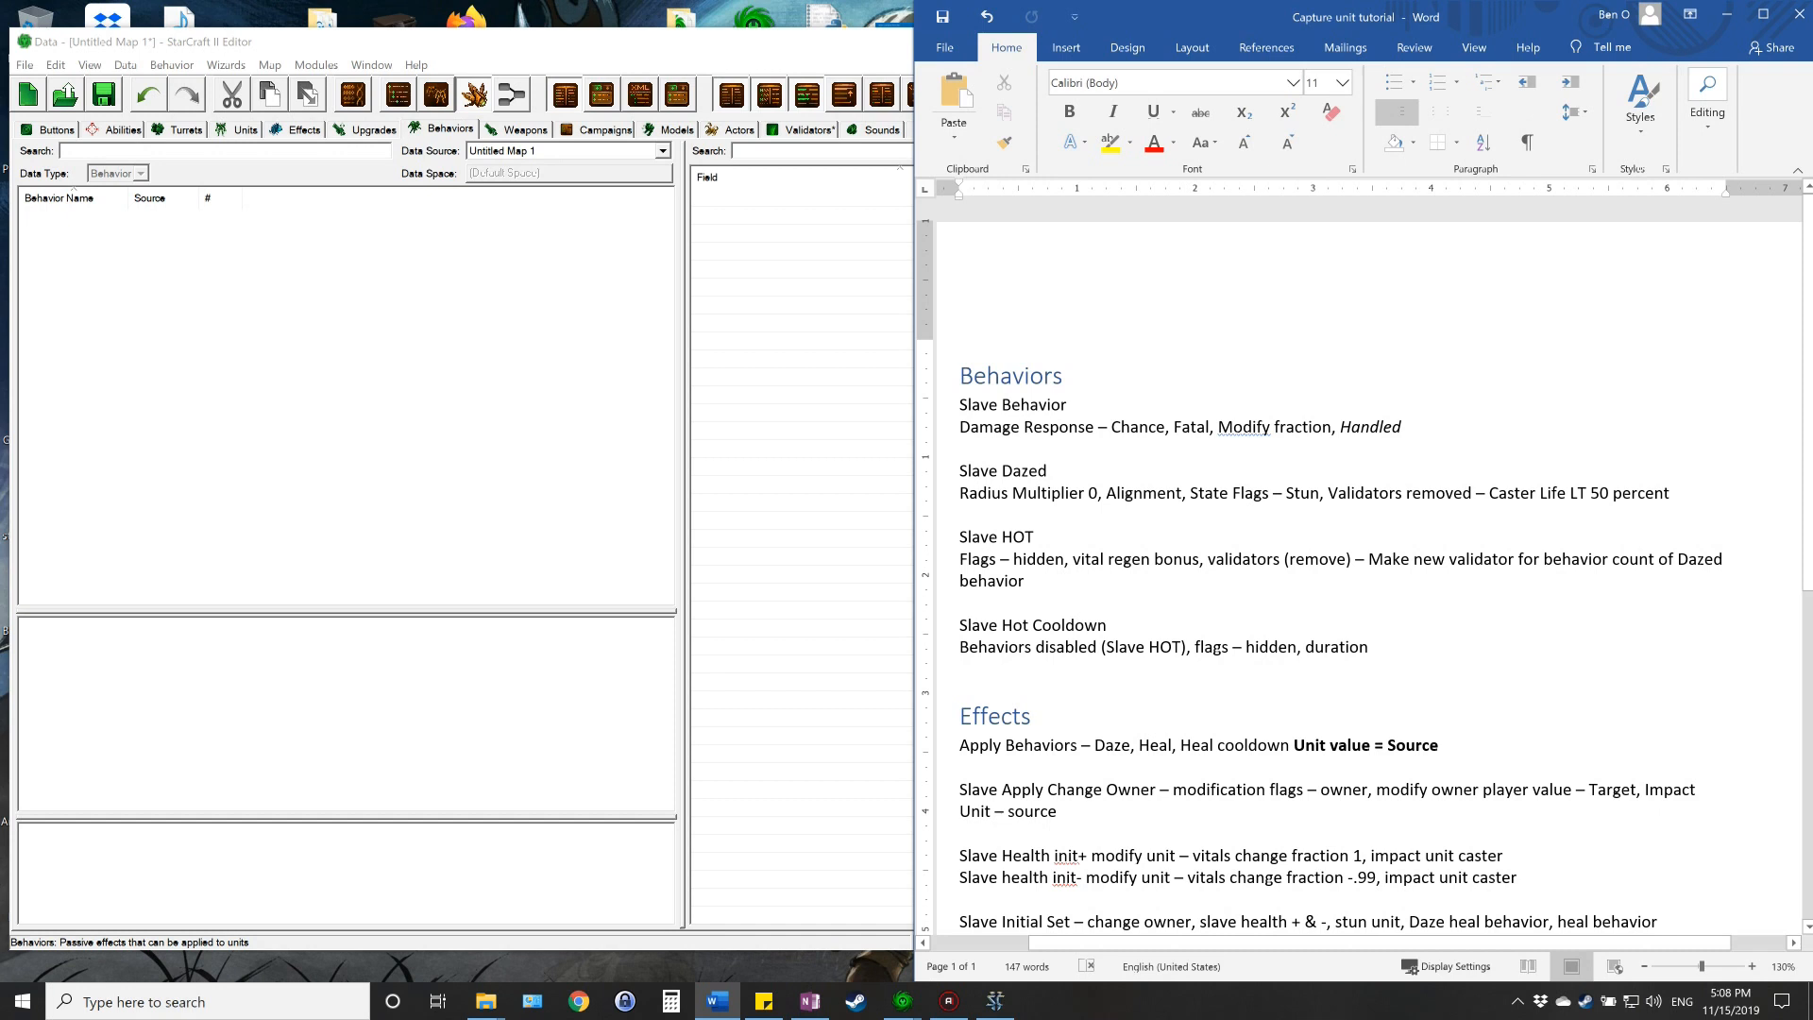
pyautogui.click(235, 292)
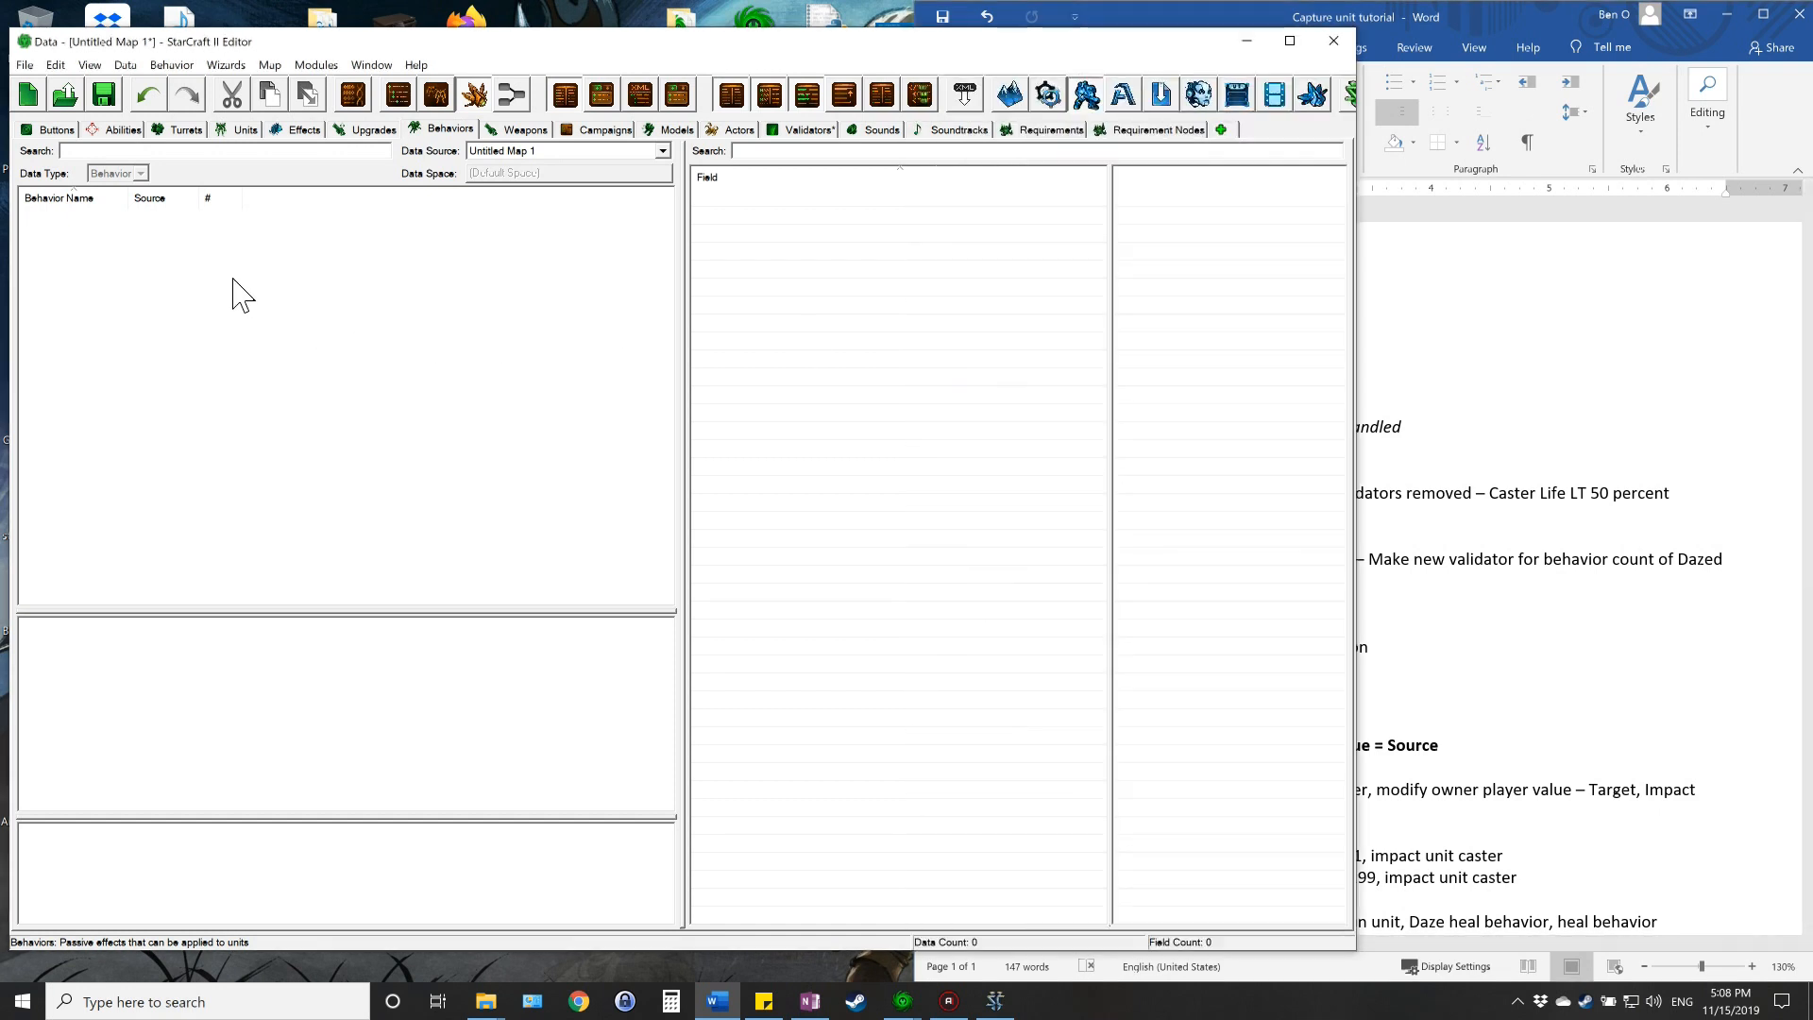
pyautogui.rightClick(184, 276)
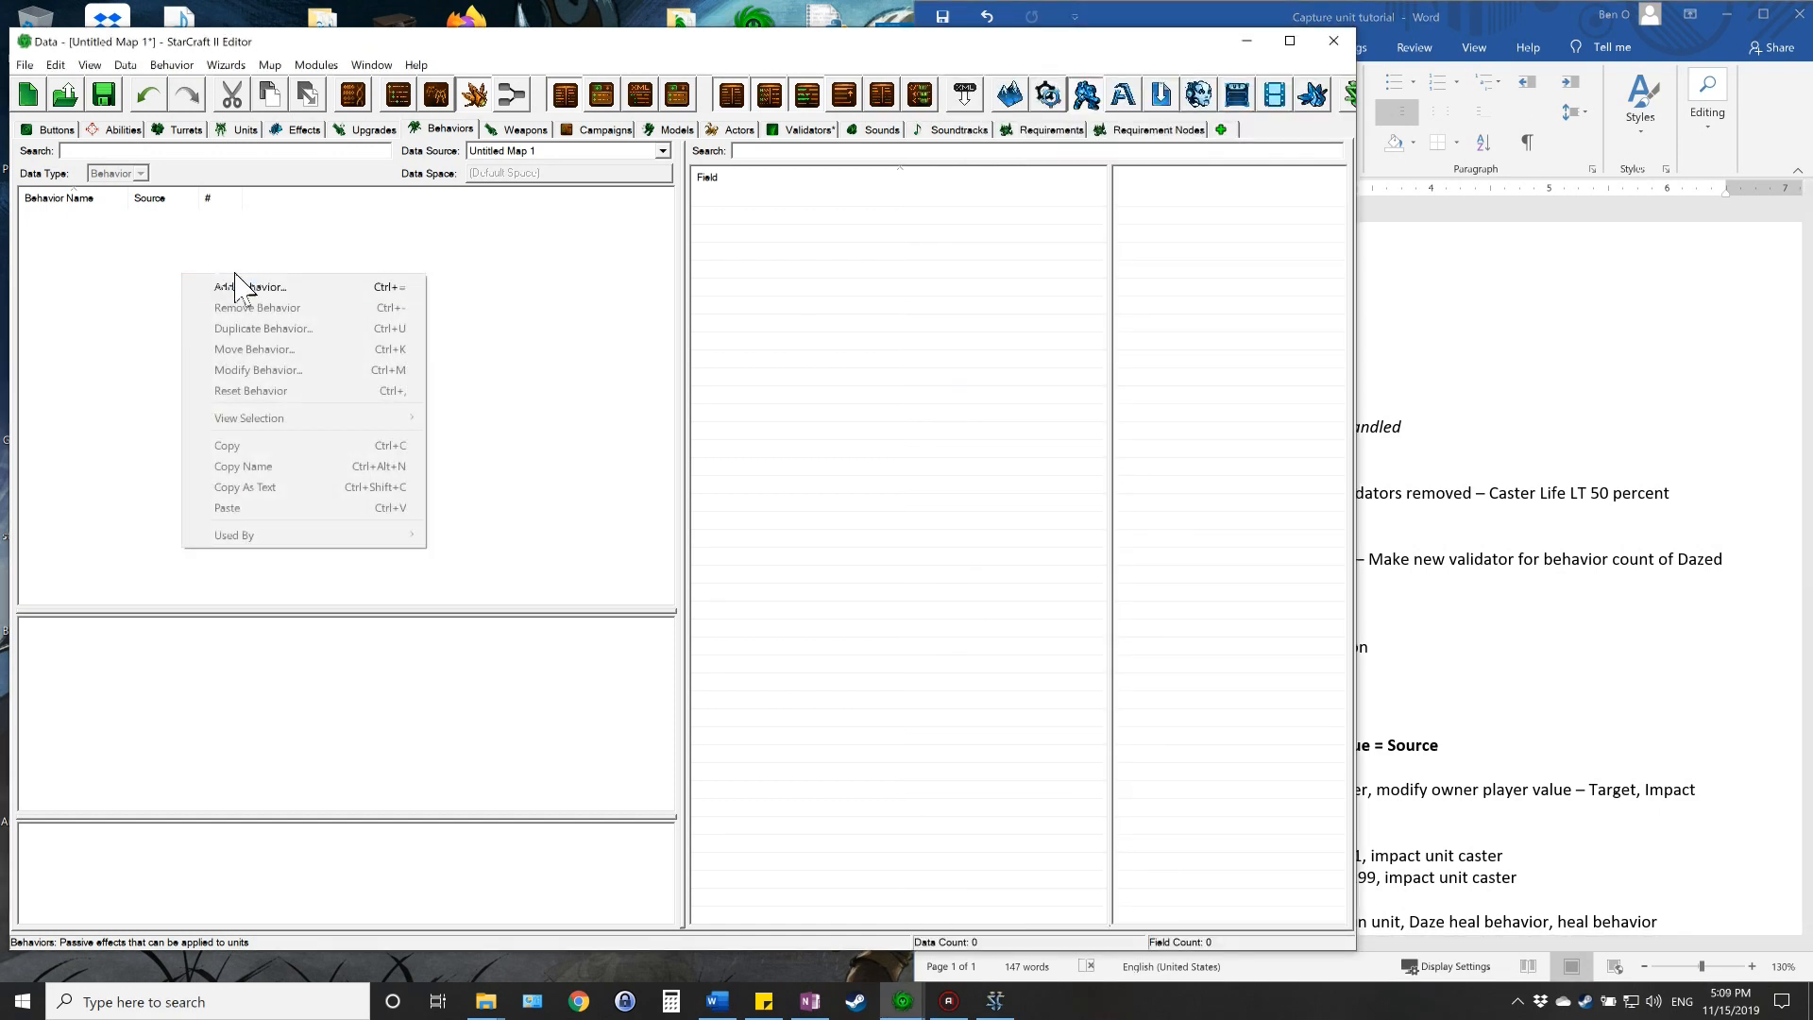
pyautogui.click(271, 283)
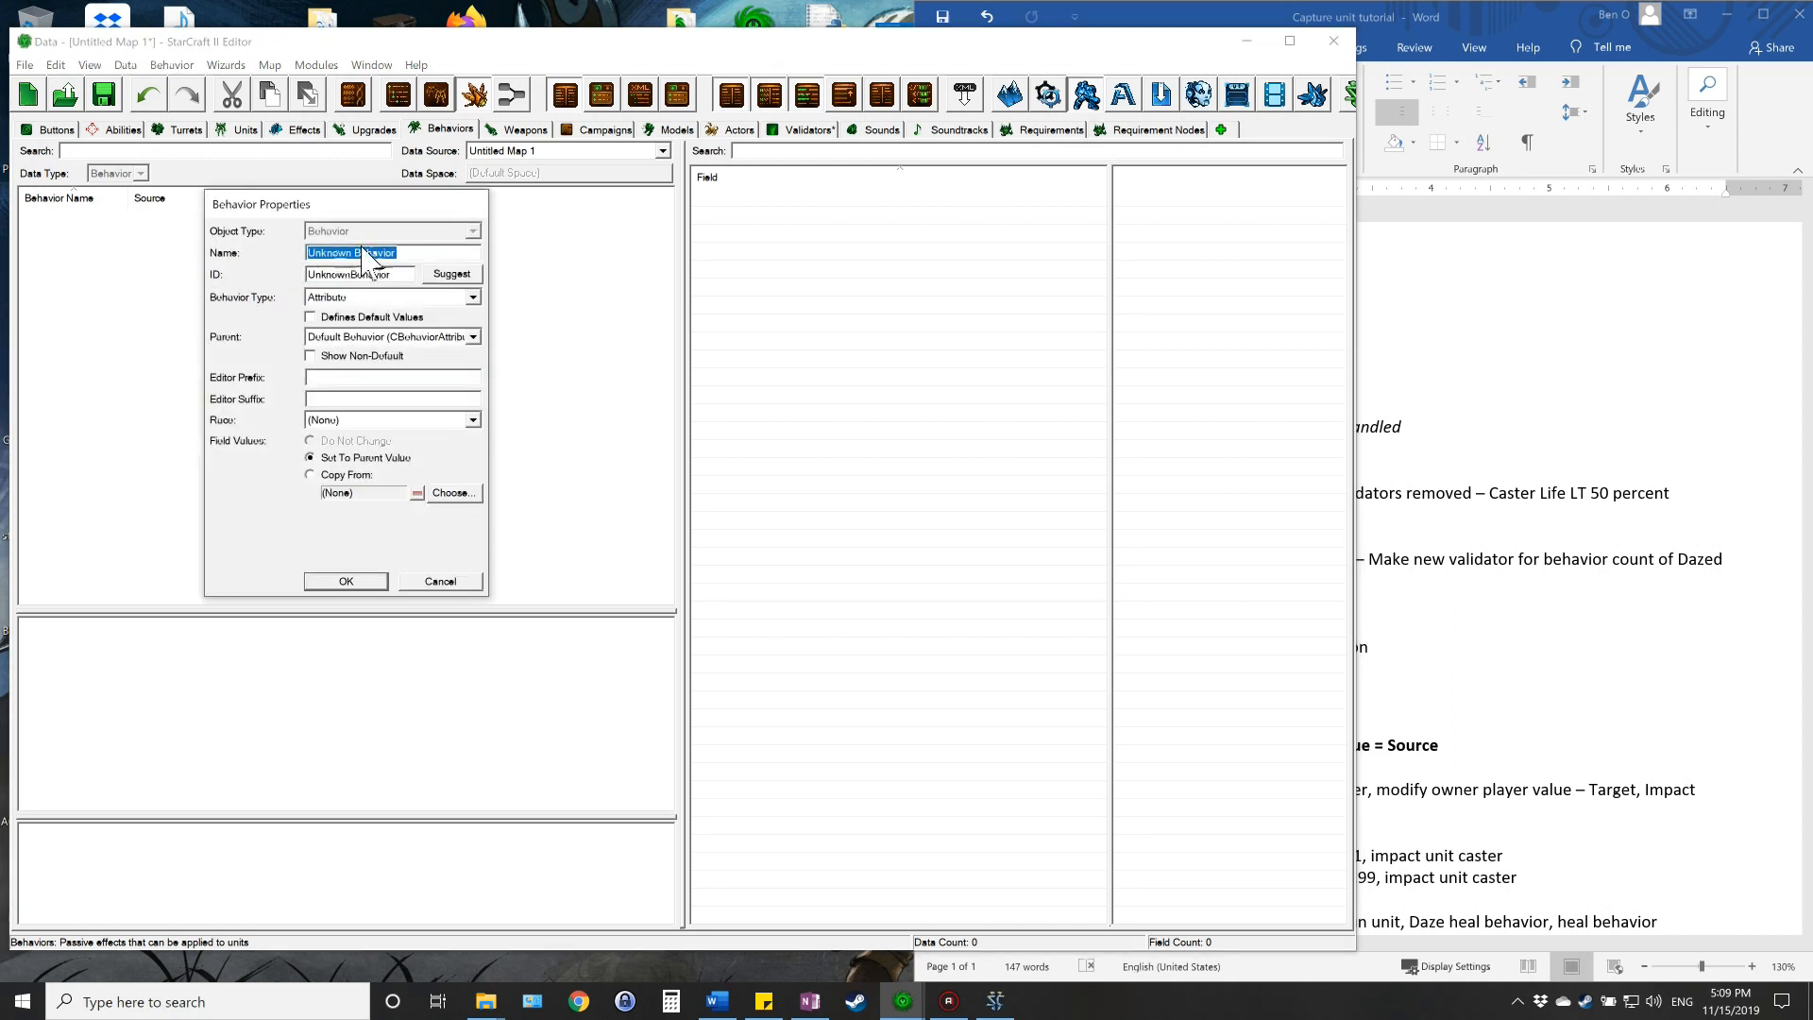
pyautogui.click(428, 253)
pyautogui.press('BackSpace')
pyautogui.press('BackSpace')
pyautogui.press('BackSpace')
pyautogui.press('BackSpace')
pyautogui.press('BackSpace')
pyautogui.press('BackSpace')
pyautogui.press('BackSpace')
pyautogui.press('BackSpace')
pyautogui.press('BackSpace')
pyautogui.press('BackSpace')
pyautogui.press('BackSpace')
pyautogui.press('BackSpace')
pyautogui.press('BackSpace')
pyautogui.press('BackSpace')
pyautogui.press('BackSpace')
pyautogui.click(450, 273)
# - Set the new behavior's type to Buff and create it
pyautogui.click(345, 299)
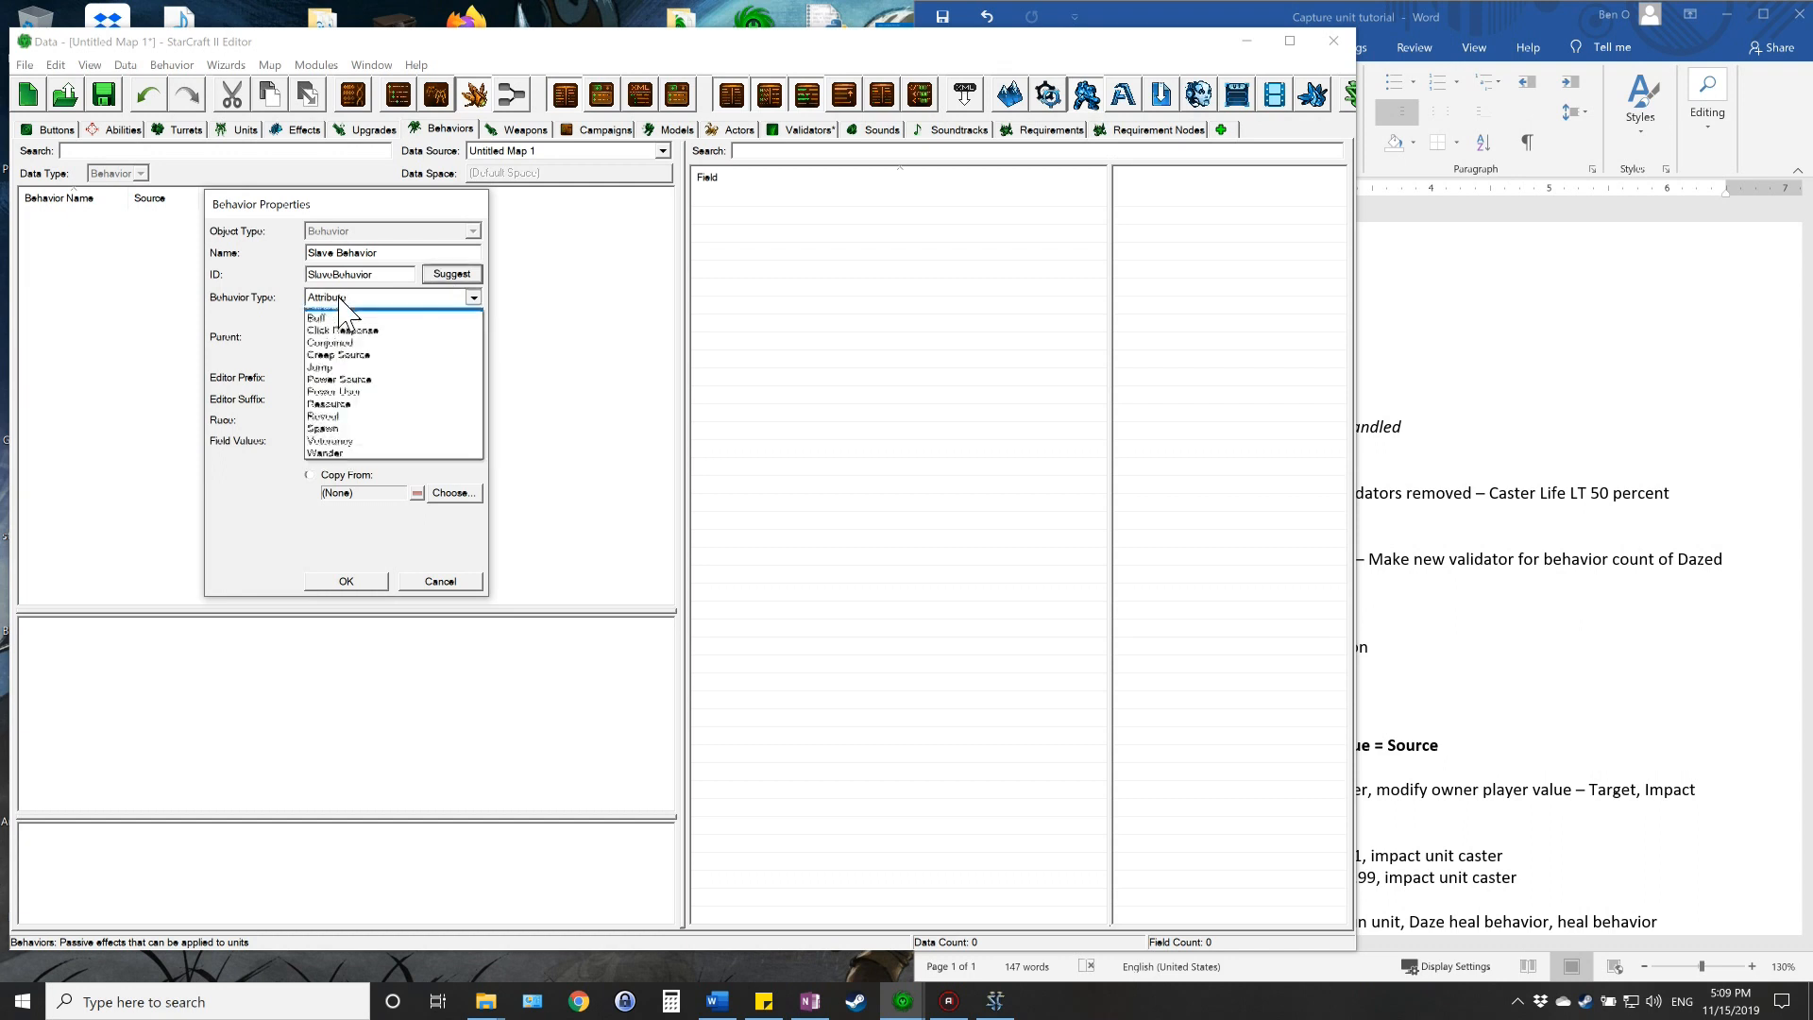
pyautogui.click(337, 326)
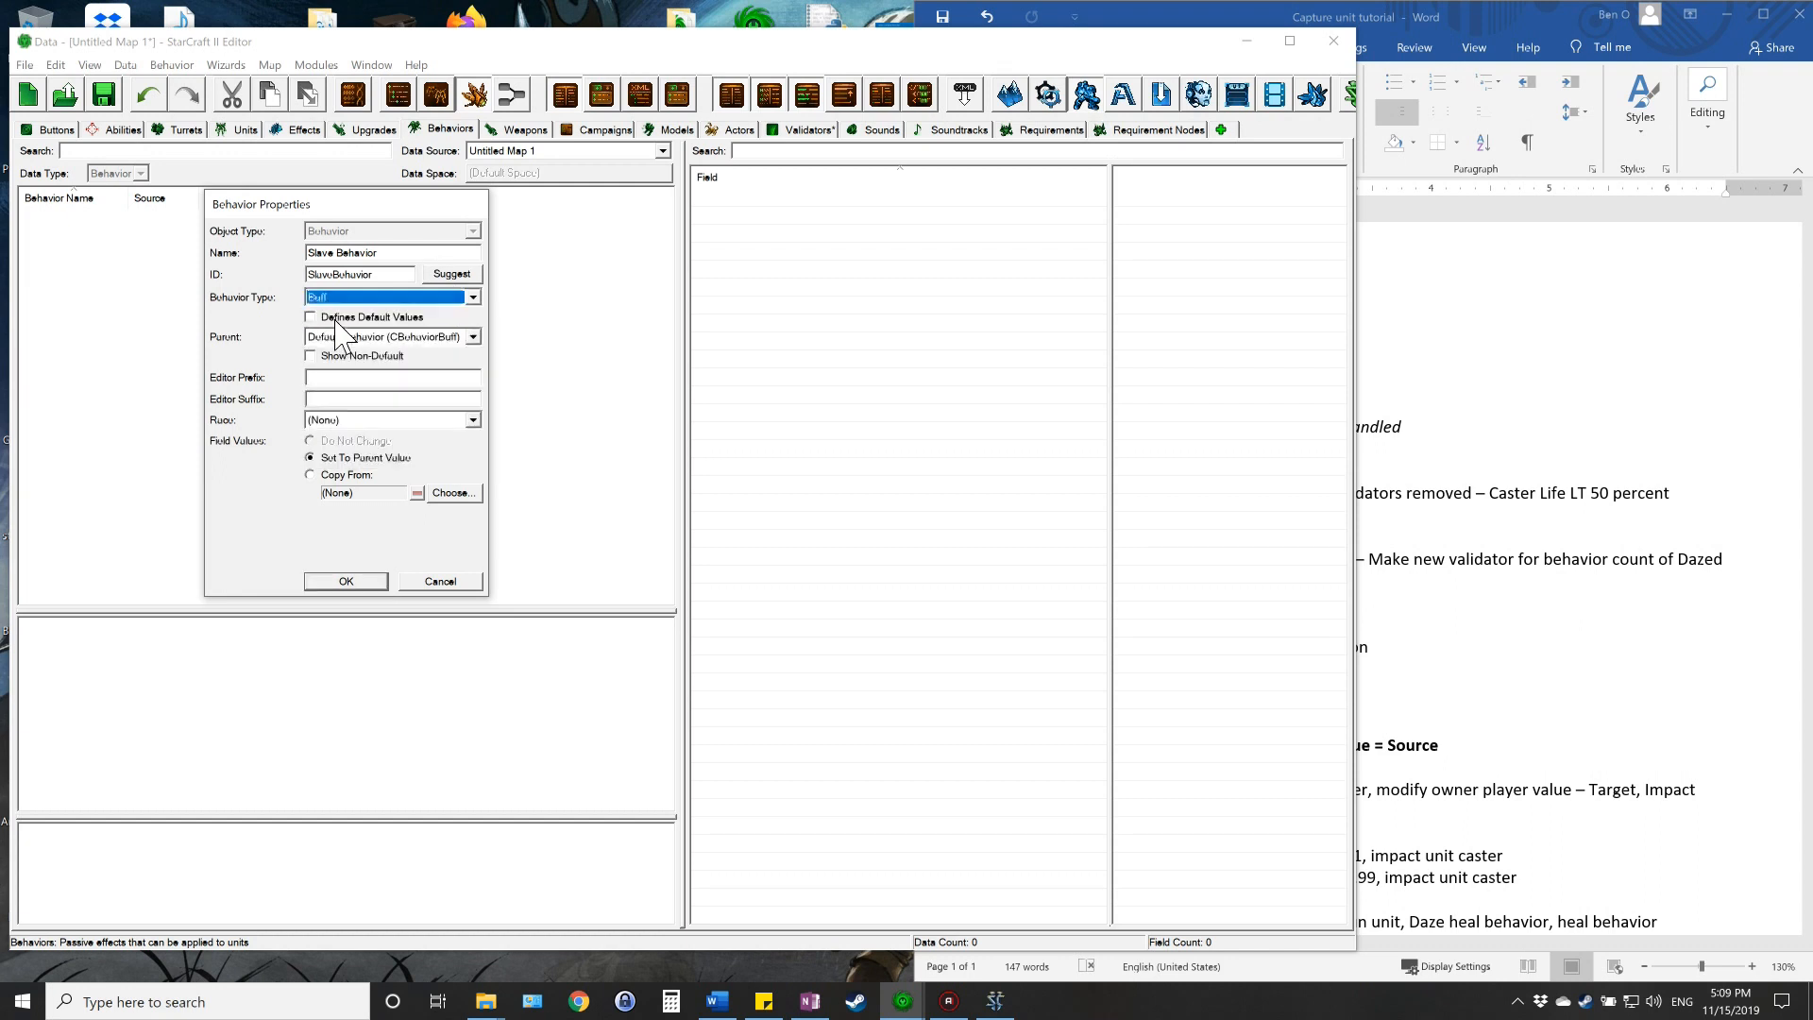
pyautogui.click(351, 580)
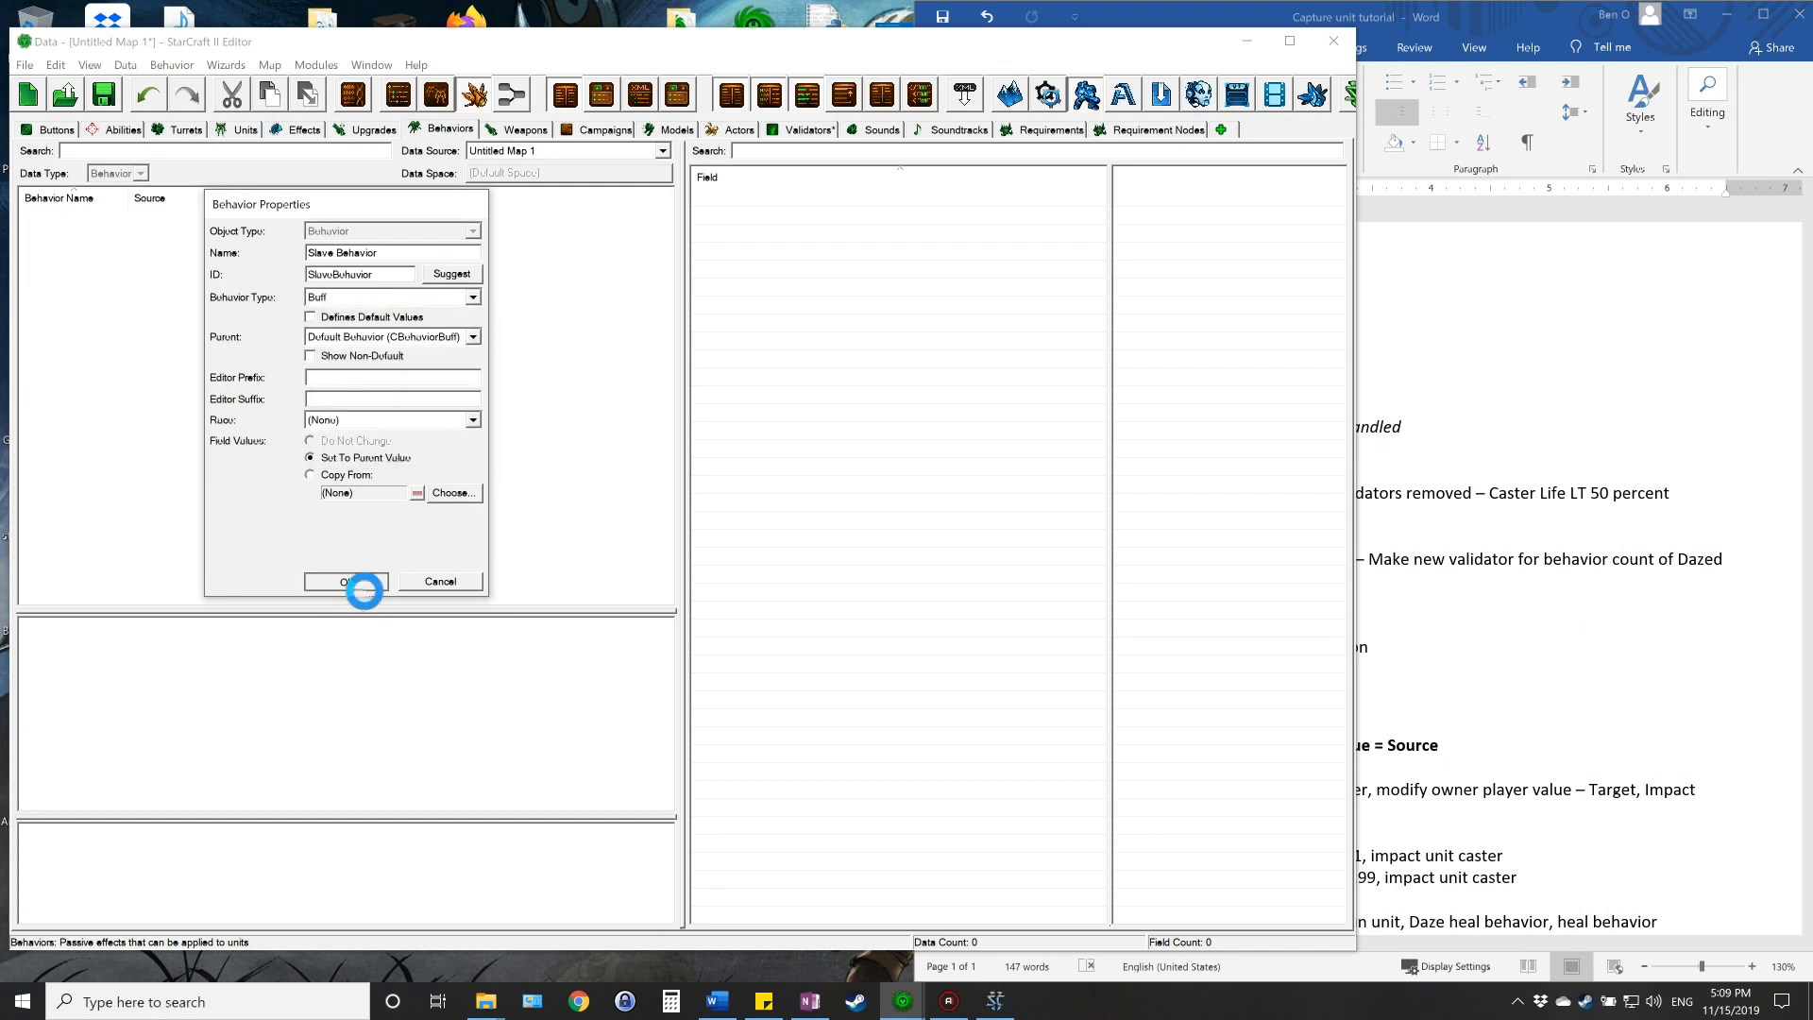
# - Filter the Slave Behavior fields by "damage respo" and set Damage Response - Chance to 1
pyautogui.click(1447, 15)
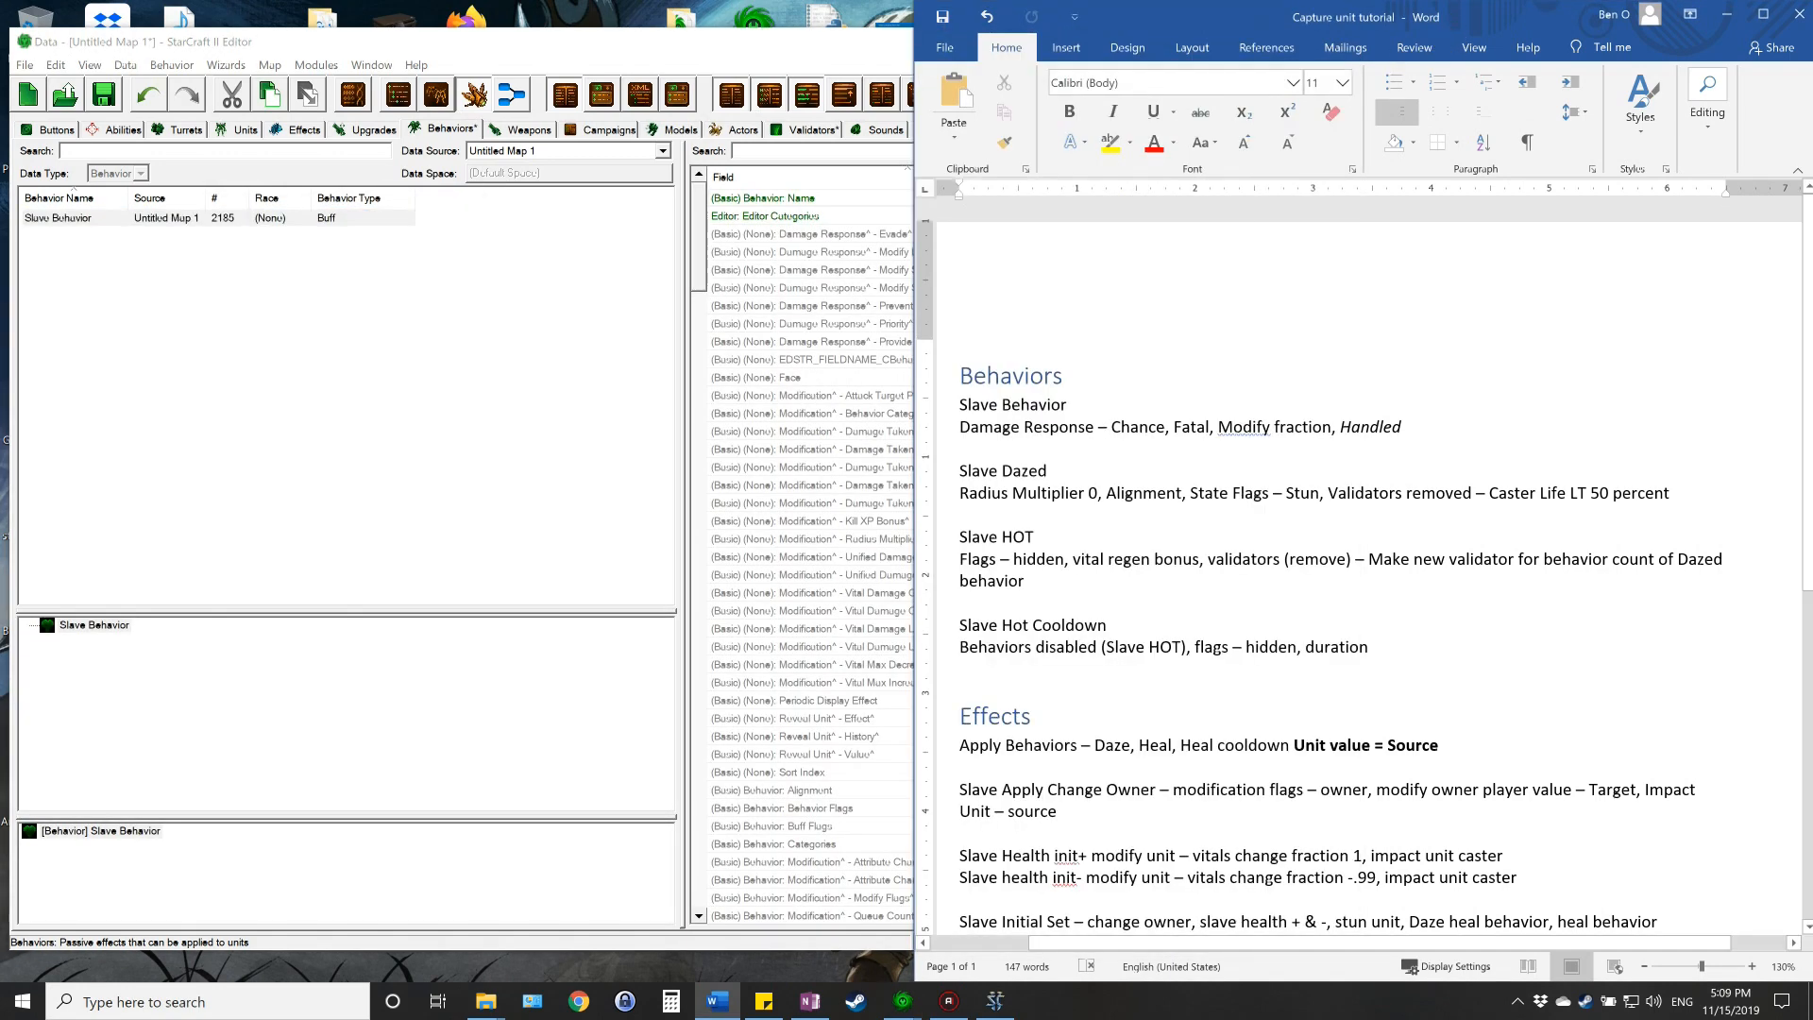
pyautogui.click(775, 151)
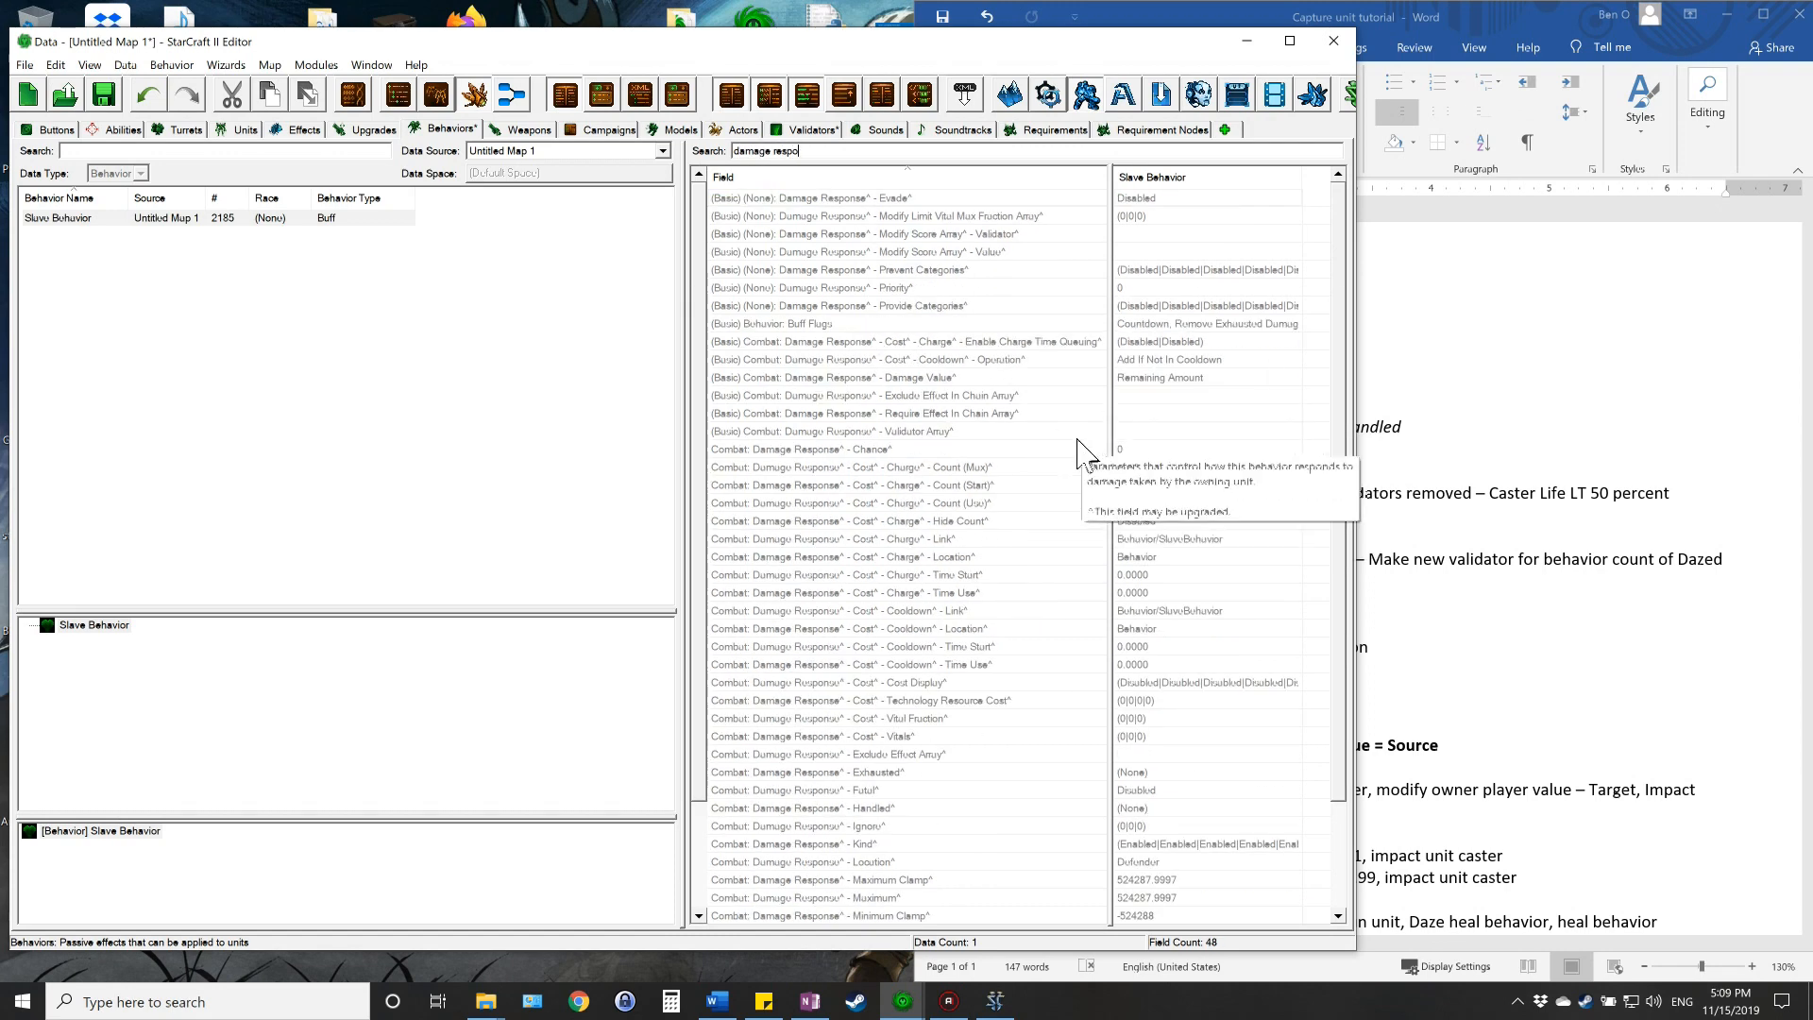
pyautogui.doubleClick(1131, 454)
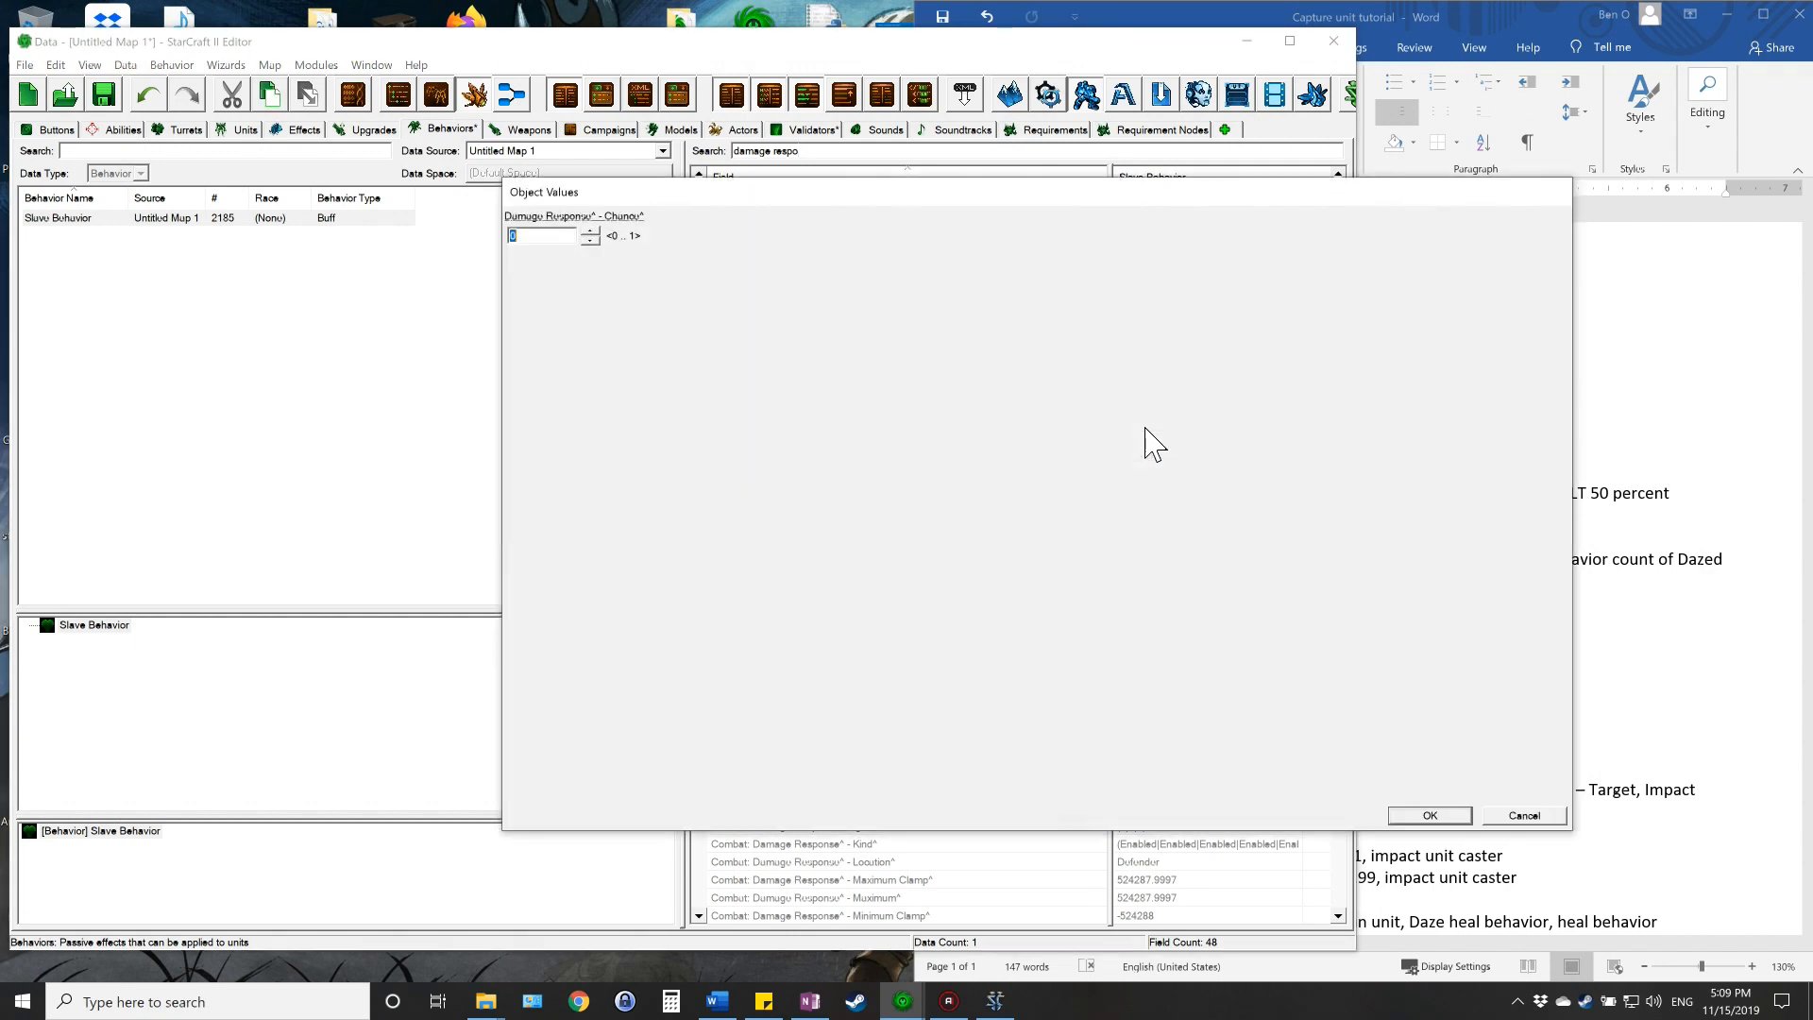
pyautogui.write('1')
pyautogui.press('Return')
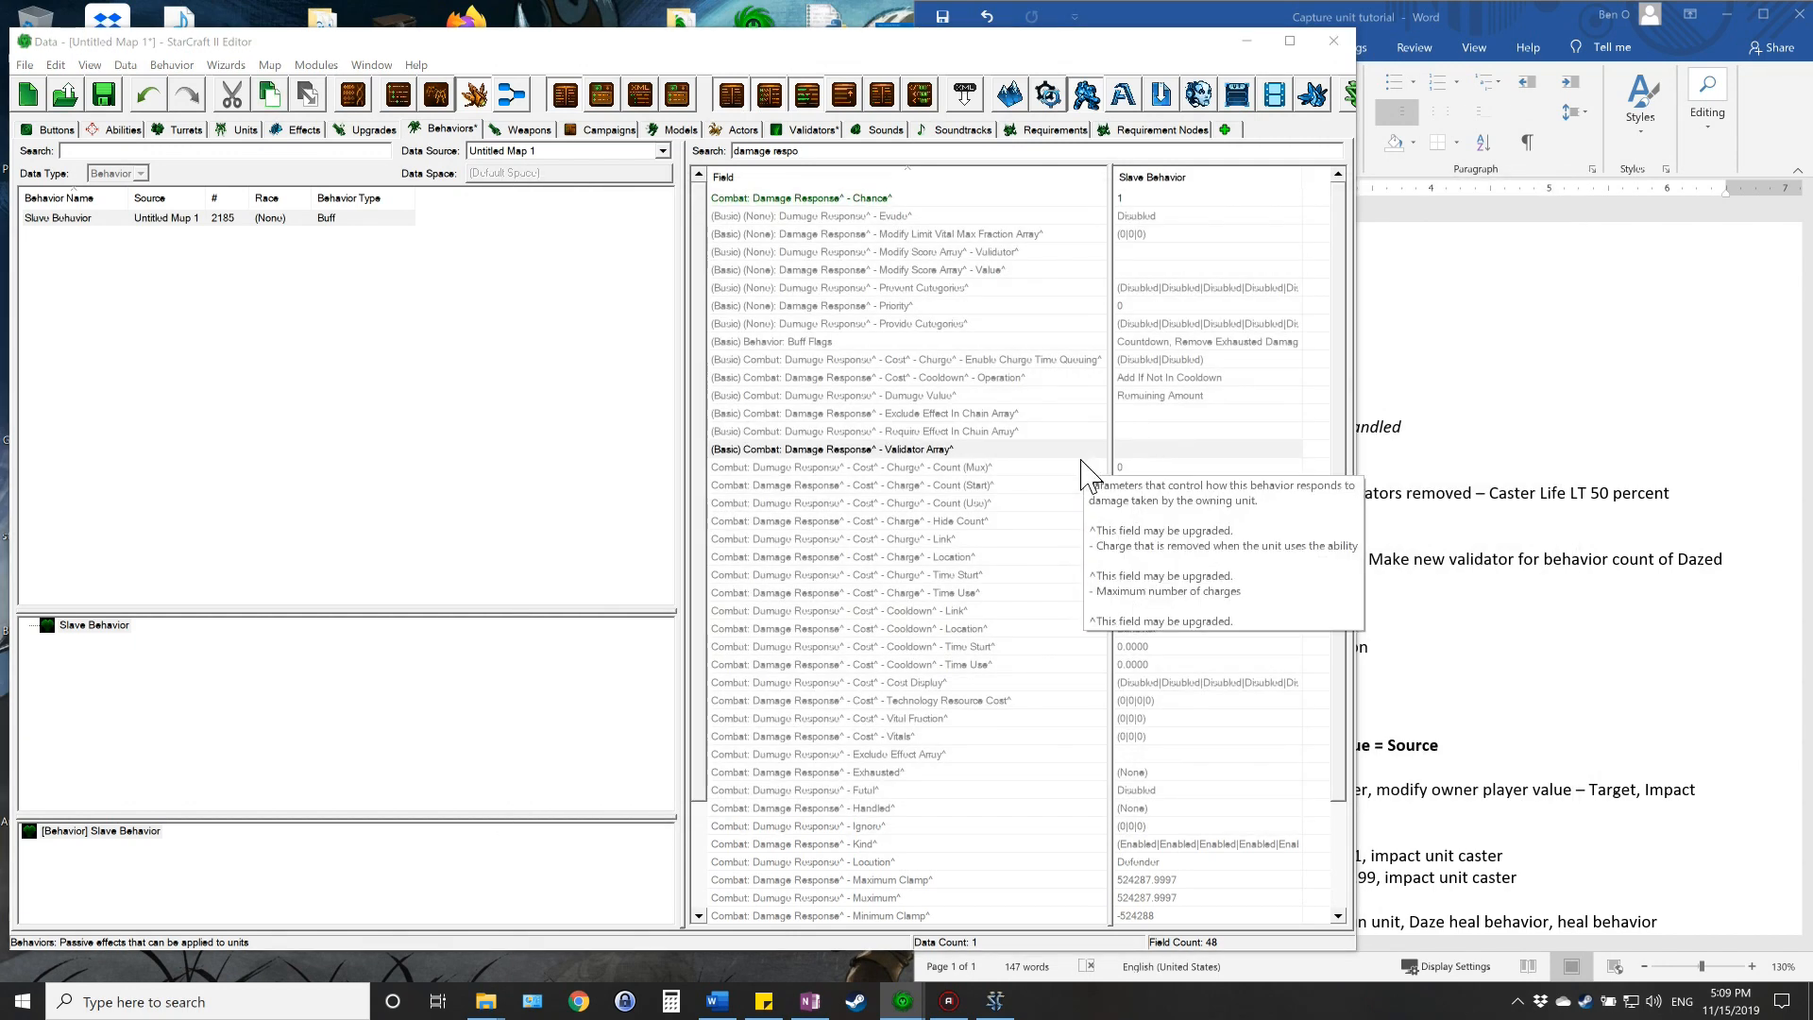
# - Enable the Damage Response - Fatal field of Slave Behavior
pyautogui.click(1175, 792)
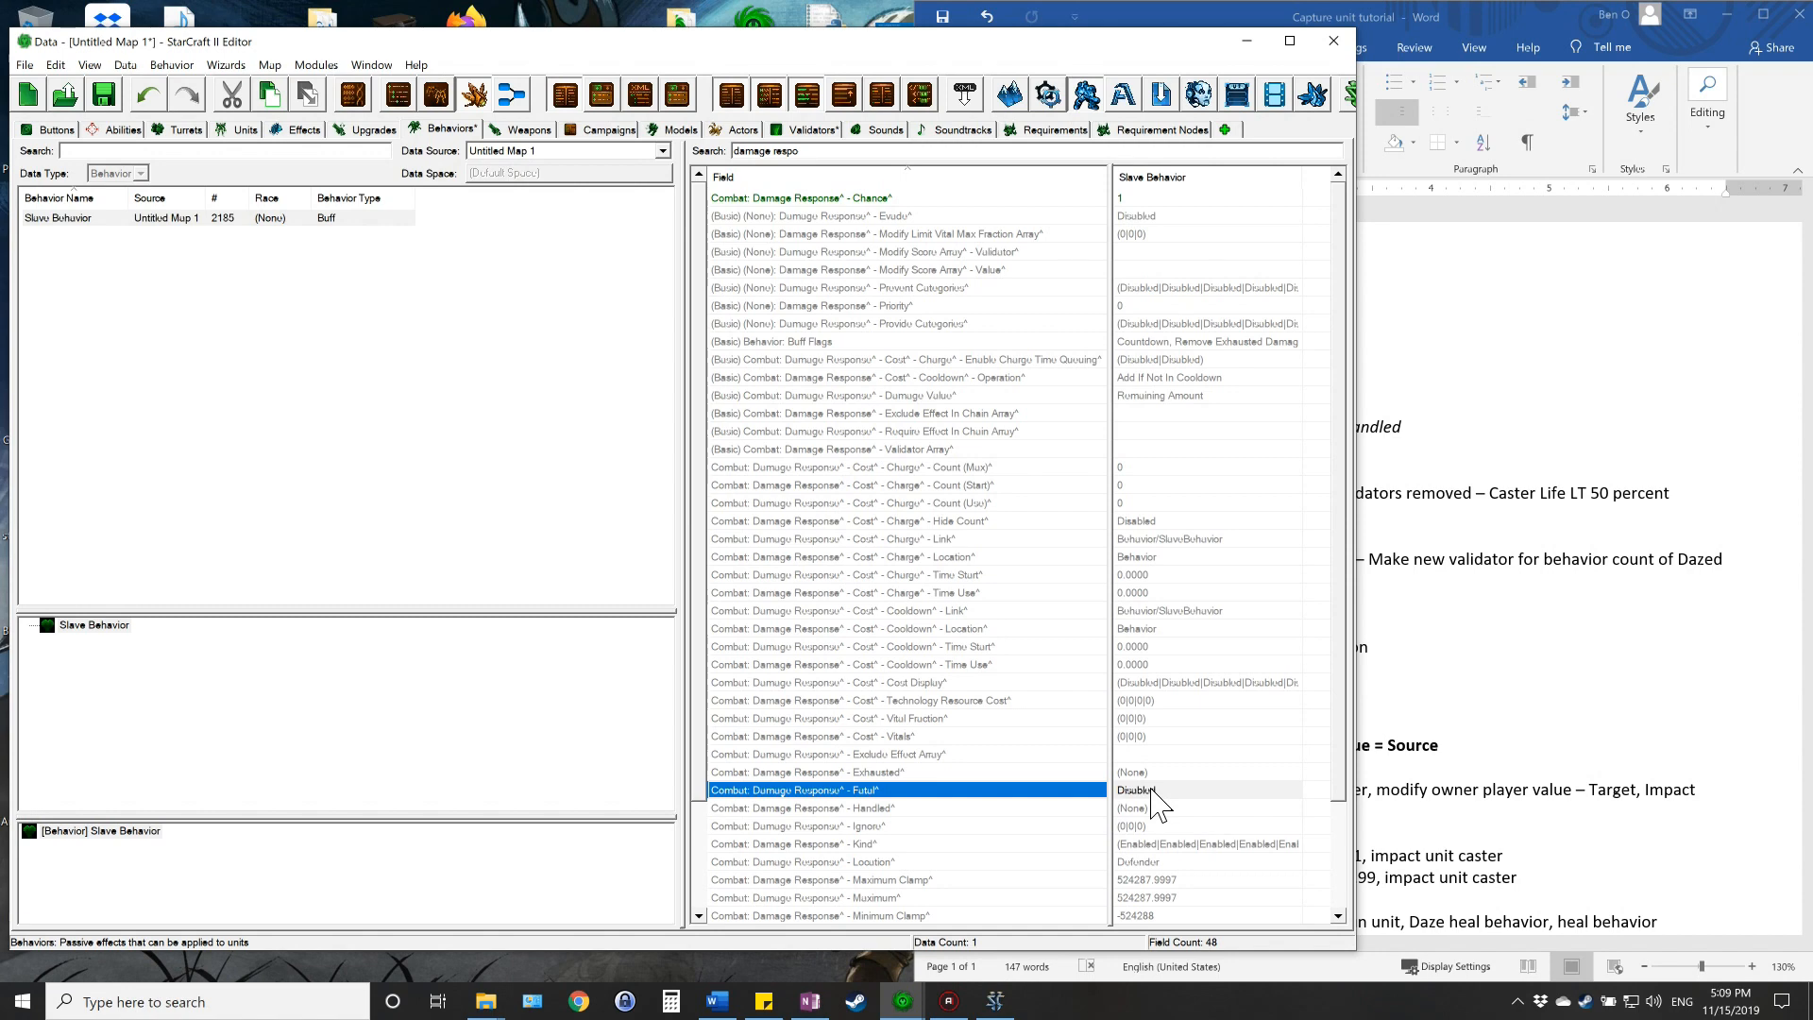
pyautogui.doubleClick(1152, 793)
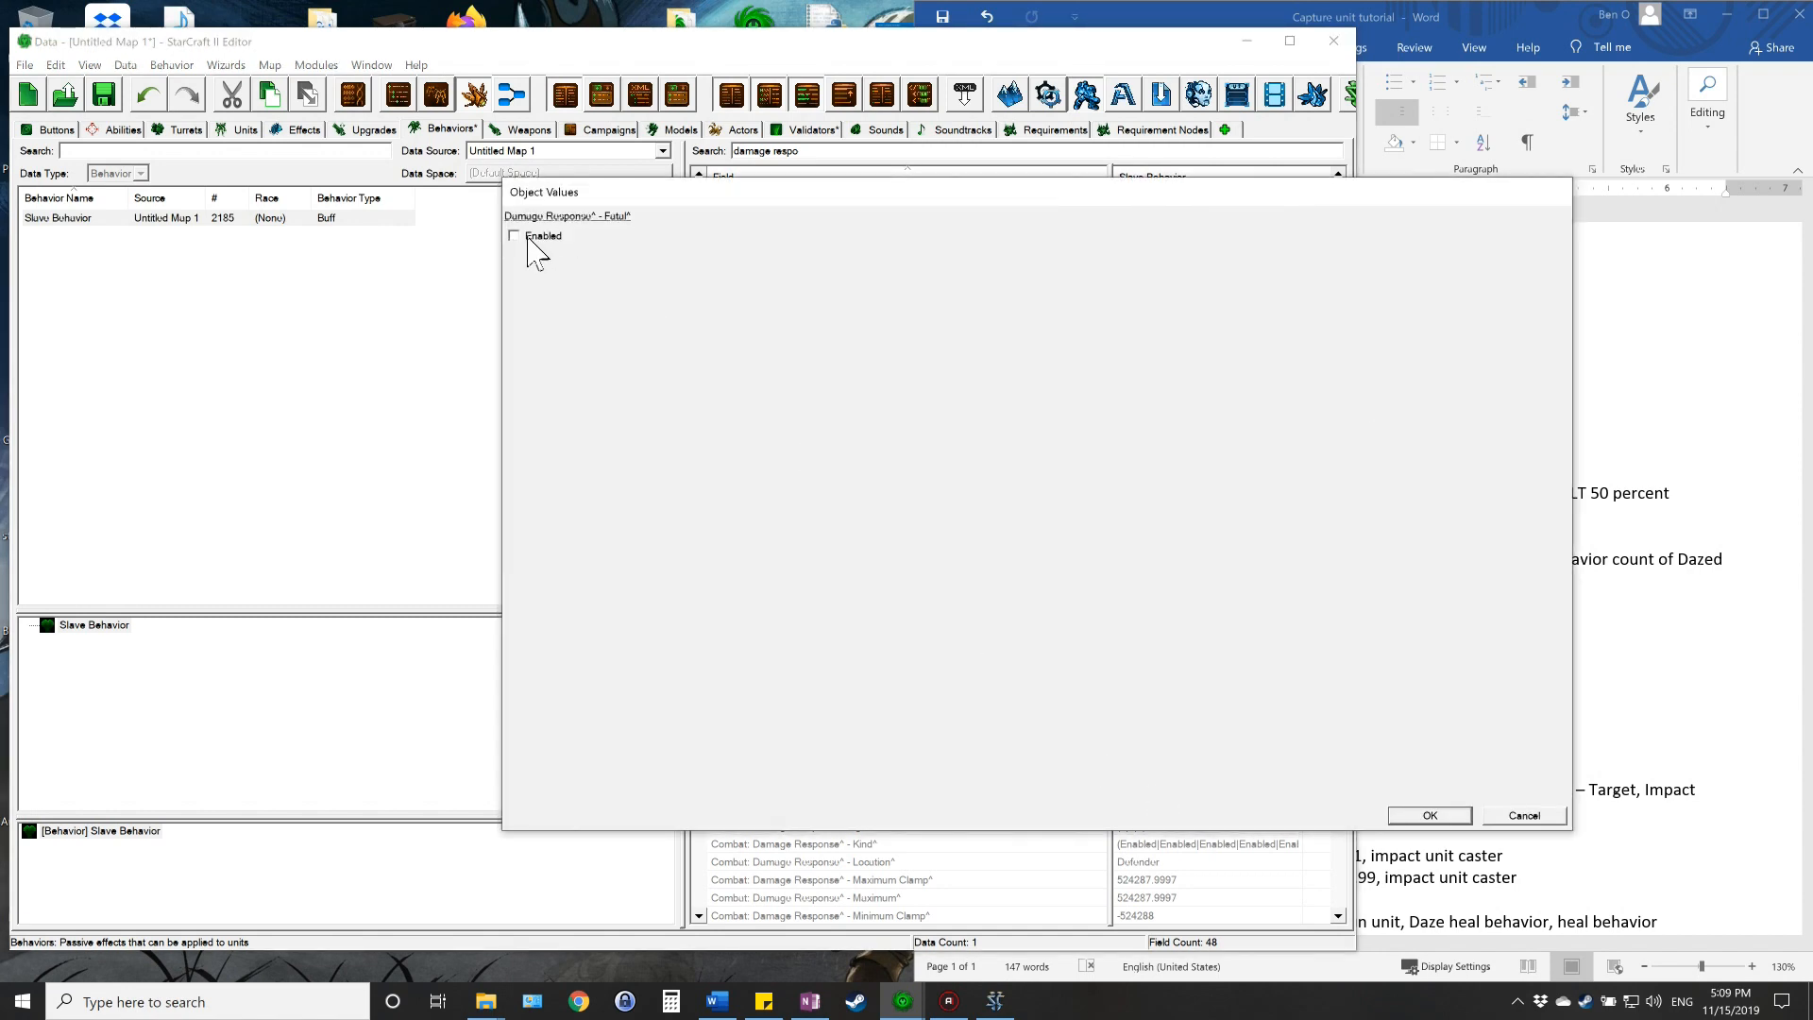
pyautogui.click(515, 237)
pyautogui.click(1443, 815)
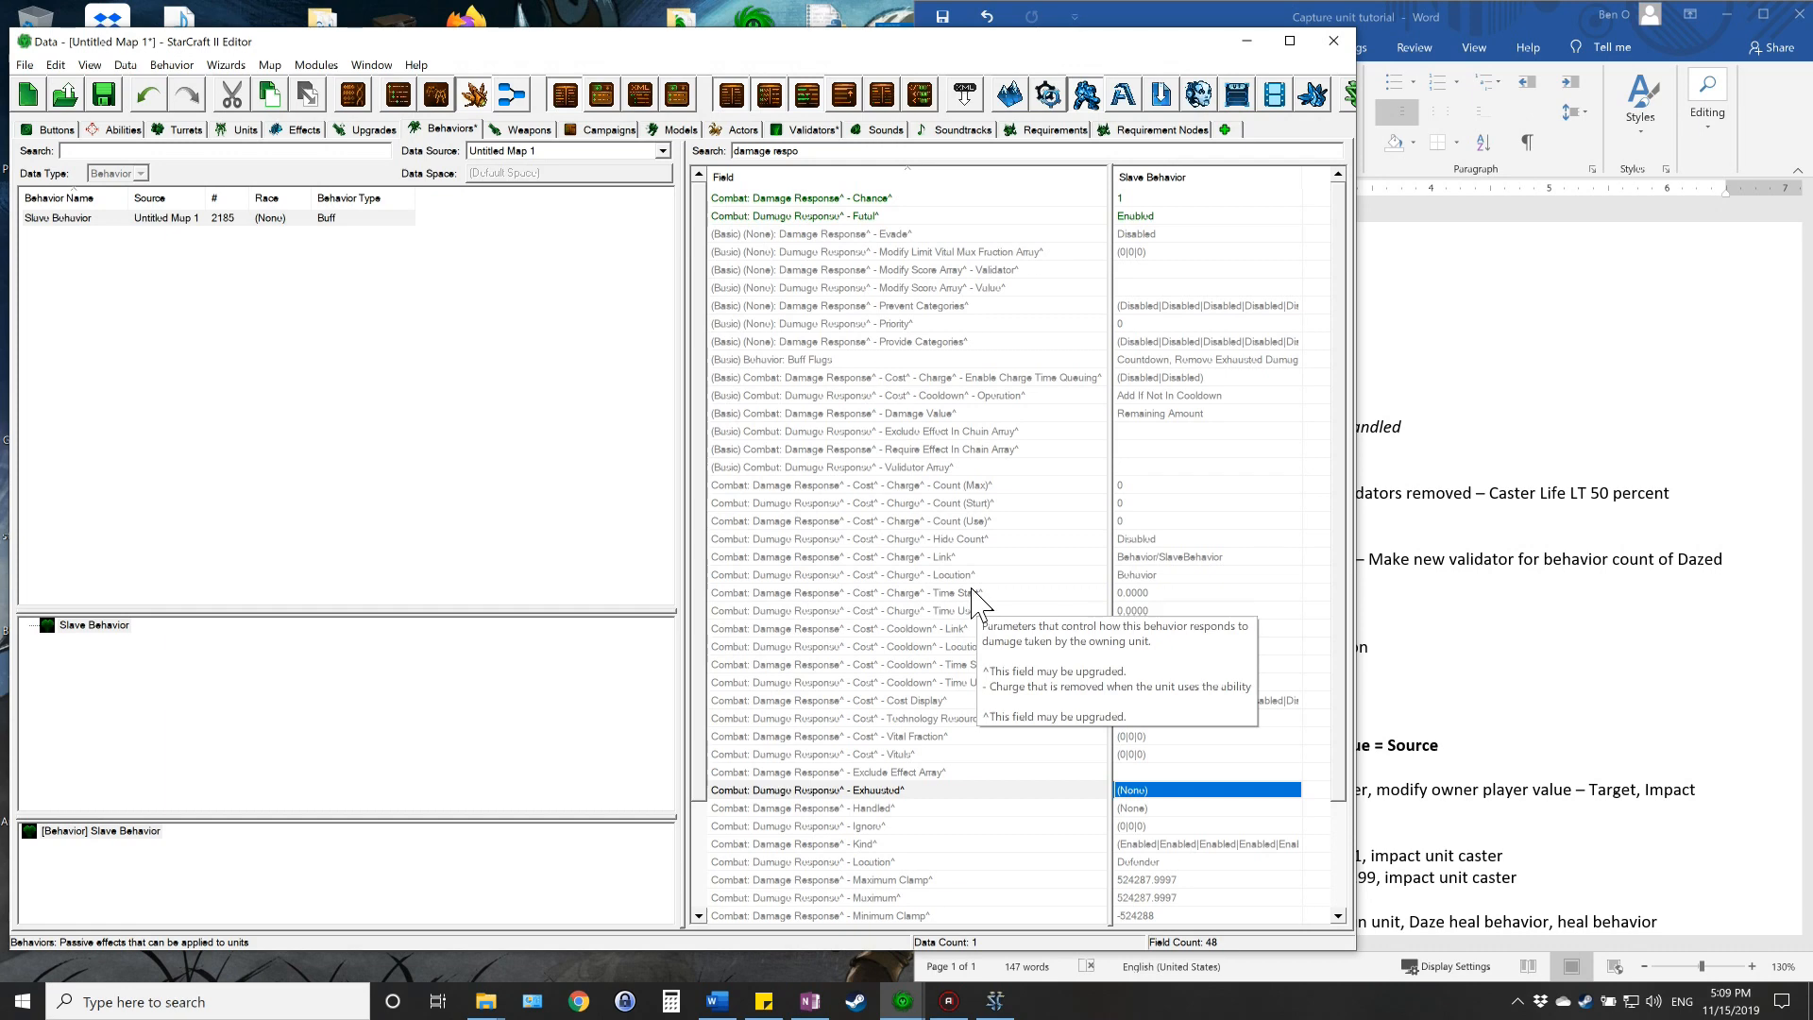
# - Set Slave Behavior's Damage Response - Modify Fraction to 0
pyautogui.scroll(-3, 897, 604)
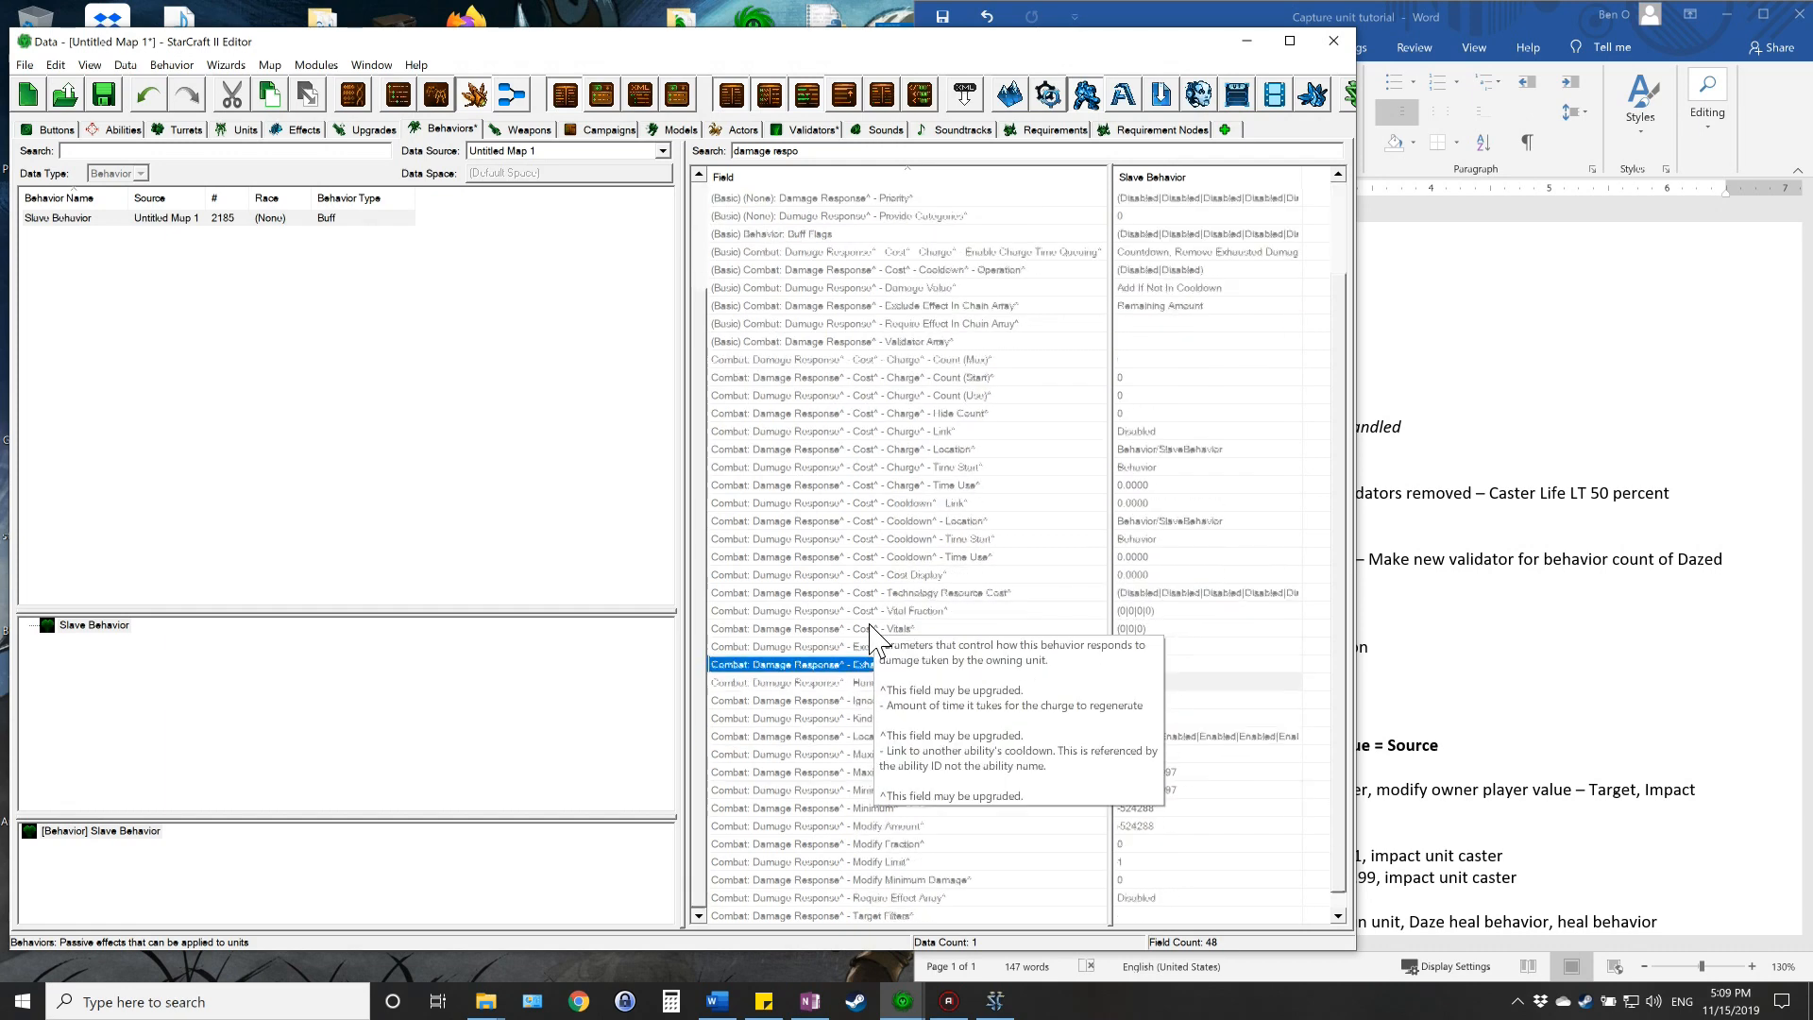
pyautogui.click(907, 843)
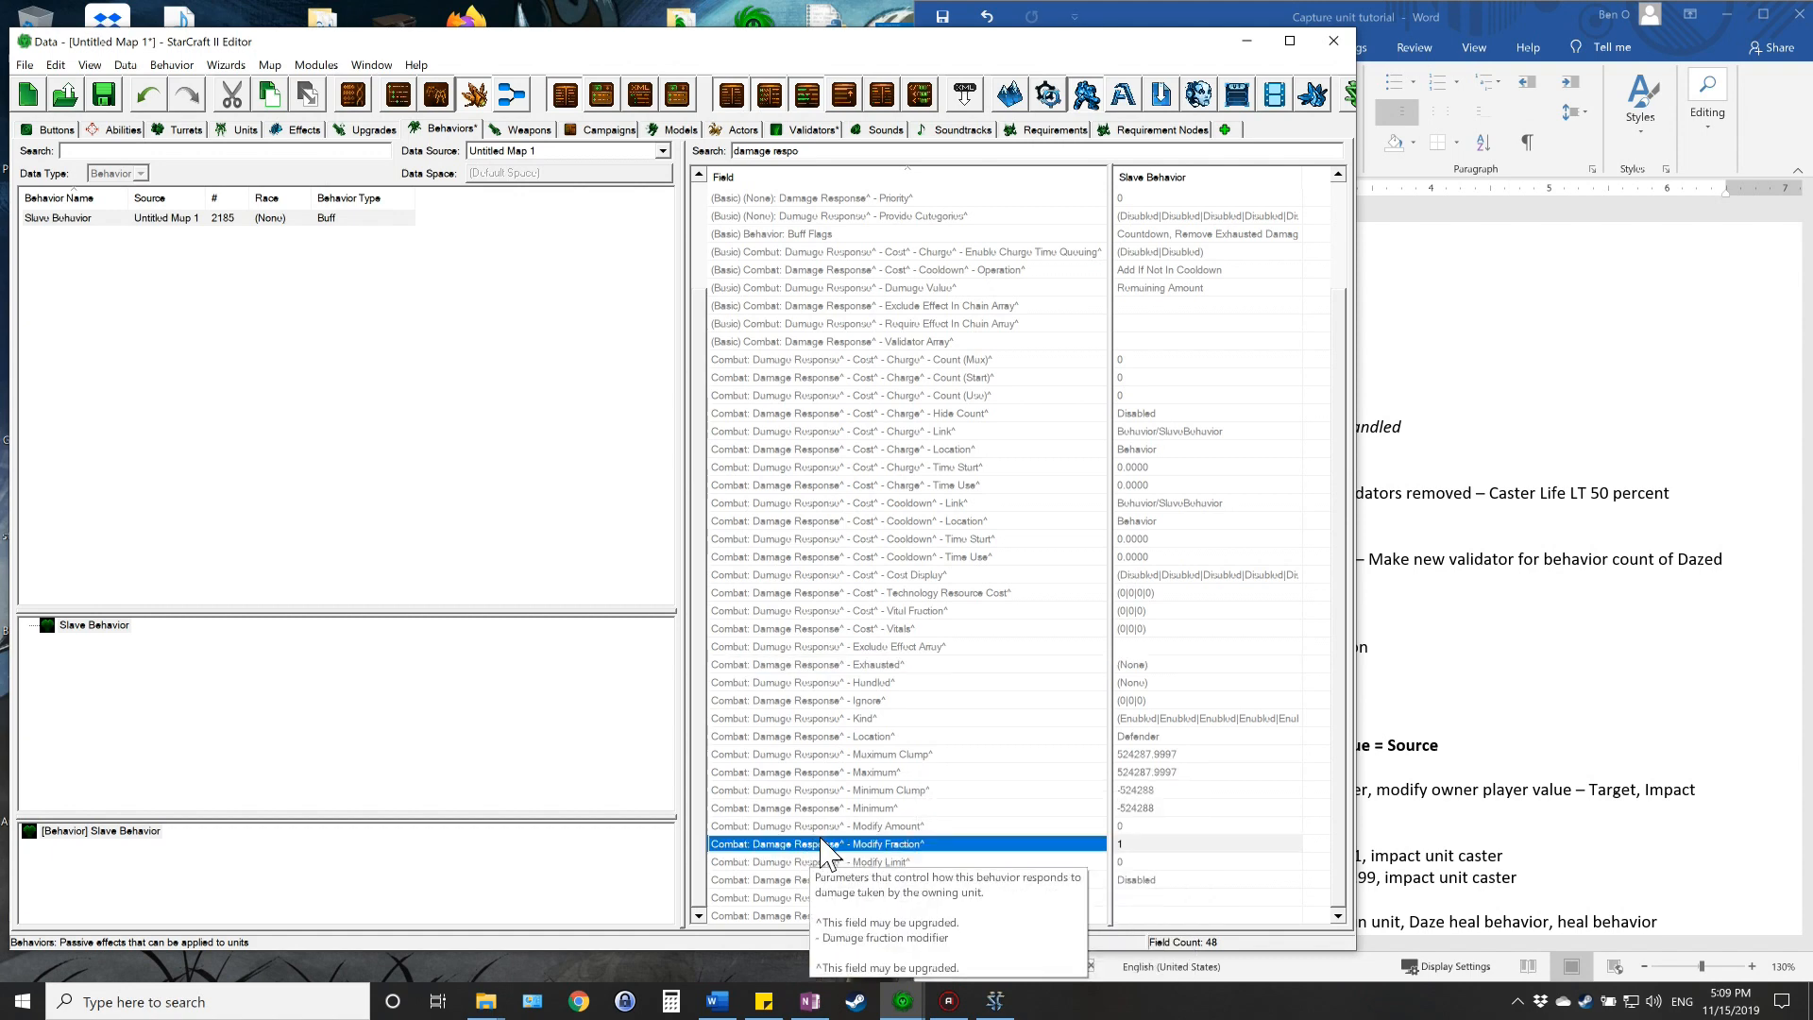
pyautogui.doubleClick(1140, 845)
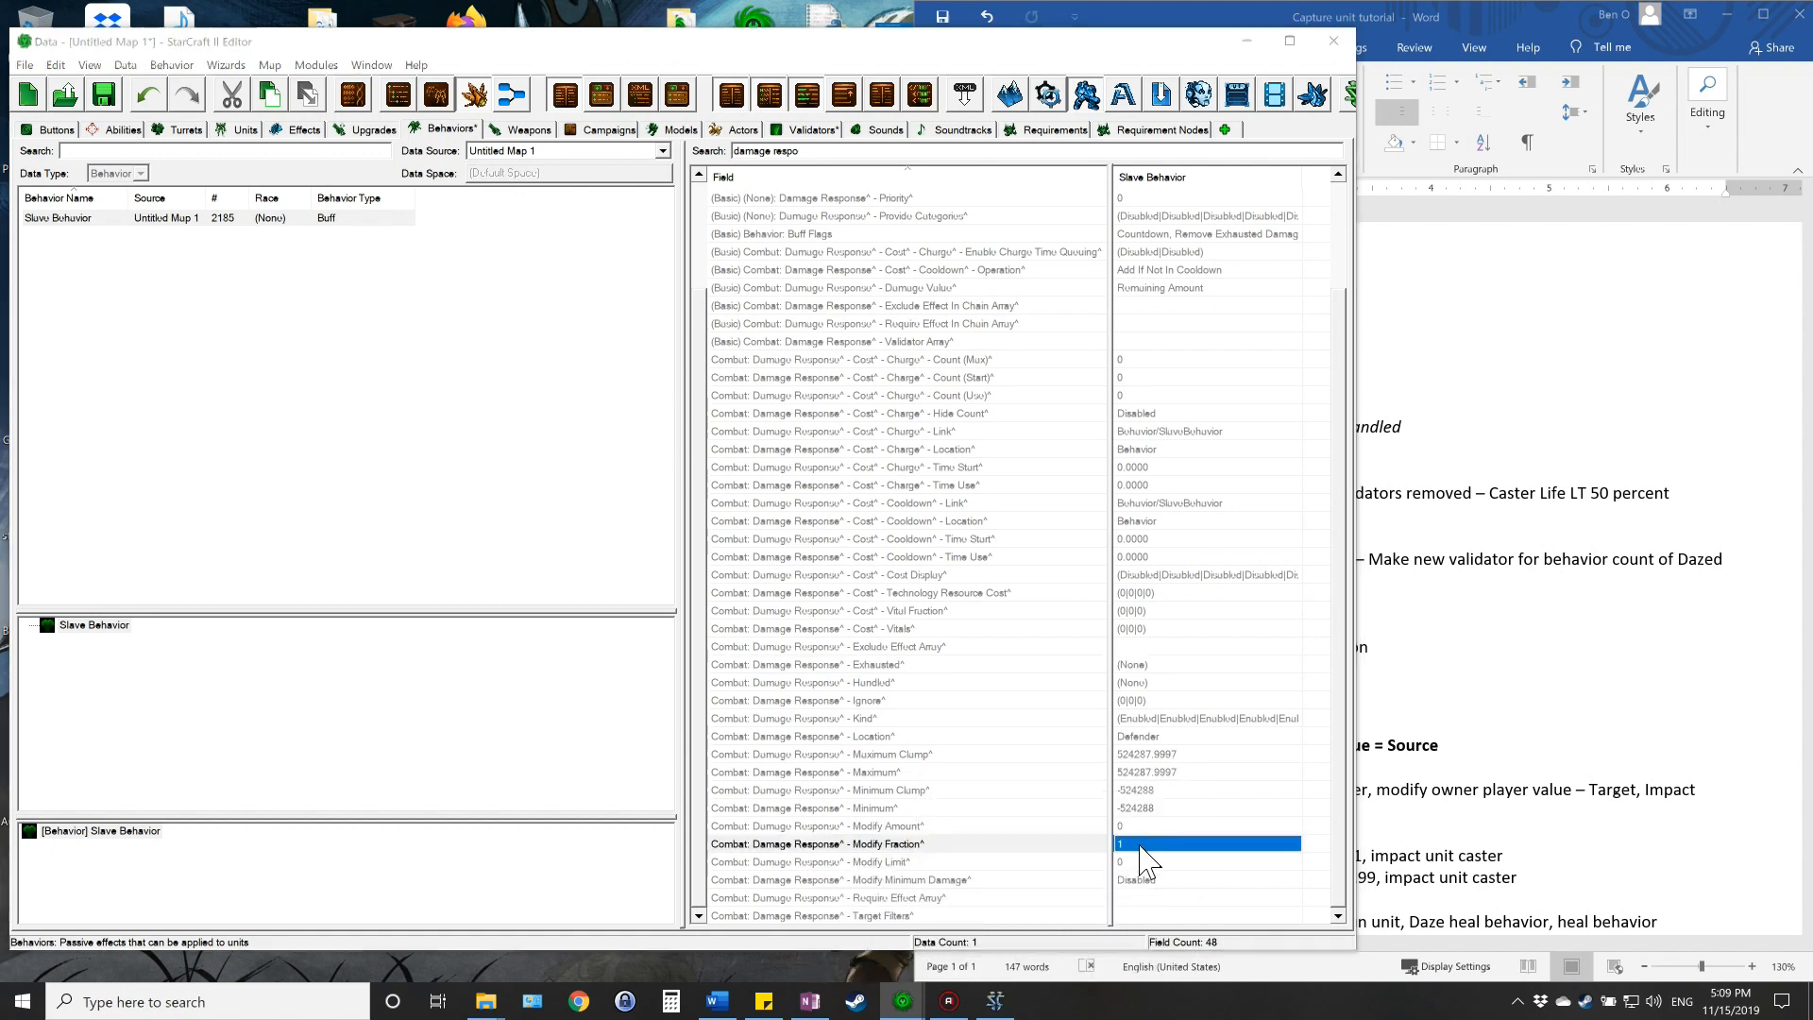
pyautogui.write('0')
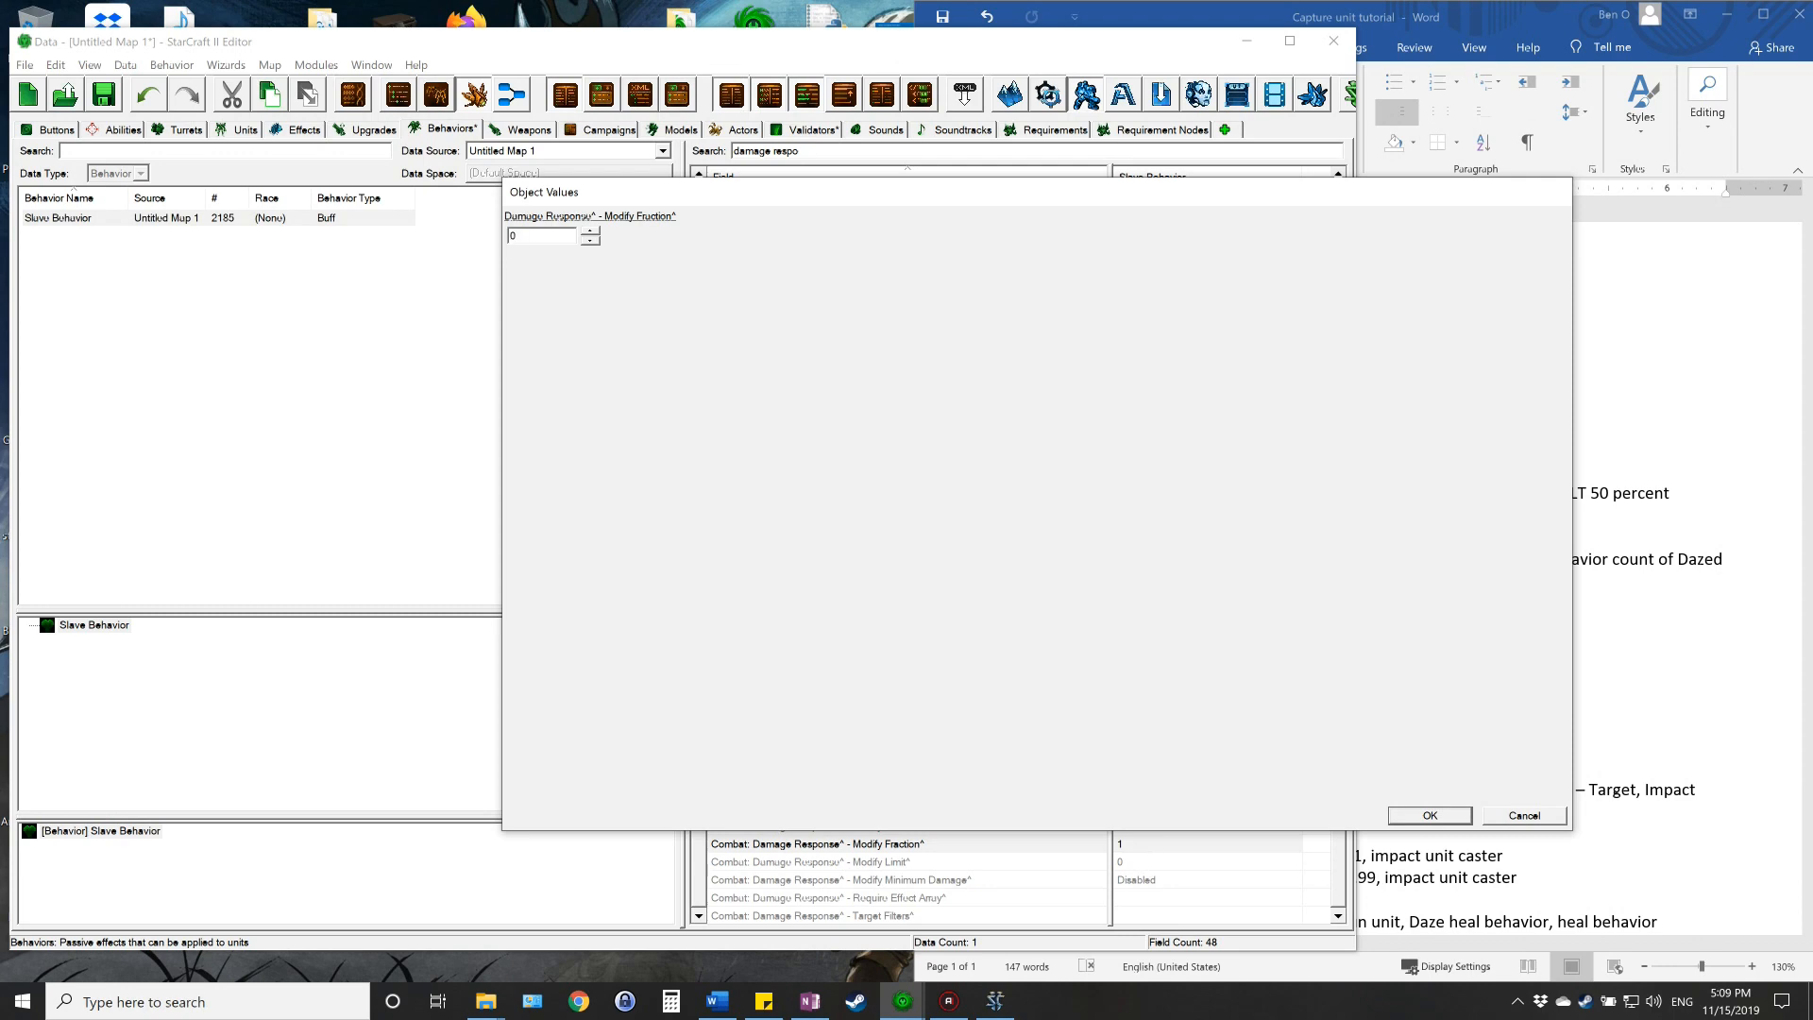
pyautogui.press('Return')
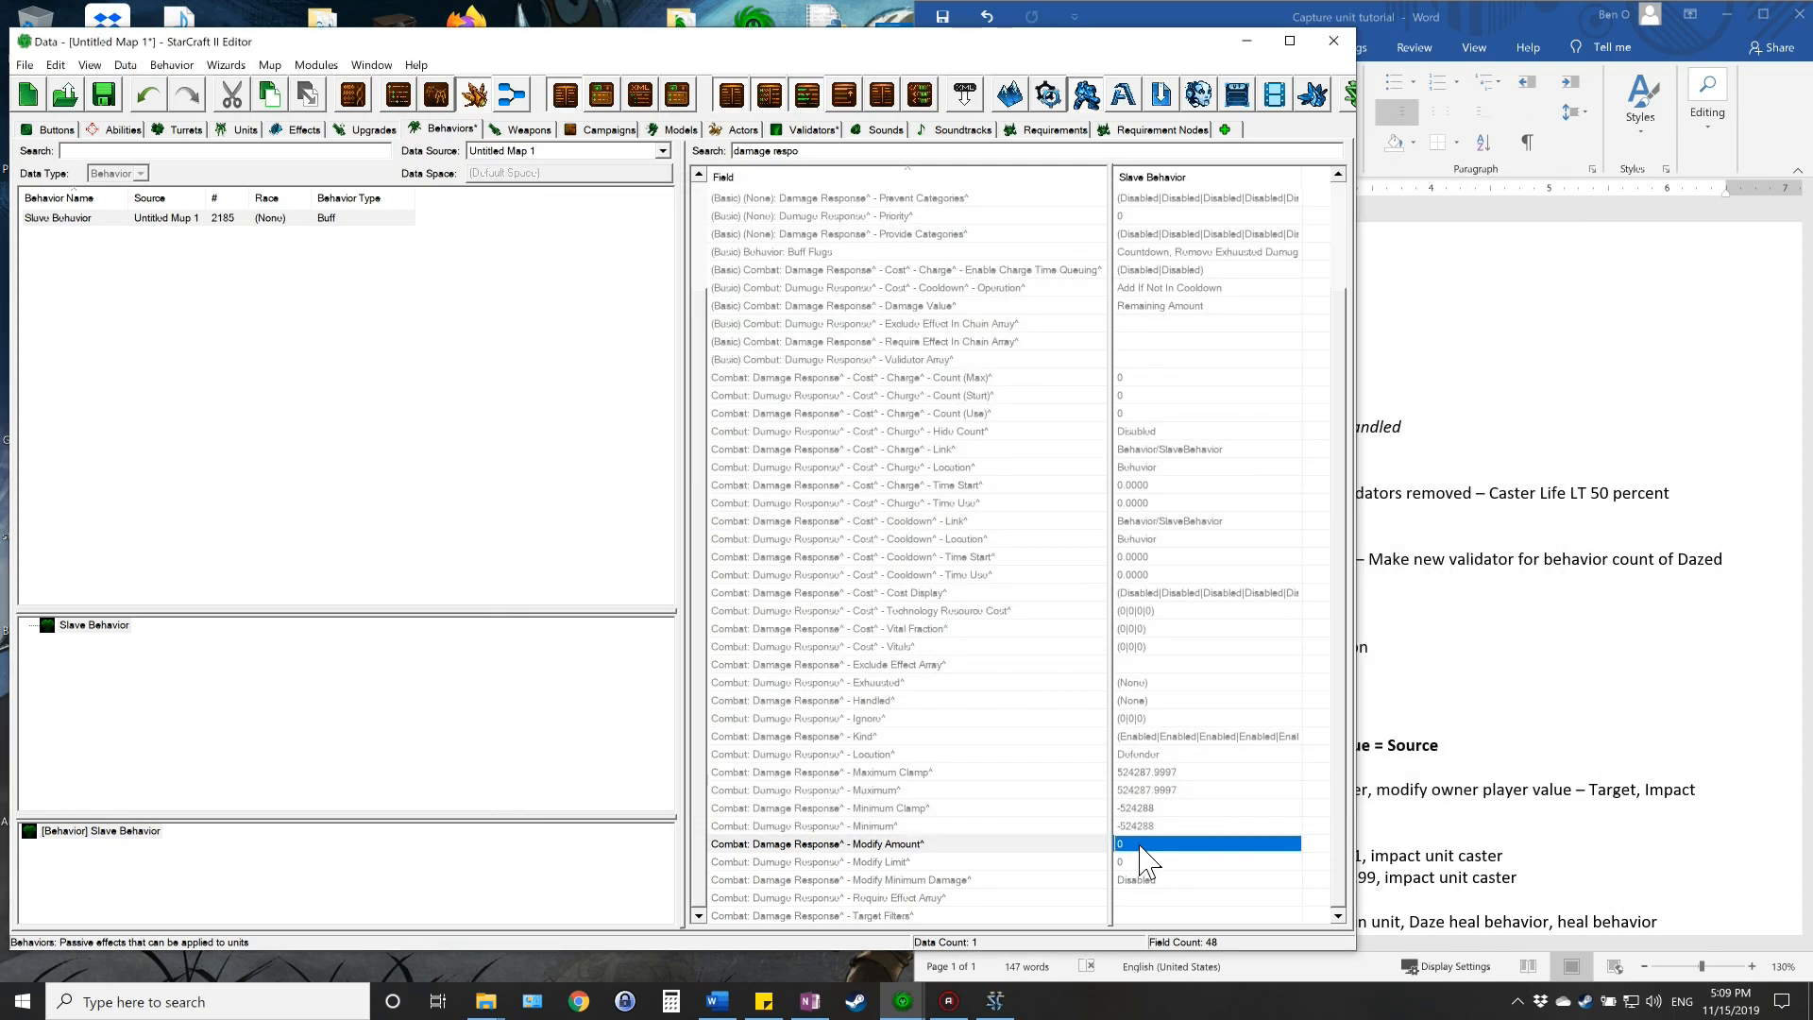
pyautogui.scroll(3, 1072, 505)
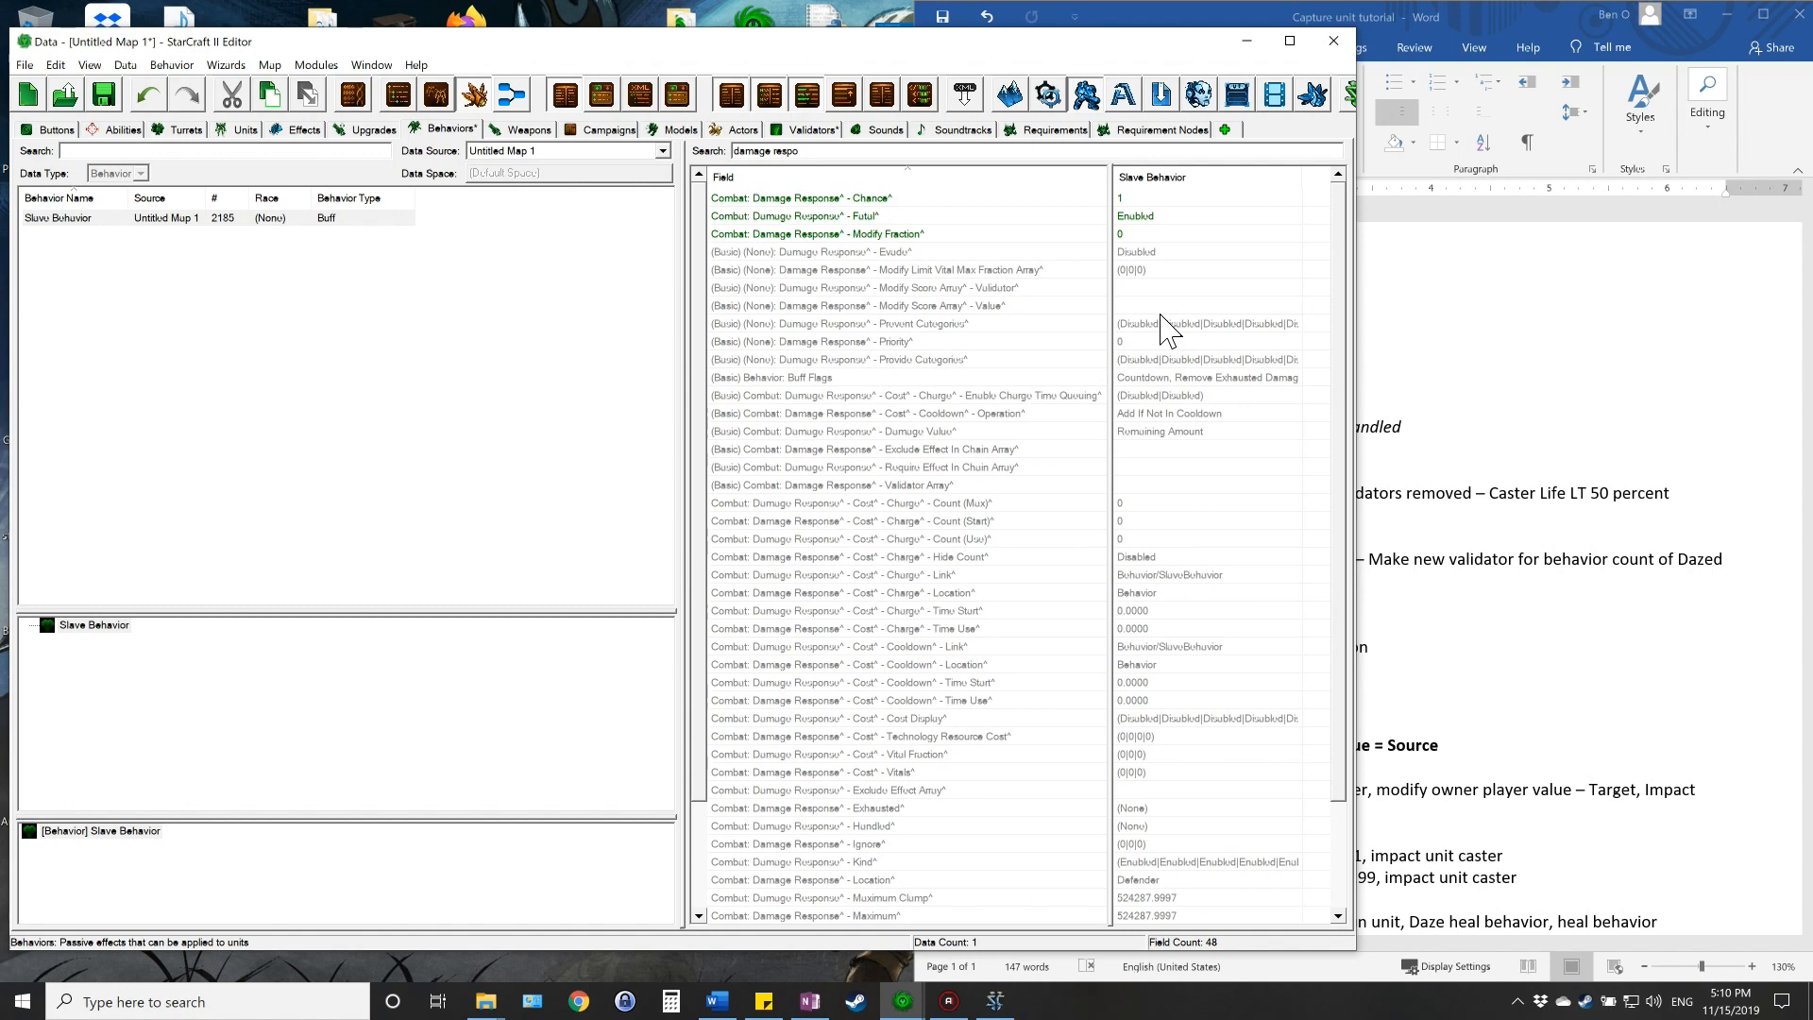
# - Filter the fields by "handle" to locate Damage Response - Handled, checking it against the Word notes
pyautogui.click(1550, 376)
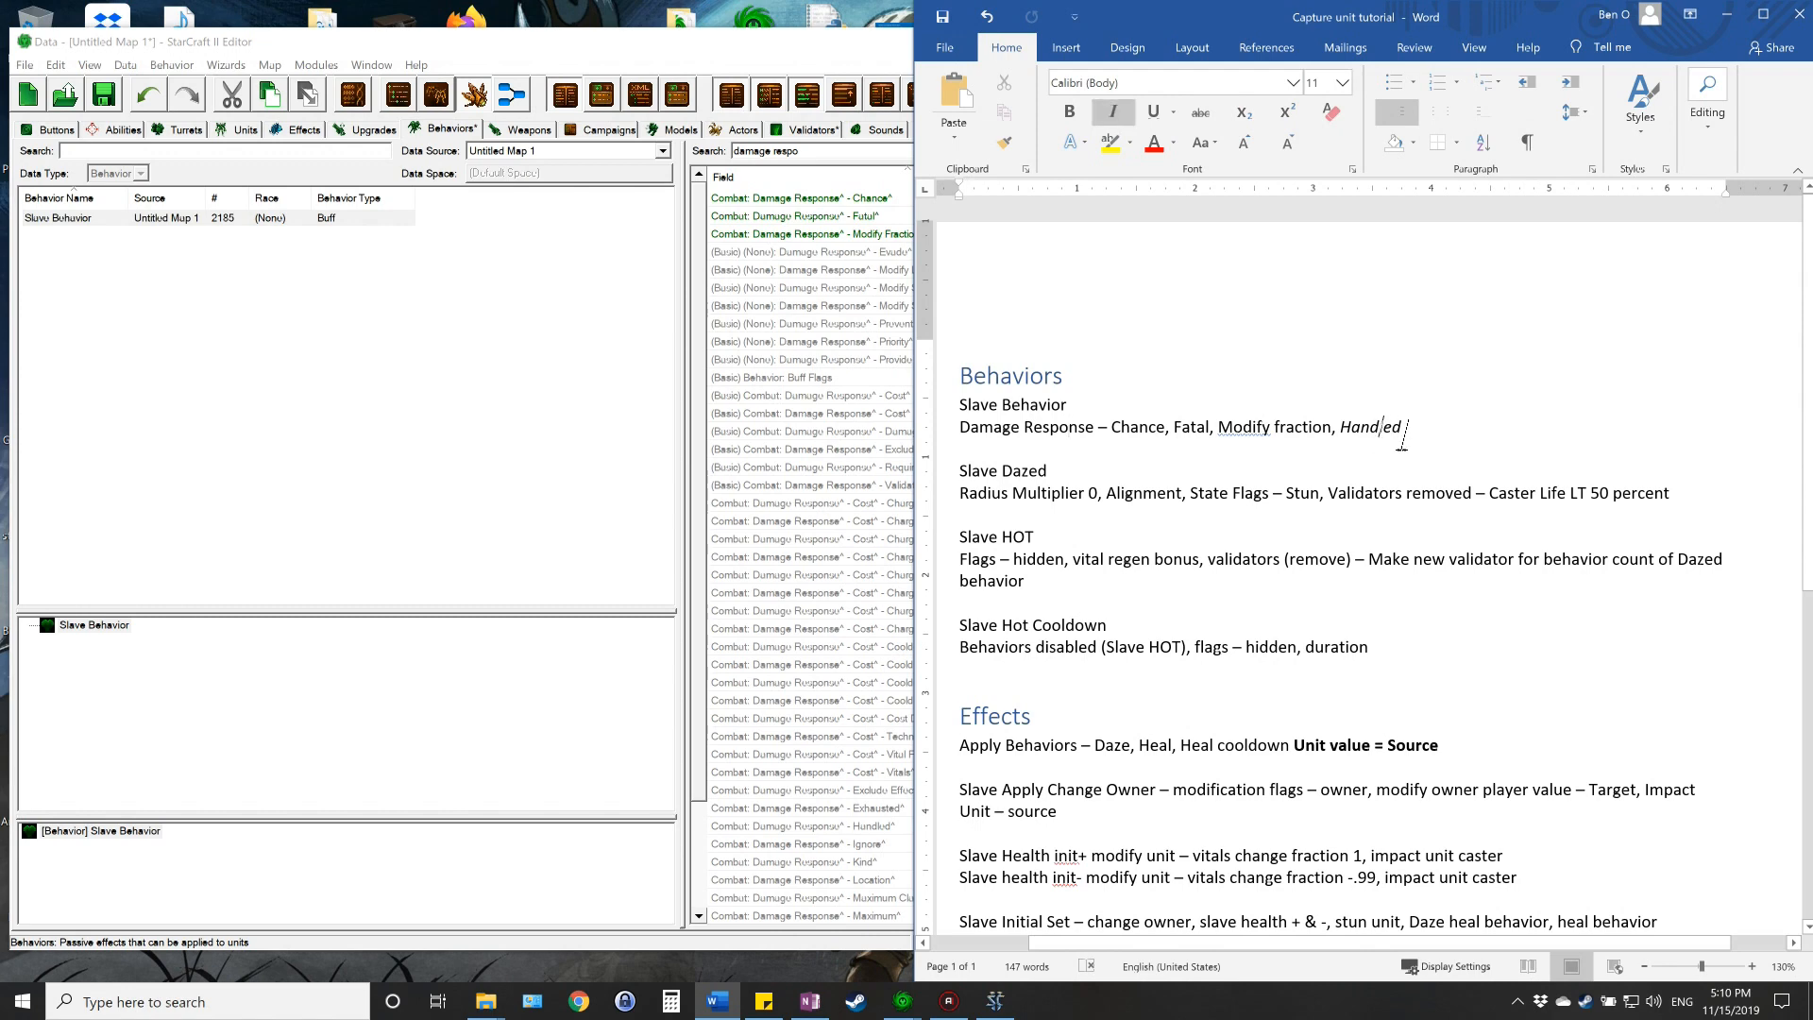
pyautogui.hotkey('alt', 'Tab')
pyautogui.write('ha')
pyautogui.write('e')
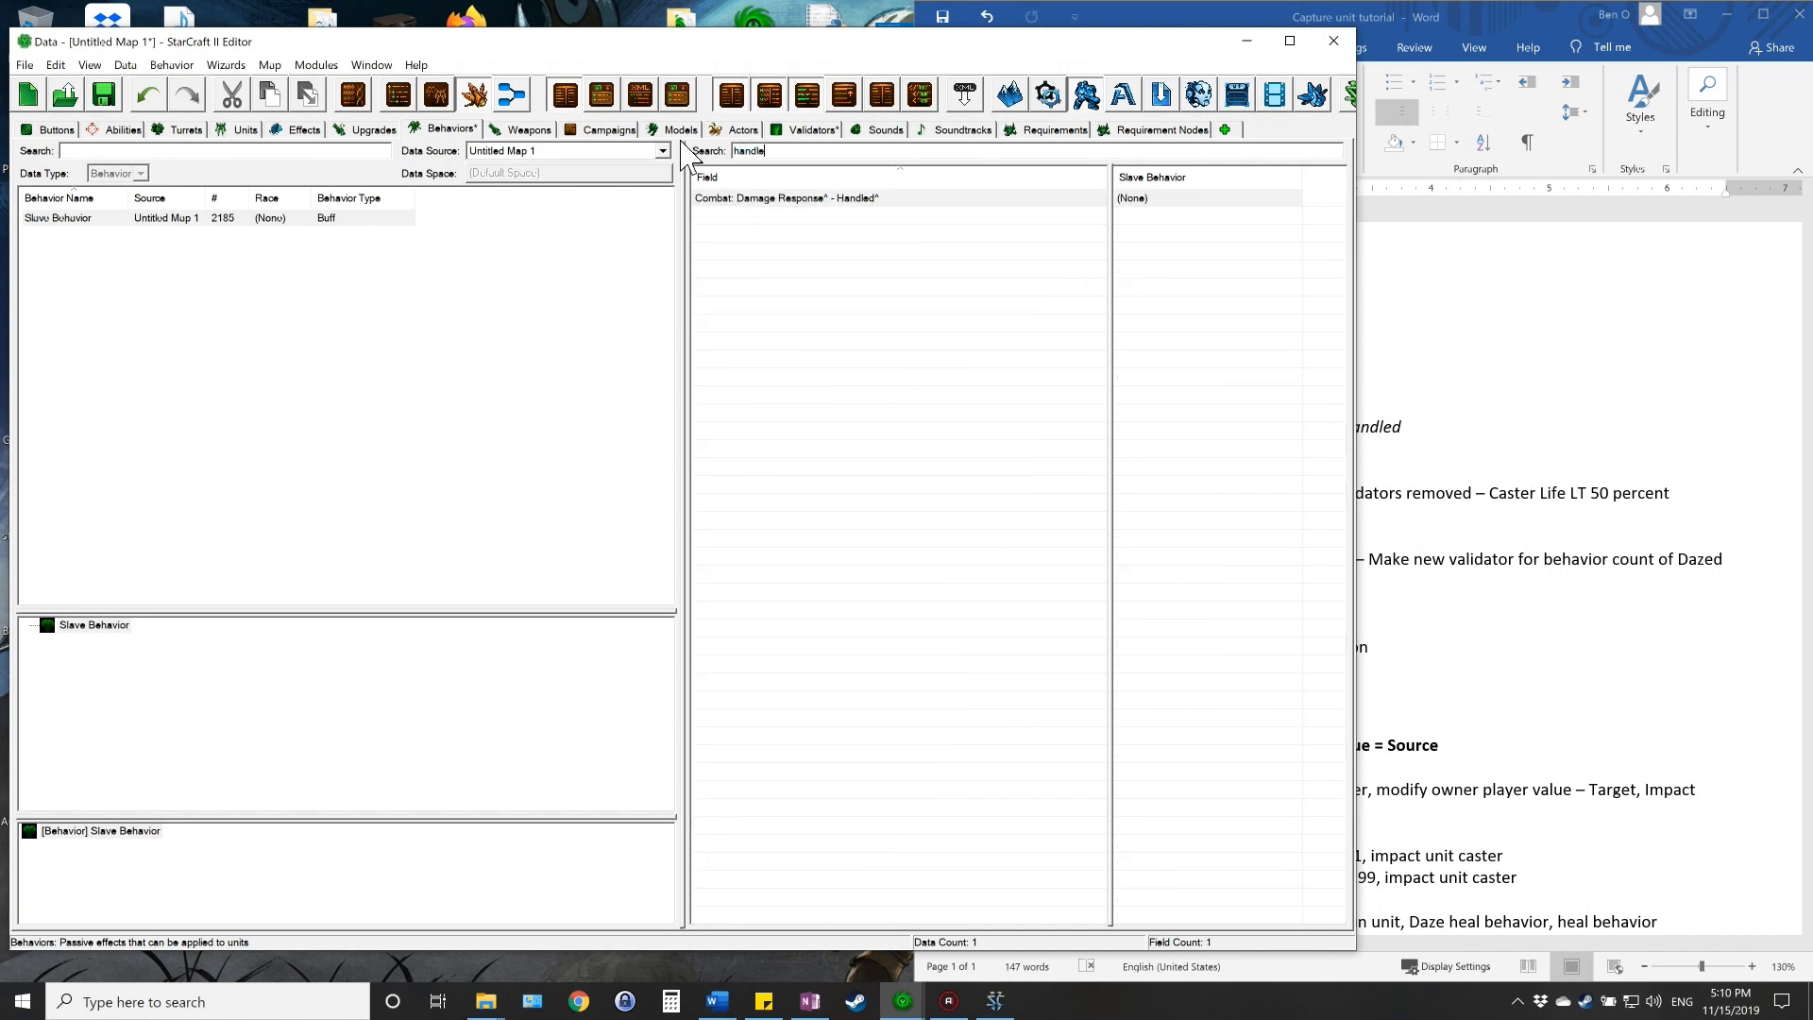
pyautogui.click(906, 201)
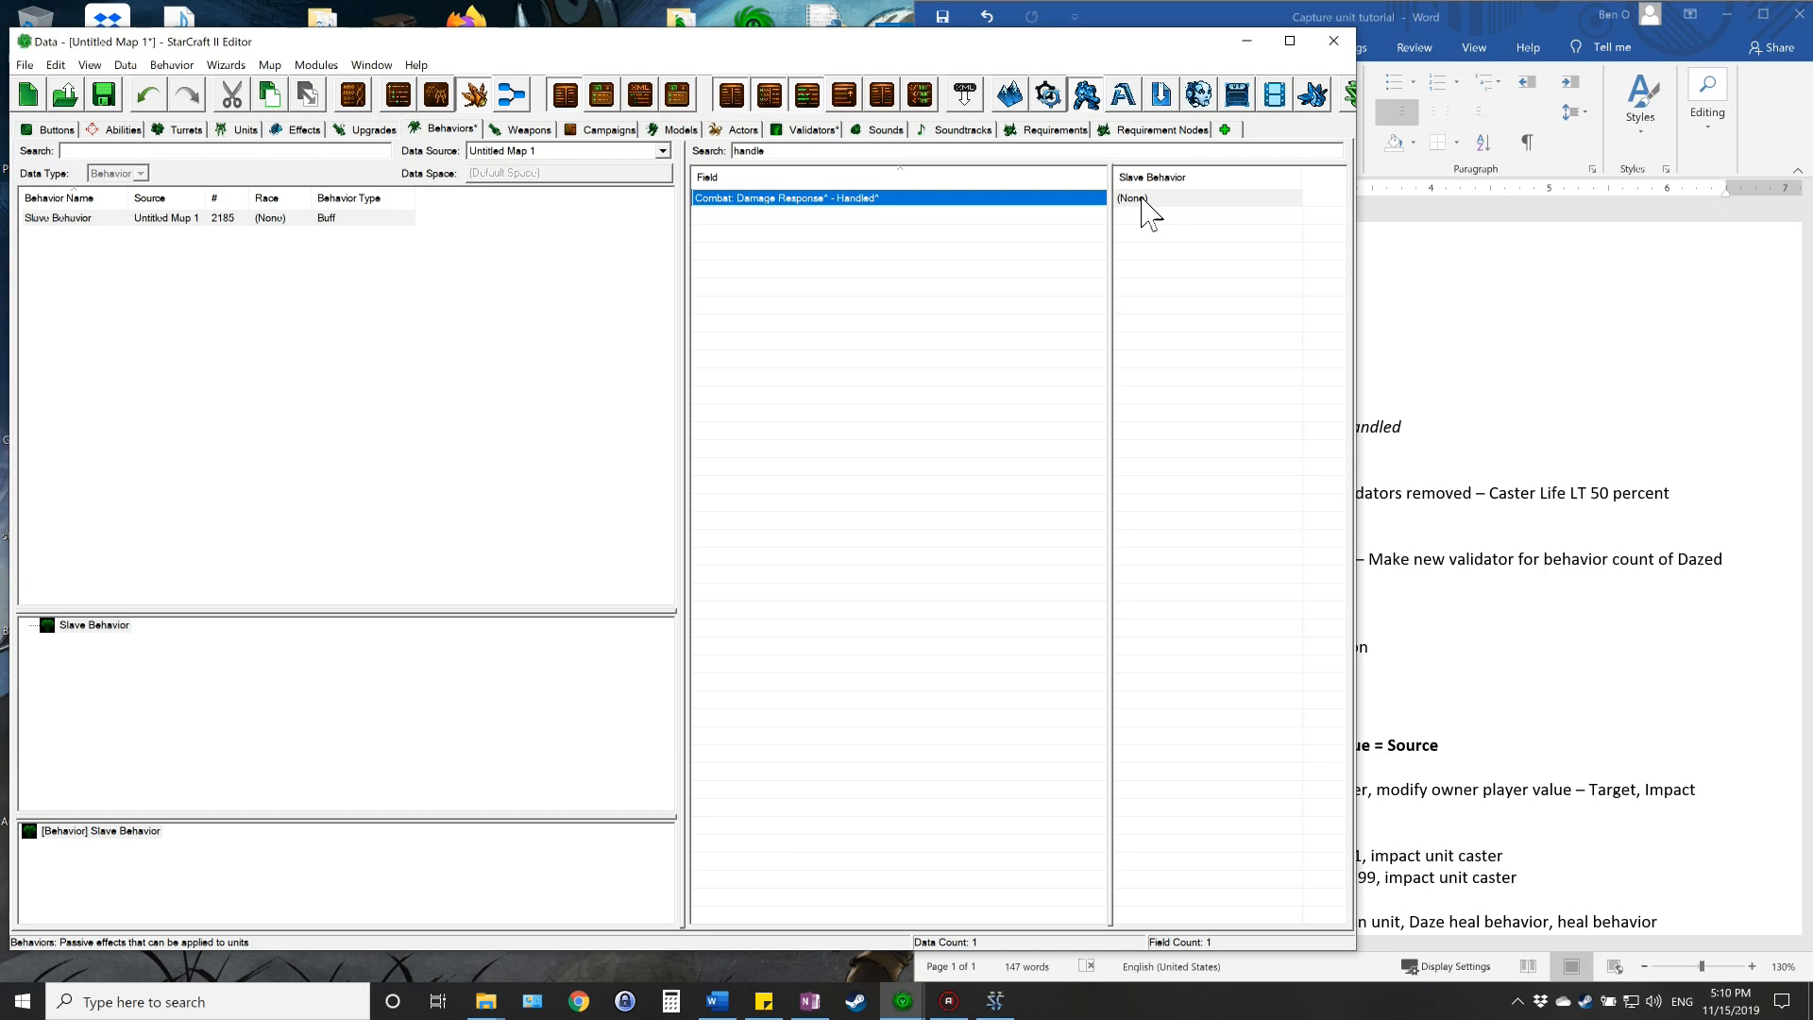
pyautogui.click(1467, 29)
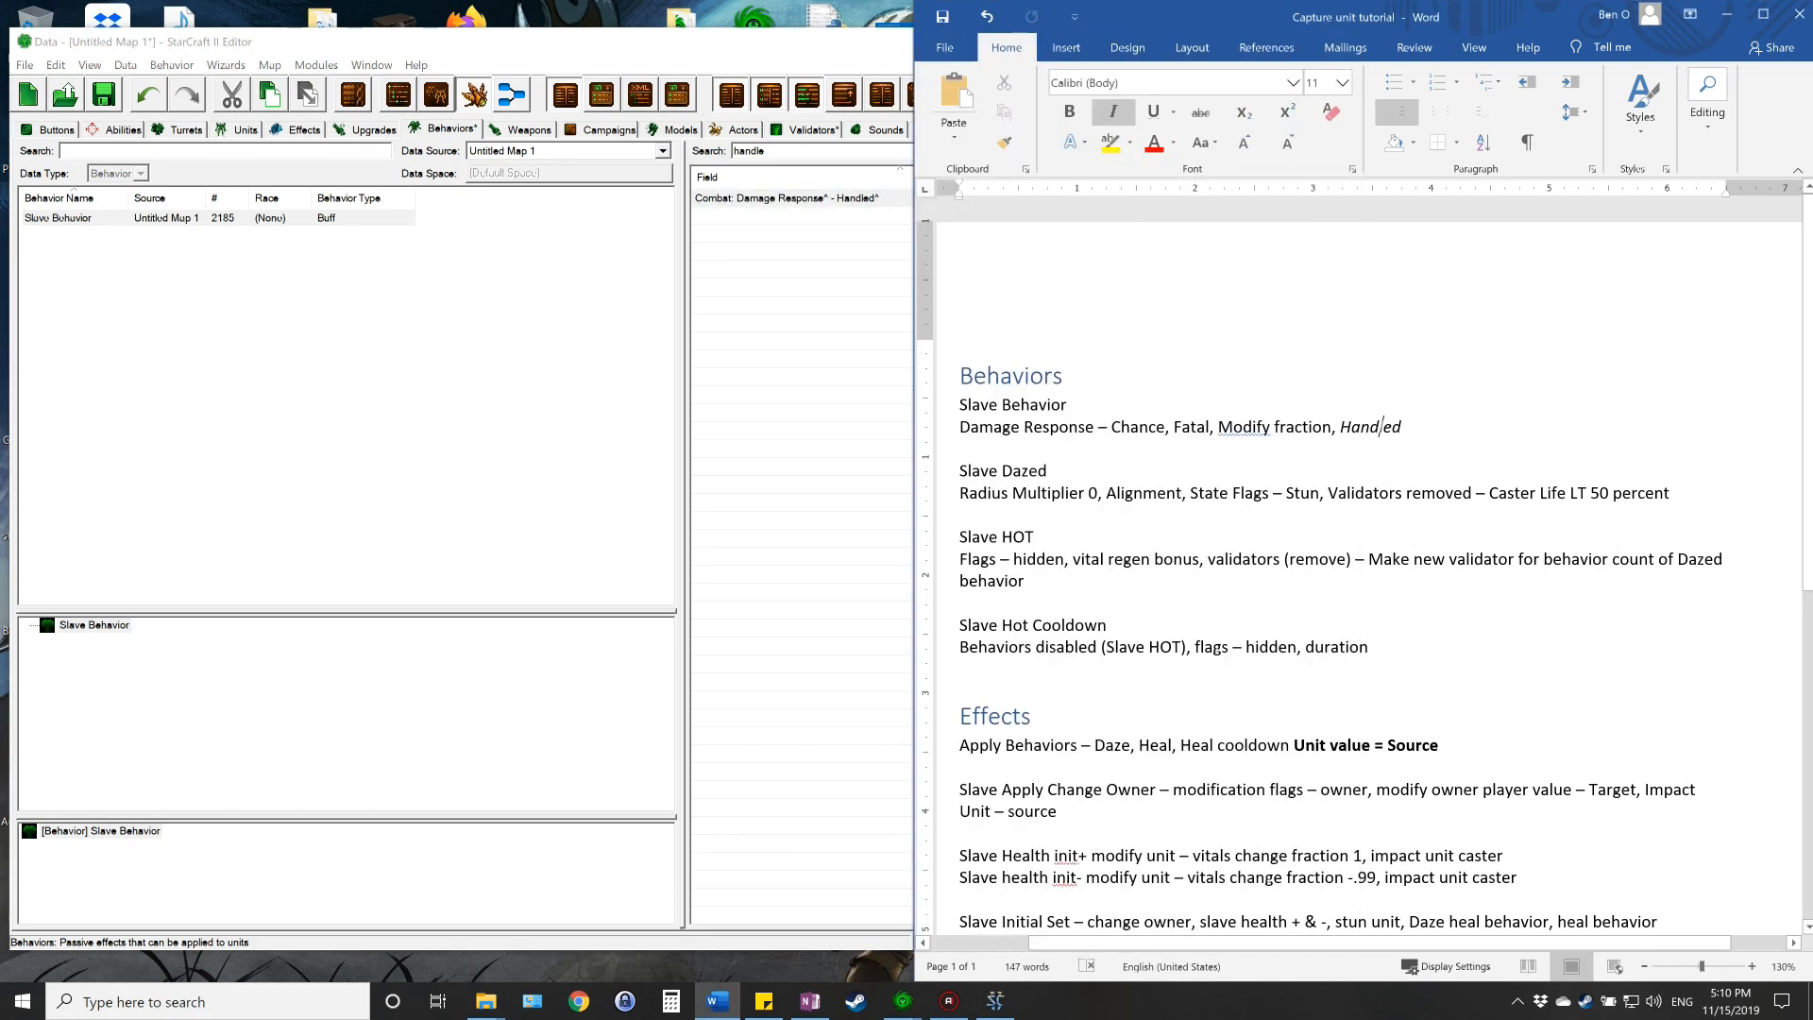
# - Create a new behavior named Slave Dazed with a suggested ID and the Buff behavior type
pyautogui.click(1048, 470)
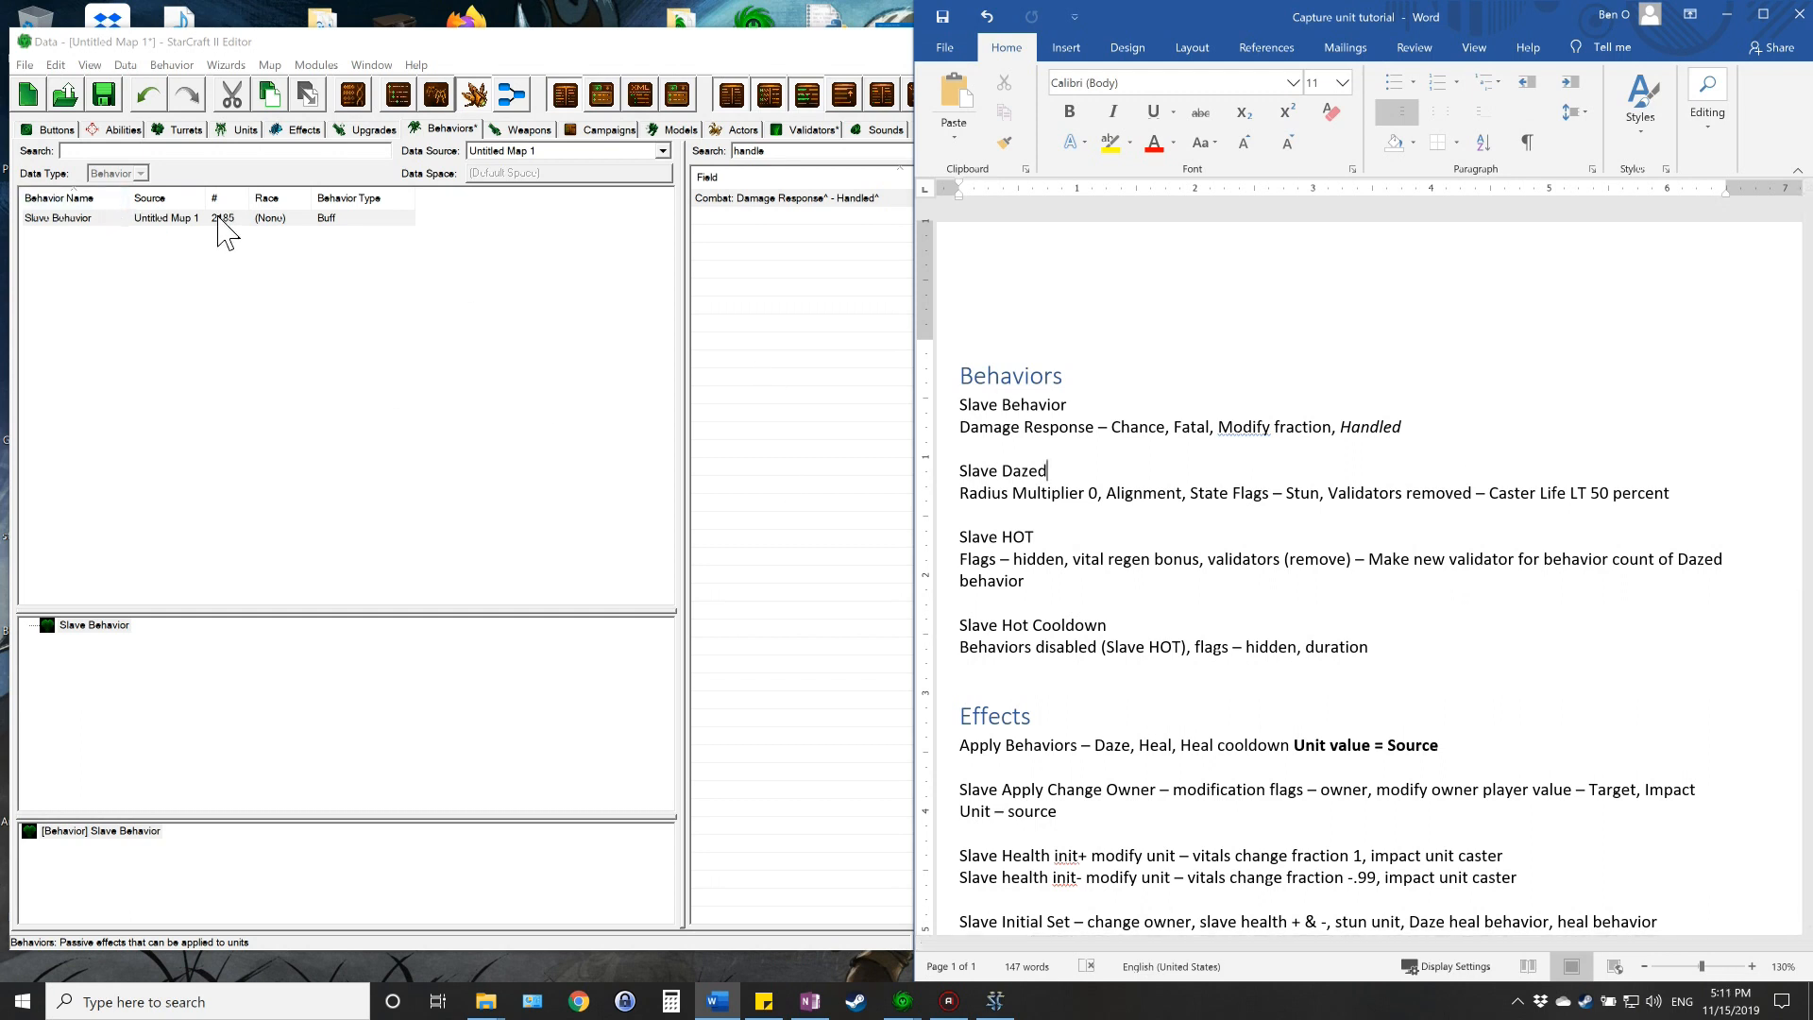
pyautogui.click(240, 307)
pyautogui.rightClick(180, 287)
pyautogui.click(221, 297)
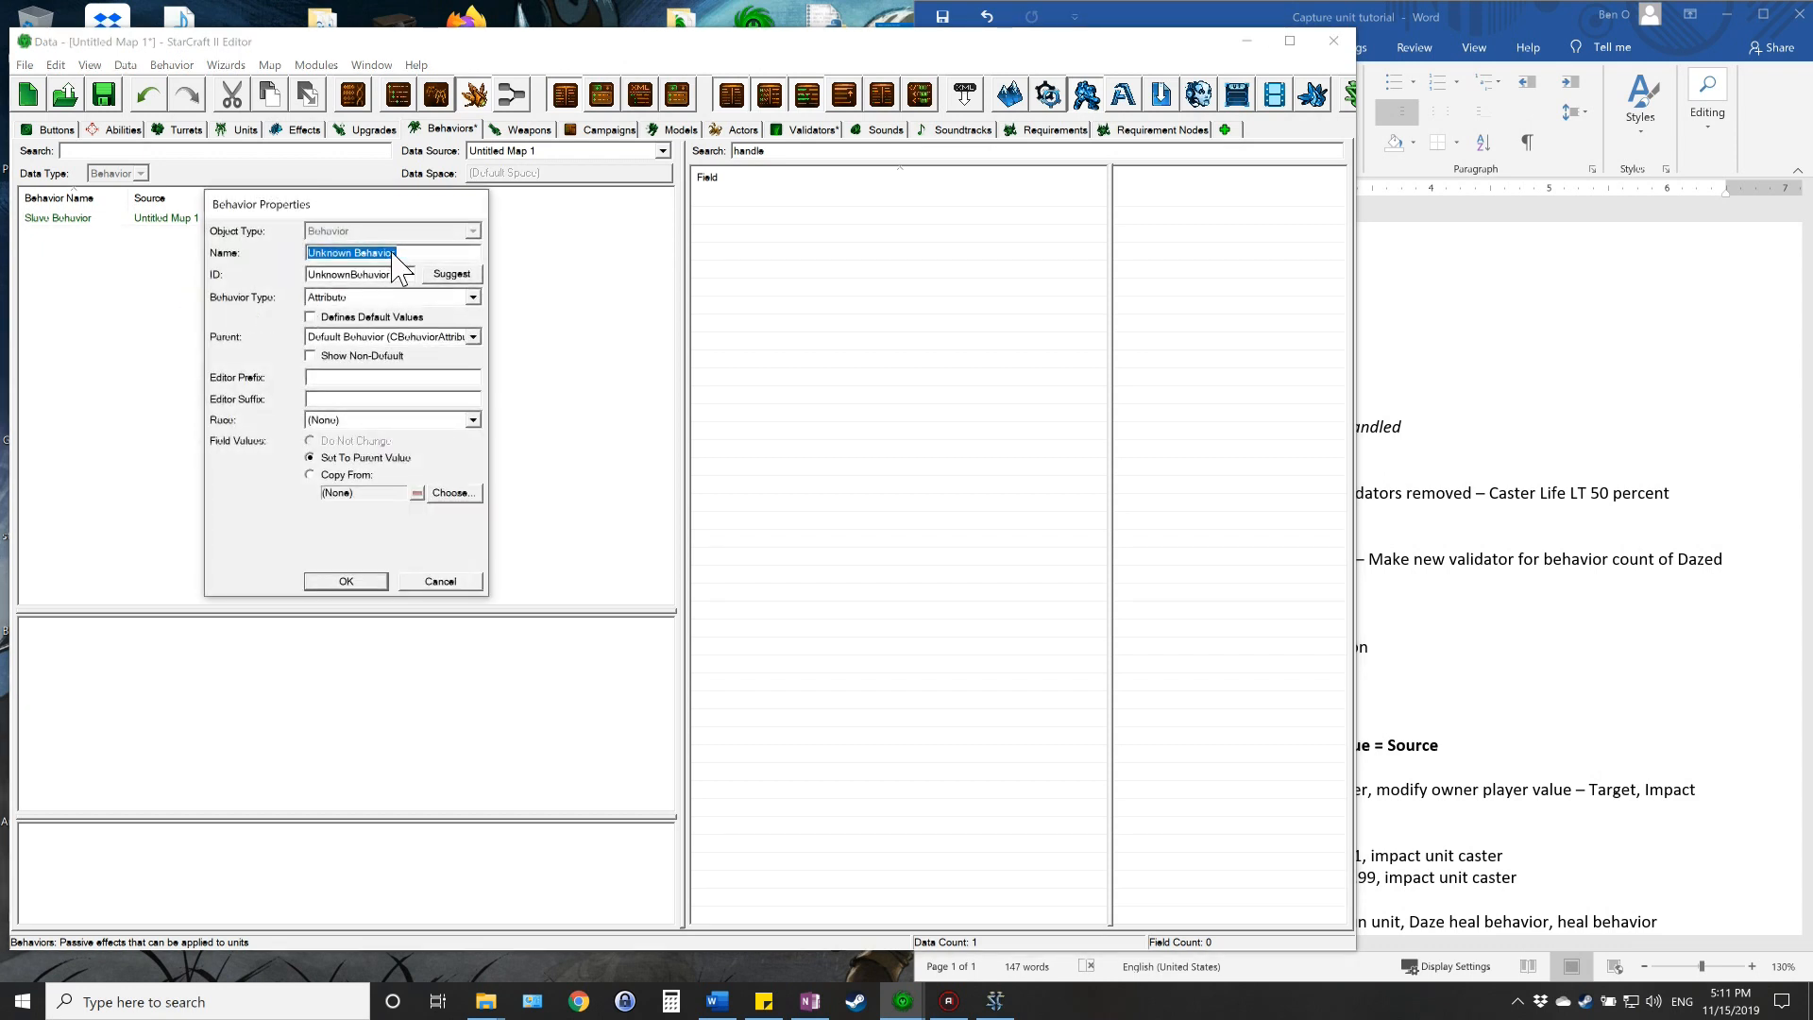
pyautogui.write('Slave Dazed')
pyautogui.click(442, 276)
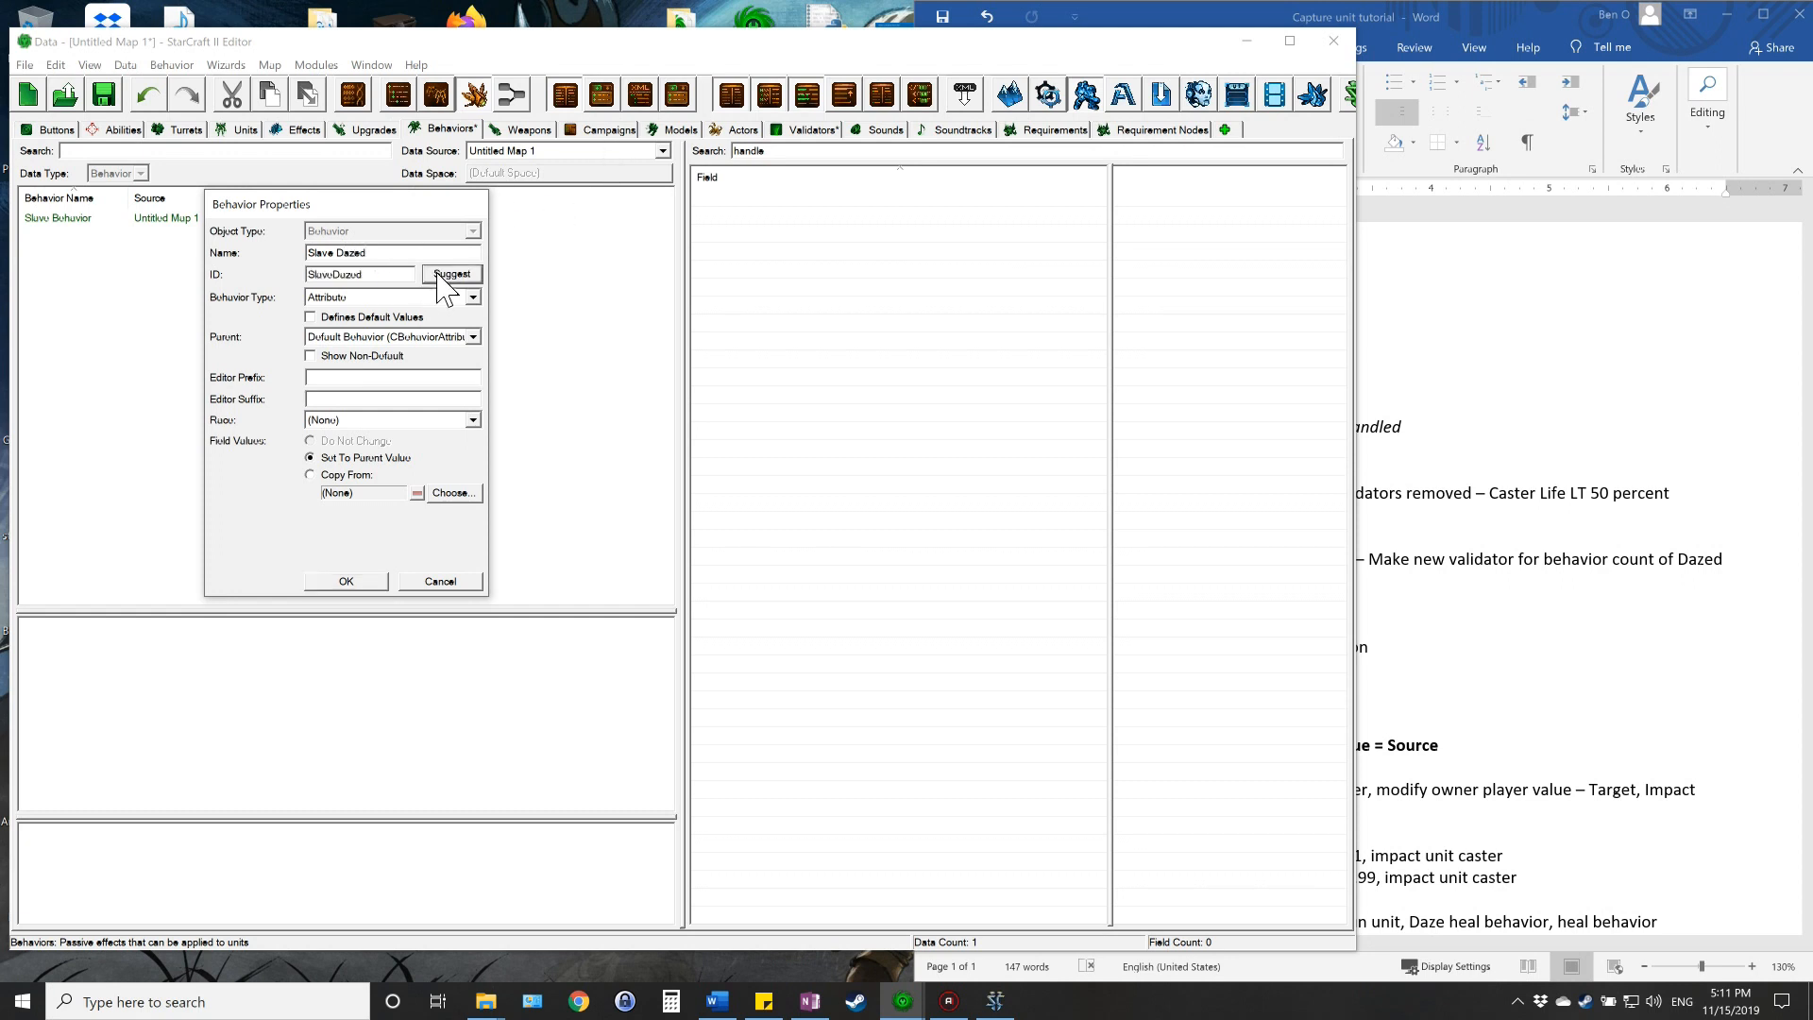
pyautogui.click(416, 300)
pyautogui.click(406, 331)
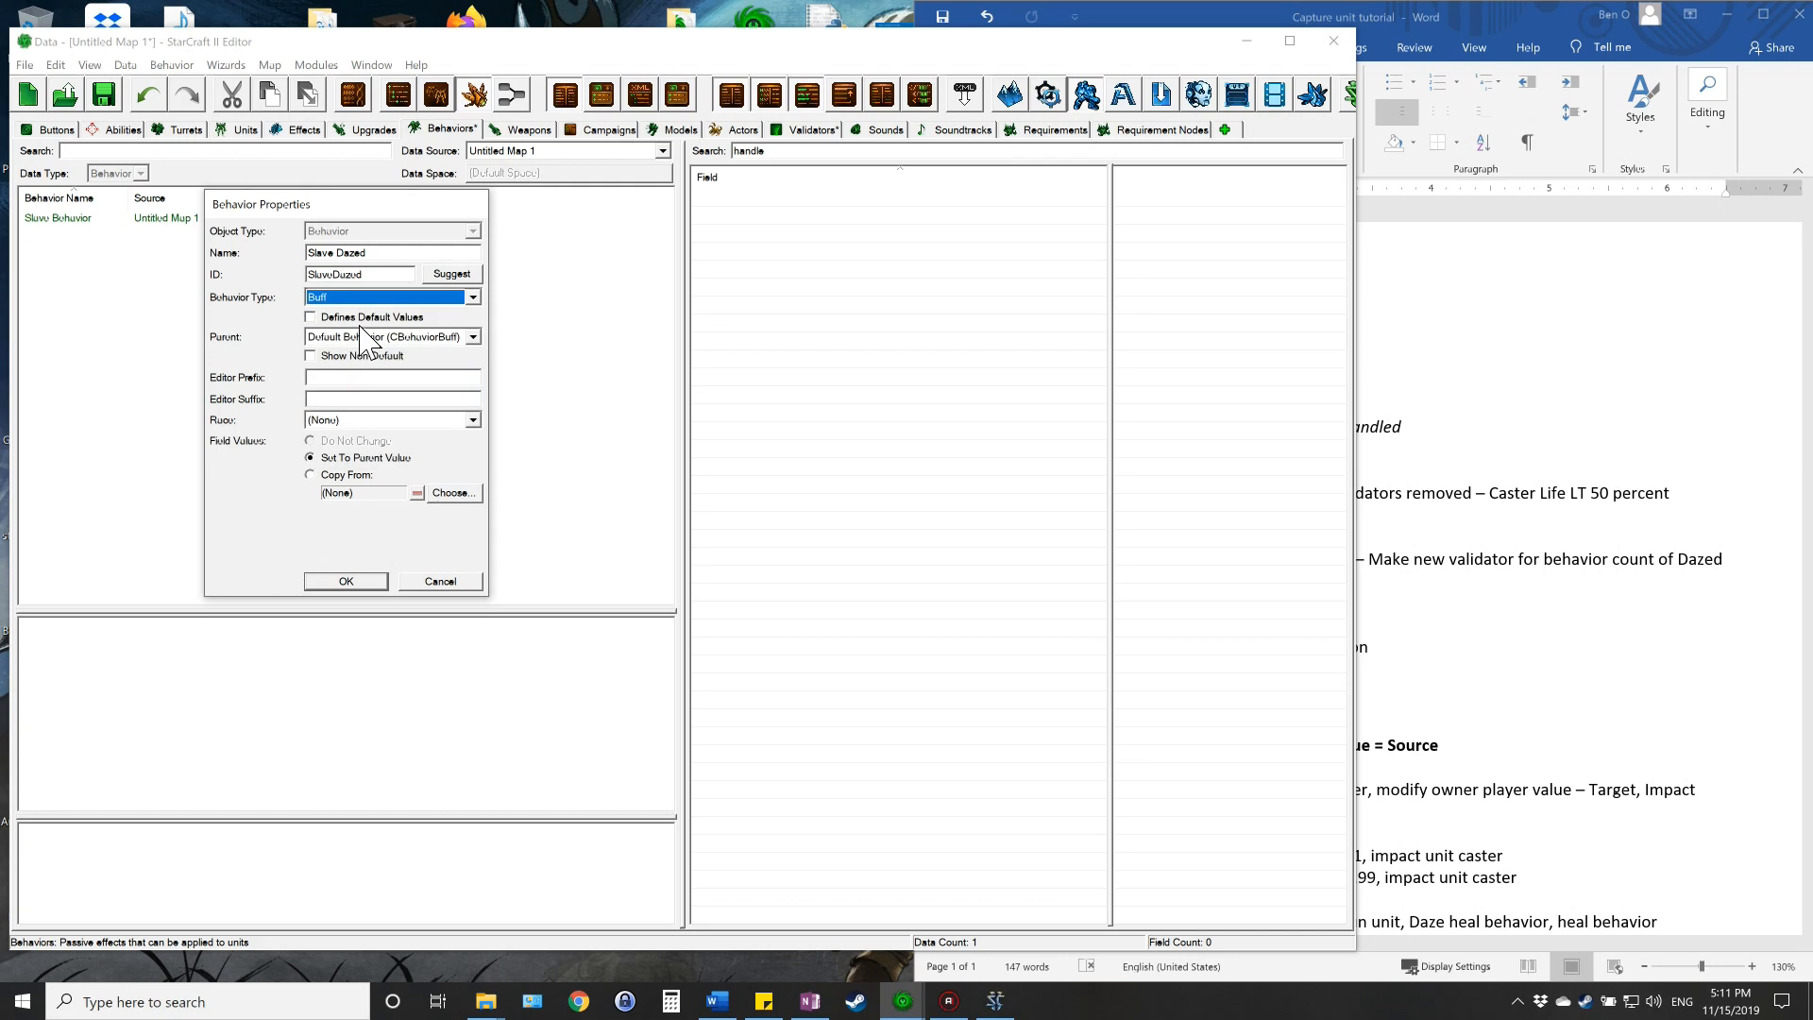
pyautogui.click(333, 580)
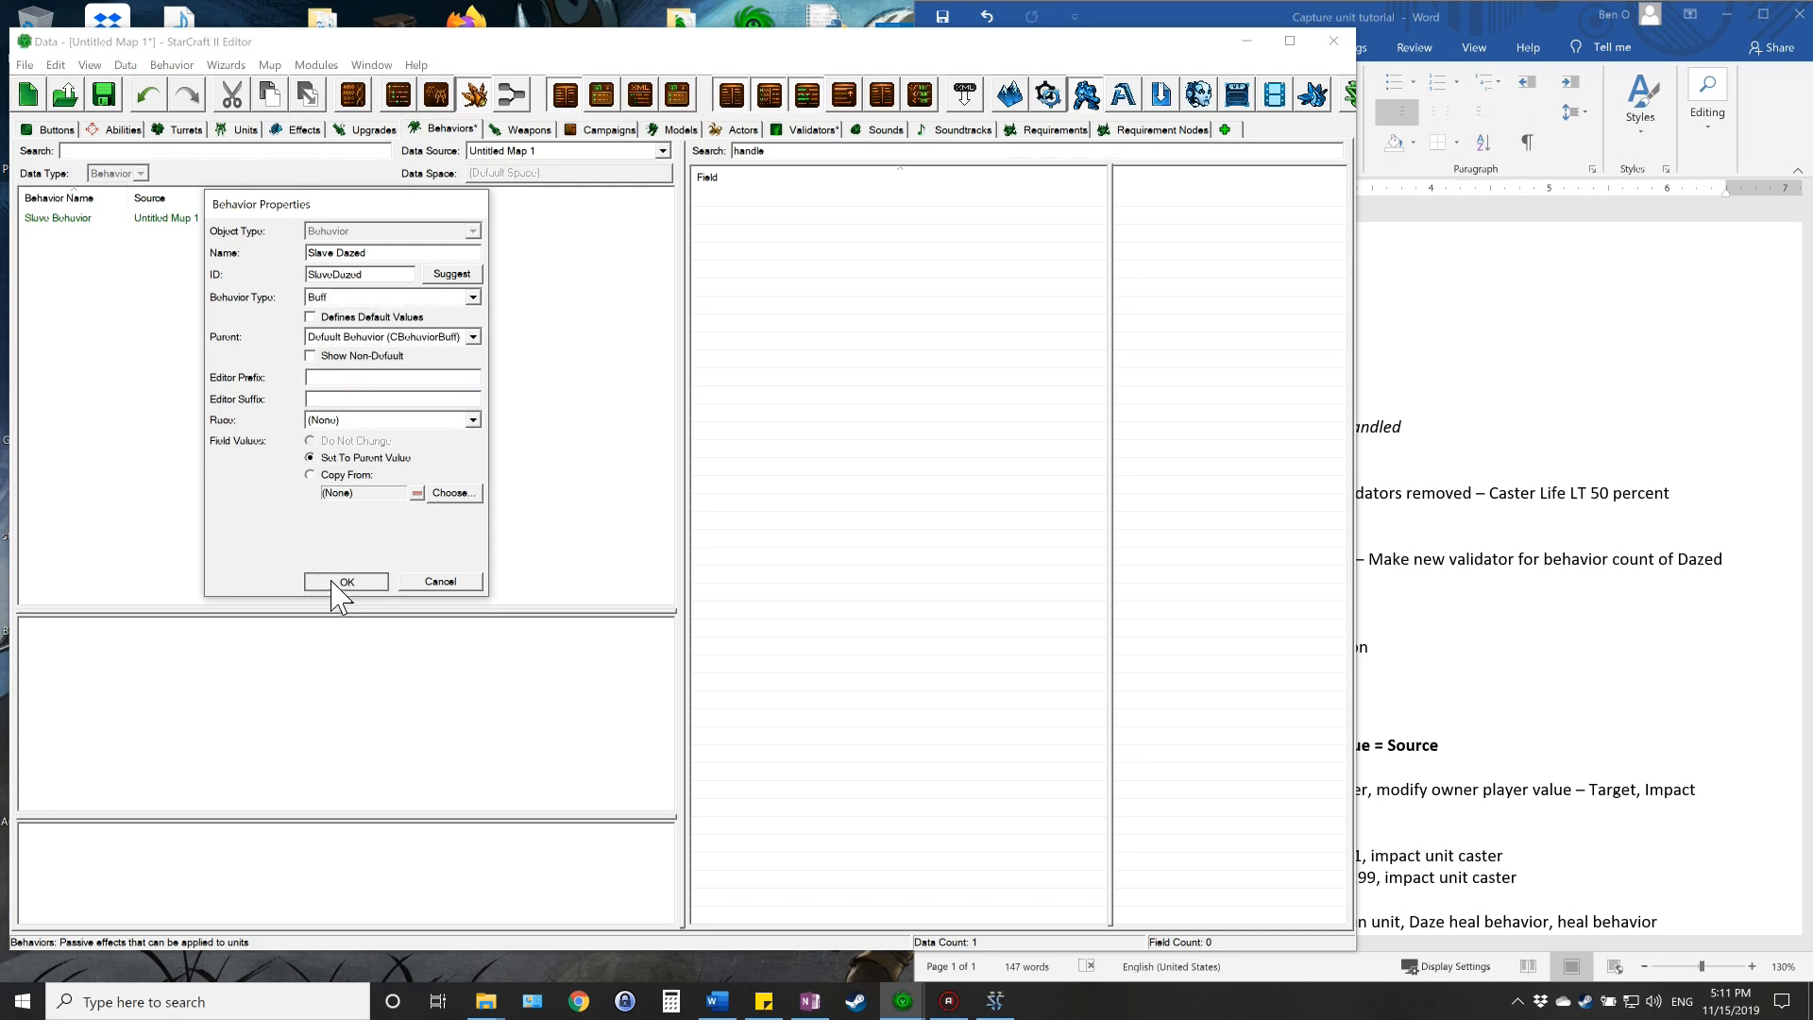
# - Filter the Slave Dazed fields by "radiu" and set Modification - Radius Multiplier to 0
pyautogui.click(1511, 21)
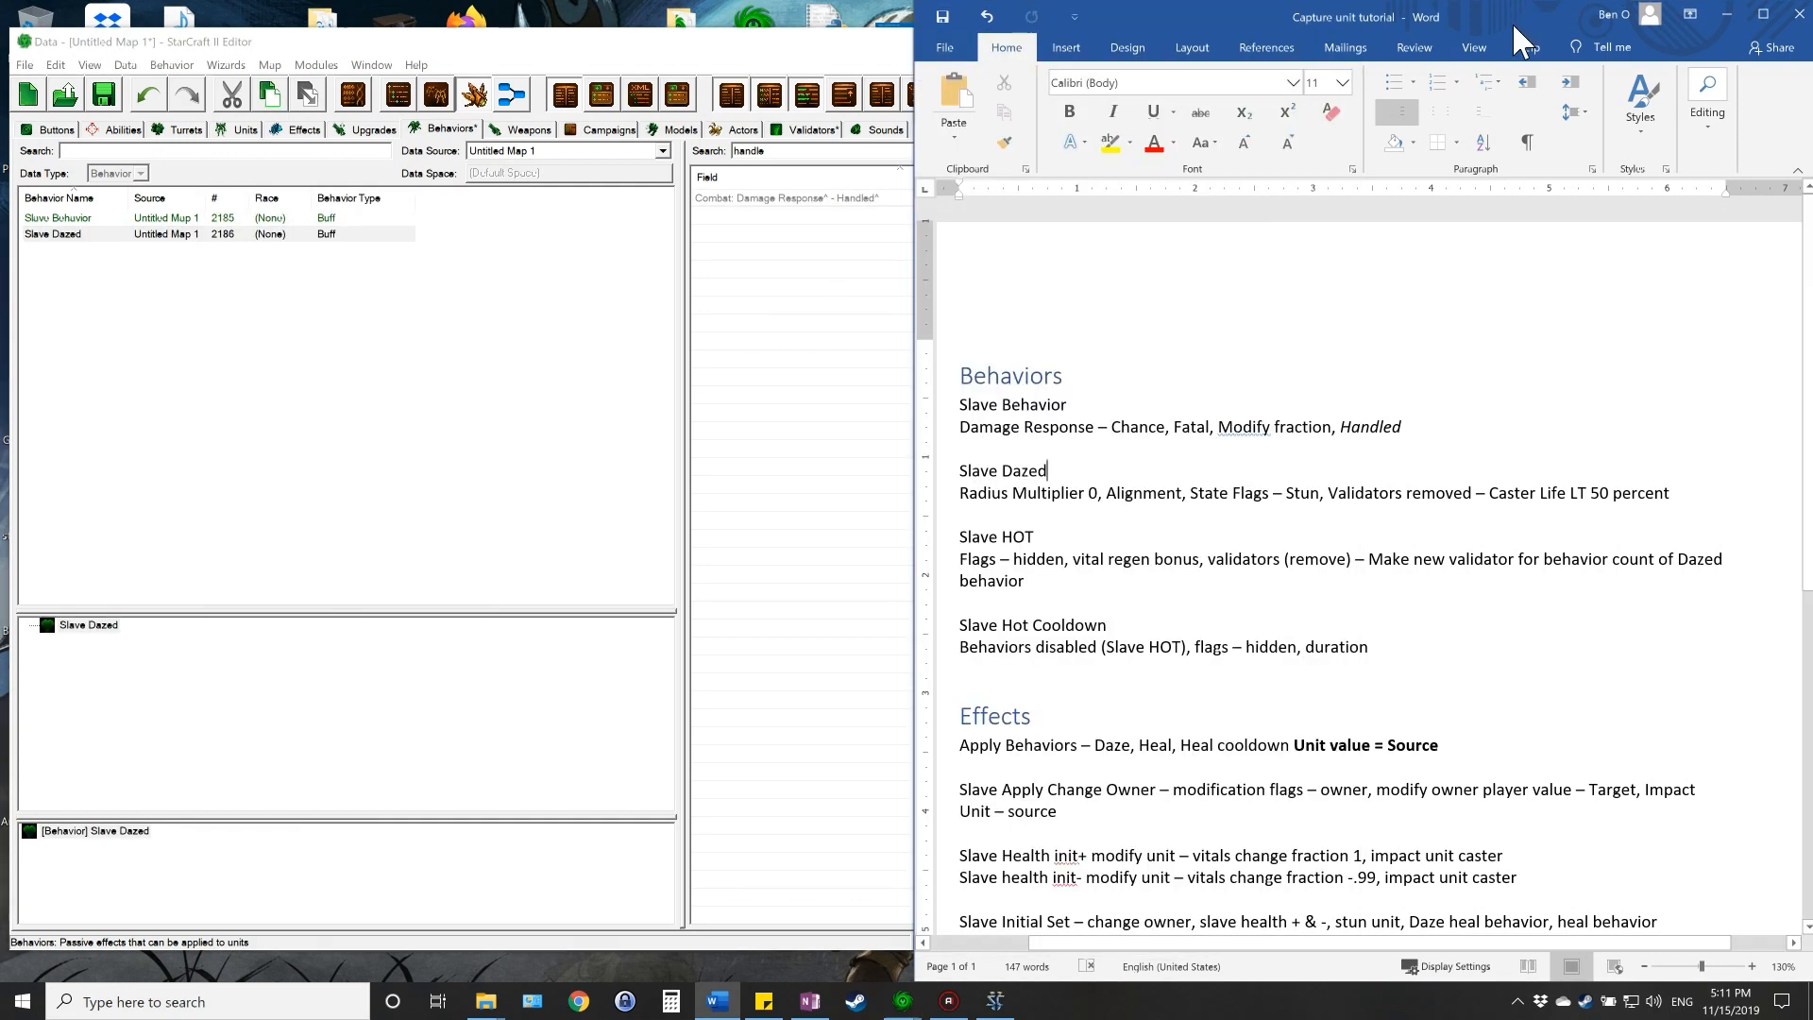
pyautogui.moveTo(770, 151); pyautogui.dragTo(687, 155)
pyautogui.write('radiu')
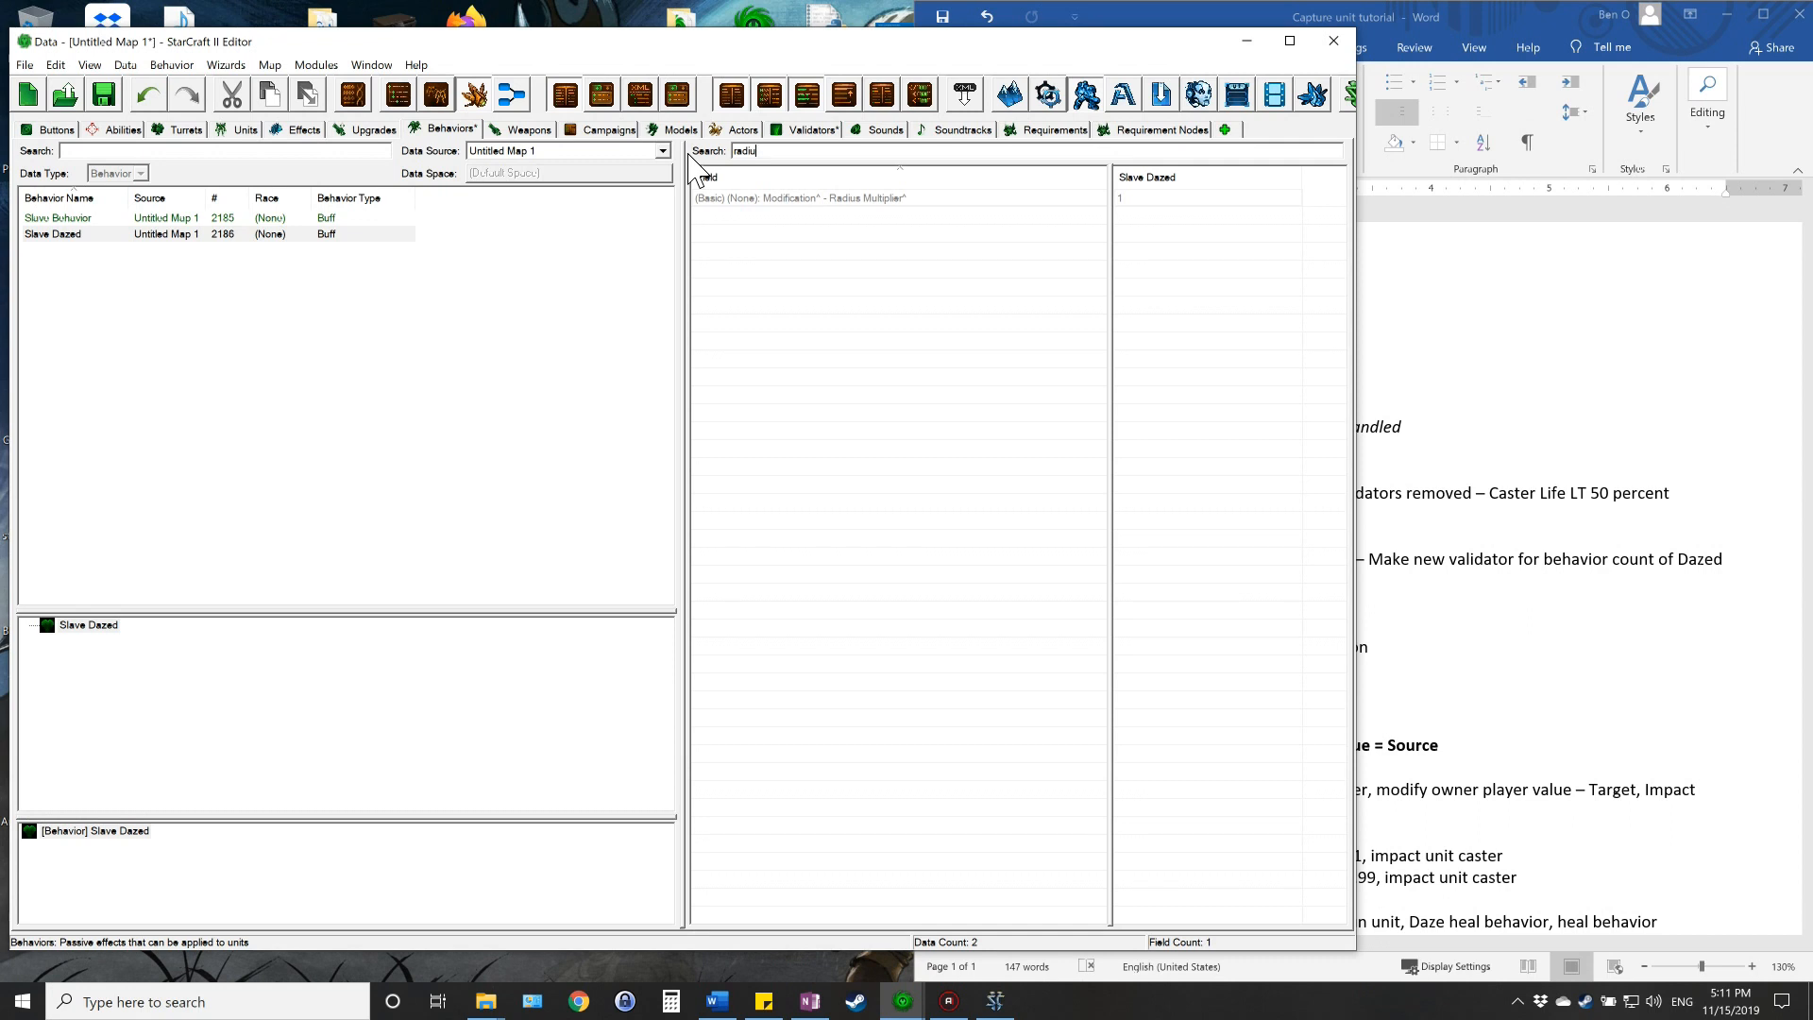
pyautogui.doubleClick(1140, 199)
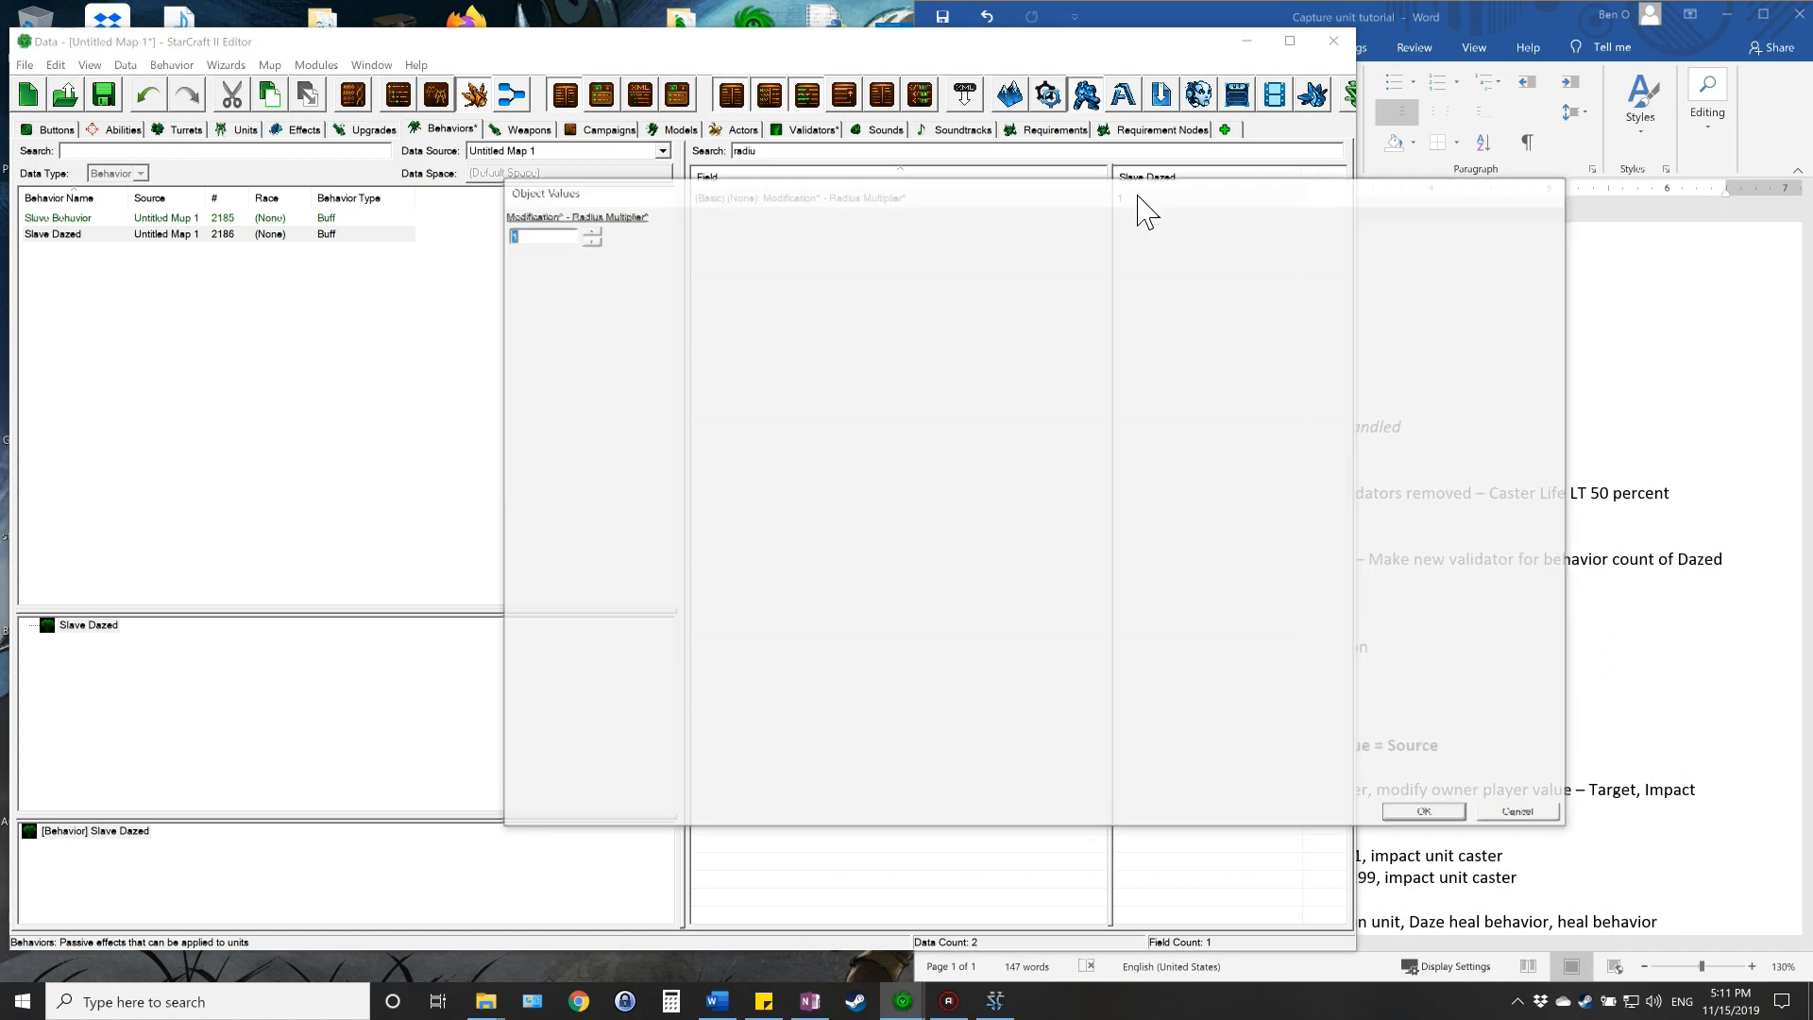
pyautogui.write('0')
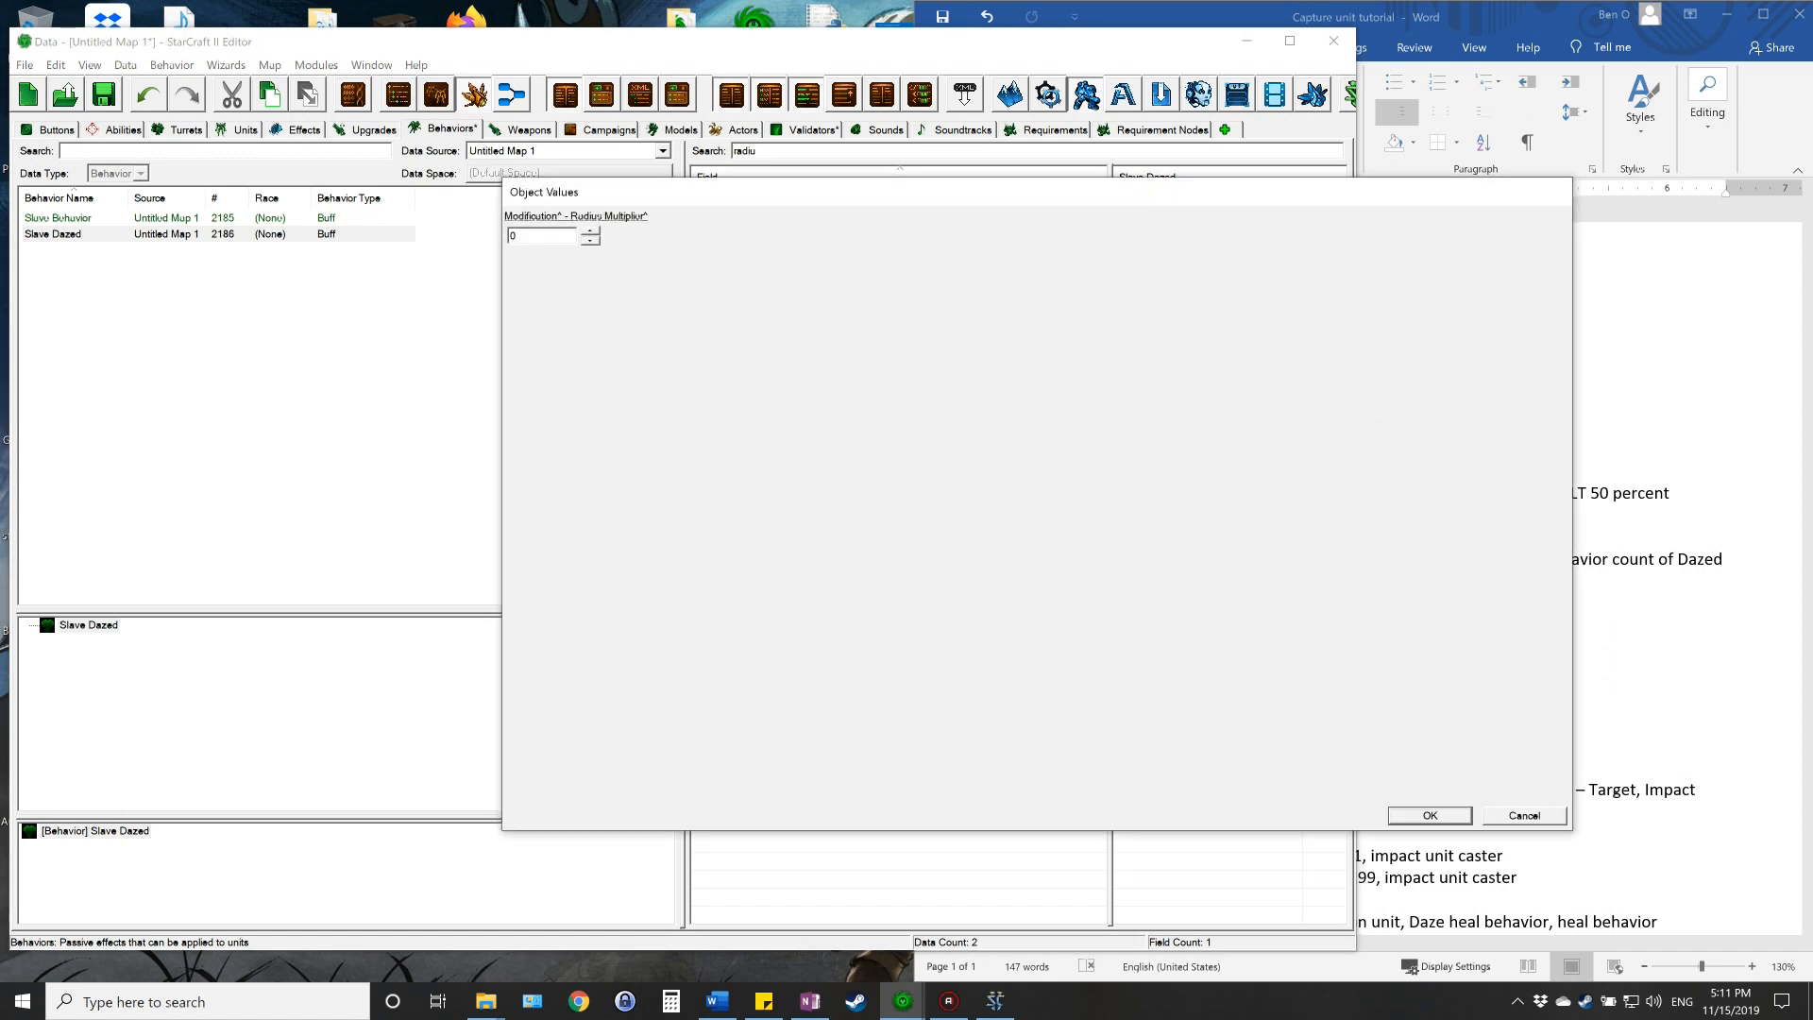
pyautogui.press('Return')
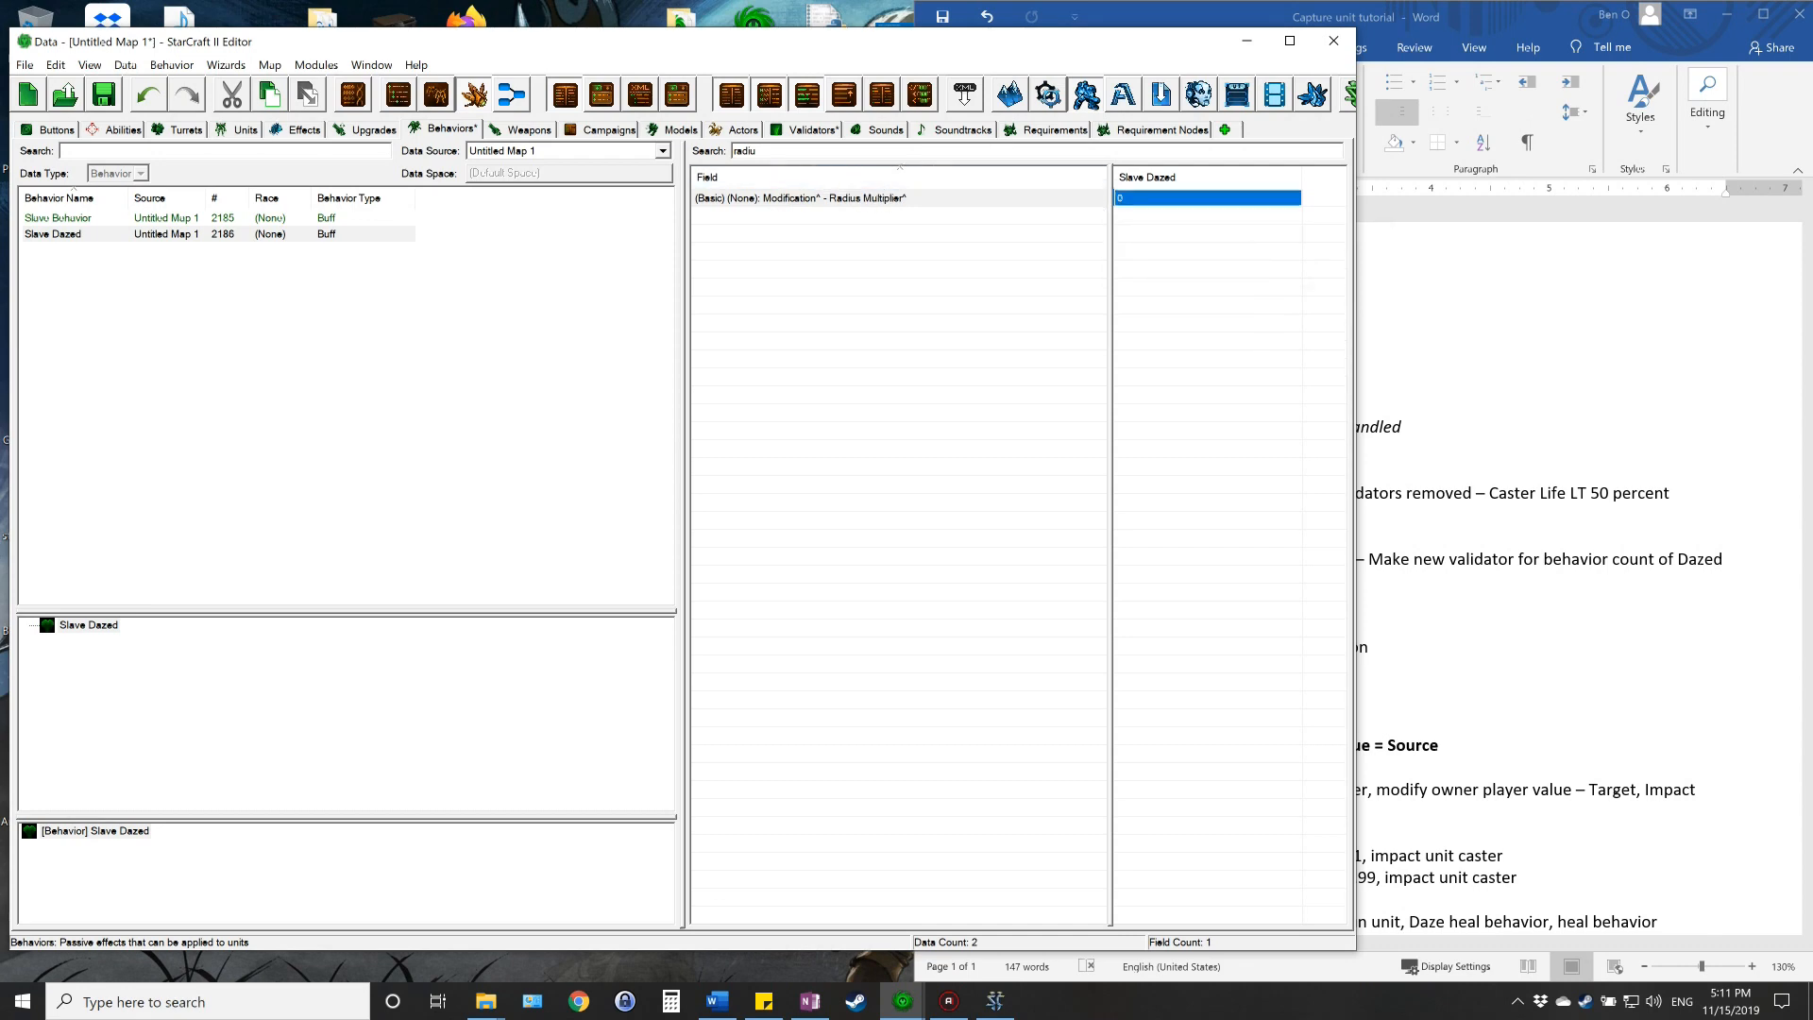
# - Filter the Slave Dazed fields by "Align" and set Alignment to Negative
pyautogui.click(736, 152)
pyautogui.press('BackSpace')
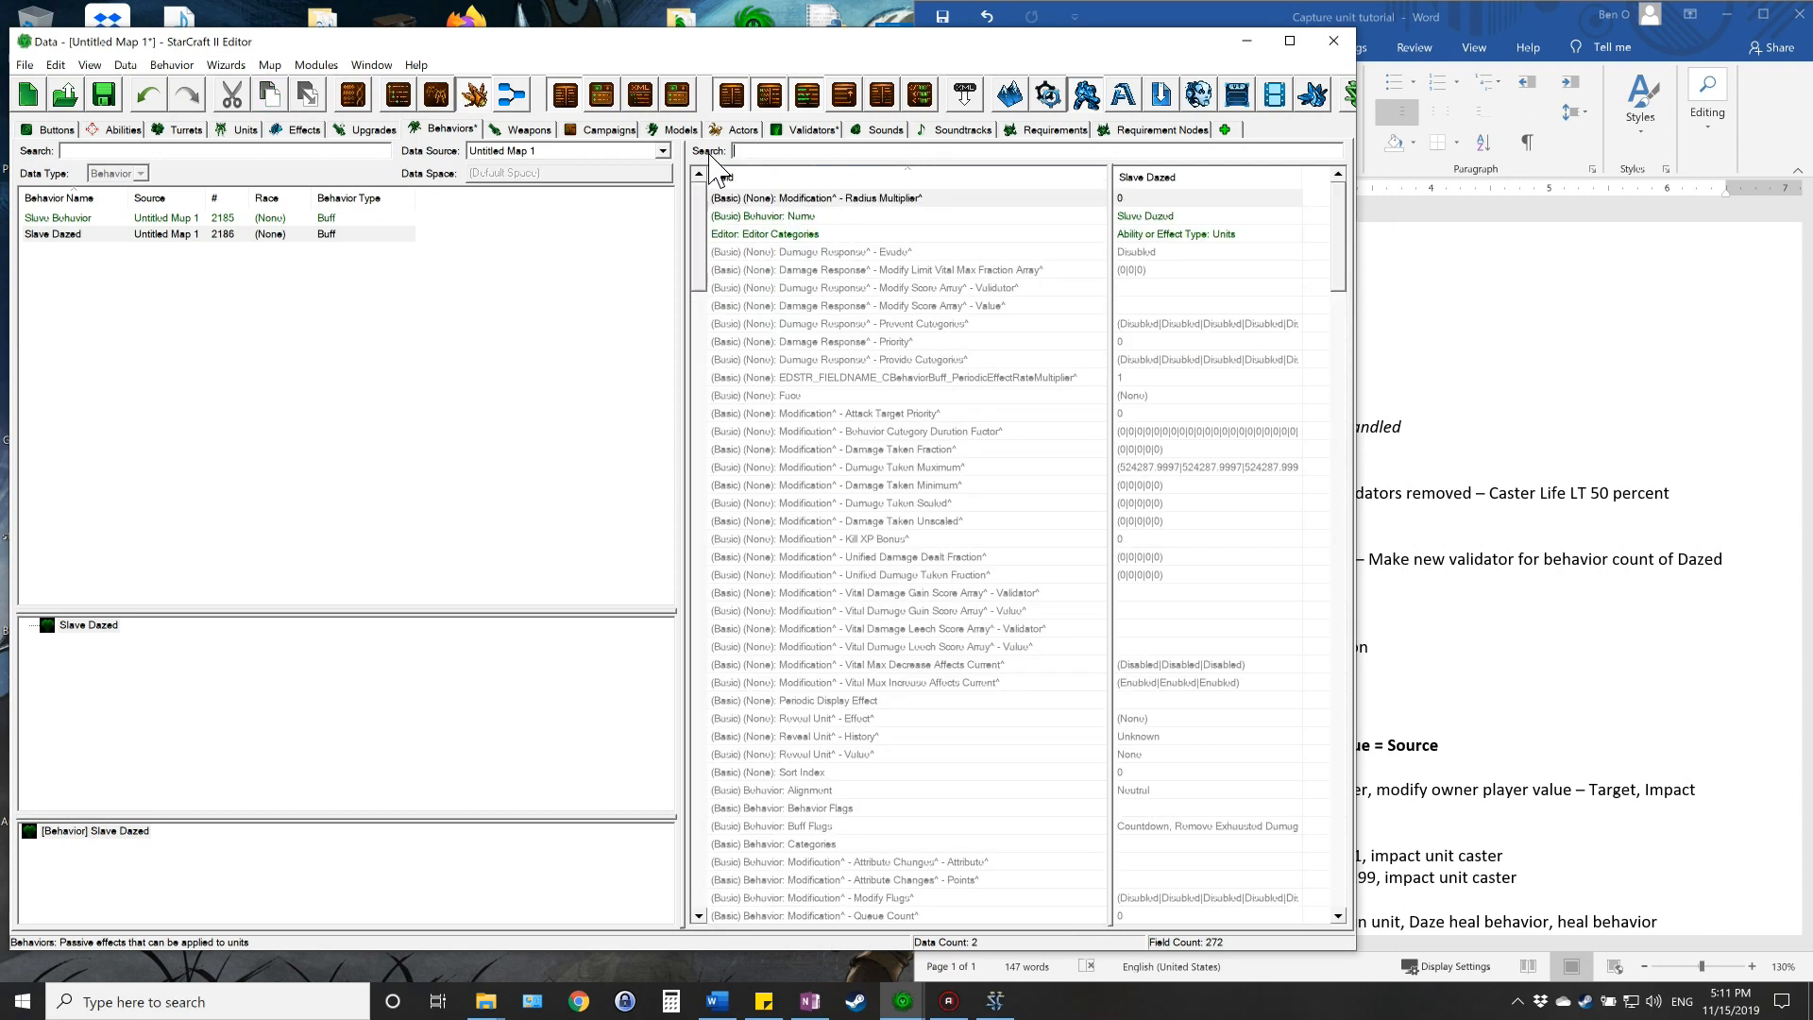
pyautogui.click(1405, 14)
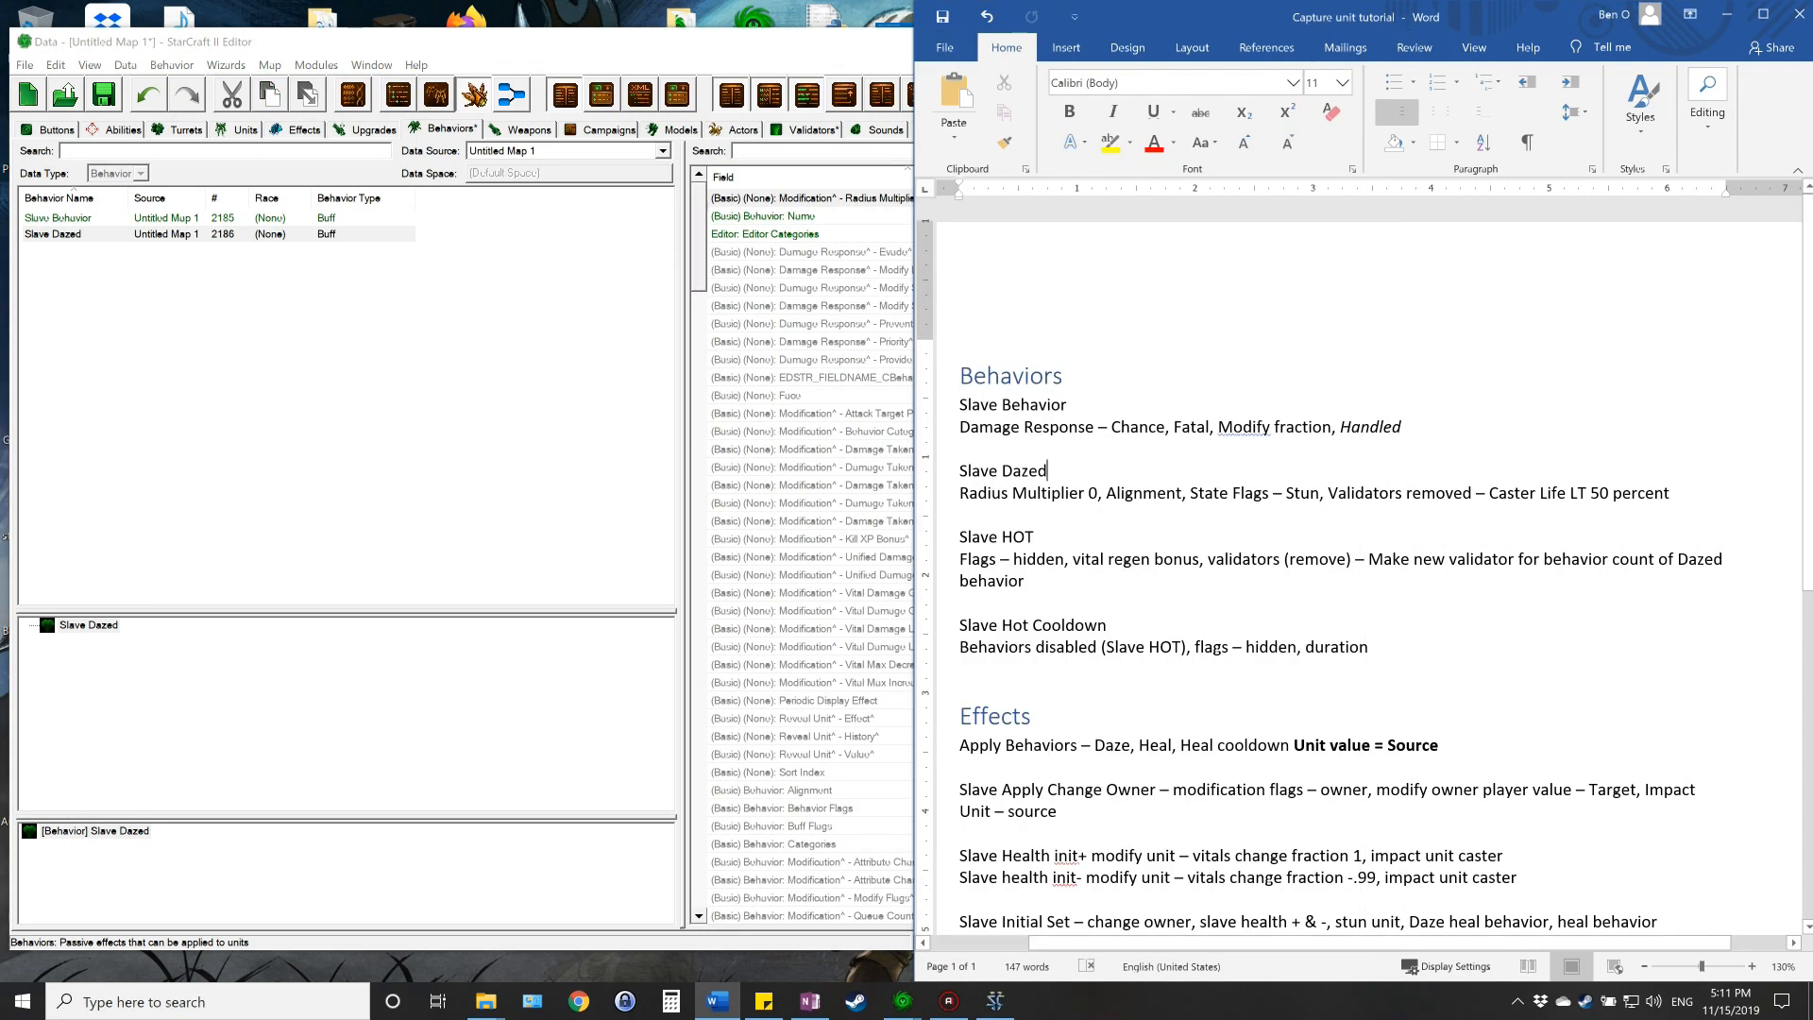
pyautogui.click(735, 151)
pyautogui.write('Align')
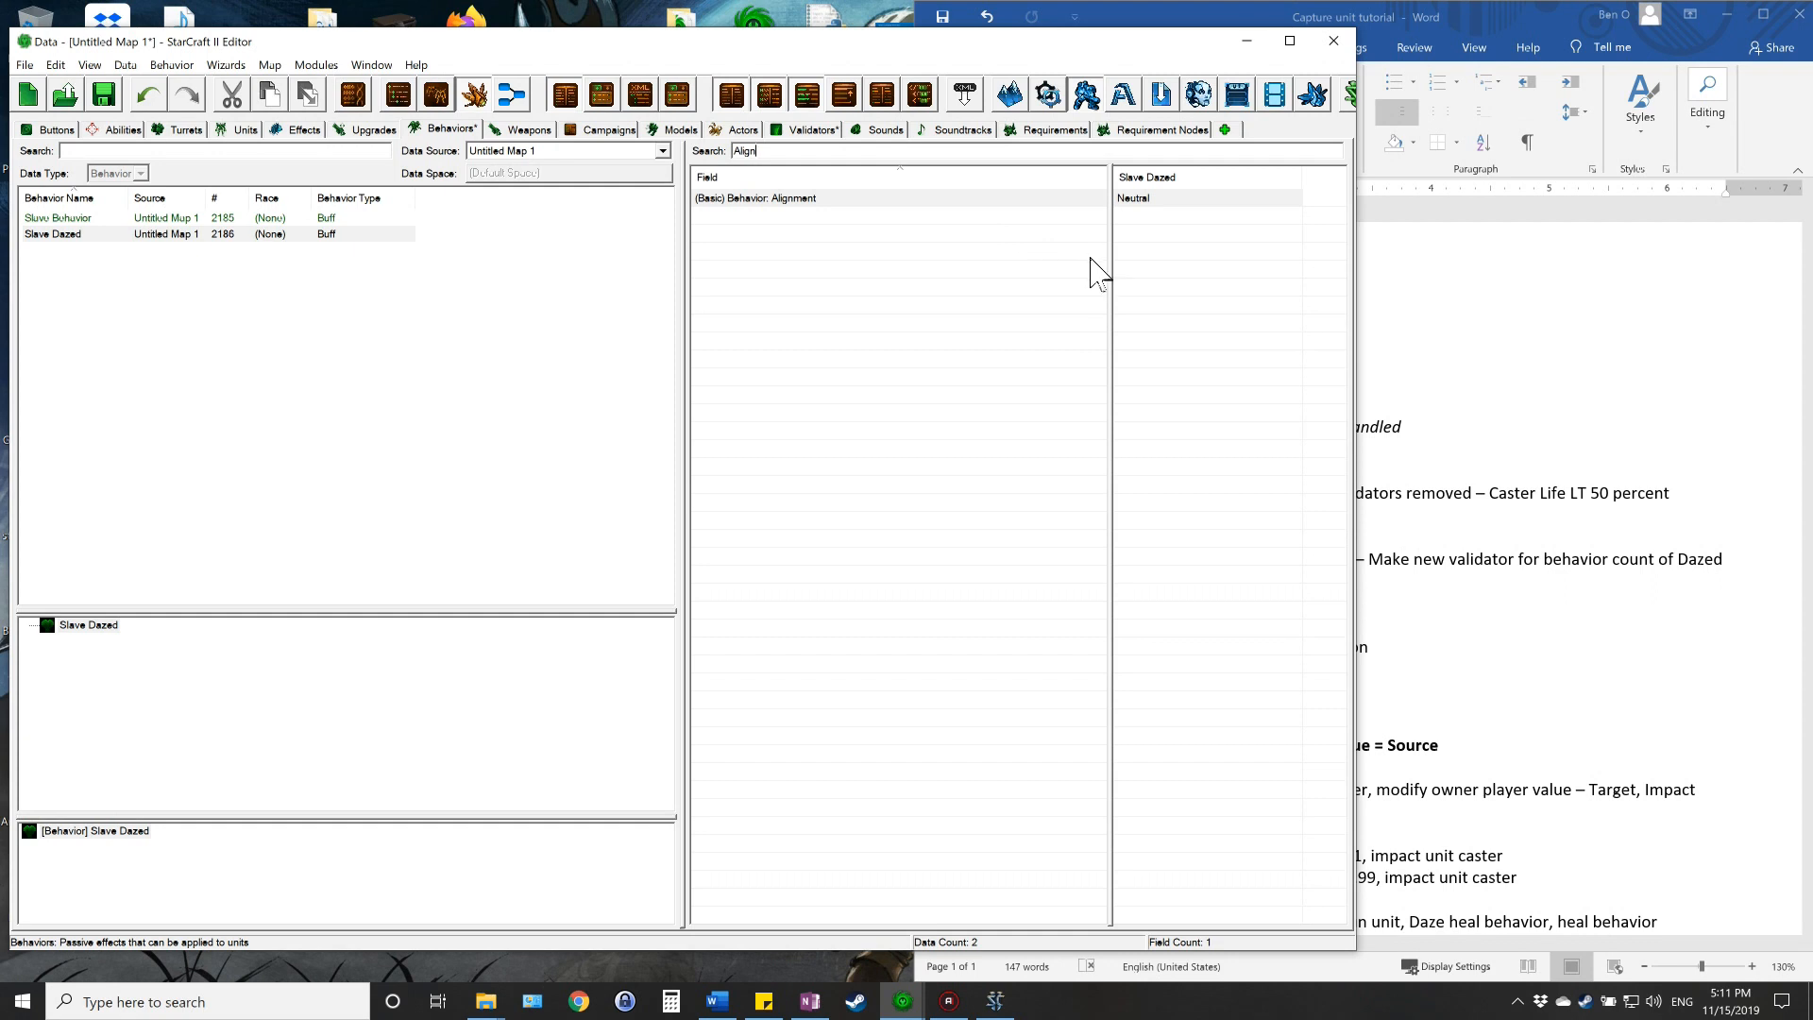
pyautogui.doubleClick(1179, 200)
pyautogui.click(601, 238)
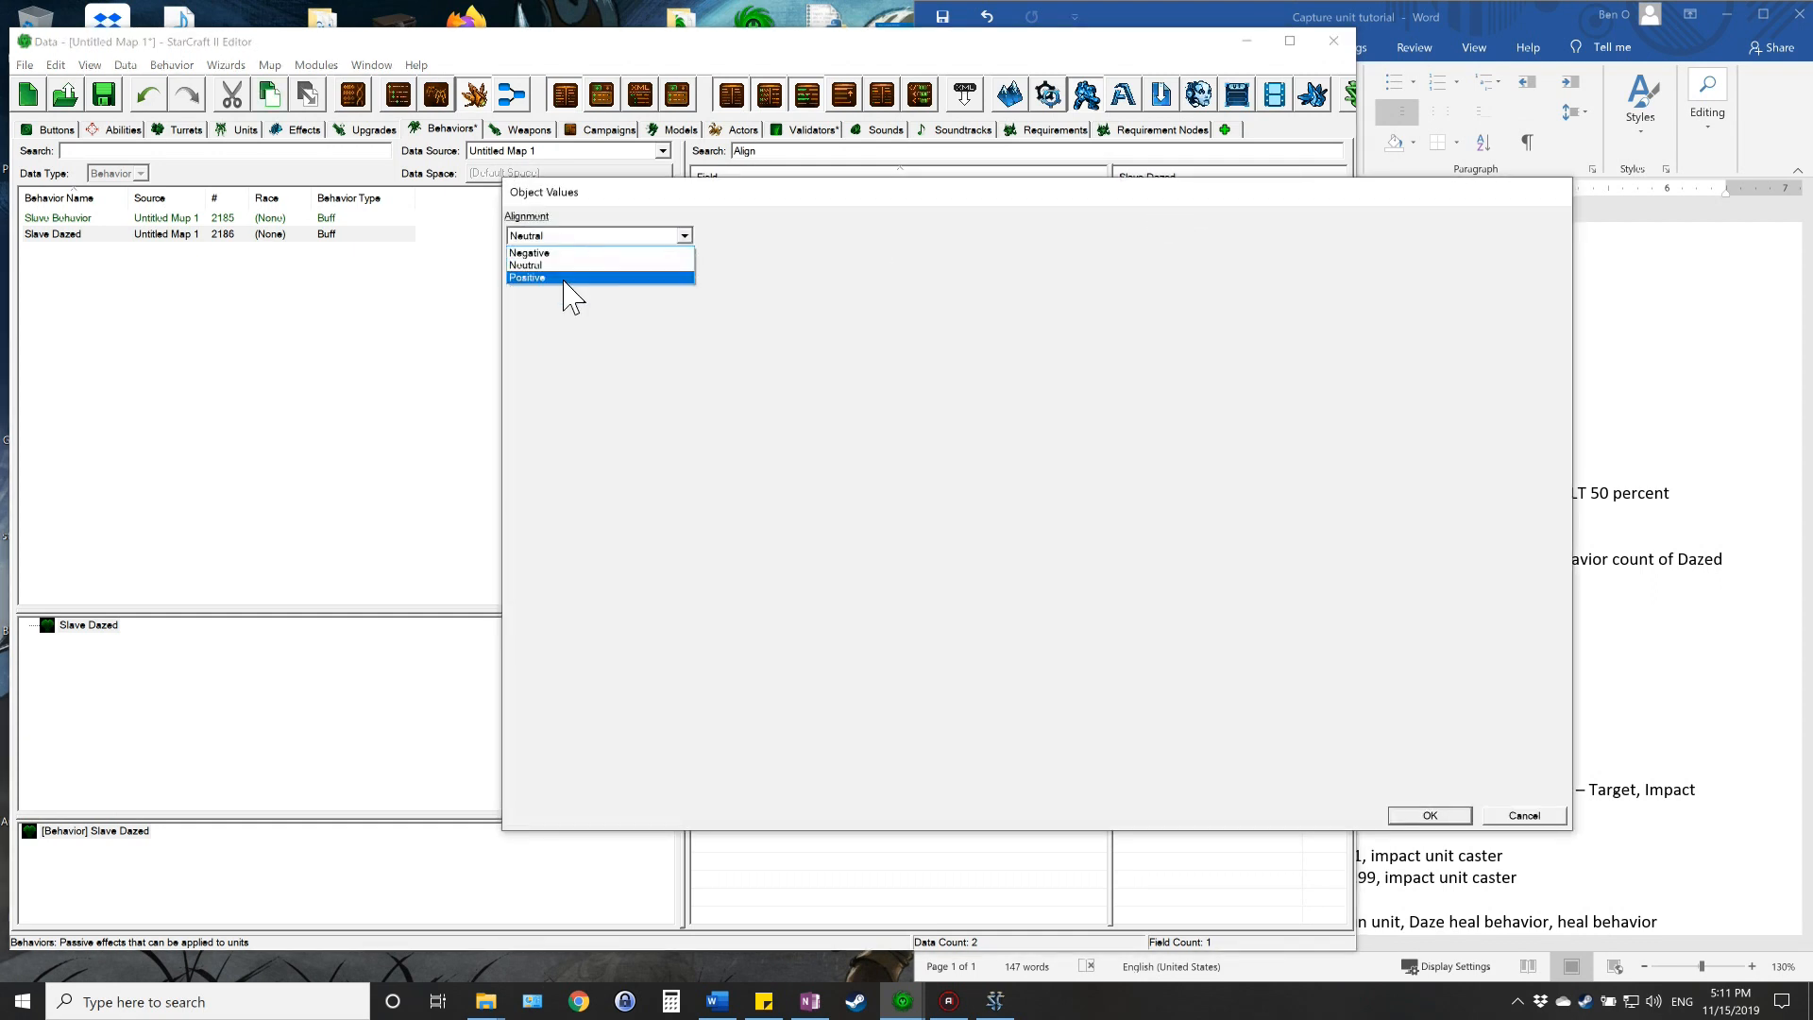
pyautogui.click(557, 253)
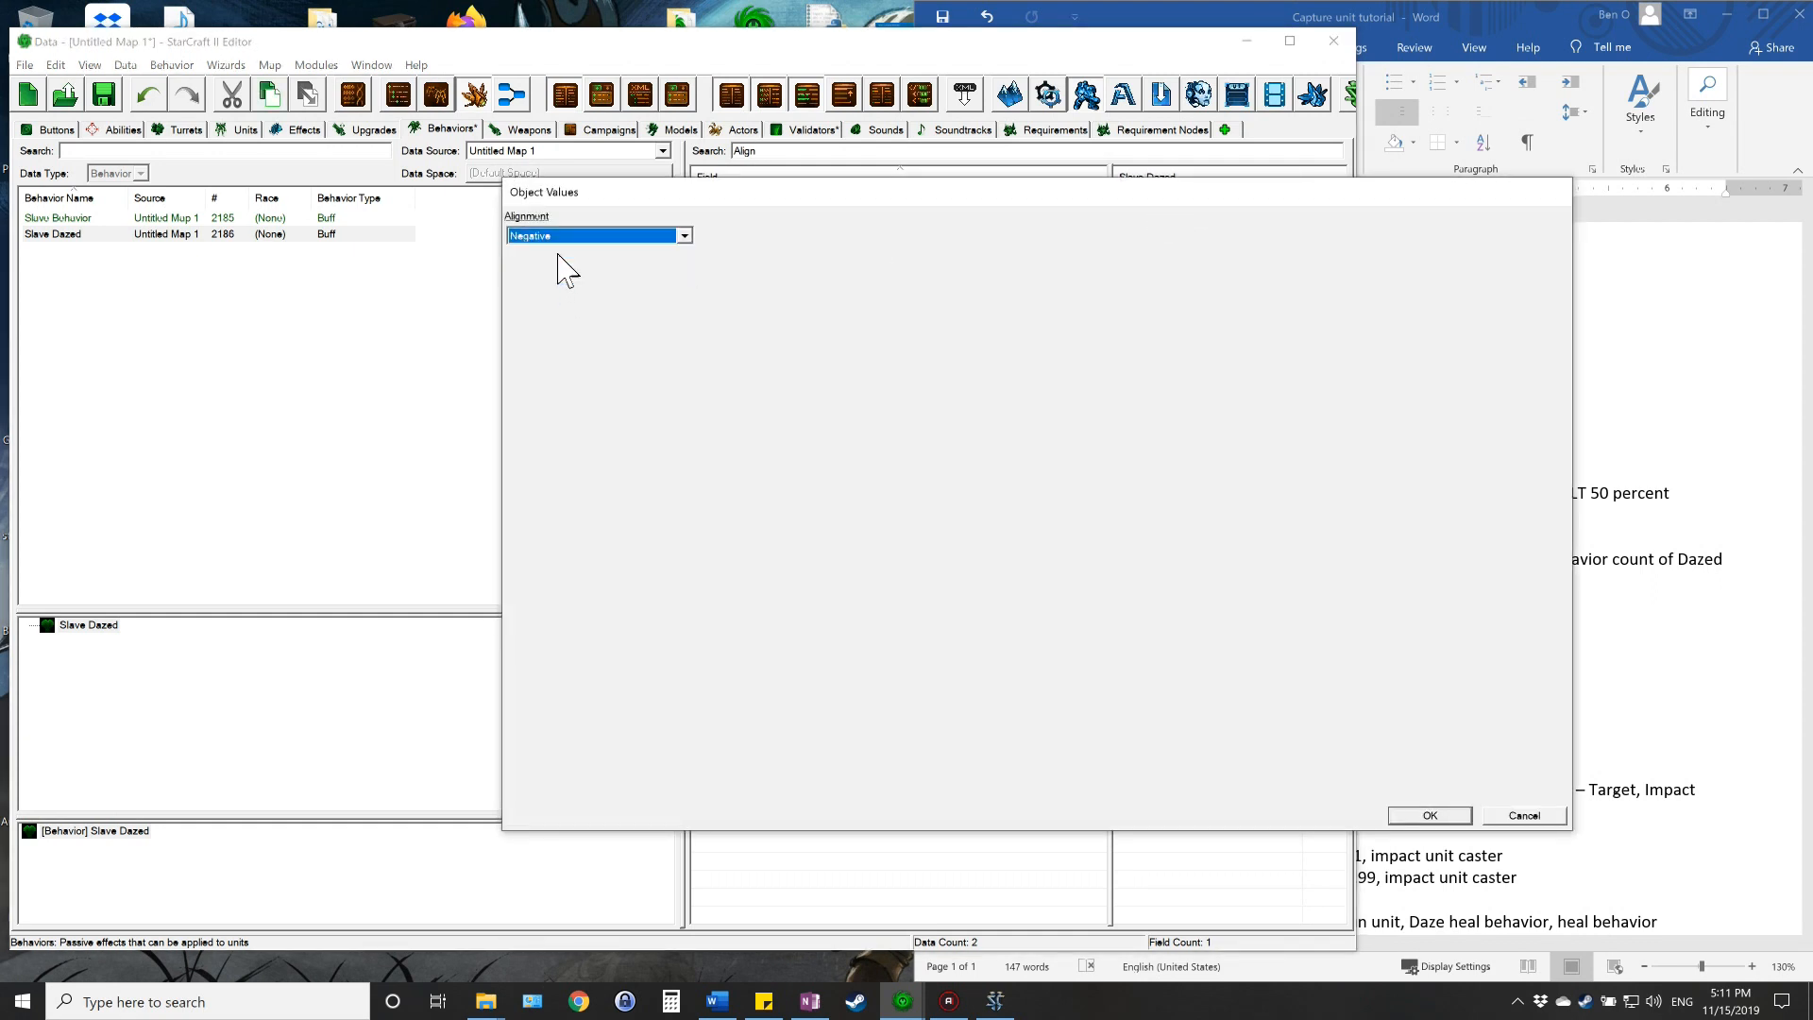
pyautogui.click(1429, 816)
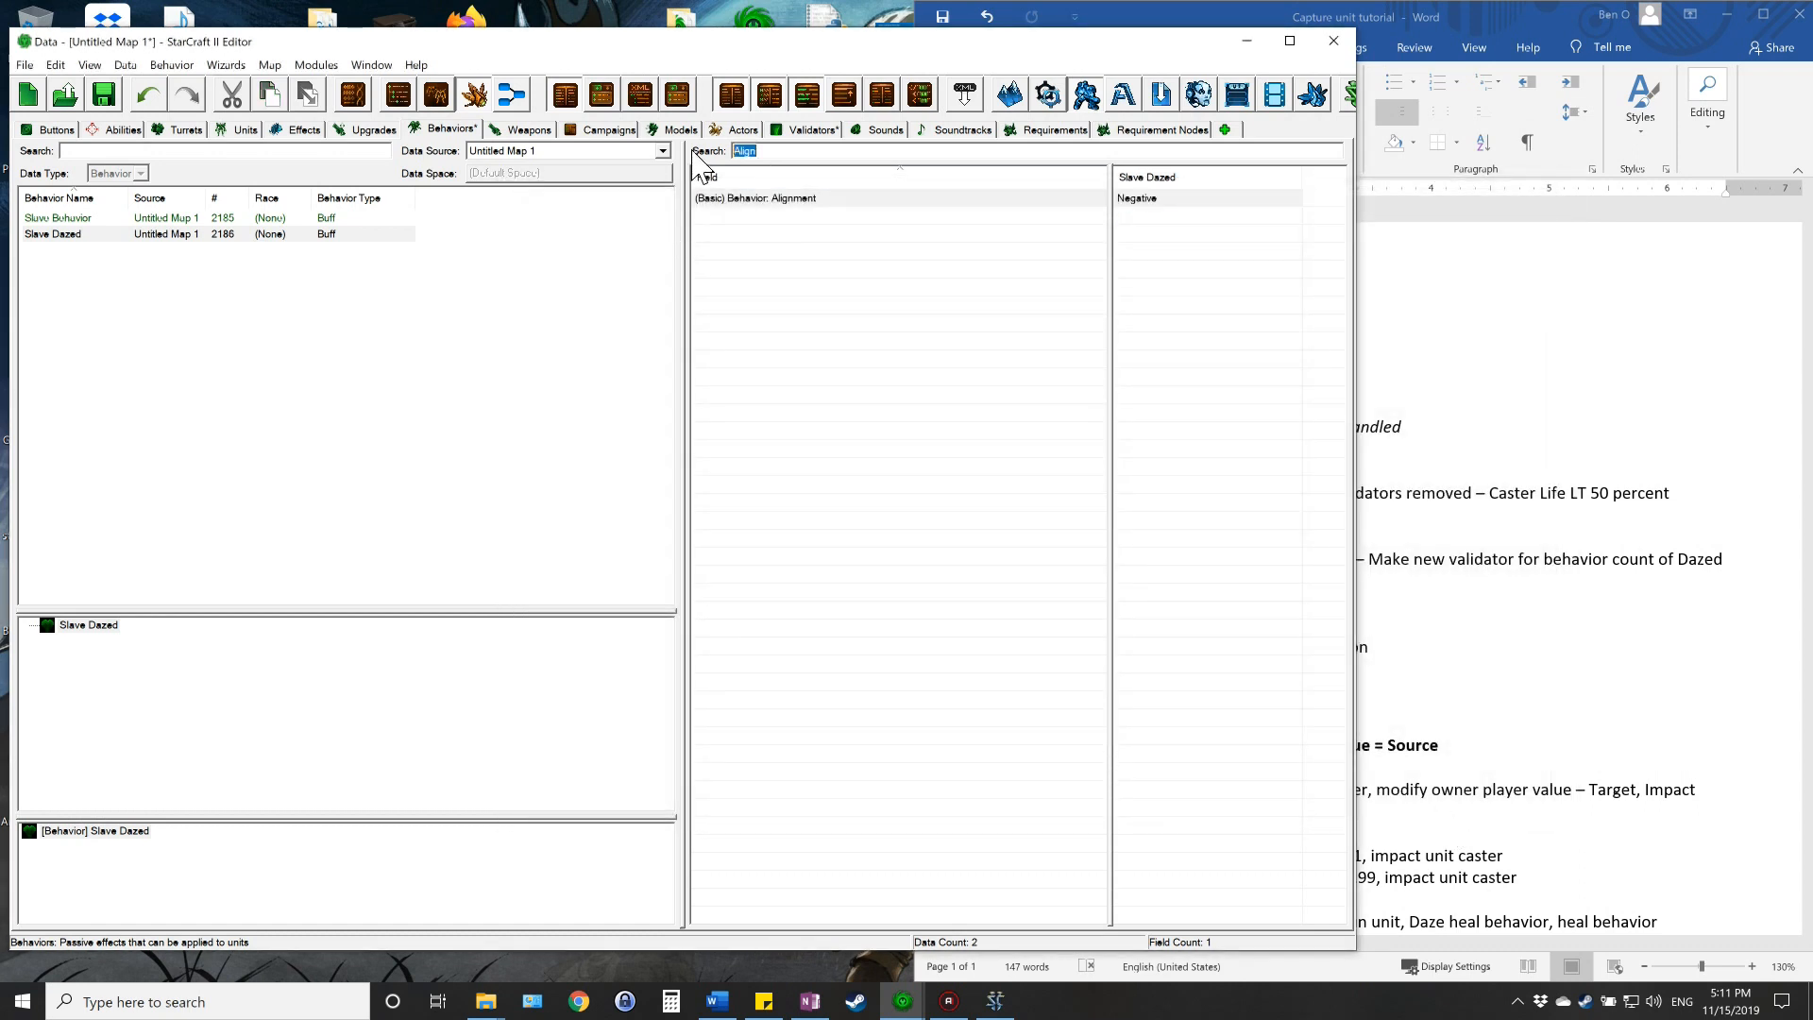
# - Filter the fields by "icon" and preview Slave Dazed's icon image without changing it
pyautogui.write('icon')
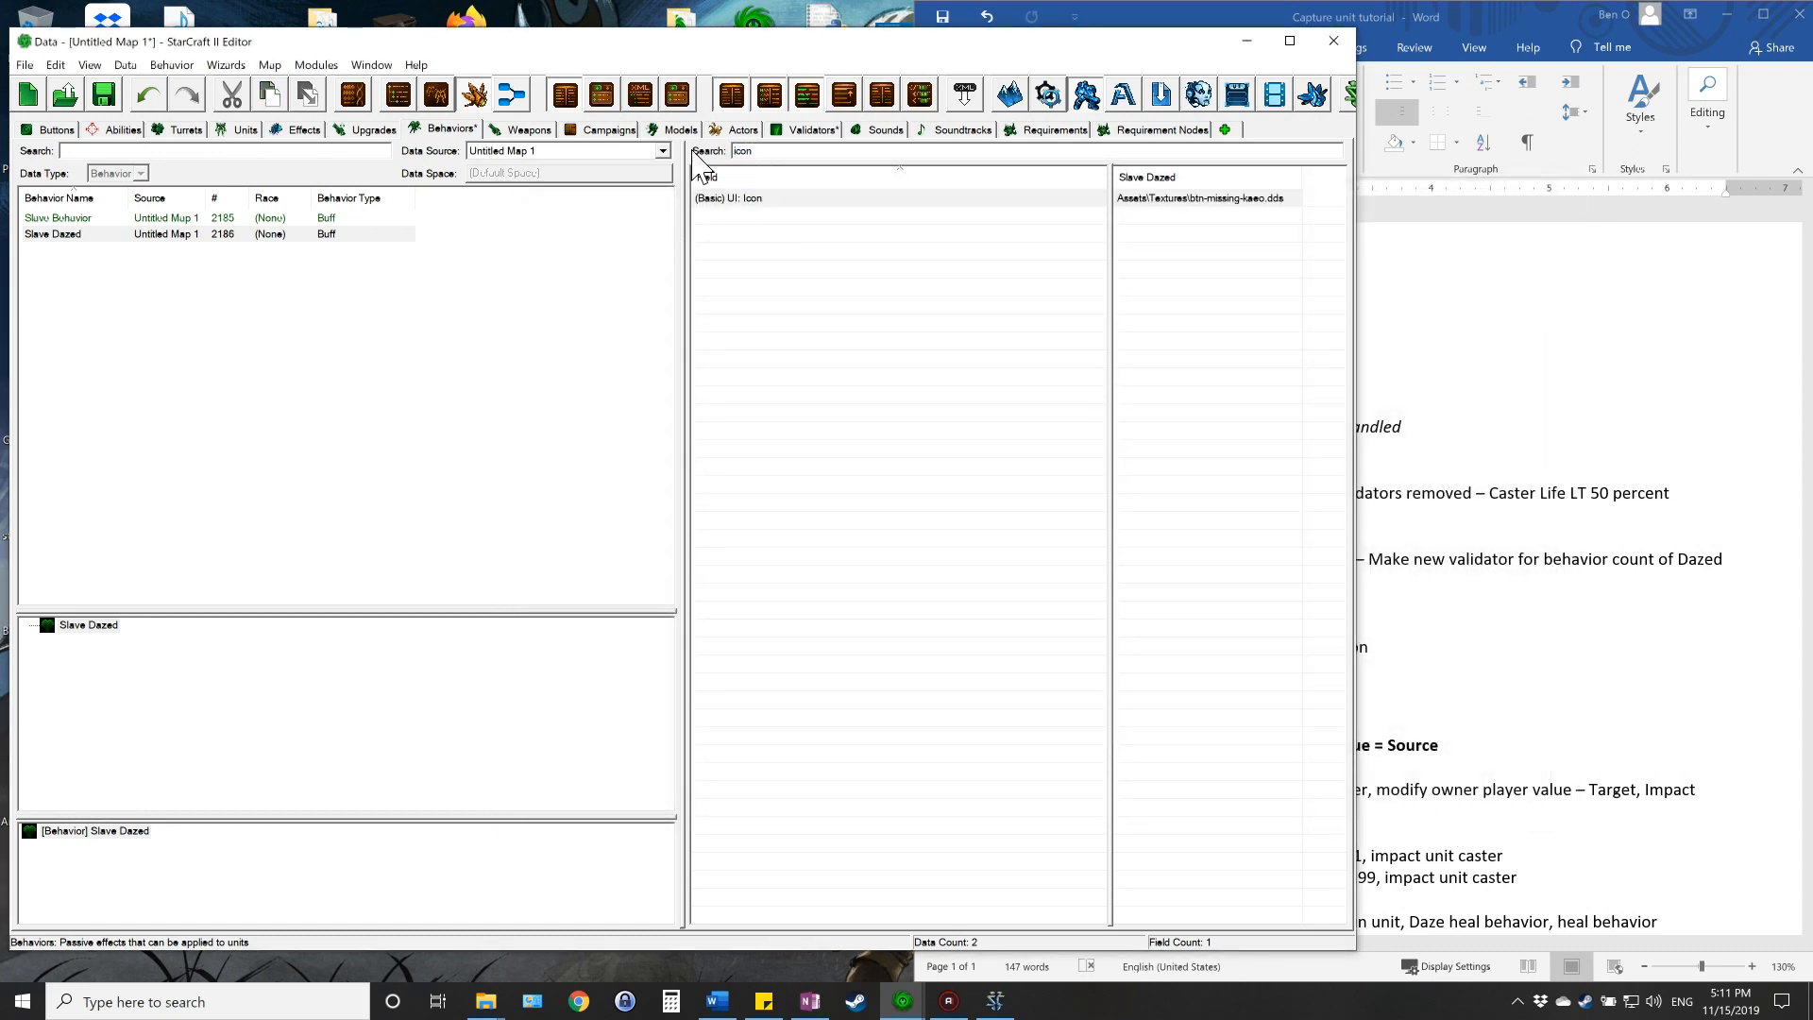
pyautogui.doubleClick(1178, 199)
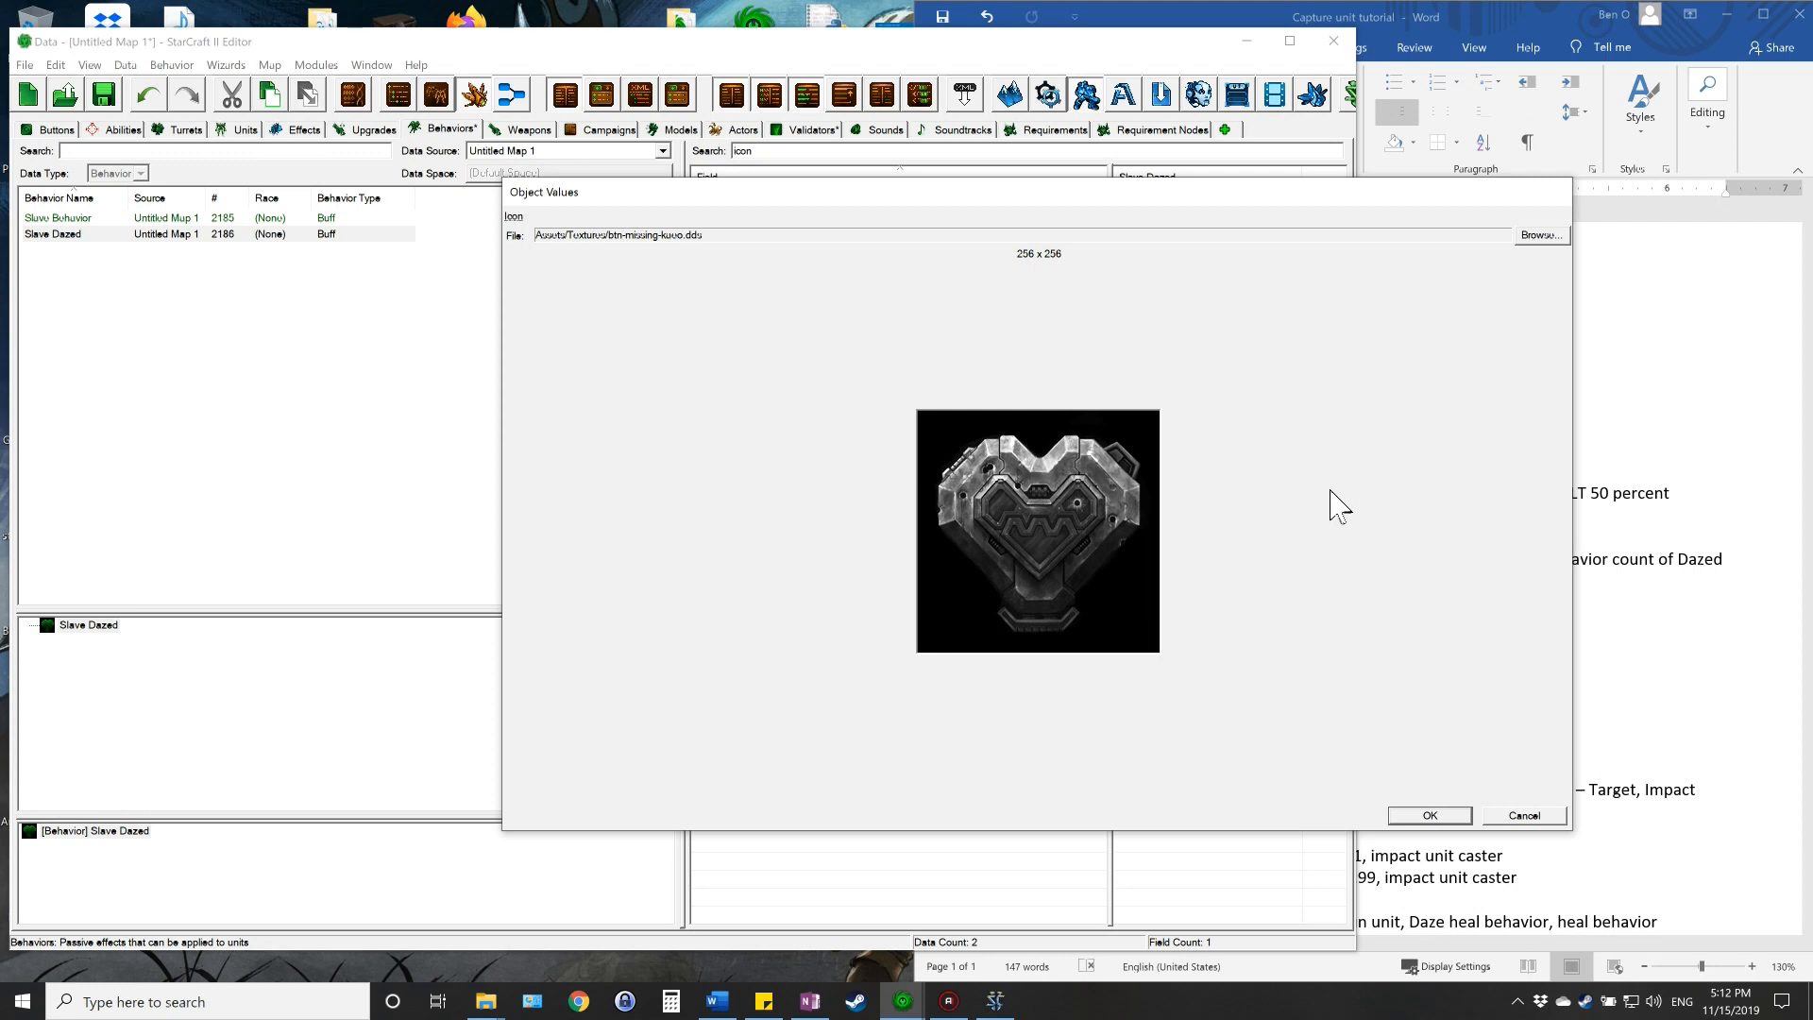
pyautogui.click(1514, 810)
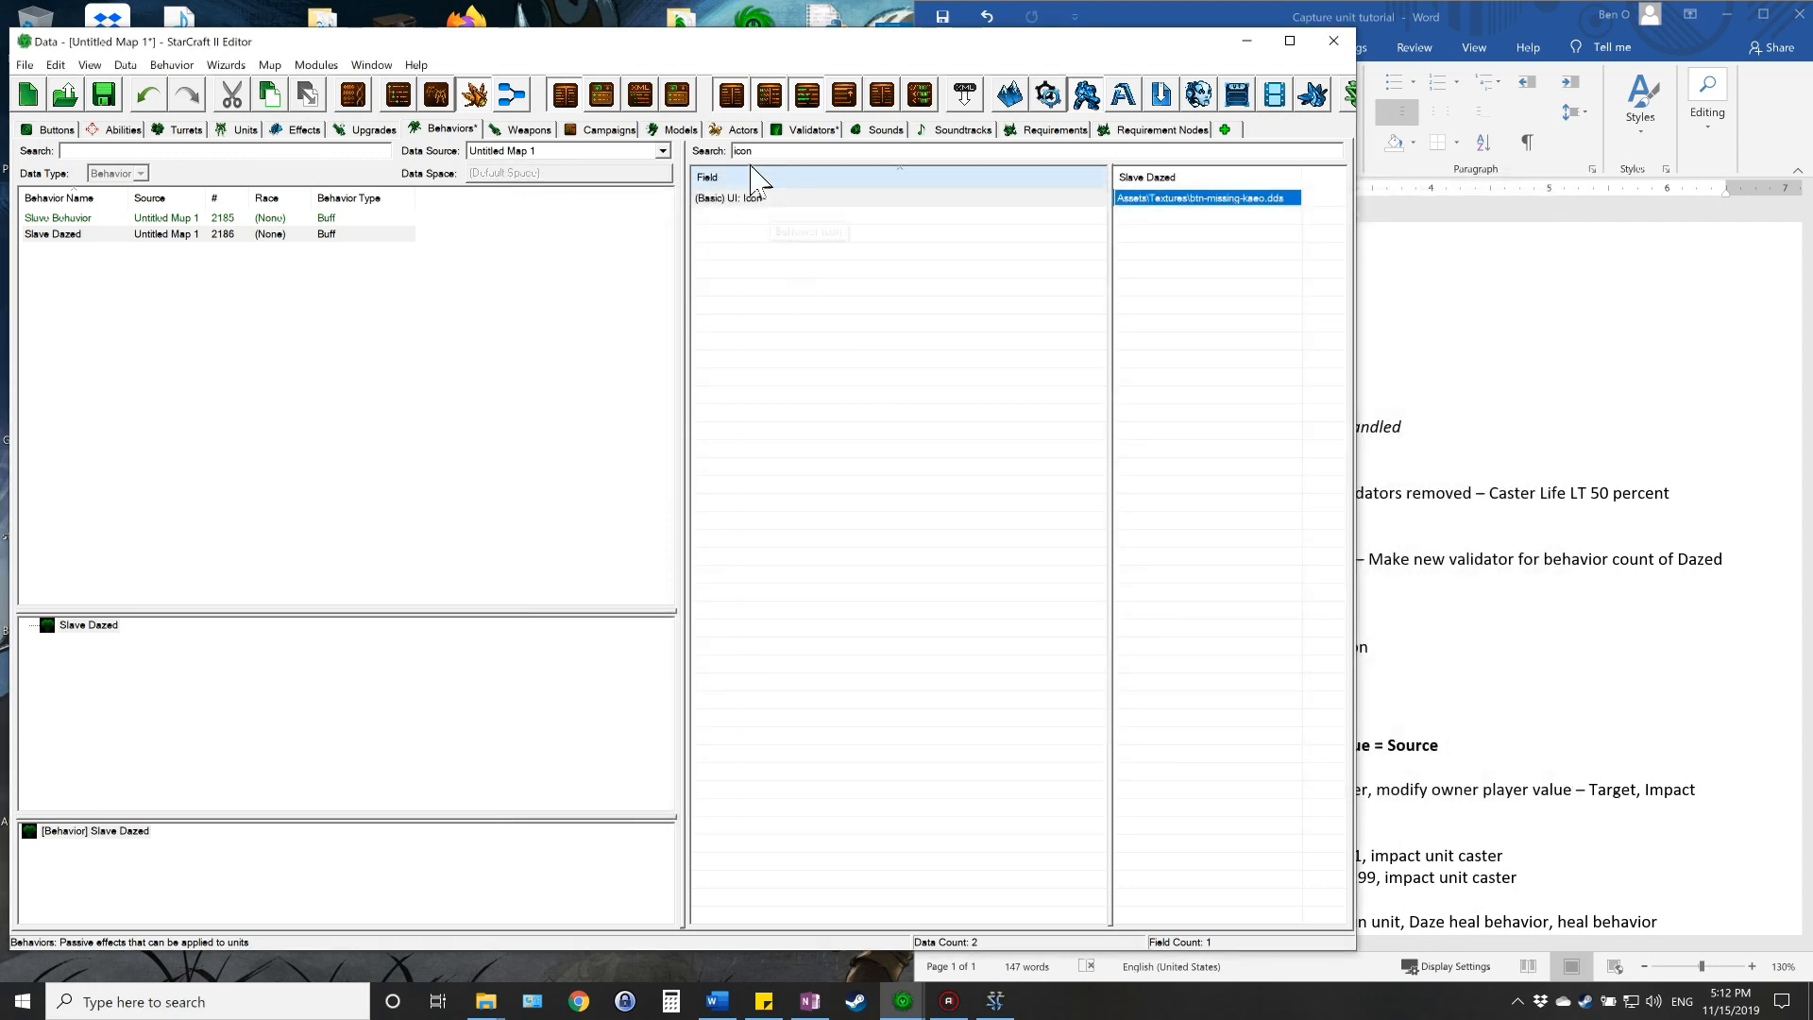
# - Filter the Slave Dazed fields by "state fl" and enable the Stun flag in Modification - State Flags
pyautogui.doubleClick(744, 151)
pyautogui.press('BackSpace')
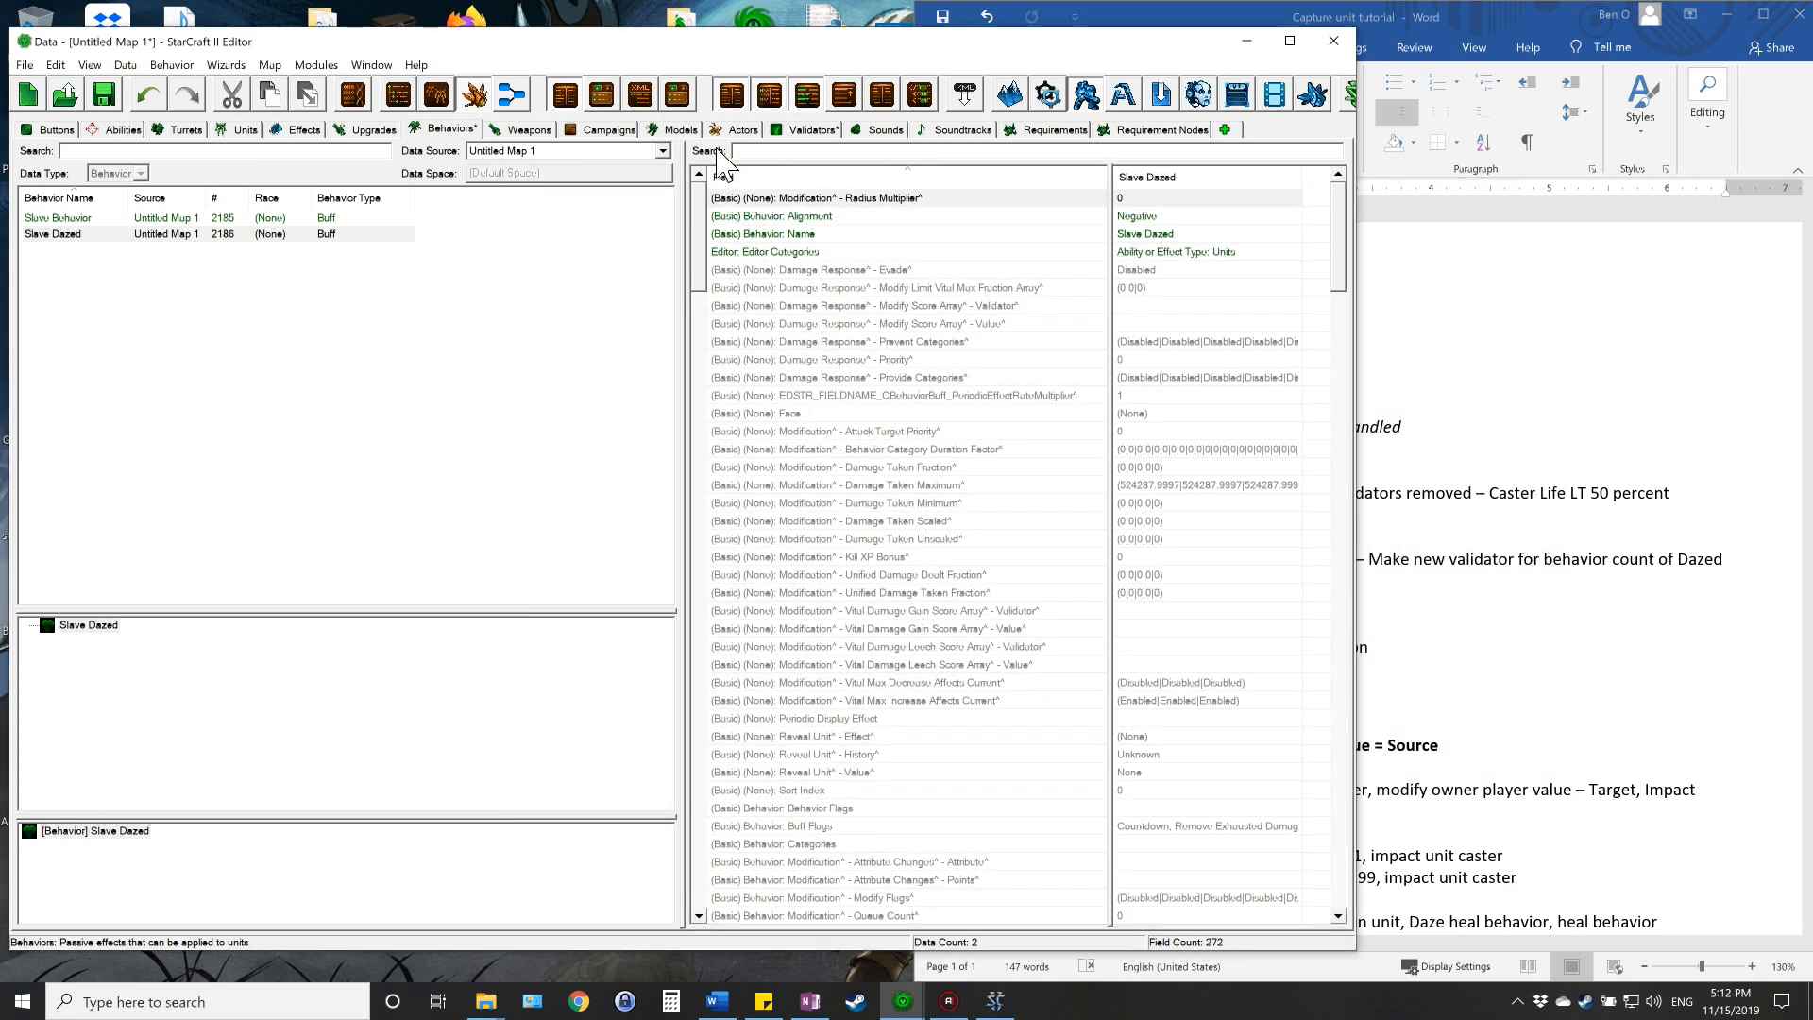
pyautogui.click(1417, 16)
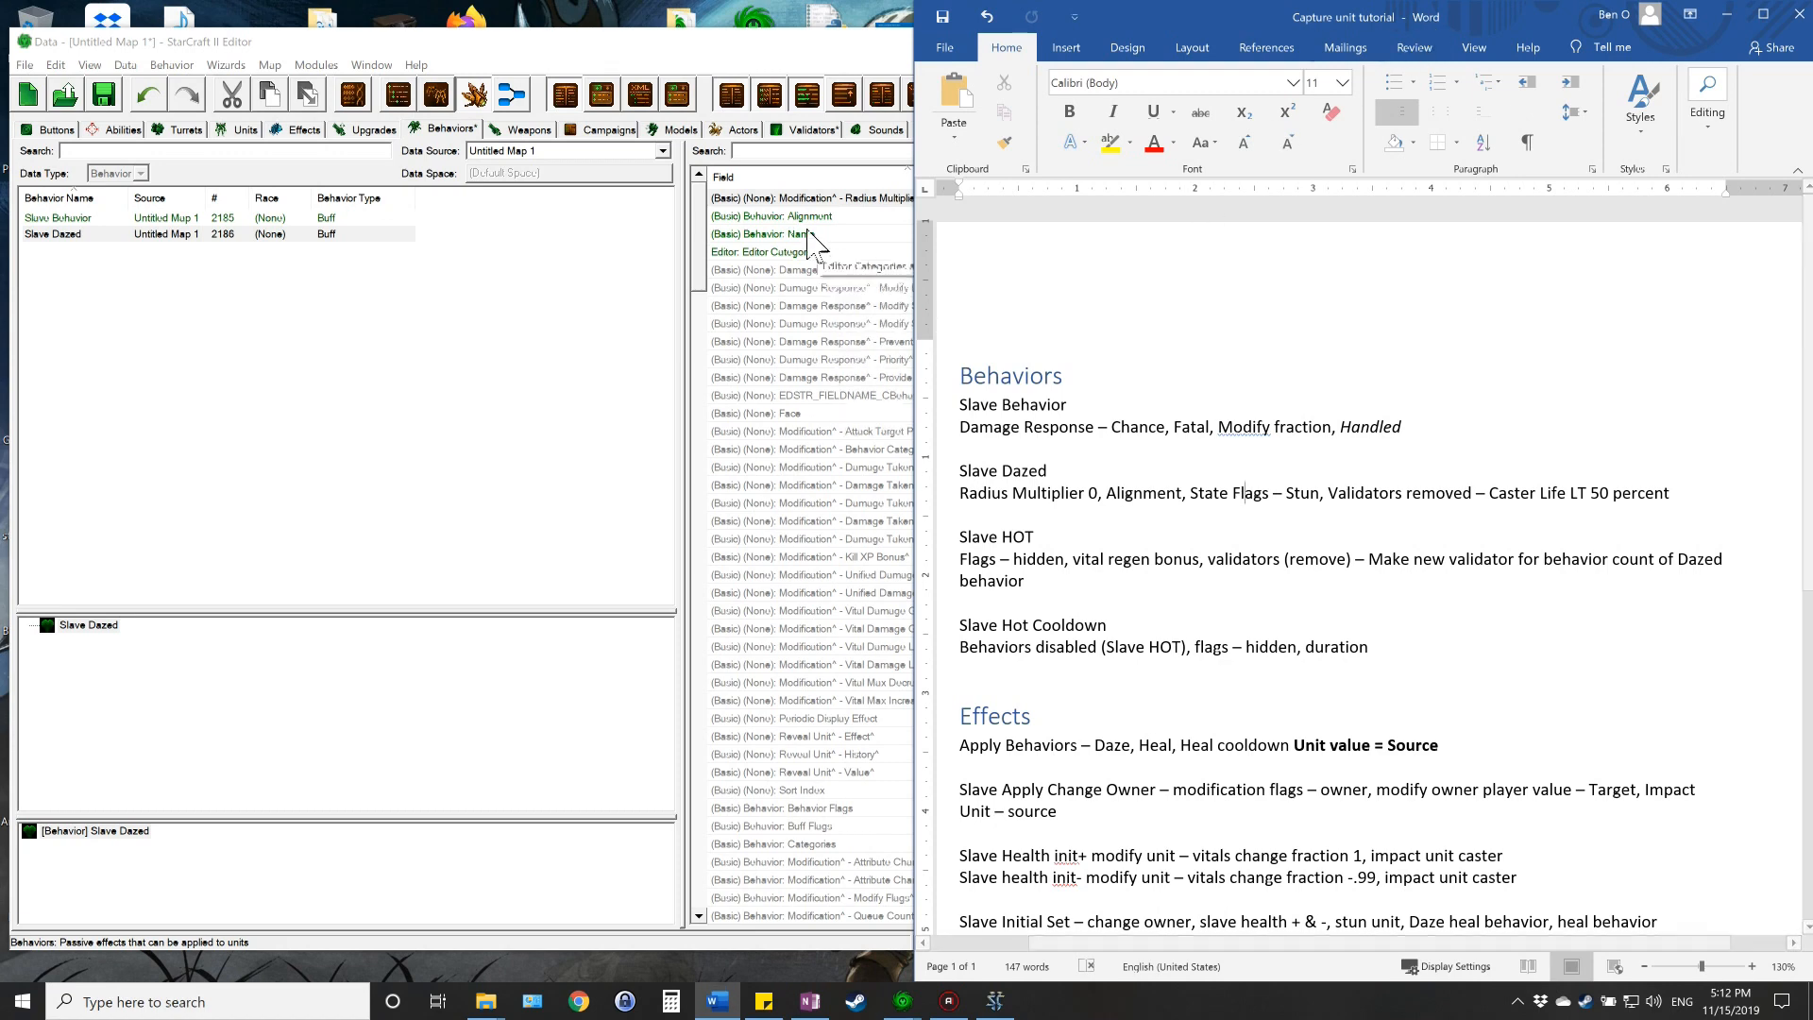
pyautogui.click(803, 253)
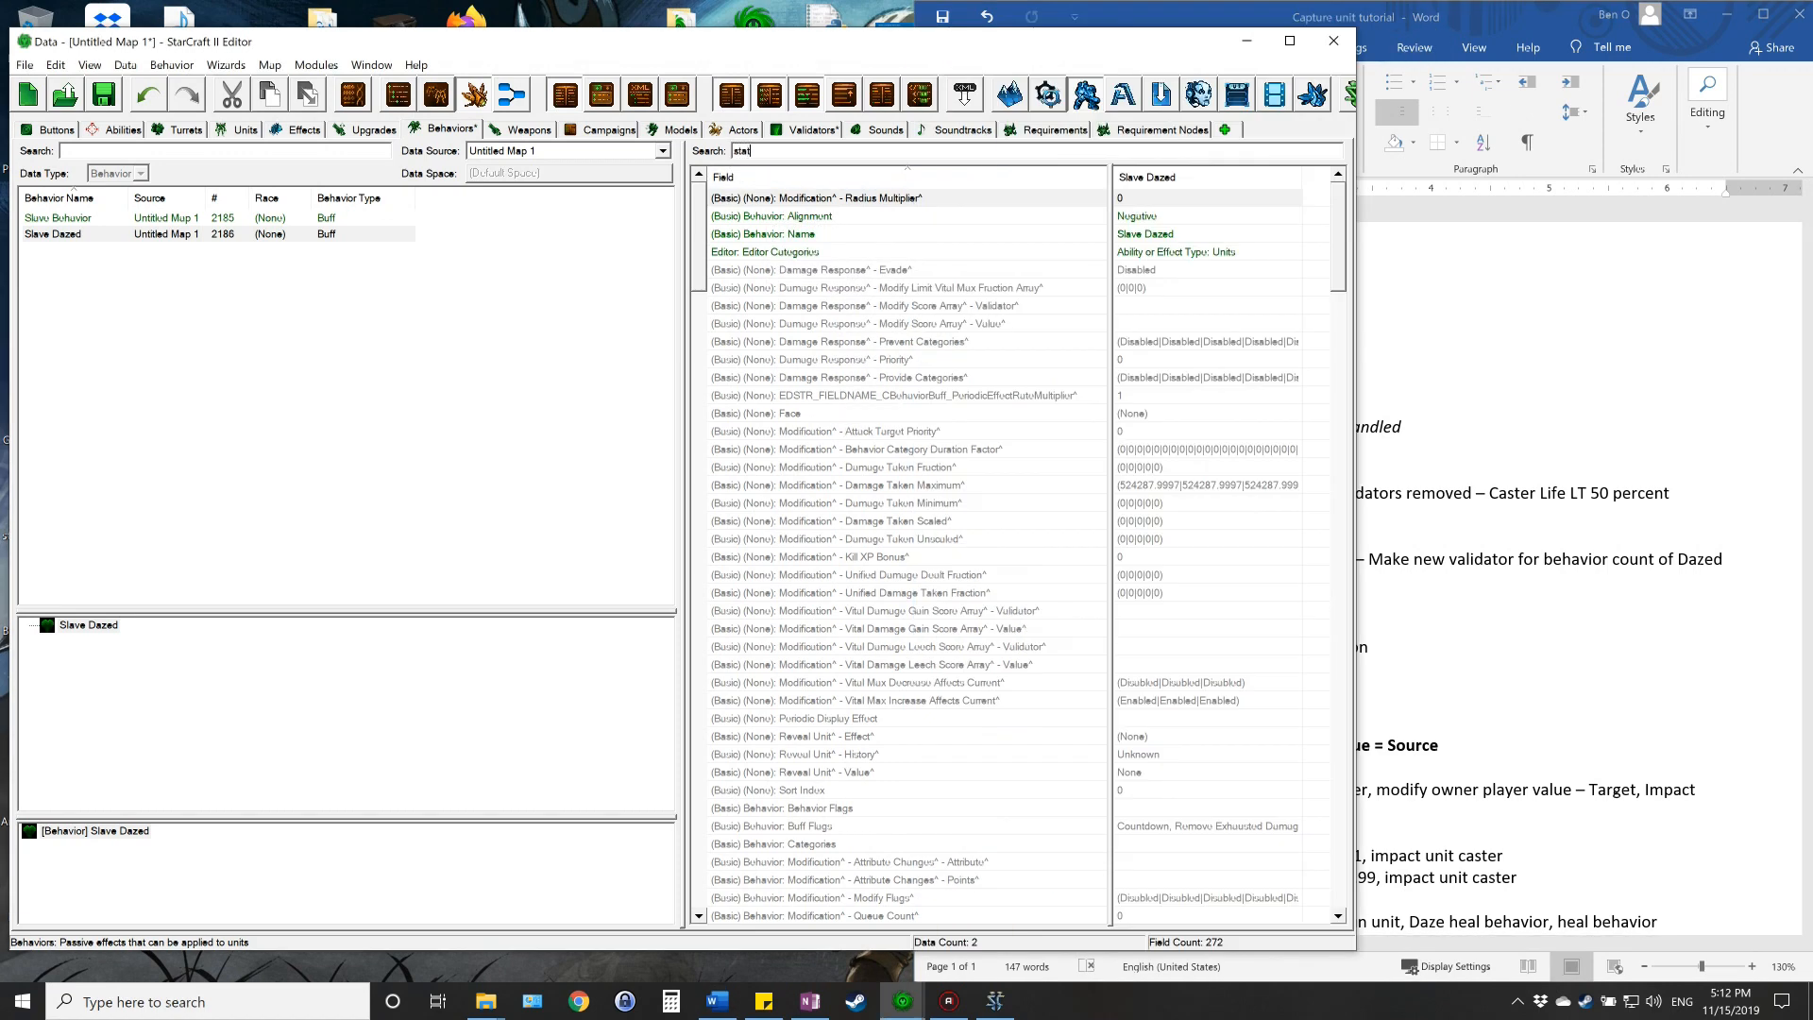
pyautogui.write('state fl')
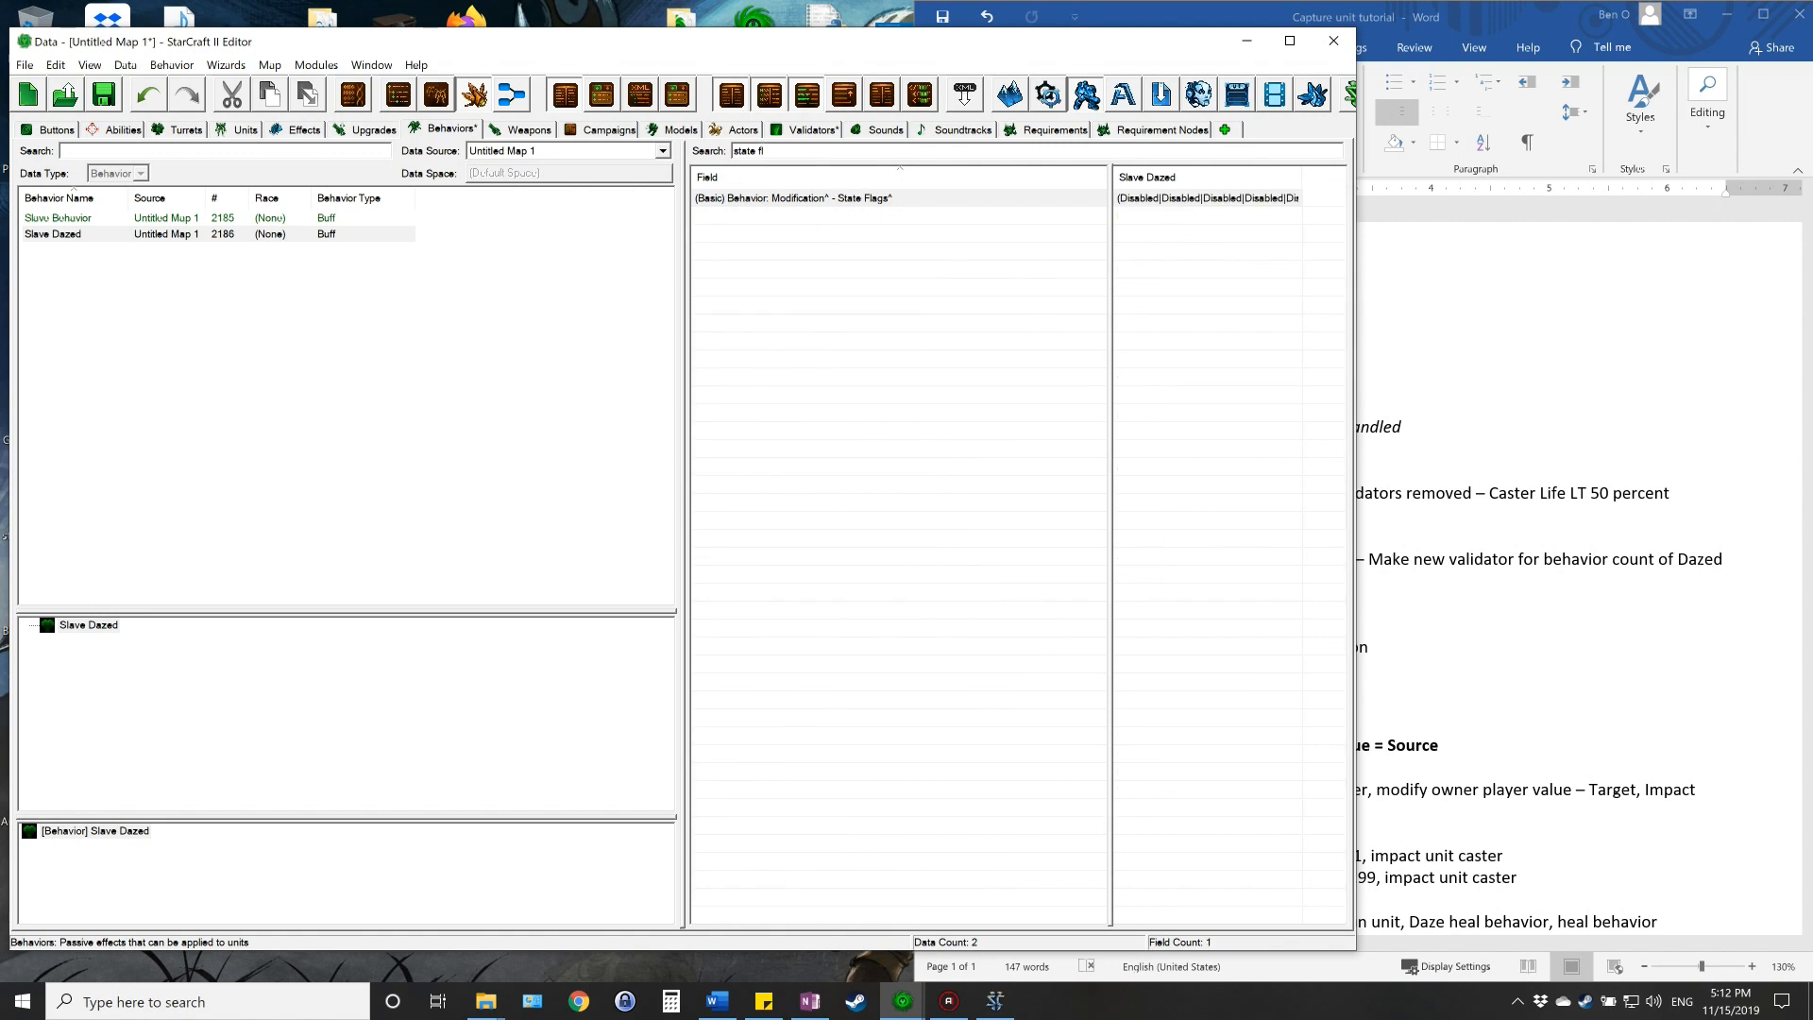
pyautogui.doubleClick(1163, 199)
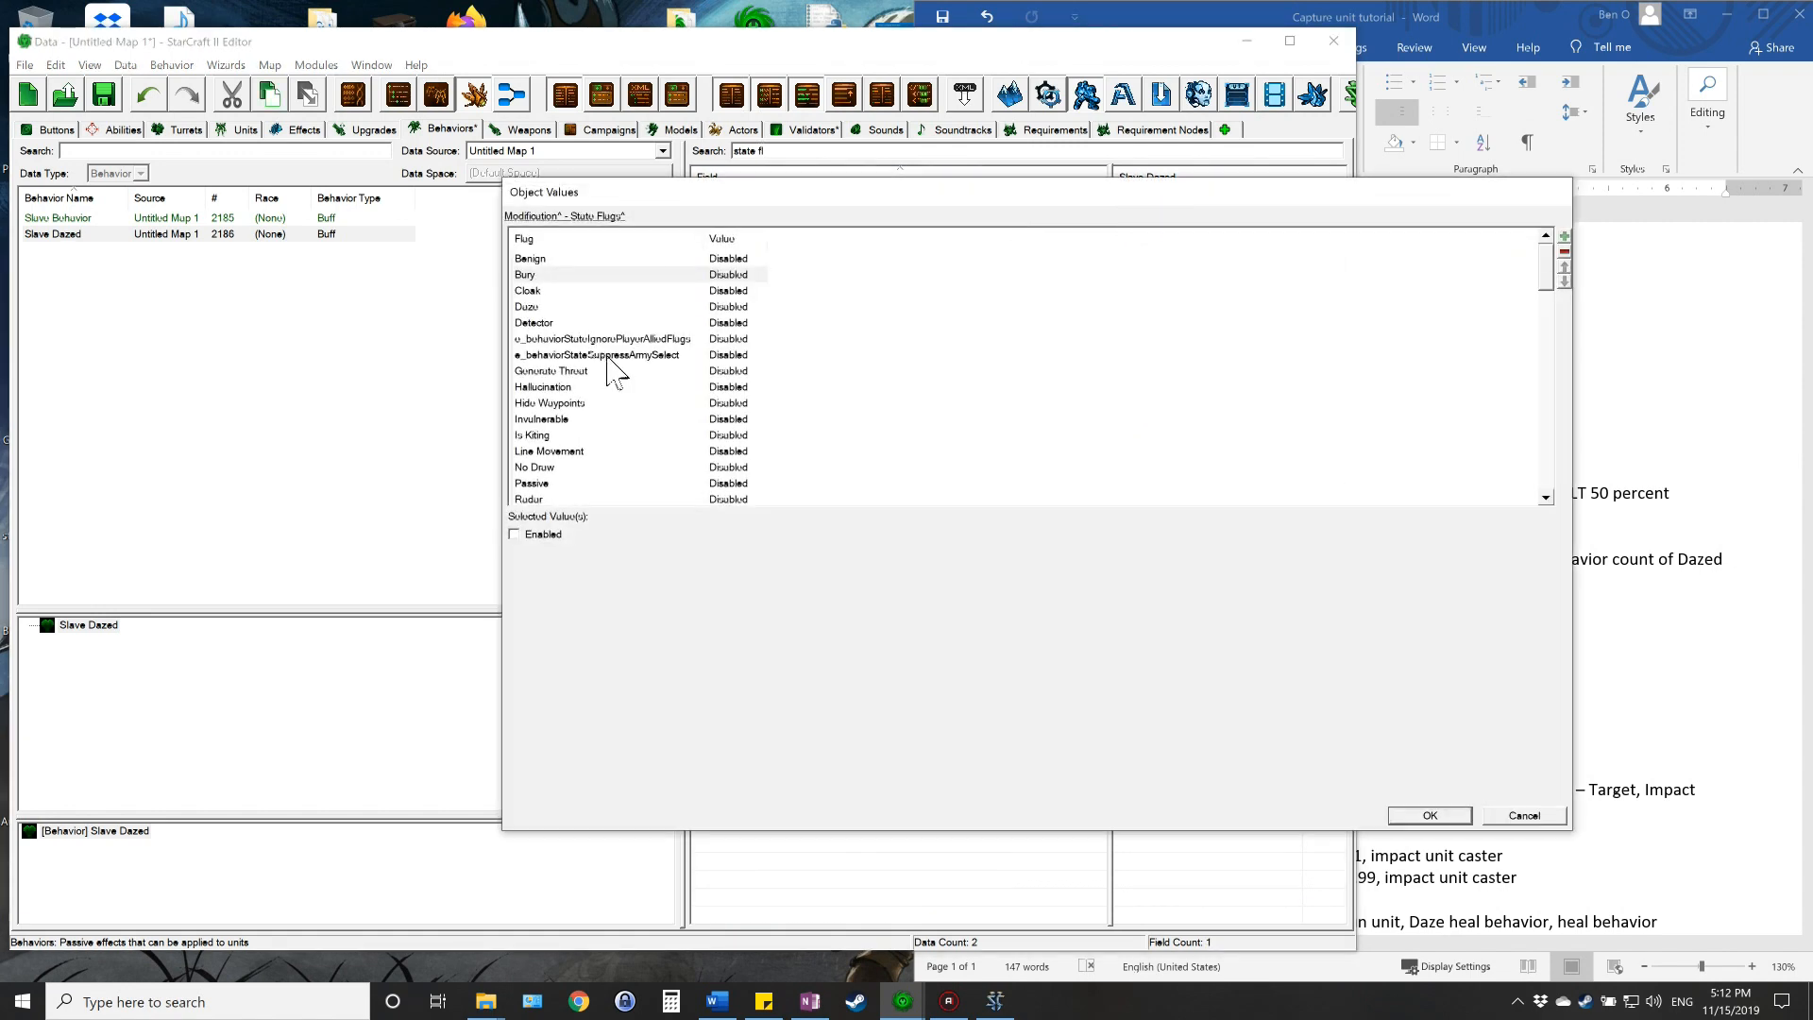
pyautogui.scroll(-3, 624, 369)
pyautogui.click(557, 434)
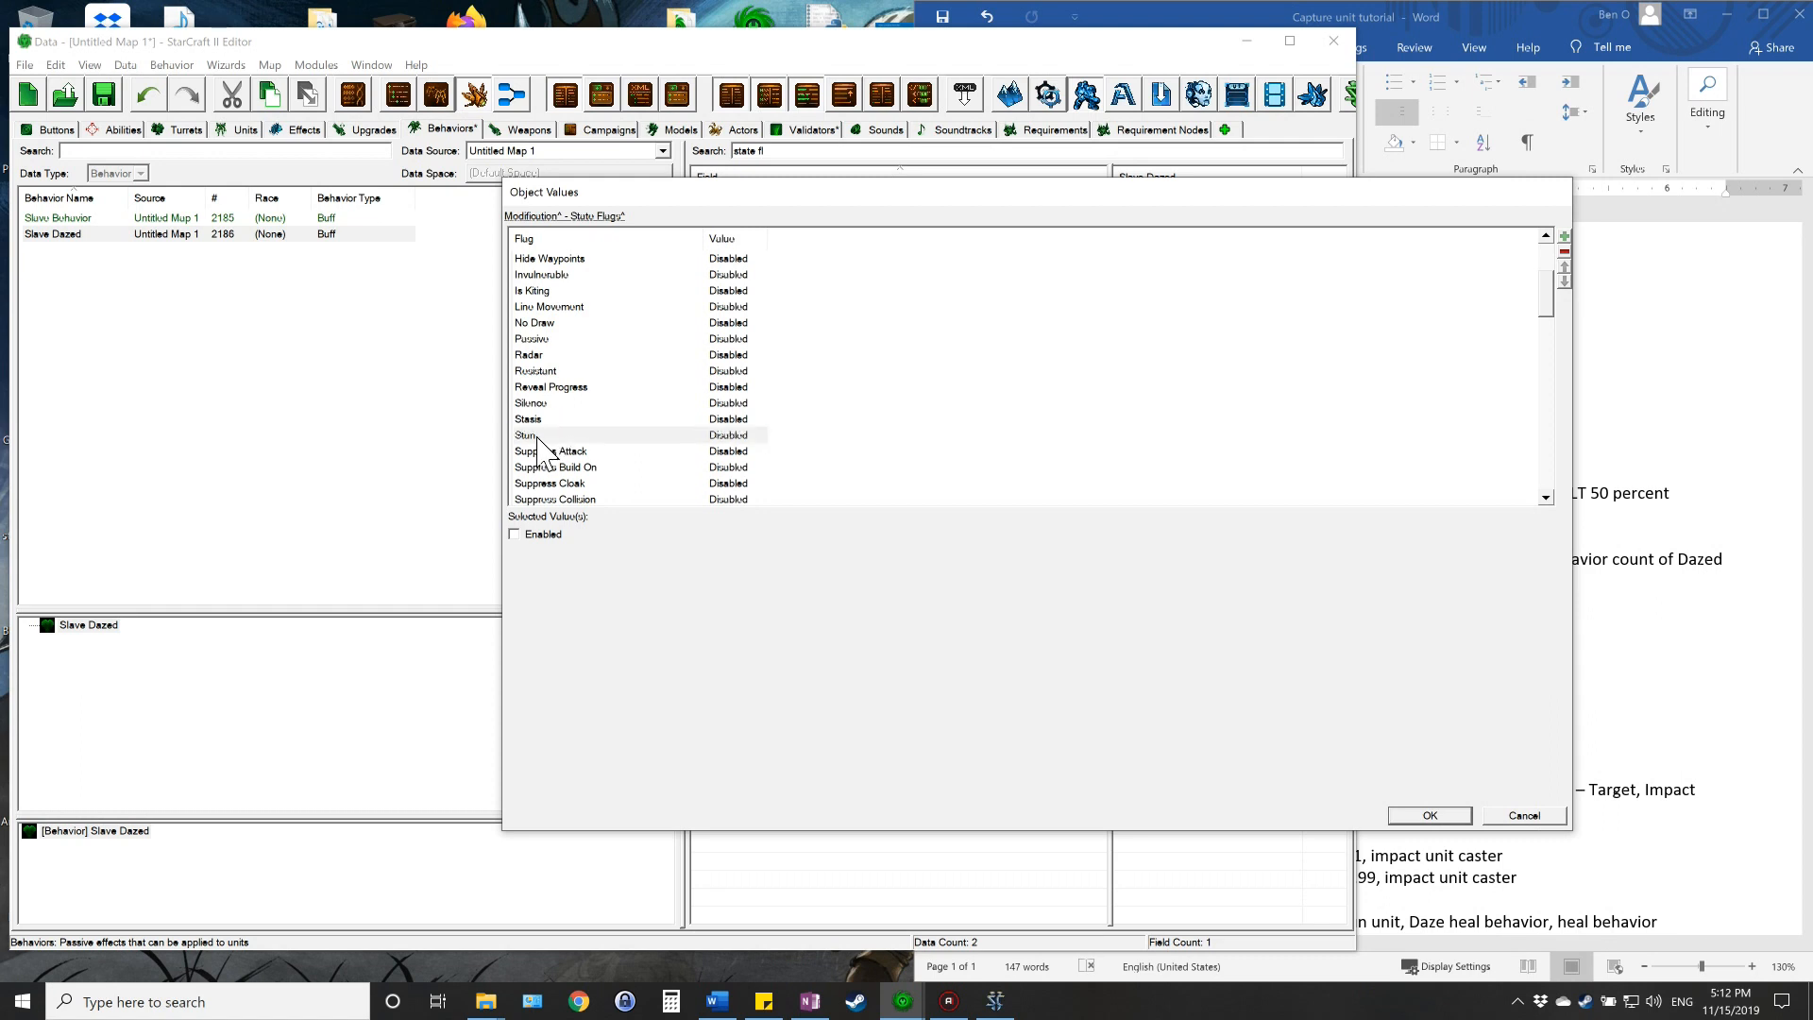
pyautogui.click(515, 534)
pyautogui.click(1443, 820)
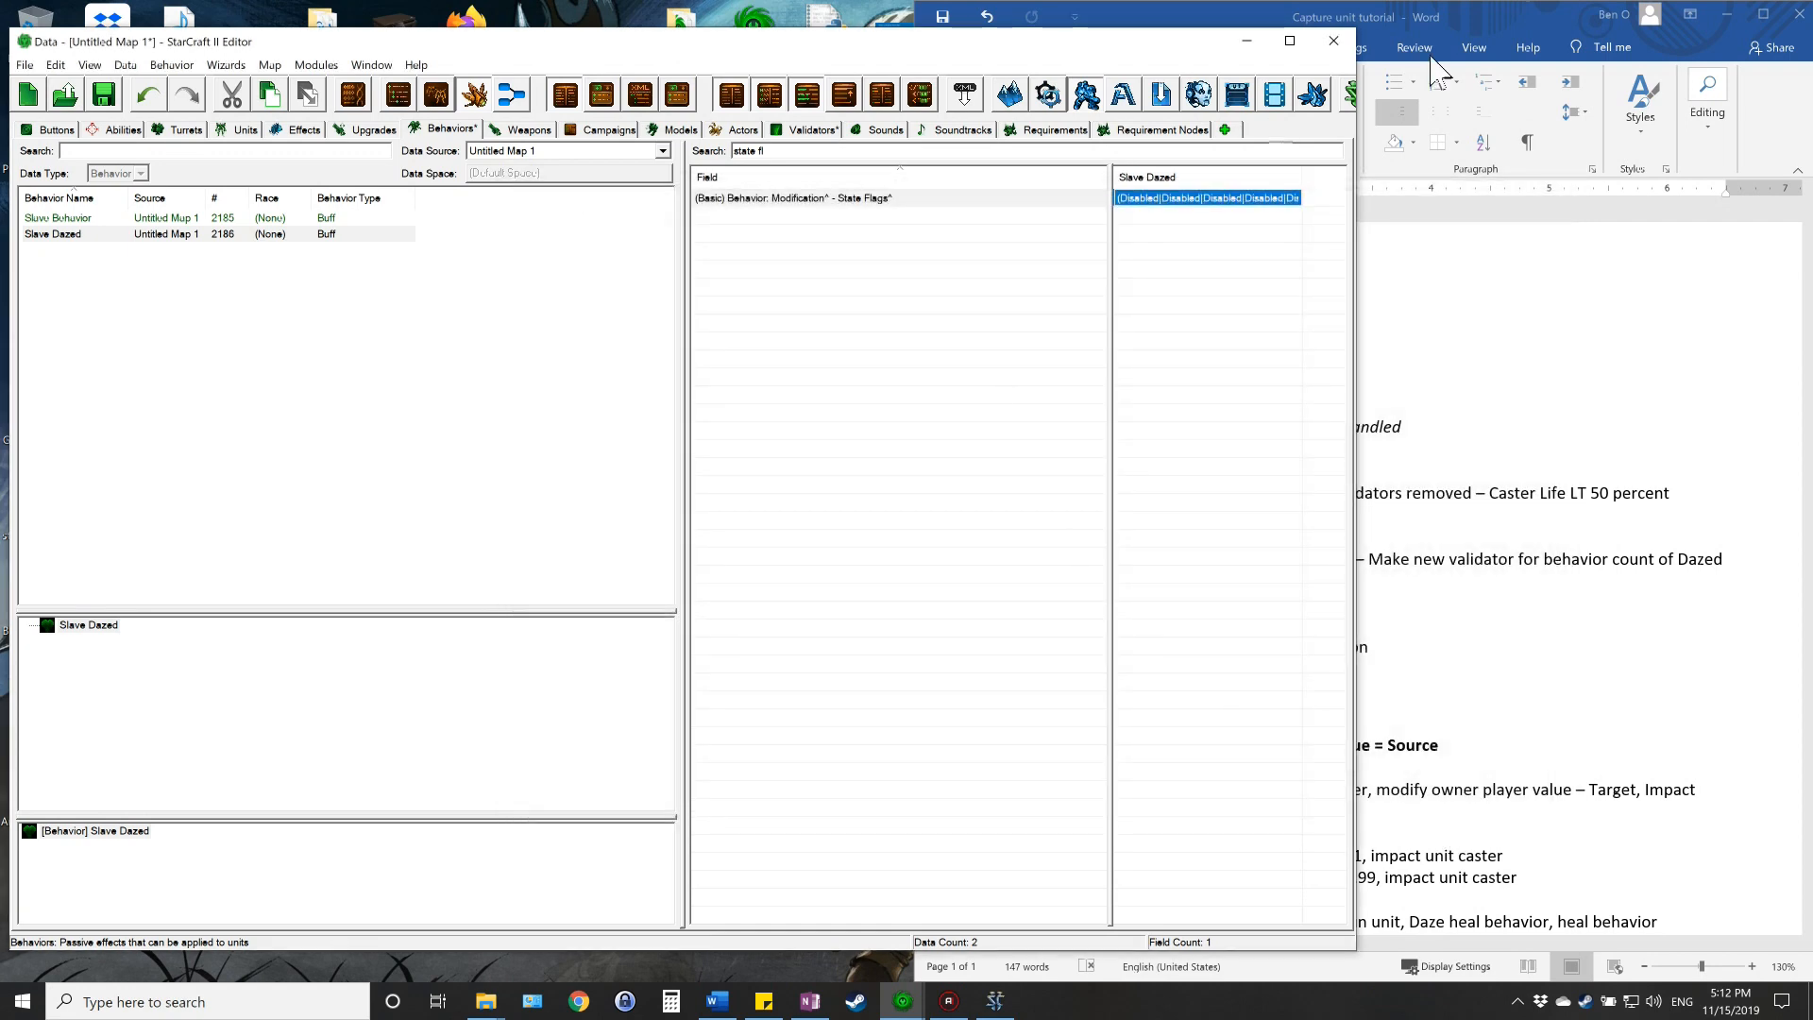
# - Filter the Slave Dazed fields by "valida" and compare the descriptions of Validators (Disable) and Validators (Remove)
pyautogui.click(1508, 17)
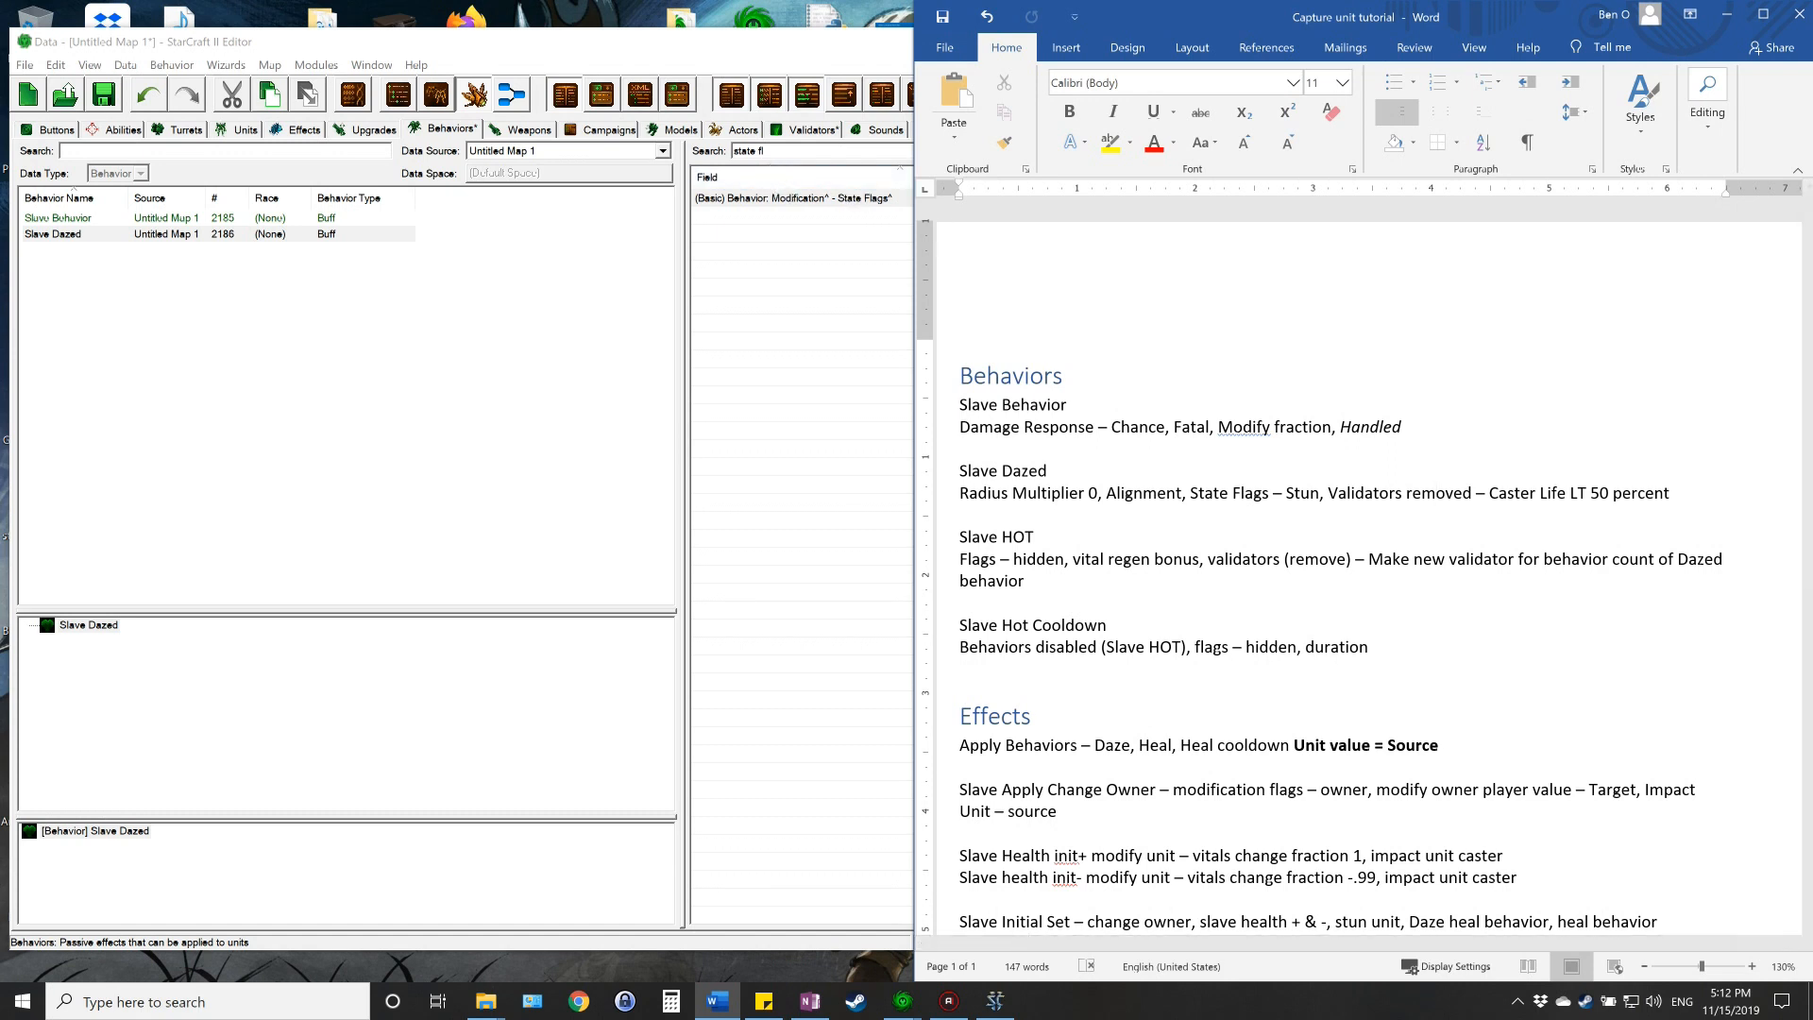
pyautogui.hotkey('alt', 'Tab')
pyautogui.write('va')
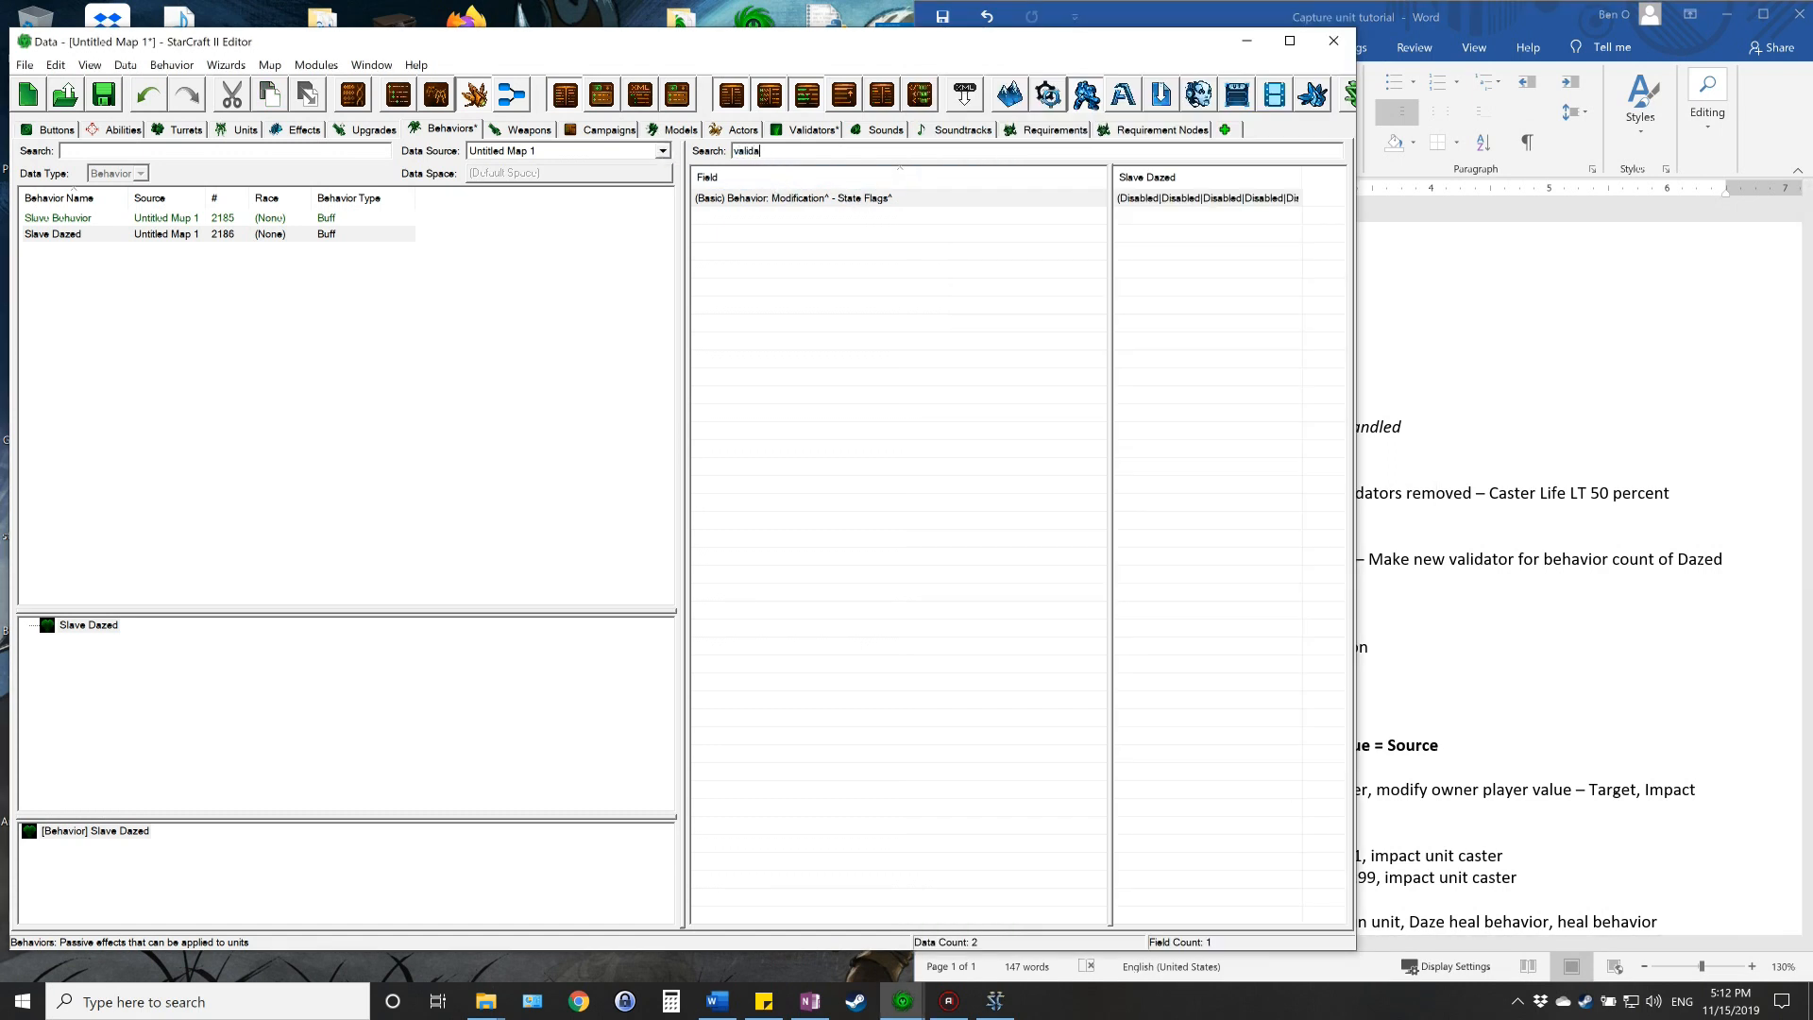
pyautogui.click(792, 252)
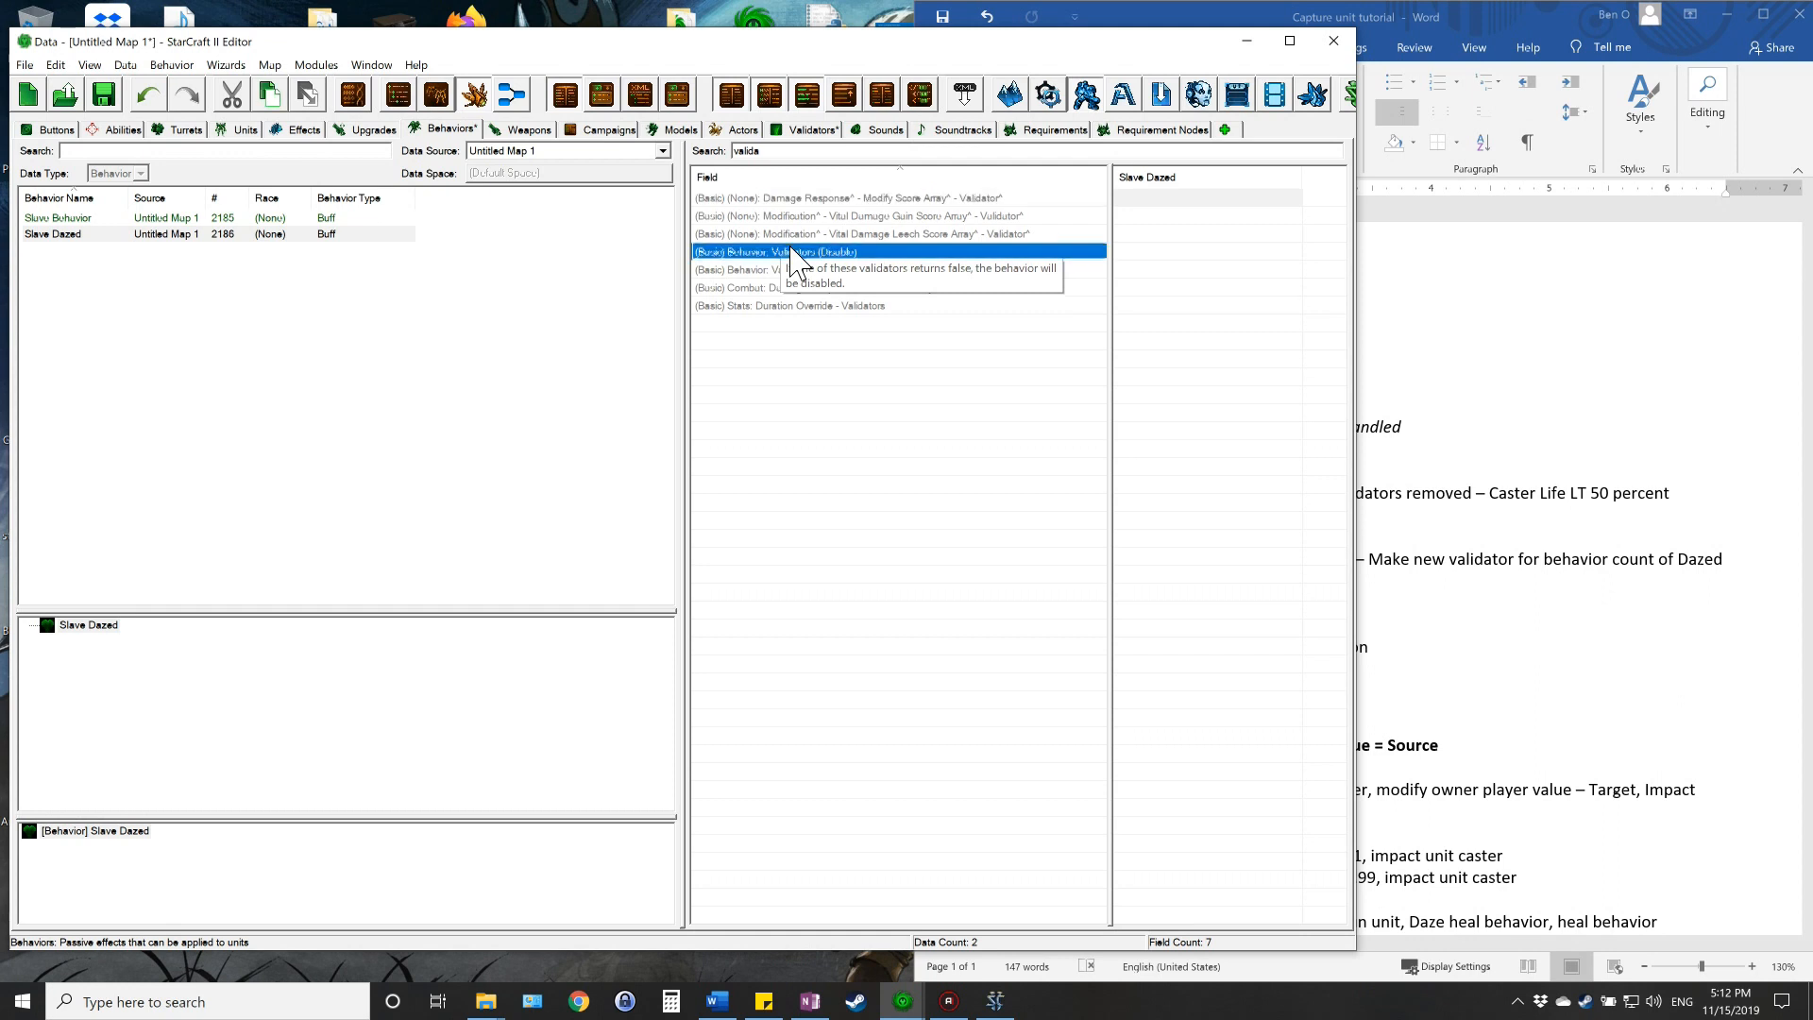
pyautogui.click(848, 269)
pyautogui.click(840, 253)
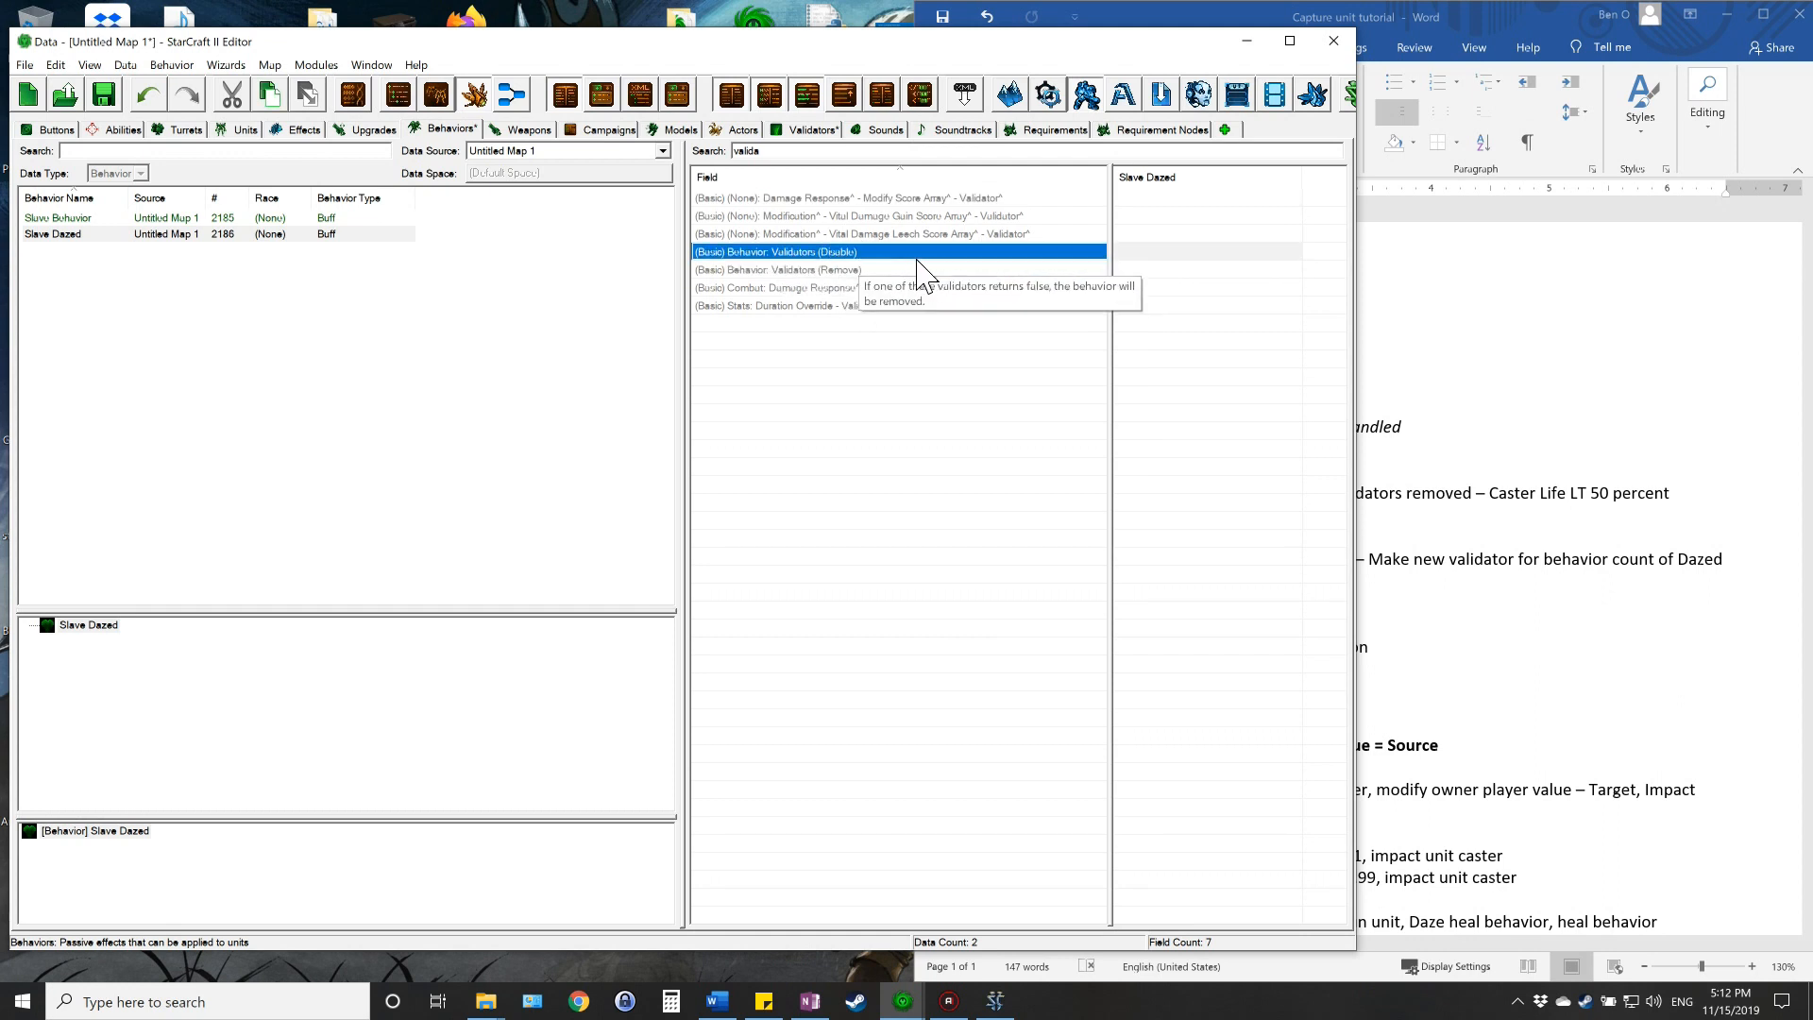
pyautogui.click(874, 270)
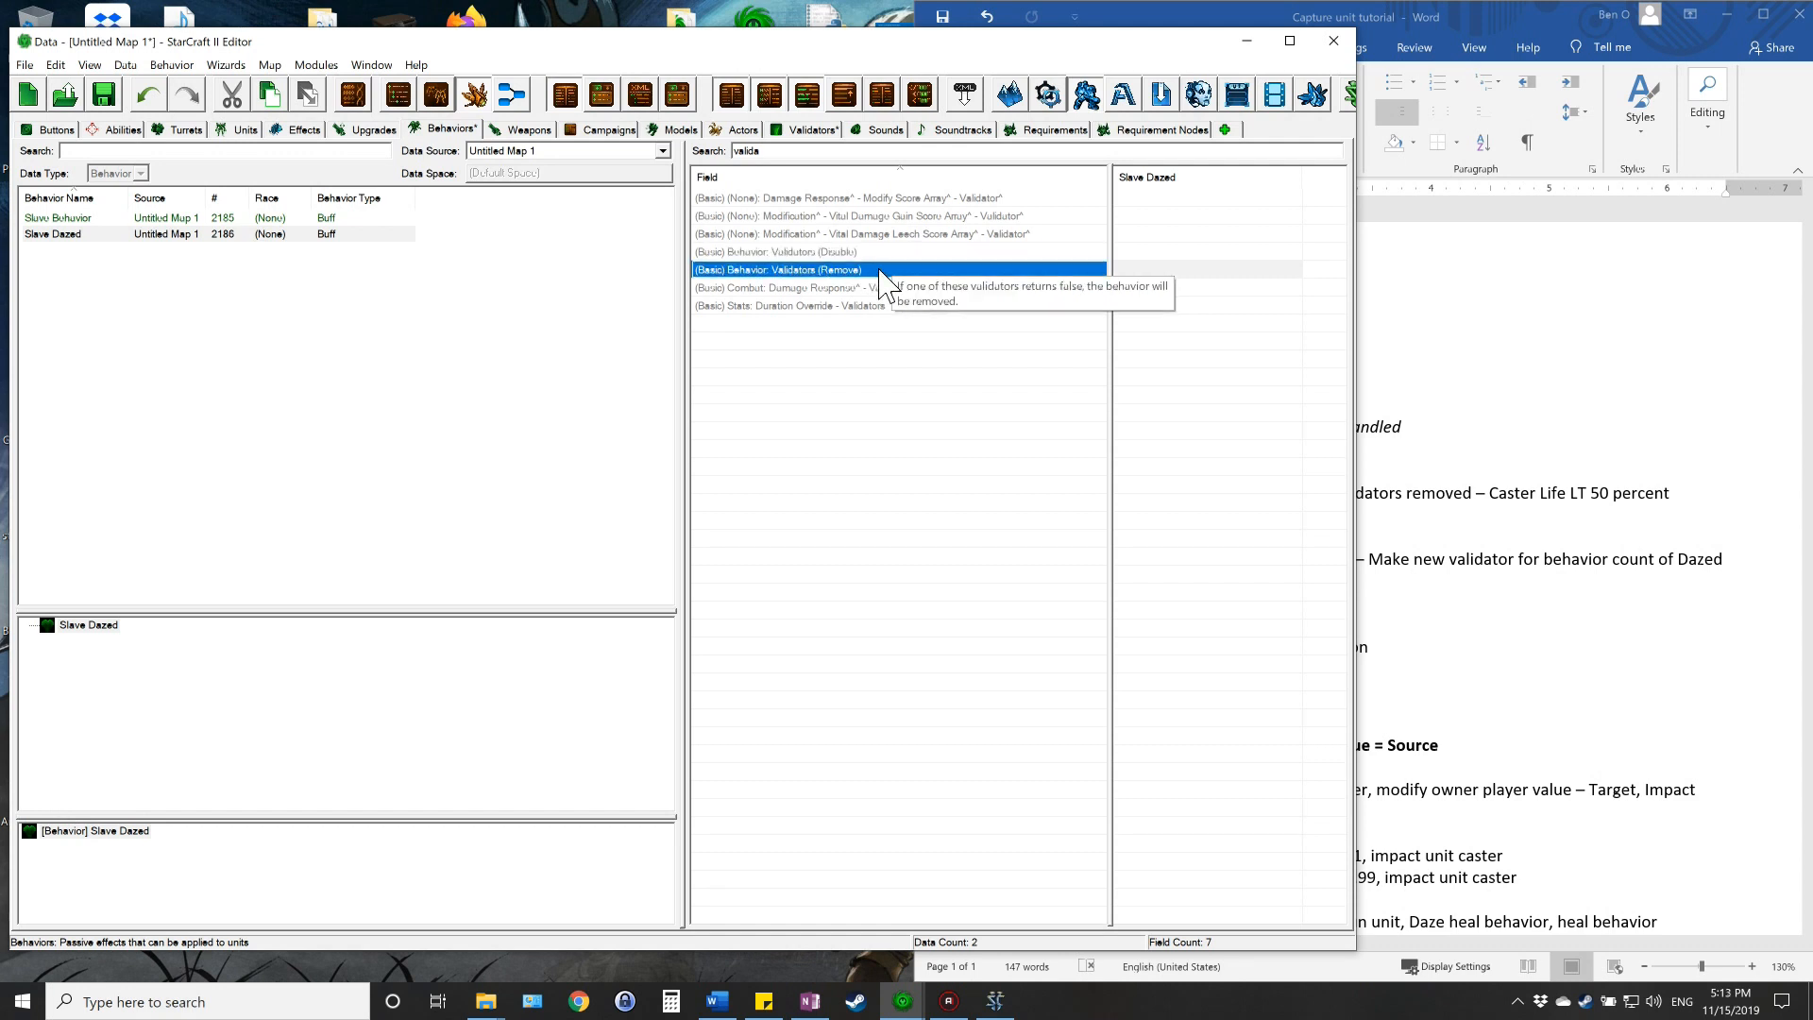
# - Add the Caster Life LT50 Percent validator named in the Word notes to Slave Dazed's Validators (Remove), and clear the field filter
pyautogui.click(1498, 9)
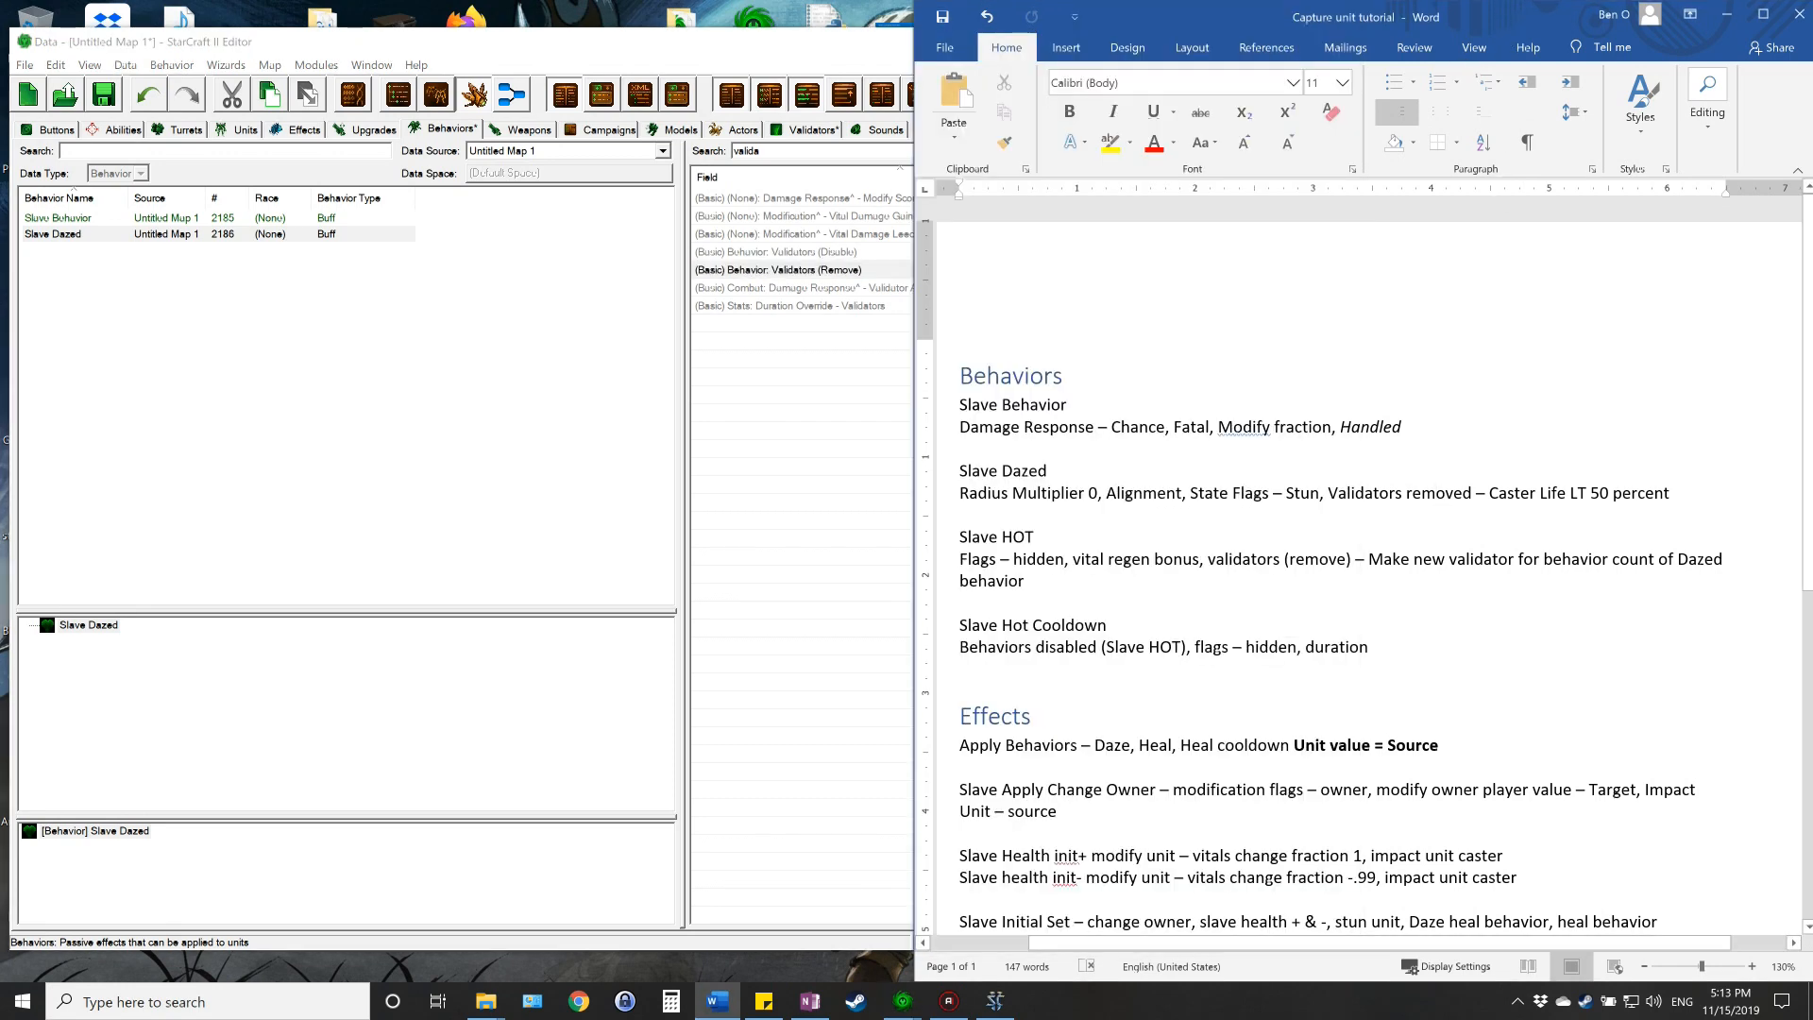
pyautogui.moveTo(1489, 493); pyautogui.dragTo(1670, 493)
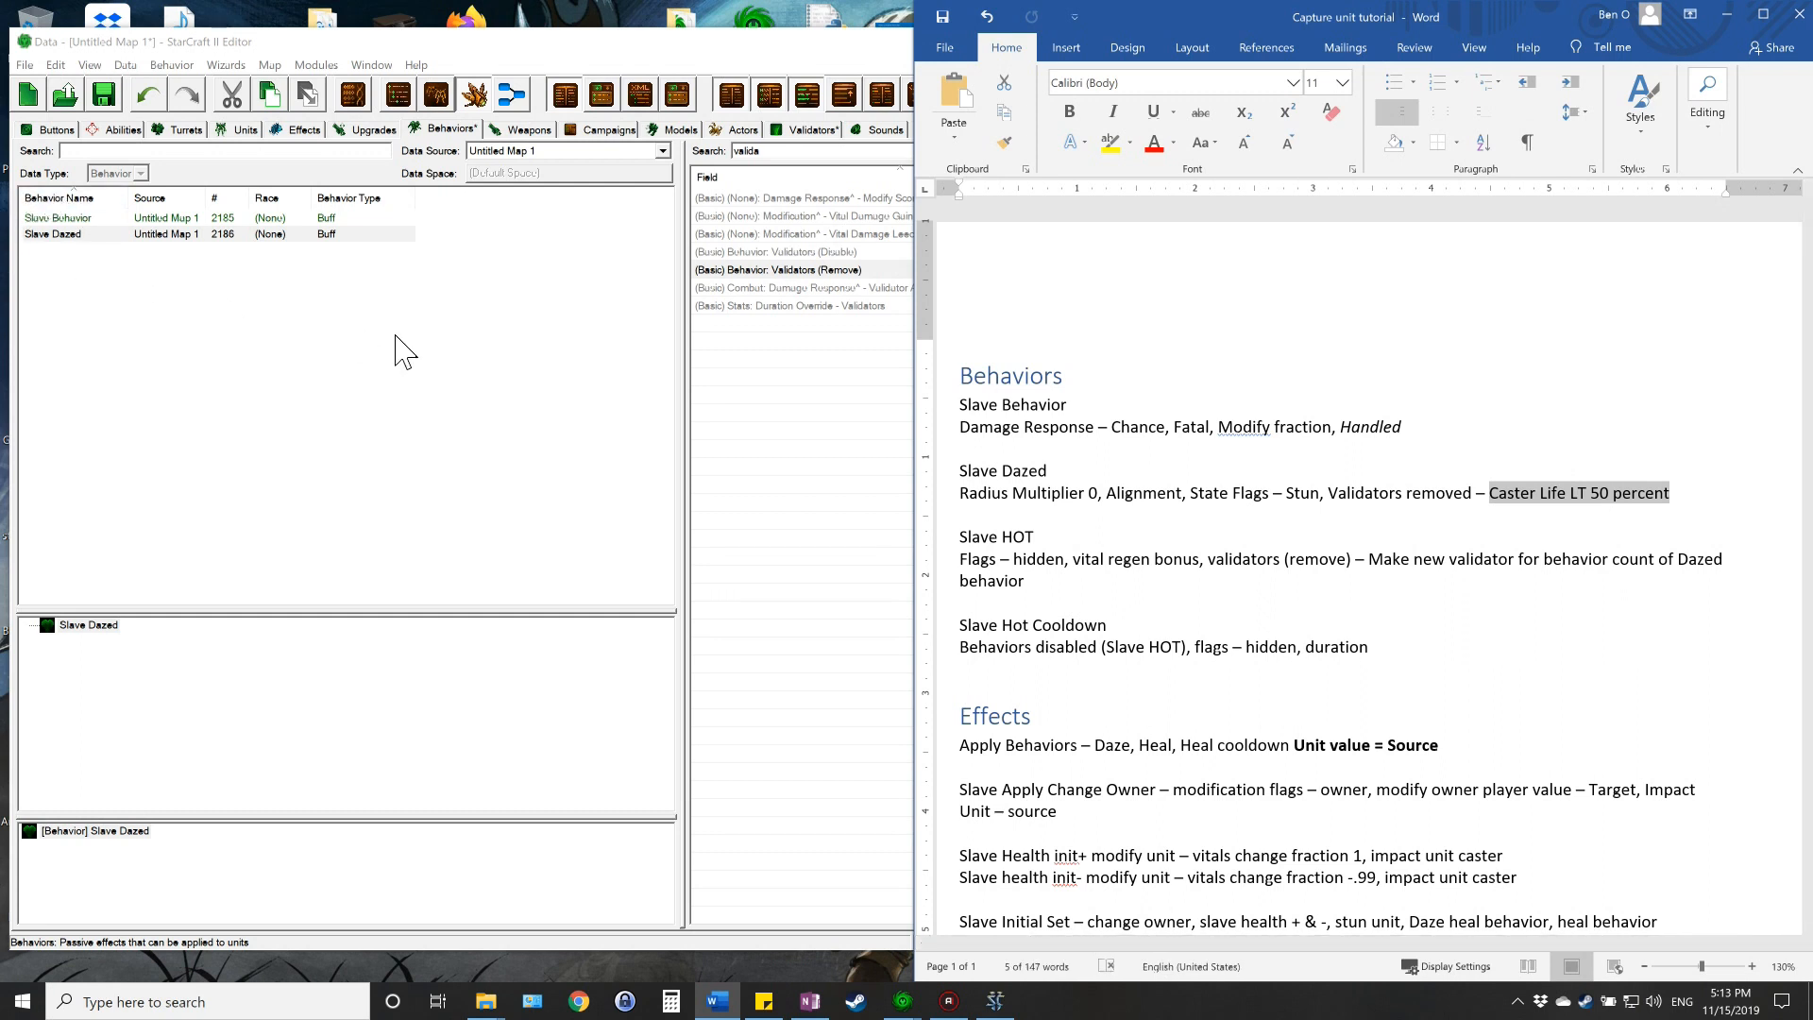
pyautogui.click(737, 71)
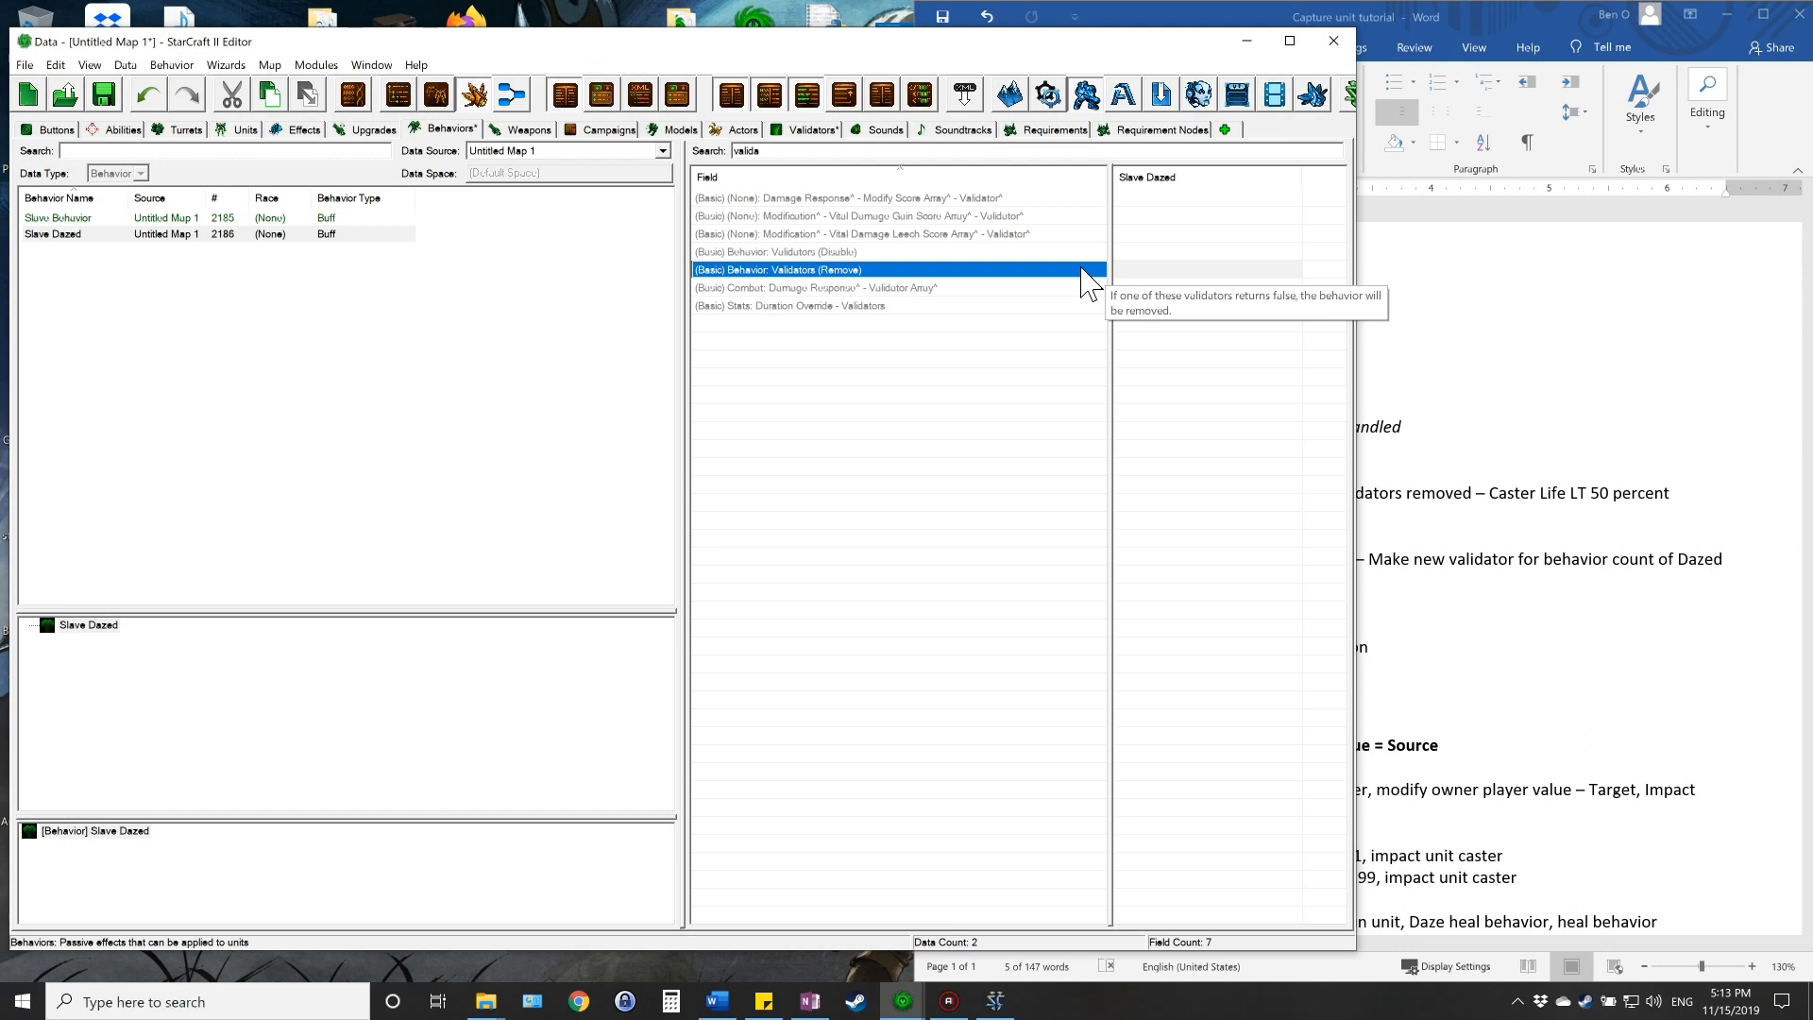
pyautogui.doubleClick(1149, 289)
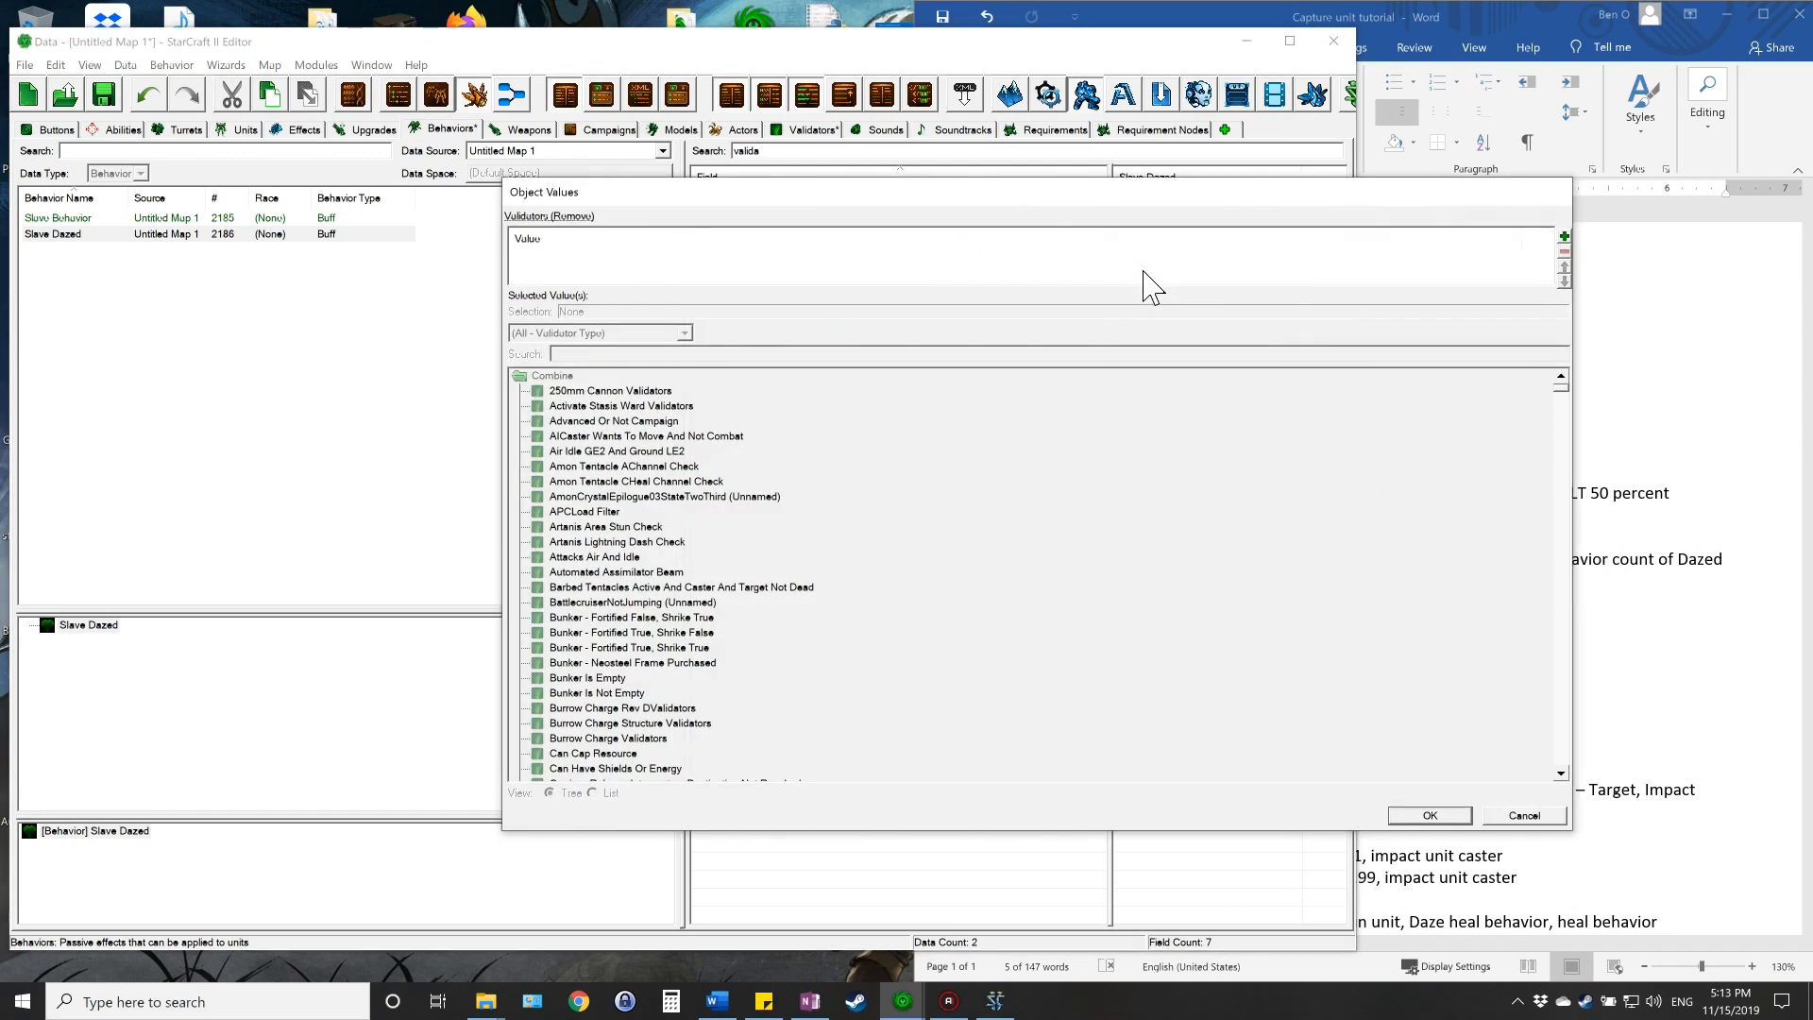
pyautogui.click(1564, 237)
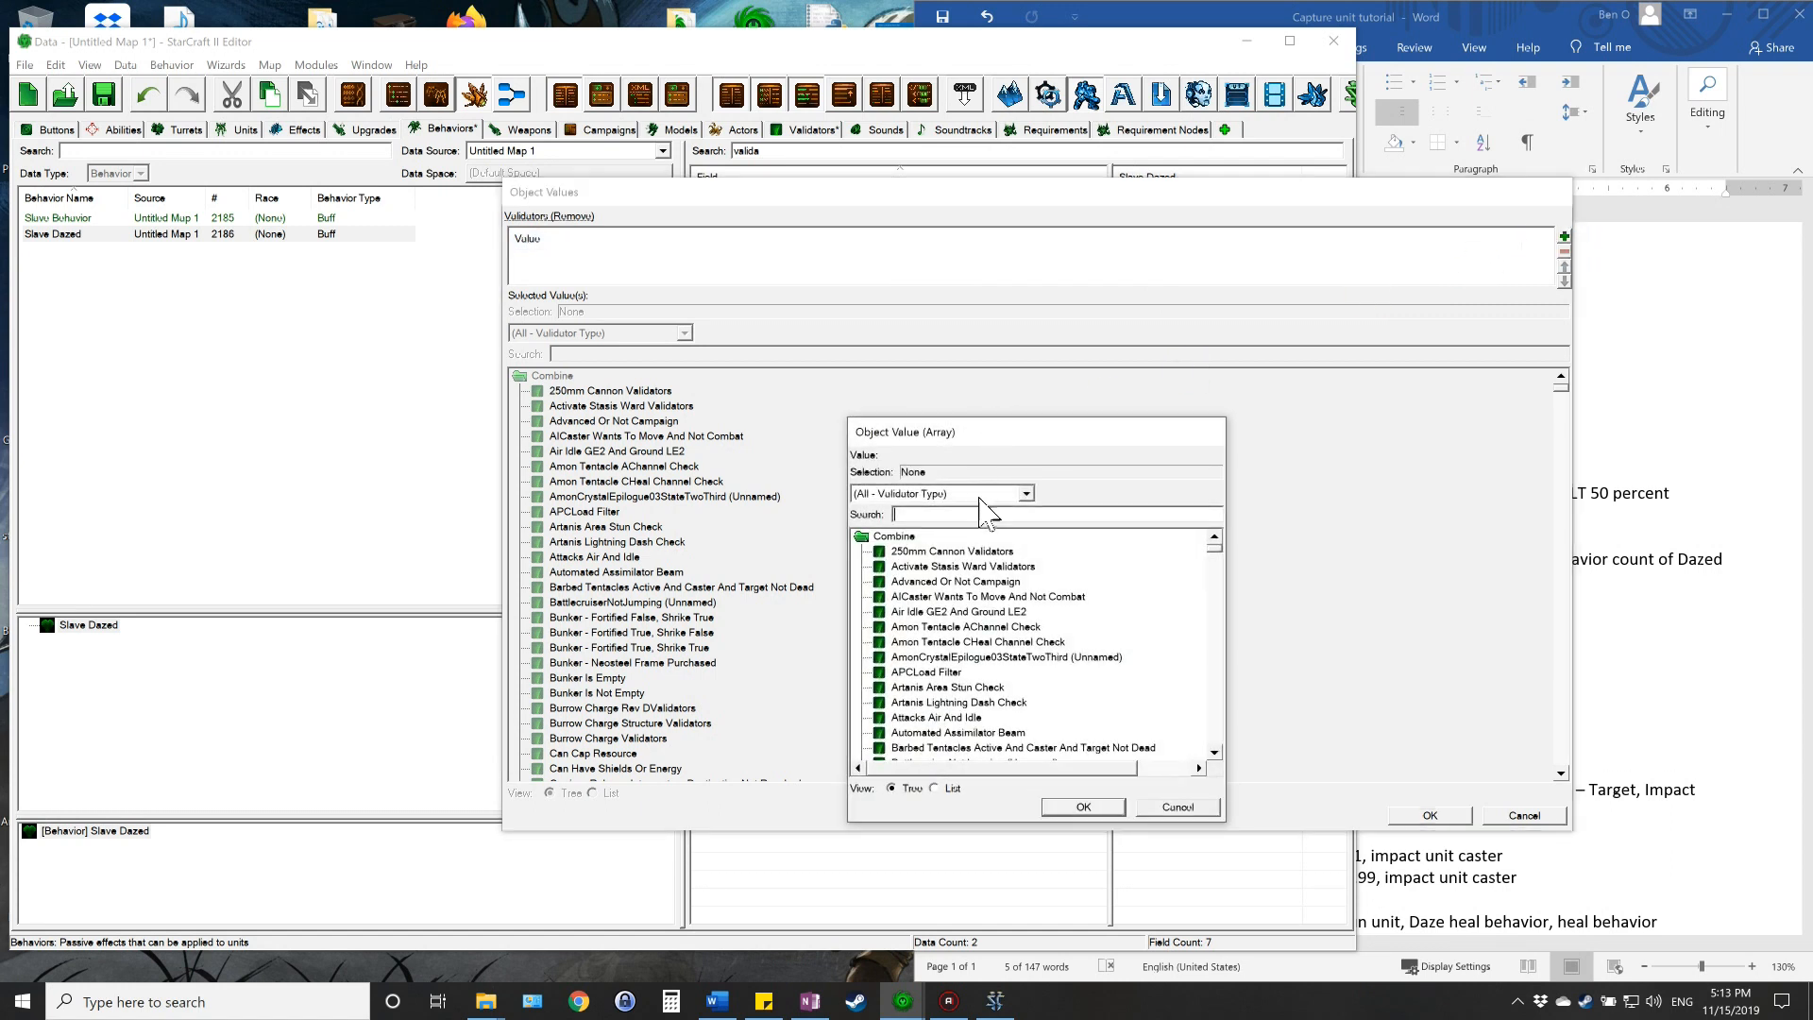
pyautogui.write('cast')
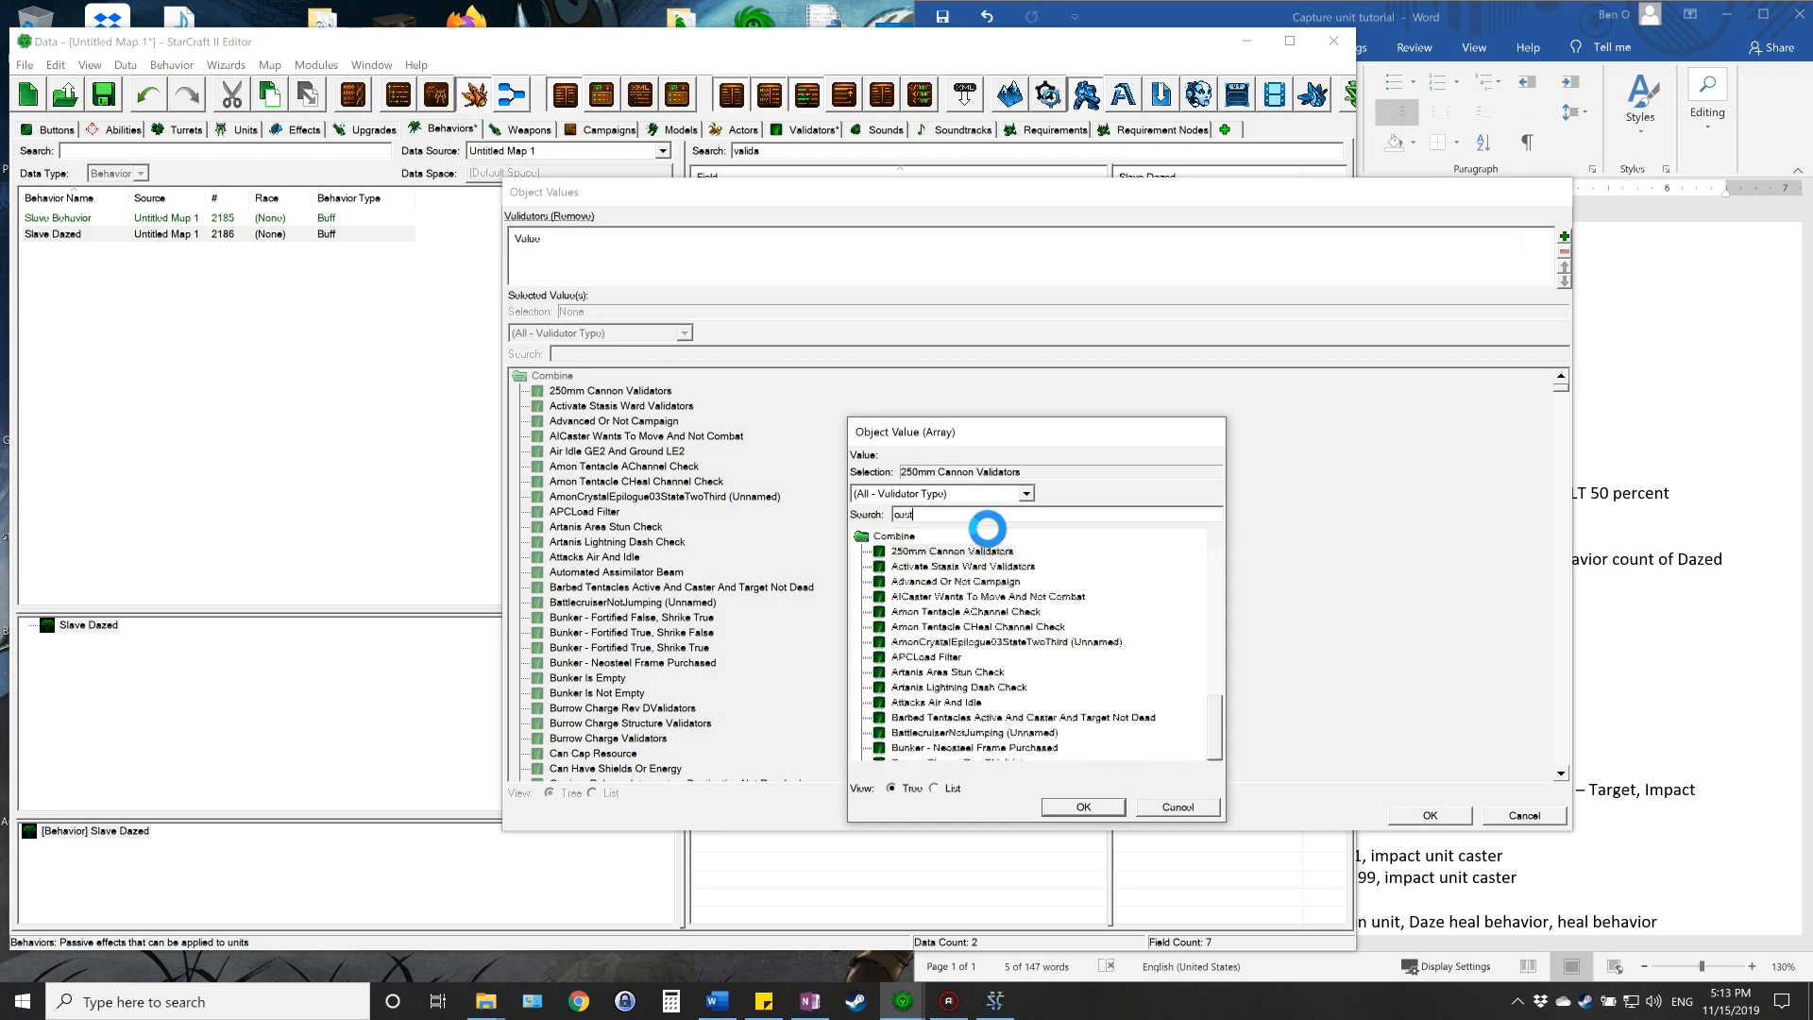
pyautogui.write('er life lt 5')
pyautogui.press('BackSpace')
pyautogui.press('BackSpace')
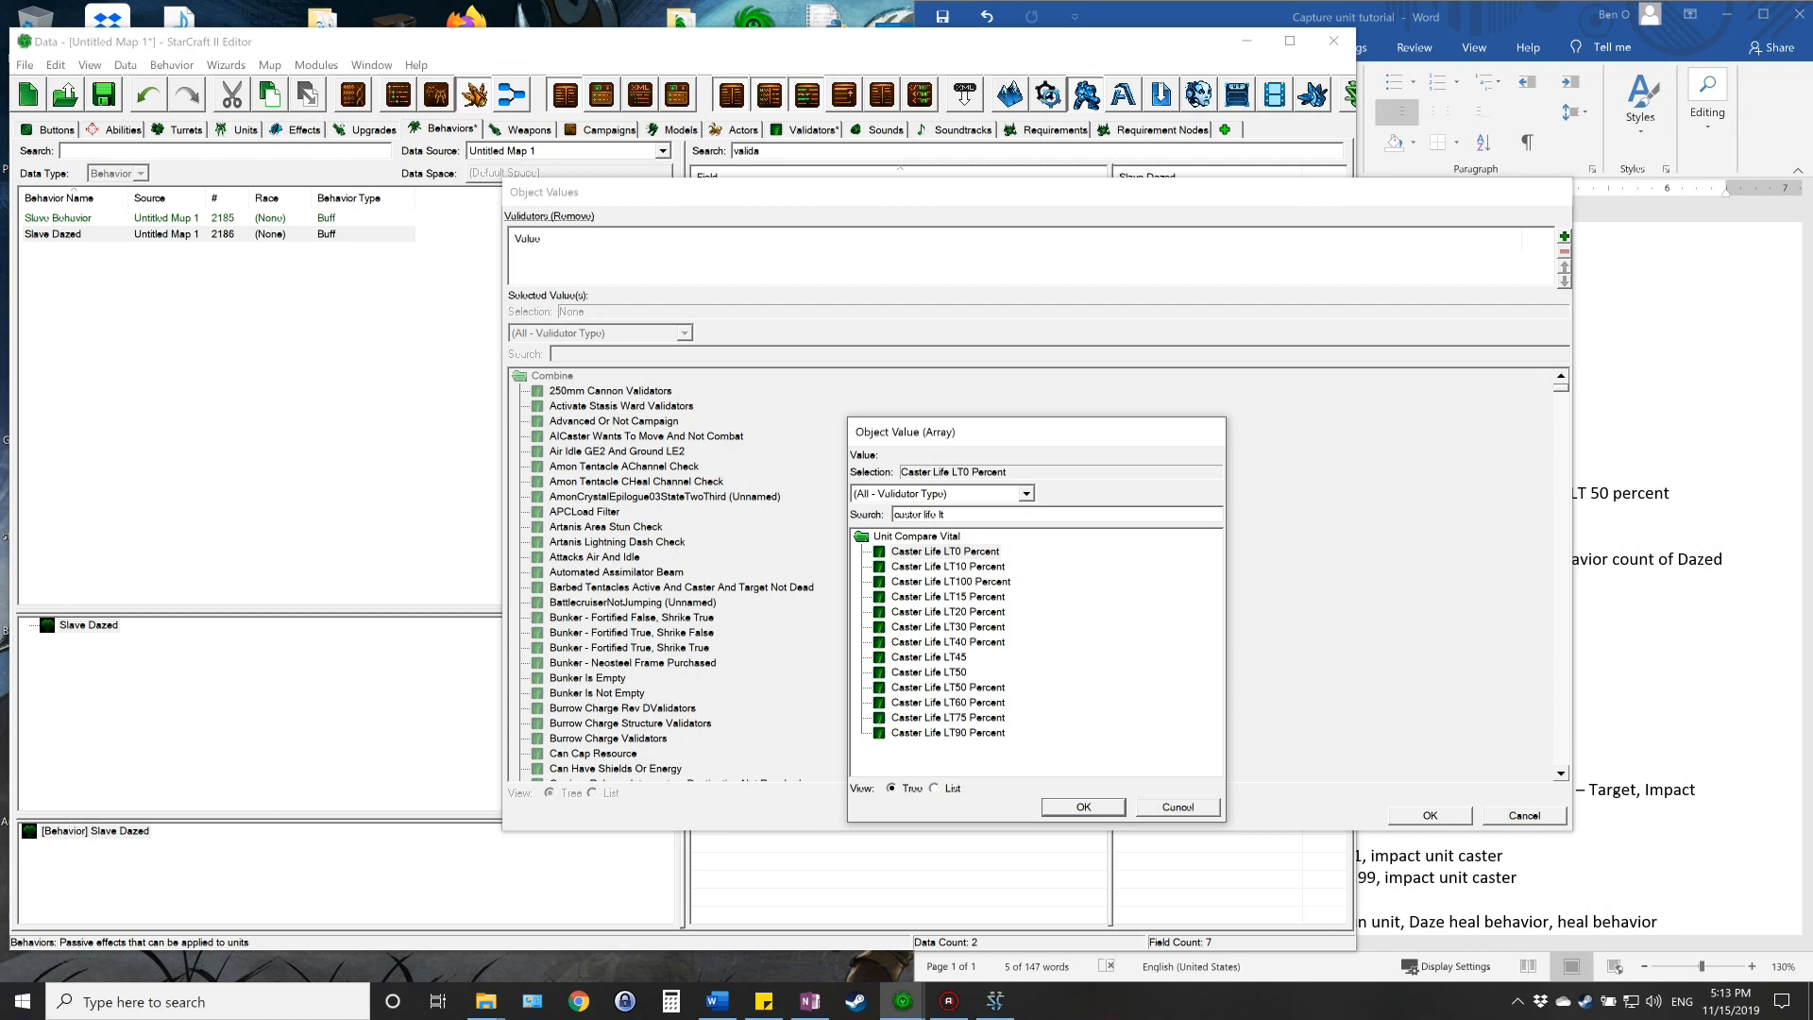
pyautogui.write('5')
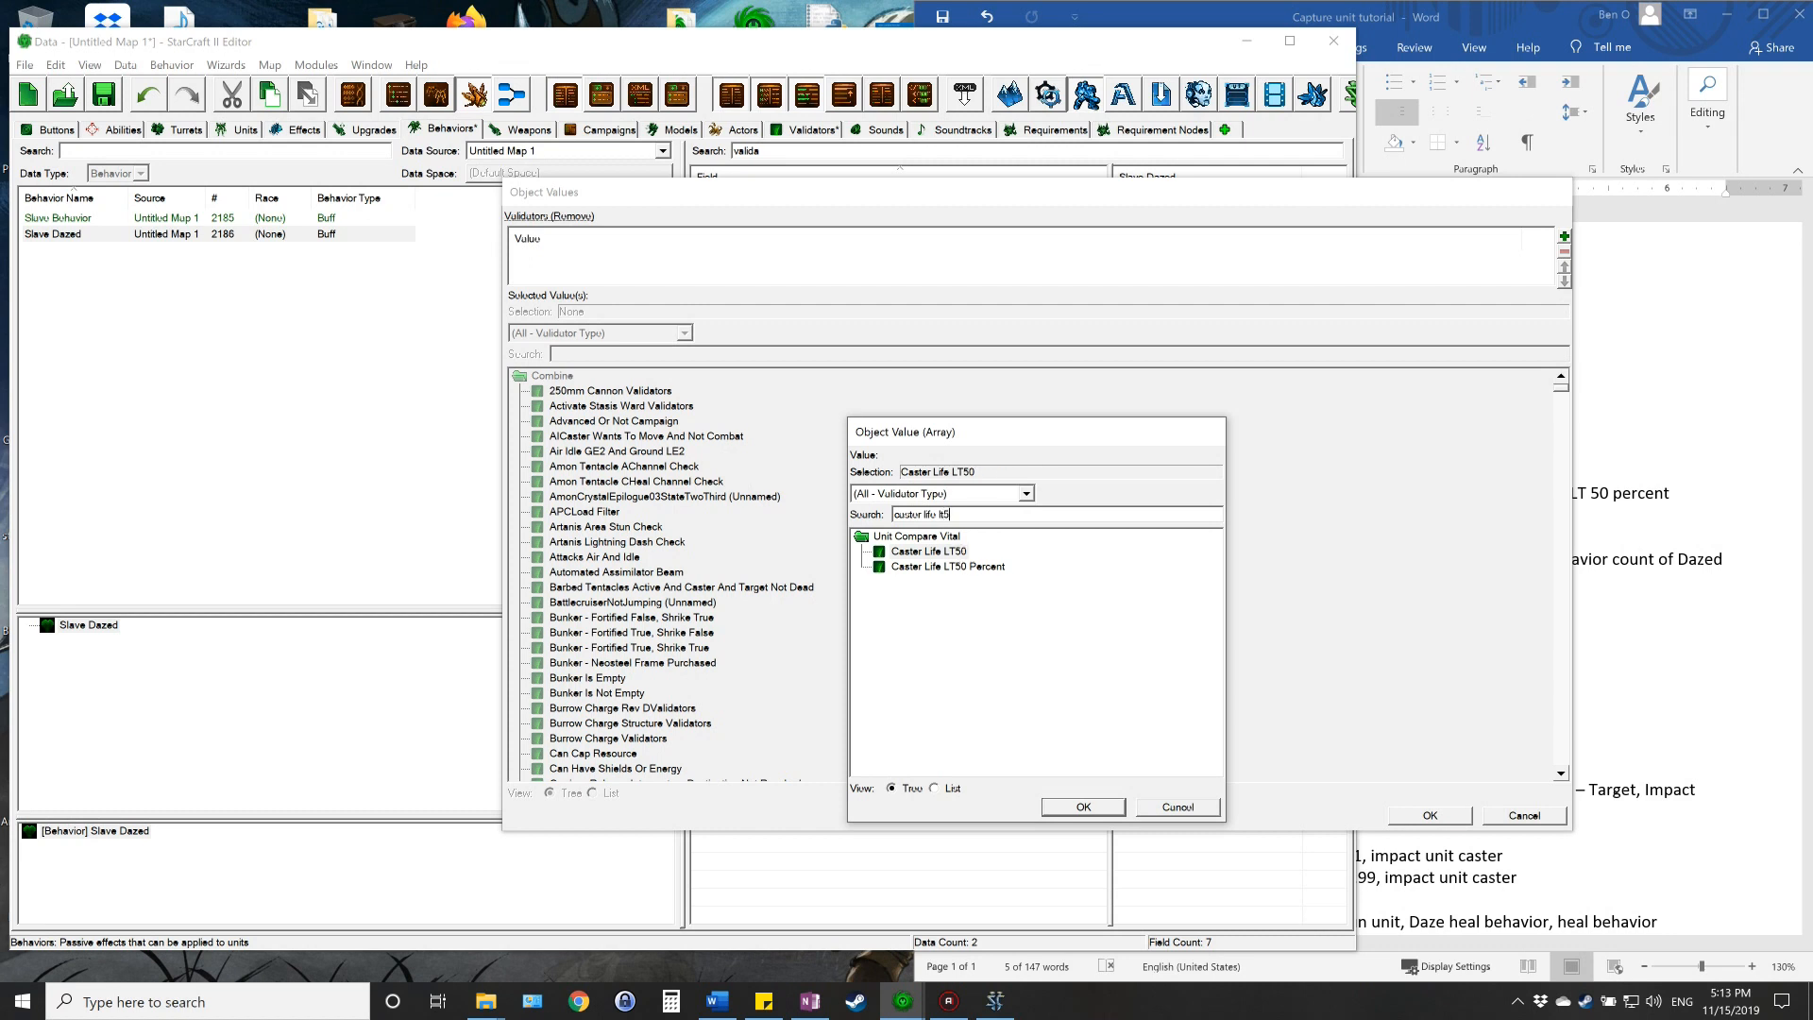
pyautogui.click(960, 566)
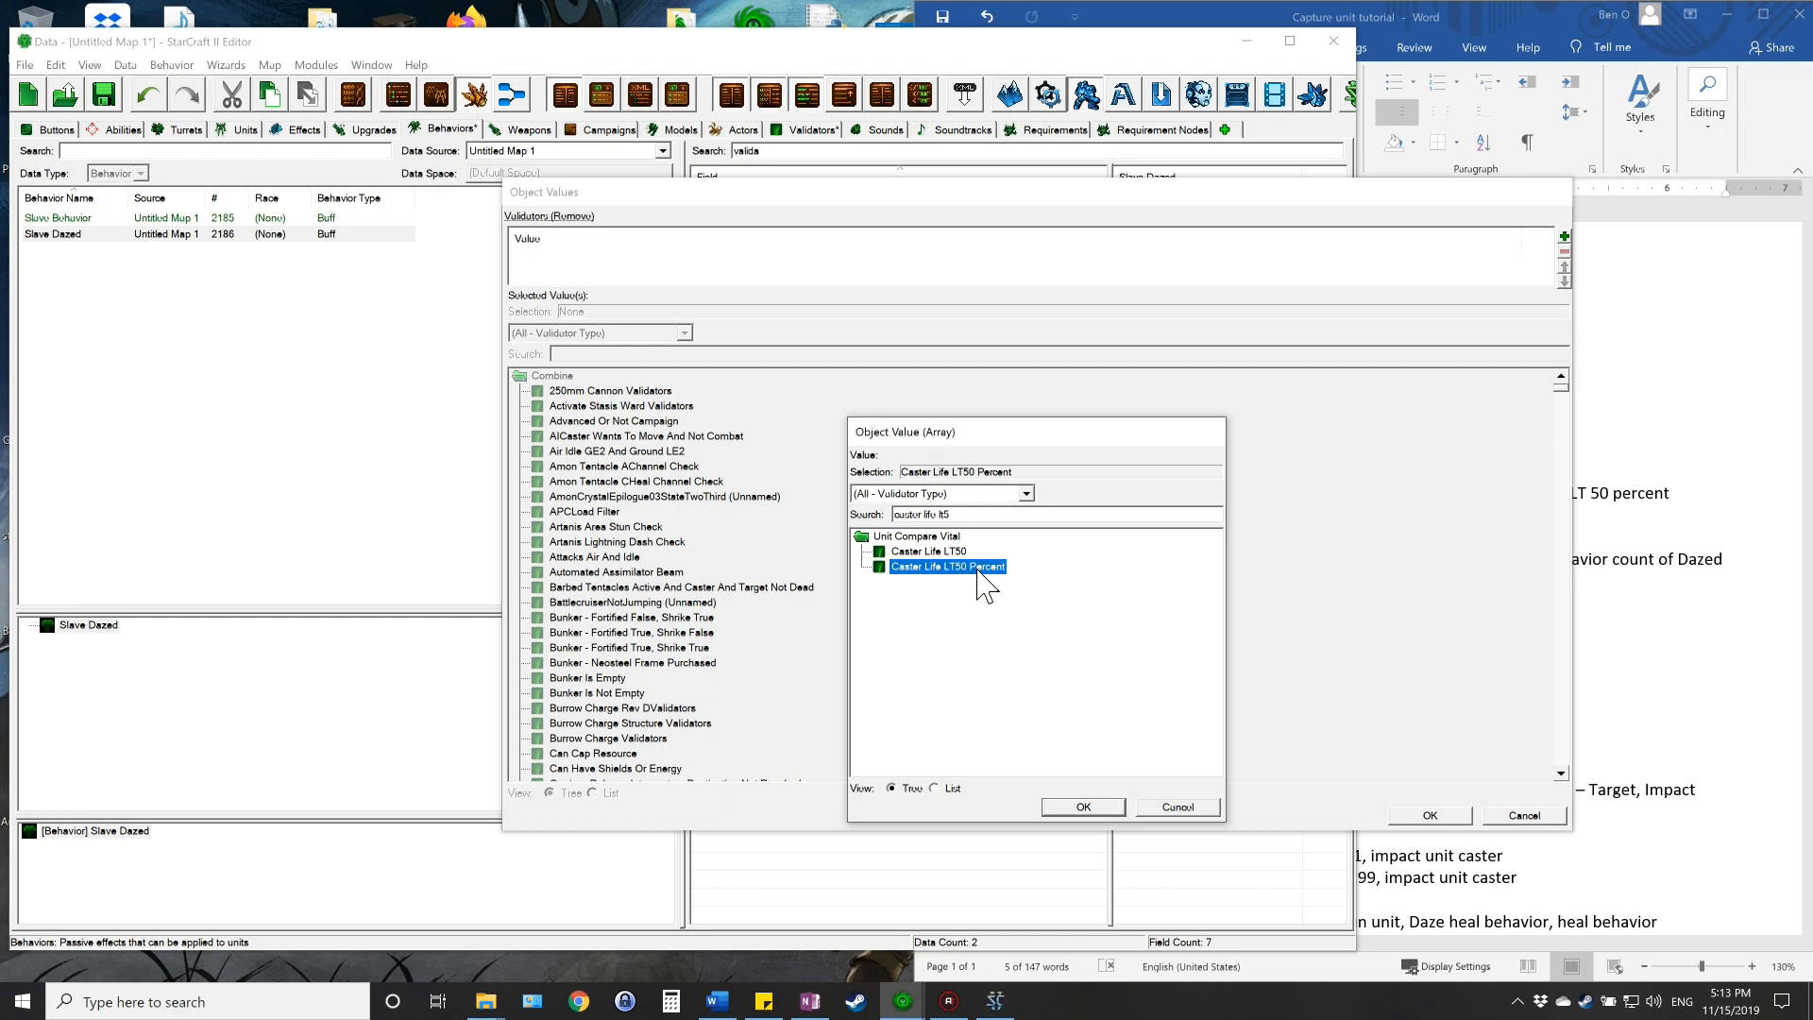
pyautogui.click(1084, 808)
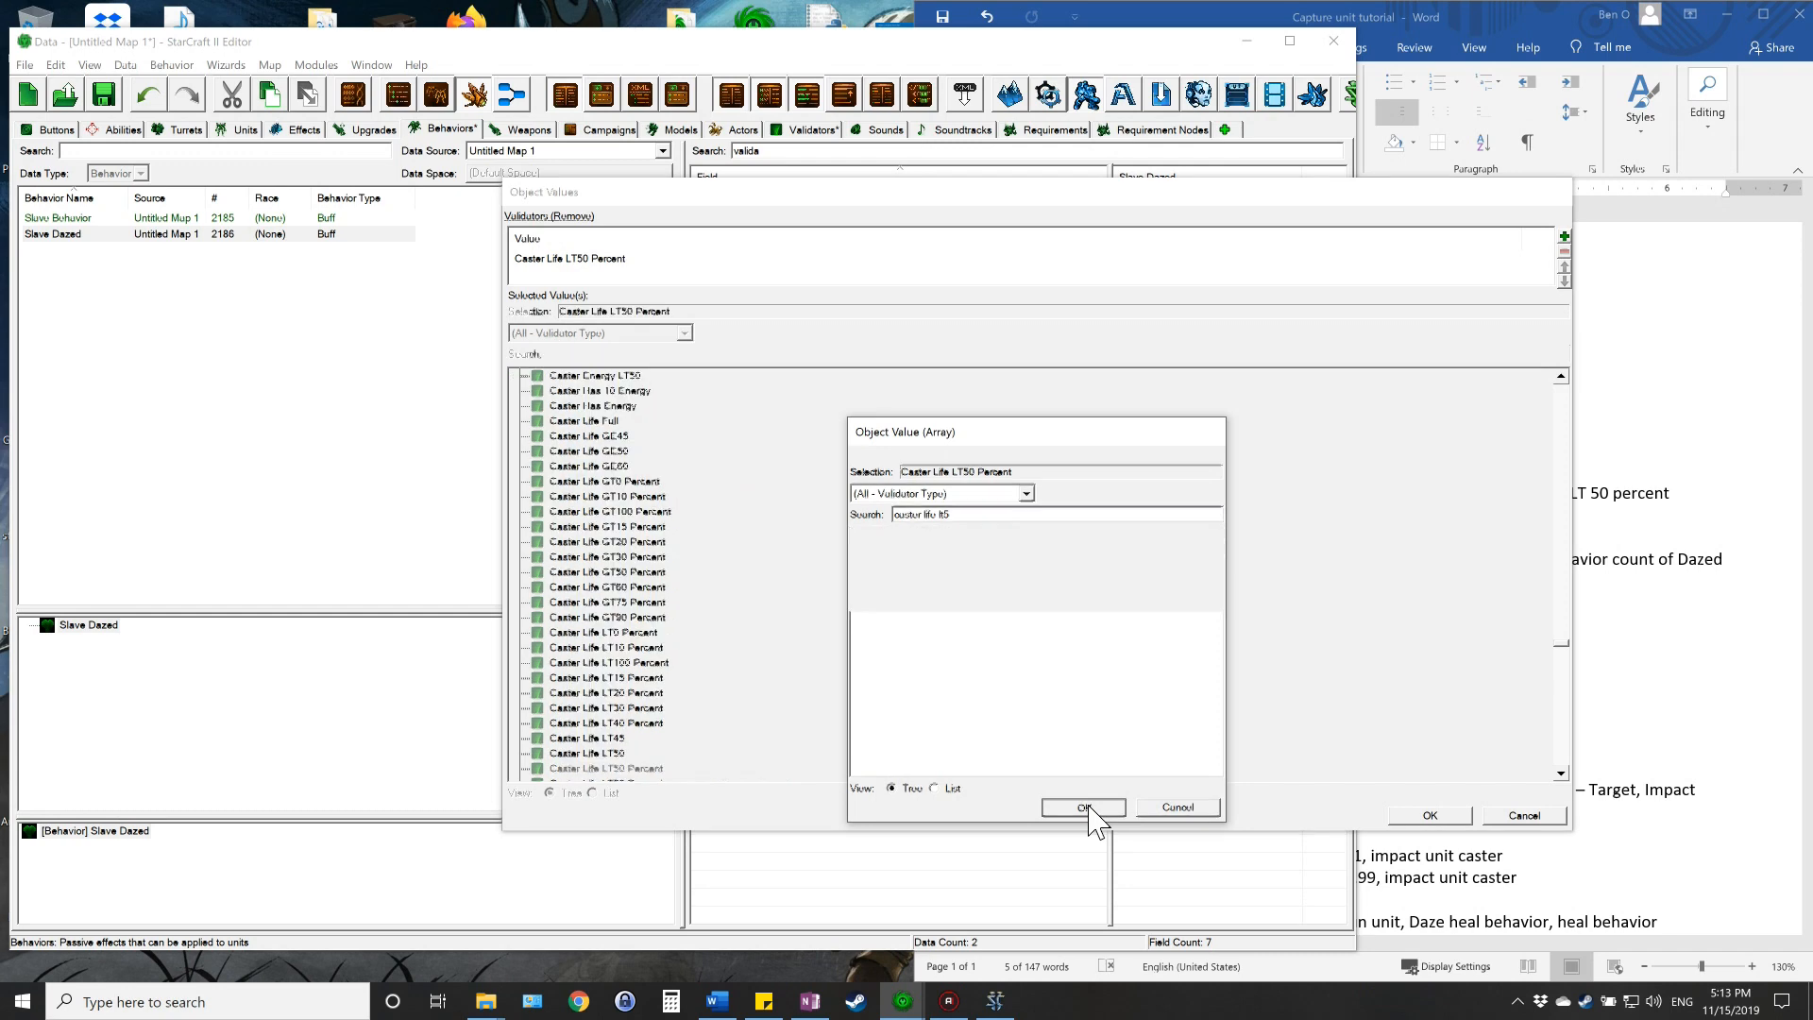
pyautogui.click(1428, 814)
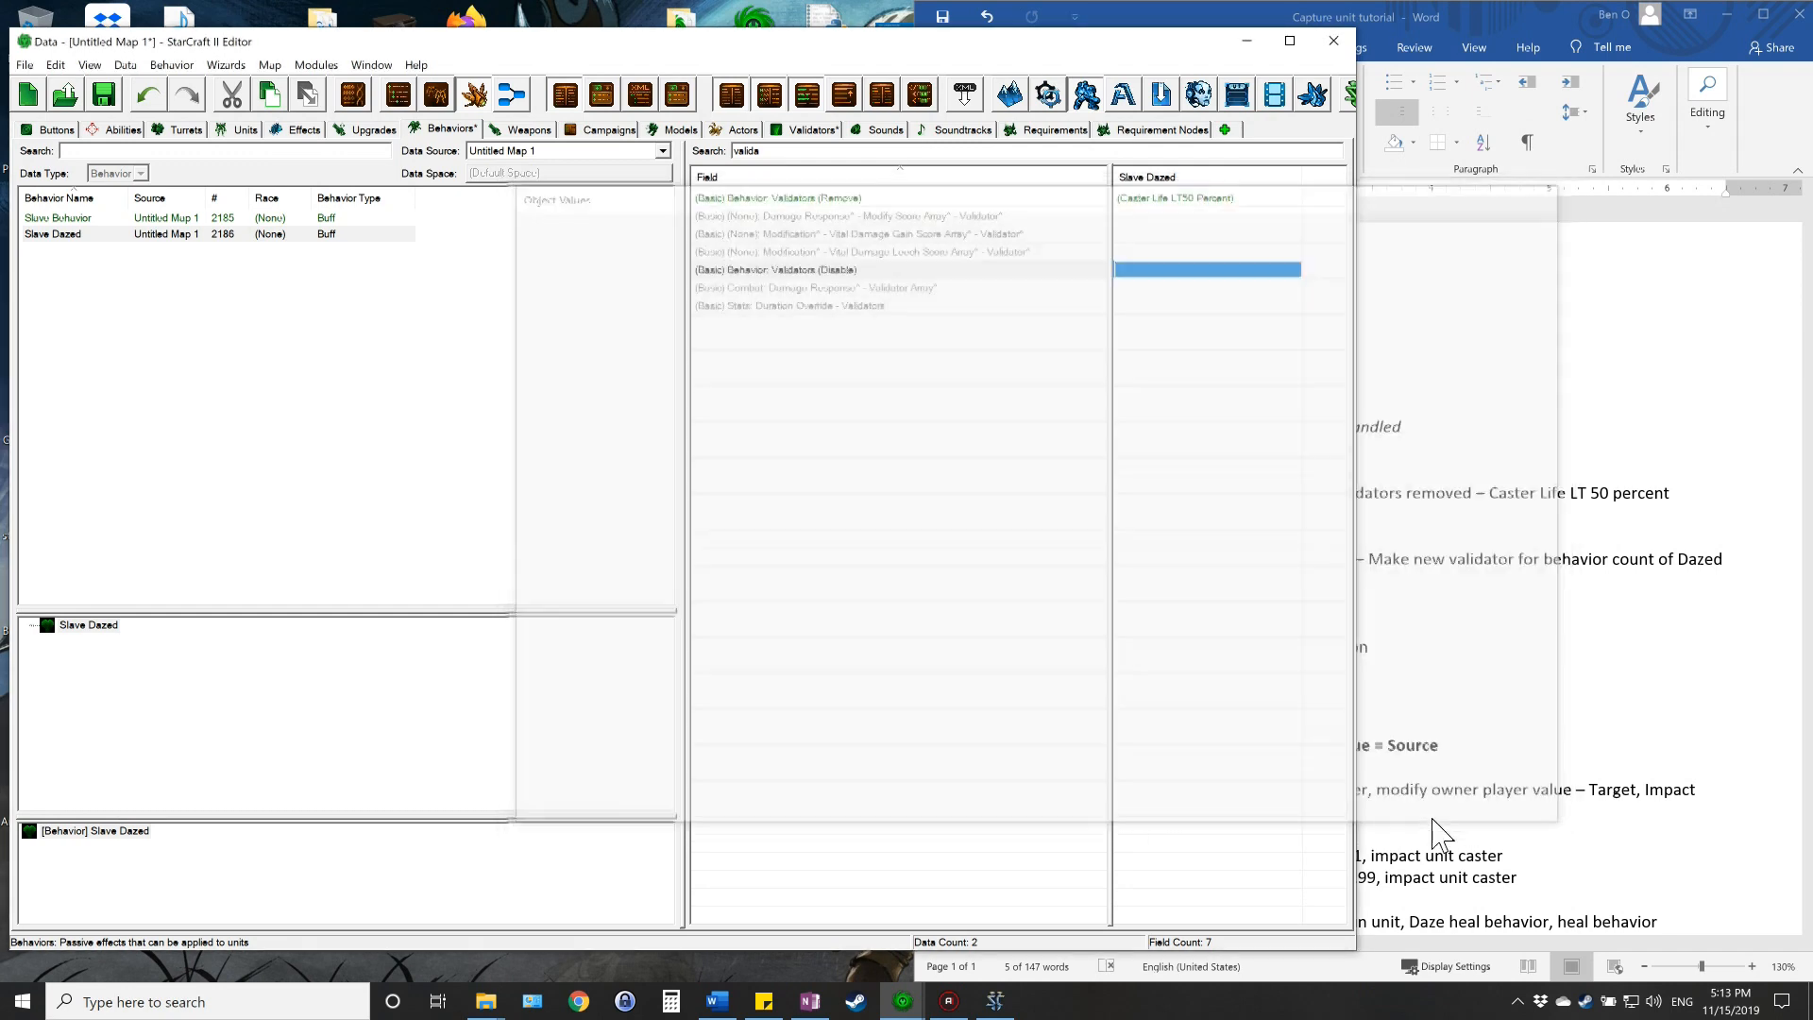
pyautogui.moveTo(776, 149); pyautogui.dragTo(686, 143)
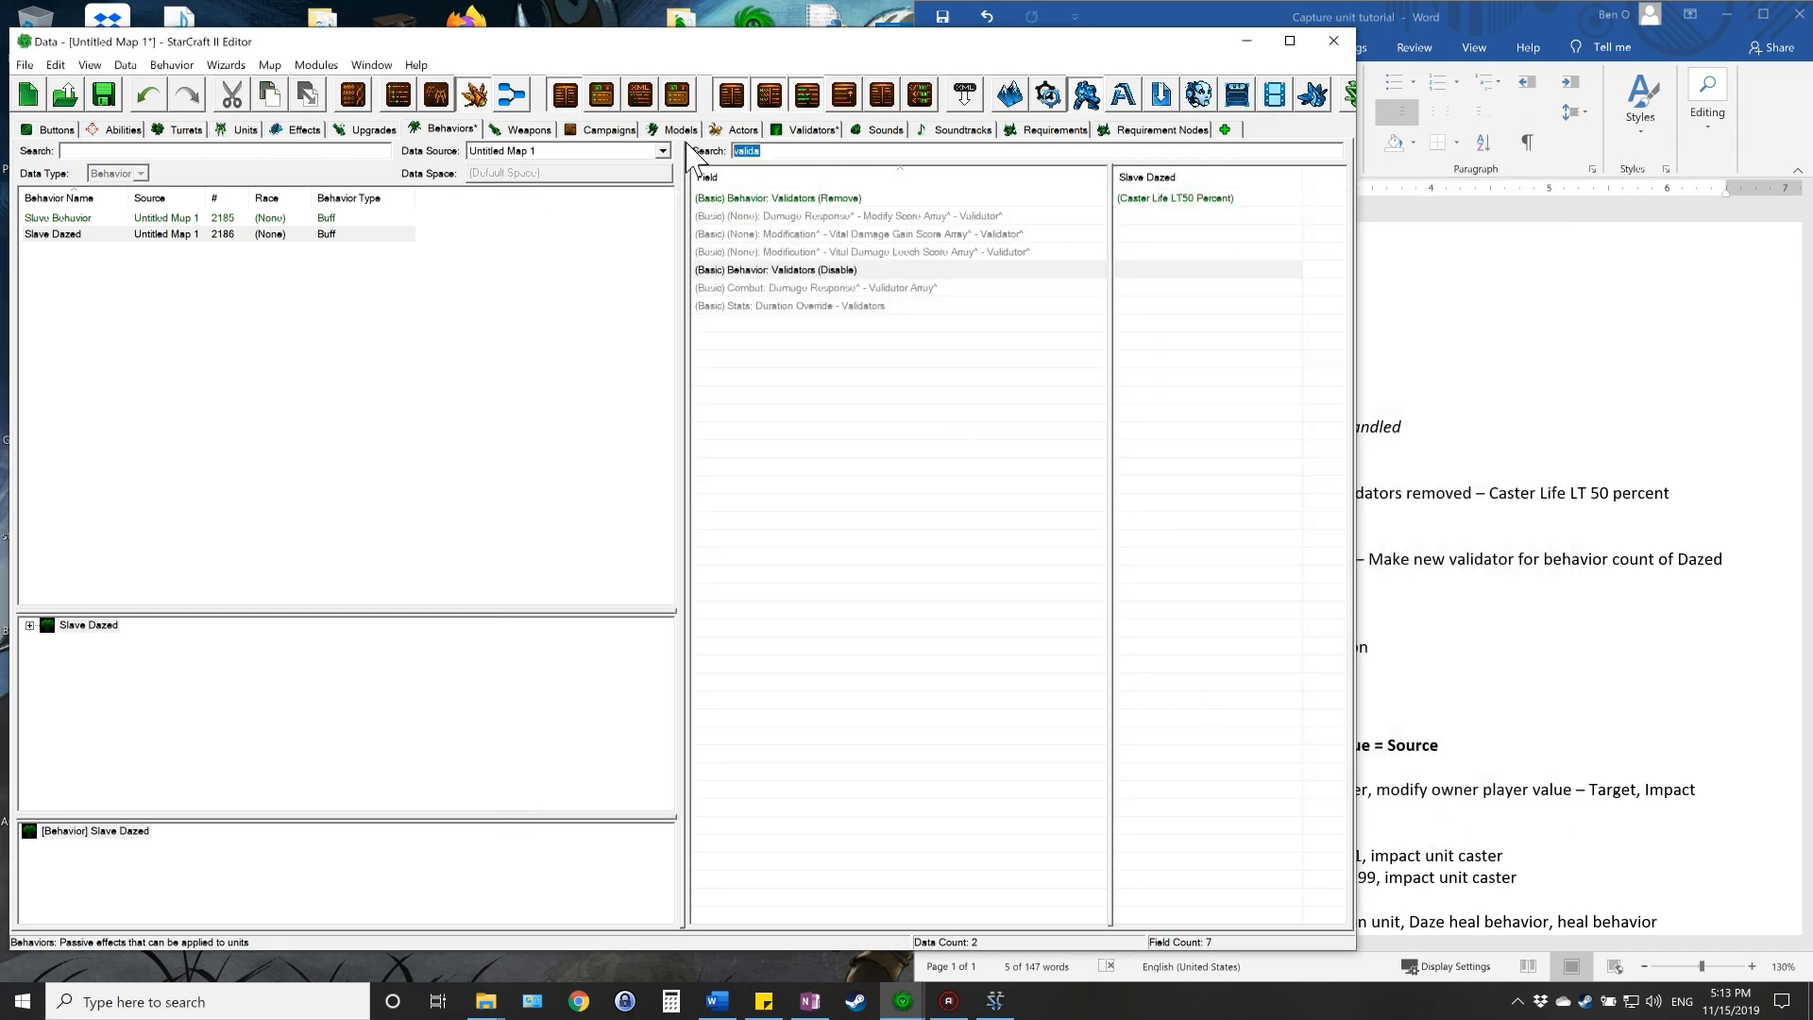
pyautogui.press('BackSpace')
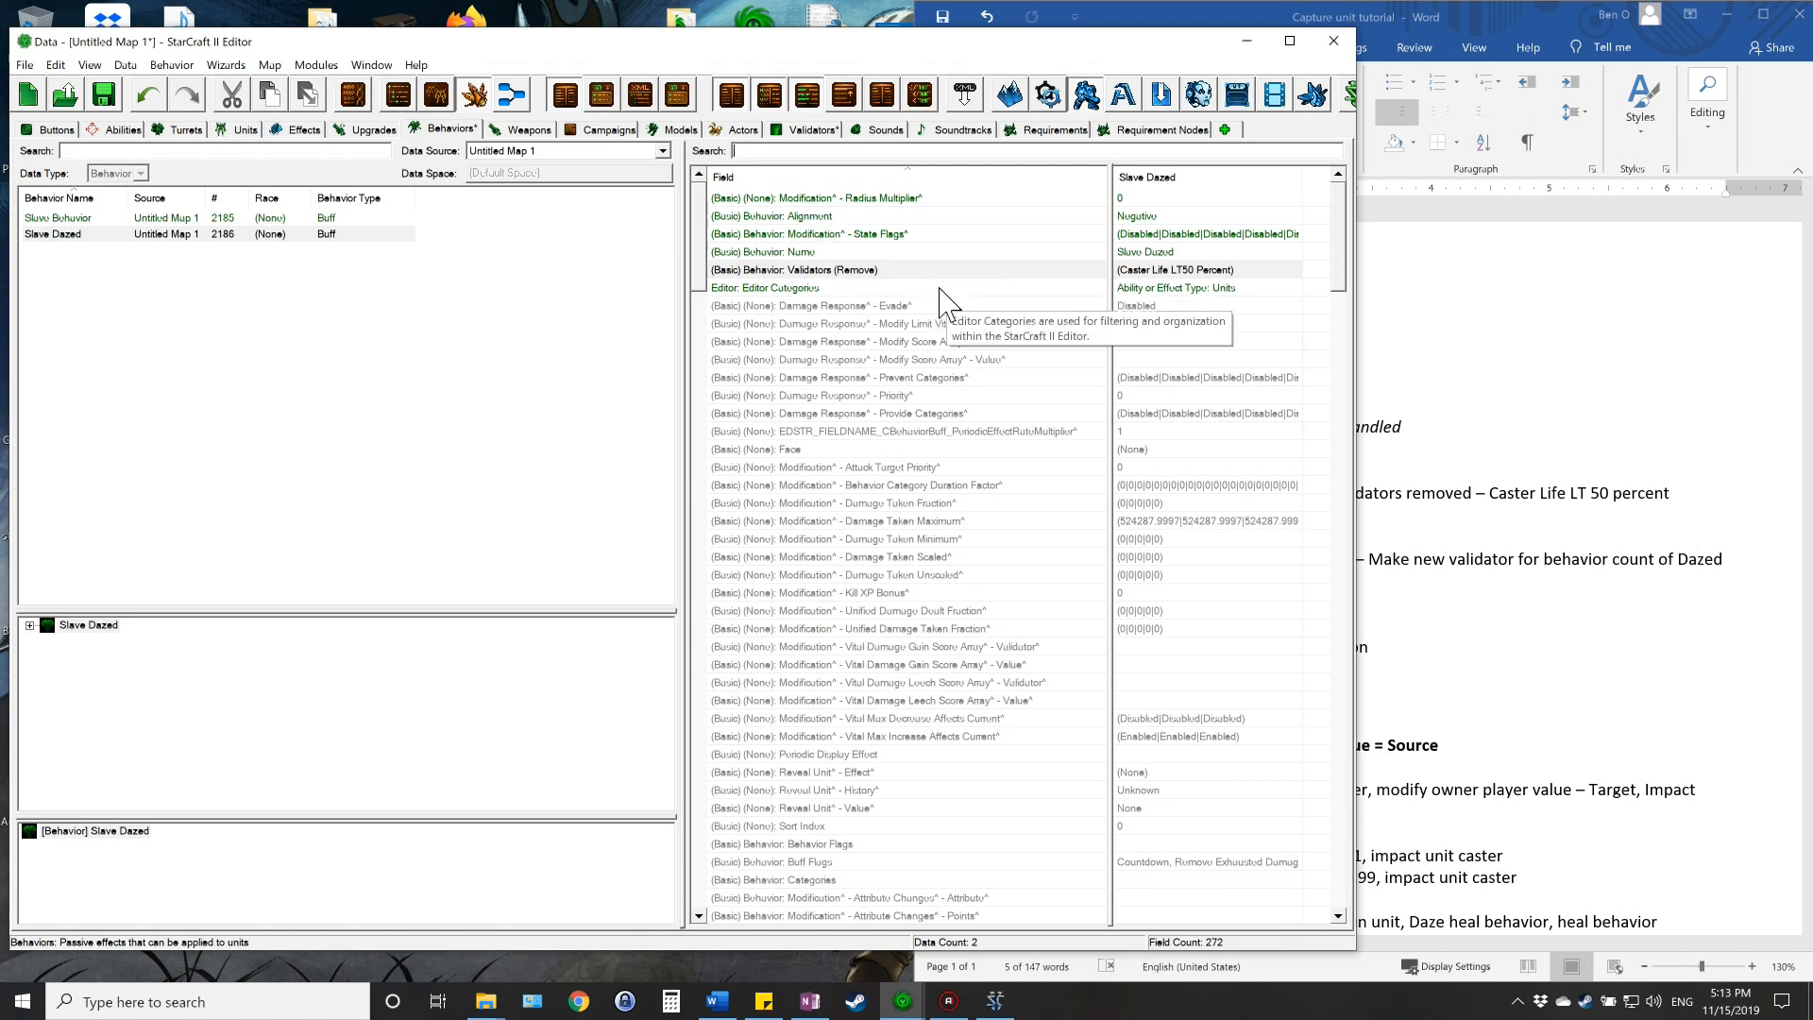
# - Switch to Word and review the notes for the Slave HOT and Slave Hot Cooldown behaviors
pyautogui.click(1539, 28)
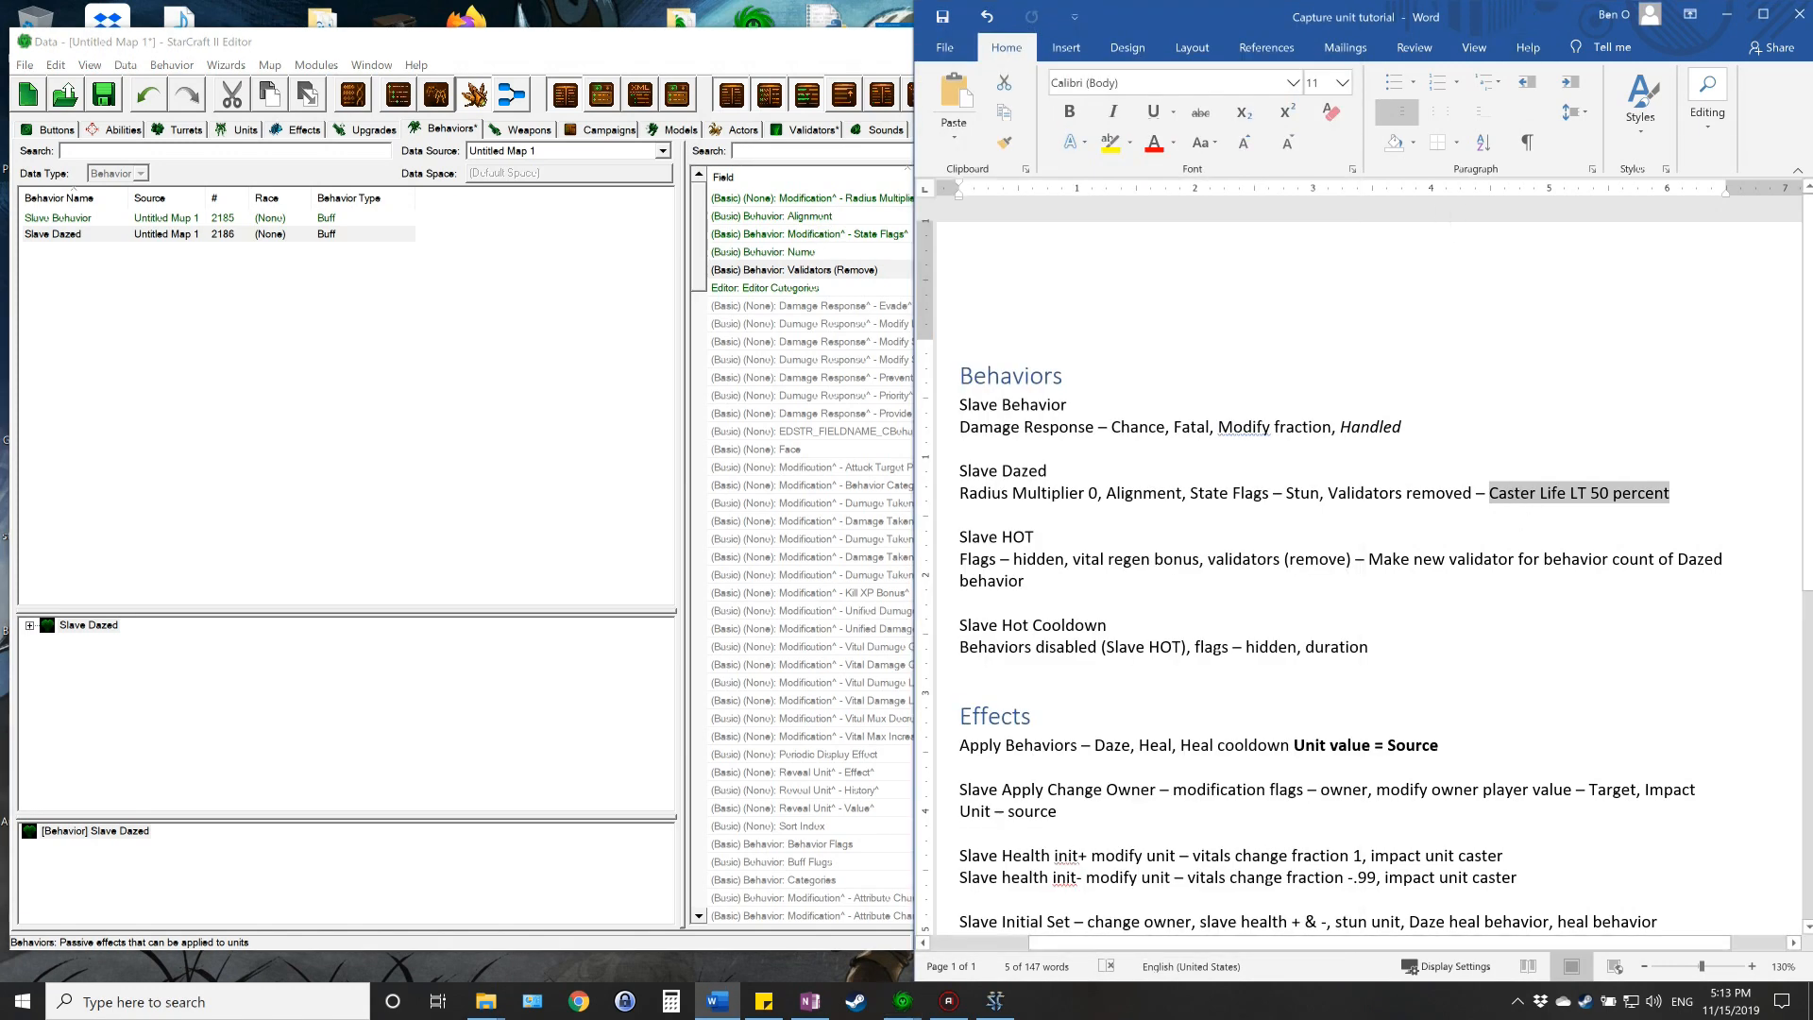
pyautogui.click(1035, 537)
pyautogui.scroll(-2, 1368, 567)
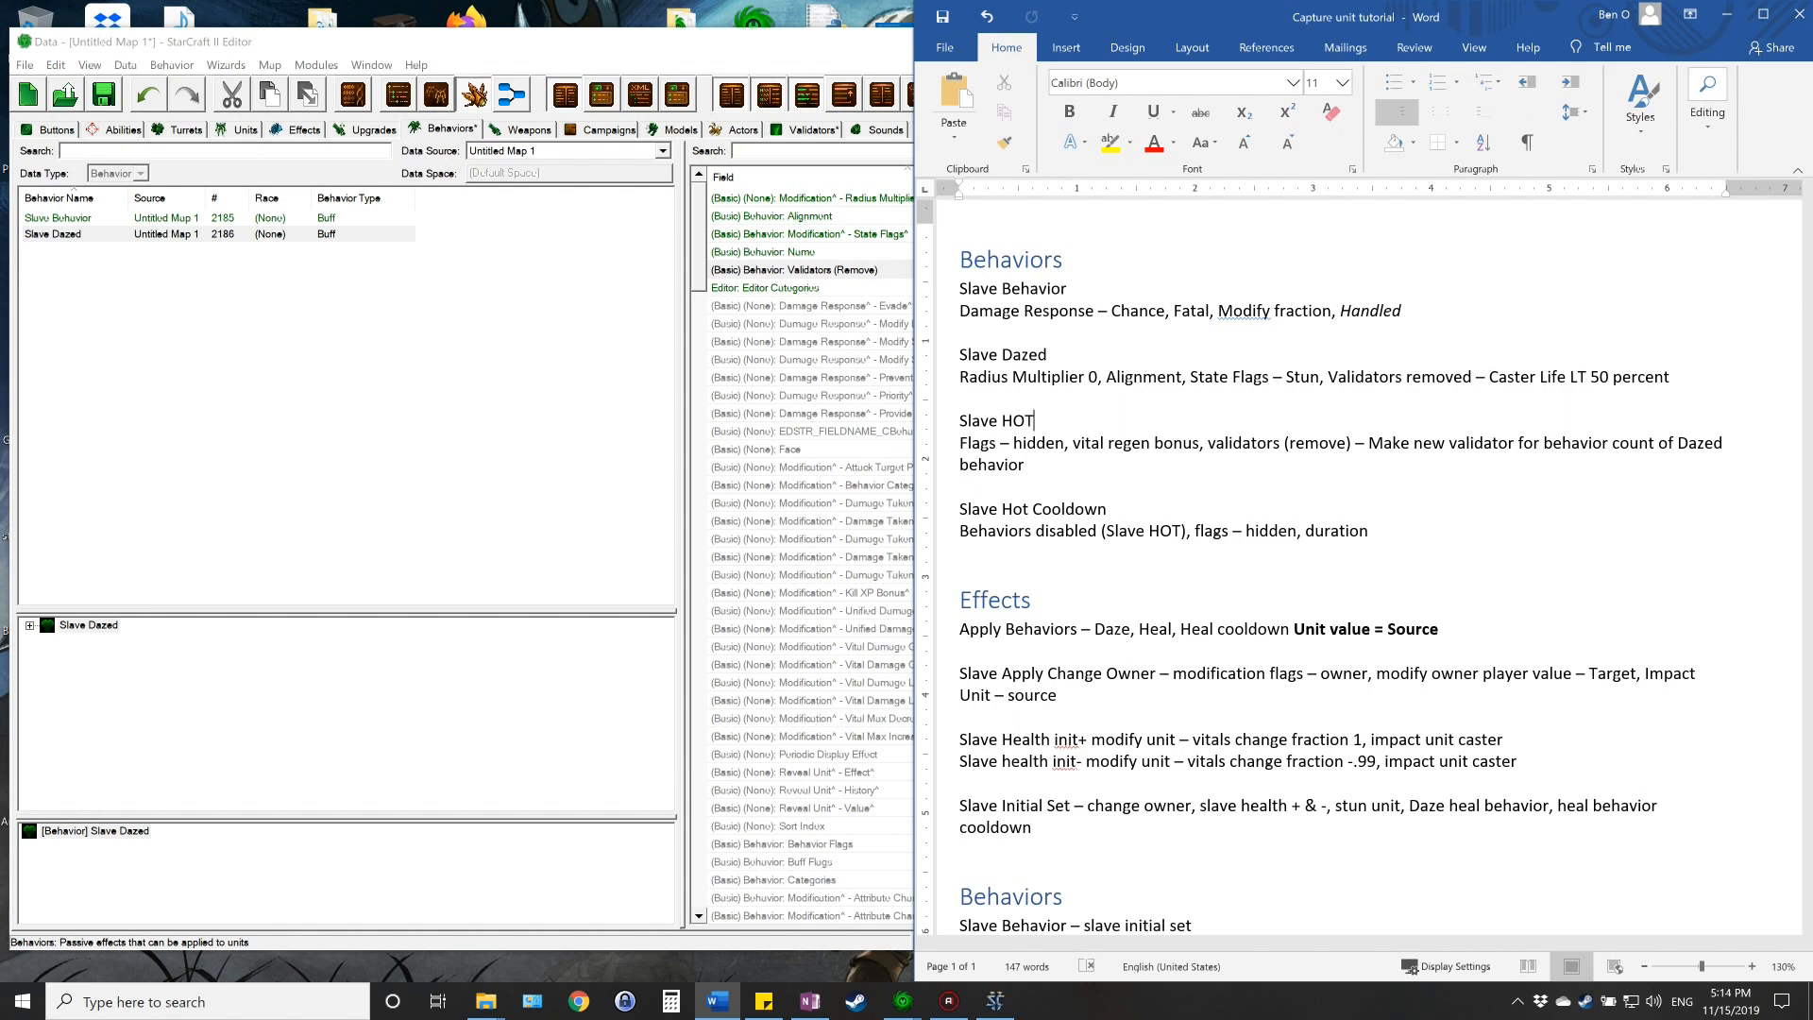
pyautogui.moveTo(960, 510); pyautogui.dragTo(1117, 510)
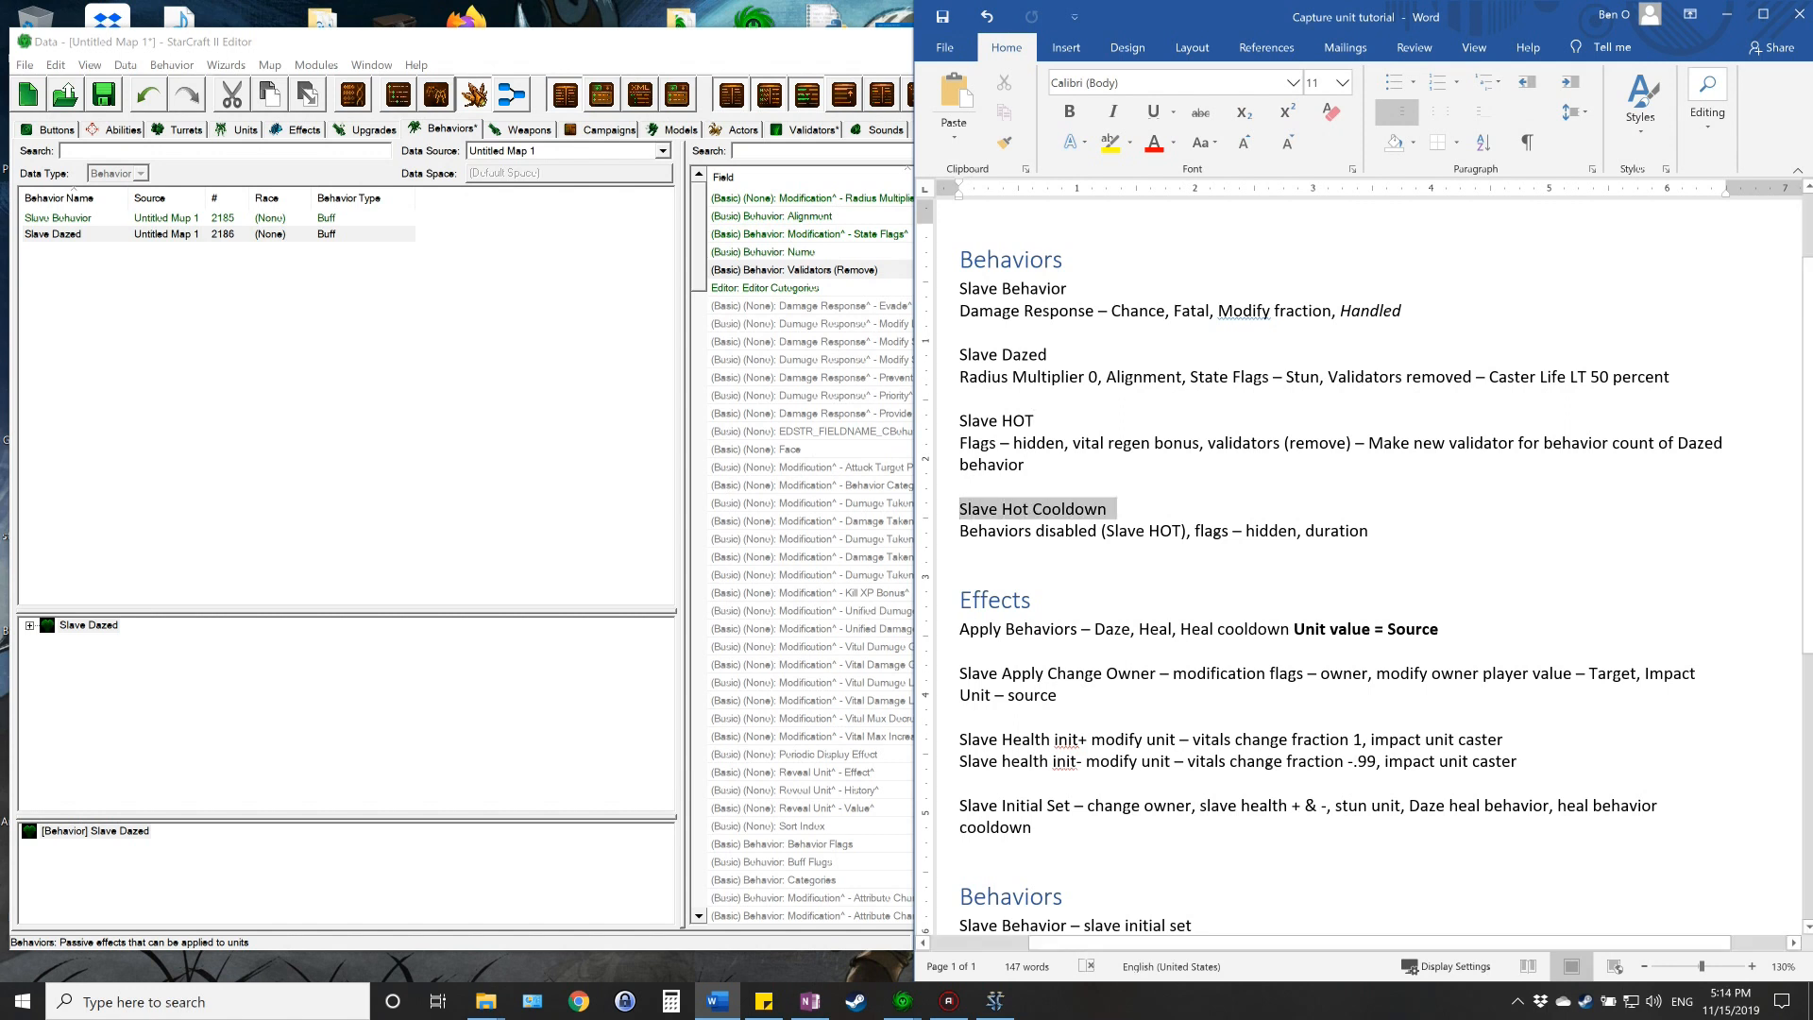
pyautogui.click(1115, 513)
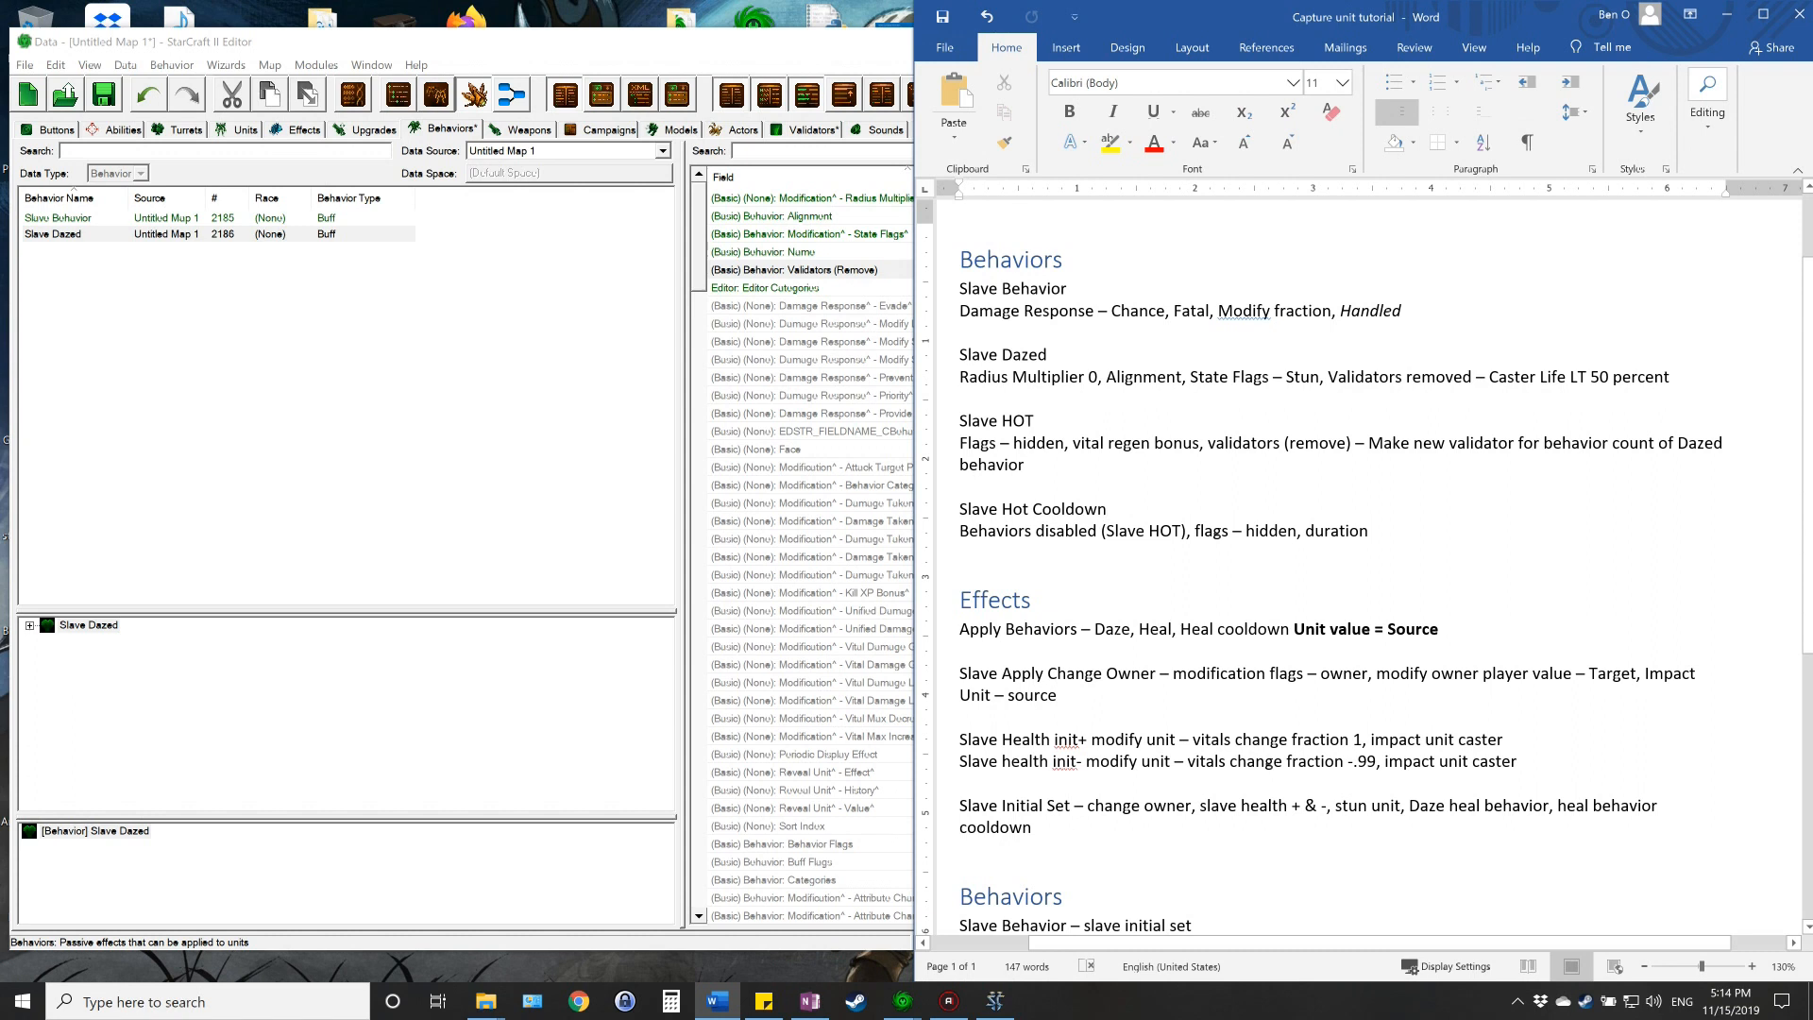
pyautogui.moveTo(1036, 422); pyautogui.dragTo(961, 421)
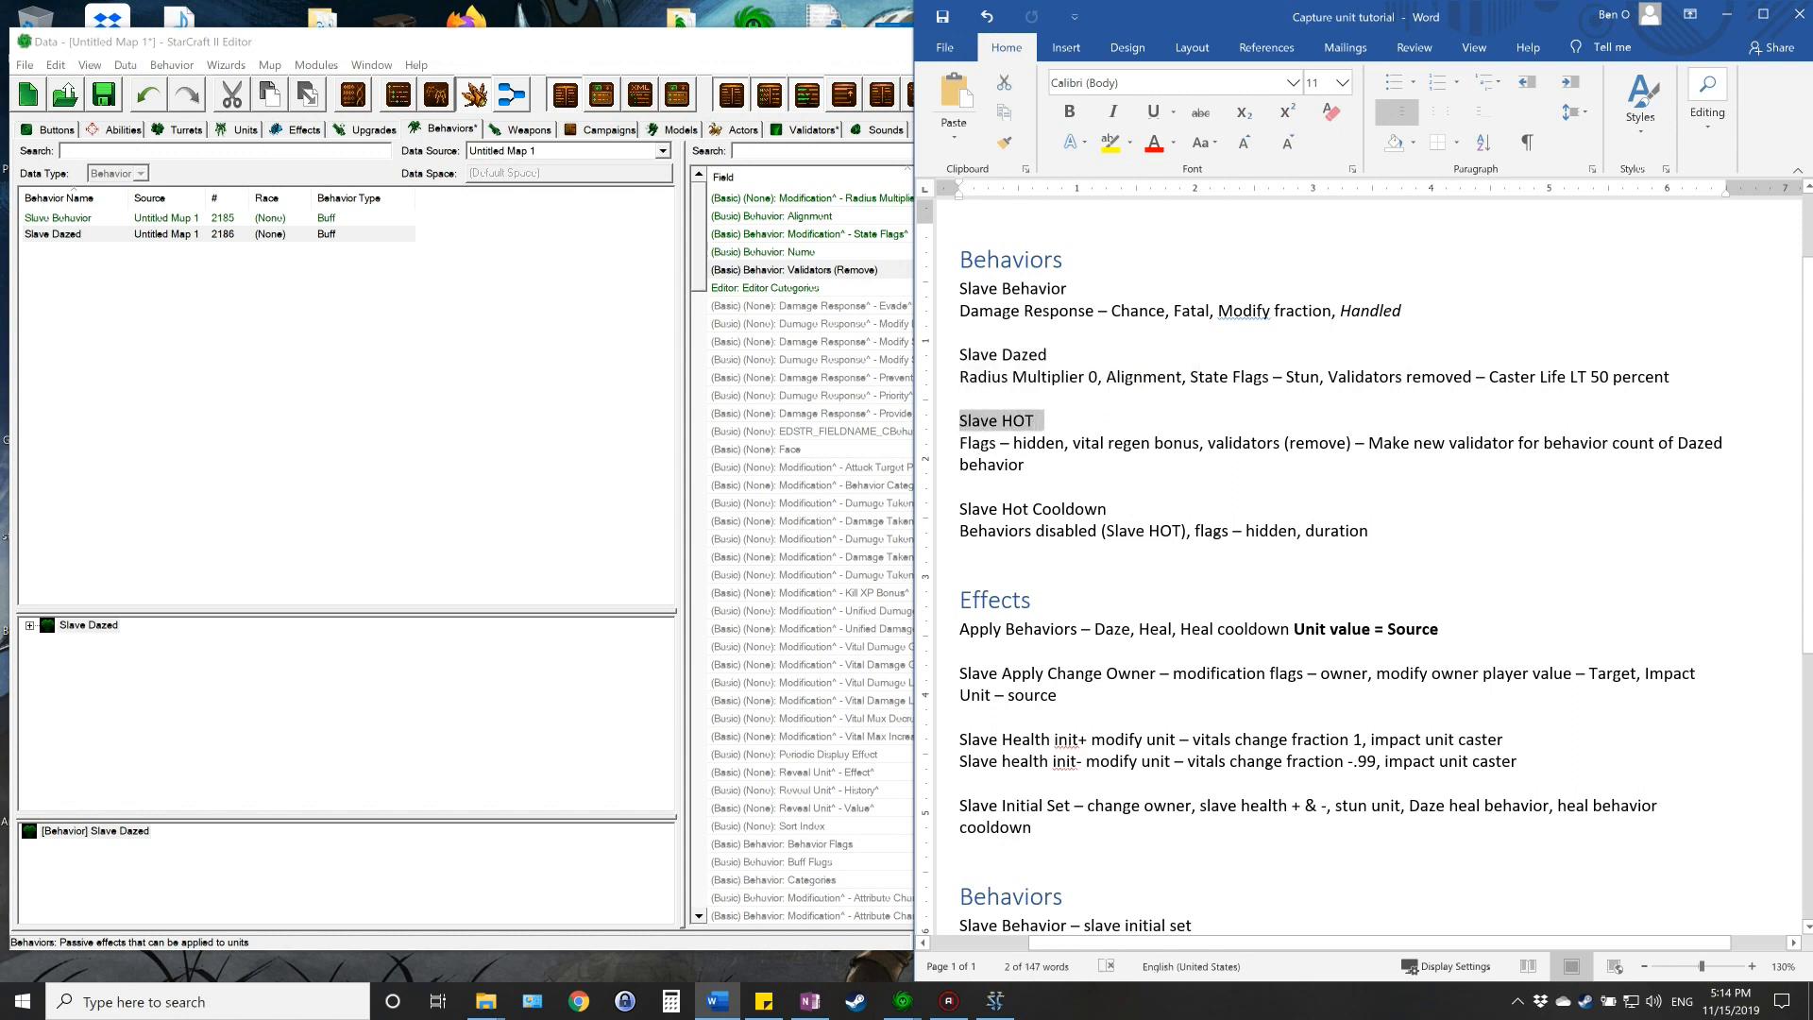
pyautogui.click(1114, 510)
pyautogui.moveTo(1114, 510); pyautogui.dragTo(961, 510)
pyautogui.click(1160, 515)
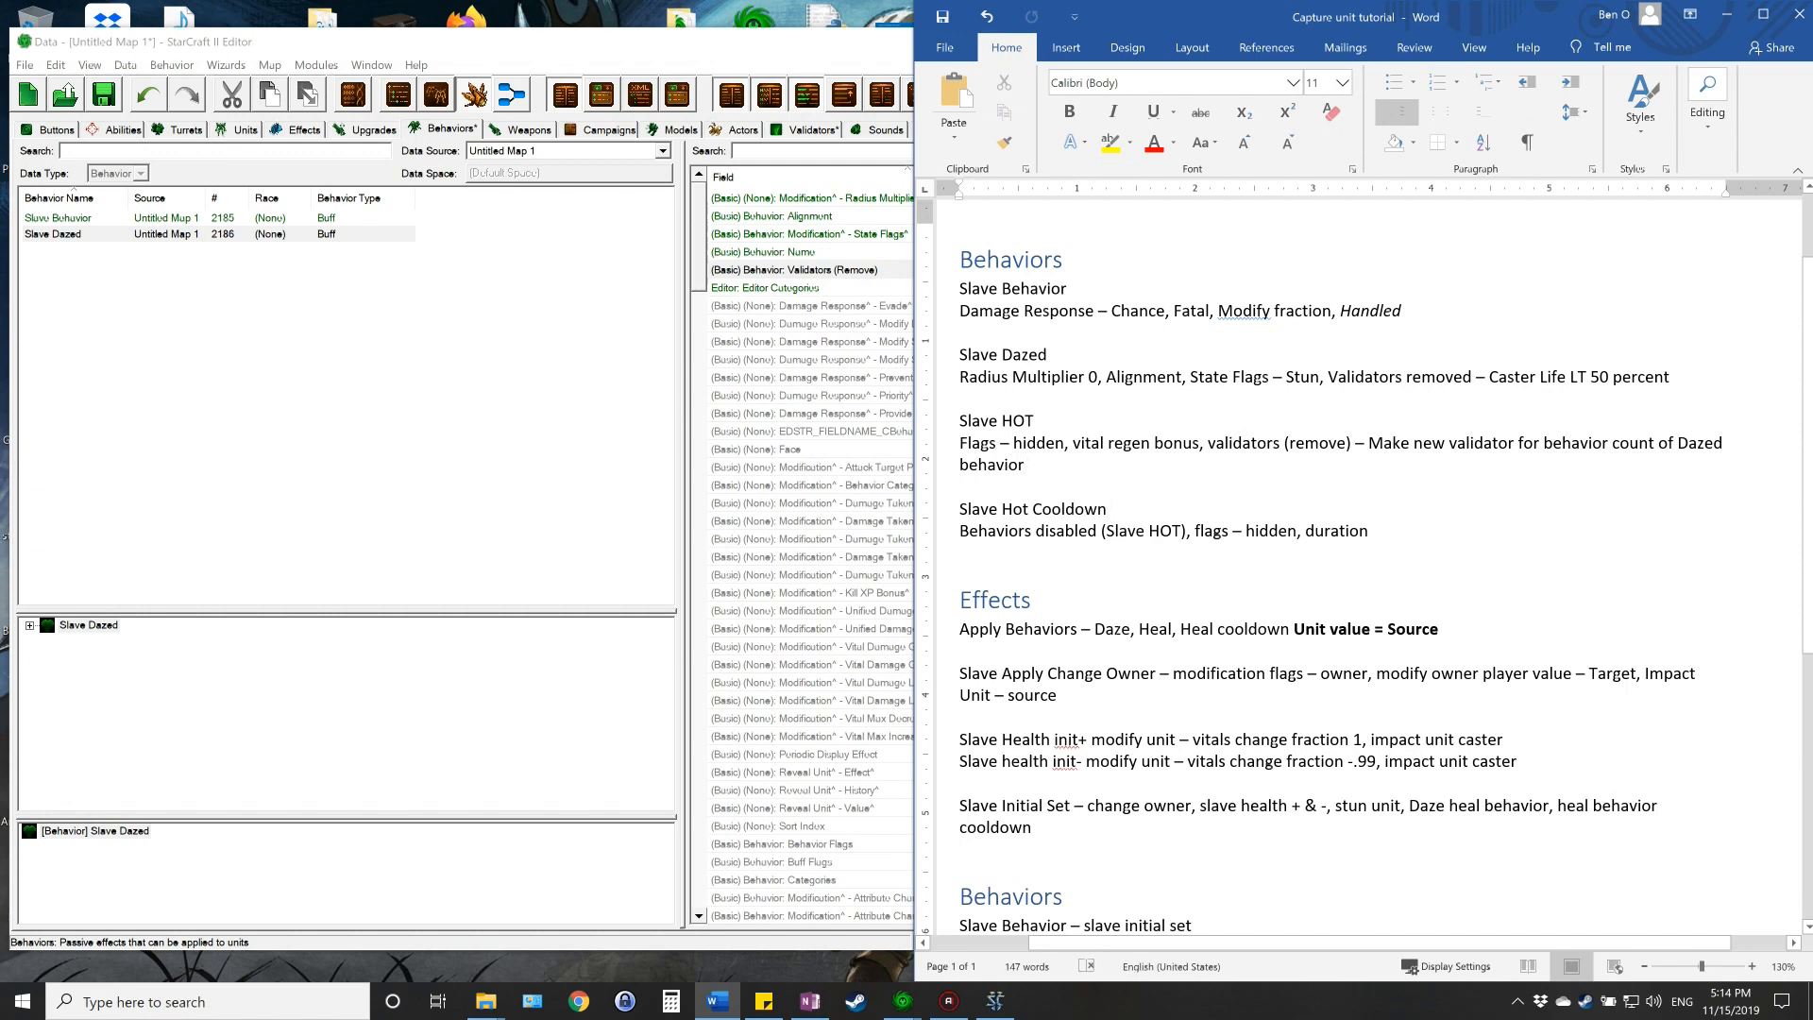
# - In the StarCraft II Editor, create a Buff behavior named Slave HOT with the suggested ID
pyautogui.rightClick(133, 303)
pyautogui.click(182, 316)
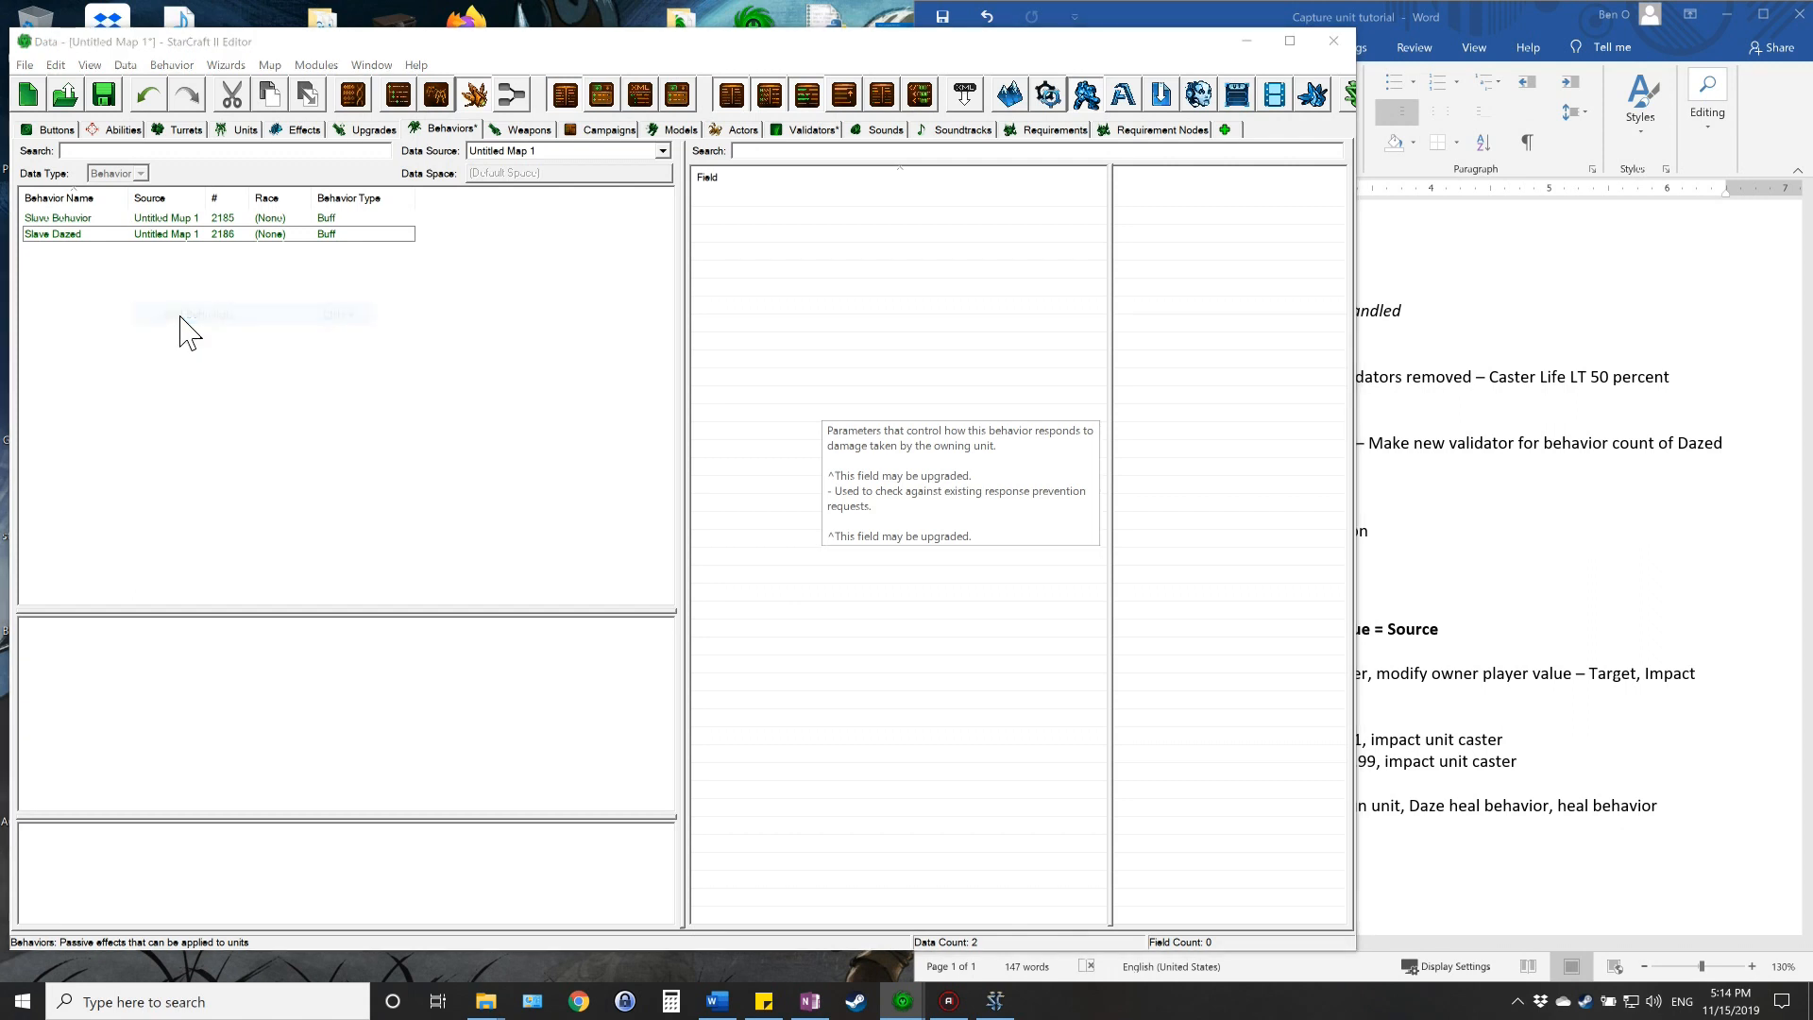
pyautogui.write('Slave HOT')
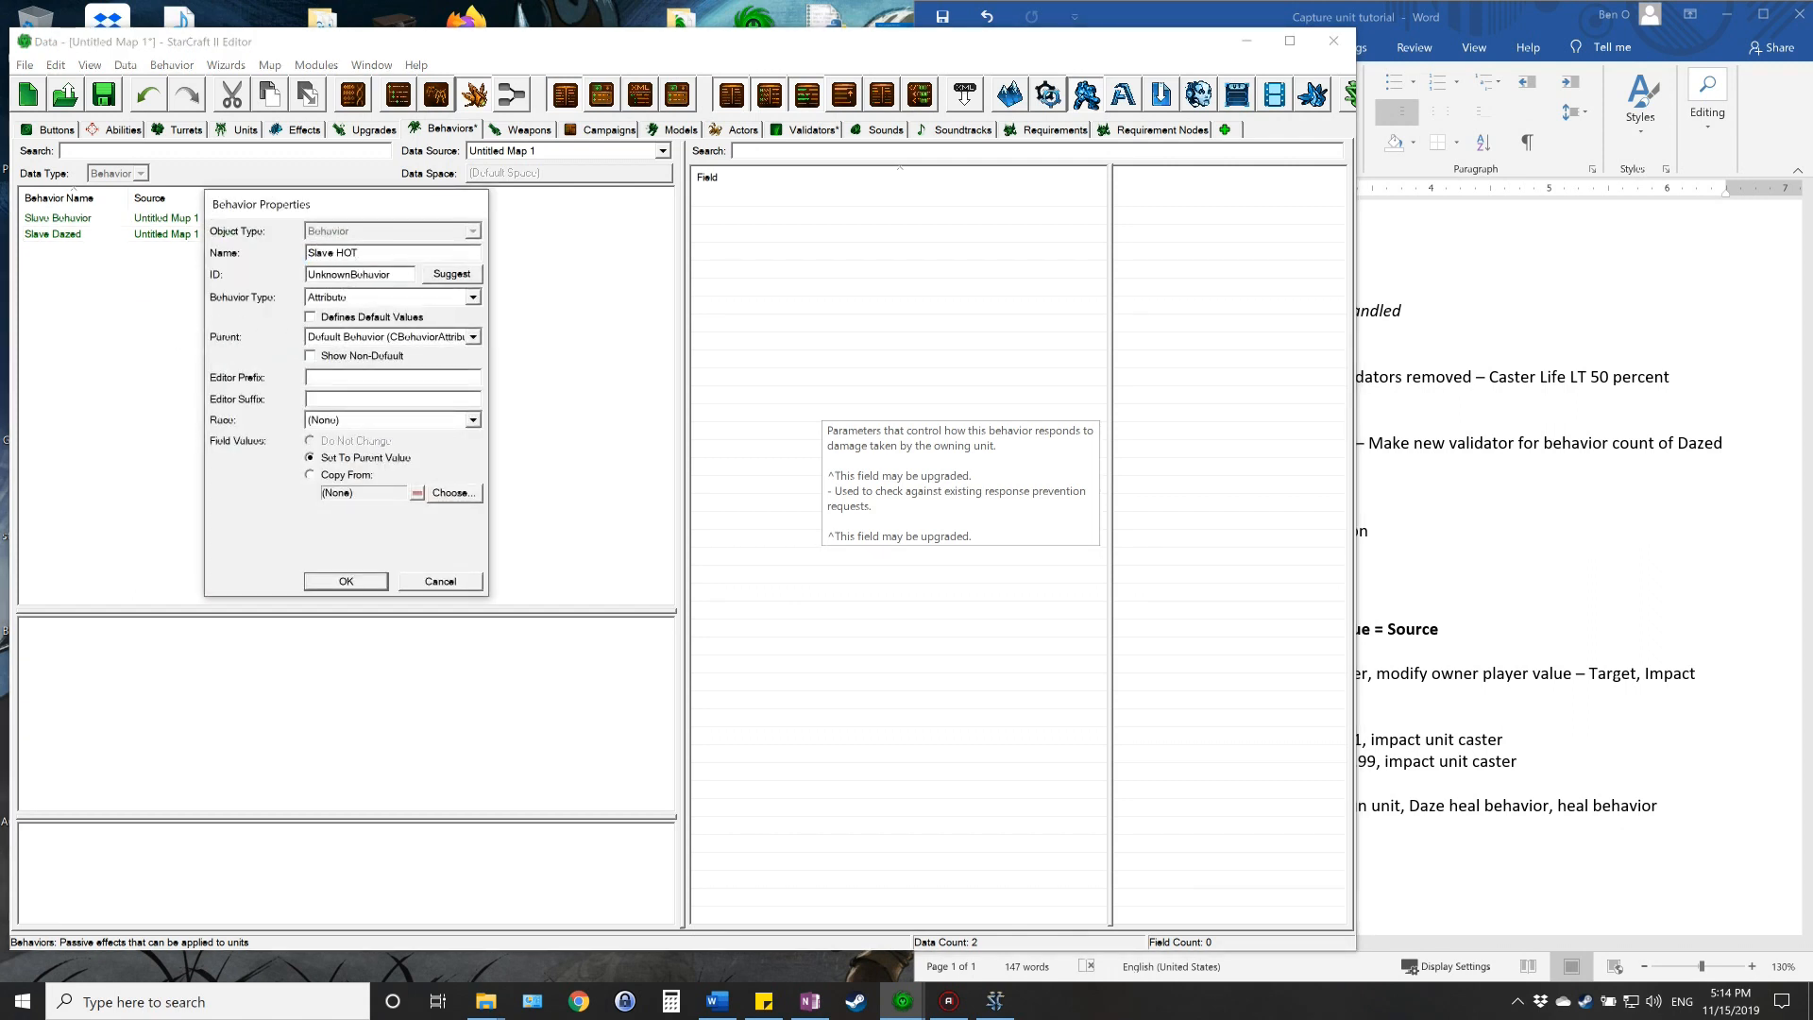
pyautogui.click(452, 273)
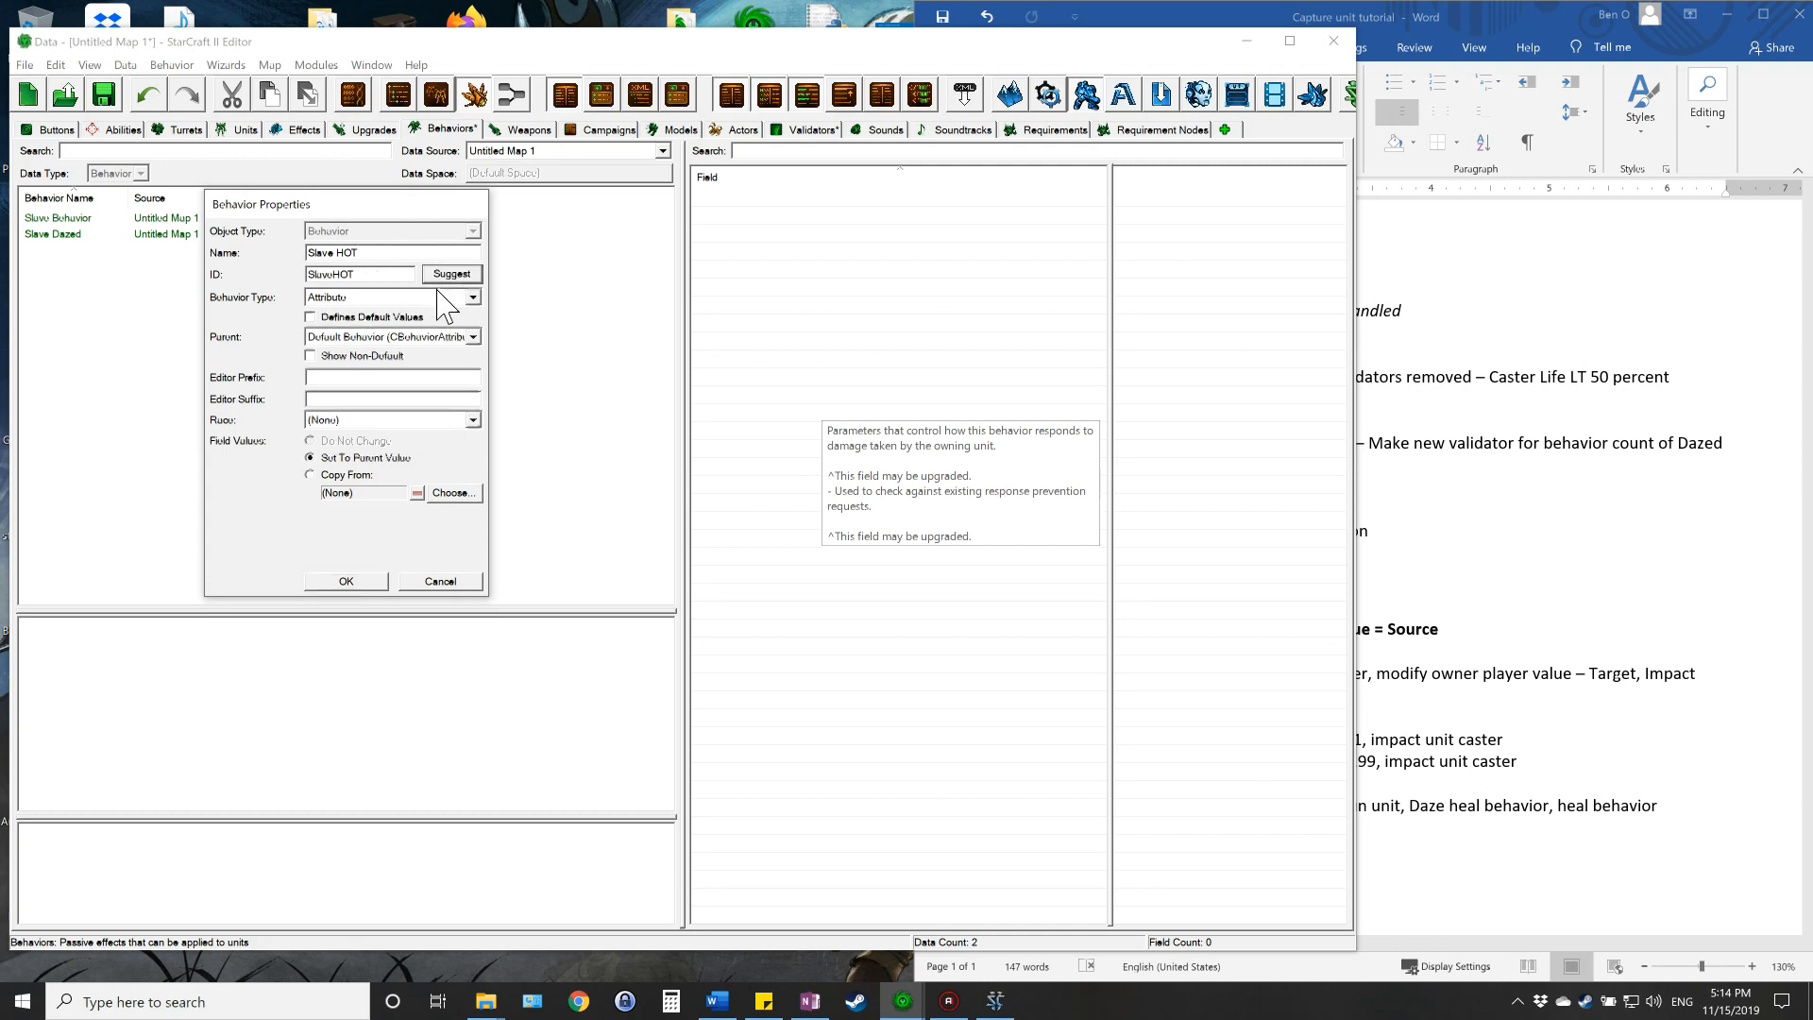
pyautogui.click(440, 297)
pyautogui.click(321, 326)
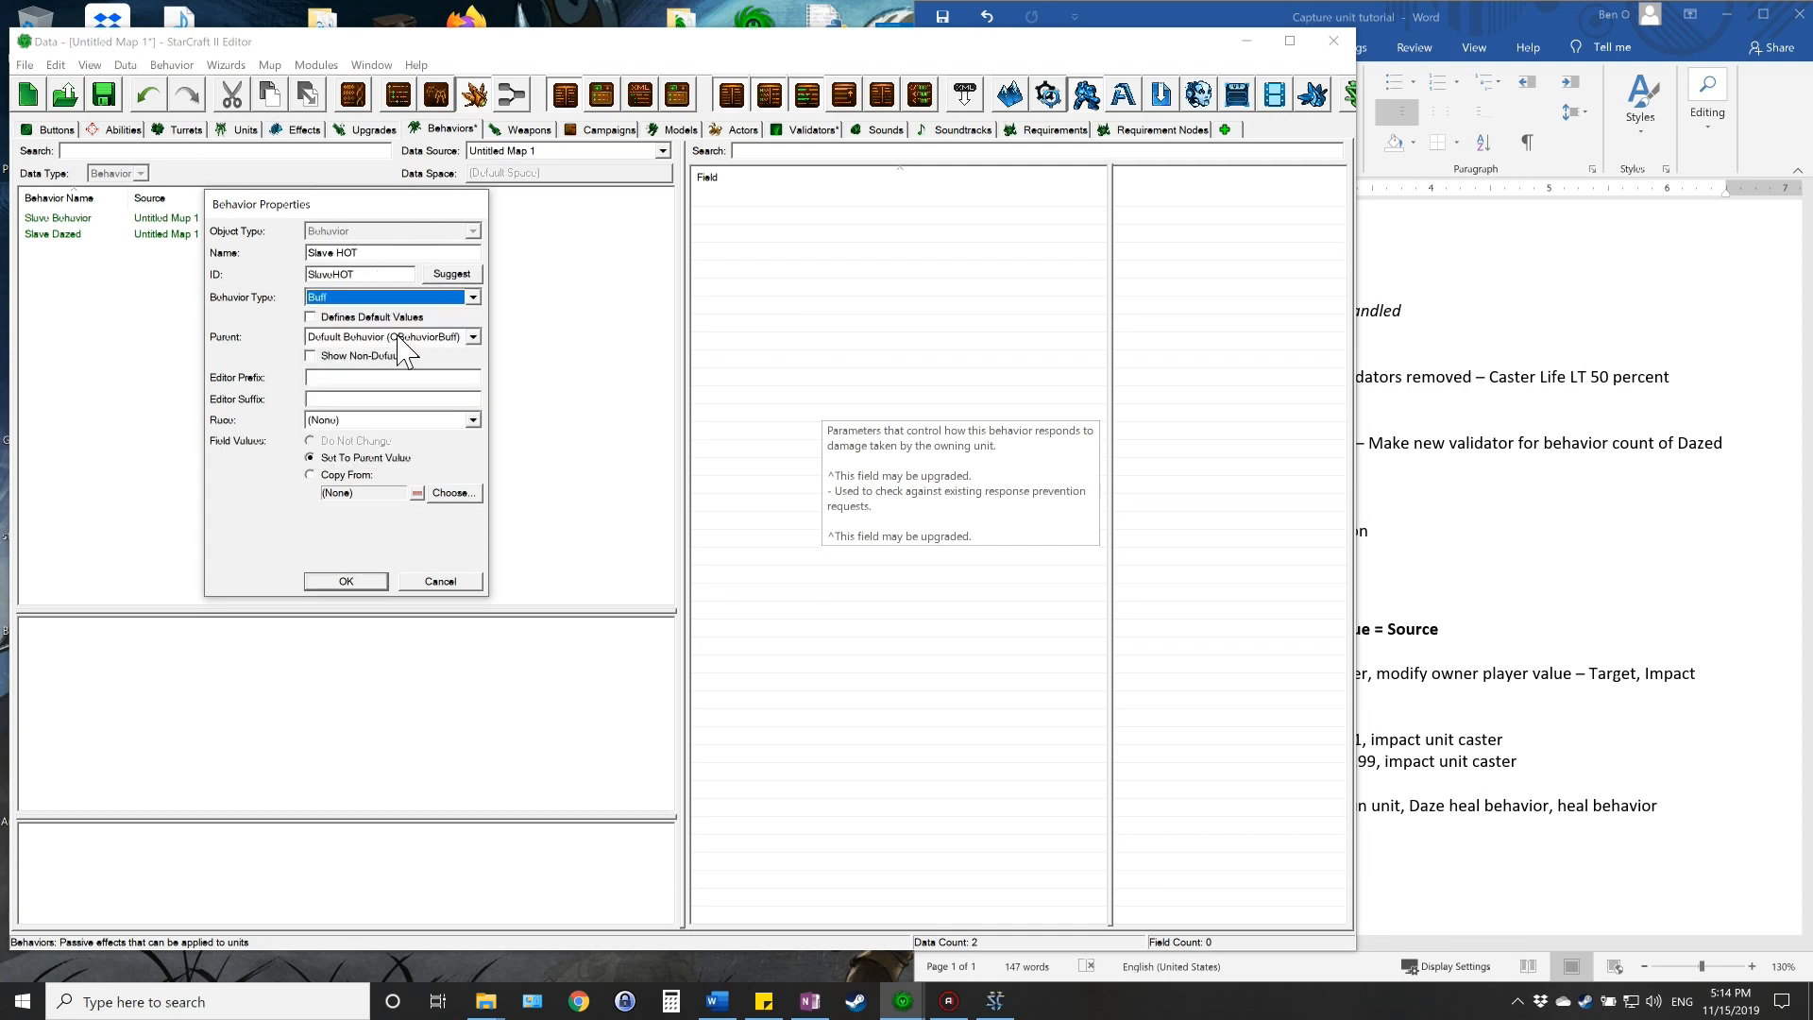
pyautogui.click(360, 584)
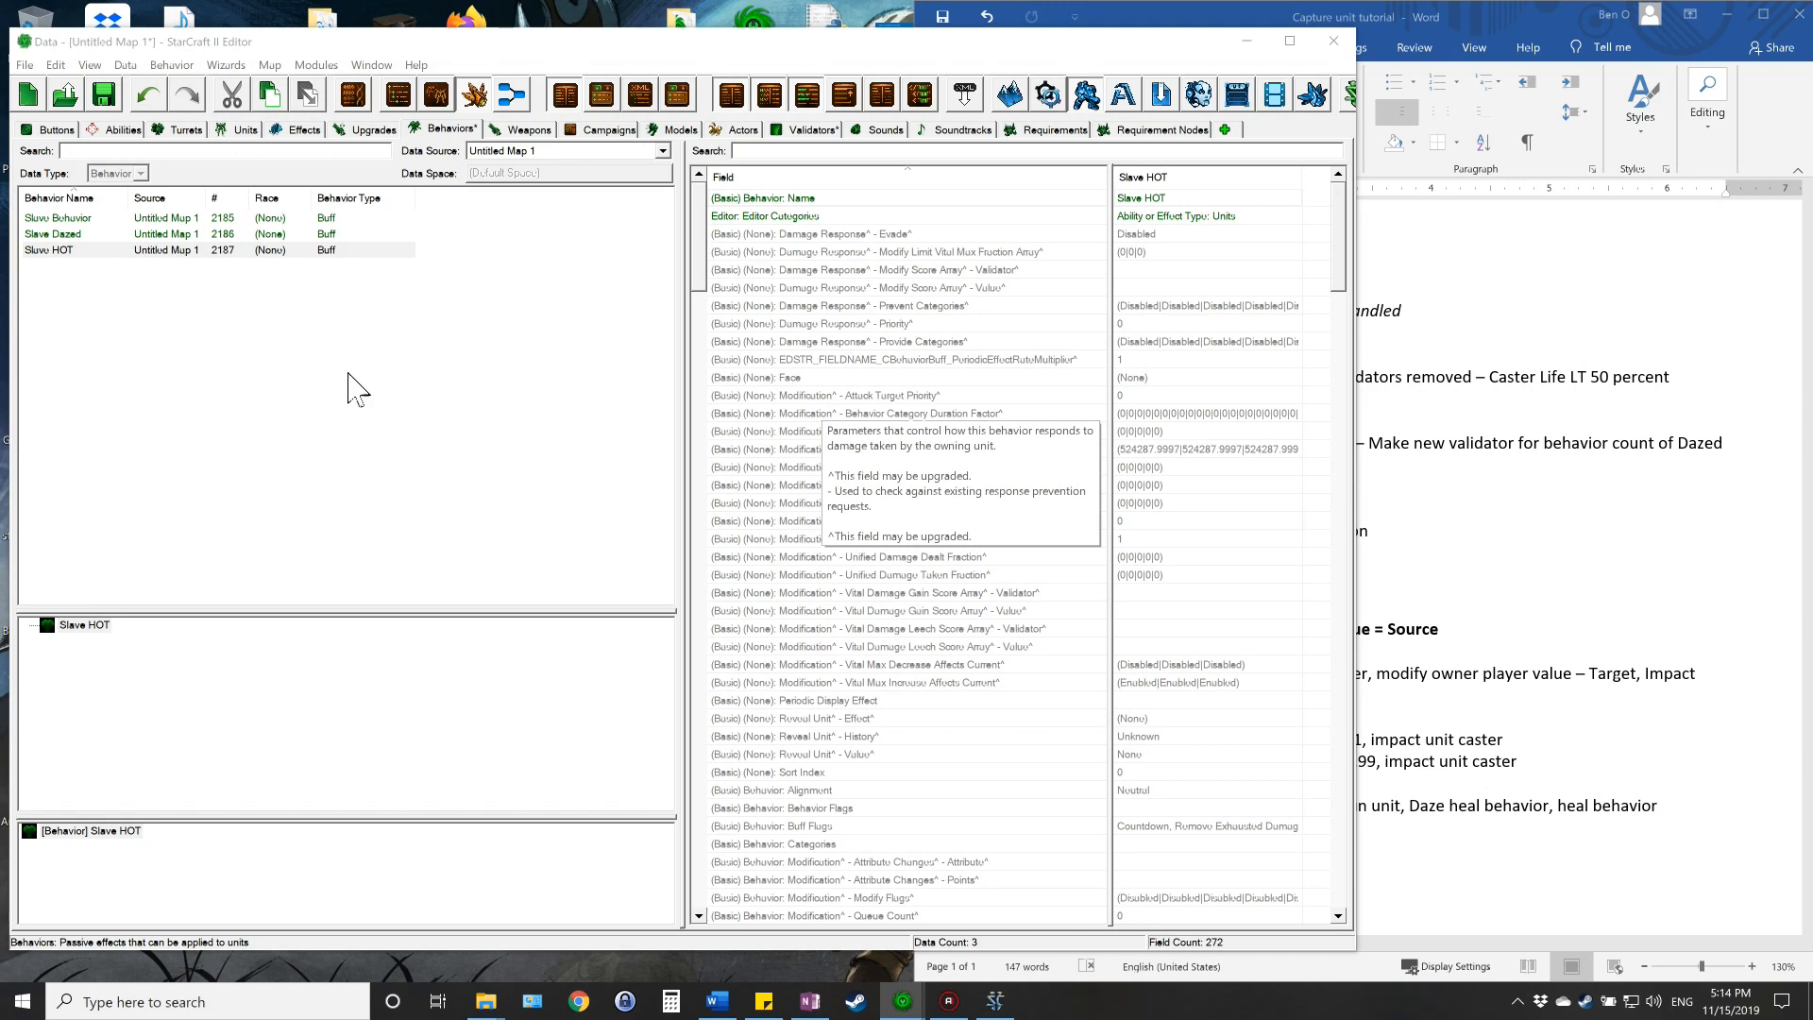
# - Check the Word notes, filter the Slave HOT fields by "flag" and enable Hidden From Default UI in Stats: Flags
pyautogui.click(1496, 17)
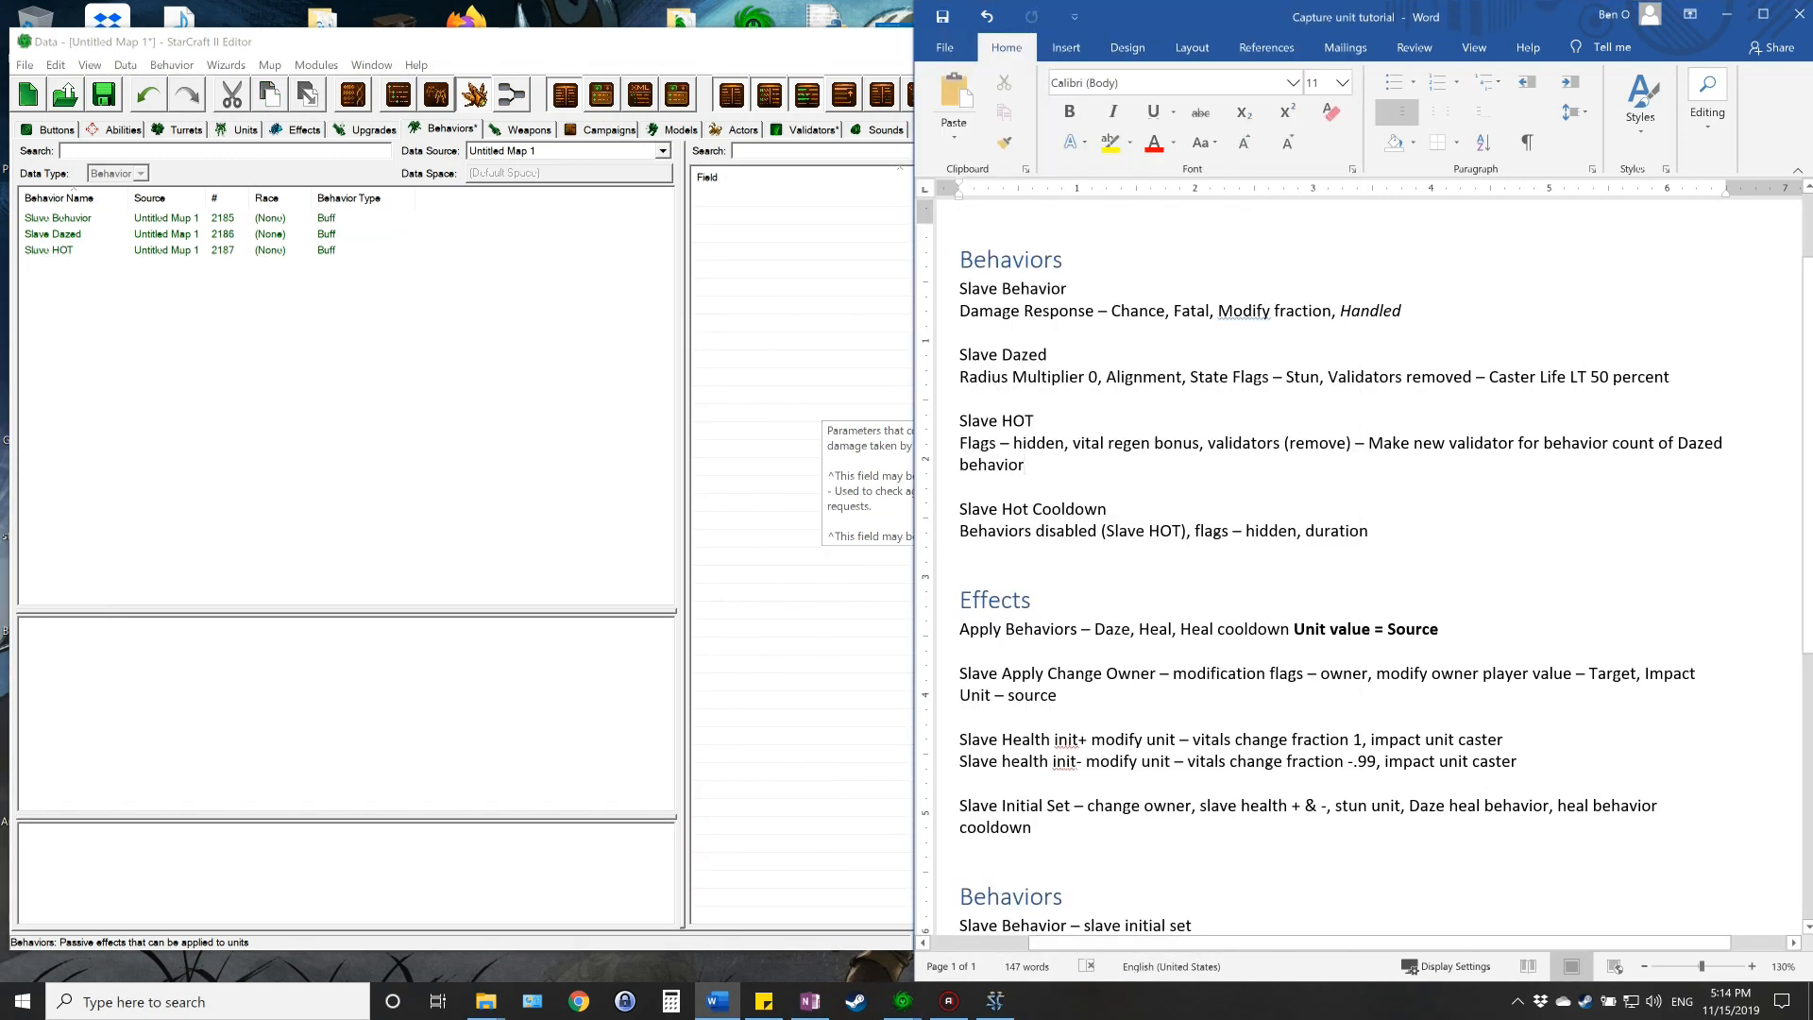
pyautogui.hotkey('alt', 'Tab')
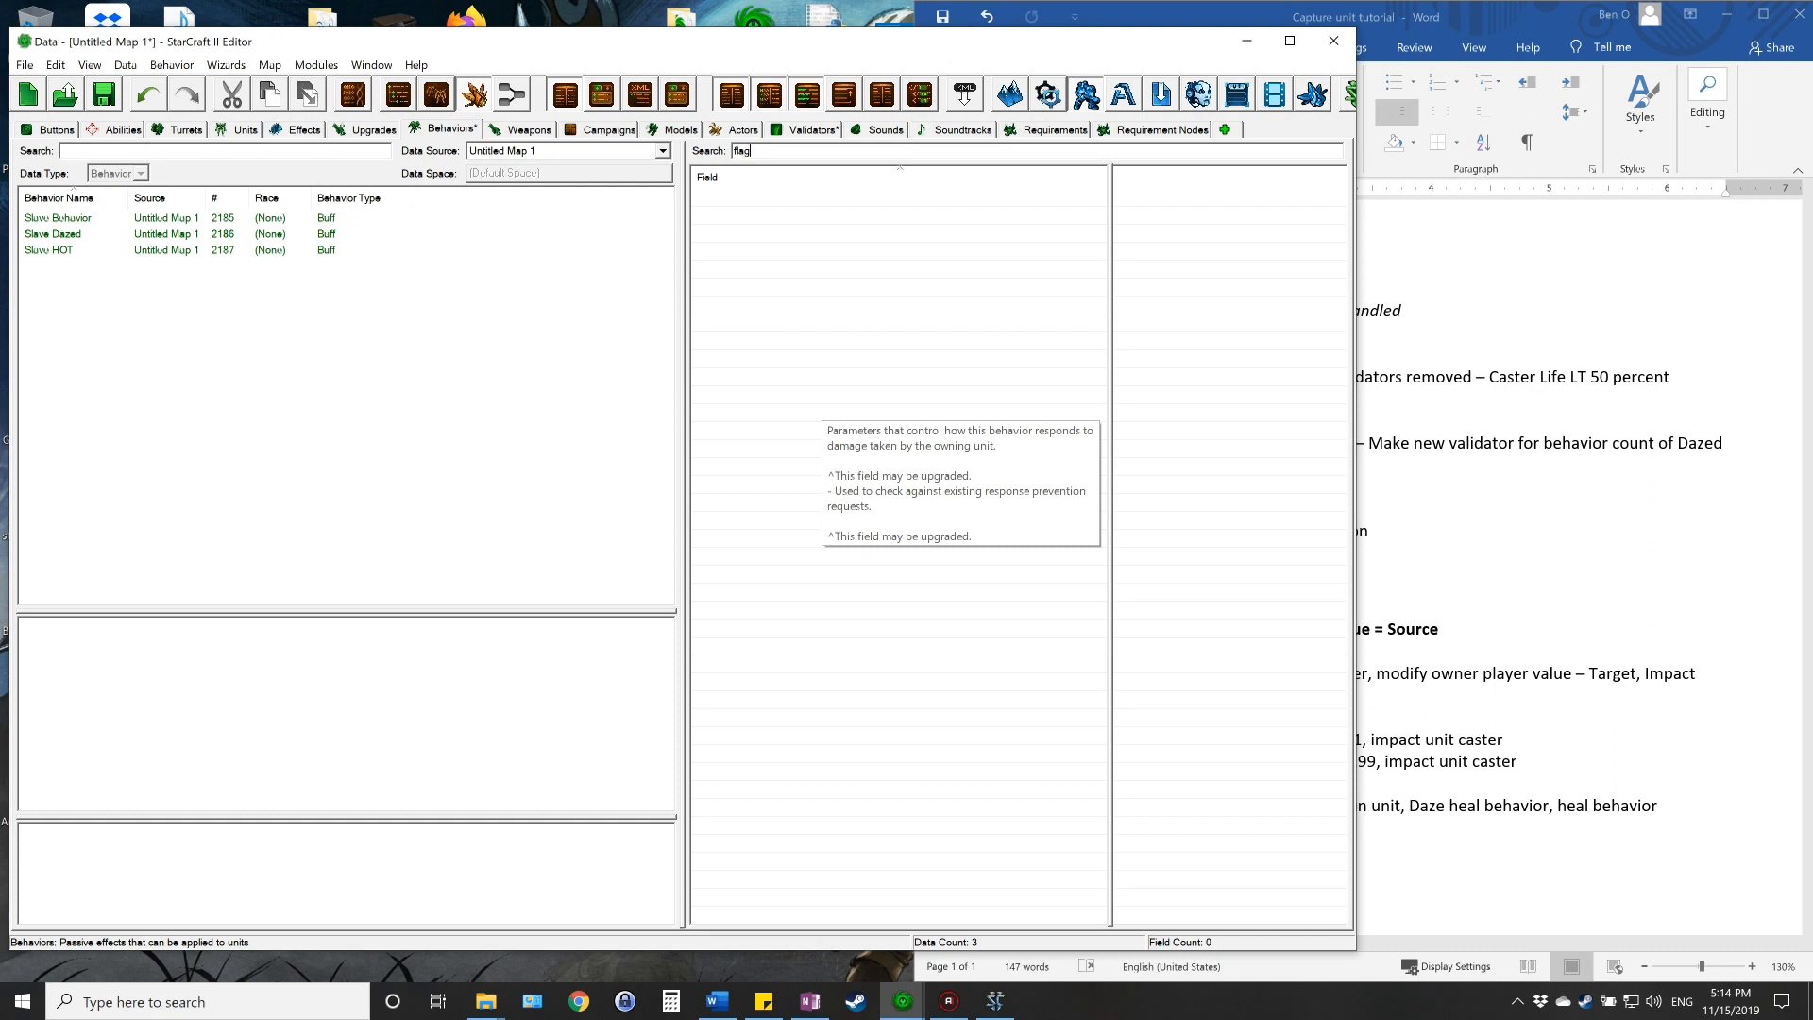
pyautogui.click(81, 249)
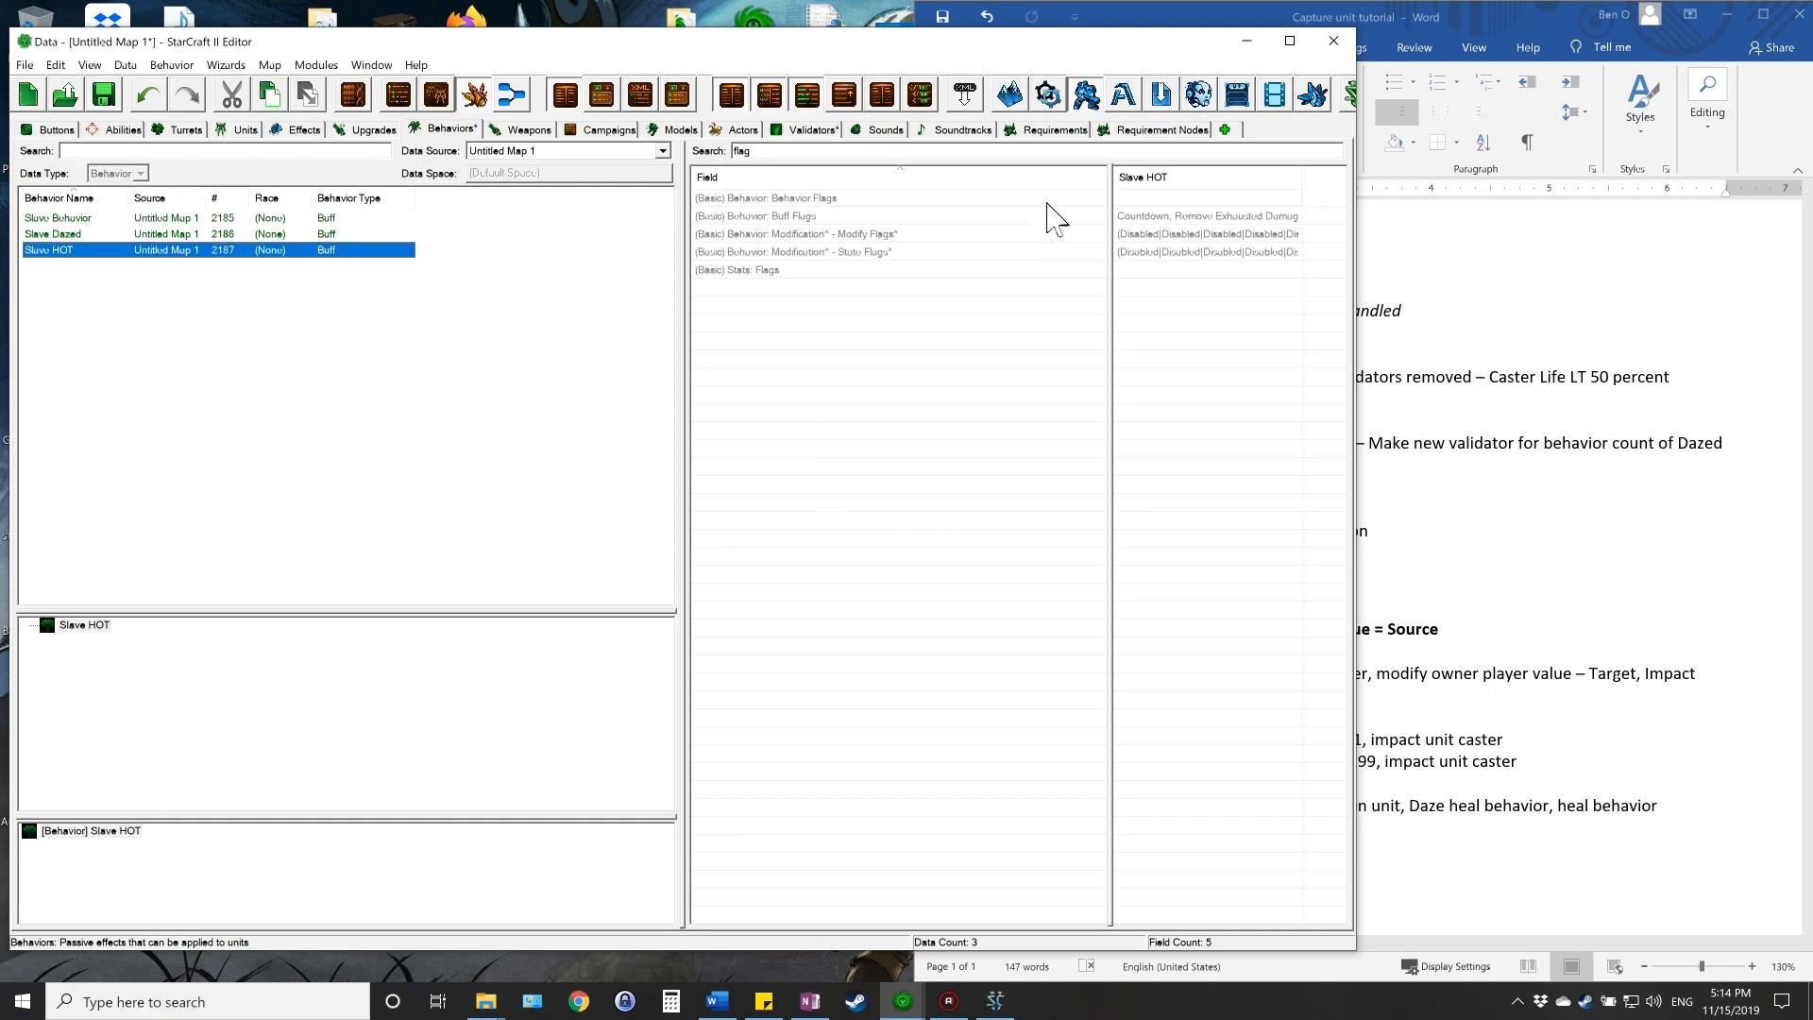
pyautogui.doubleClick(1147, 269)
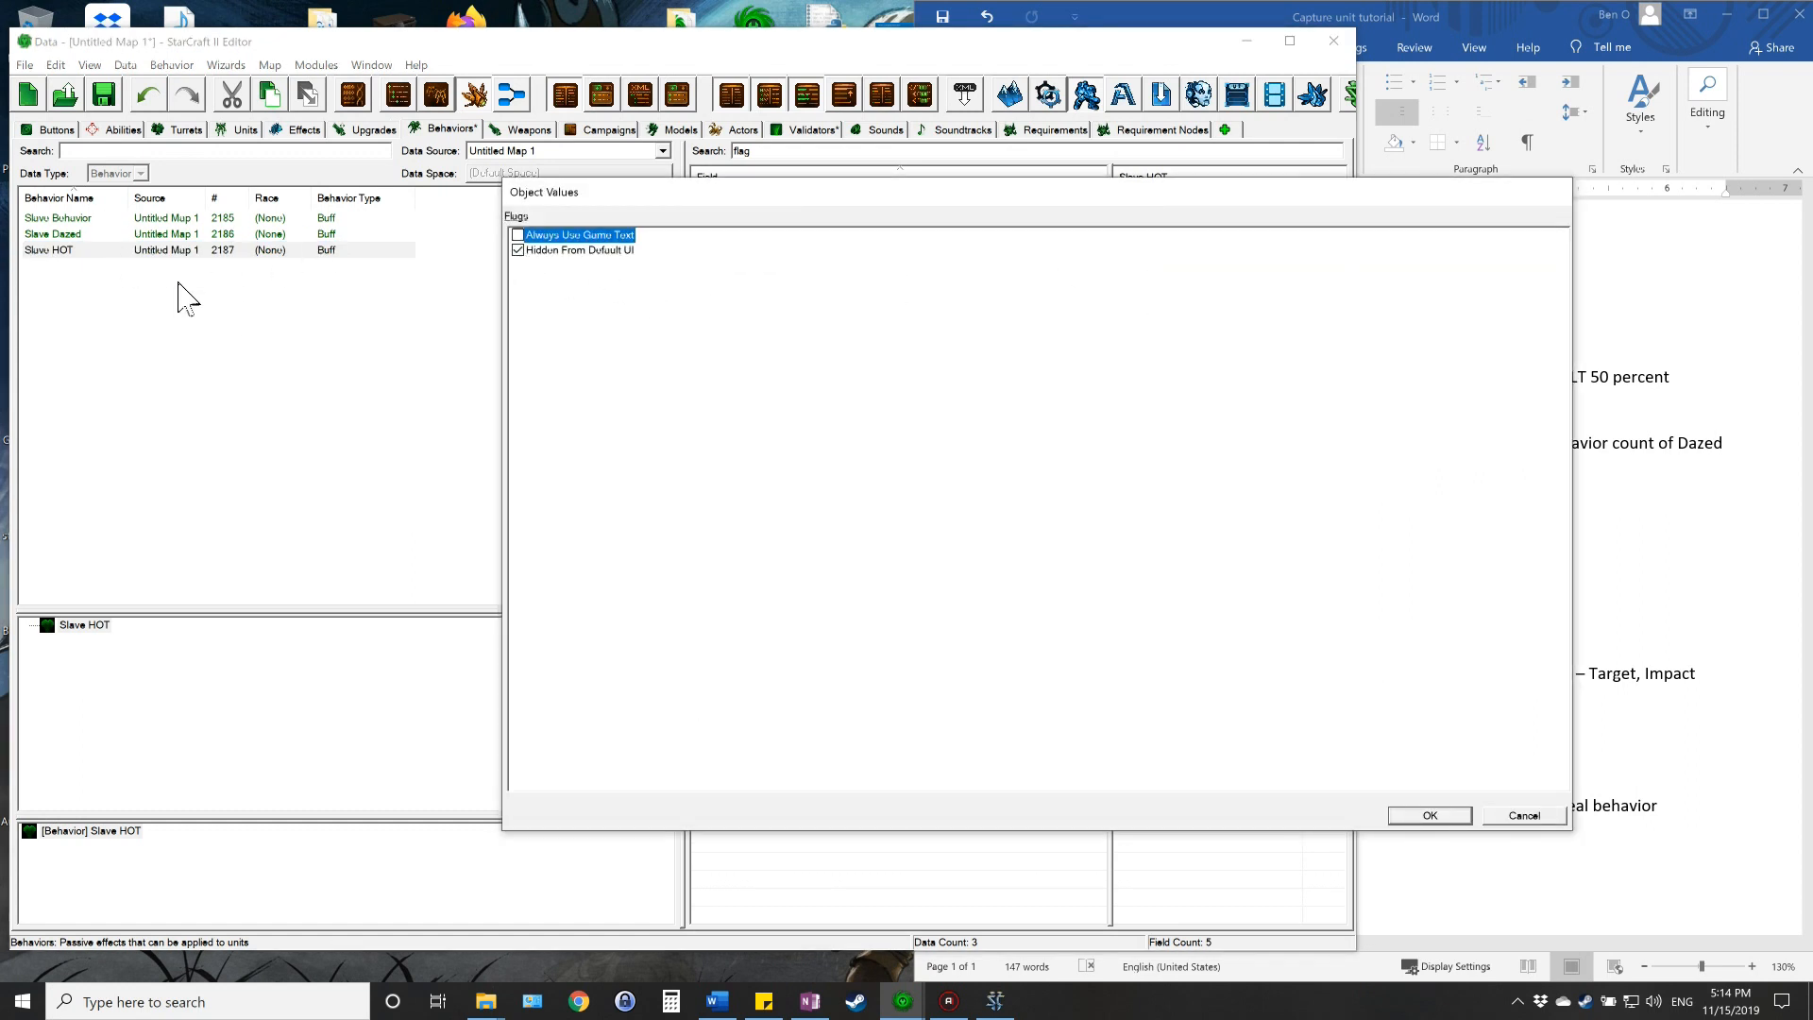
pyautogui.click(1430, 816)
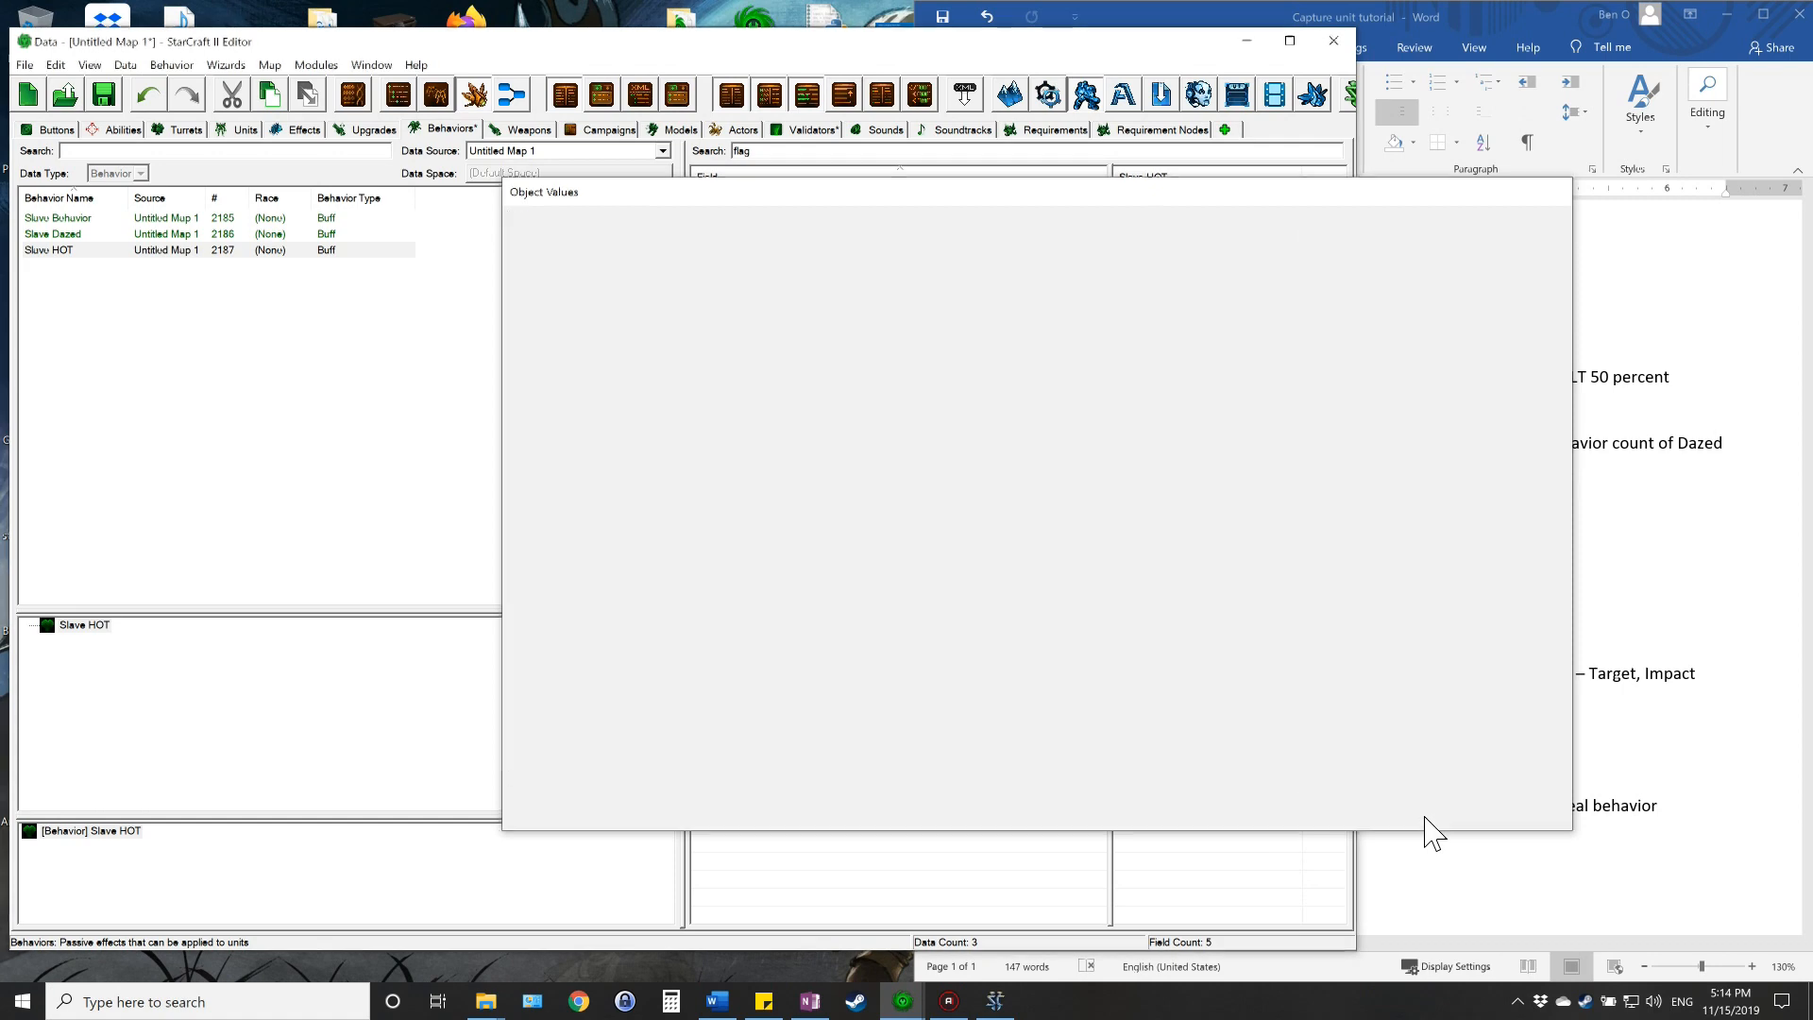
# - Check the Word notes, filter the fields by "vital rege" and set Slave HOT's Life value in Vital Regeneration Bonus Scaled to 5
pyautogui.click(1494, 20)
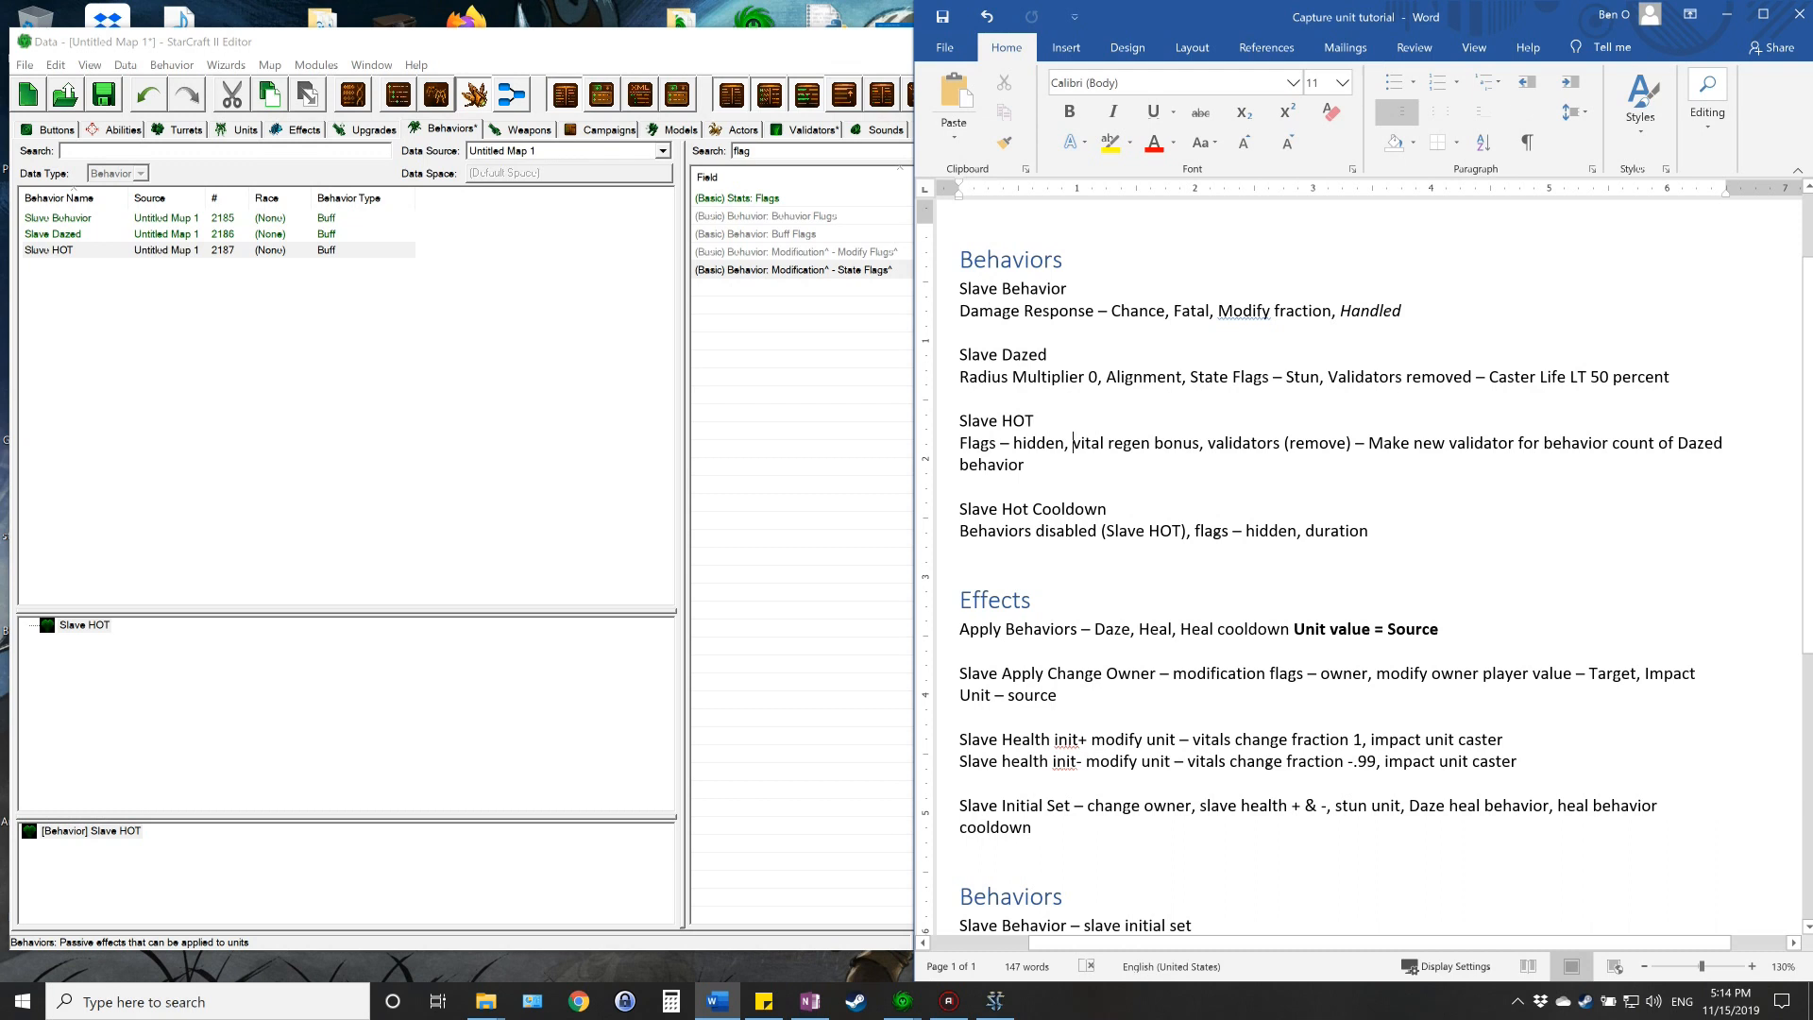
pyautogui.click(785, 166)
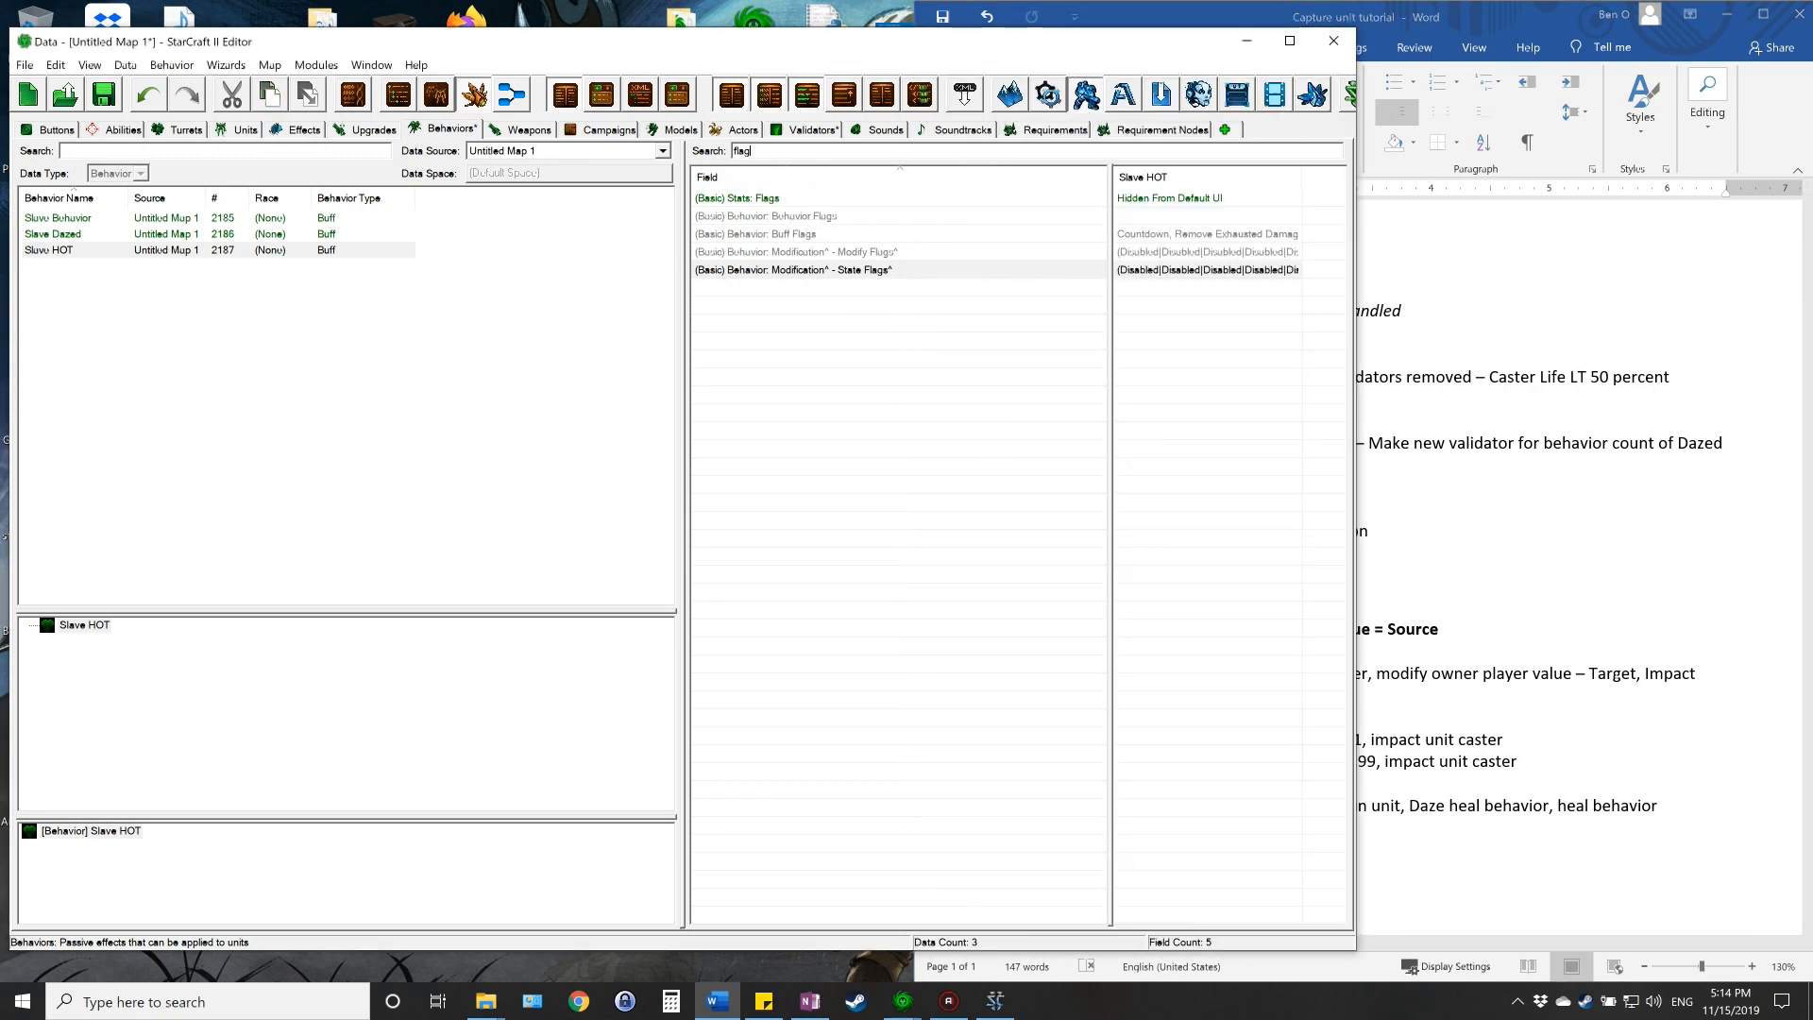
pyautogui.moveTo(780, 153); pyautogui.dragTo(701, 159)
pyautogui.write('vital rege')
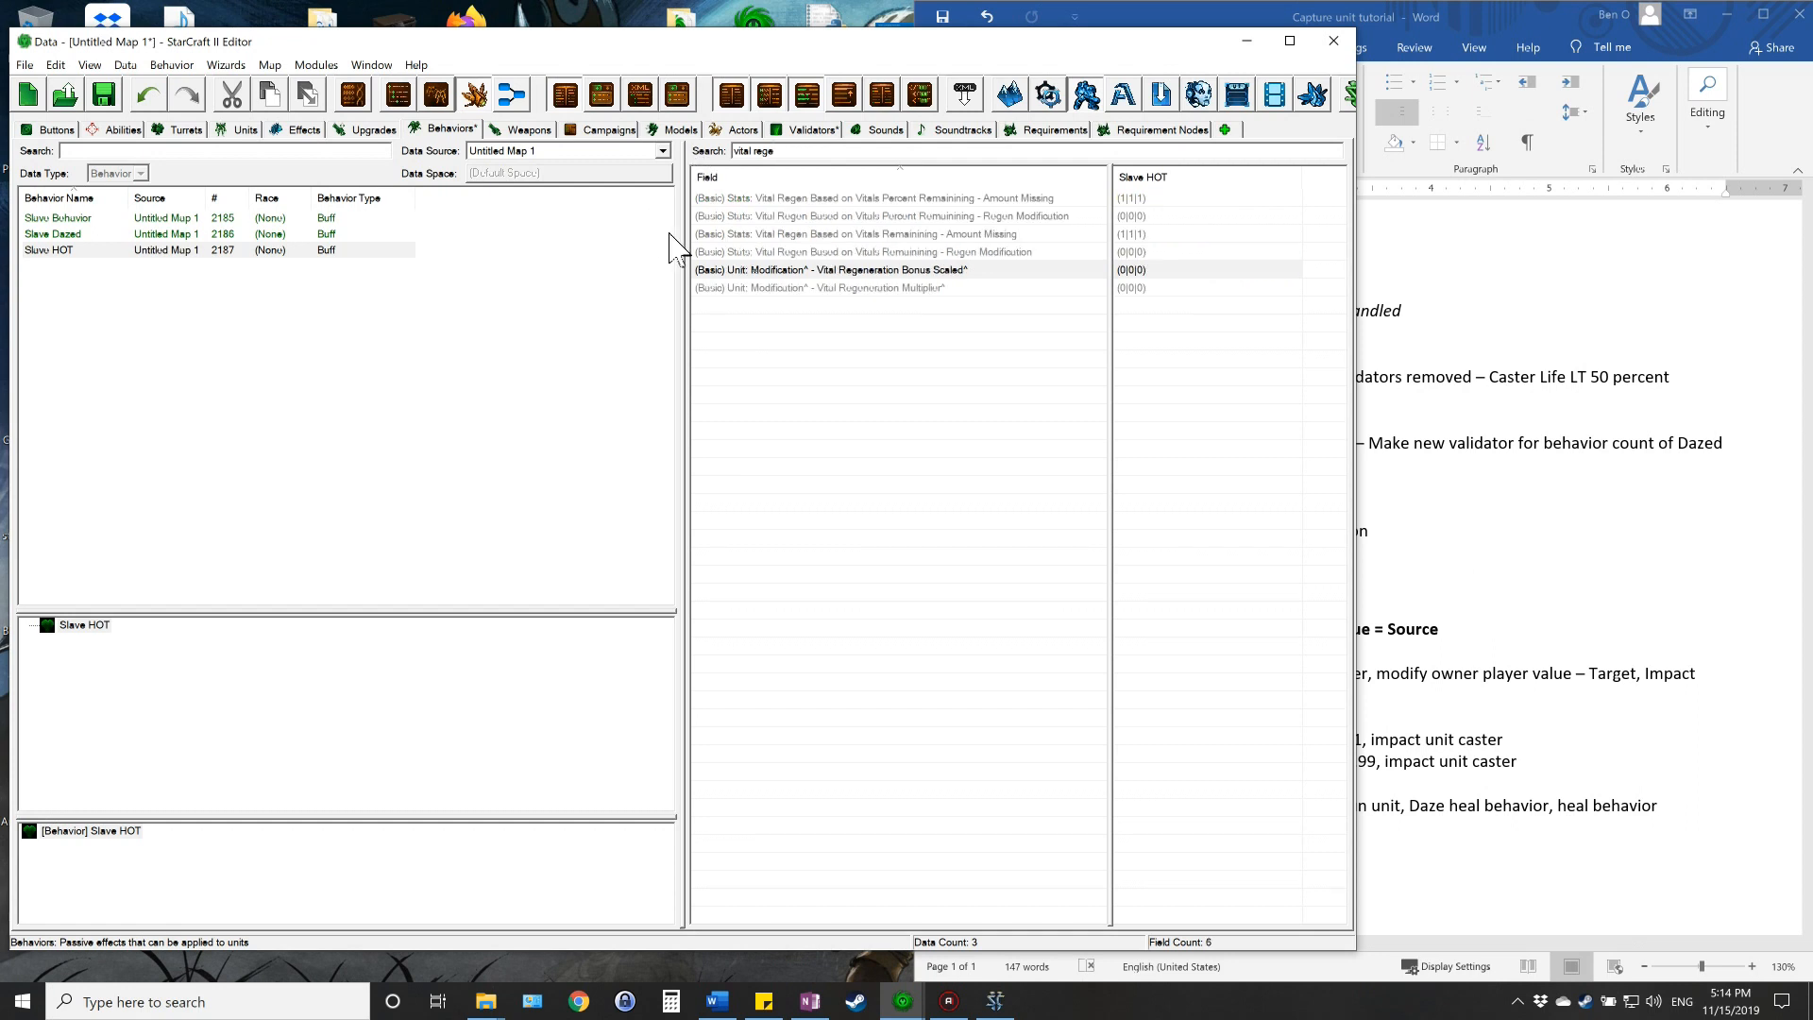
pyautogui.click(956, 270)
pyautogui.doubleClick(1133, 272)
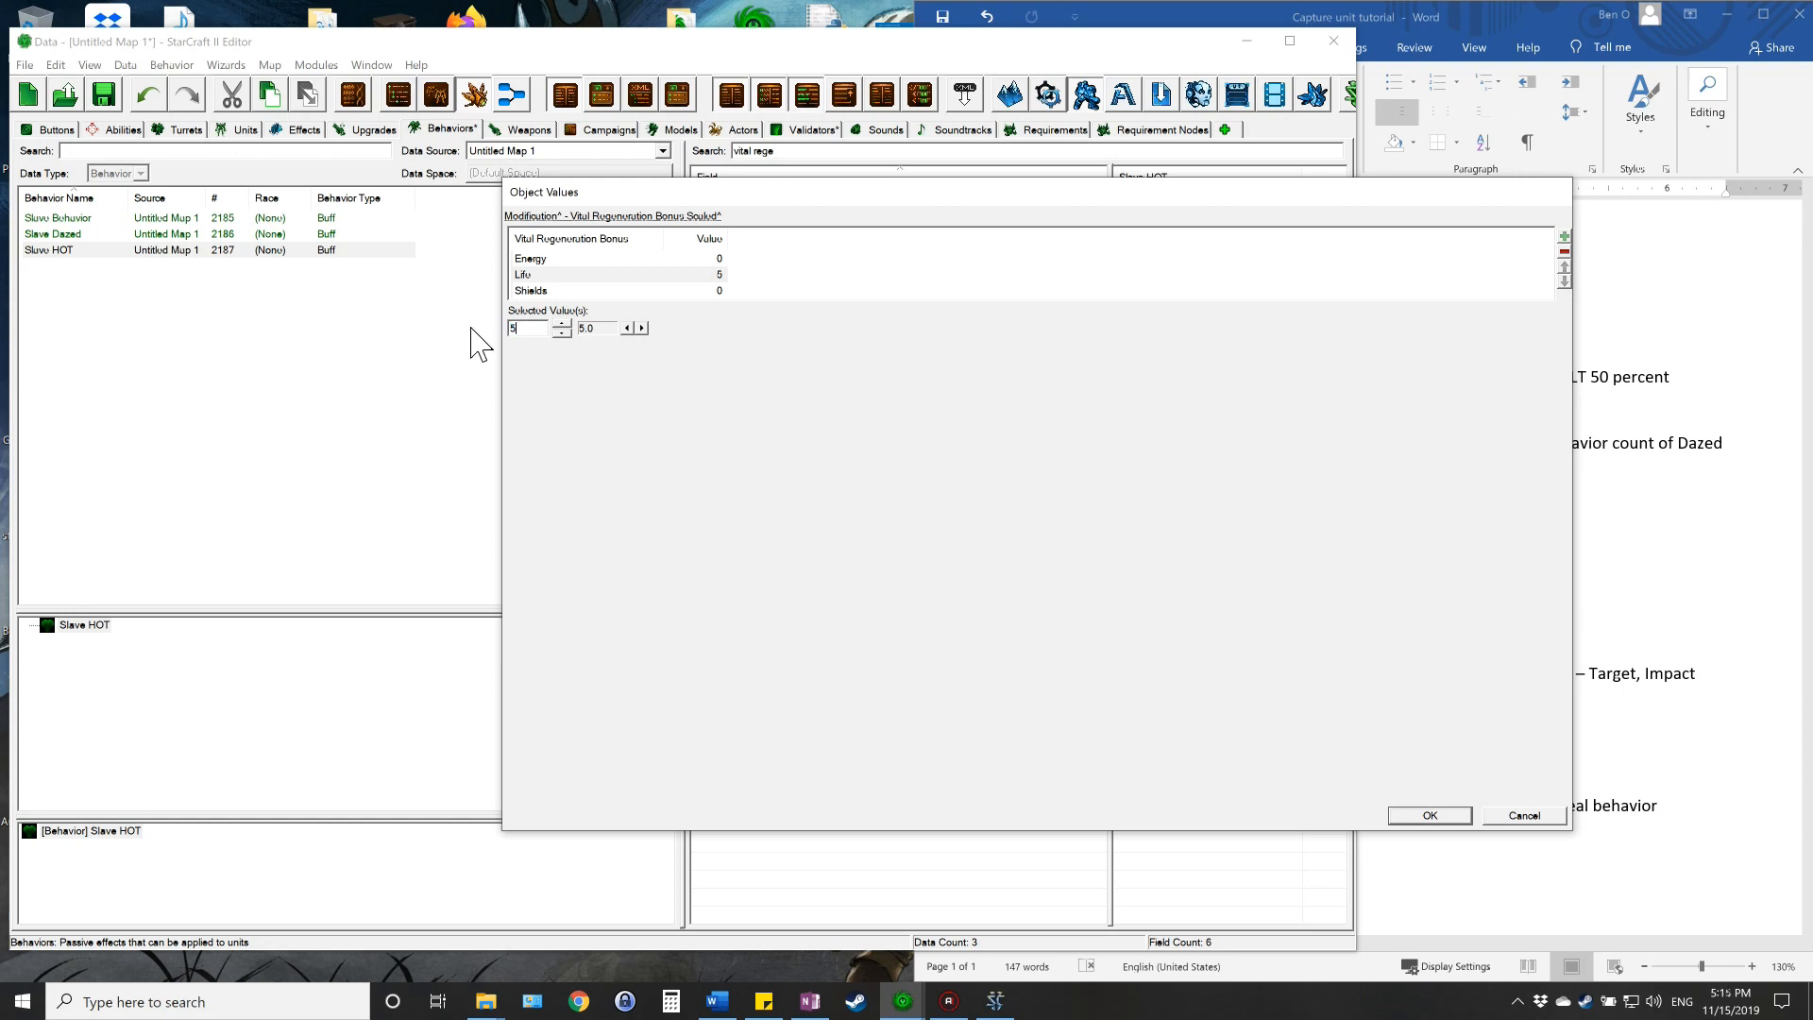
pyautogui.write('5')
pyautogui.click(1445, 816)
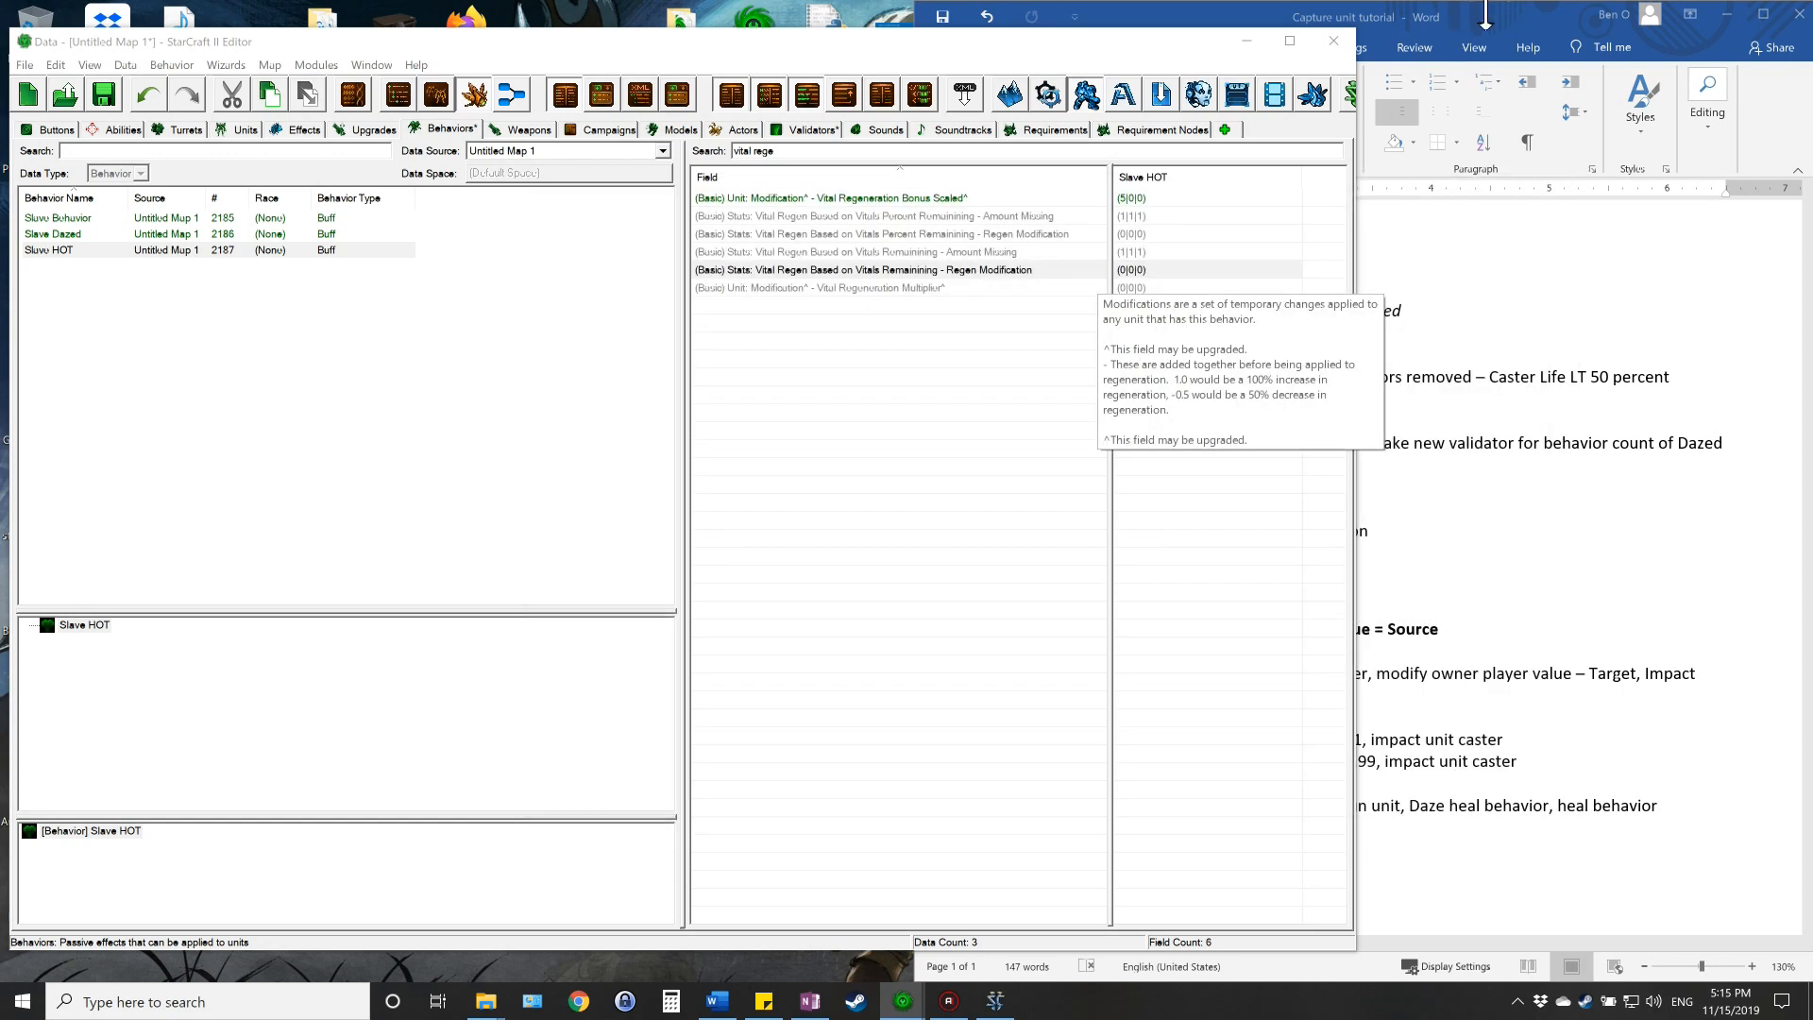
# - Review the Word notes on the Slave HOT validator and compare the Slave Dazed and Slave HOT behaviors in the StarCraft II Editor
pyautogui.click(1511, 21)
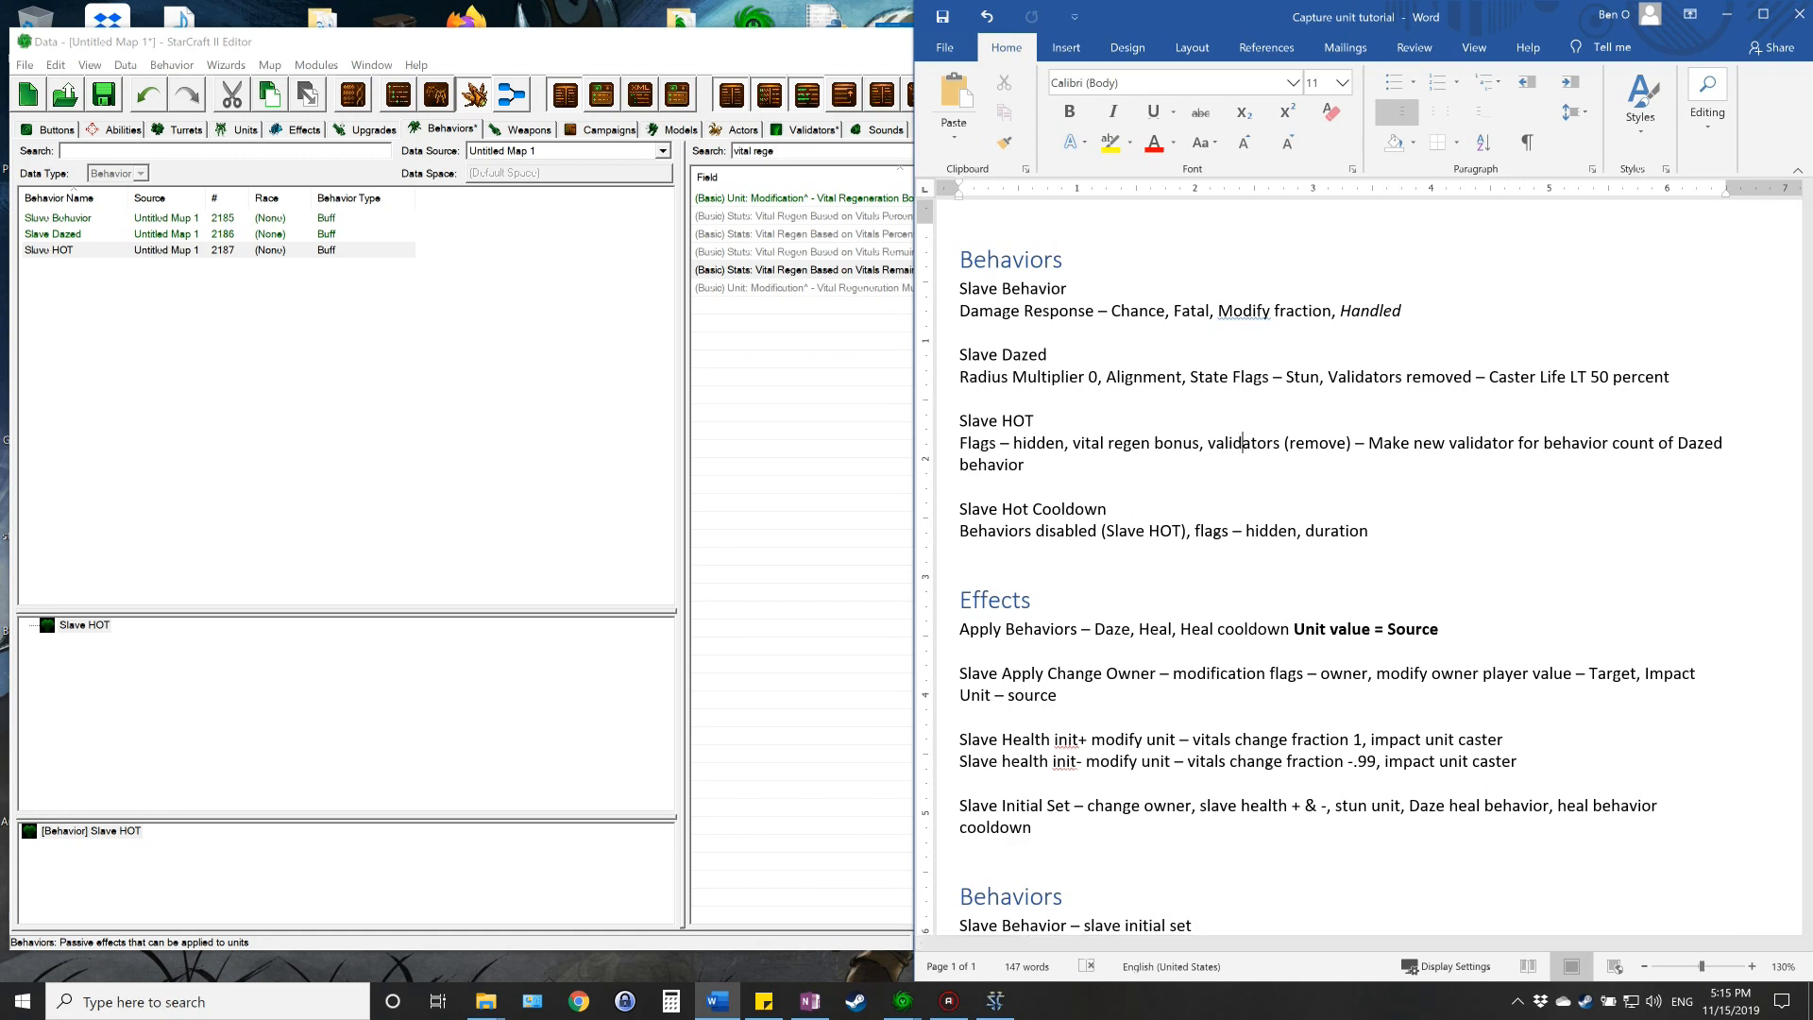
pyautogui.click(90, 233)
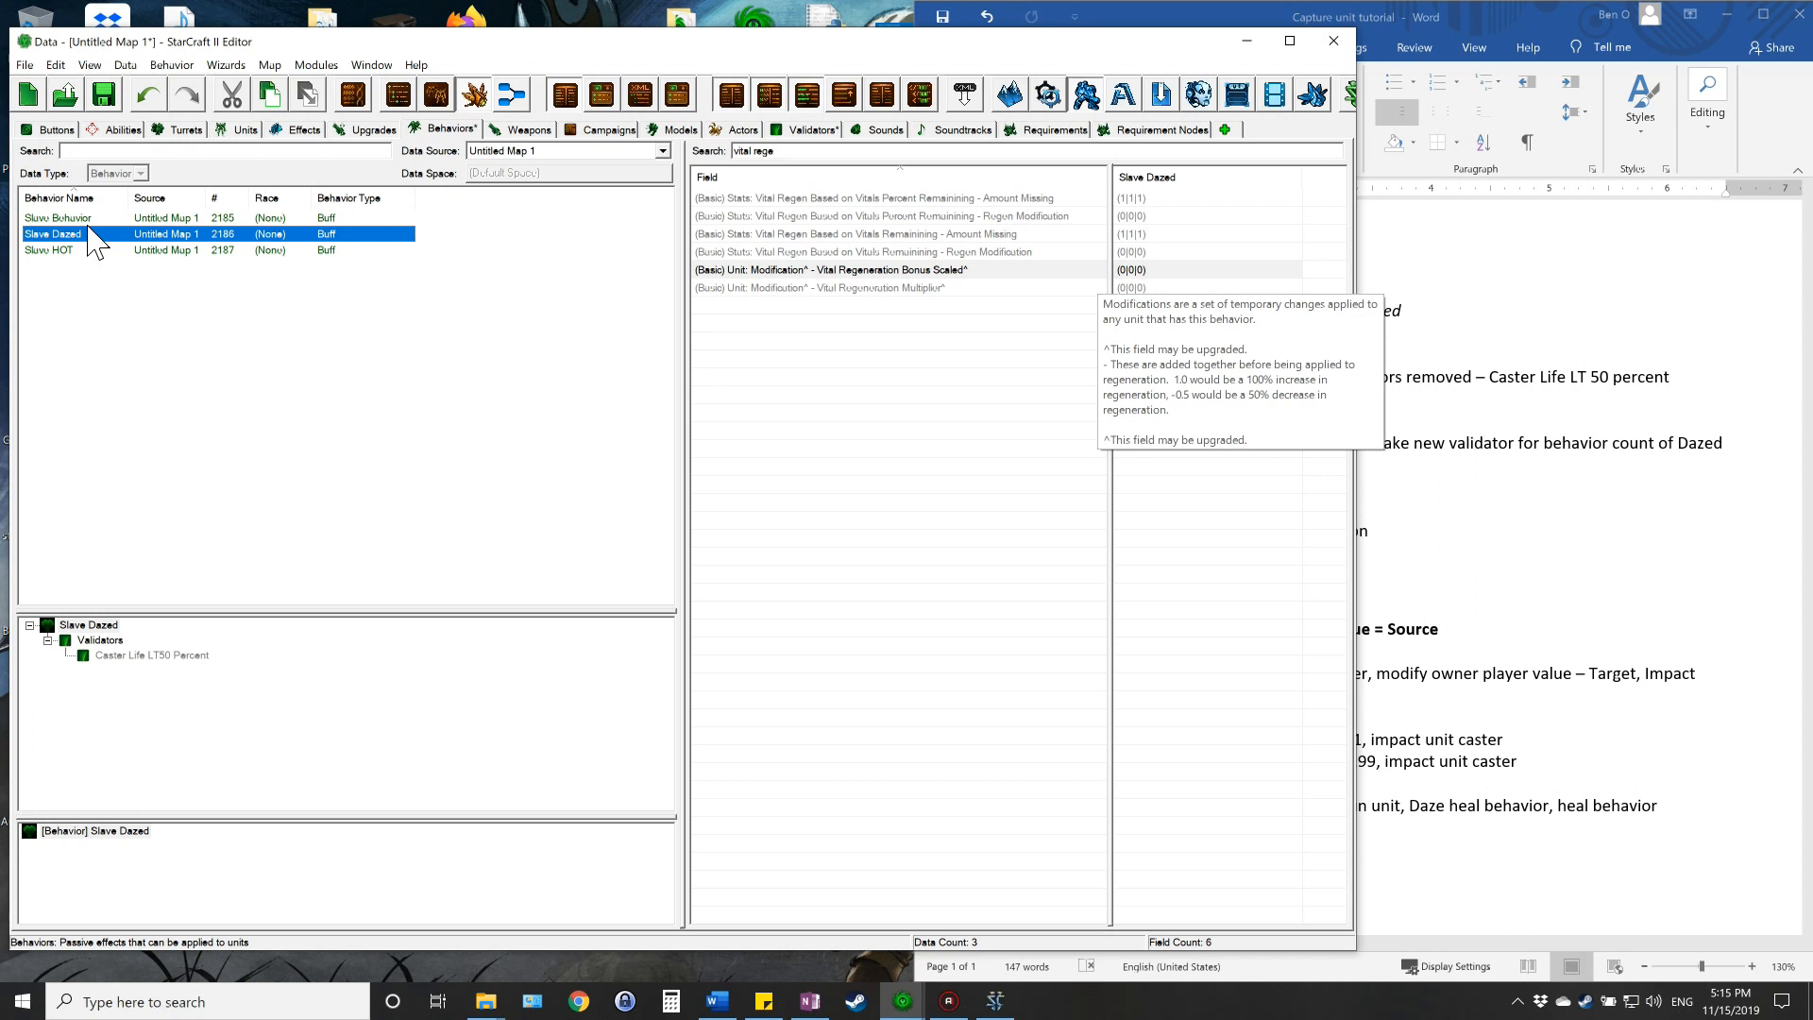
pyautogui.click(75, 250)
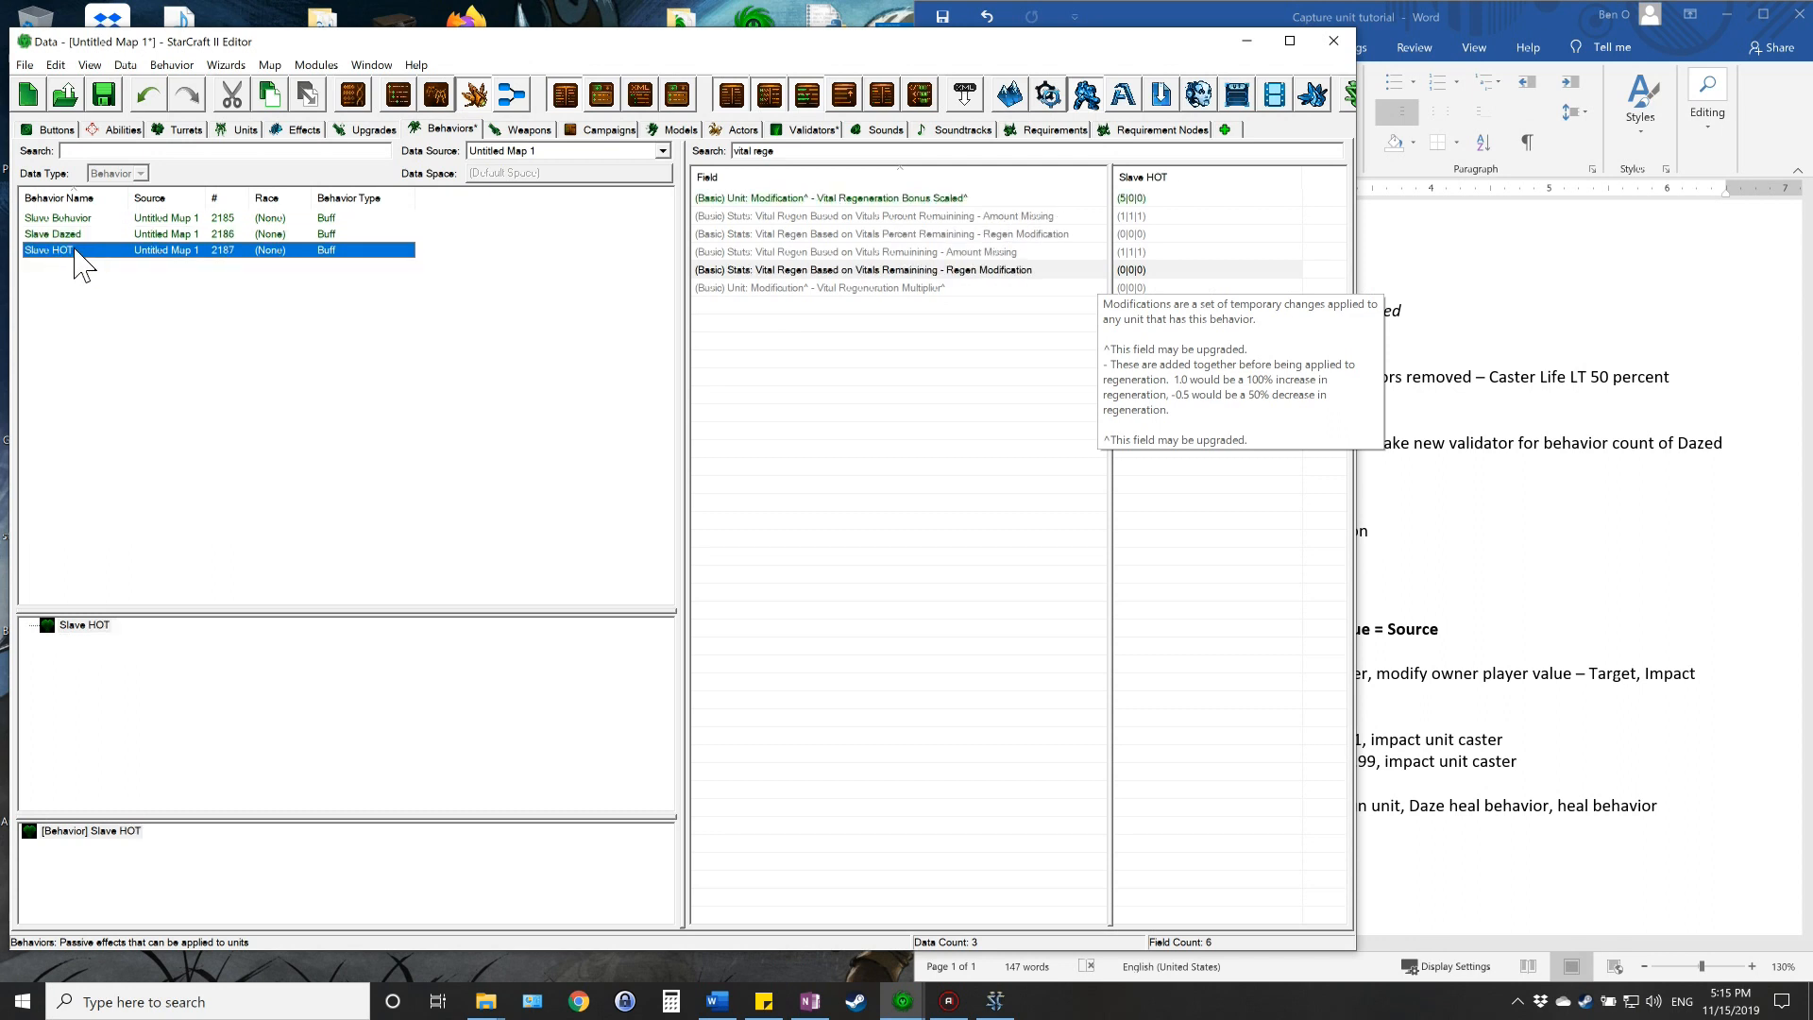
pyautogui.click(81, 235)
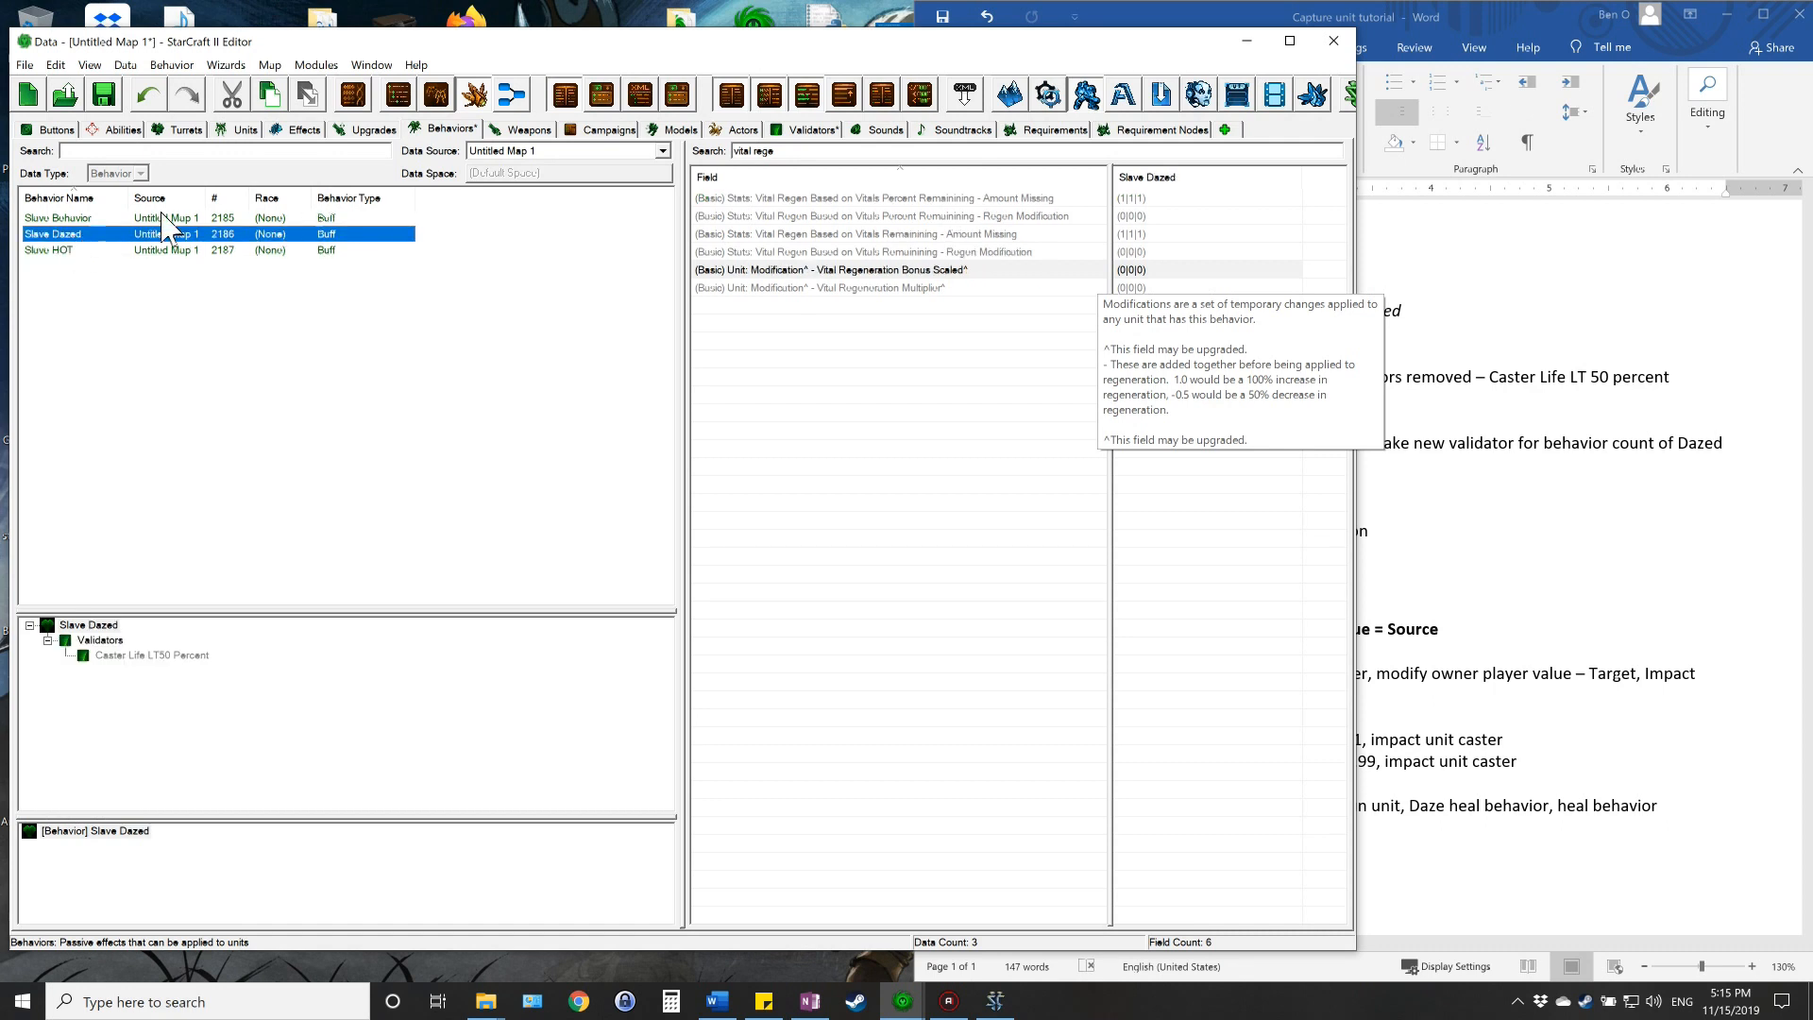
pyautogui.click(76, 250)
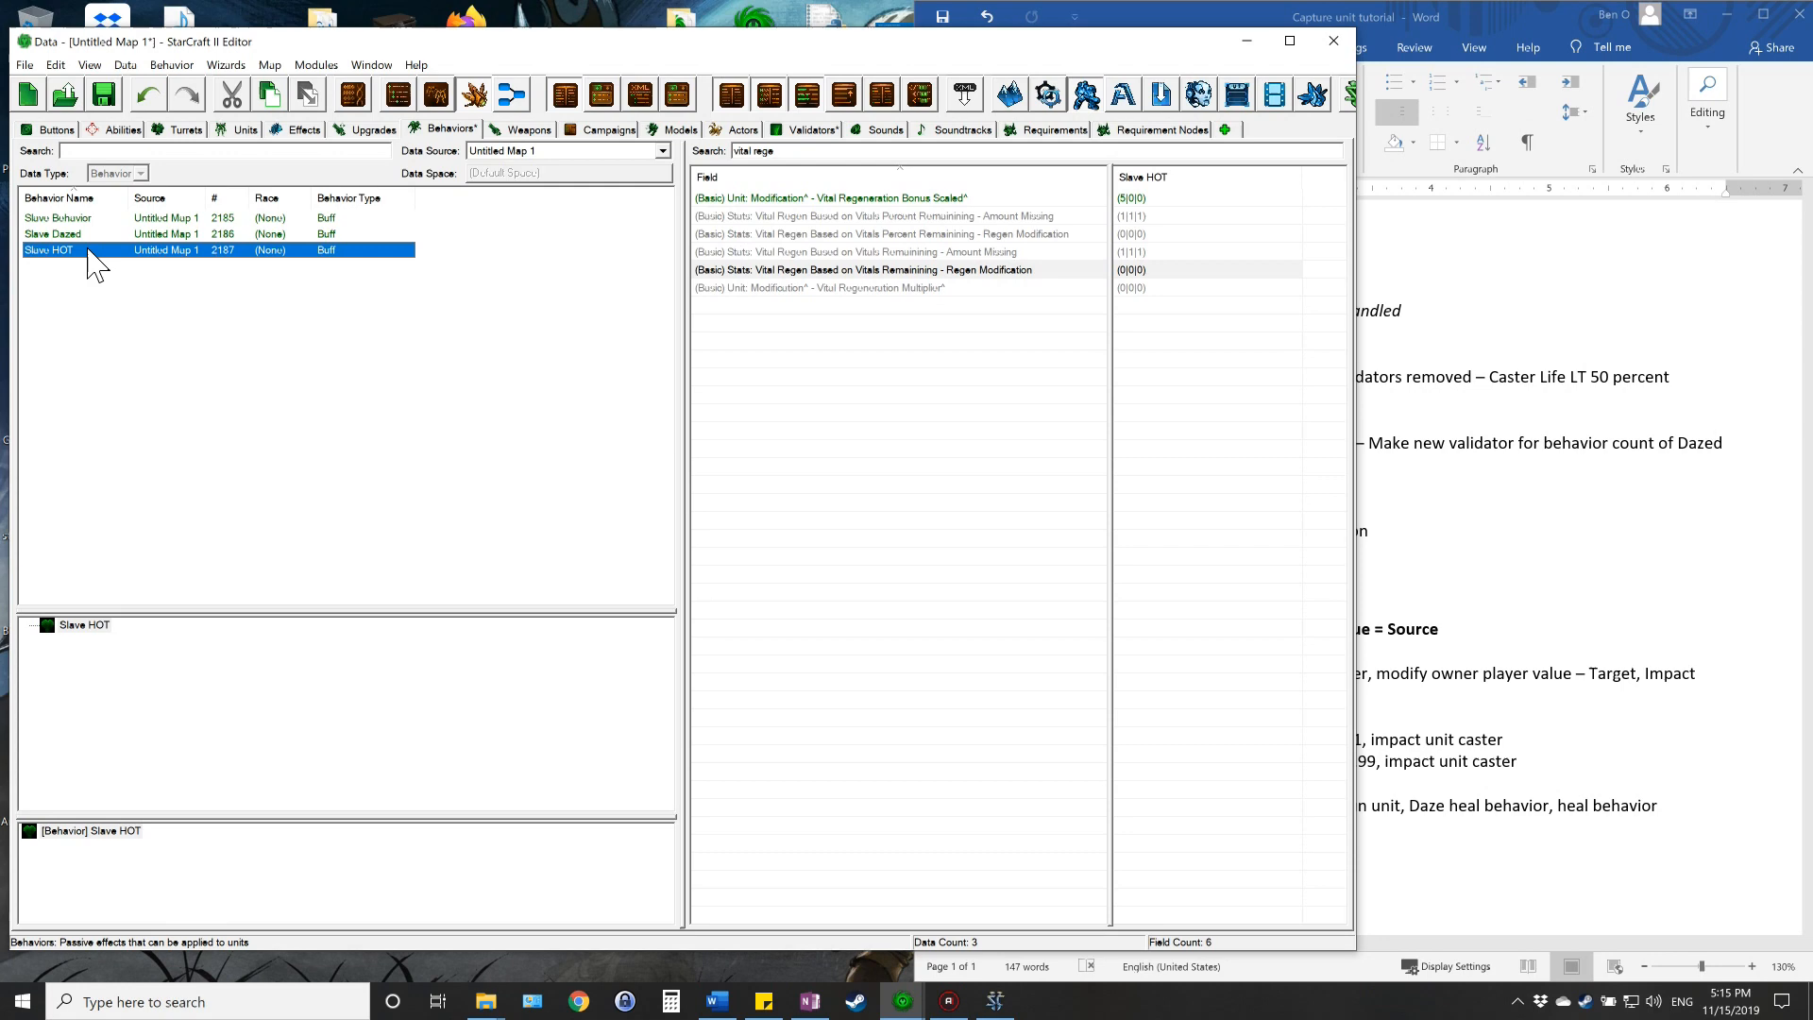
pyautogui.click(78, 233)
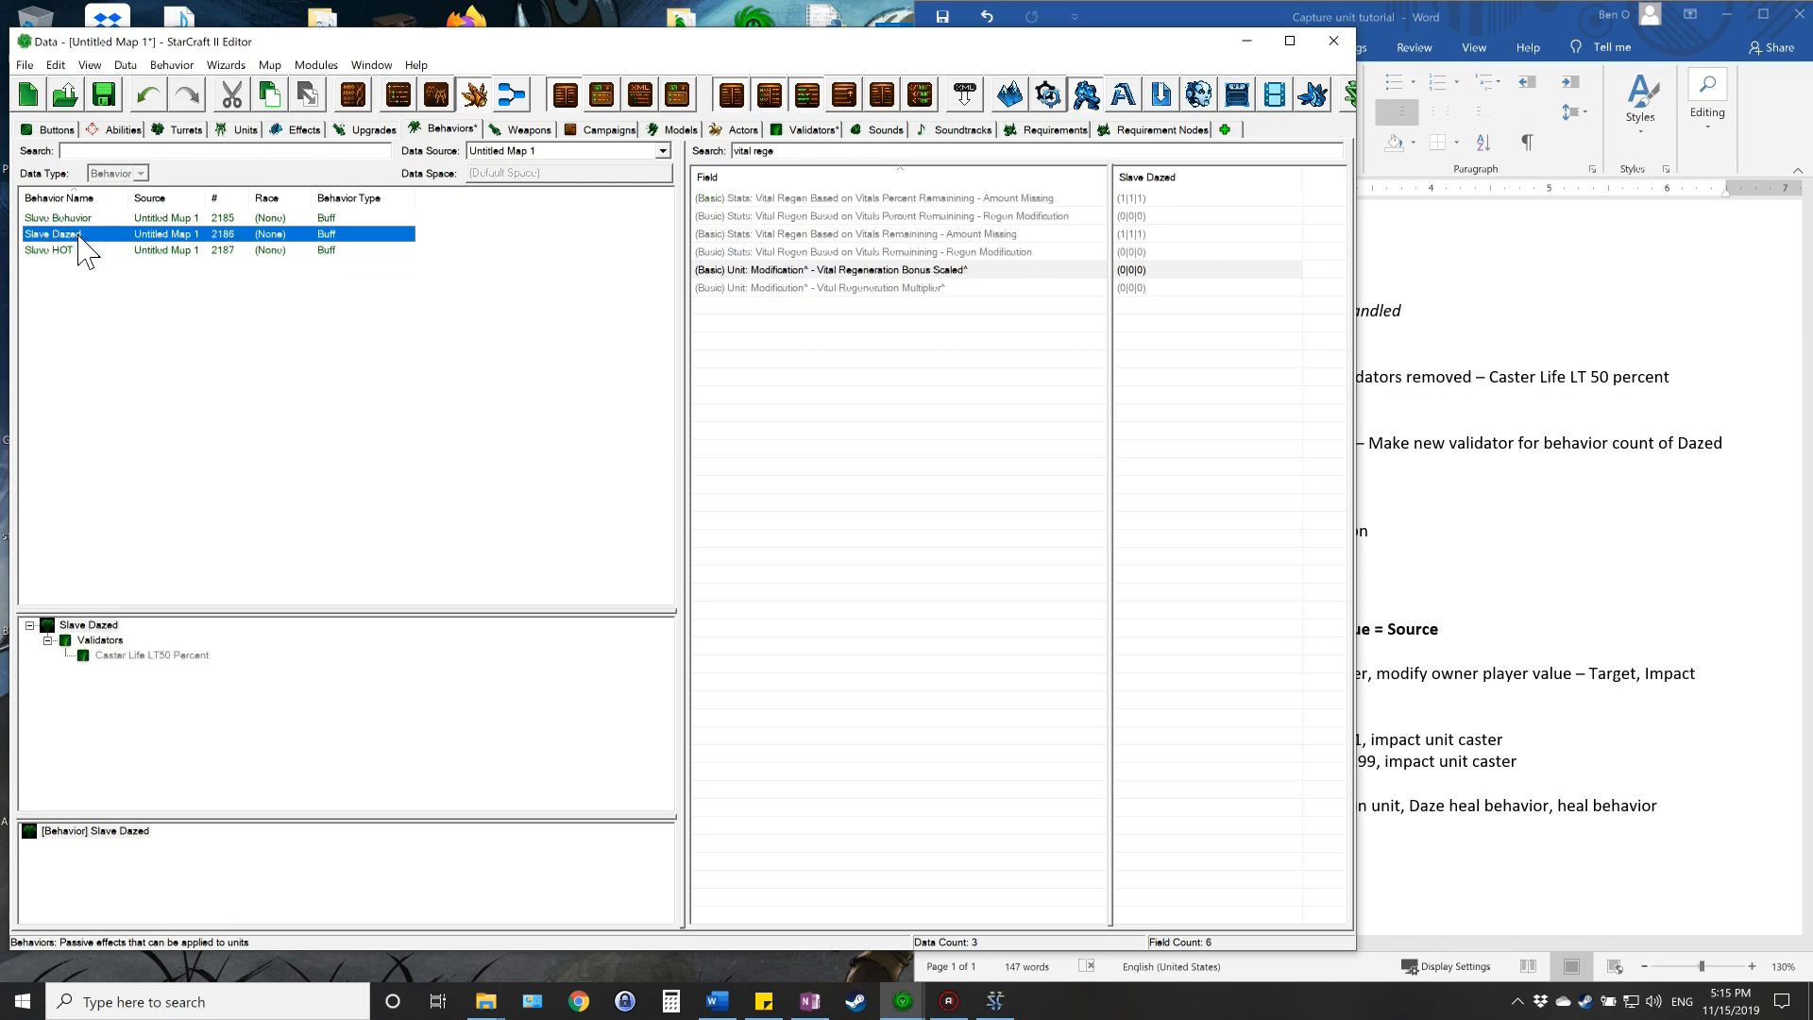
pyautogui.click(71, 249)
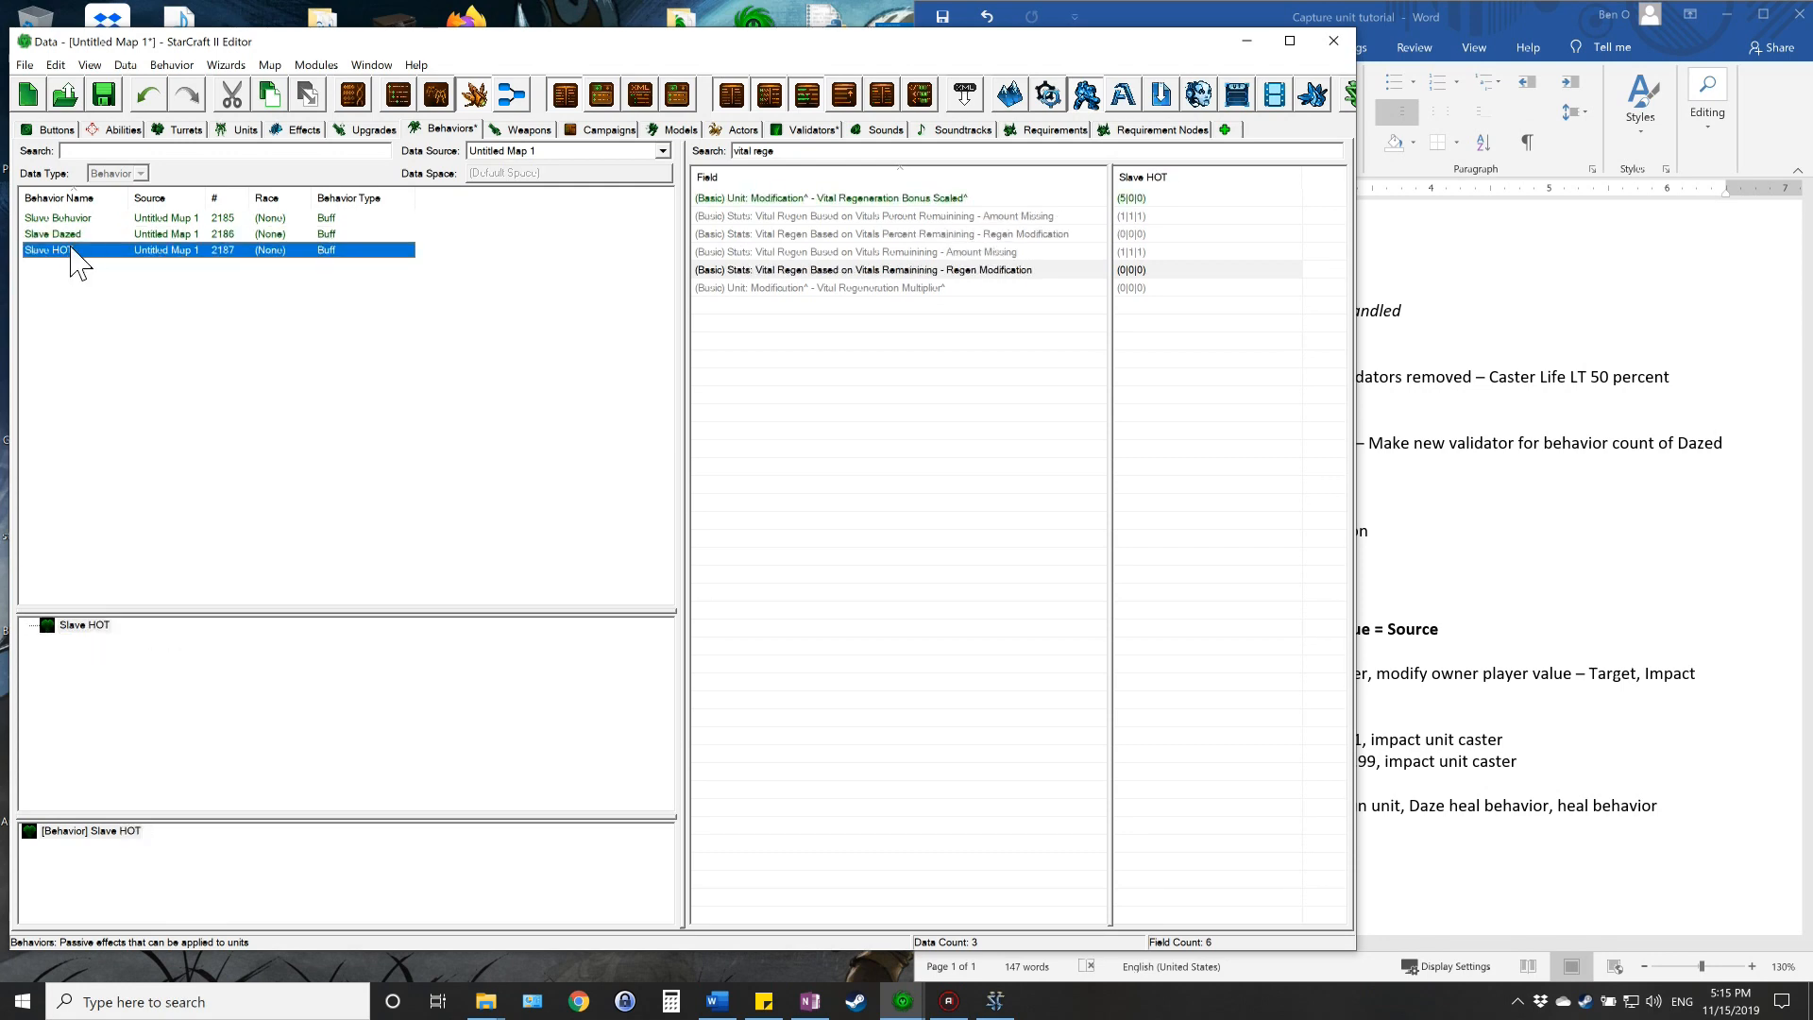
pyautogui.click(1489, 19)
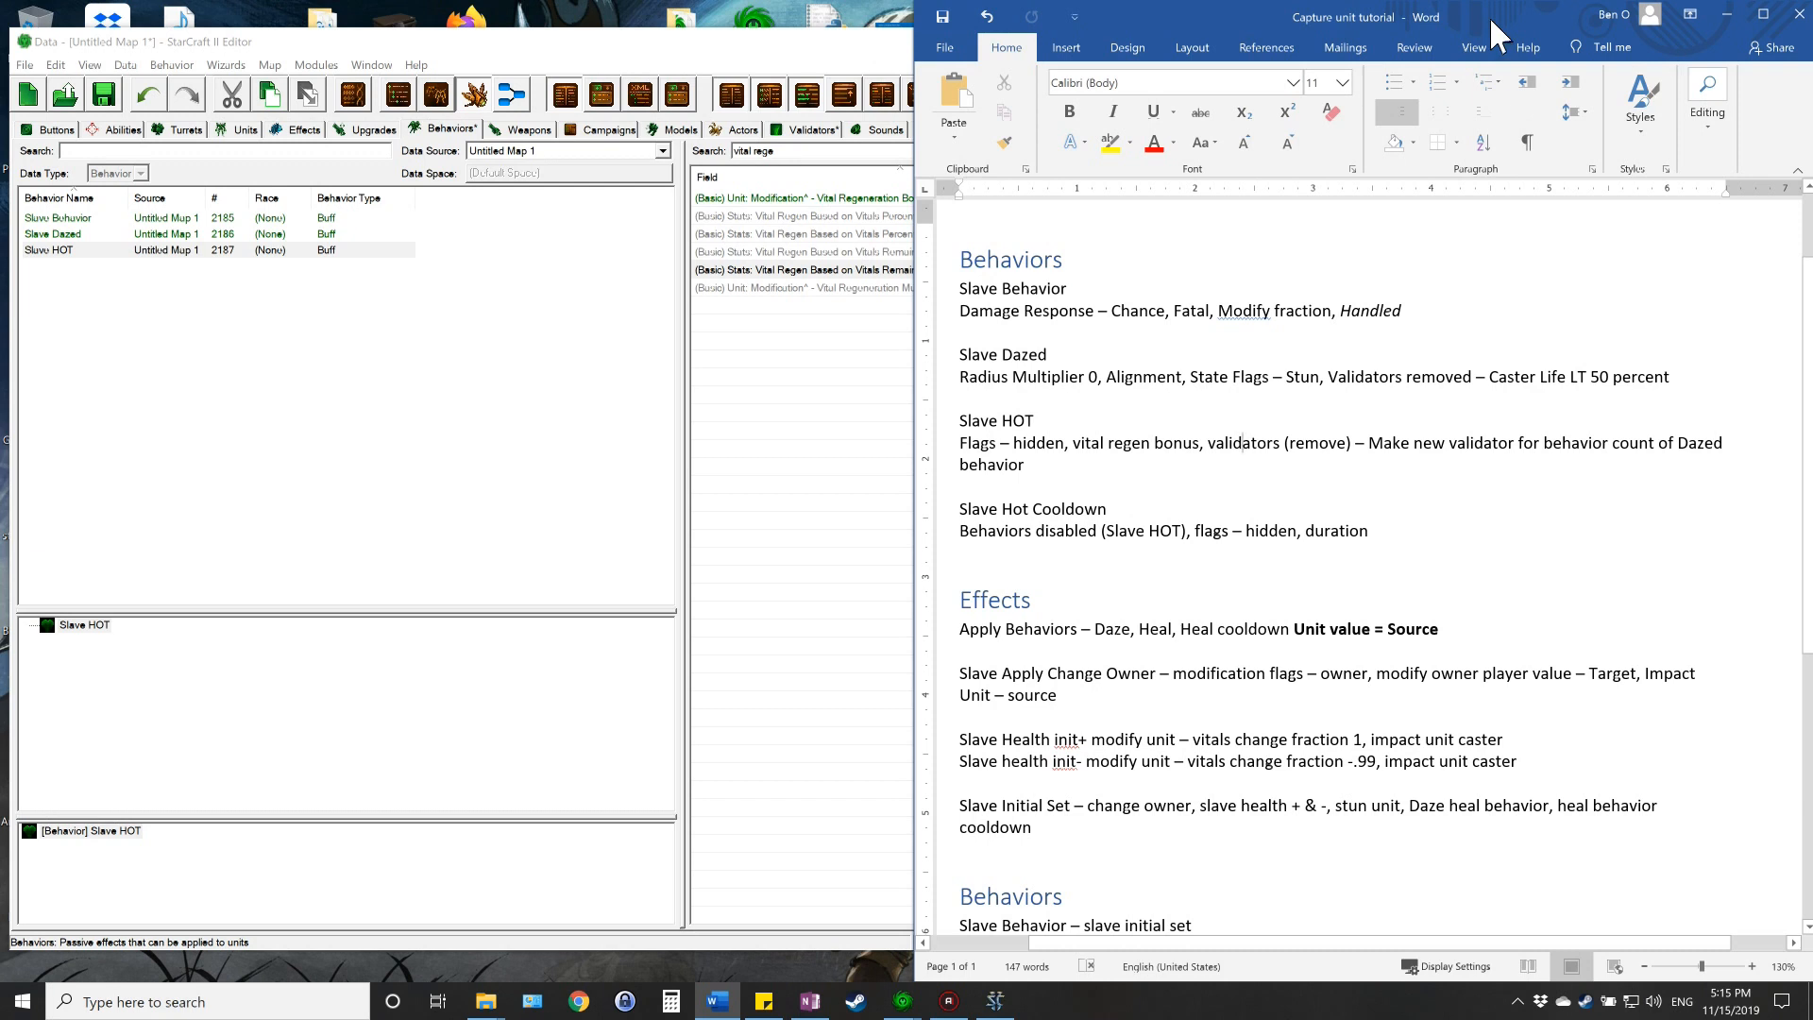
pyautogui.click(746, 45)
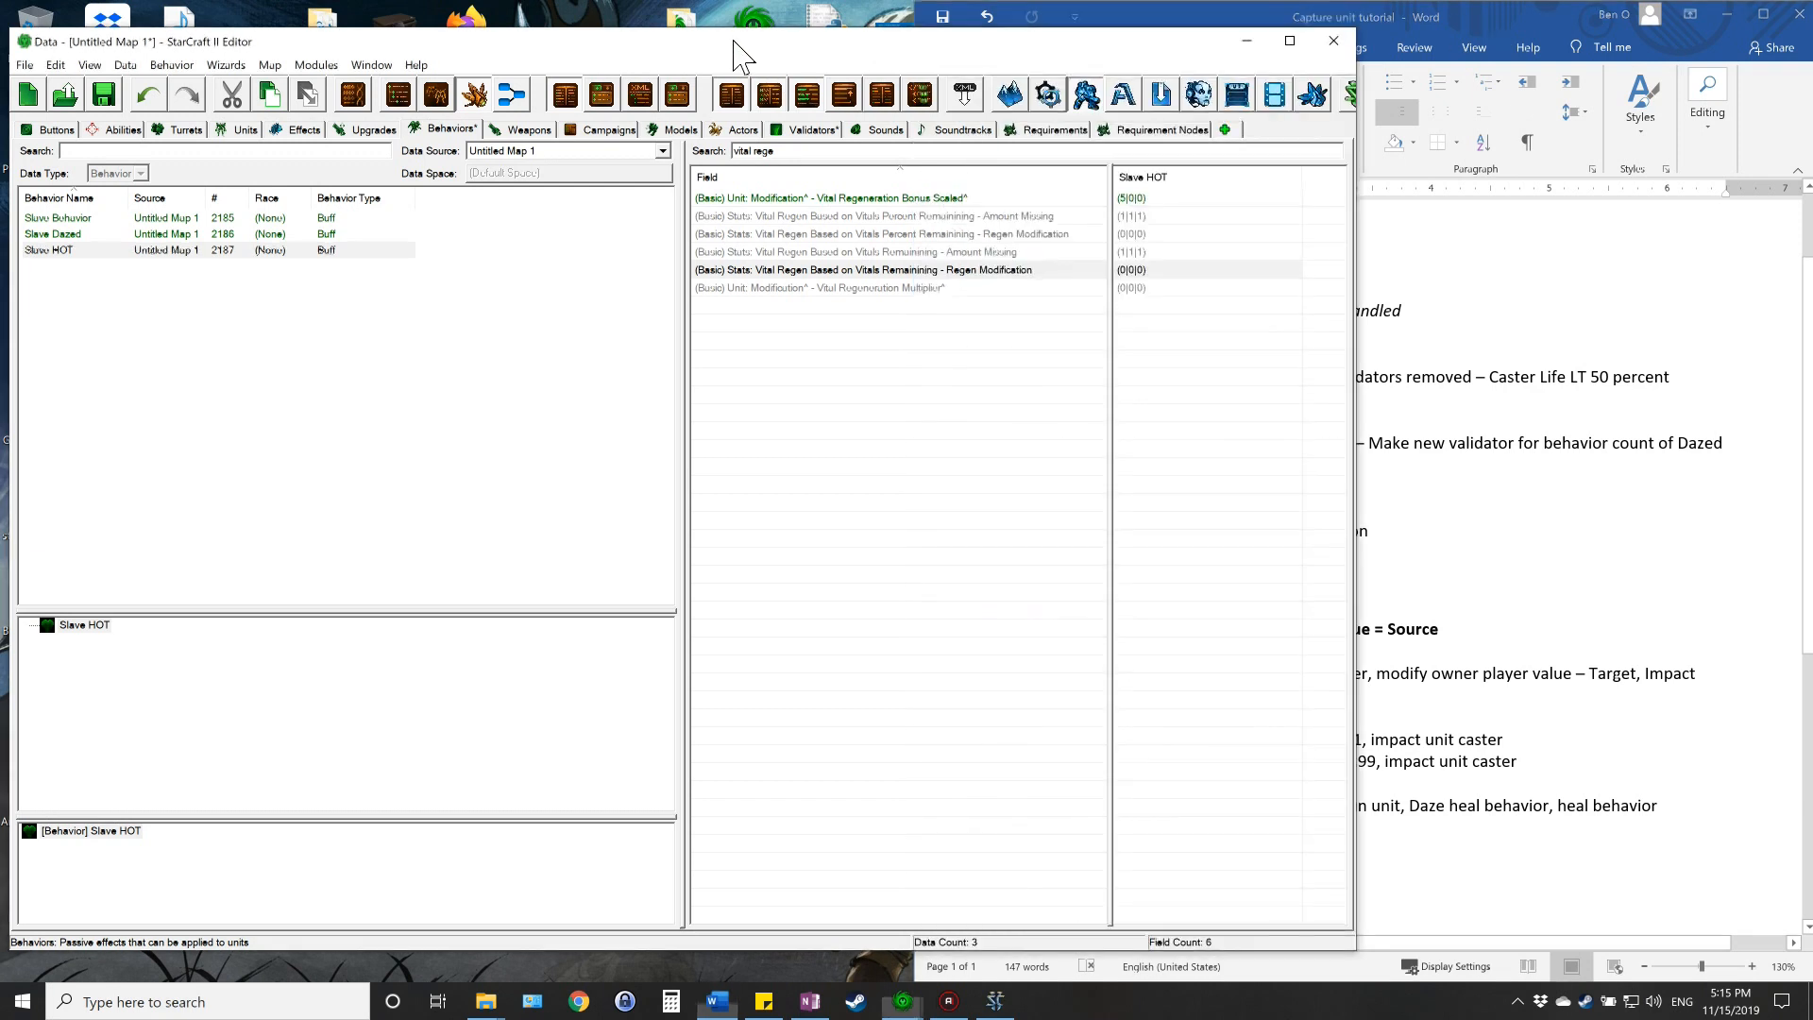
# - In the Validators data, start a new validator named Slave is Dazed and give it the suggested ID
pyautogui.click(809, 130)
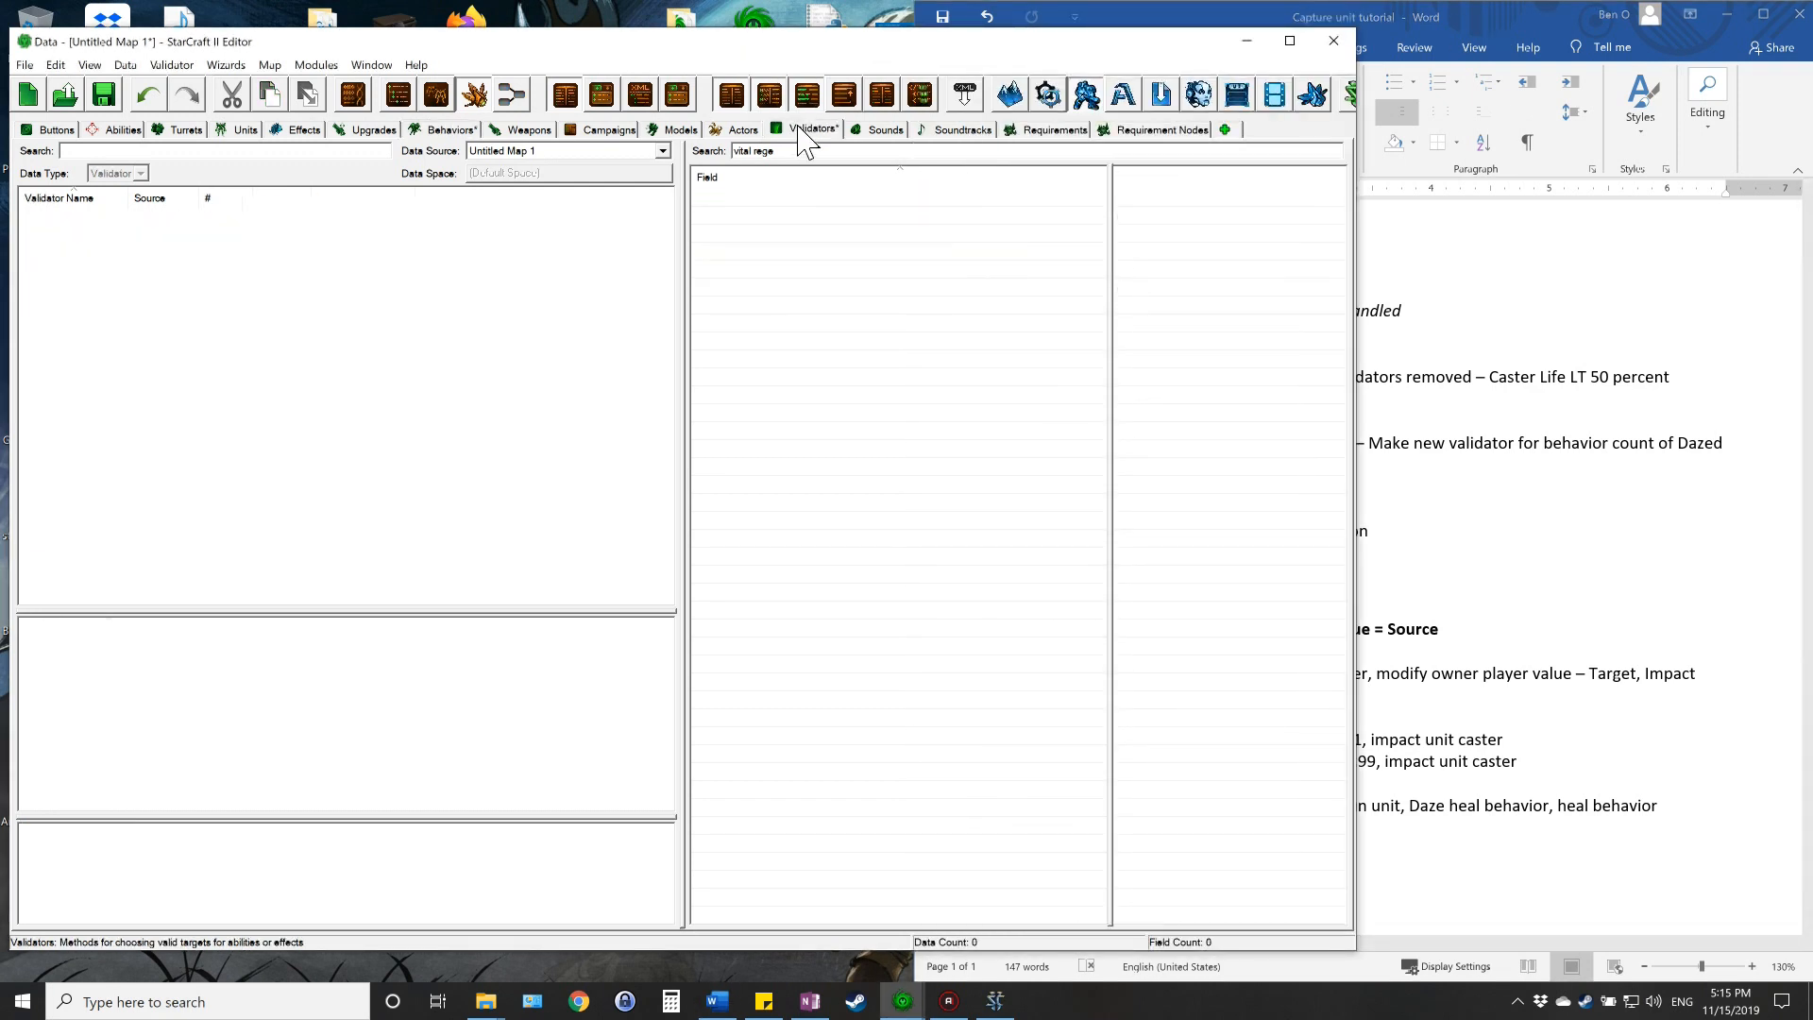
pyautogui.click(1231, 132)
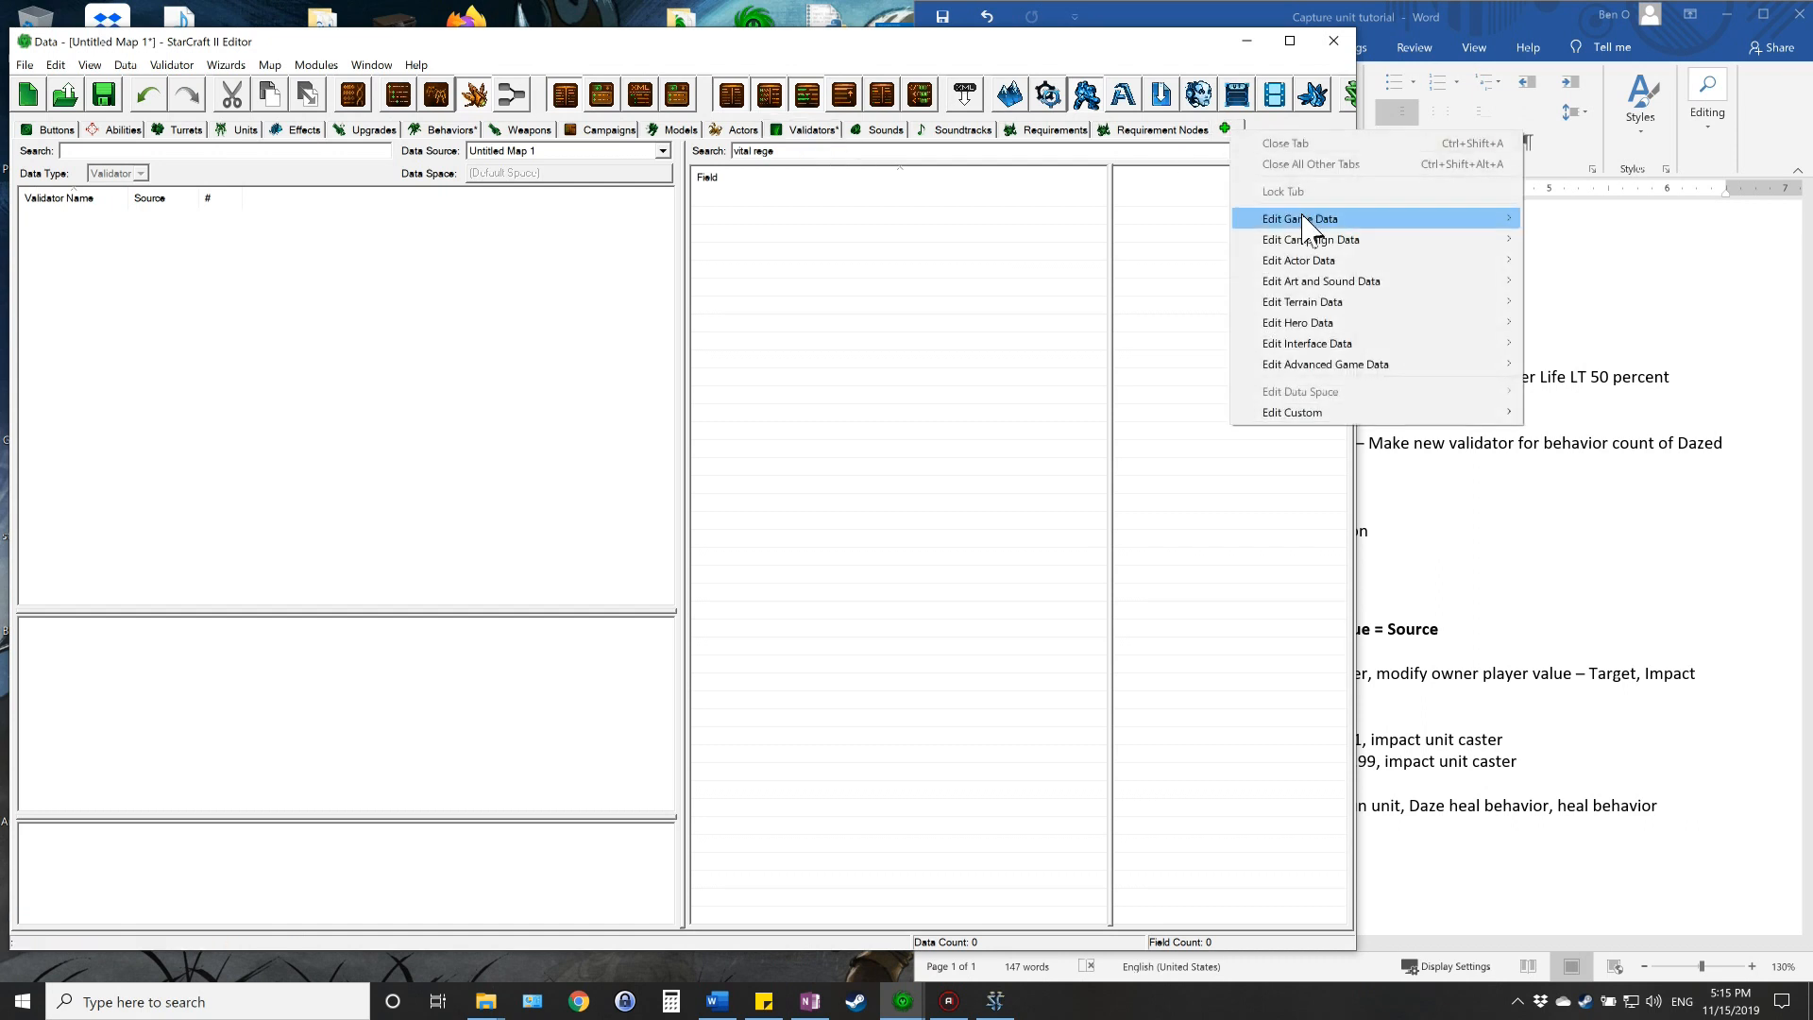
pyautogui.moveTo(1303, 220)
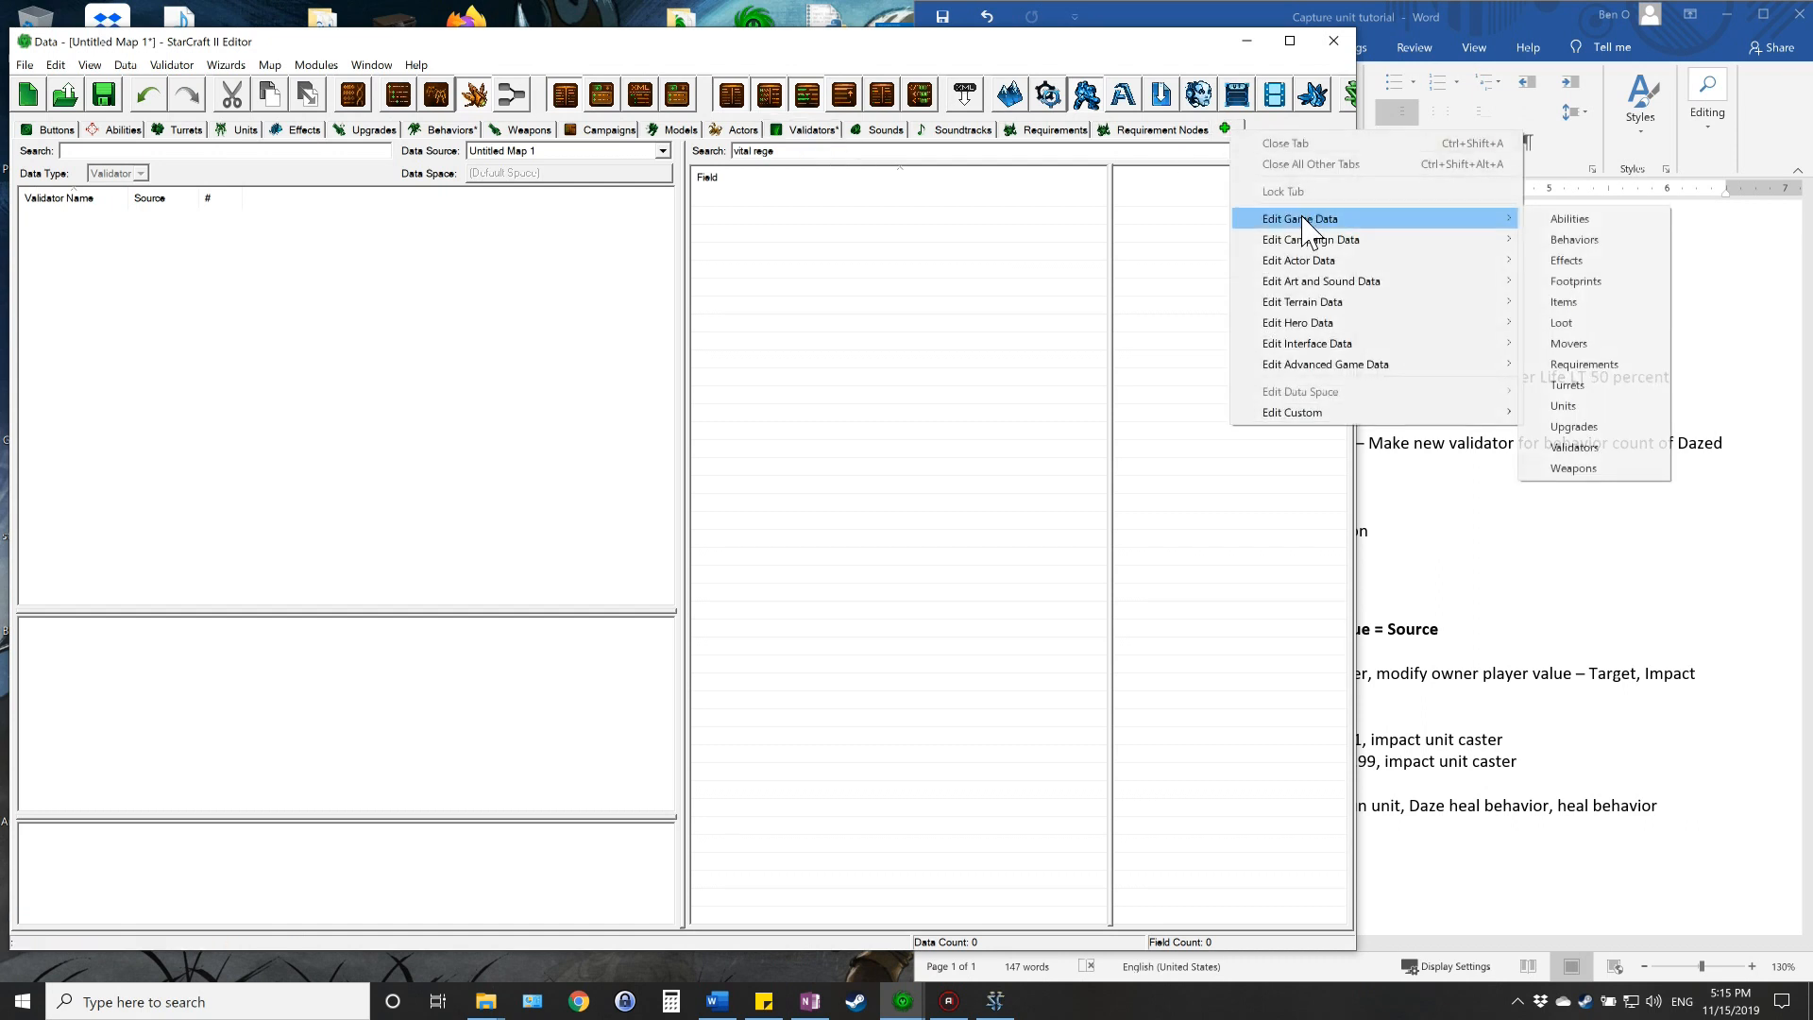
pyautogui.click(1575, 447)
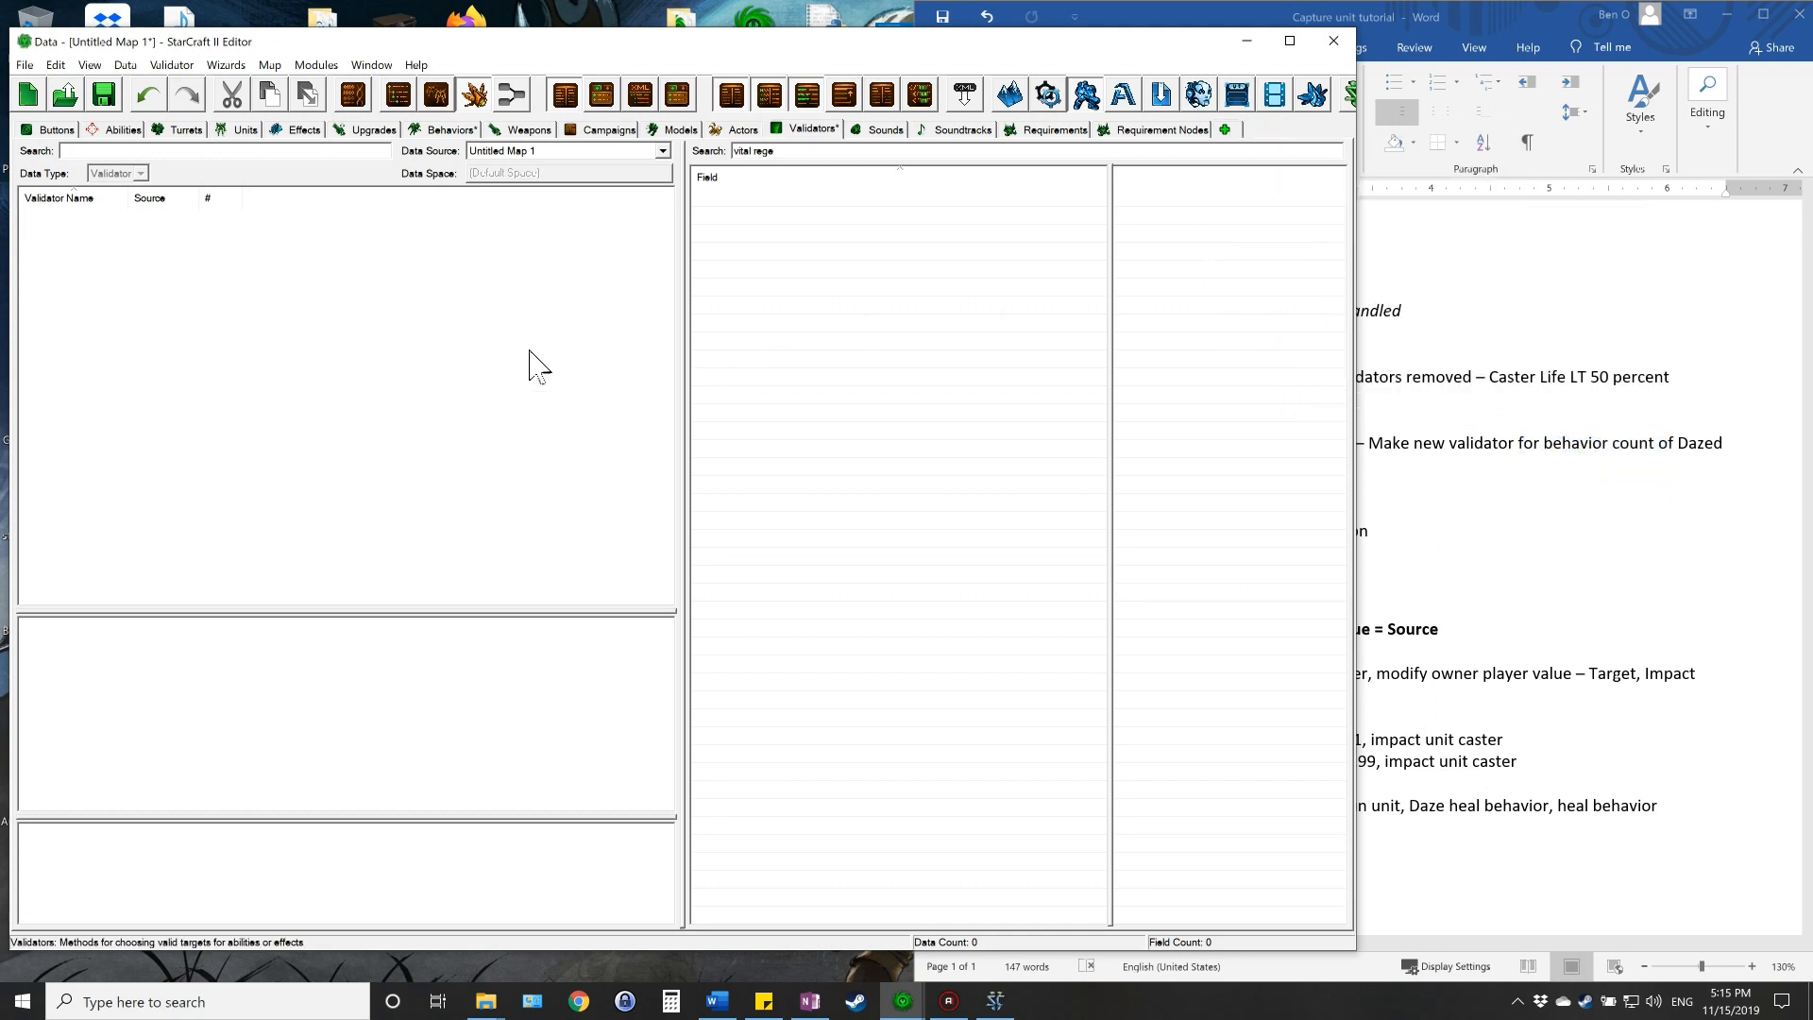
pyautogui.rightClick(131, 300)
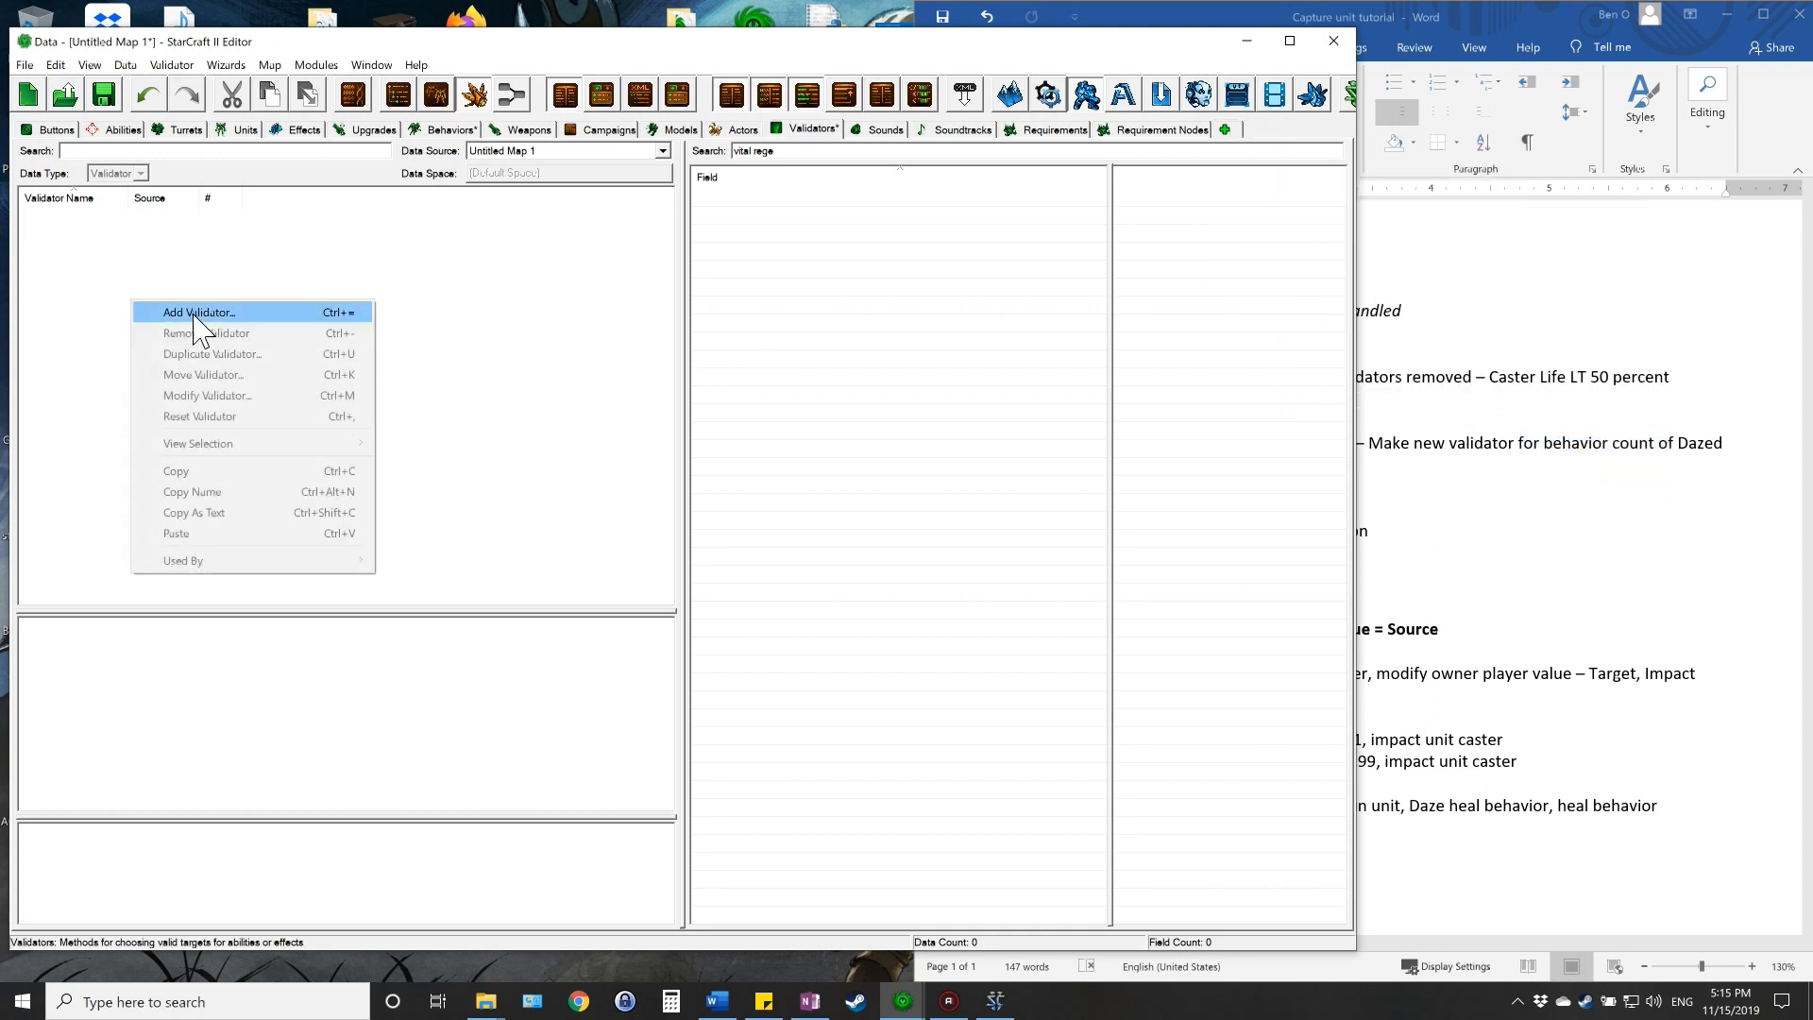
pyautogui.click(192, 311)
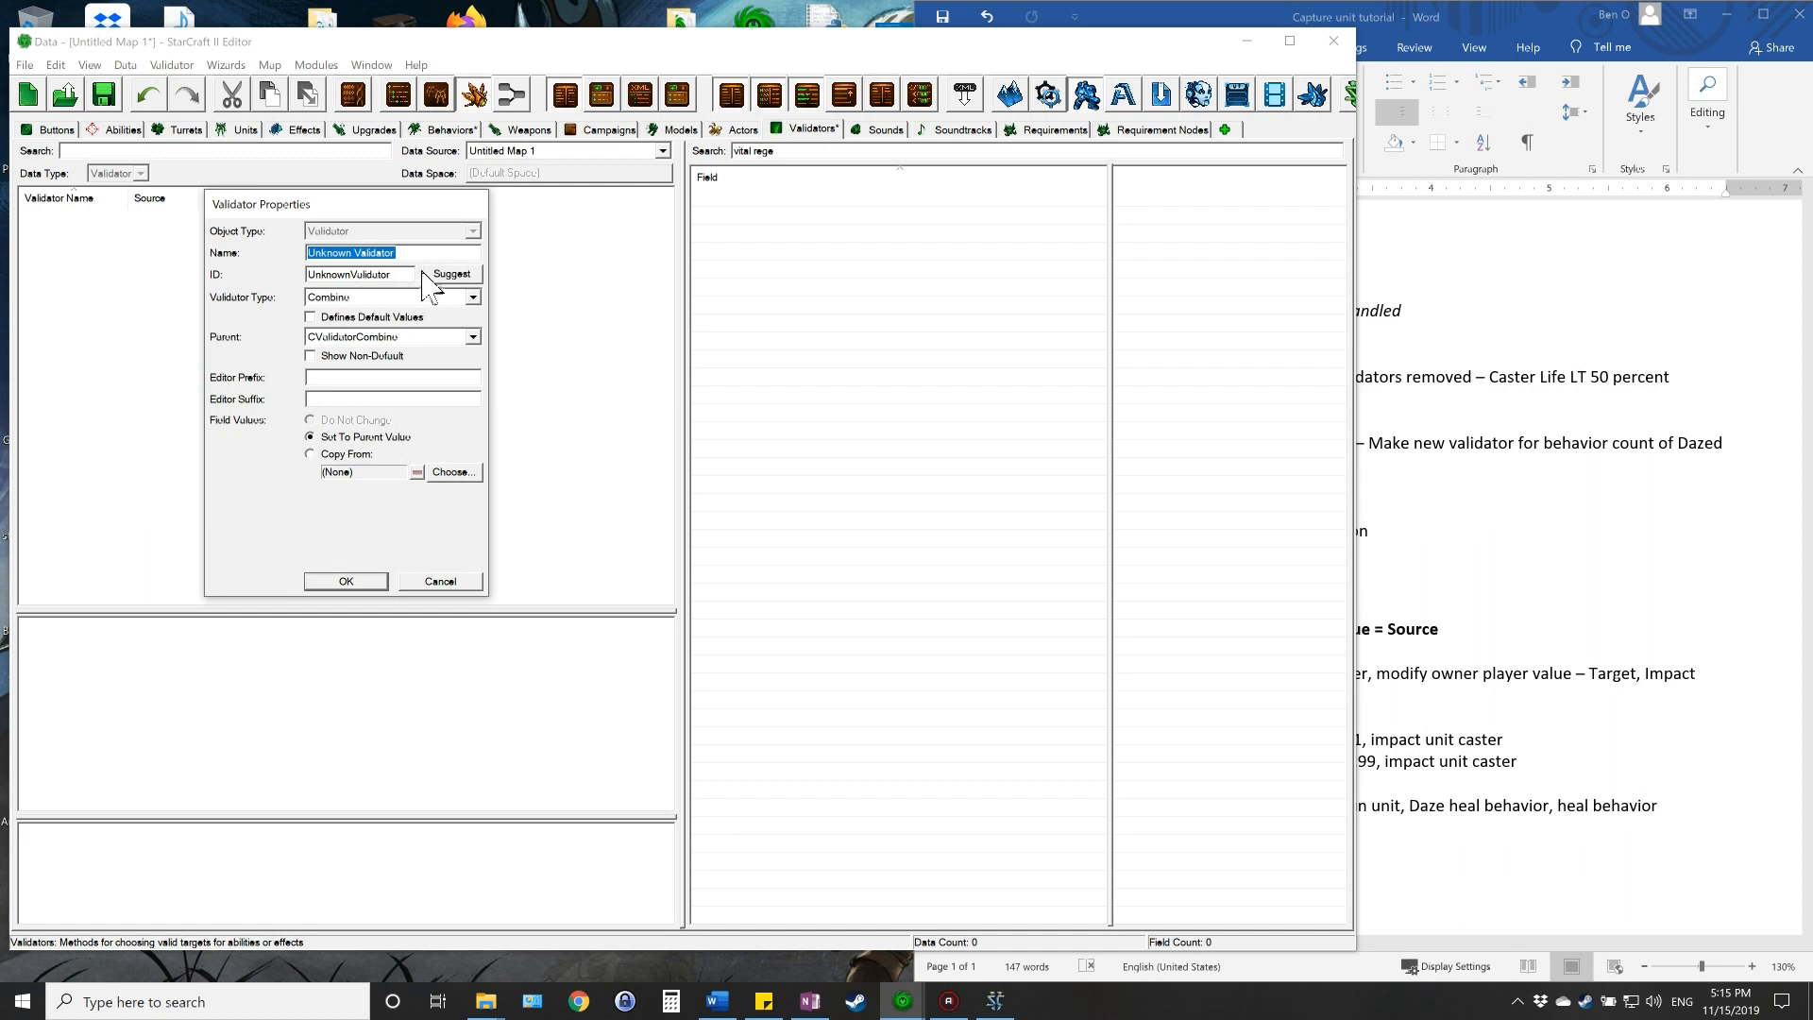
pyautogui.write('U')
pyautogui.click(452, 273)
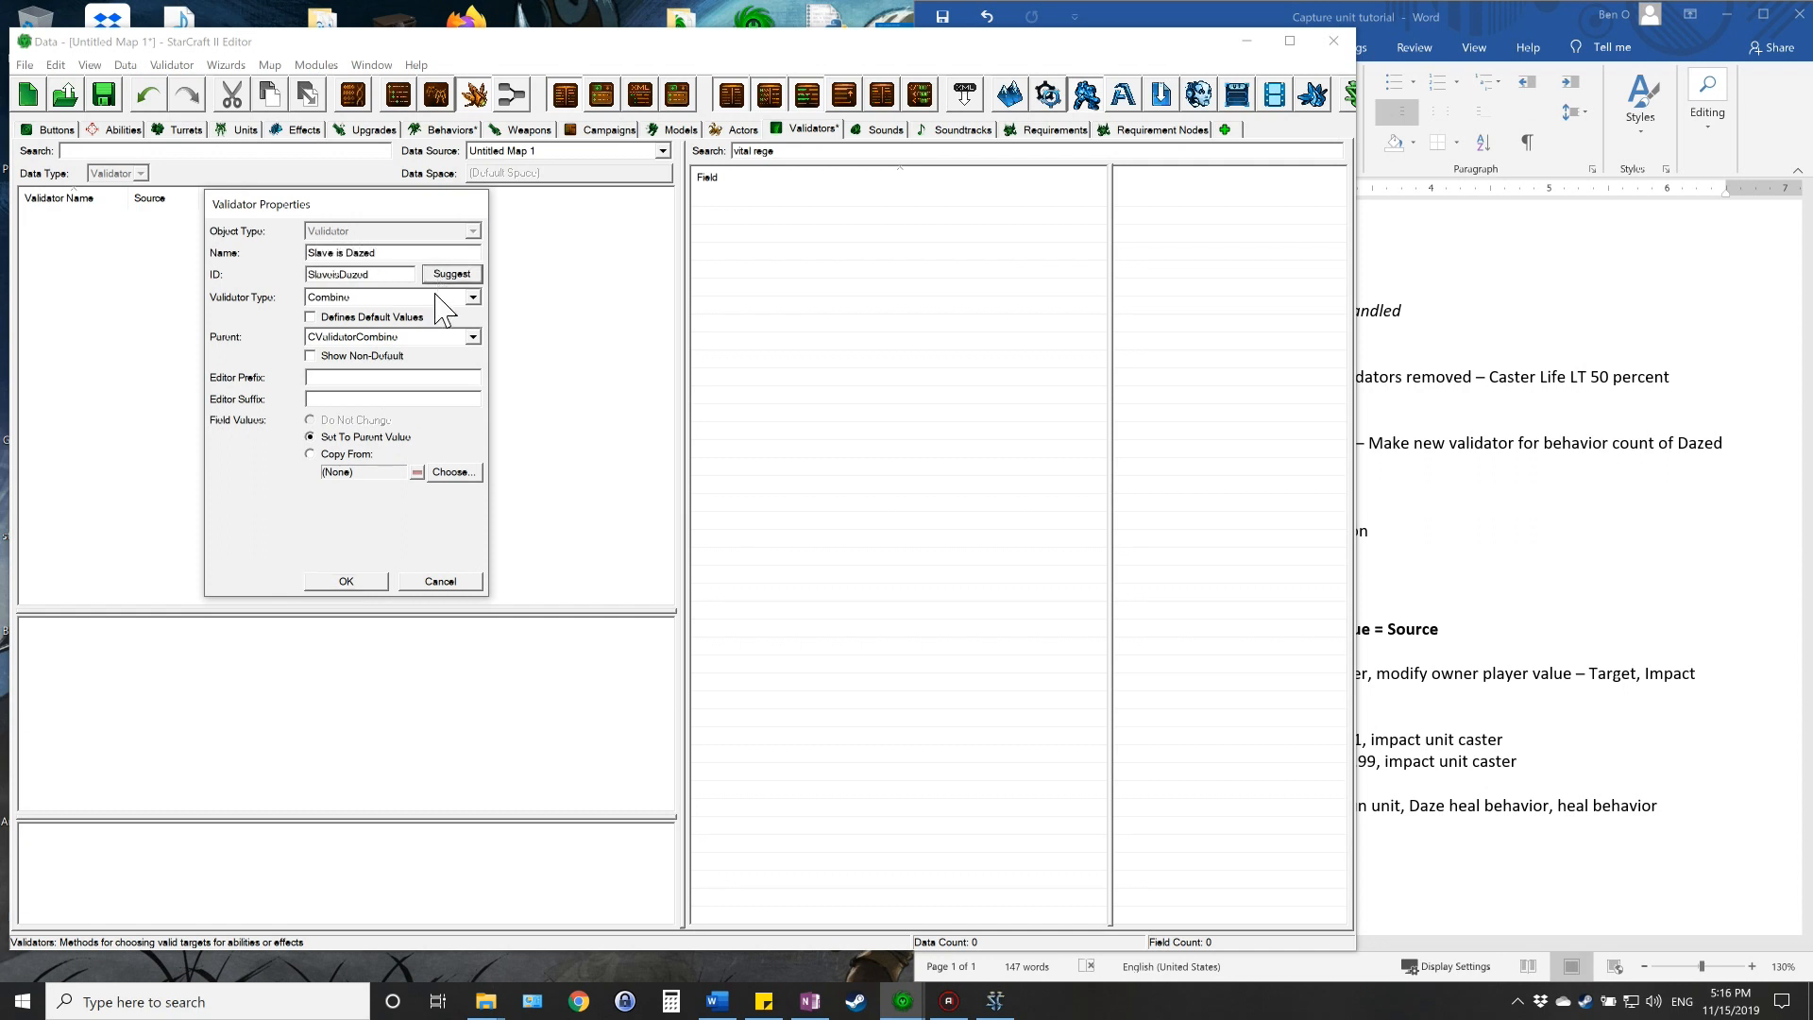
# - Set the new validator's type to Unit Compare Behavior Count and create it
pyautogui.click(436, 297)
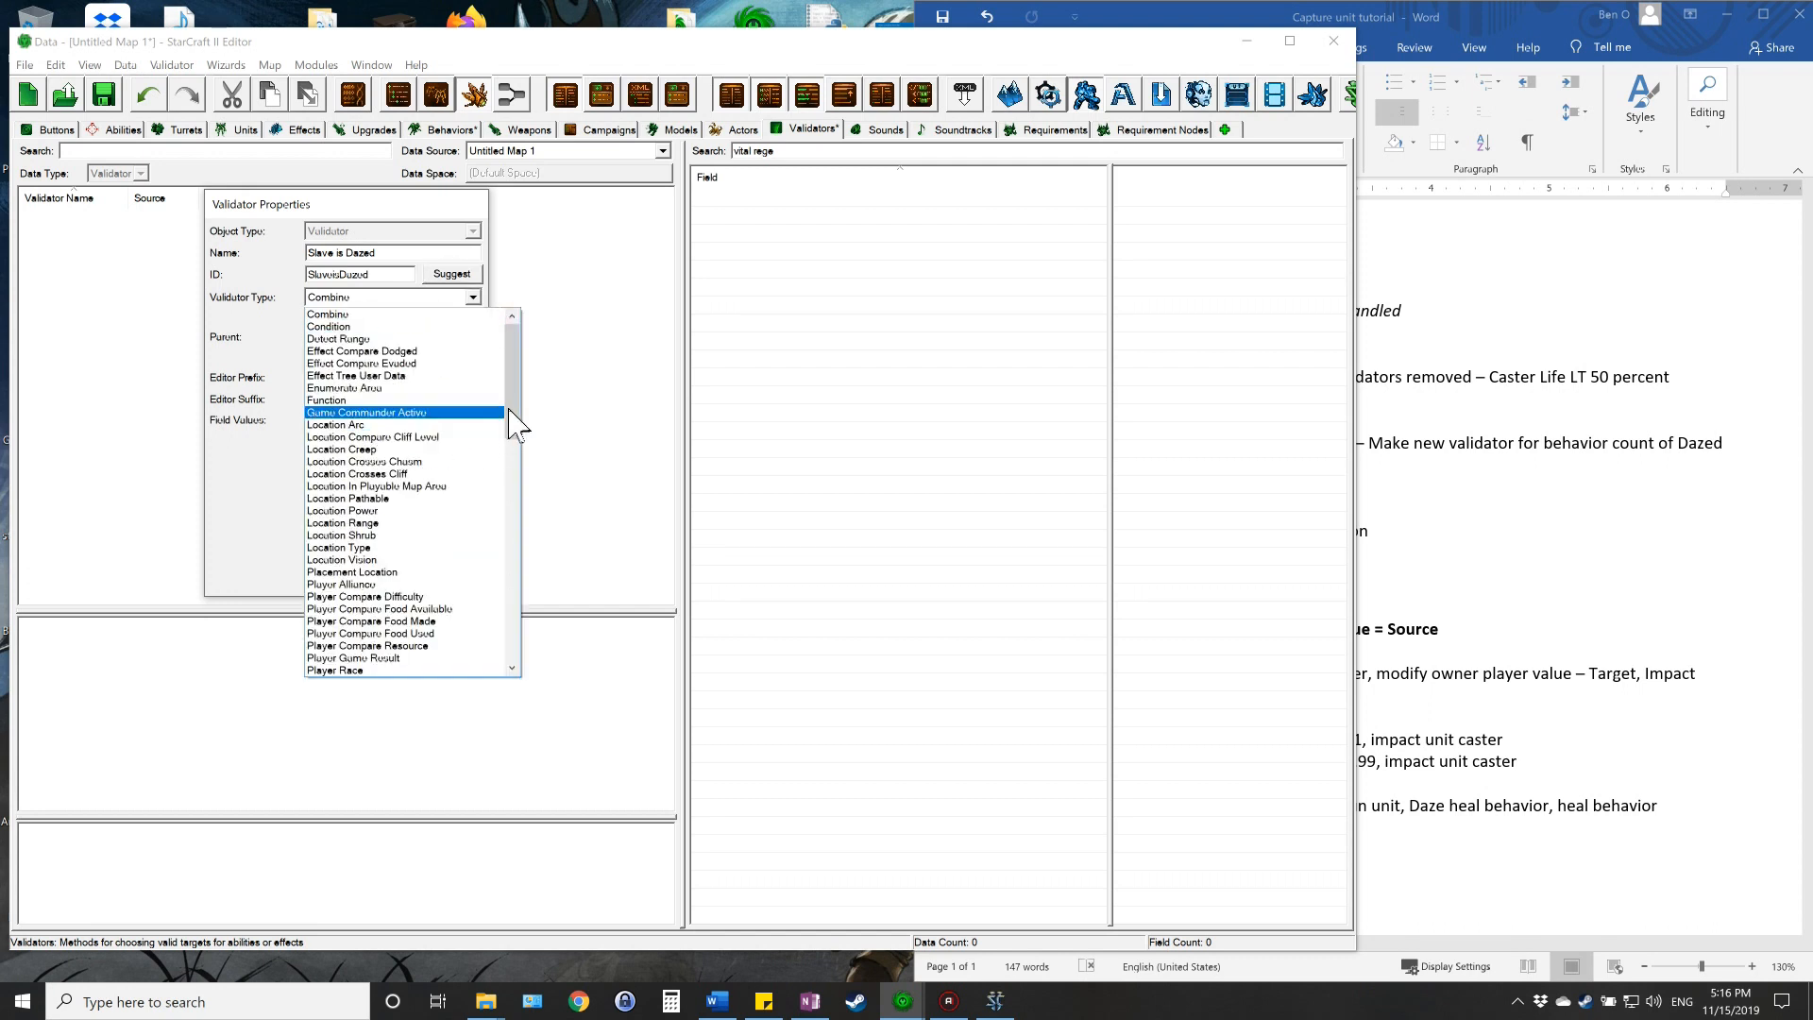
pyautogui.moveTo(515, 420); pyautogui.dragTo(516, 522)
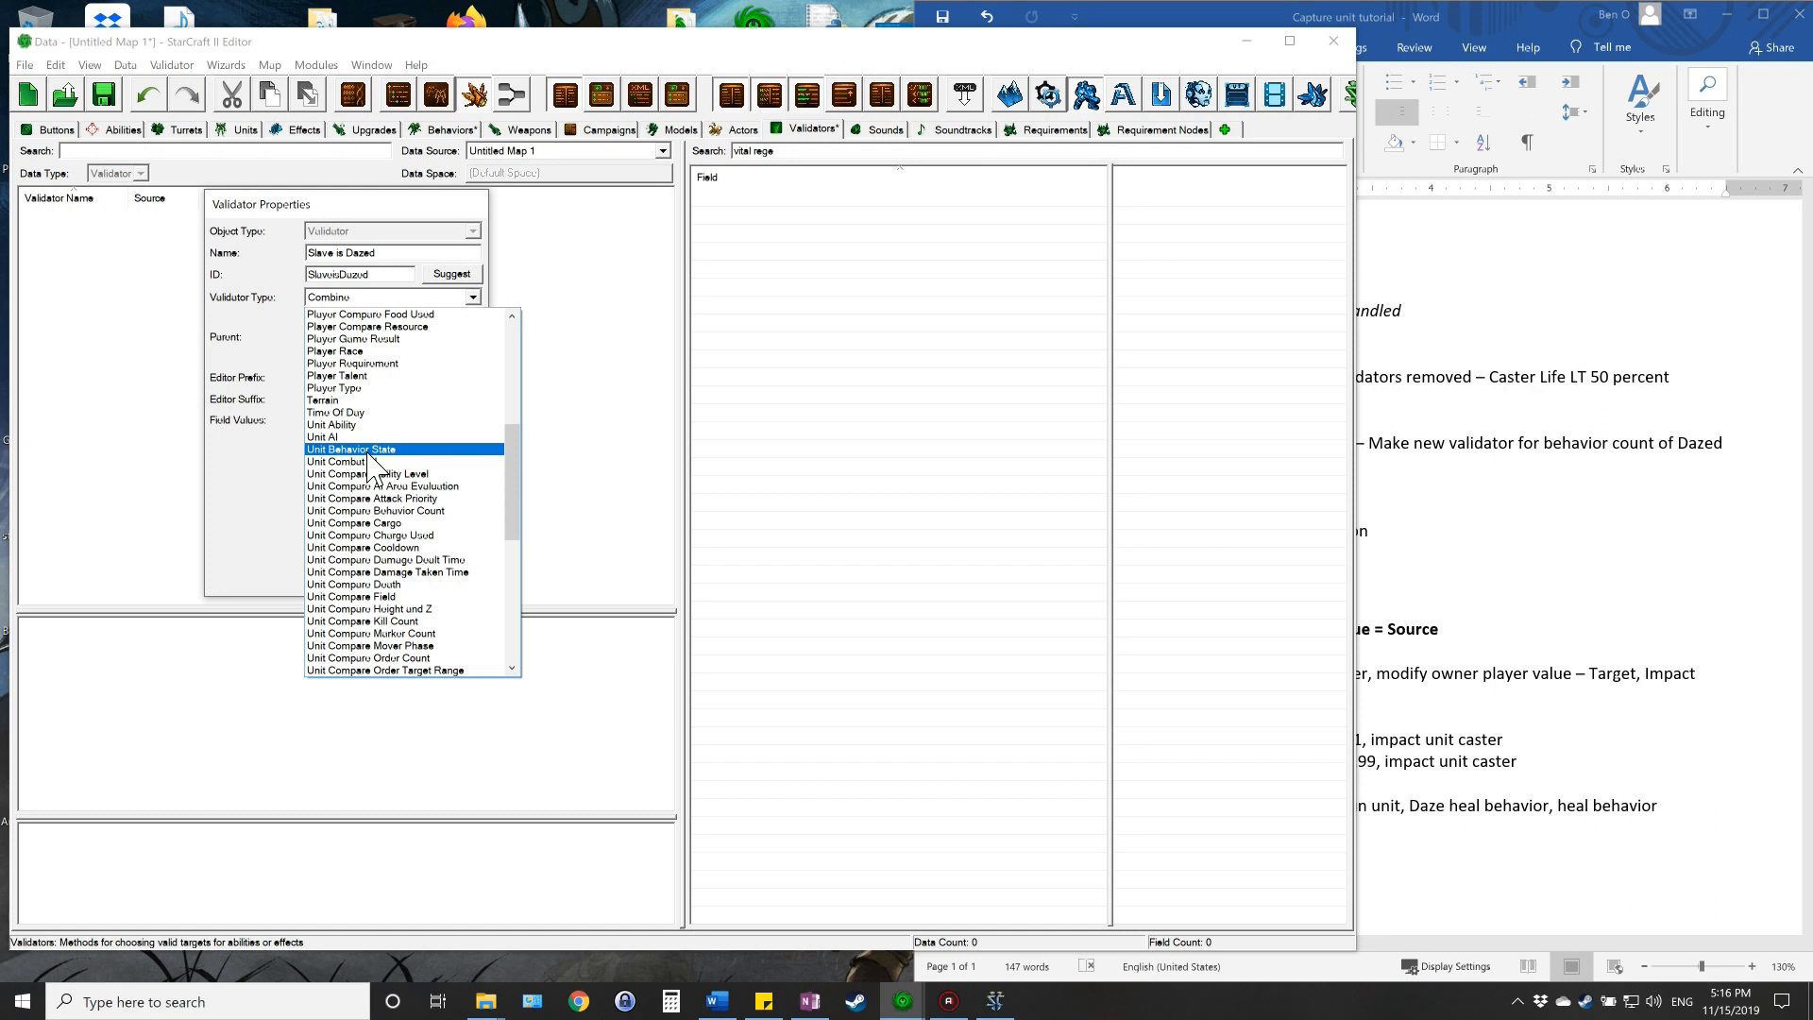
pyautogui.moveTo(526, 465); pyautogui.dragTo(522, 513)
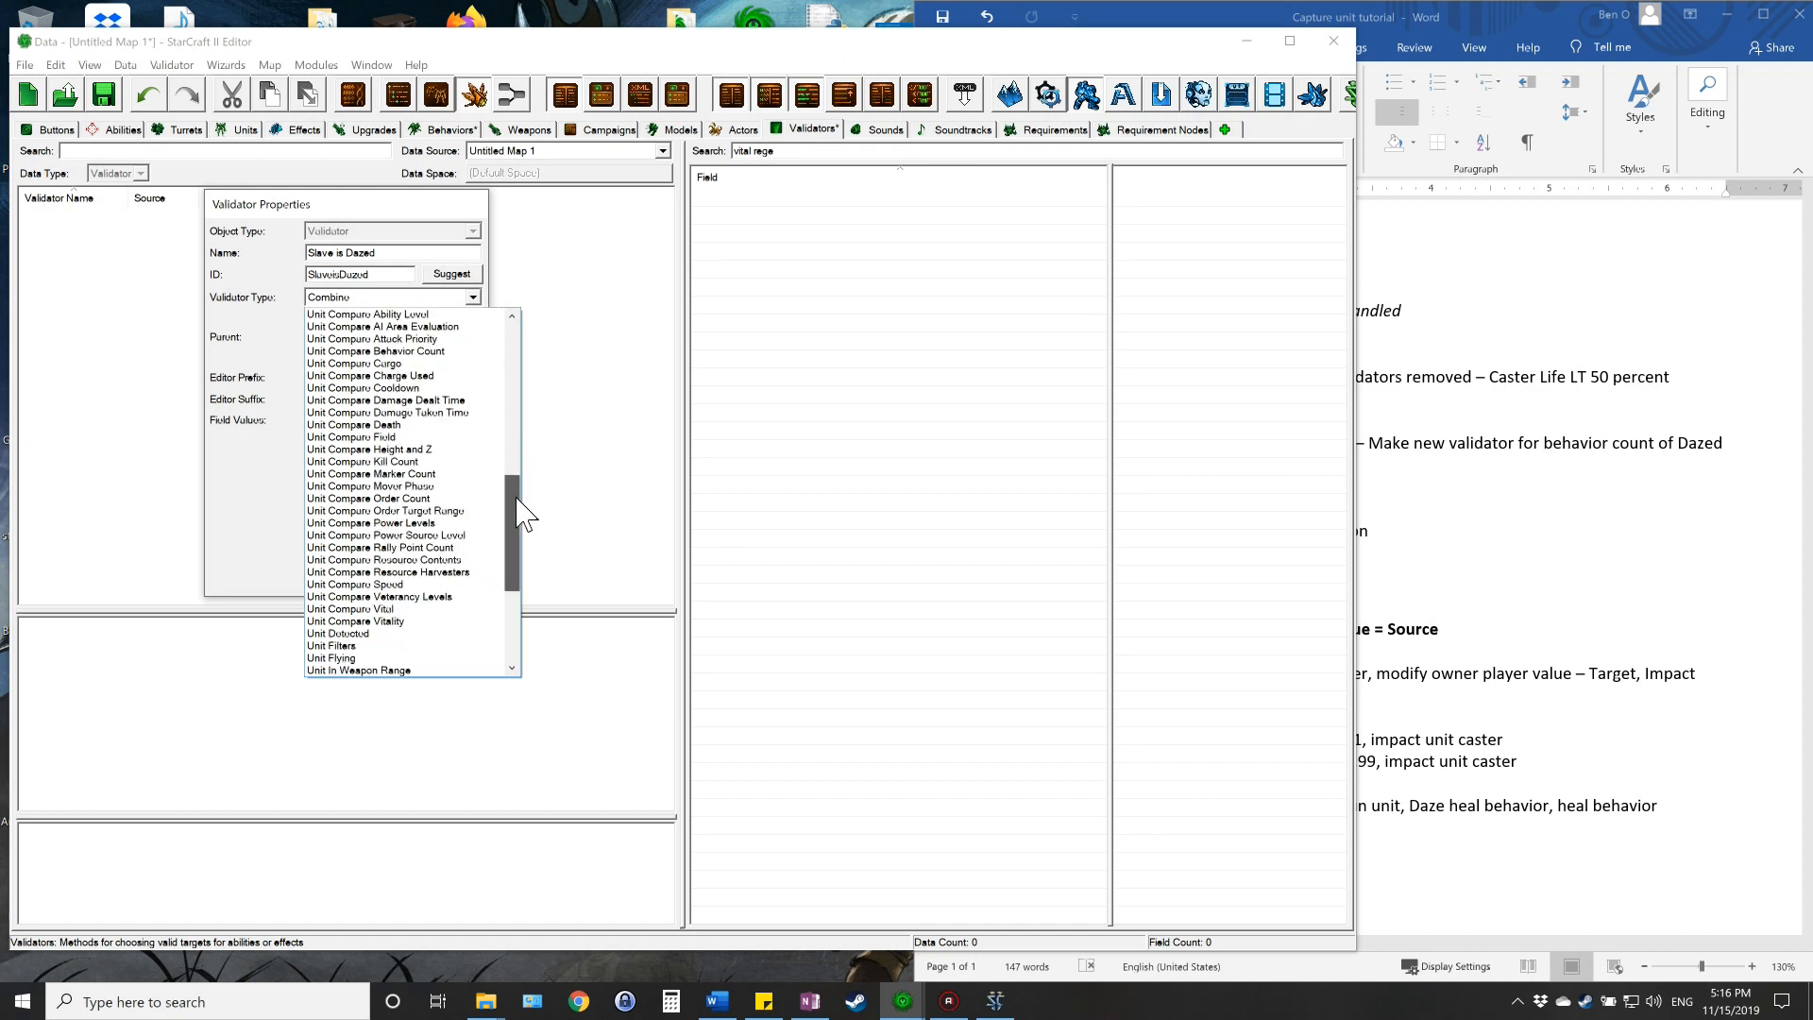
pyautogui.click(405, 351)
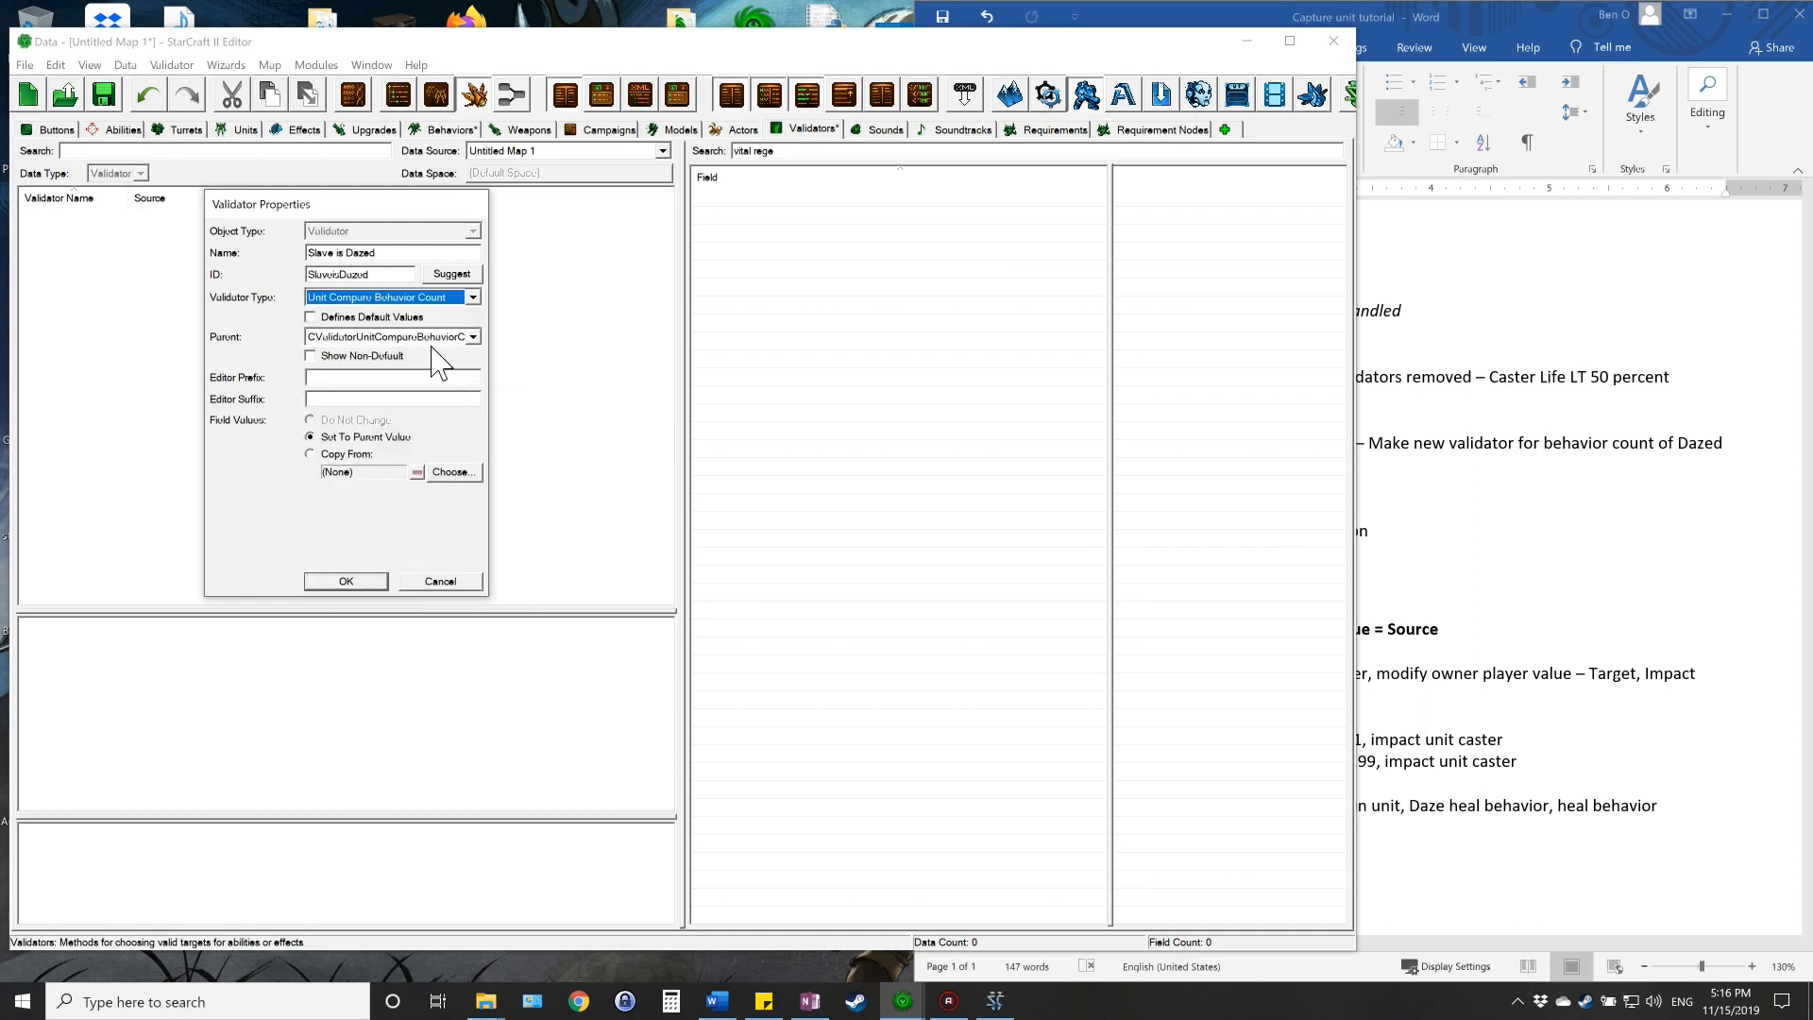
pyautogui.click(346, 581)
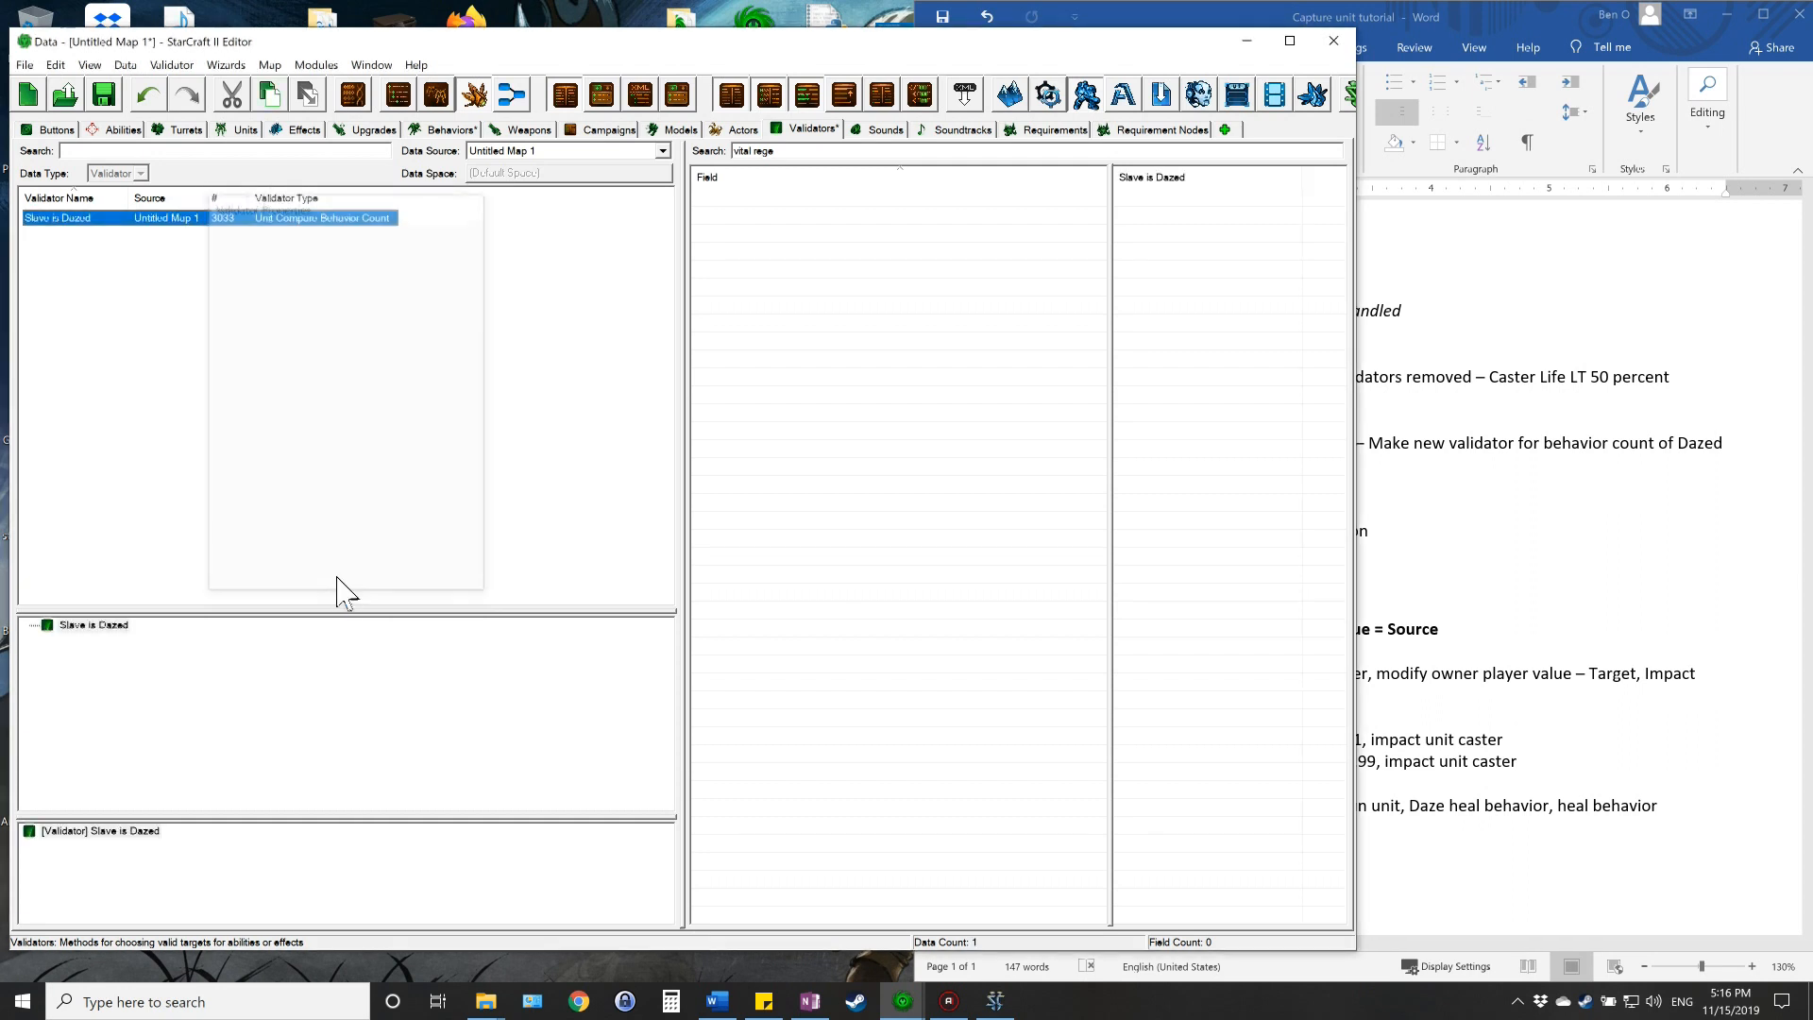
# - Filter the Slave is Dazed fields by "behav" and set Validator: Behavior to Slave Dazed
pyautogui.moveTo(784, 152); pyautogui.dragTo(677, 163)
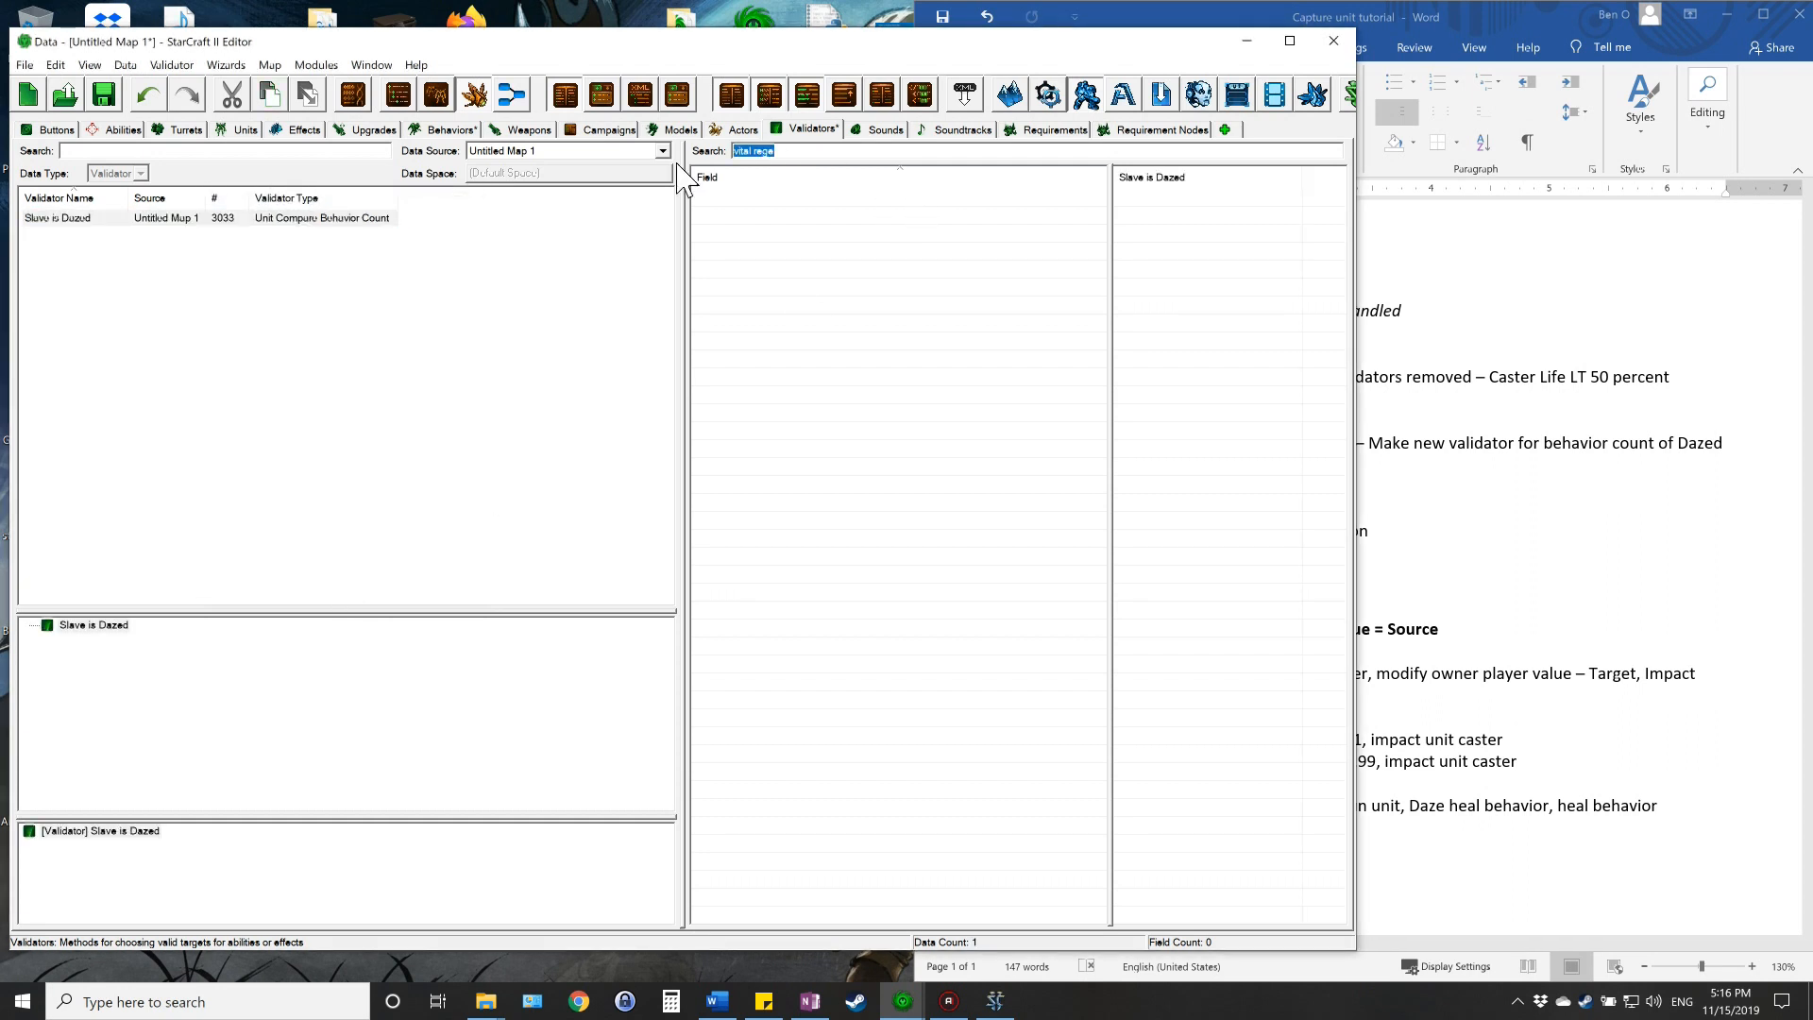
pyautogui.write('behav')
pyautogui.click(1147, 197)
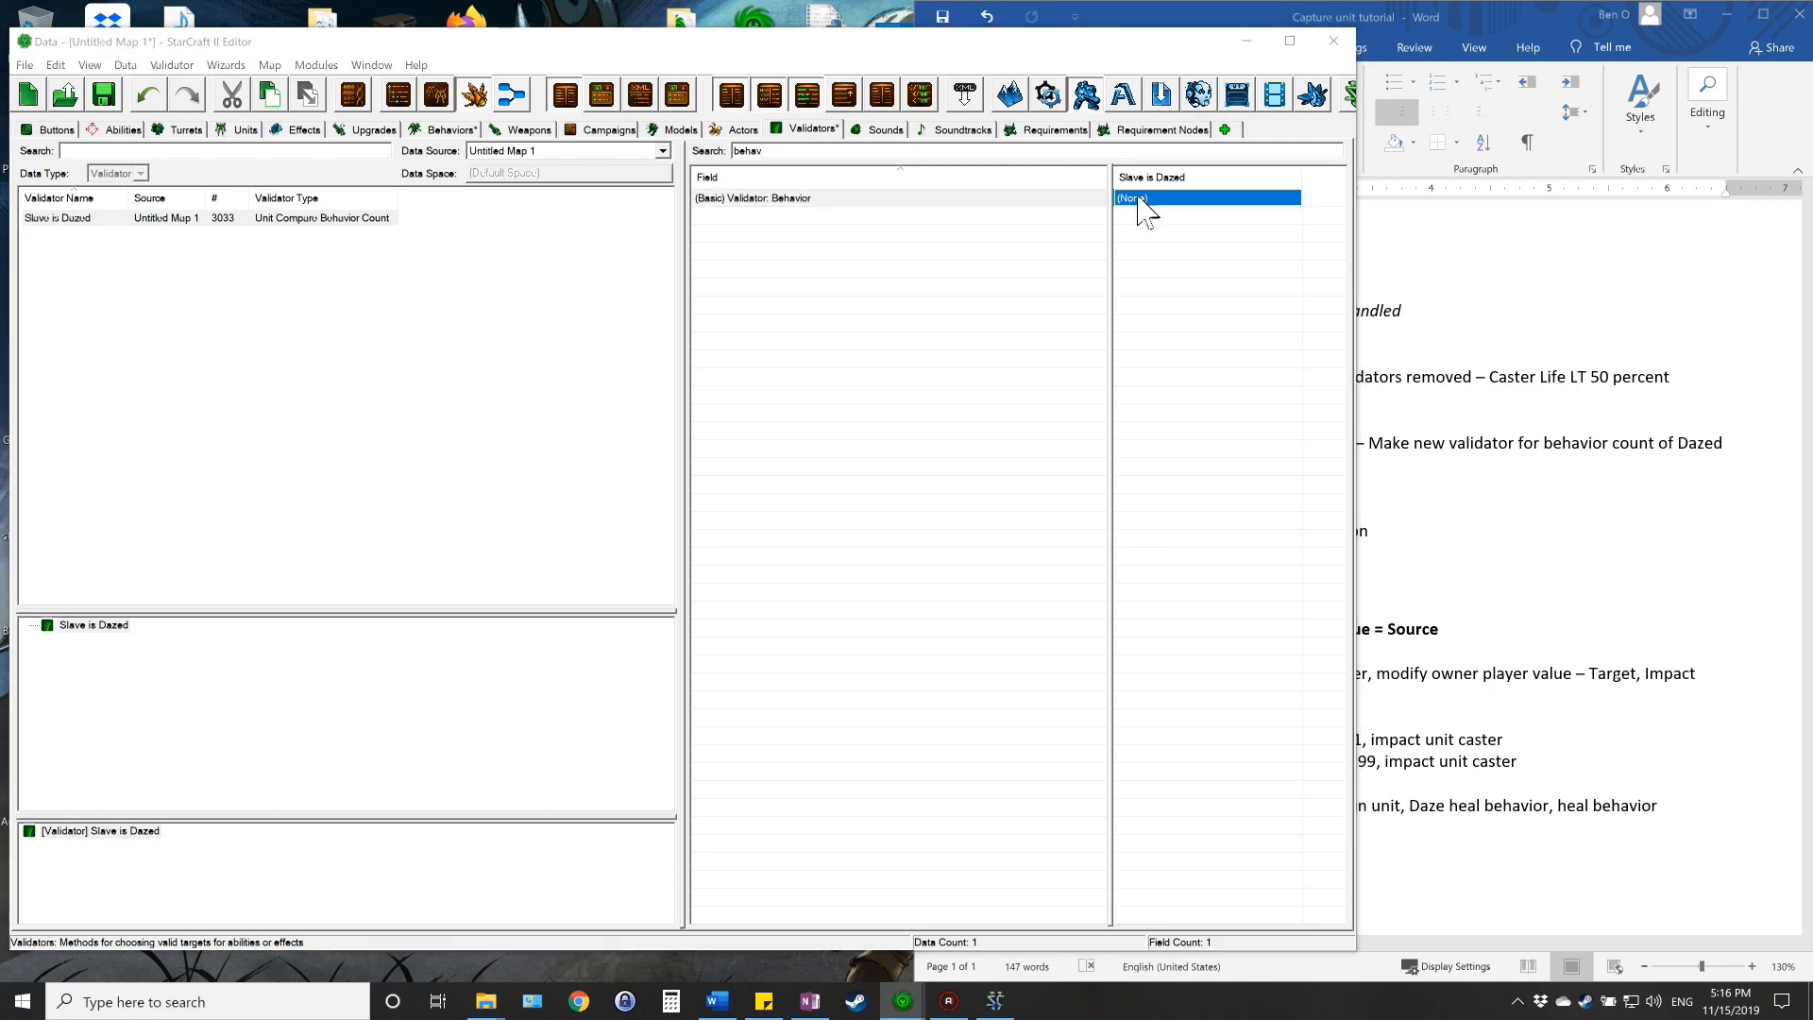
pyautogui.write('dazed')
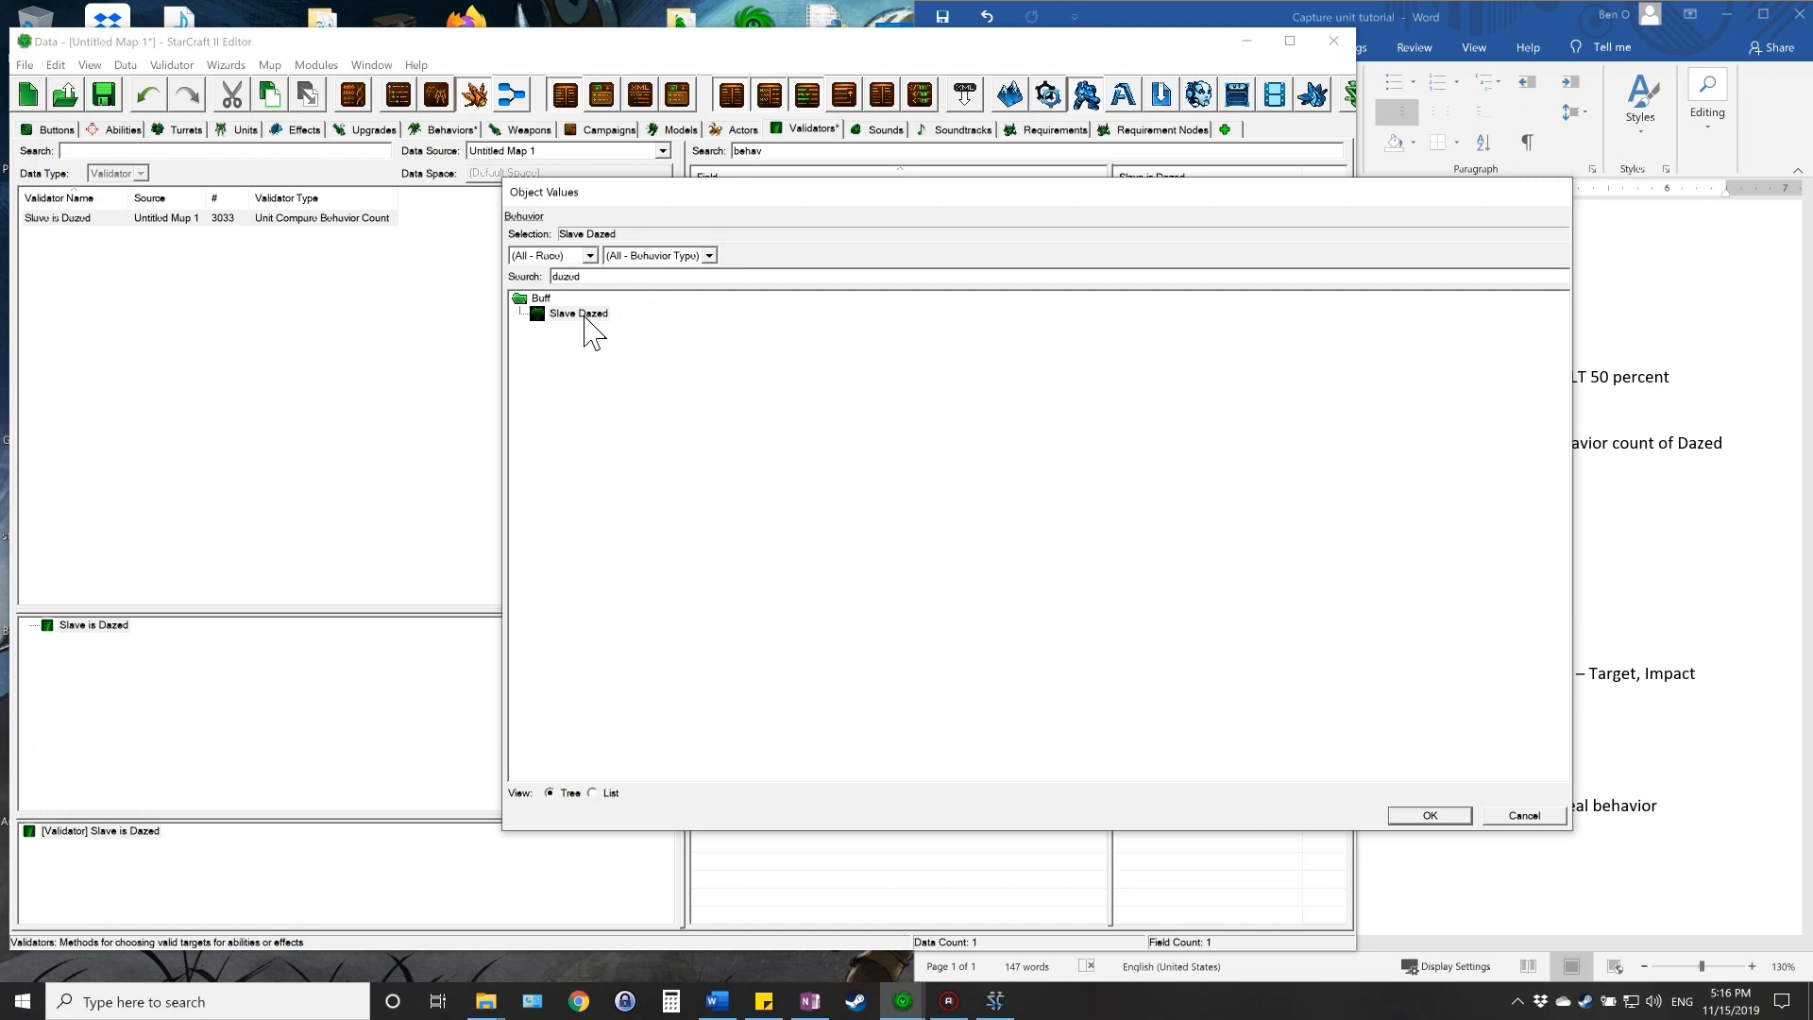
pyautogui.click(585, 314)
pyautogui.click(1428, 814)
# - Filter the Slave is Dazed fields by "value" and set Validator: Value to 1
pyautogui.doubleClick(752, 151)
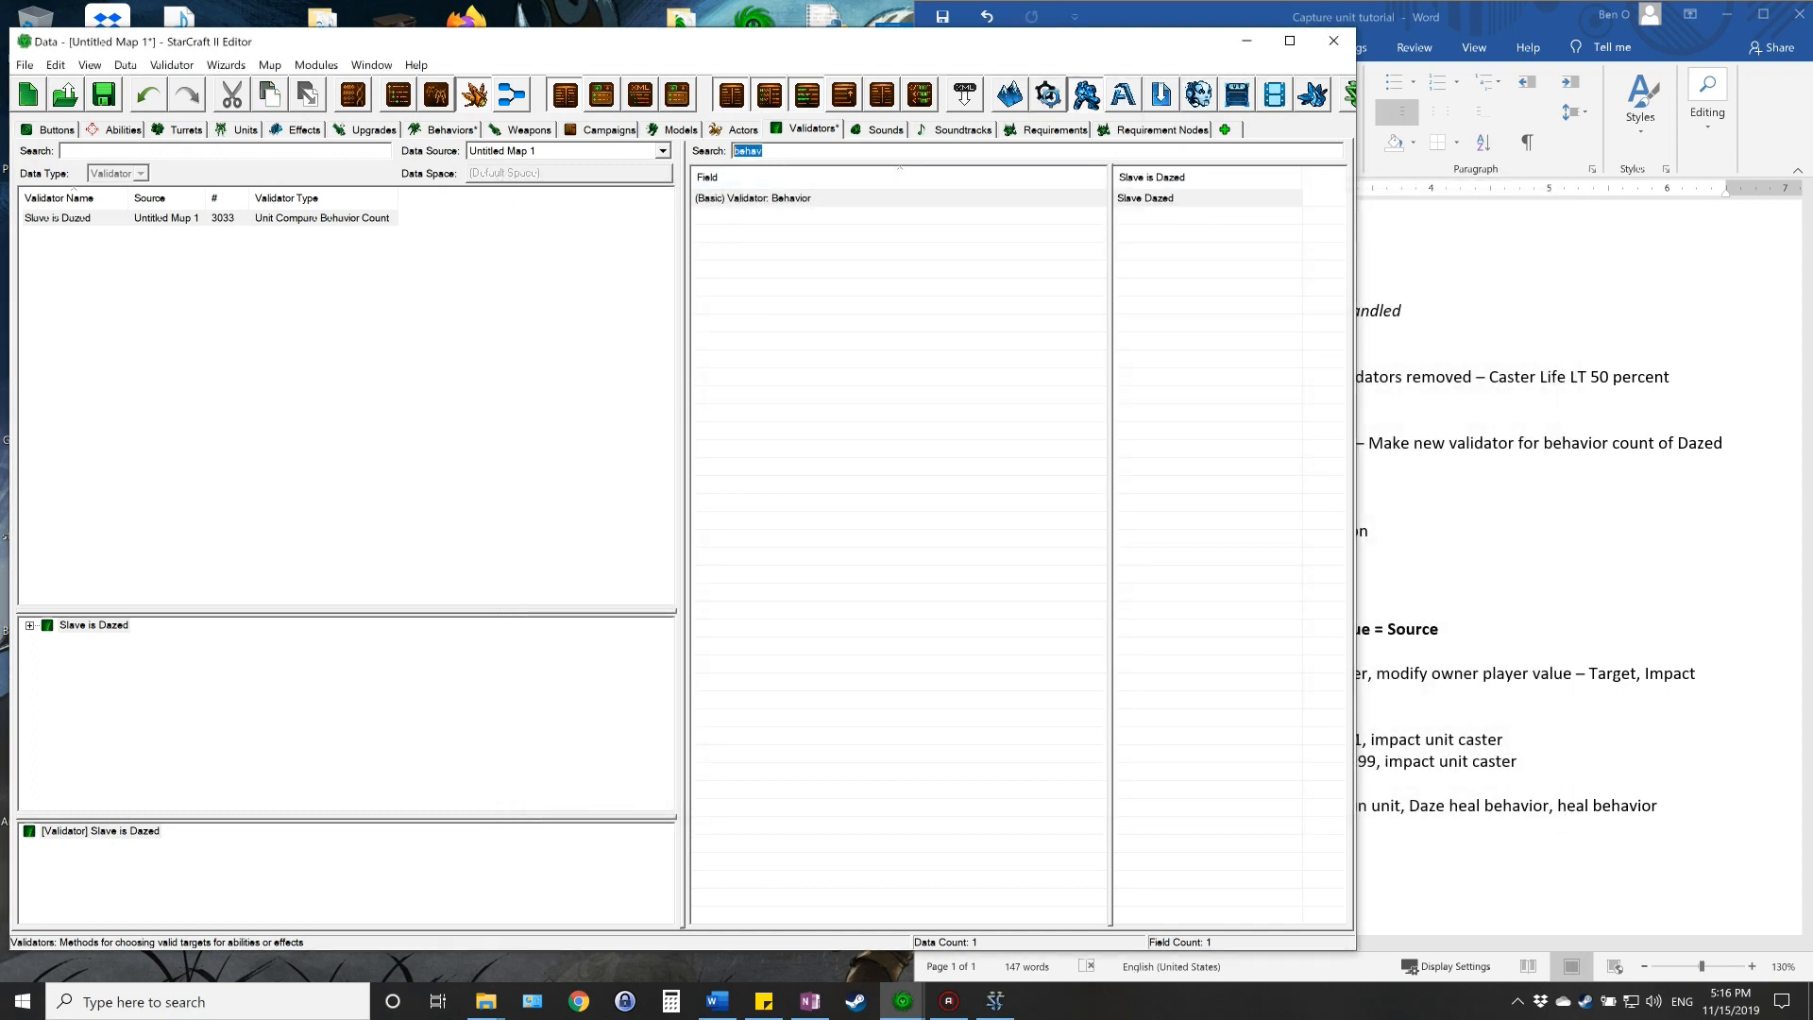
pyautogui.write('value')
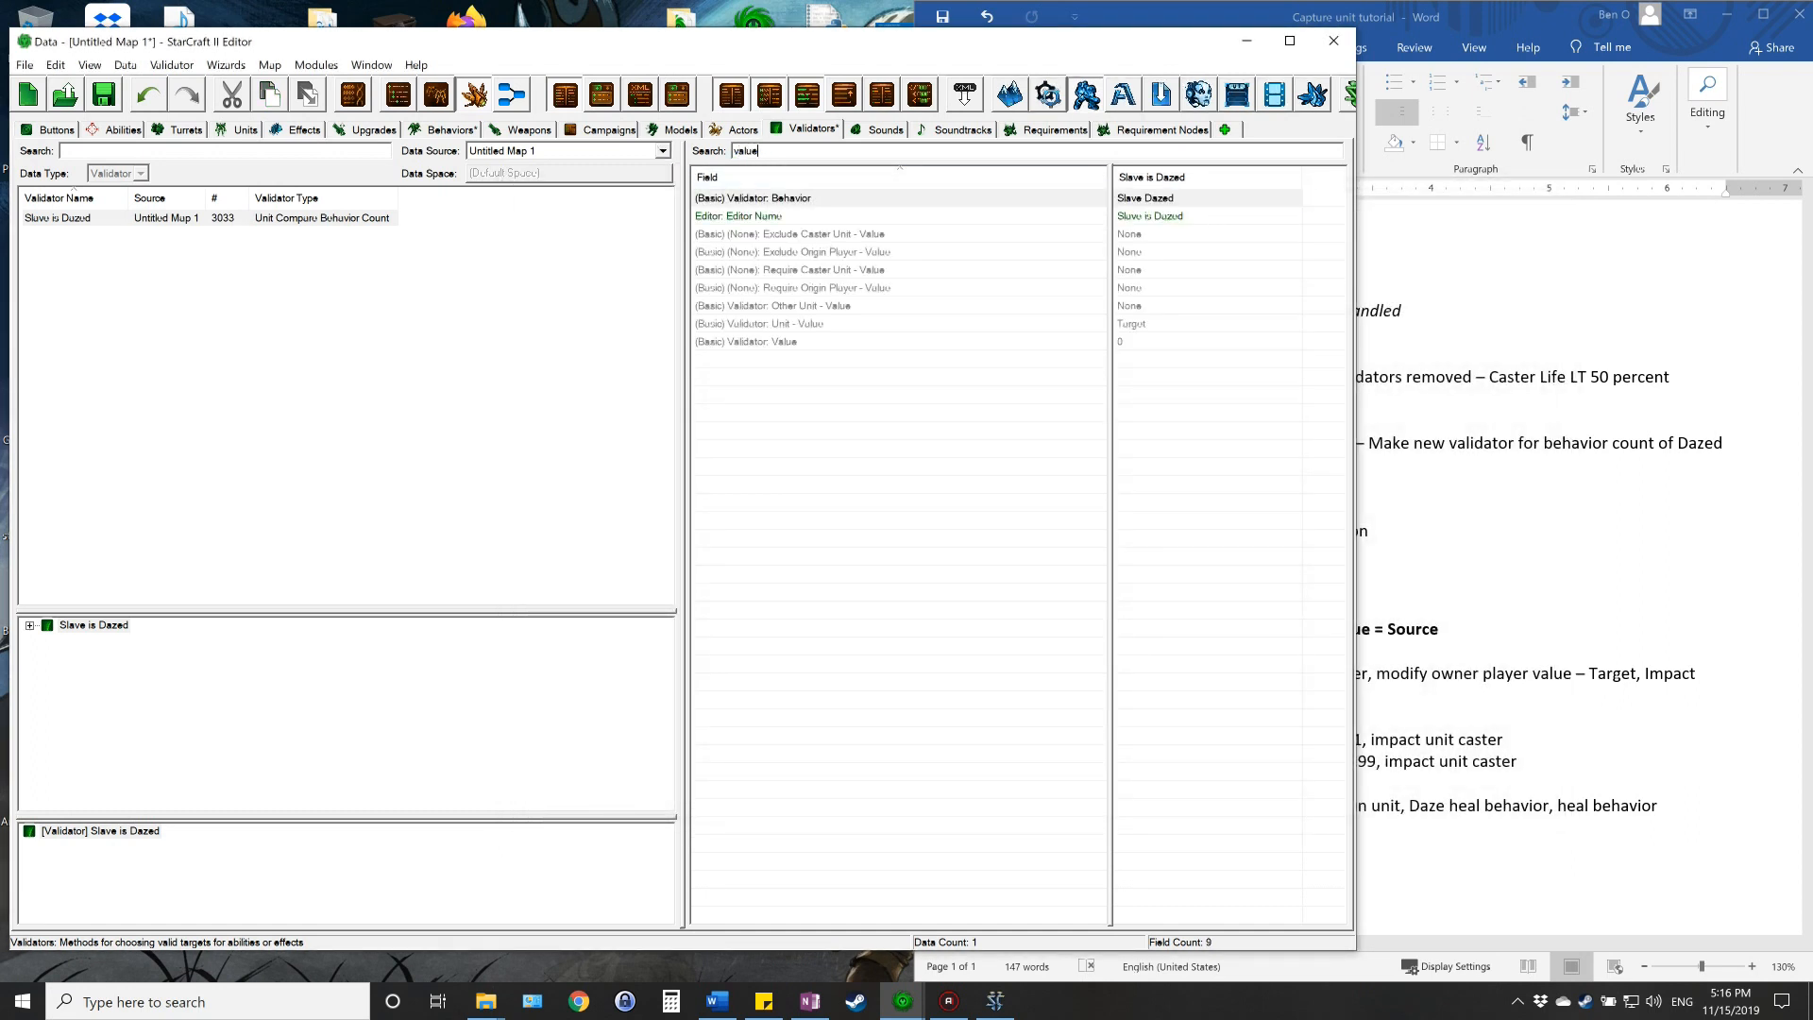
pyautogui.click(809, 306)
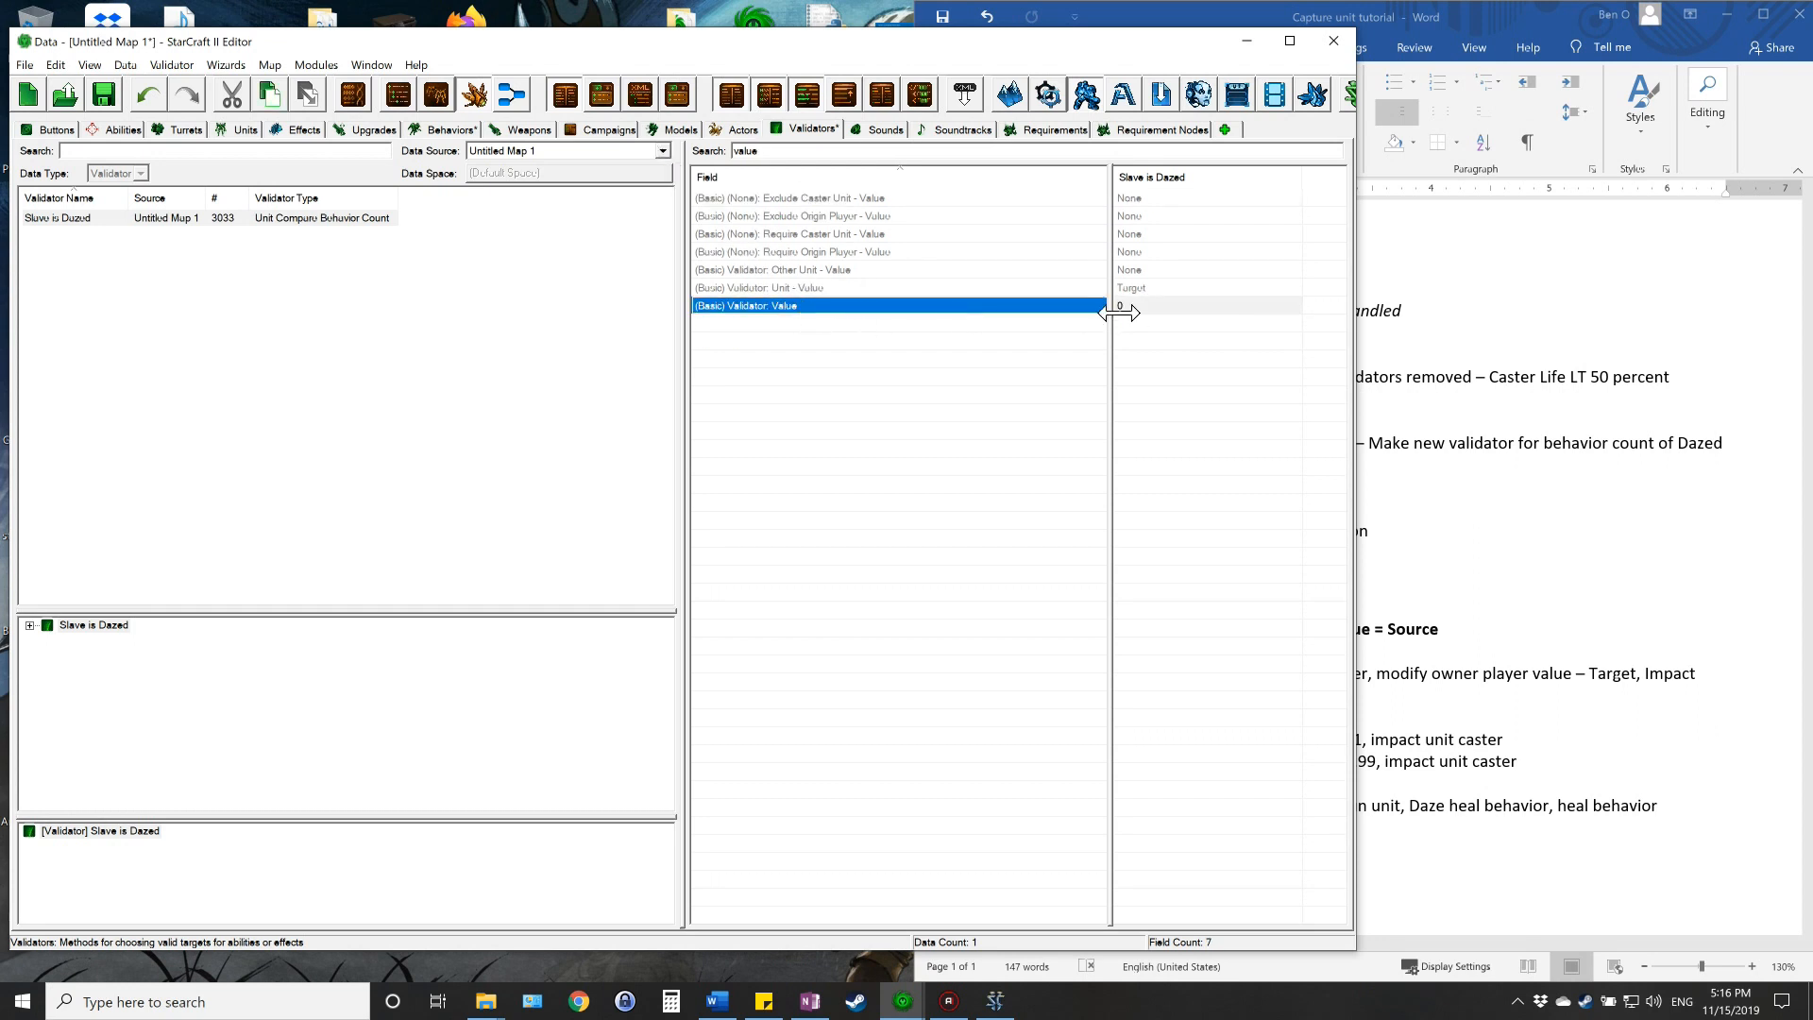
pyautogui.doubleClick(1145, 308)
pyautogui.write('1')
pyautogui.press('Return')
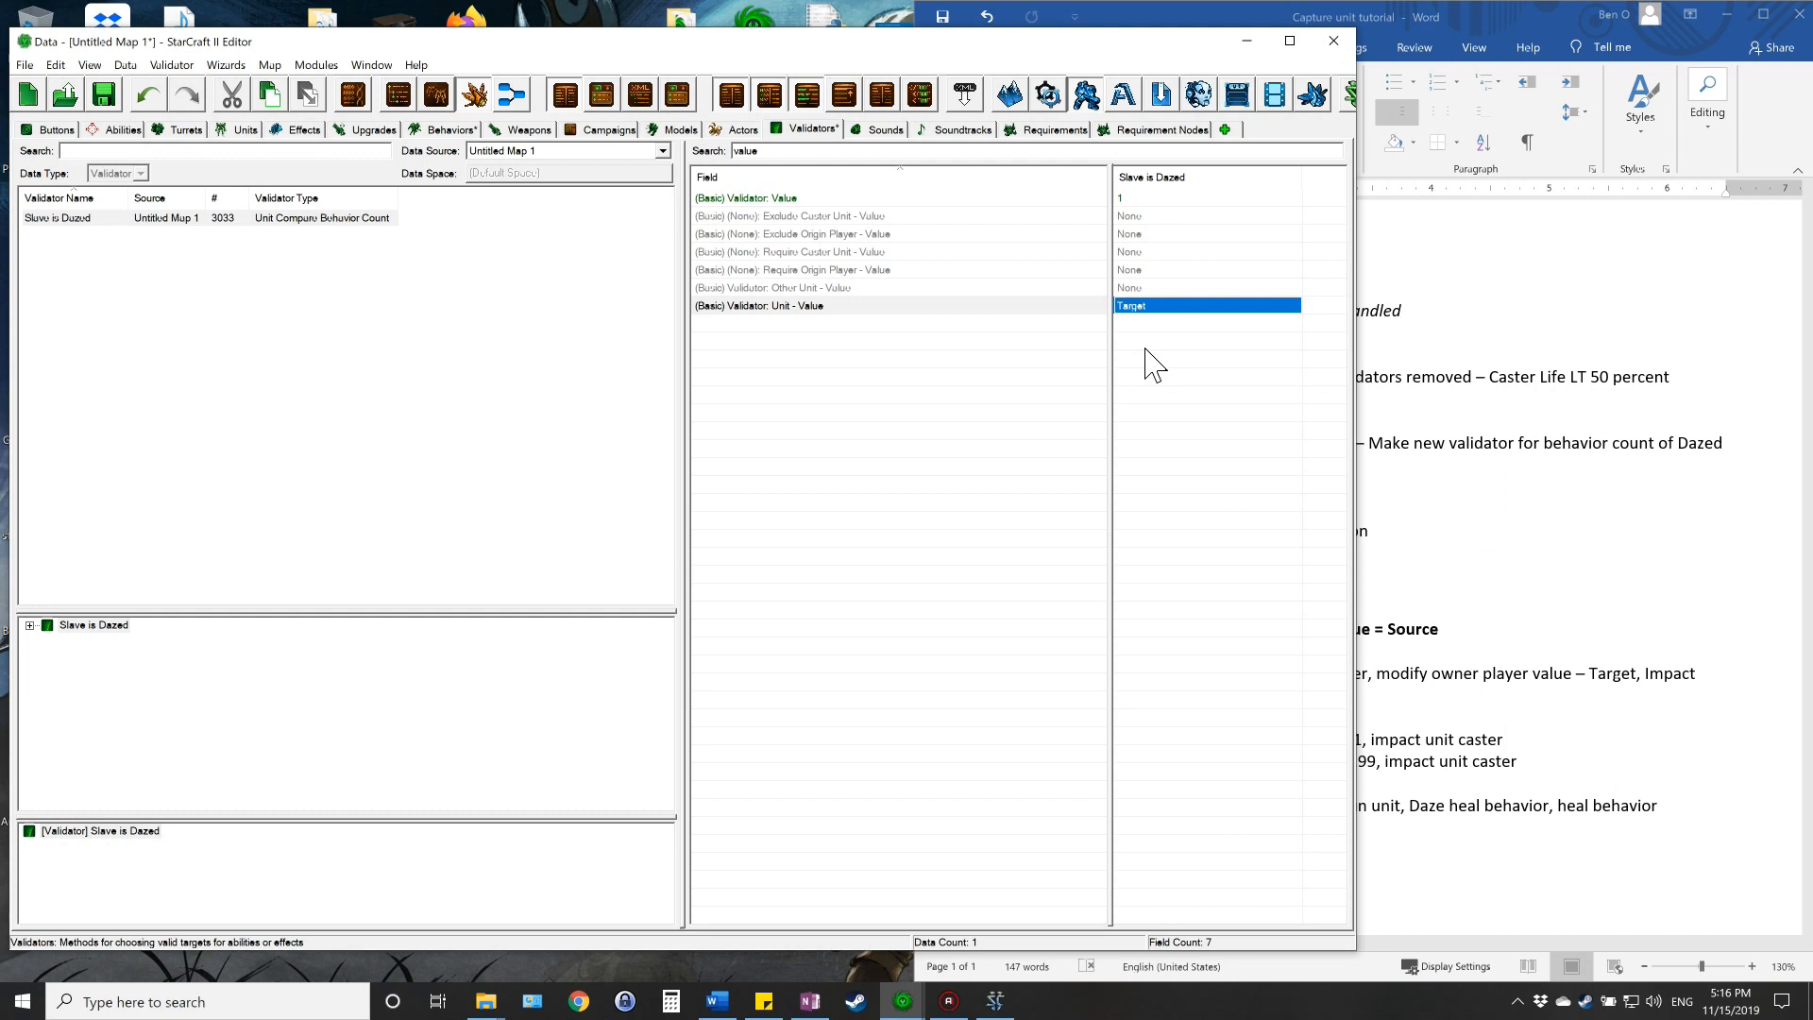
# - Clear the field filter and examine the comparison options of Validator: Compare without changing the setting
pyautogui.moveTo(773, 151); pyautogui.dragTo(692, 148)
pyautogui.press('BackSpace')
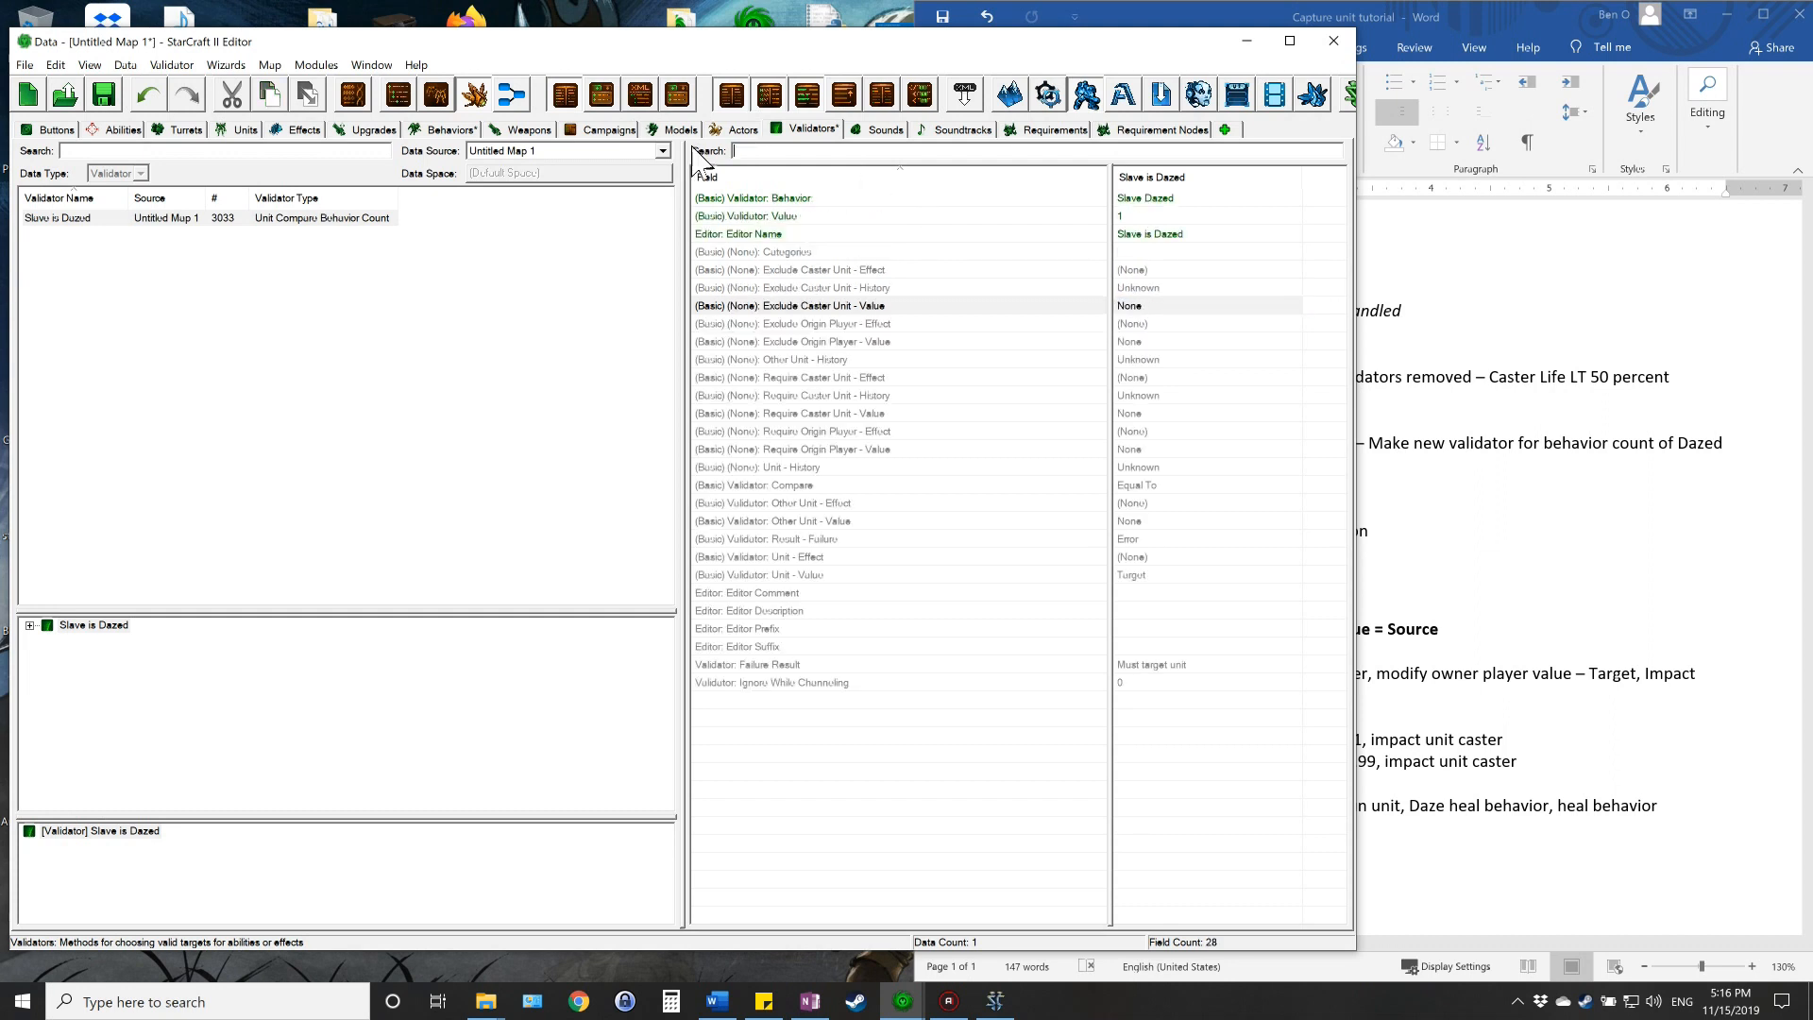
pyautogui.click(1153, 485)
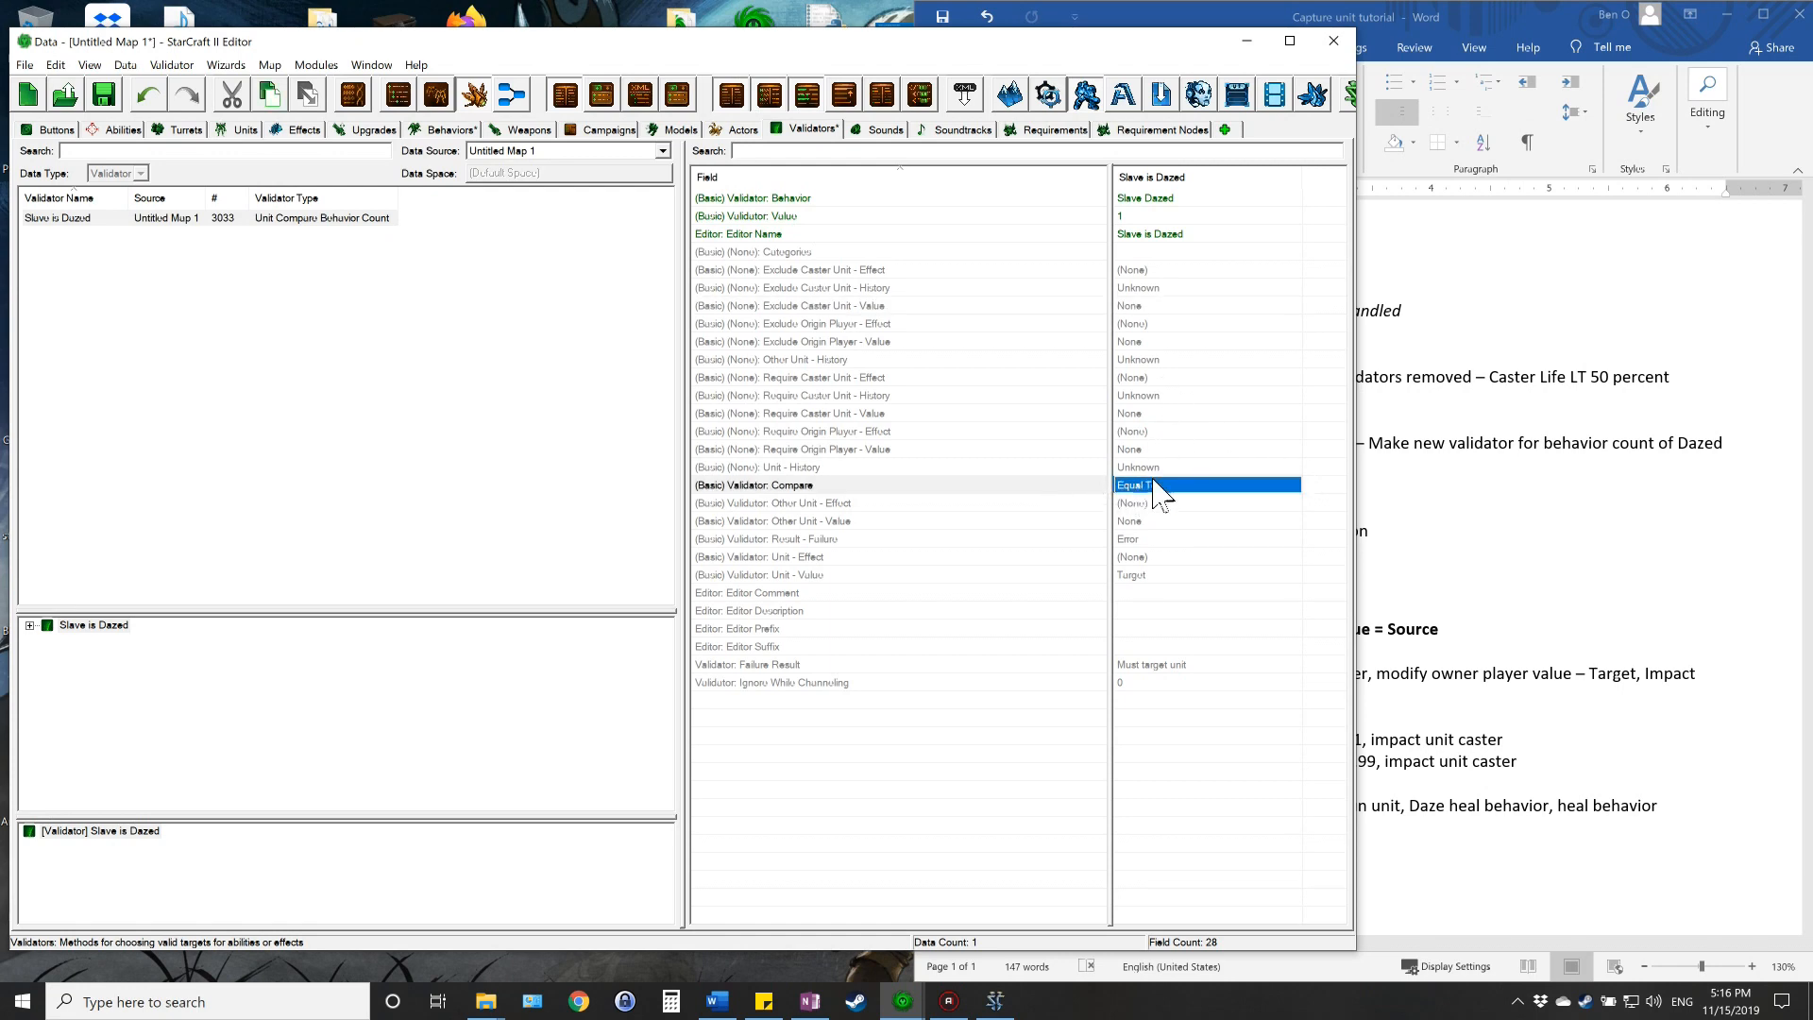
pyautogui.doubleClick(1161, 487)
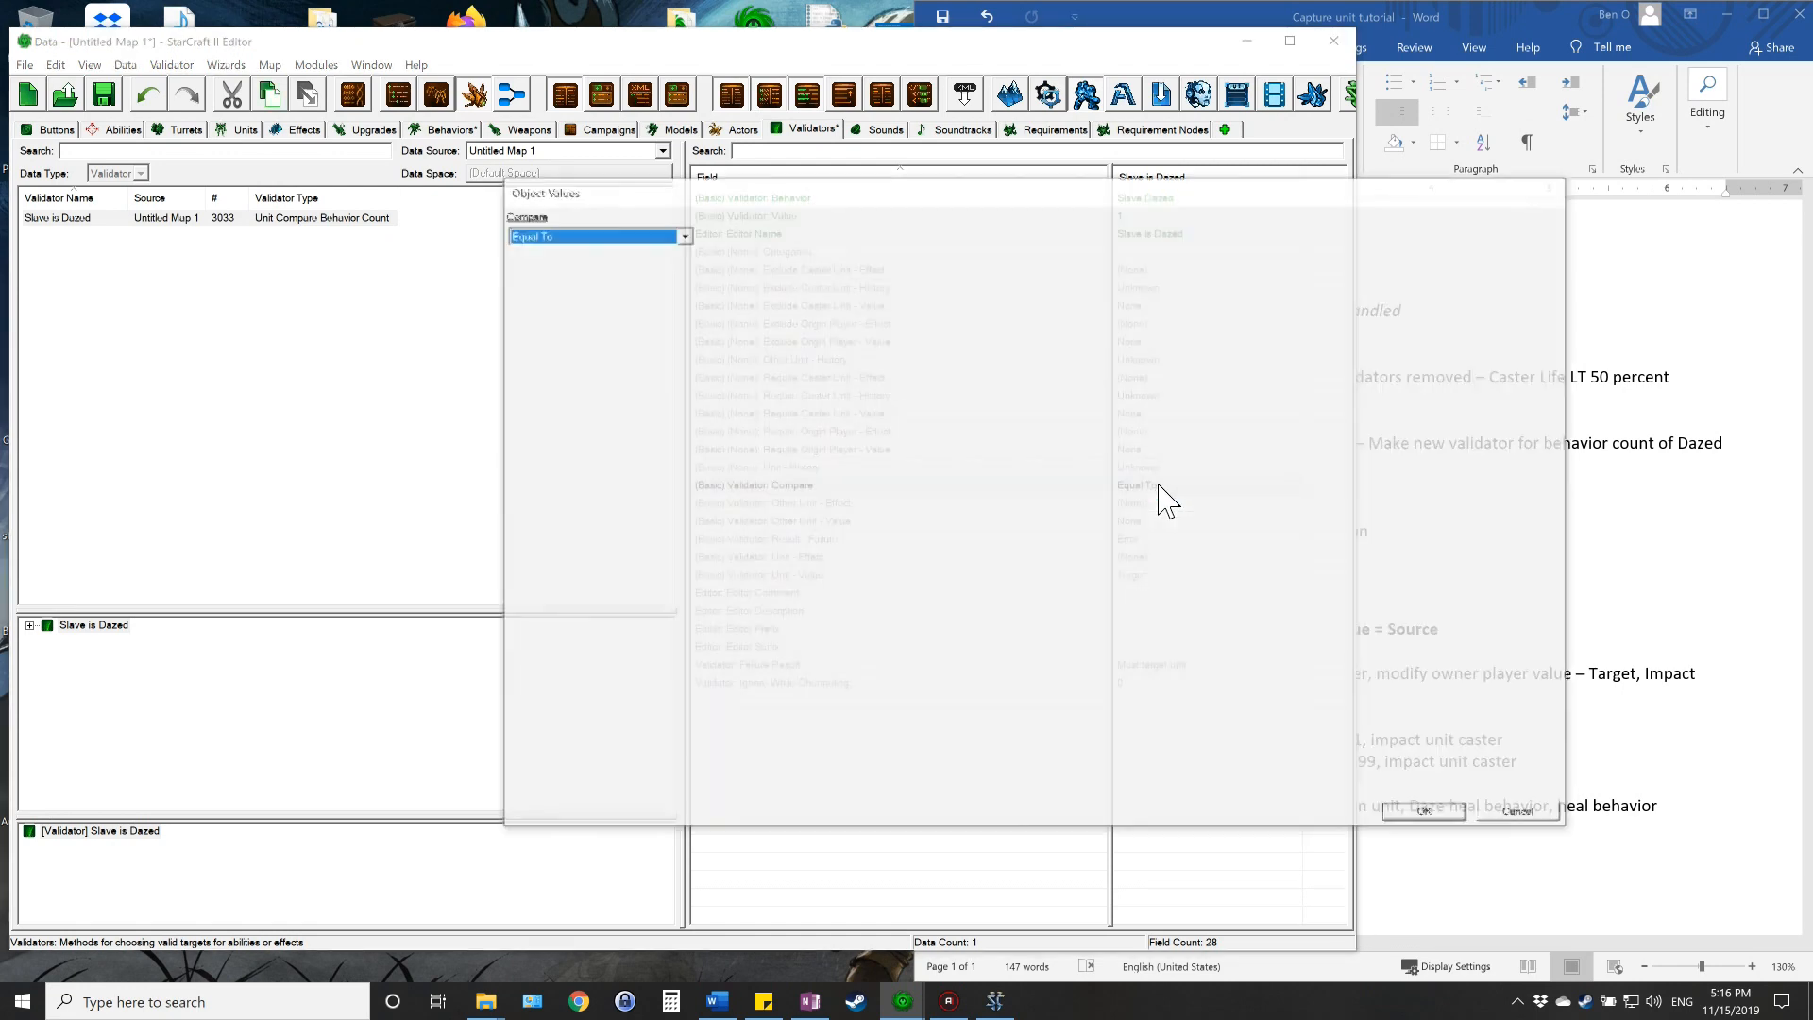
pyautogui.click(579, 237)
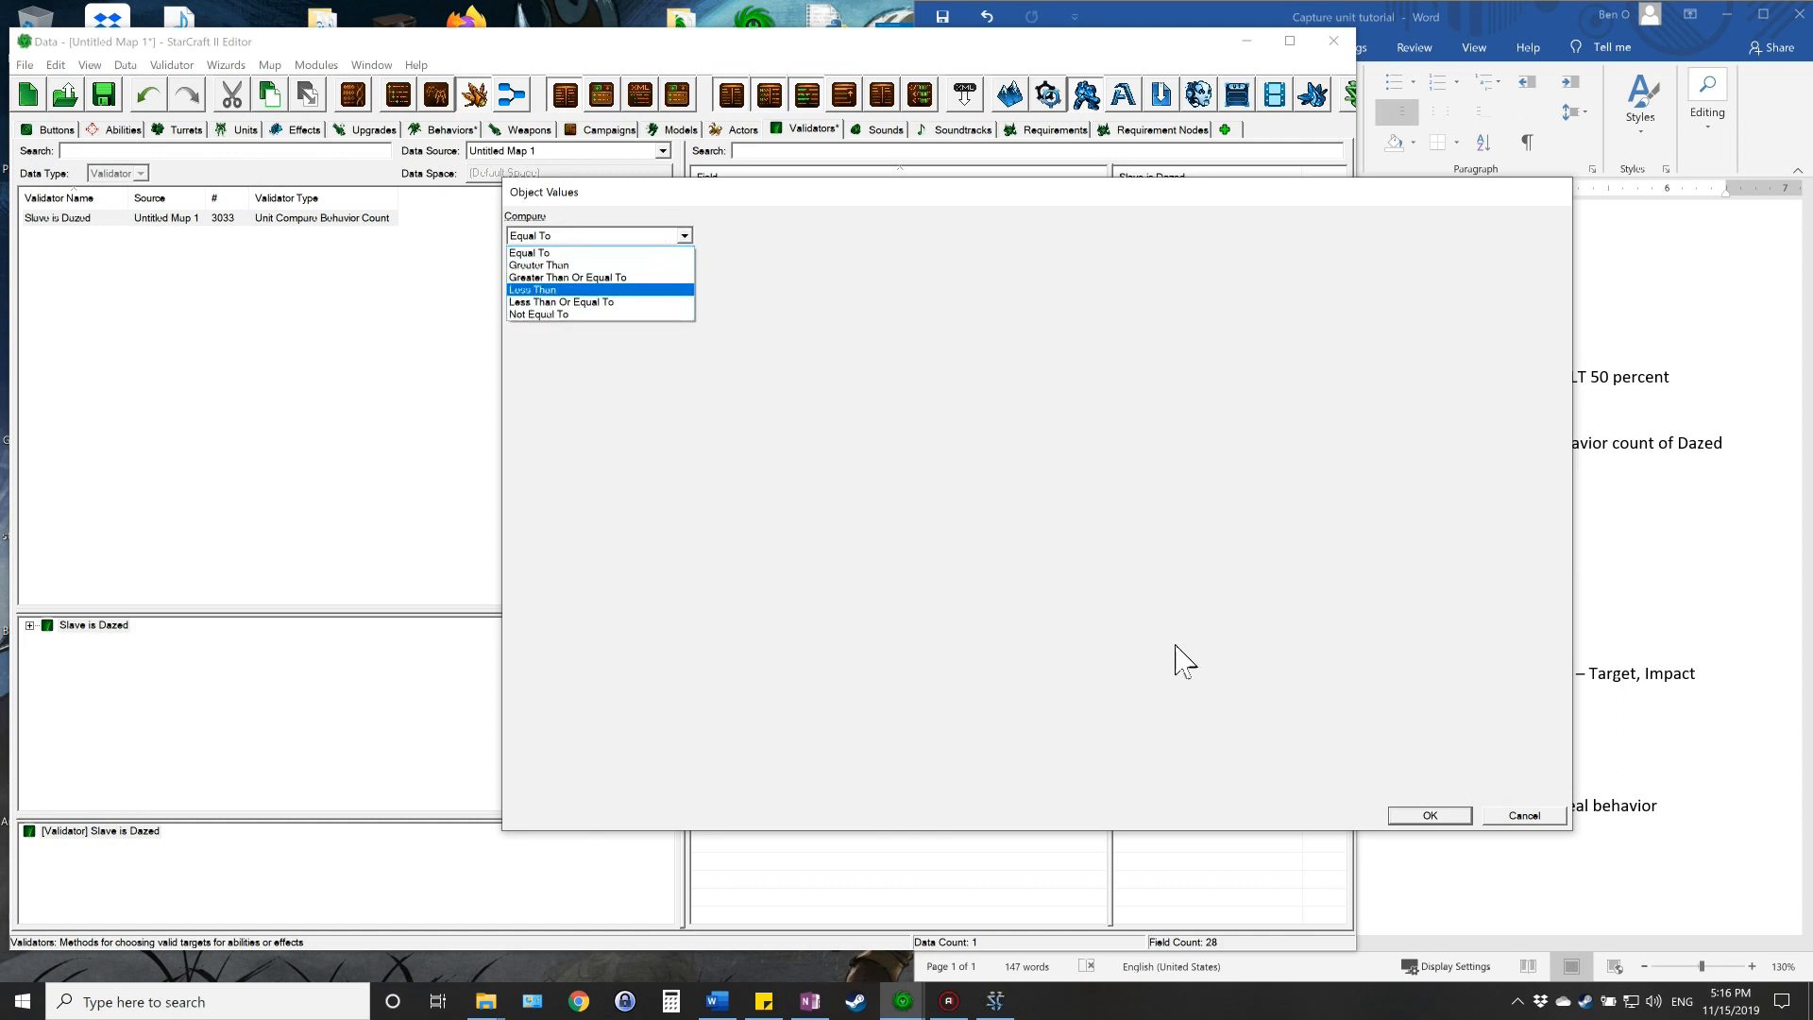
pyautogui.click(1525, 817)
pyautogui.click(1525, 817)
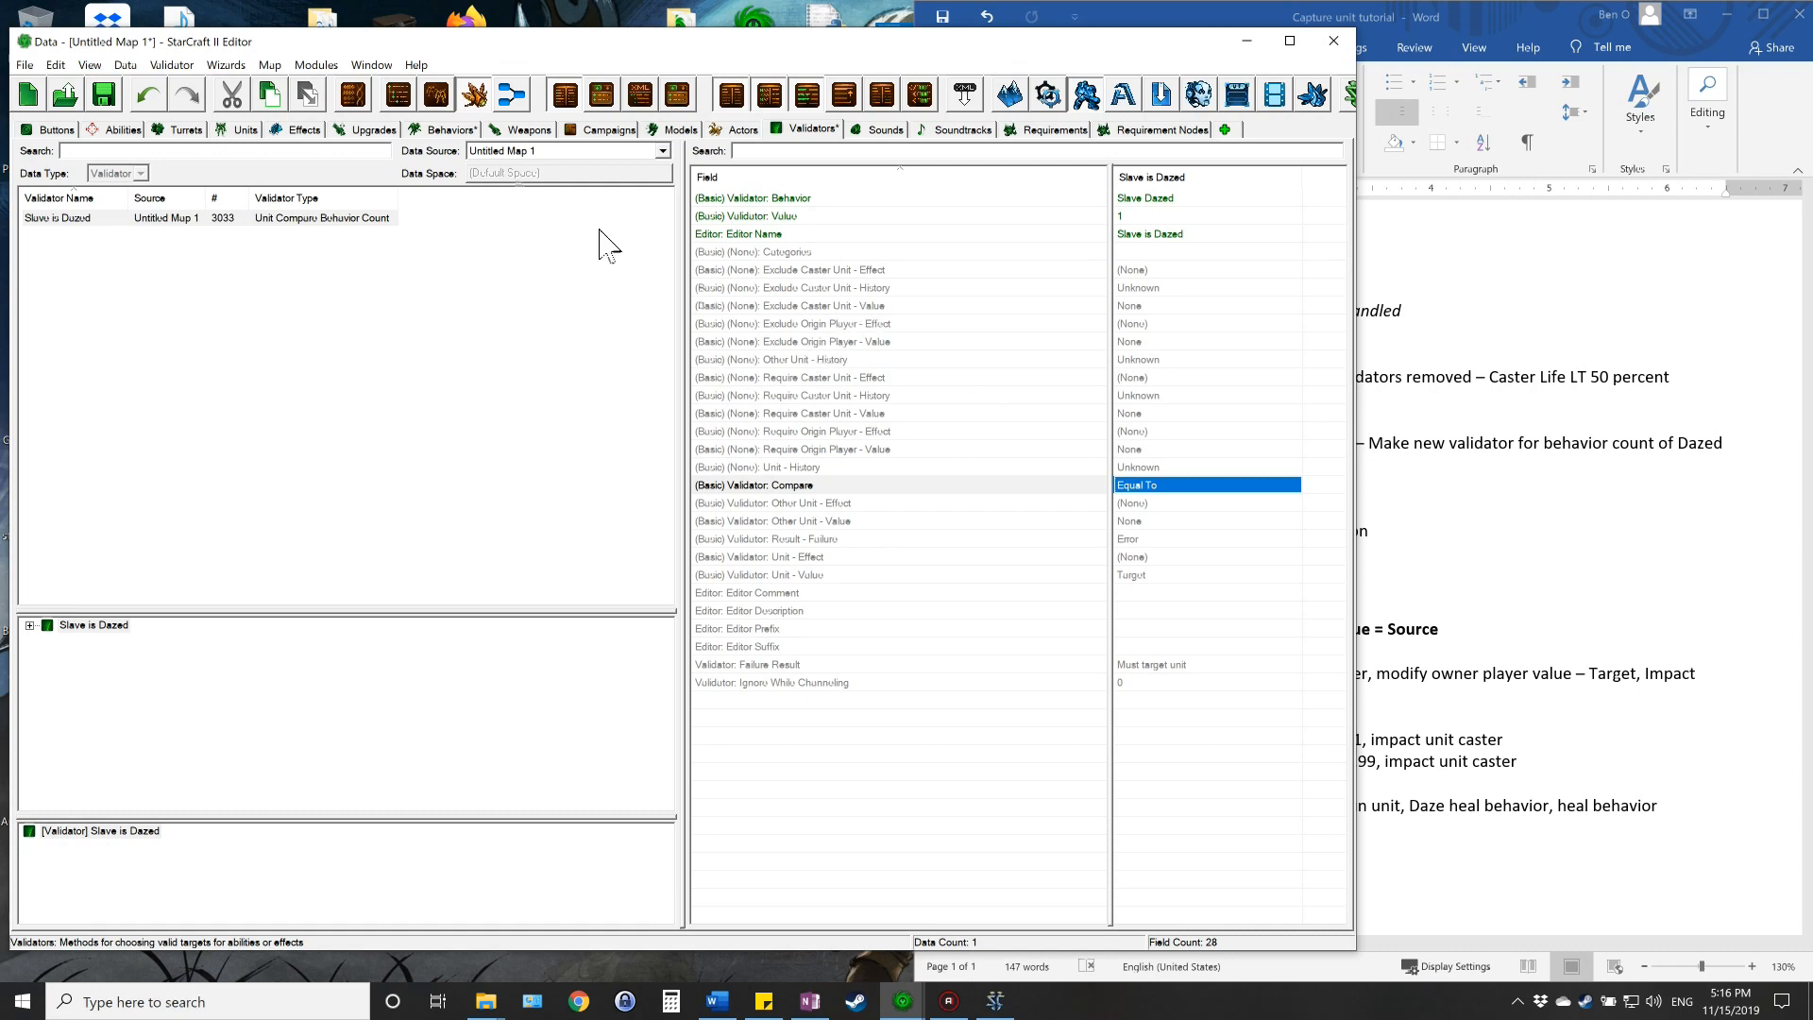
# - Return to the behavior data and filter the Slave HOT fields by "valid"
pyautogui.click(442, 130)
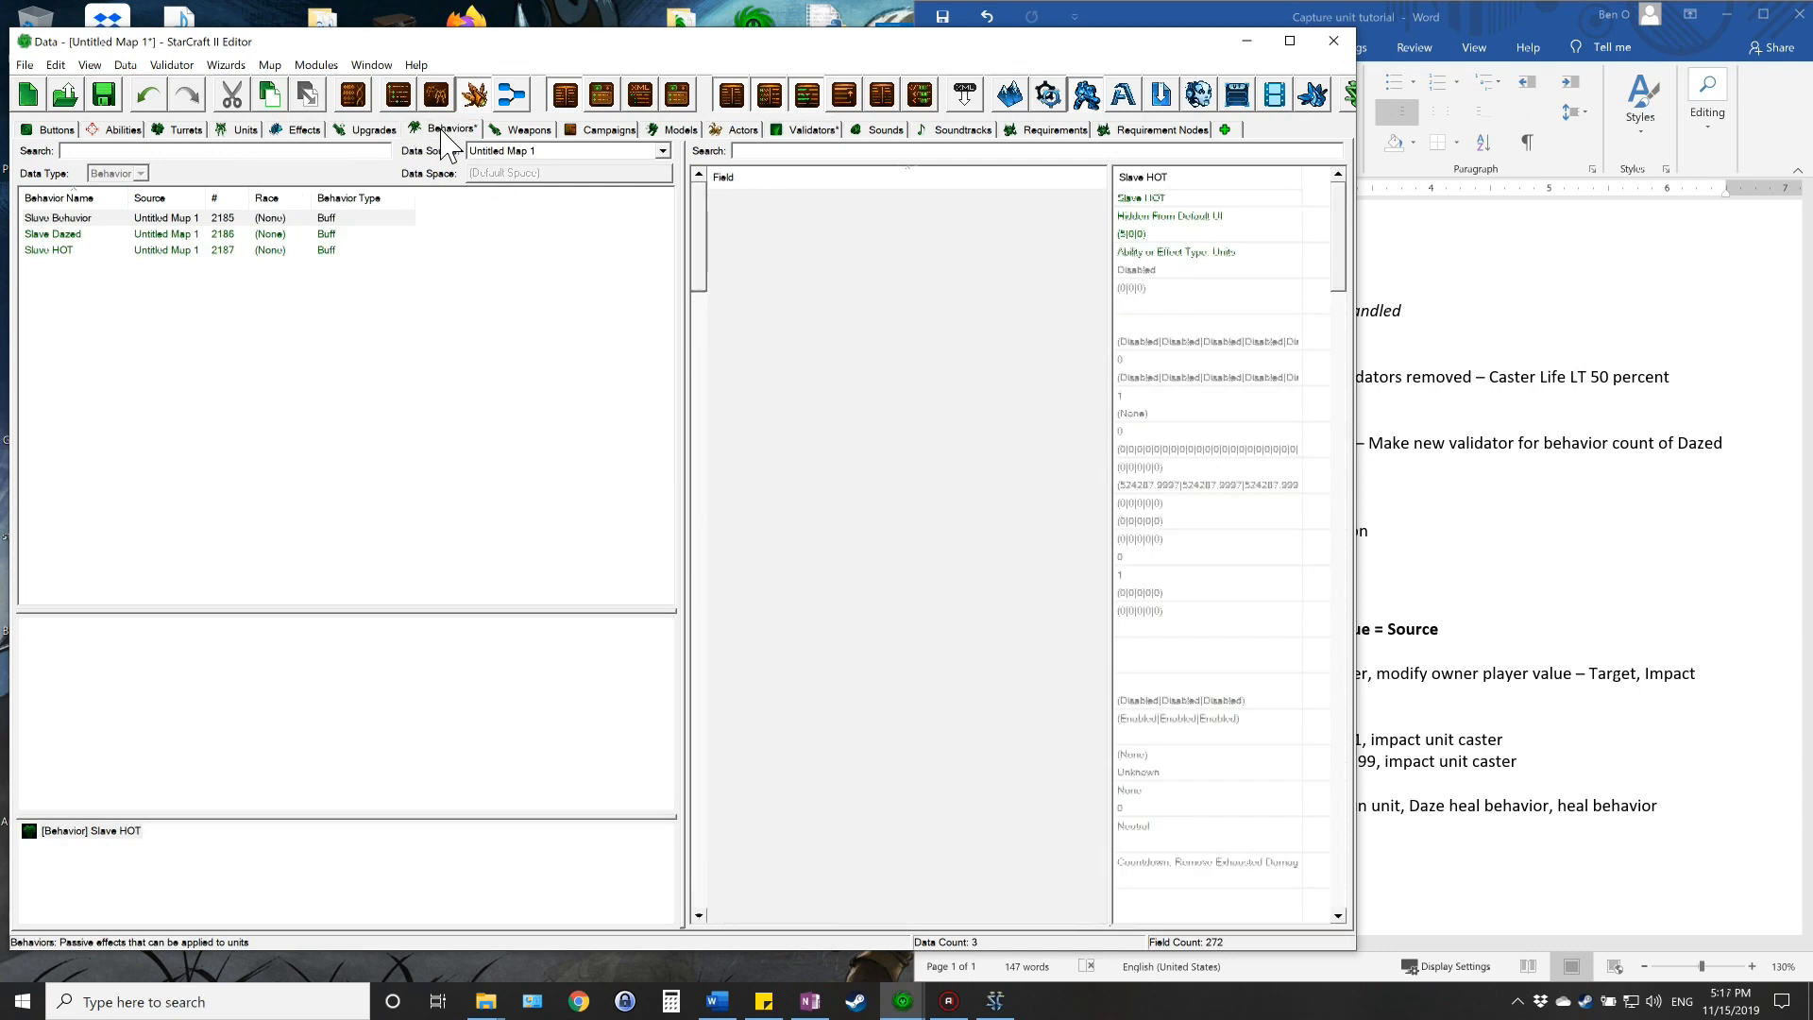
pyautogui.click(89, 250)
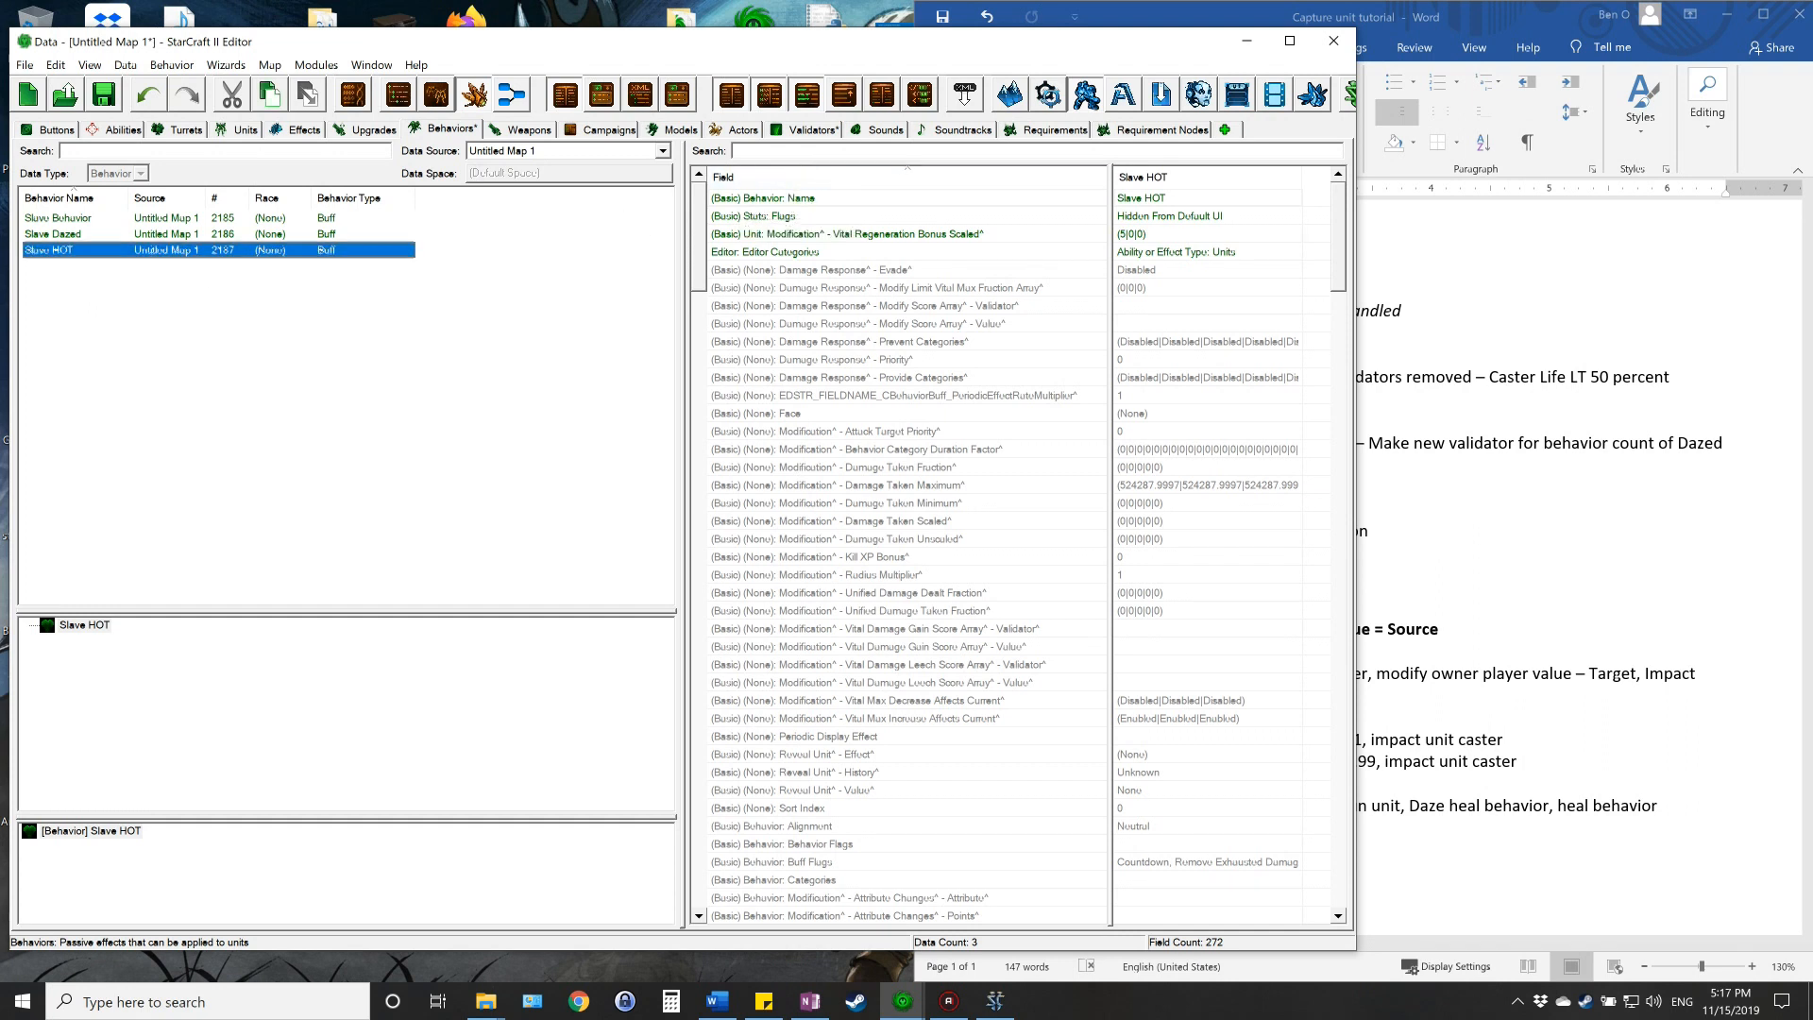
pyautogui.click(734, 152)
pyautogui.write('valid')
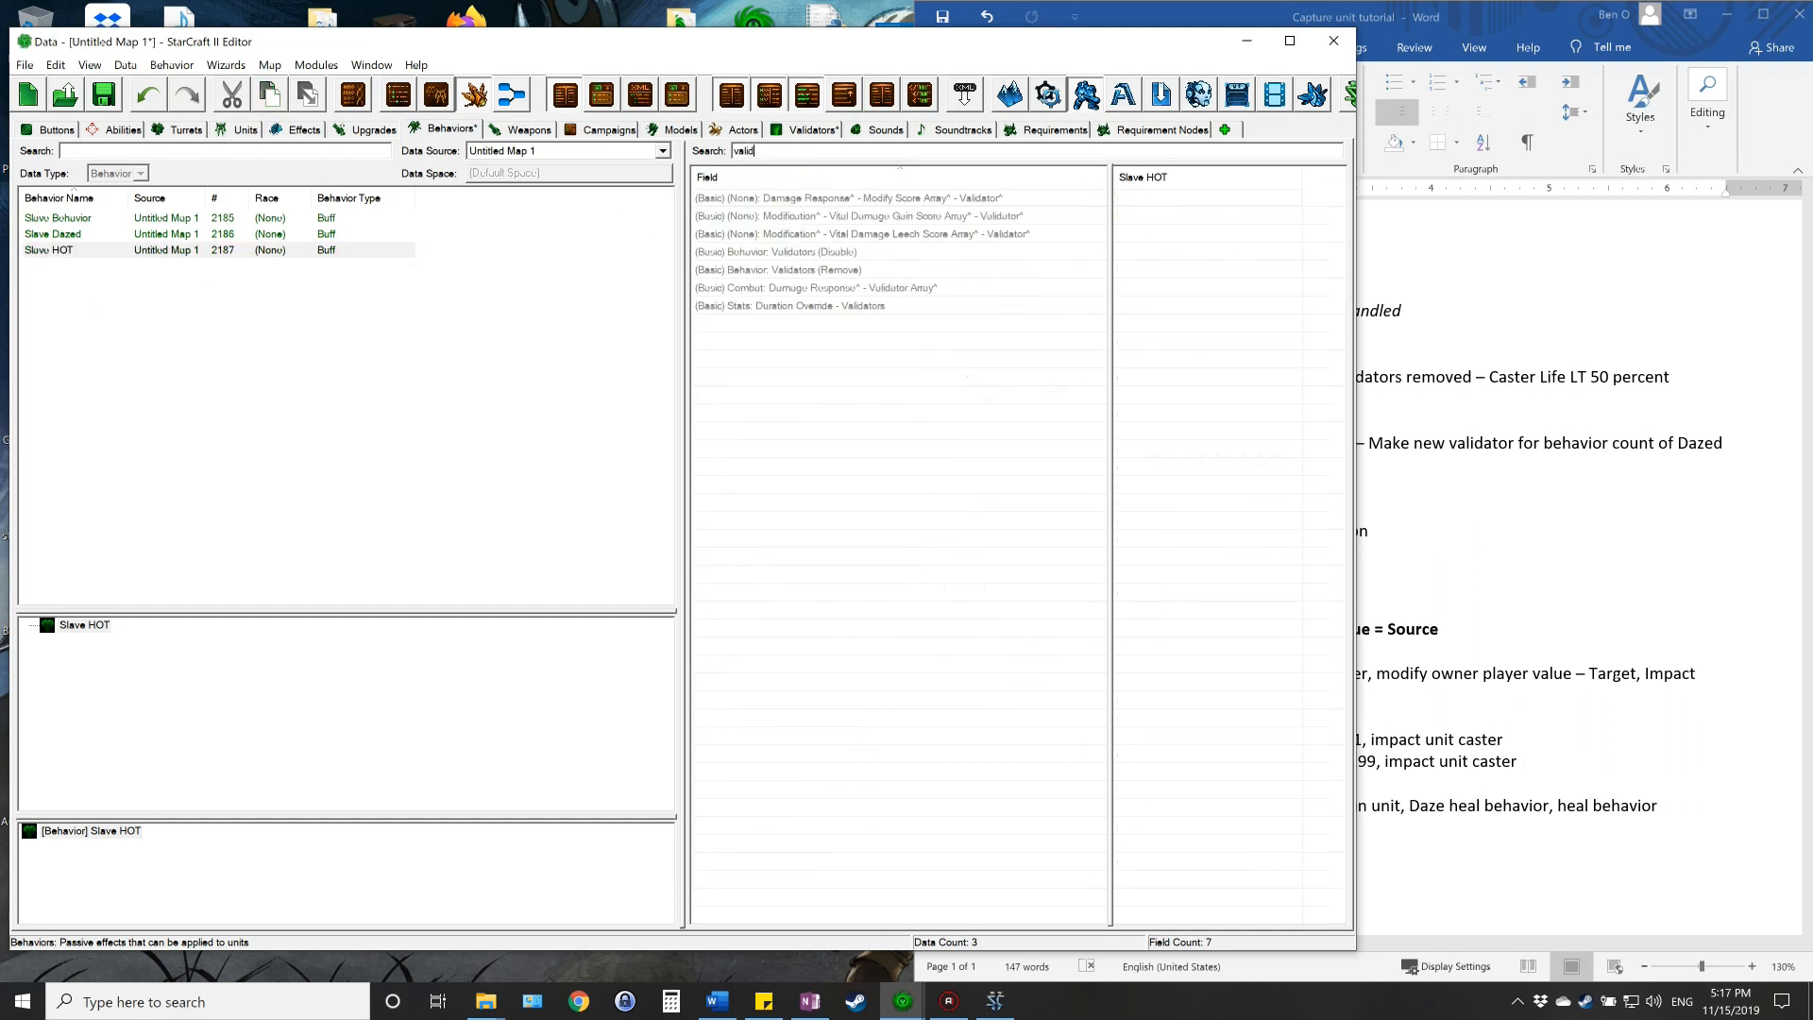
# - Add the Slave is Dazed validator to Behavior: Validators (Remove) of Slave HOT
pyautogui.click(984, 271)
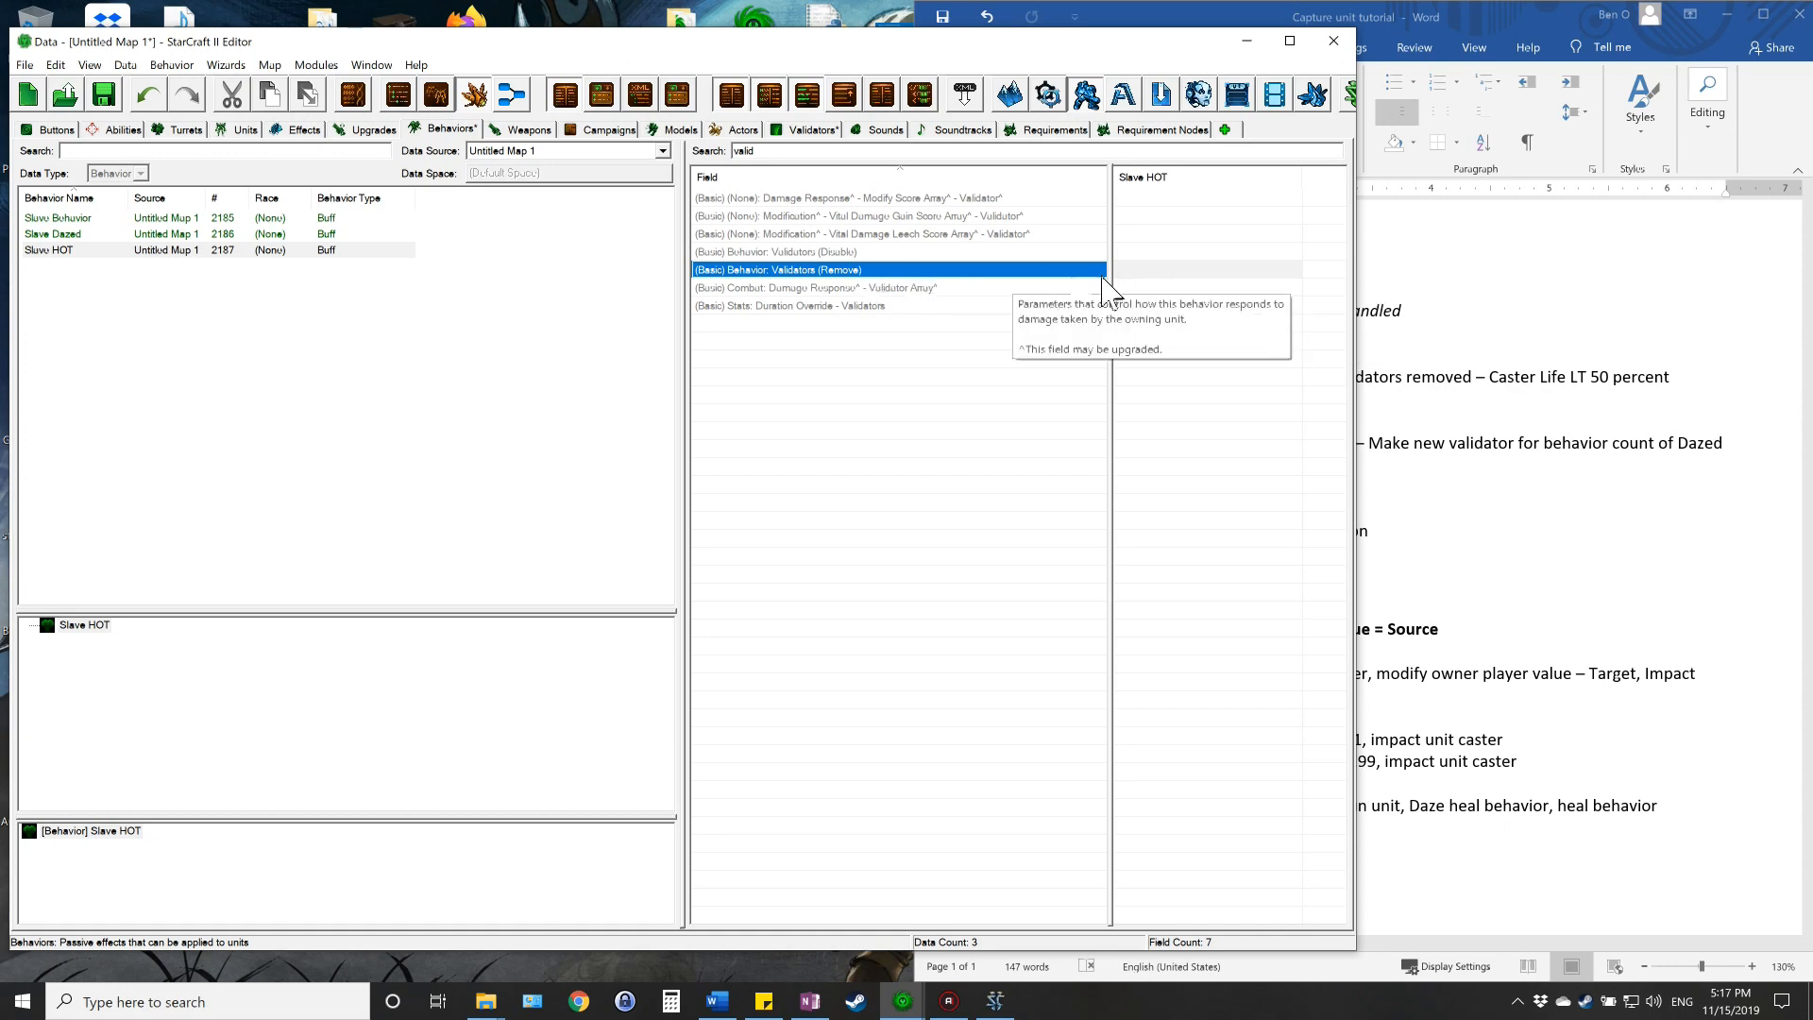
pyautogui.click(1156, 287)
pyautogui.doubleClick(1154, 272)
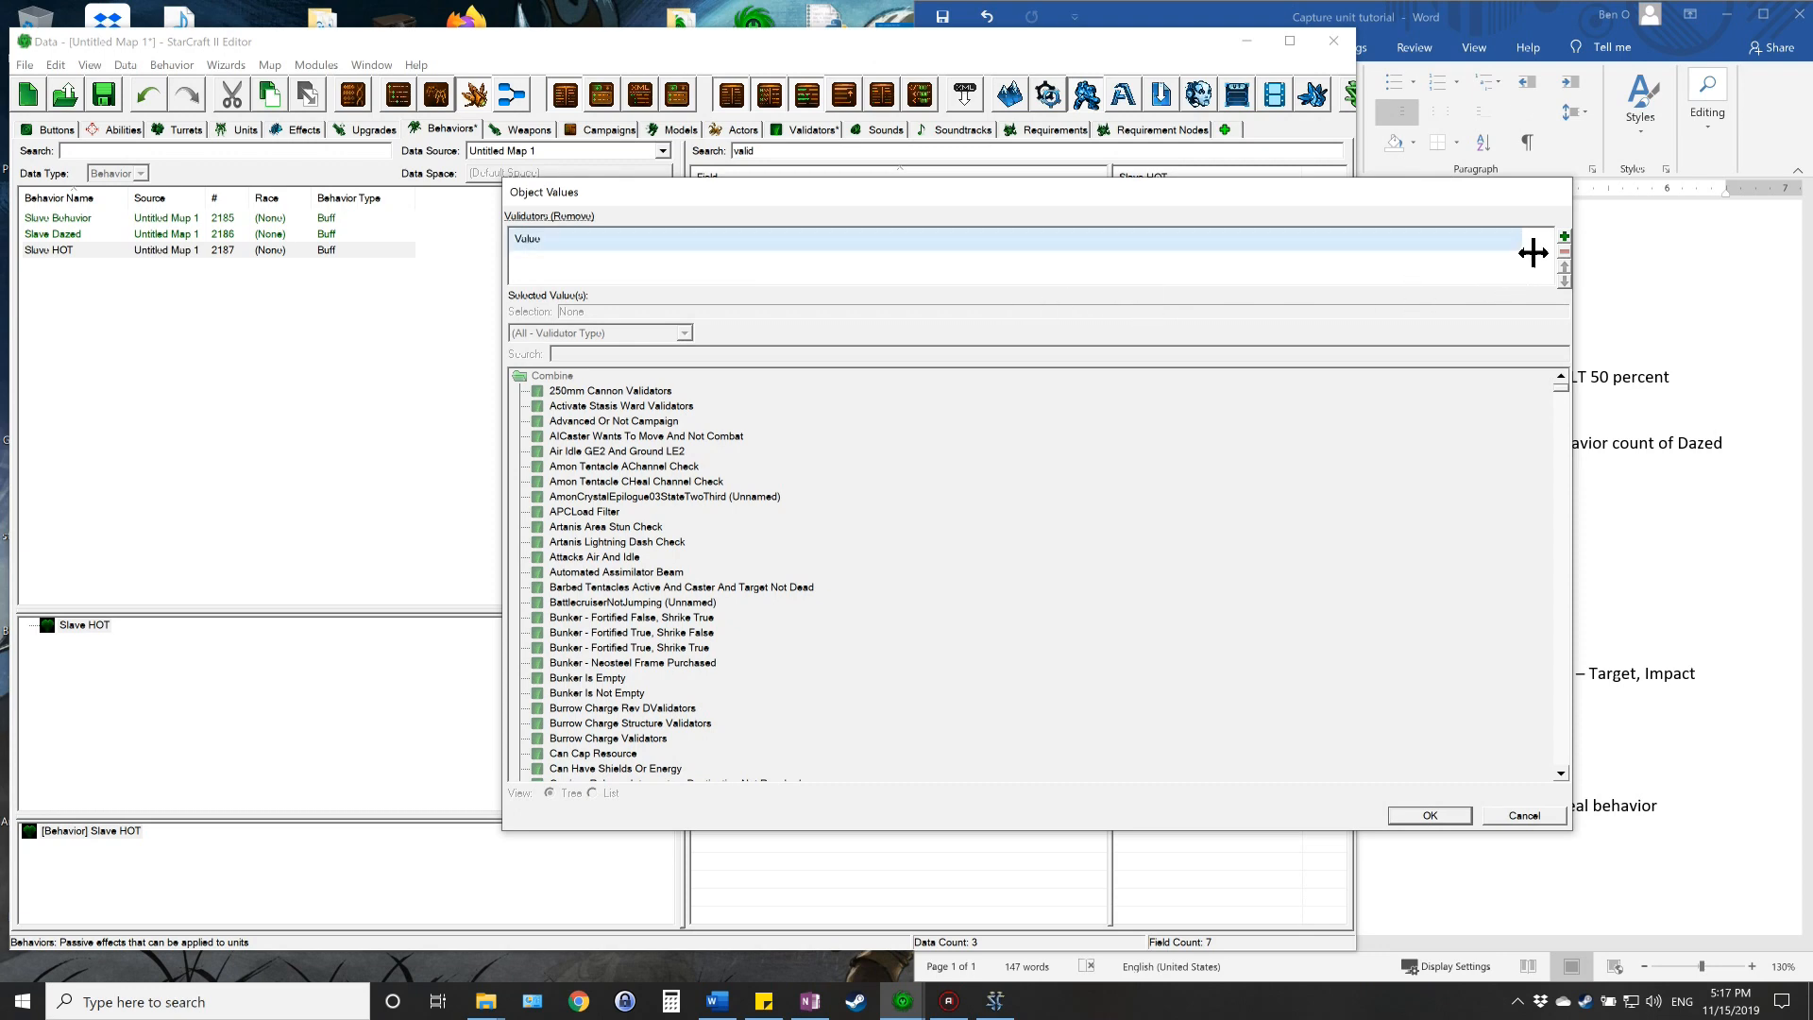
pyautogui.click(1565, 237)
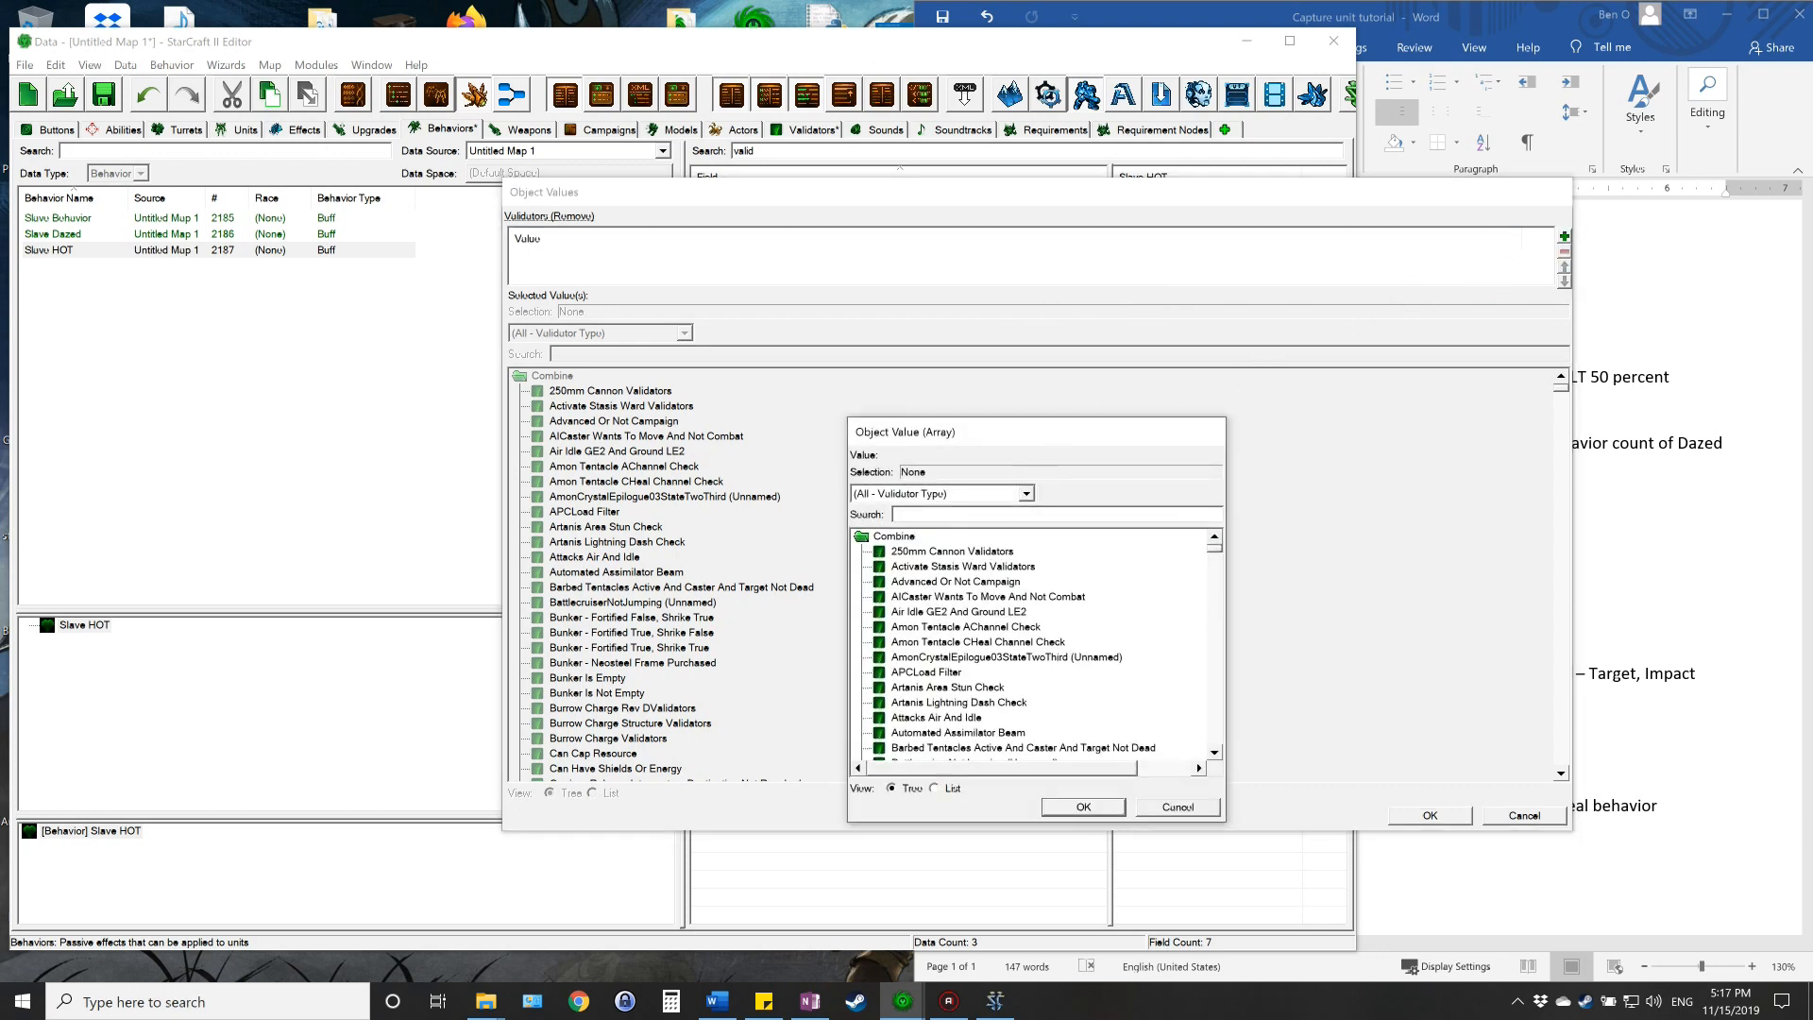
pyautogui.write('slave')
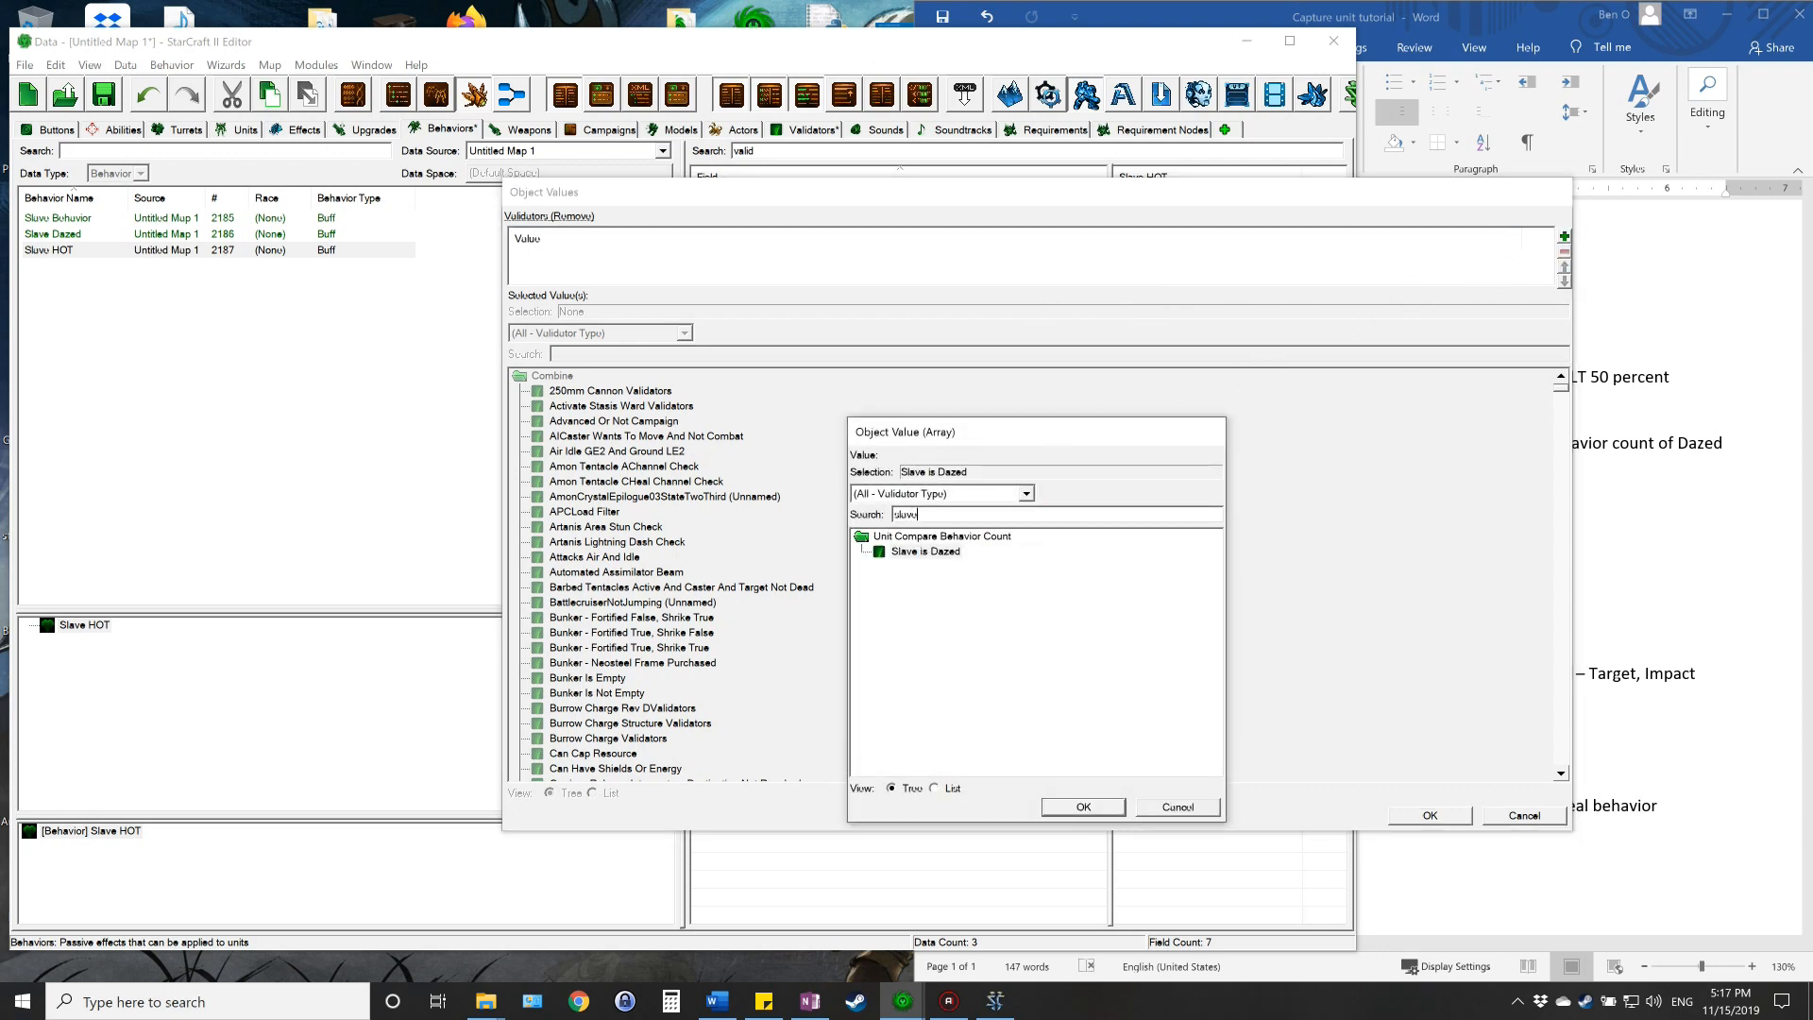
pyautogui.click(935, 553)
pyautogui.click(1083, 807)
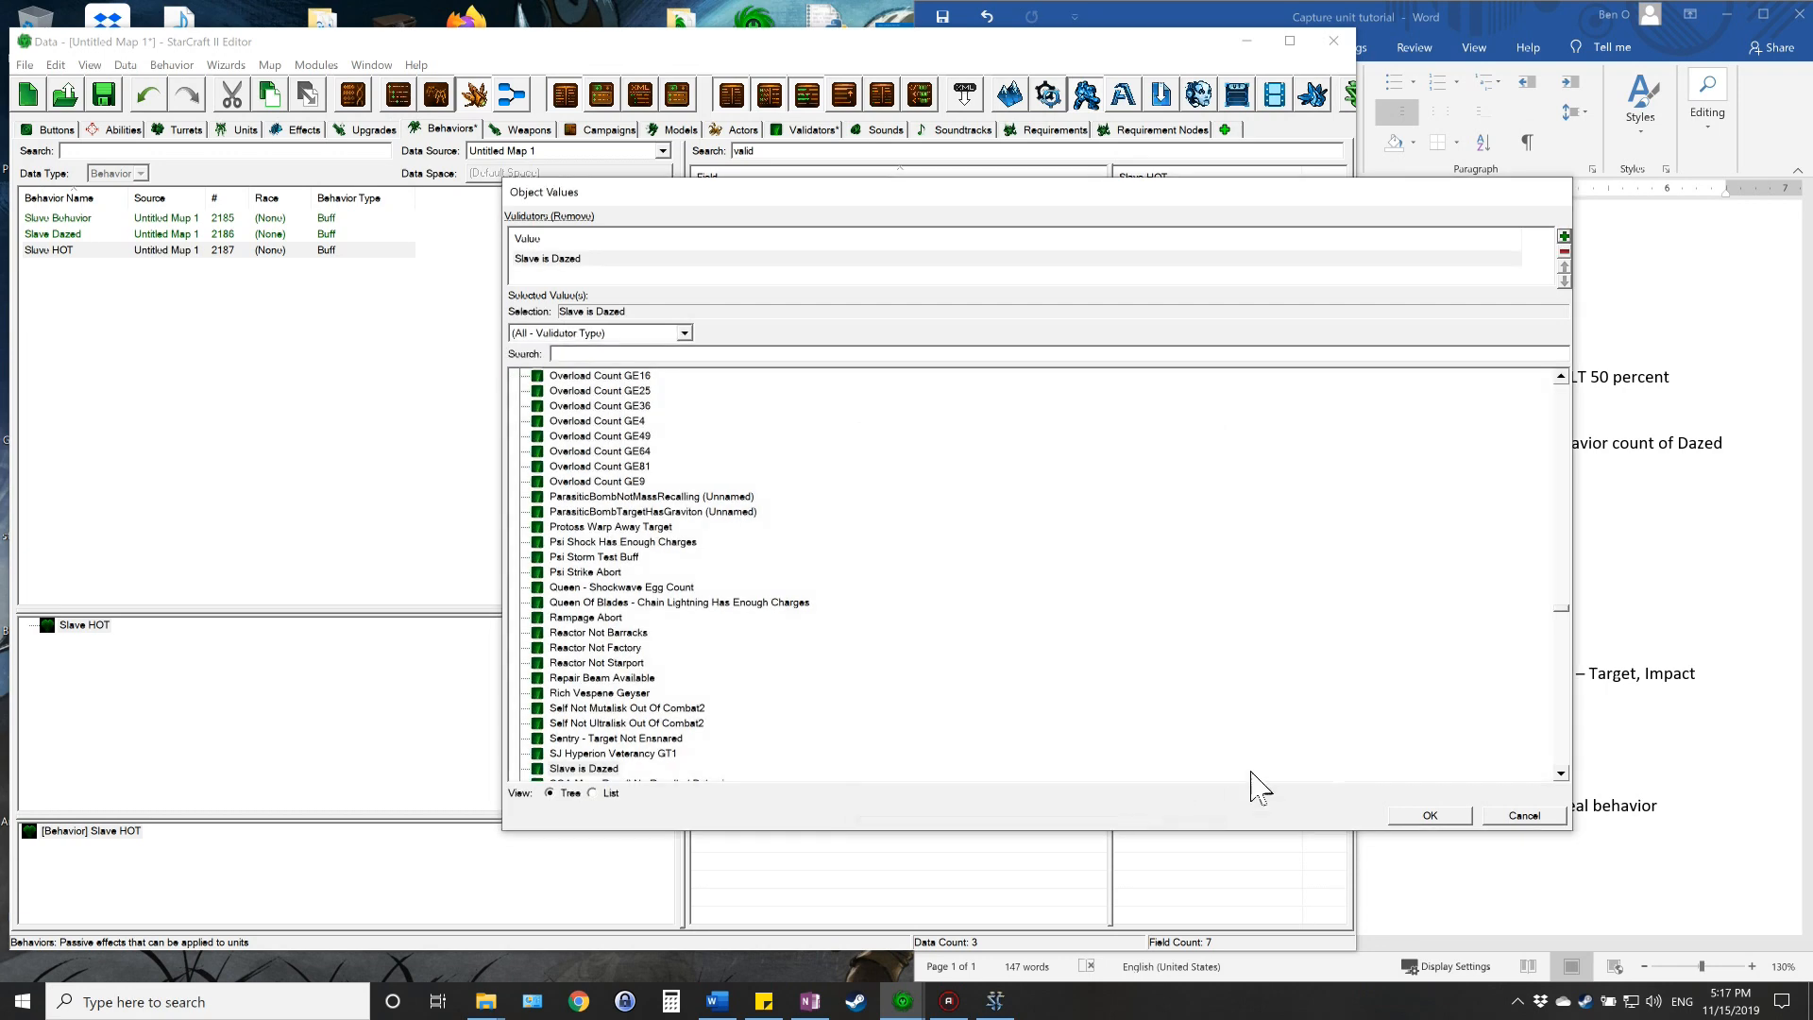
pyautogui.click(1434, 815)
# - Create a new behavior of type Buff named Slave HOT Cooldown, using the suggested ID
pyautogui.click(389, 408)
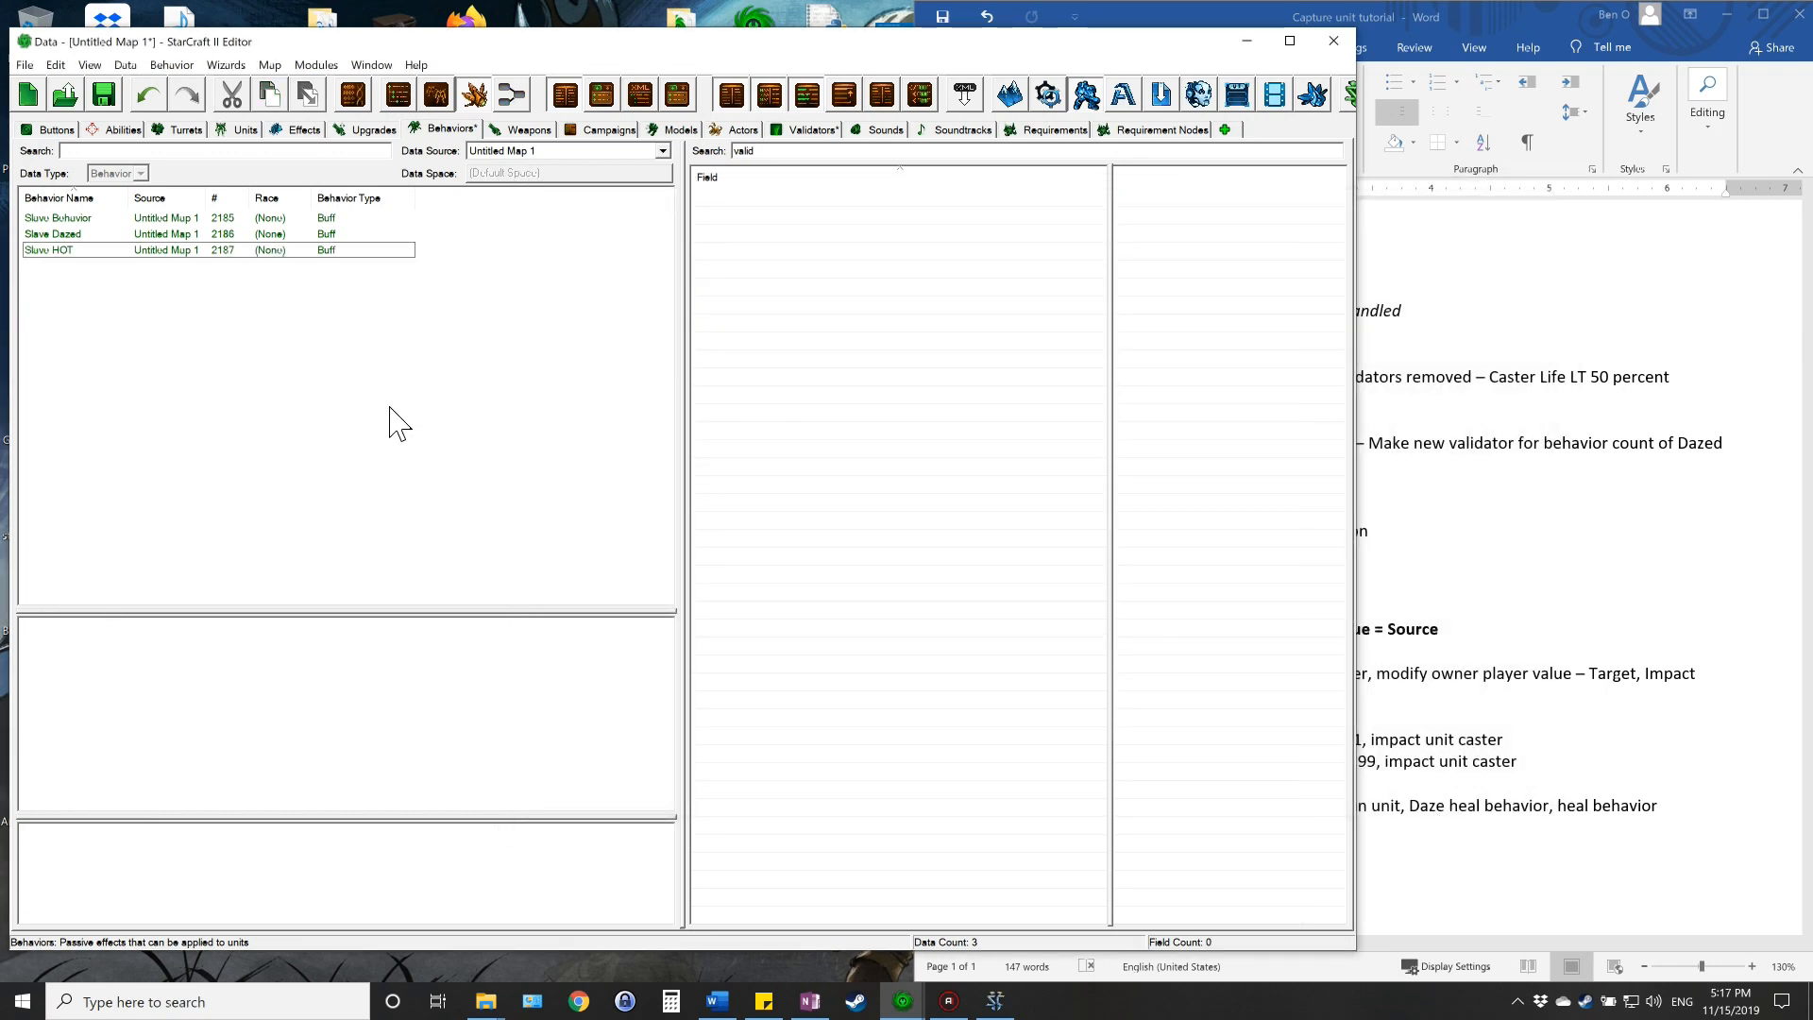
pyautogui.rightClick(297, 348)
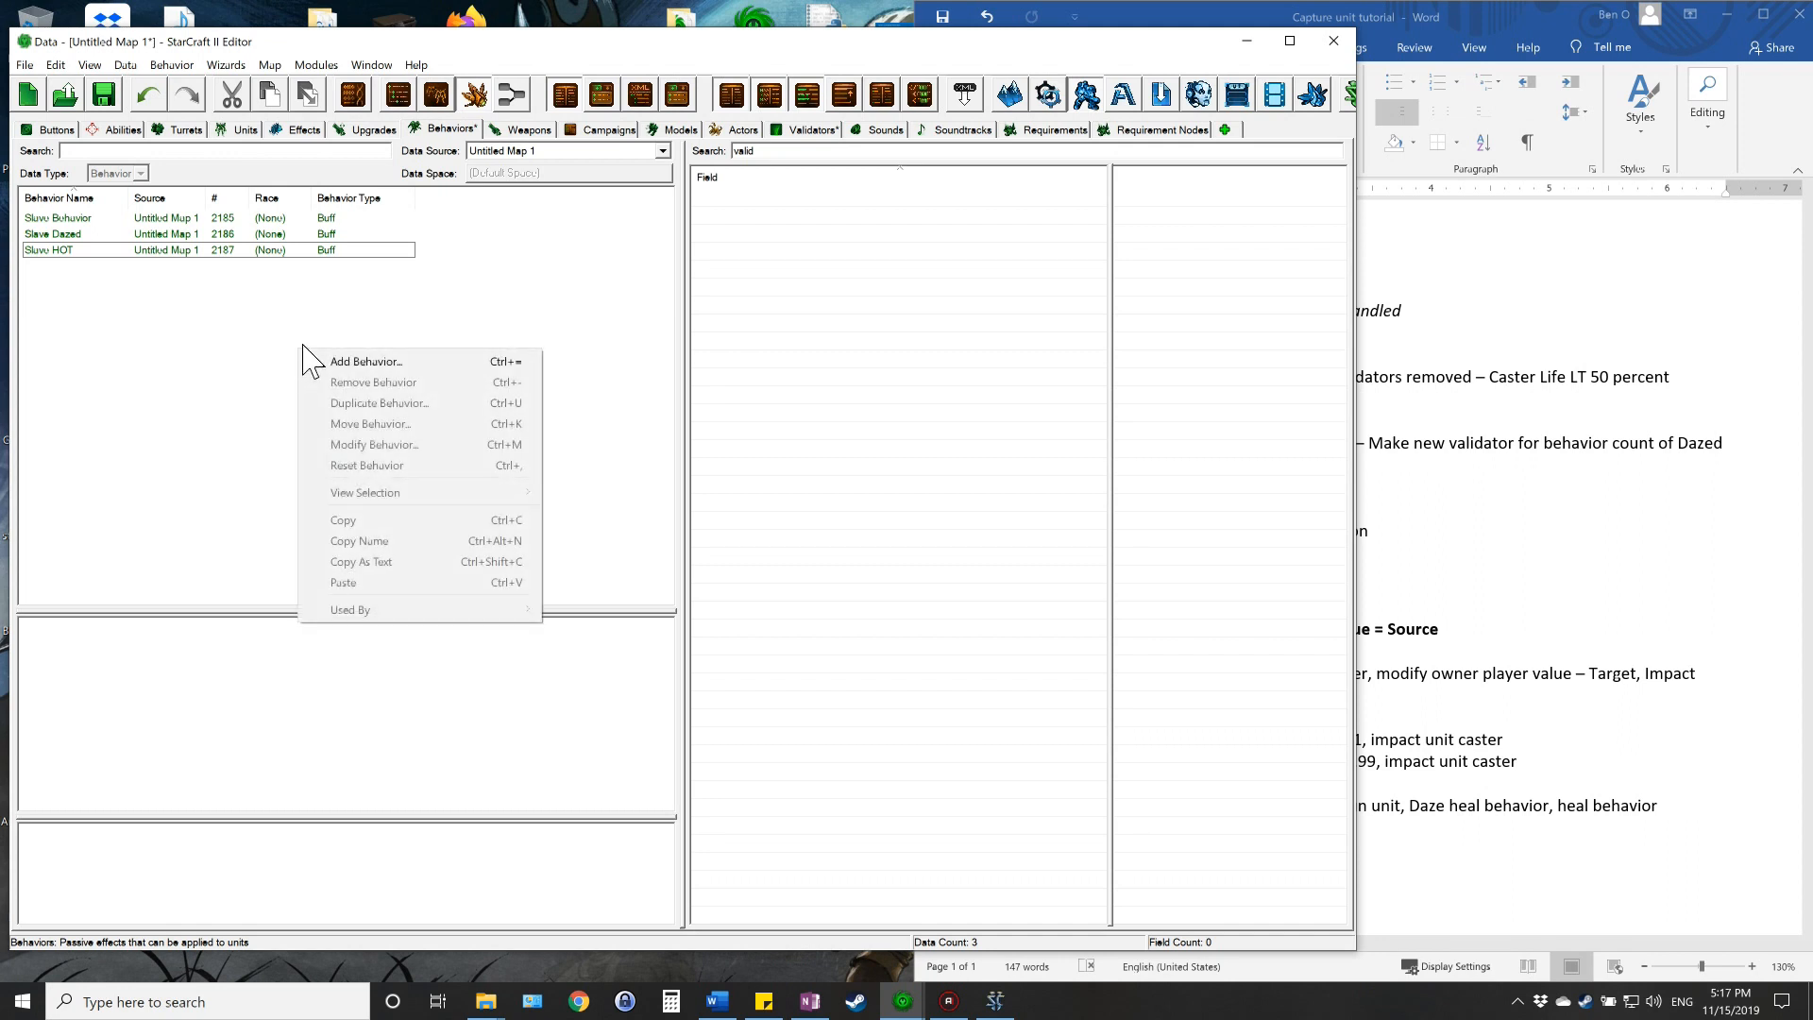
pyautogui.click(341, 362)
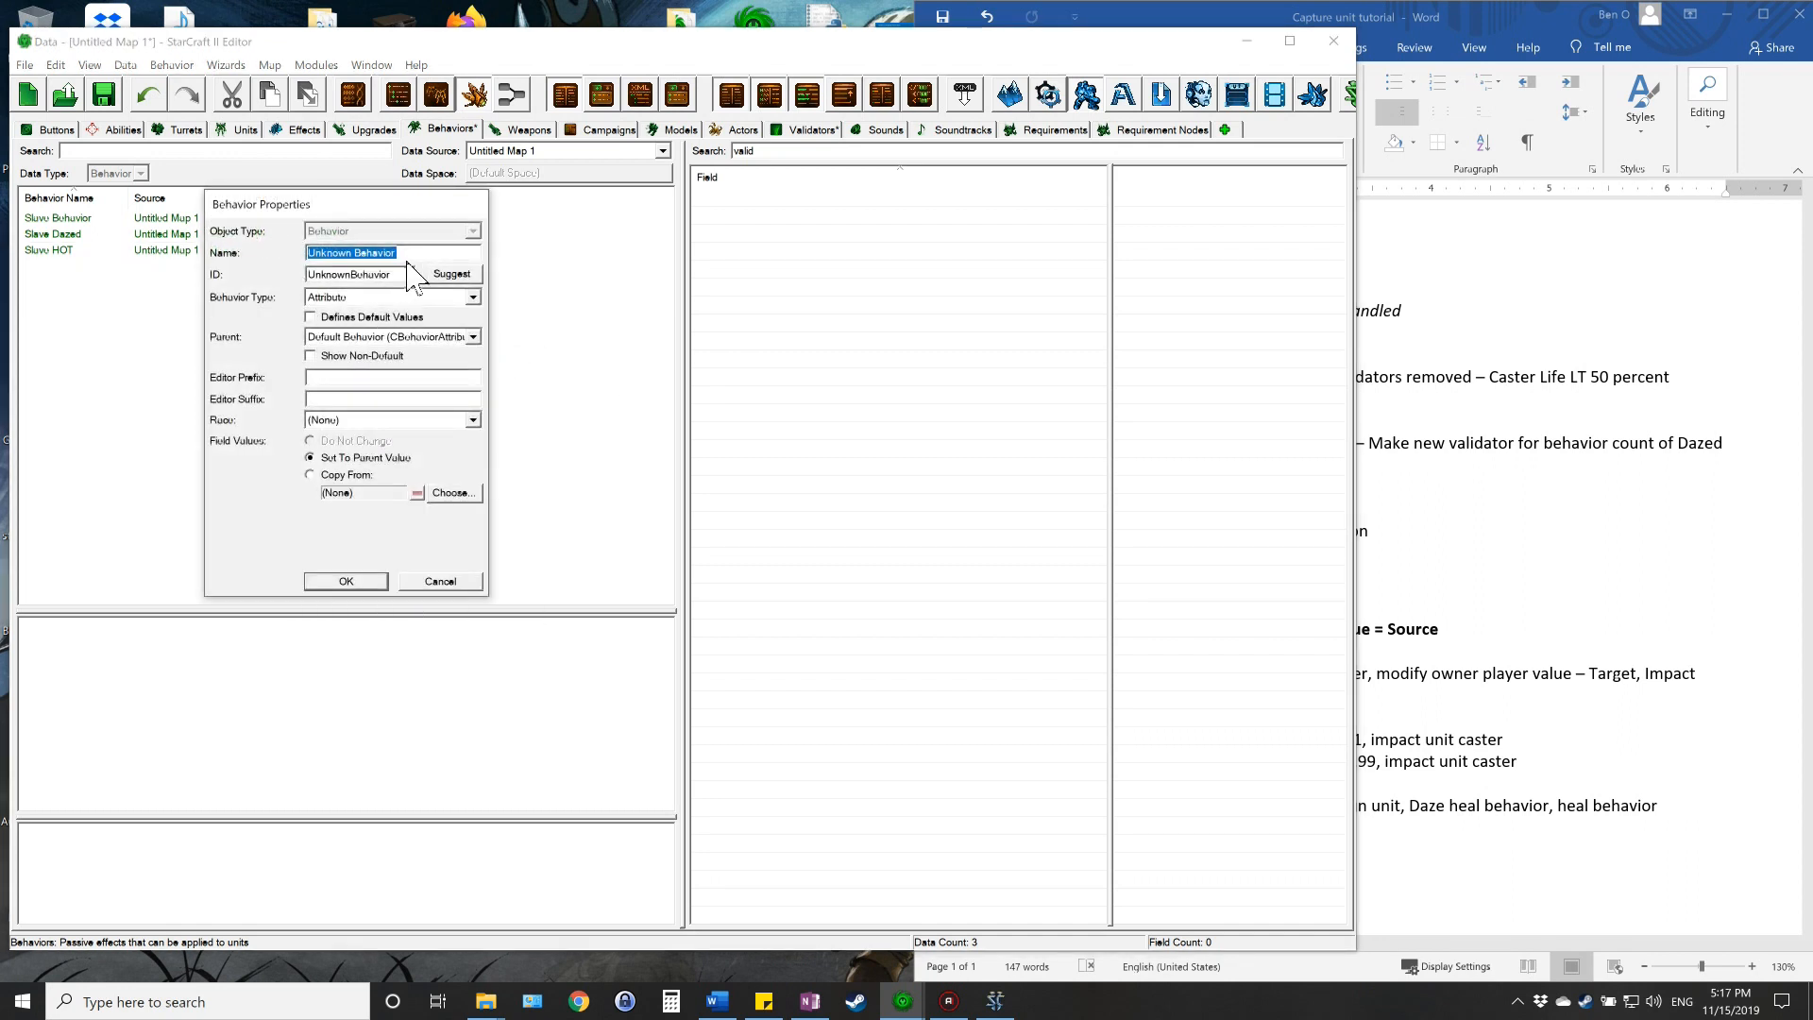
pyautogui.write('Slave HOT Cooldown')
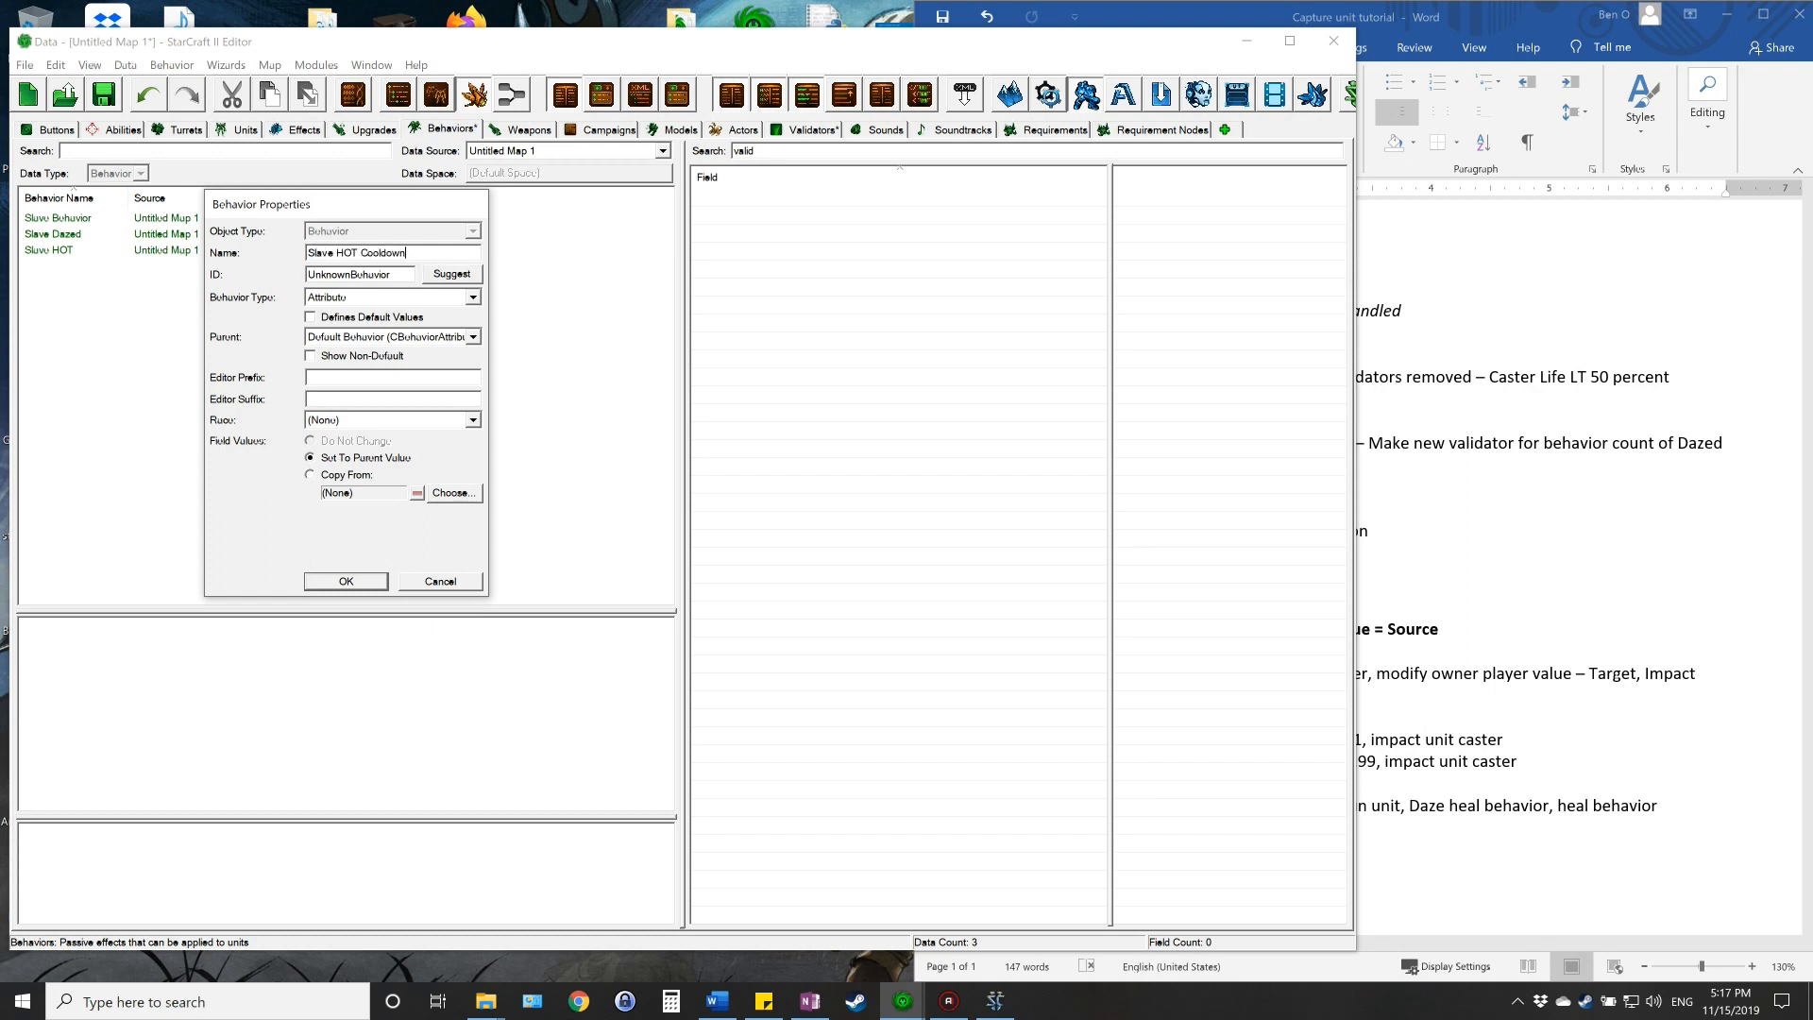
pyautogui.click(452, 274)
pyautogui.click(472, 297)
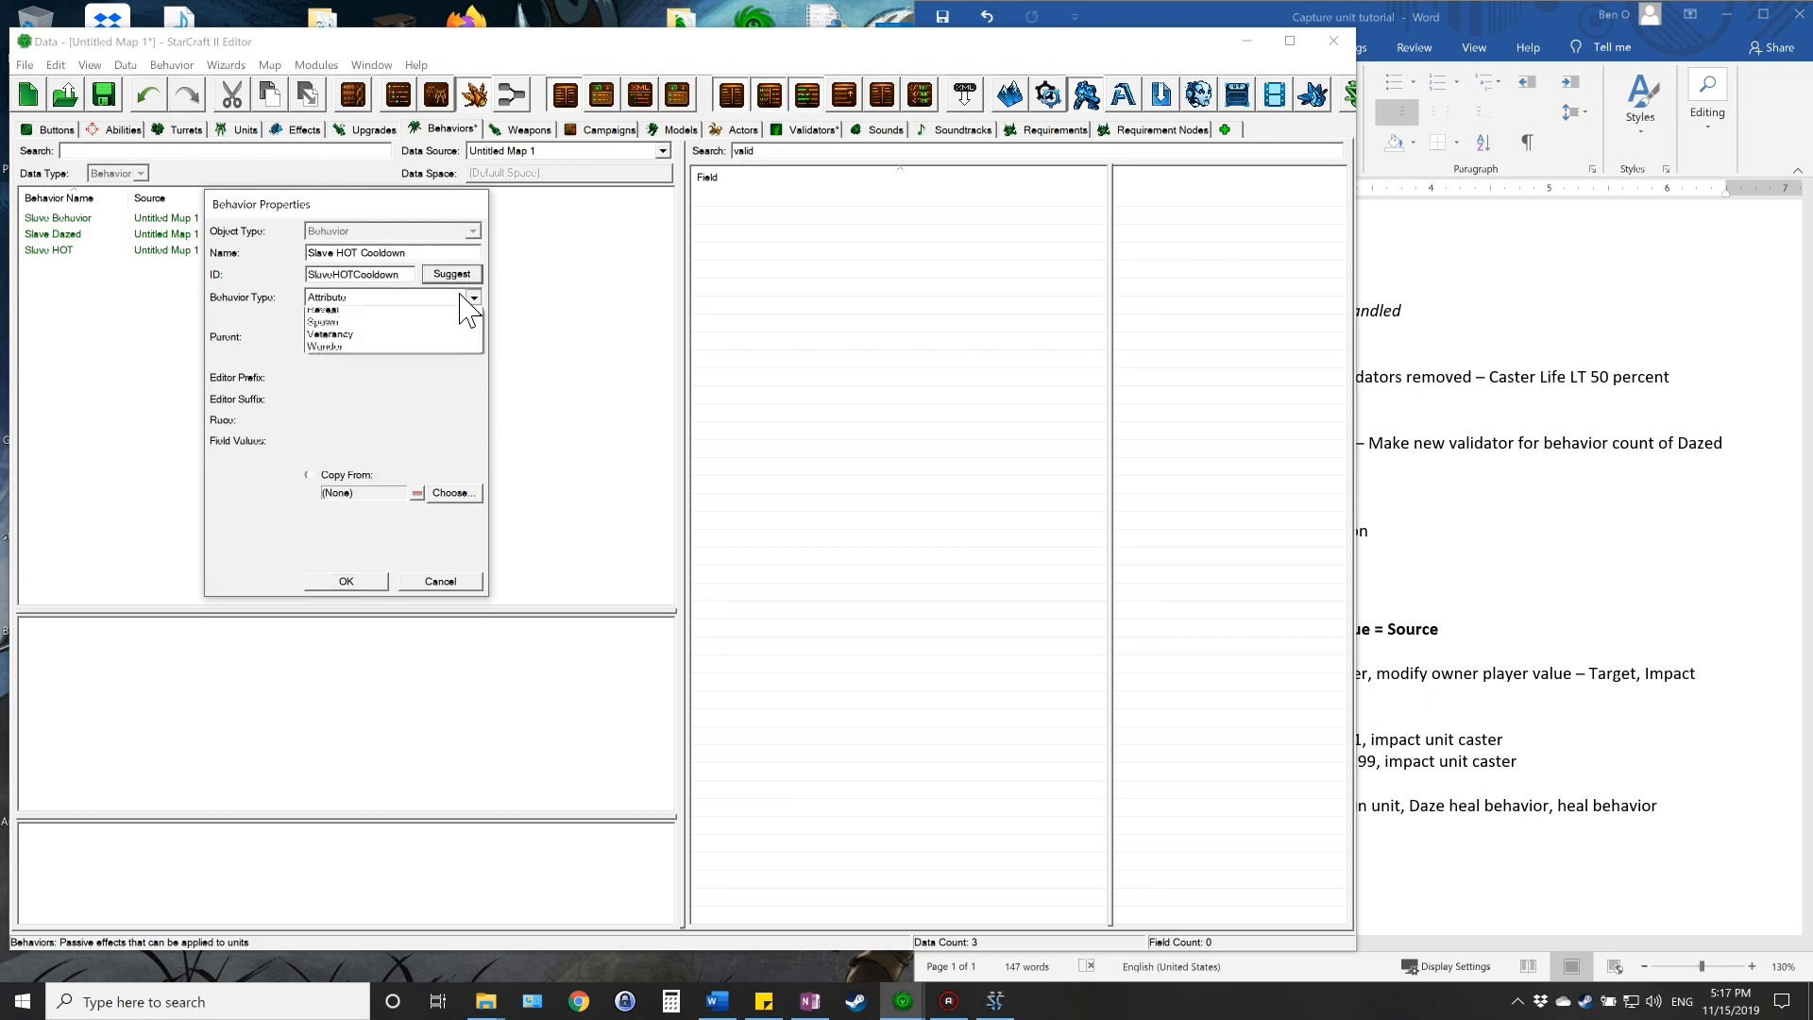
pyautogui.click(390, 329)
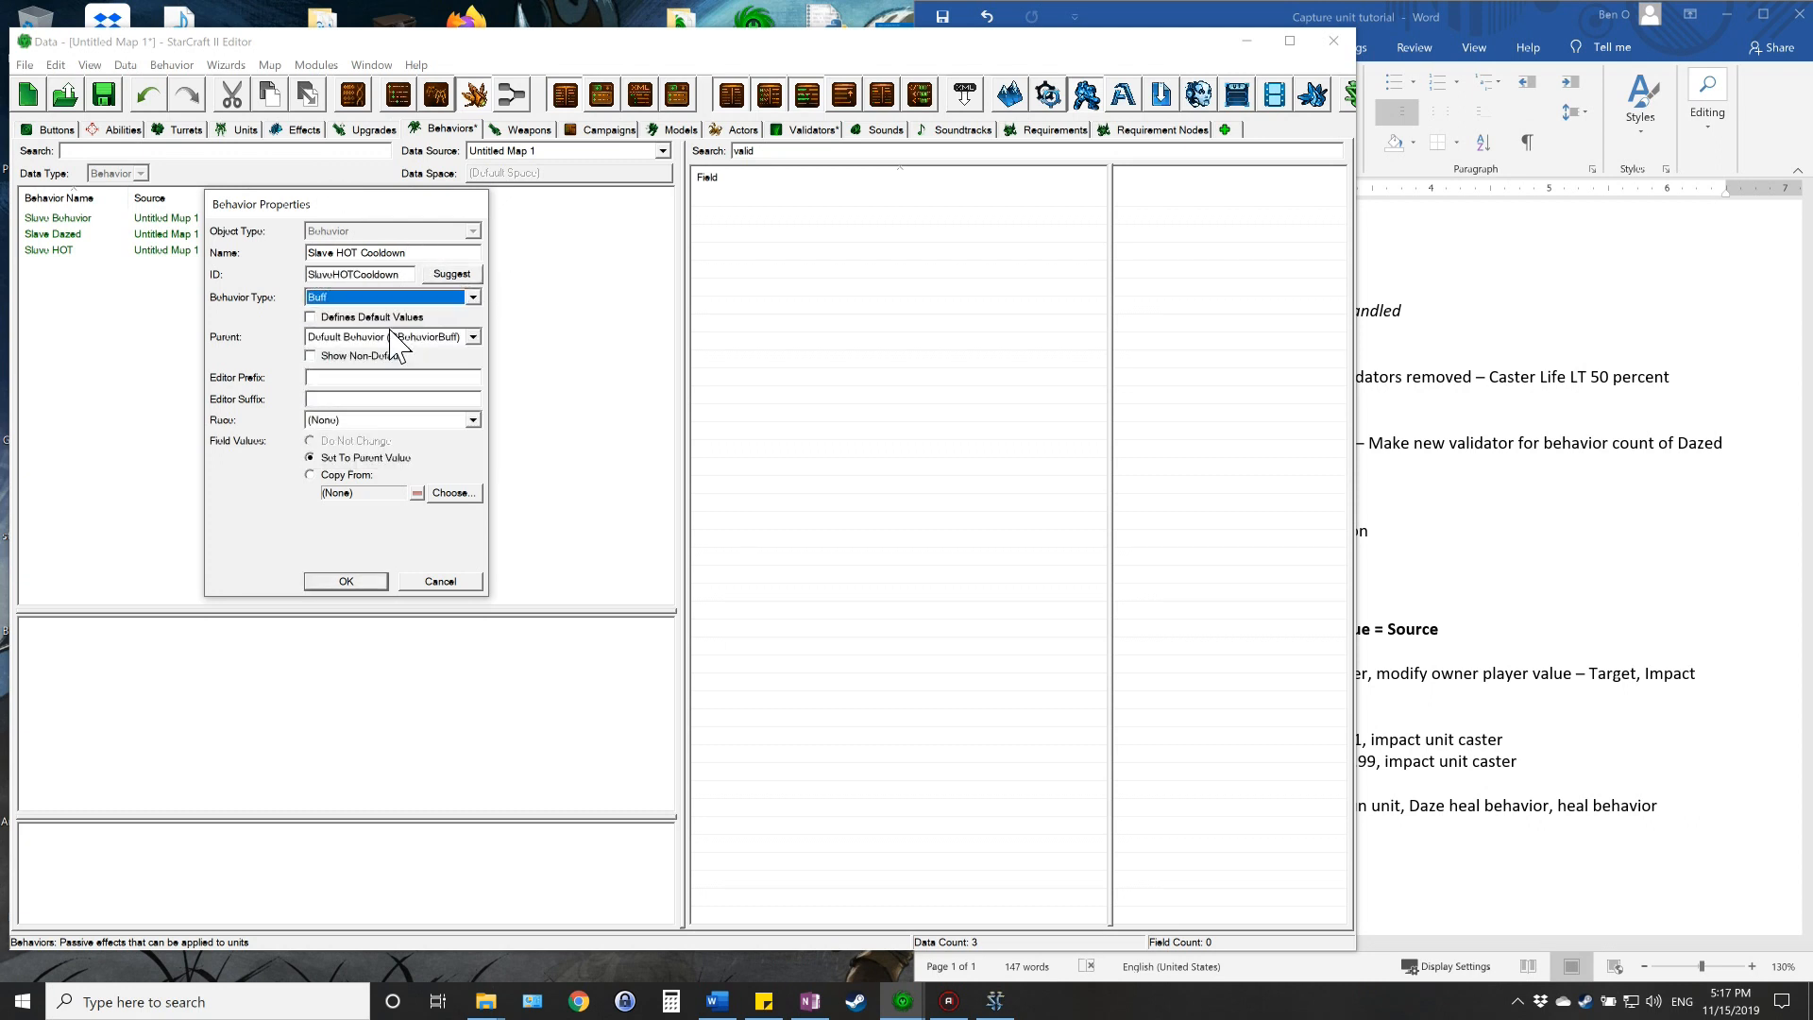
pyautogui.click(356, 582)
# - Filter the Slave HOT Cooldown fields by "flag" and set Stats: Flags to Hidden From Default UI
pyautogui.moveTo(761, 152); pyautogui.dragTo(666, 158)
pyautogui.write('flag')
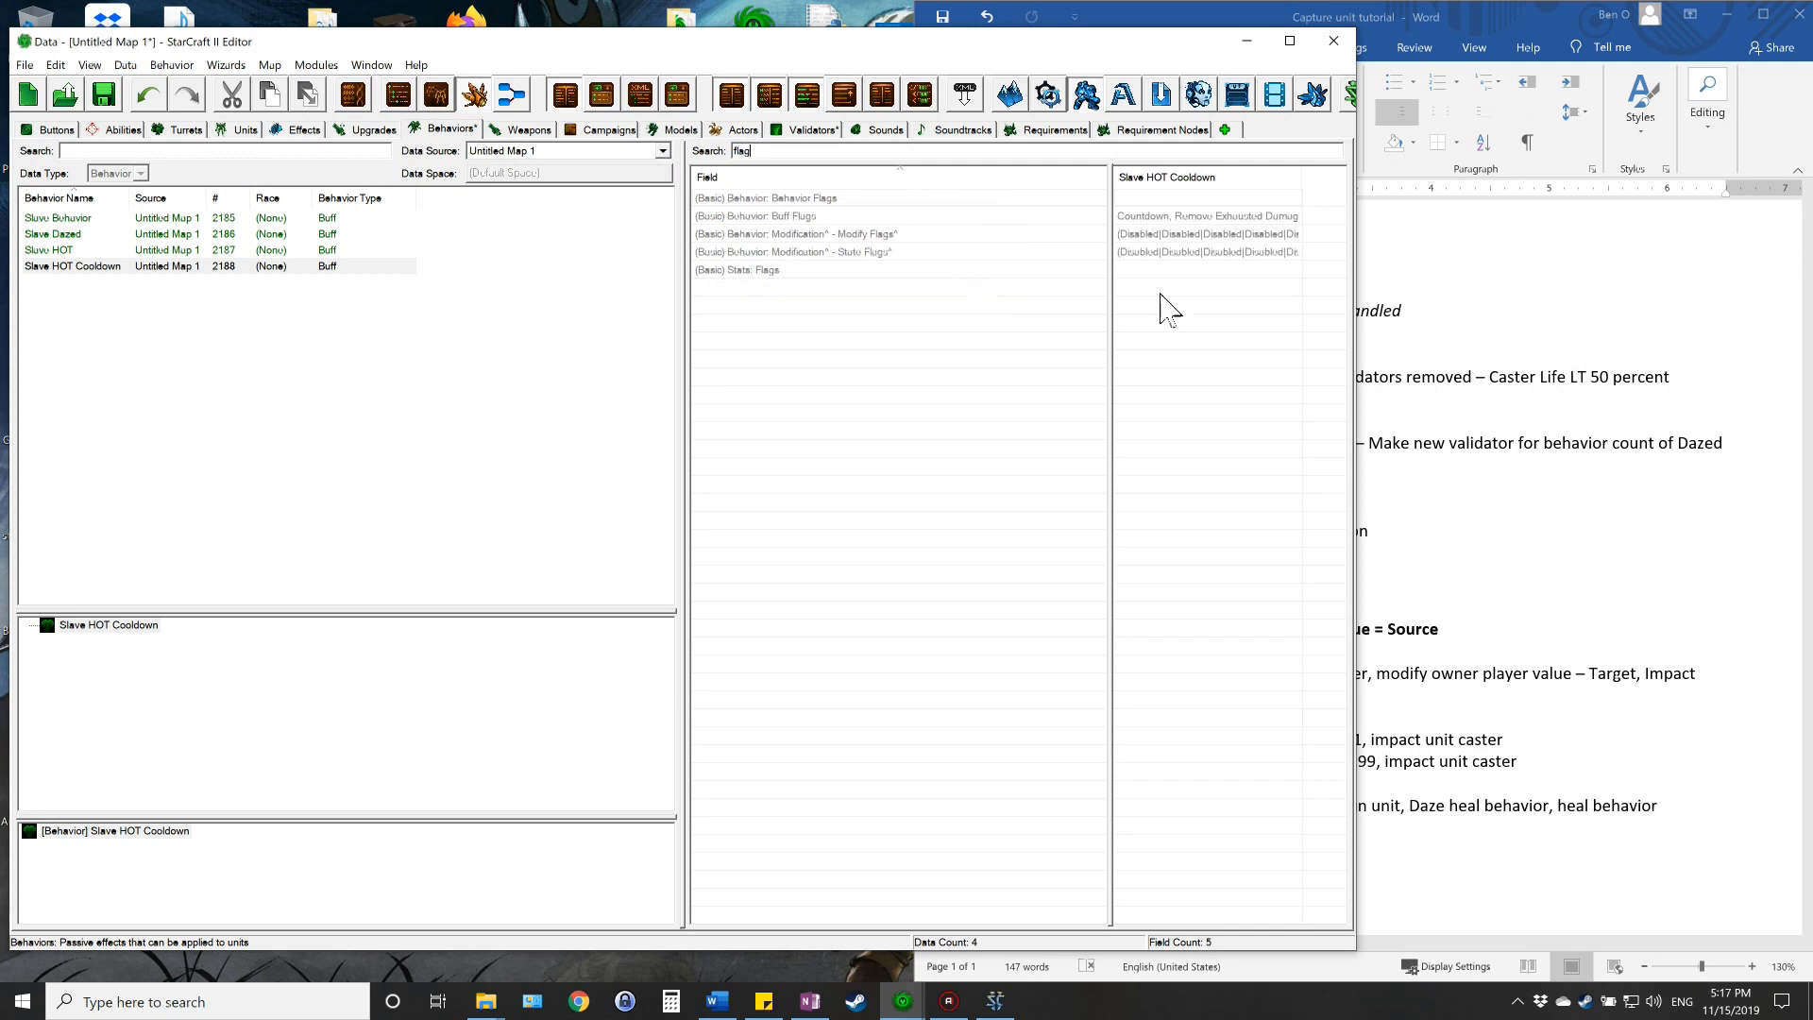
pyautogui.doubleClick(1140, 267)
pyautogui.click(518, 250)
pyautogui.click(1428, 815)
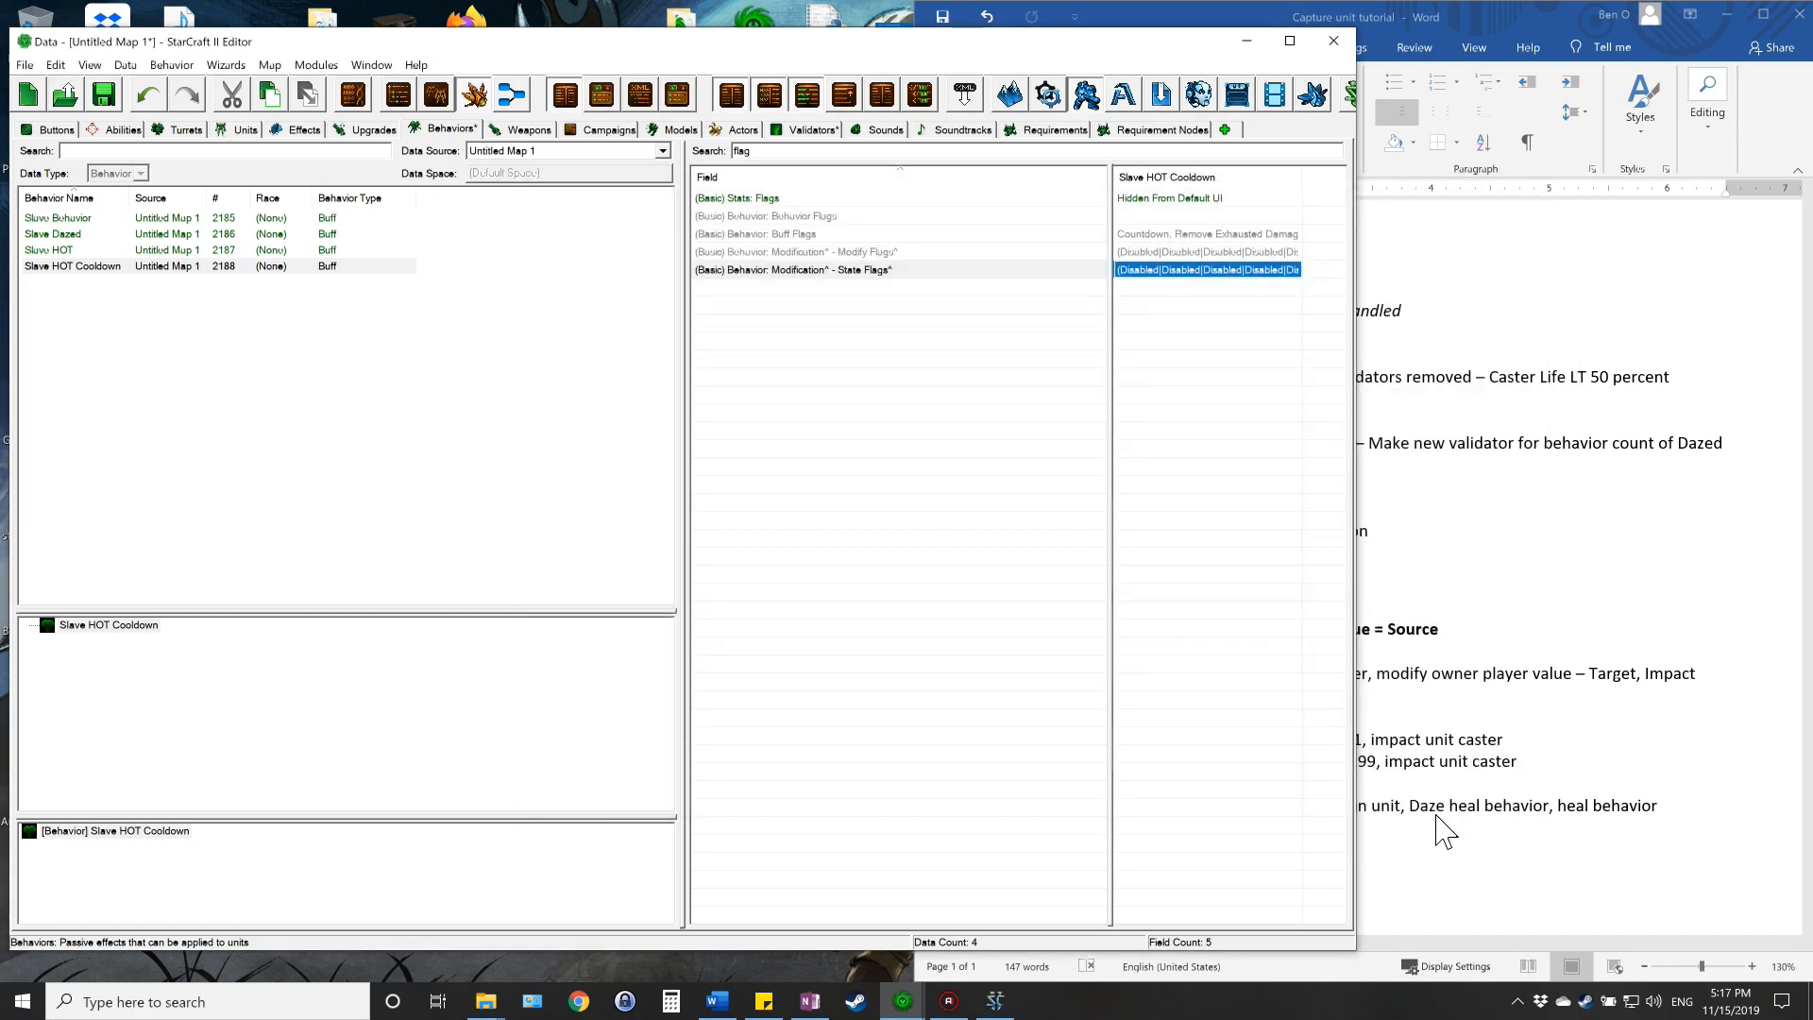
# - Clear the field filter and switch to Word to read the Slave Hot Cooldown notes
pyautogui.press('BackSpace')
pyautogui.press('BackSpace')
pyautogui.press('BackSpace')
pyautogui.press('BackSpace')
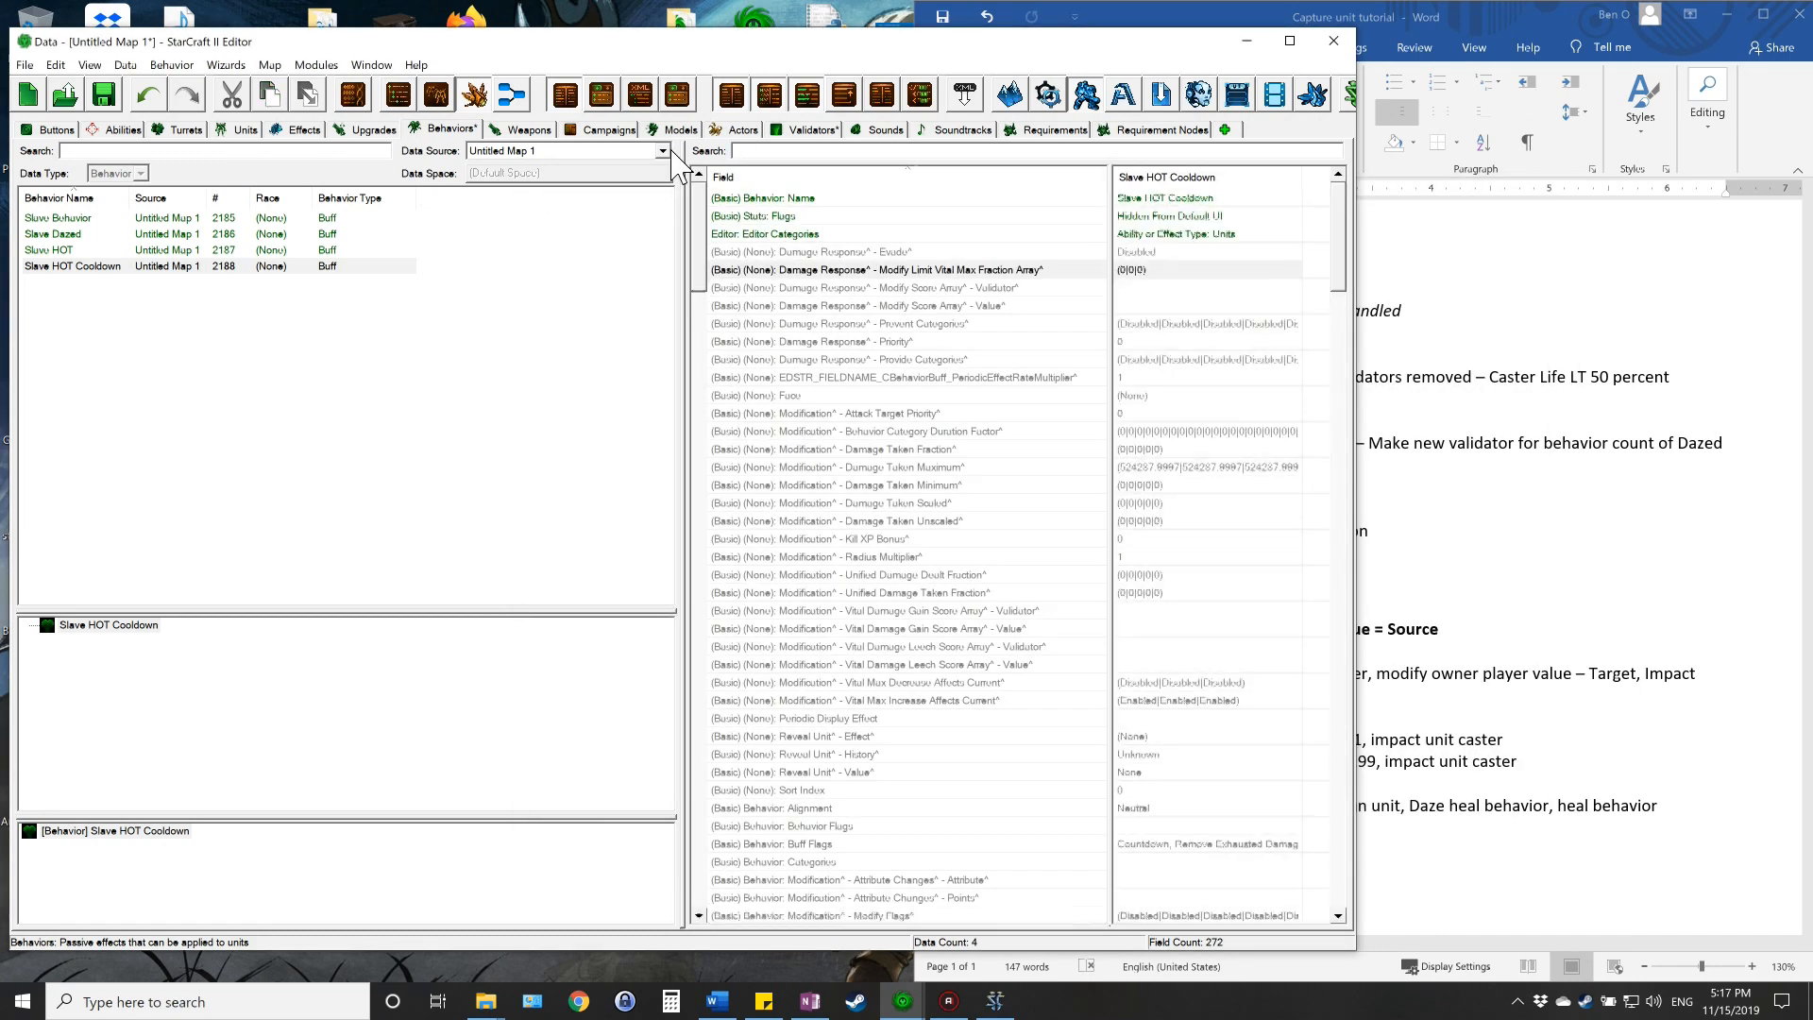
pyautogui.click(1420, 29)
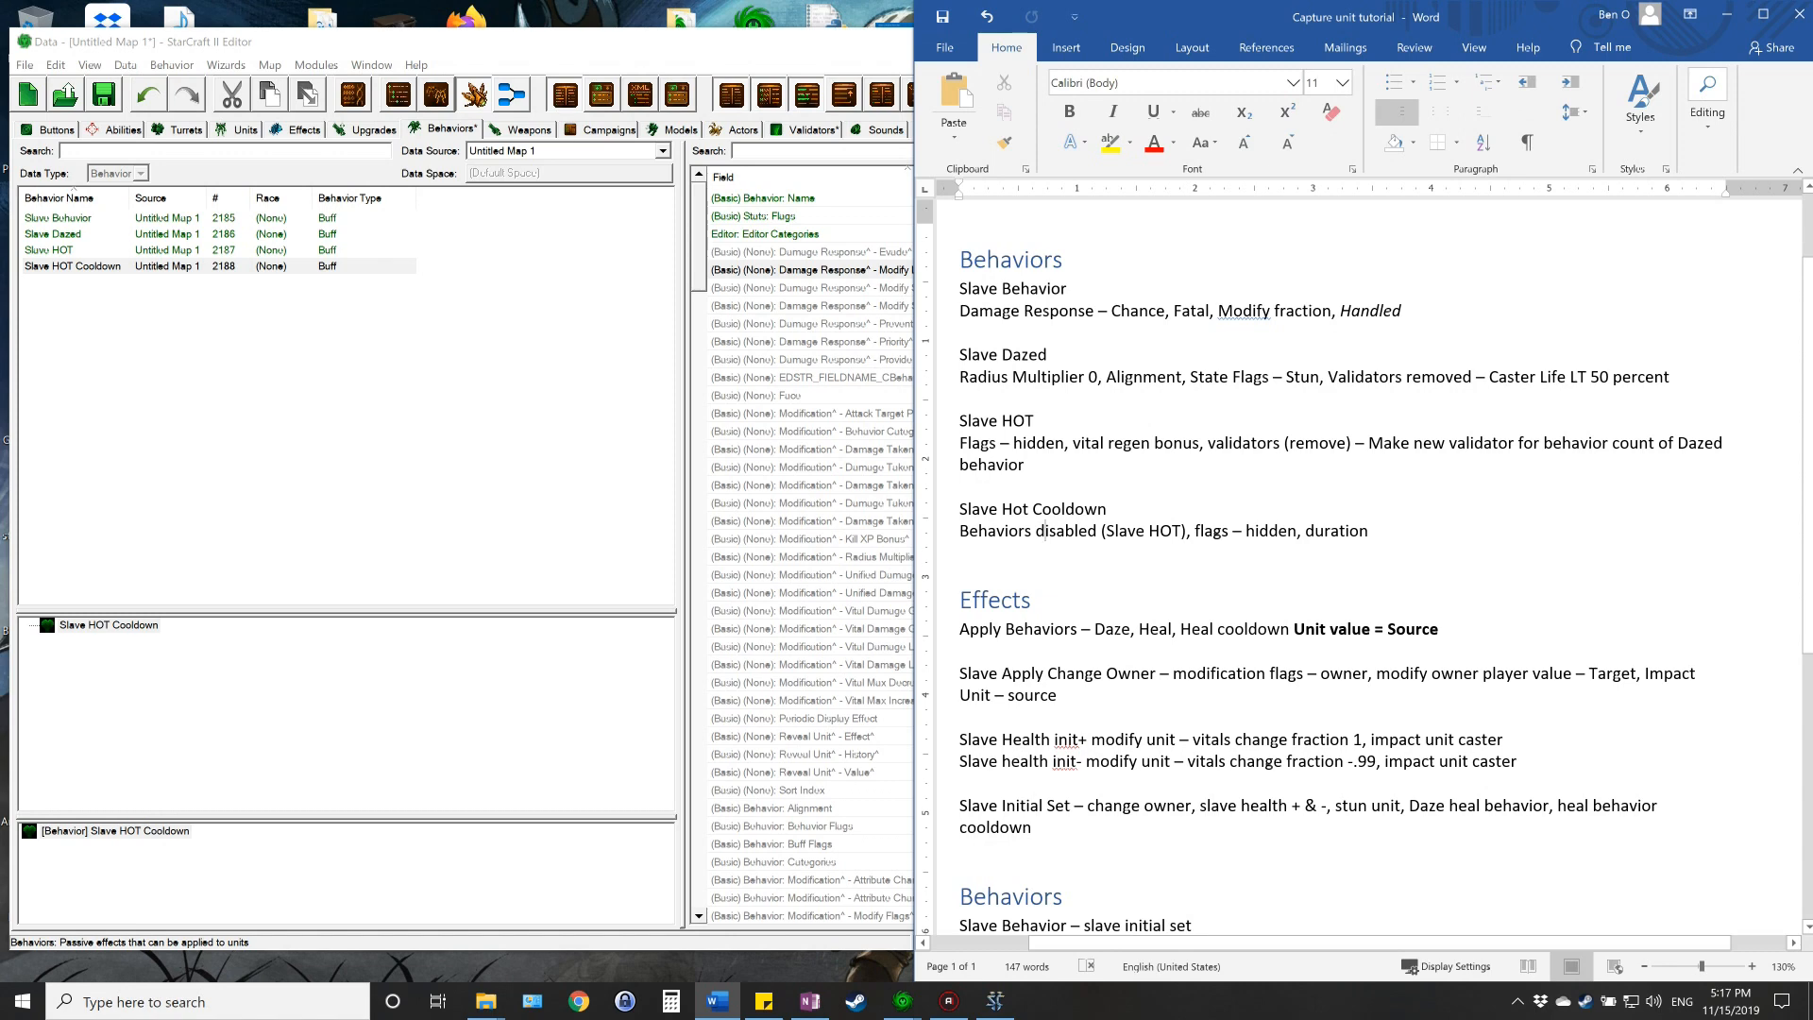
# - In the StarCraft II Editor, filter the Slave HOT Cooldown fields by "behavi" and add Slave HOT to Modification - Behaviors Disabled
pyautogui.click(803, 152)
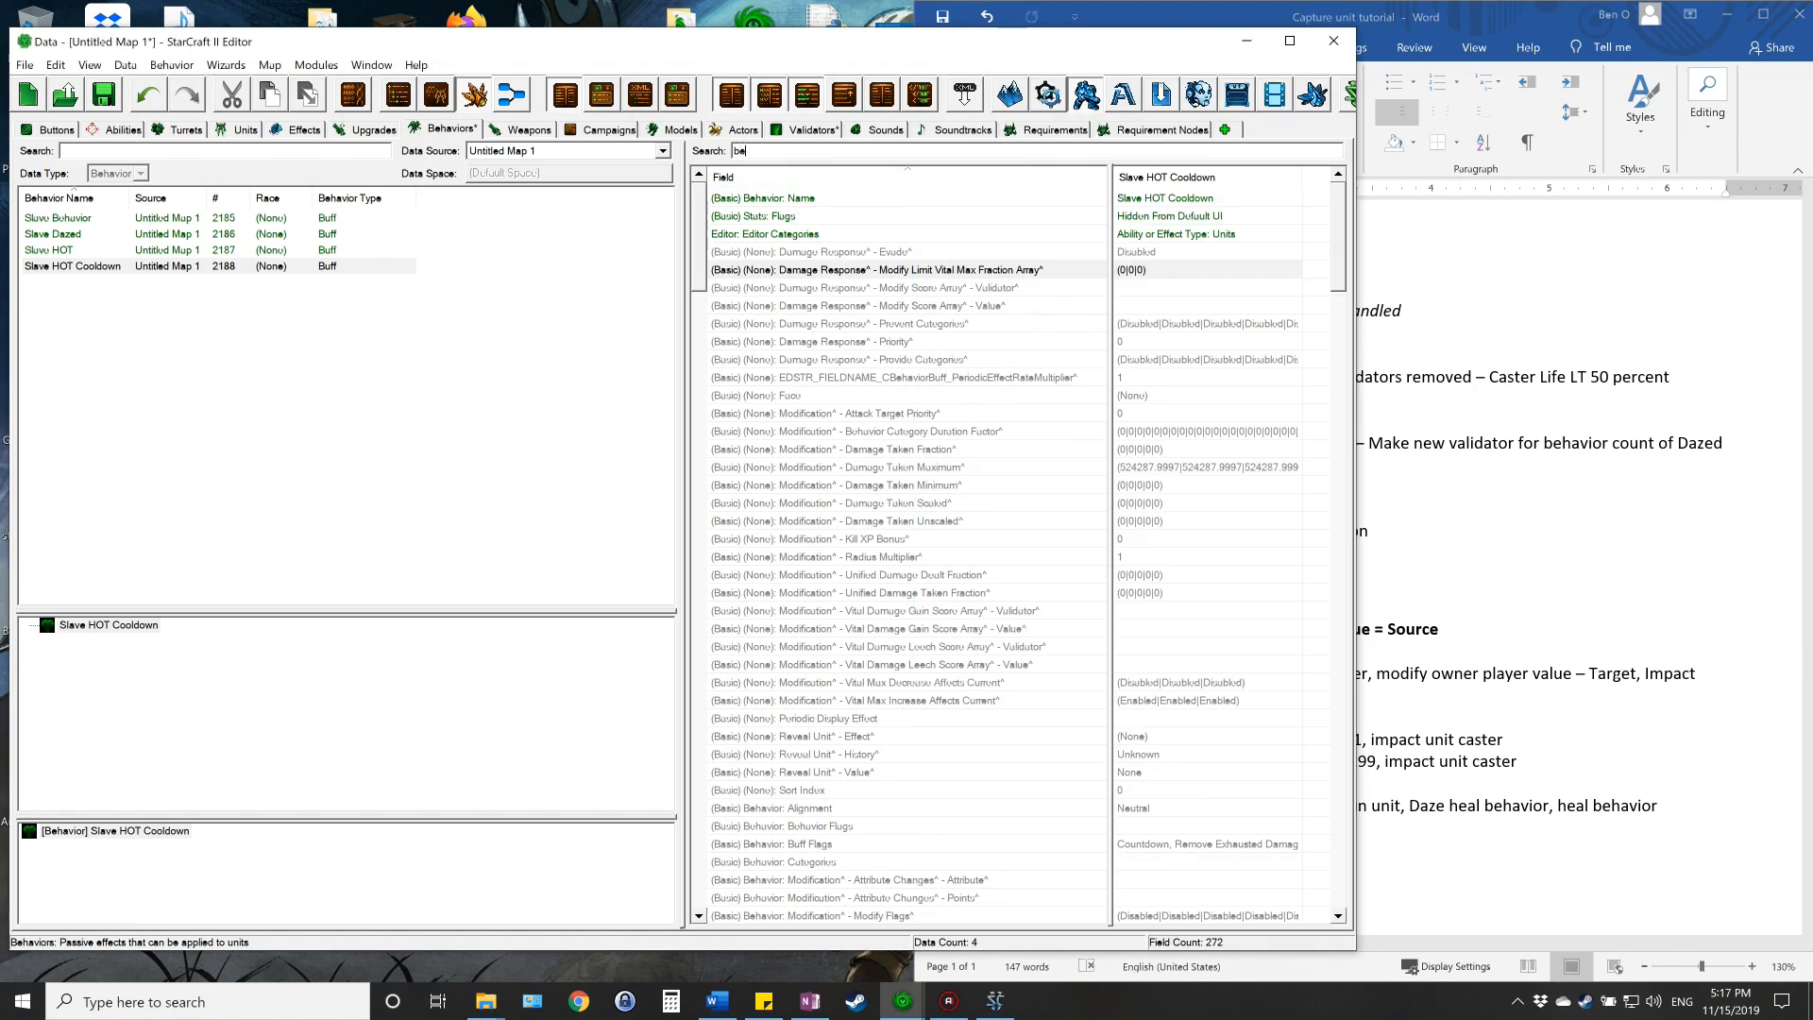
pyautogui.write('behavi')
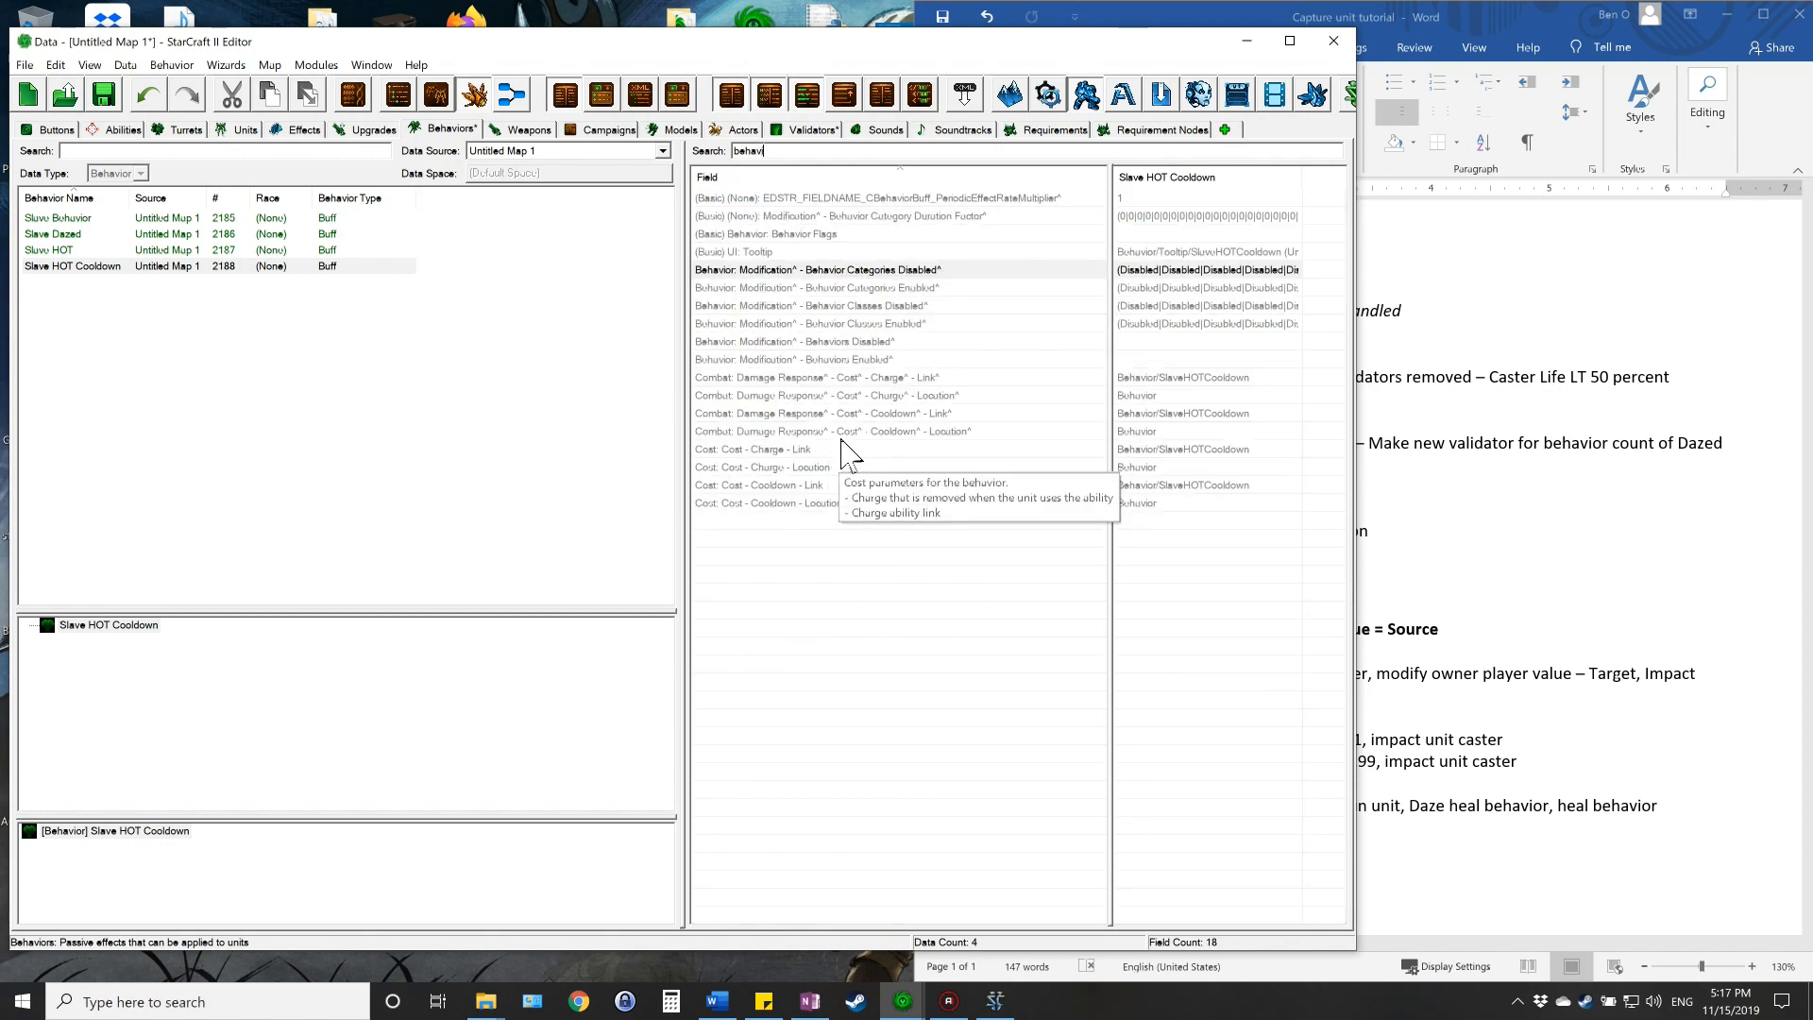
pyautogui.click(875, 343)
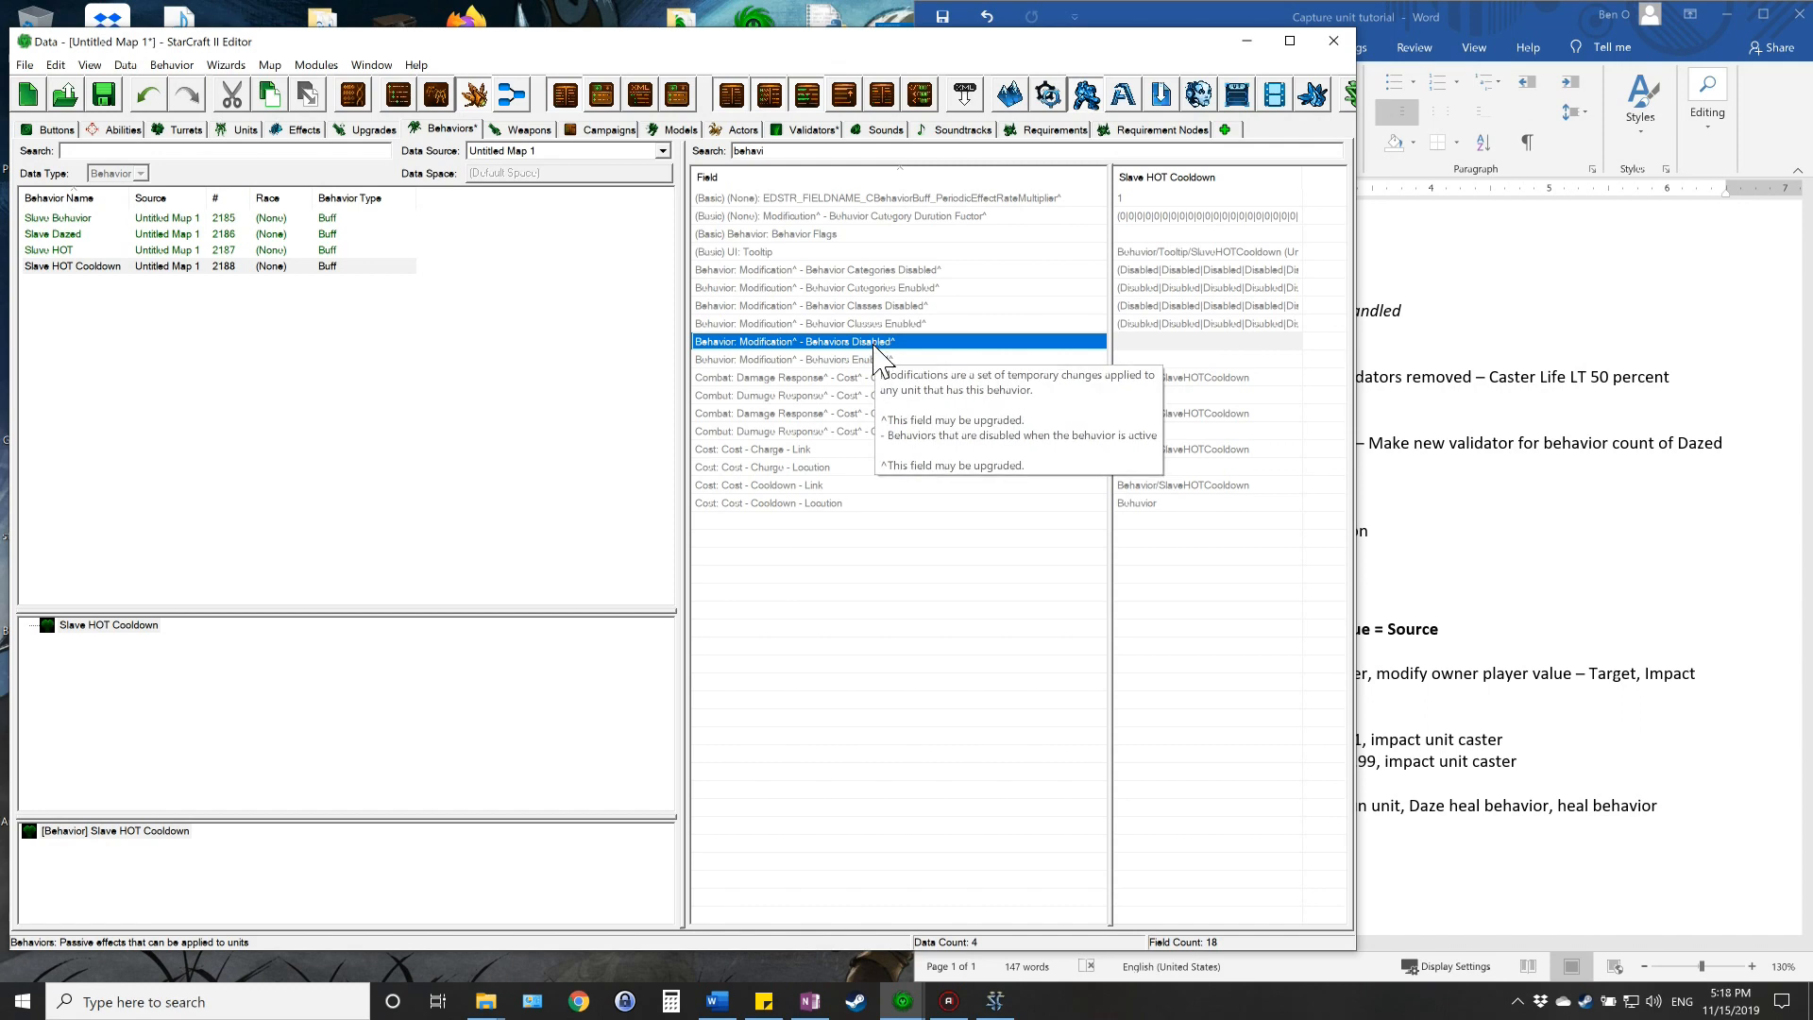
pyautogui.click(1192, 349)
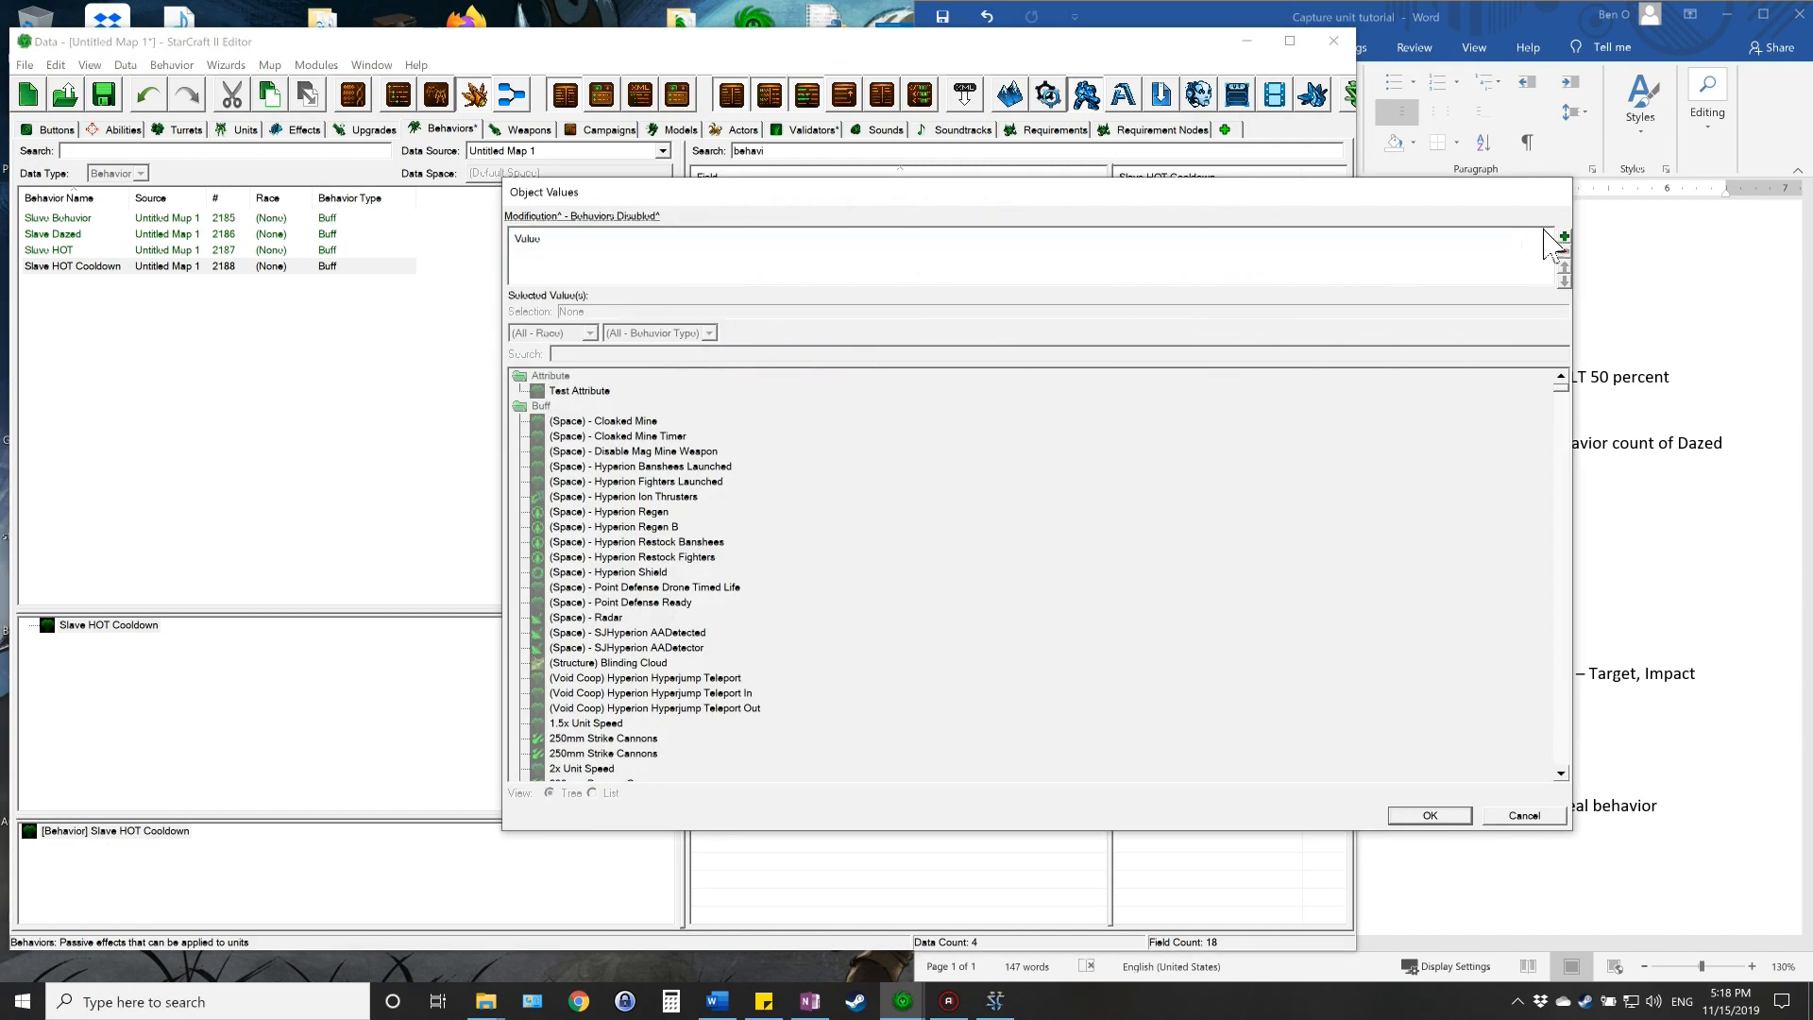
pyautogui.click(1565, 237)
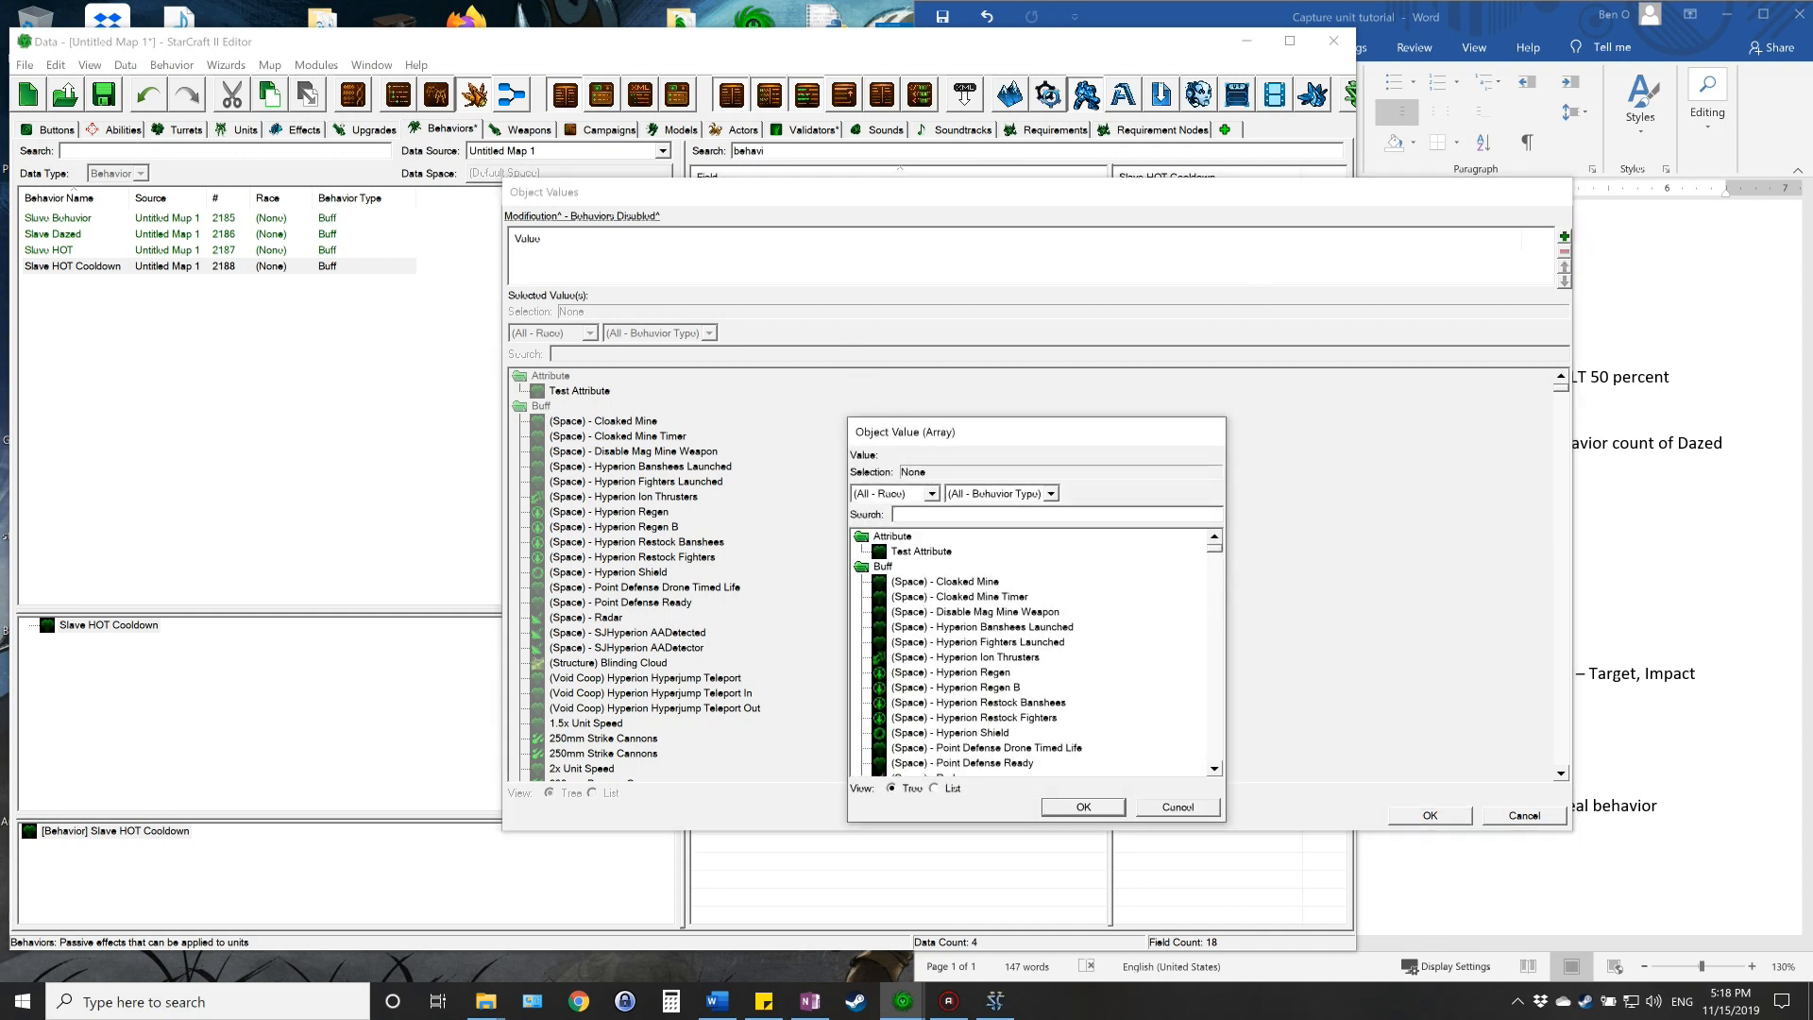
pyautogui.write('slave')
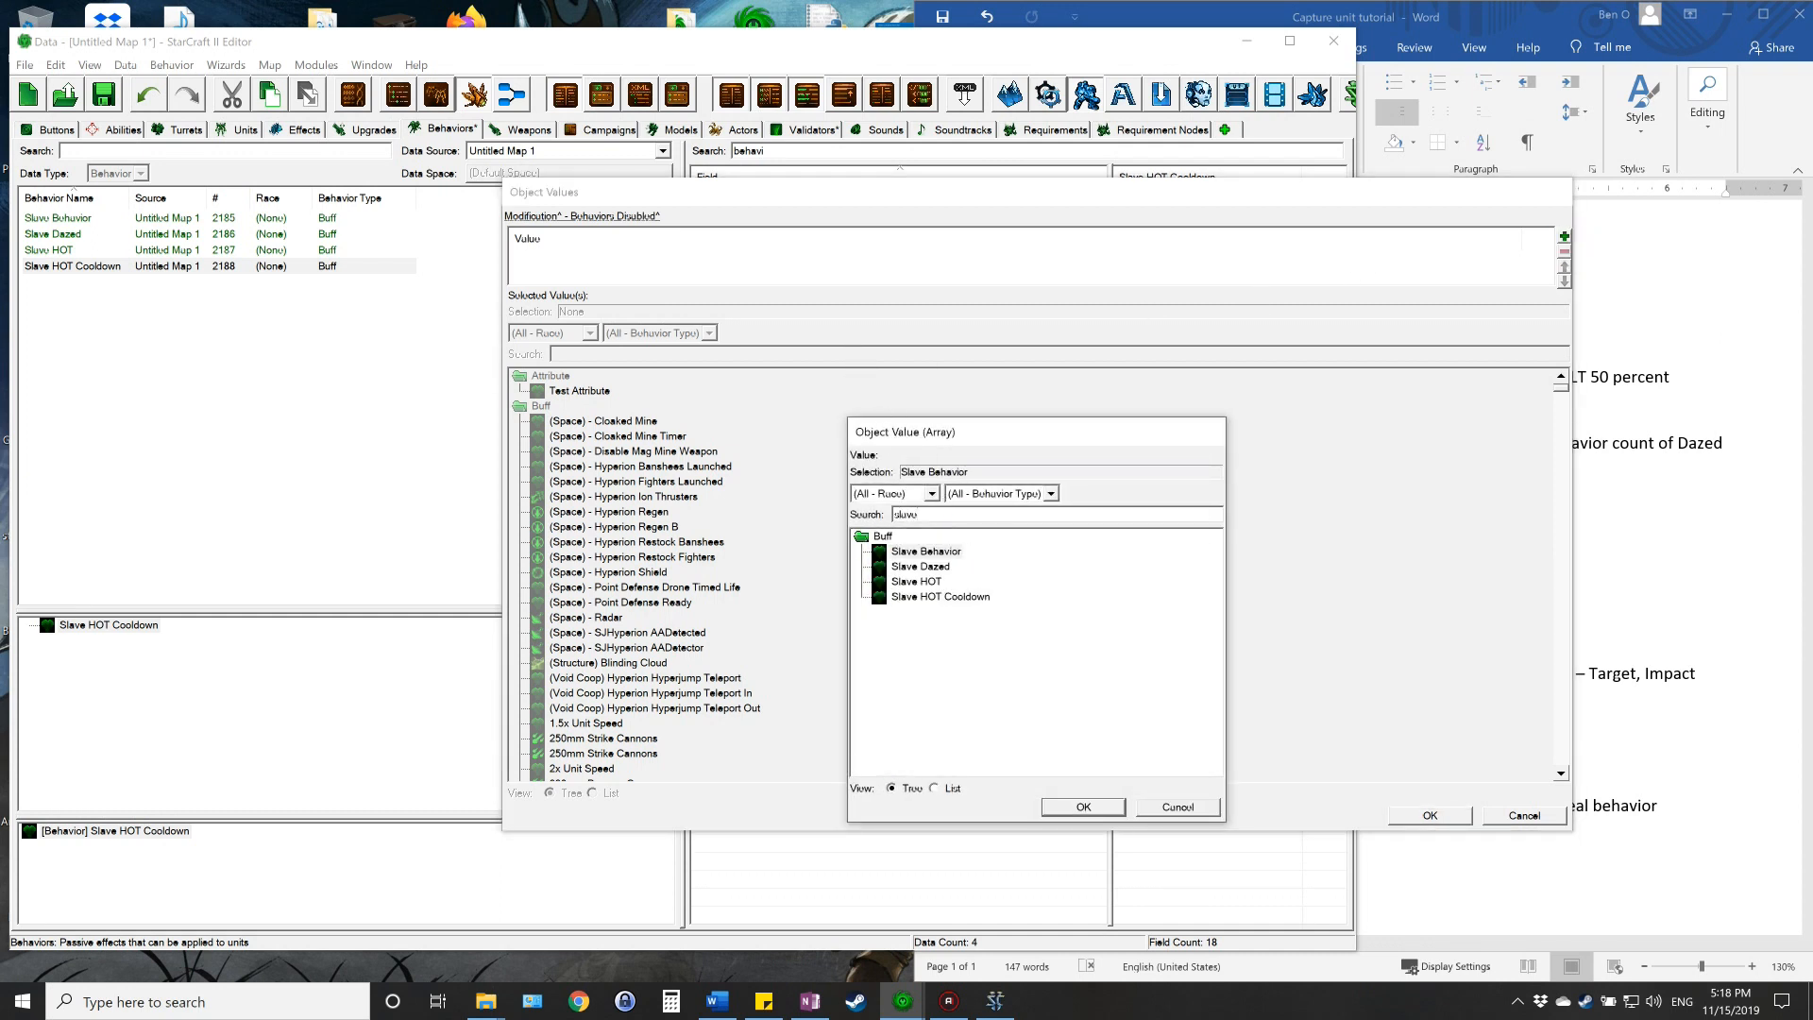
pyautogui.click(918, 582)
pyautogui.click(1099, 808)
pyautogui.click(1431, 816)
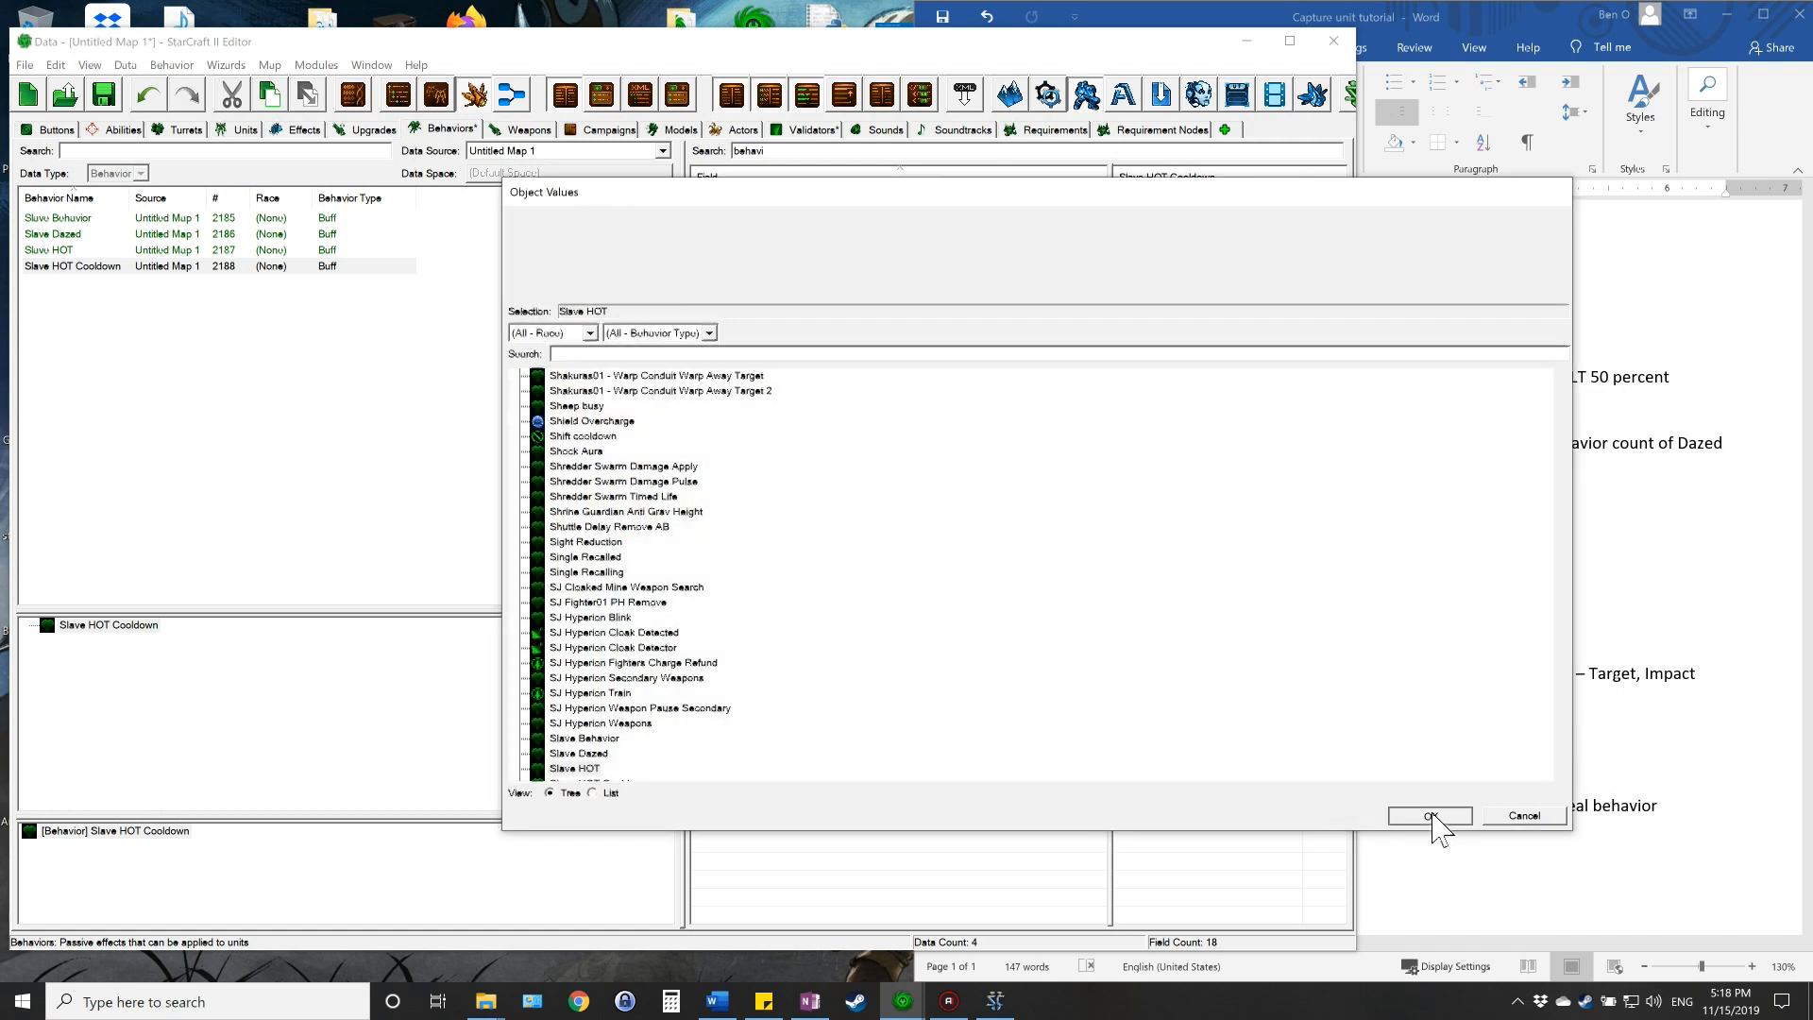
# - Filter the Slave HOT Cooldown fields by "duration" and set Stats: Duration to 10
pyautogui.click(82, 267)
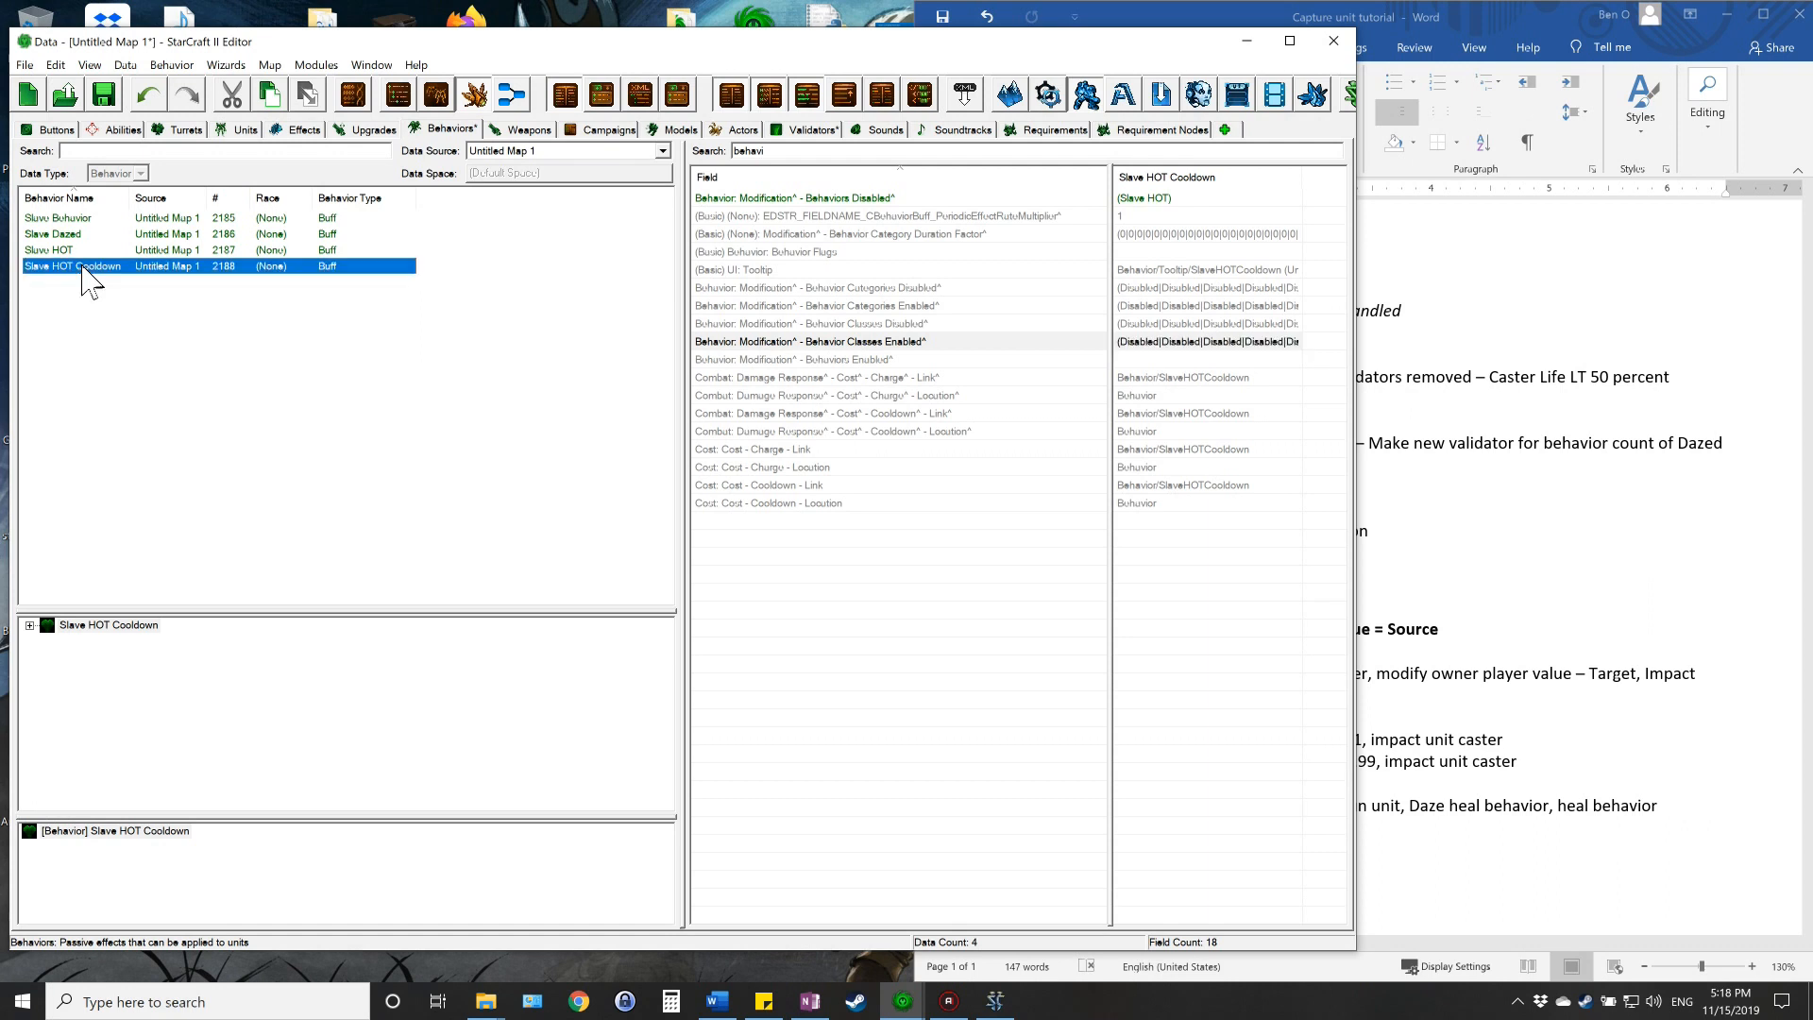
pyautogui.click(69, 253)
pyautogui.click(74, 268)
pyautogui.doubleClick(748, 152)
pyautogui.write('duration')
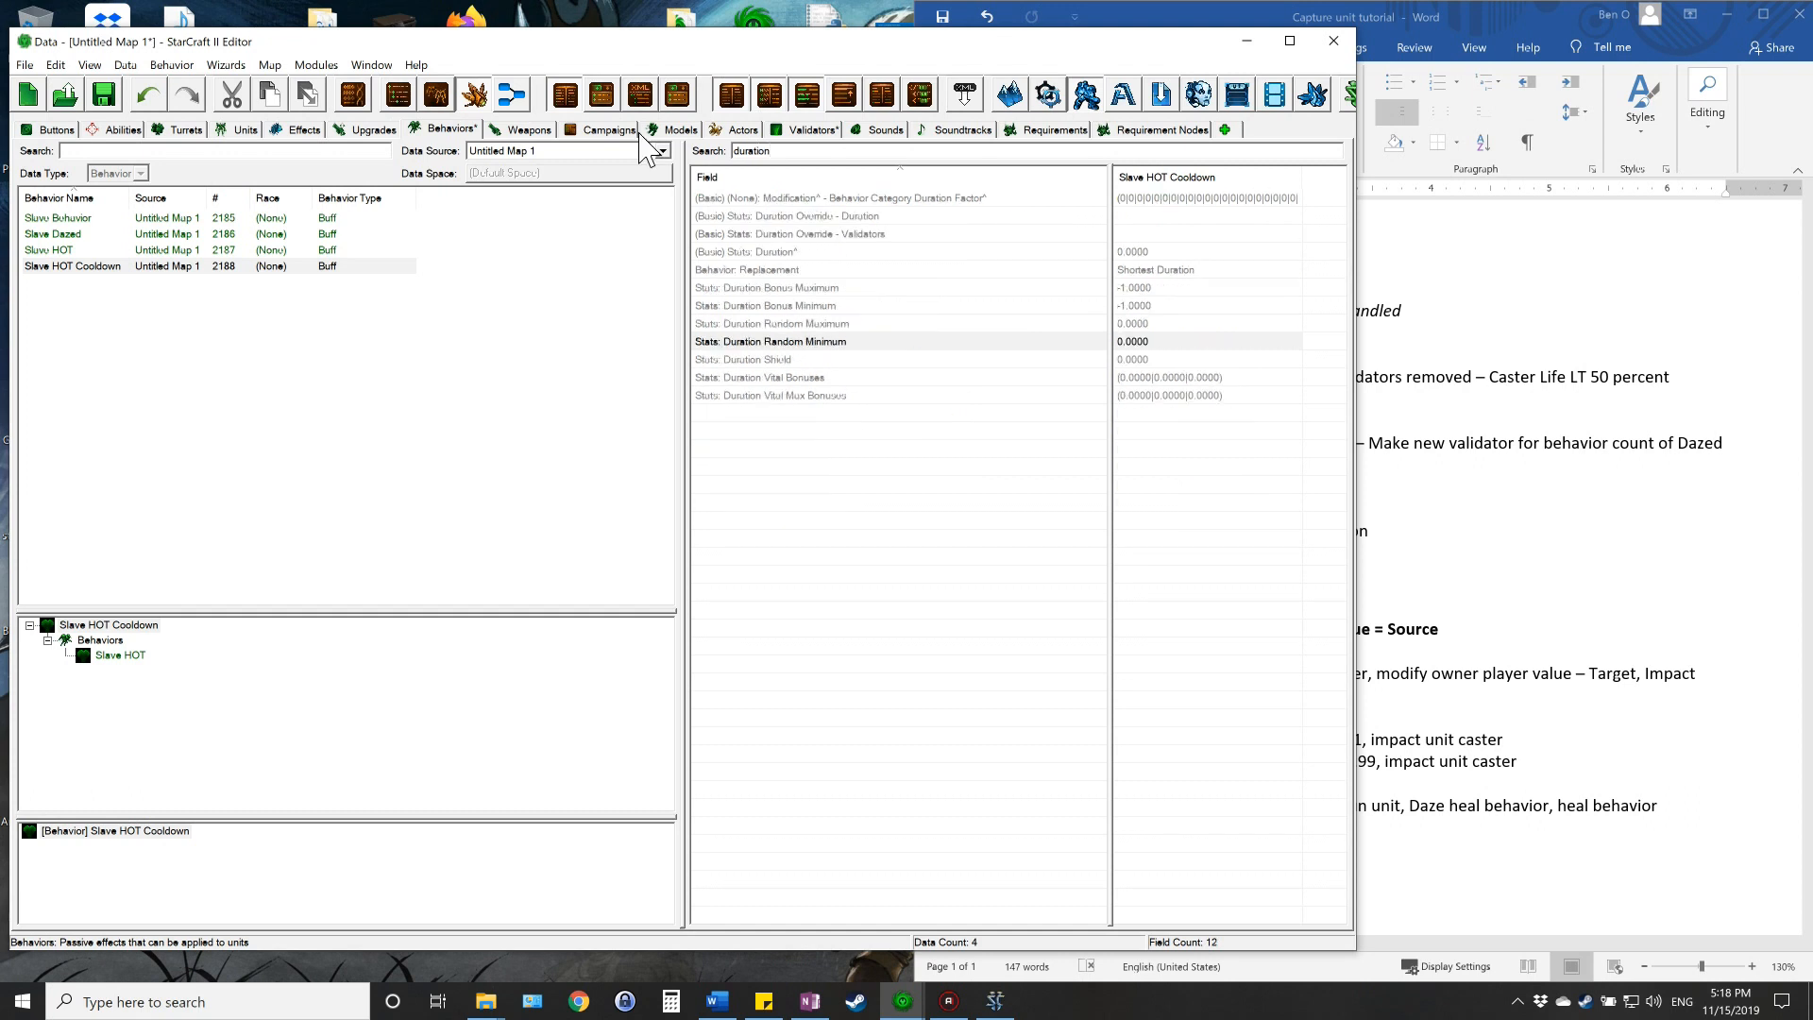
pyautogui.click(1167, 251)
pyautogui.doubleClick(1174, 251)
pyautogui.write('10')
pyautogui.press('Return')
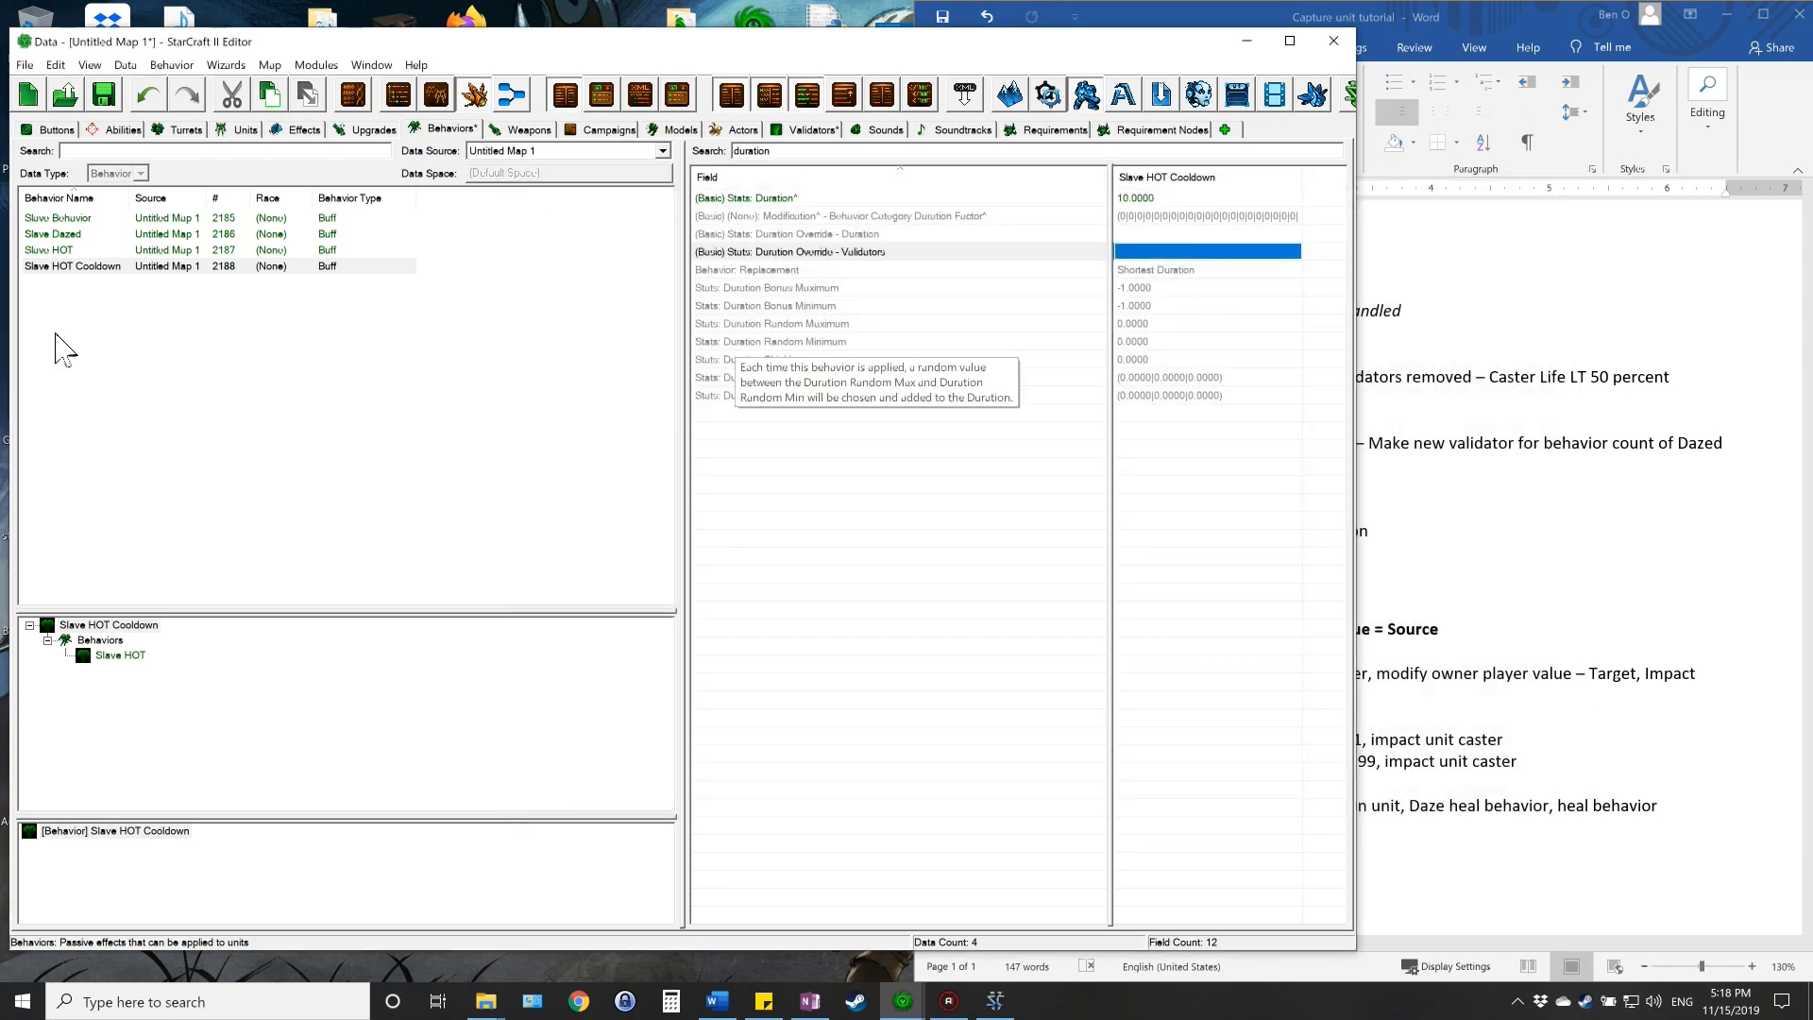
# - Clear the field filter and review the modified fields of Slave HOT and Slave HOT Cooldown
pyautogui.click(87, 249)
pyautogui.doubleClick(742, 151)
pyautogui.press('BackSpace')
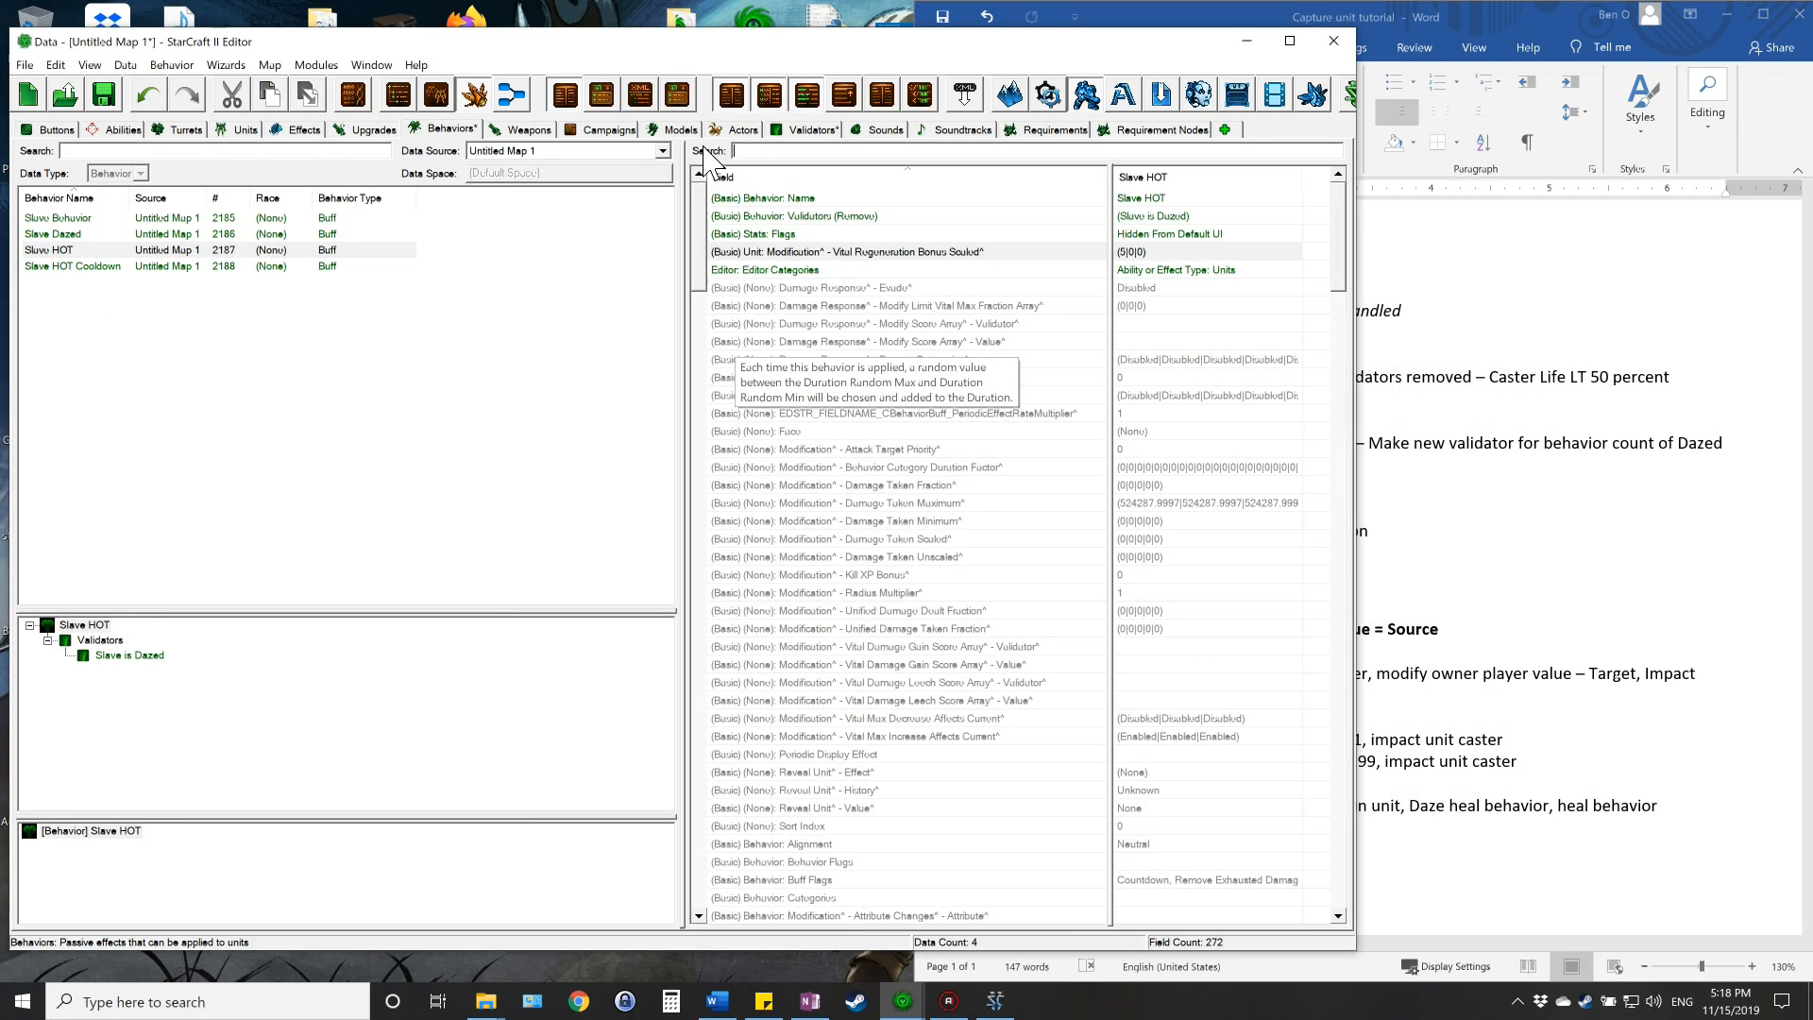
pyautogui.click(1181, 252)
pyautogui.click(186, 267)
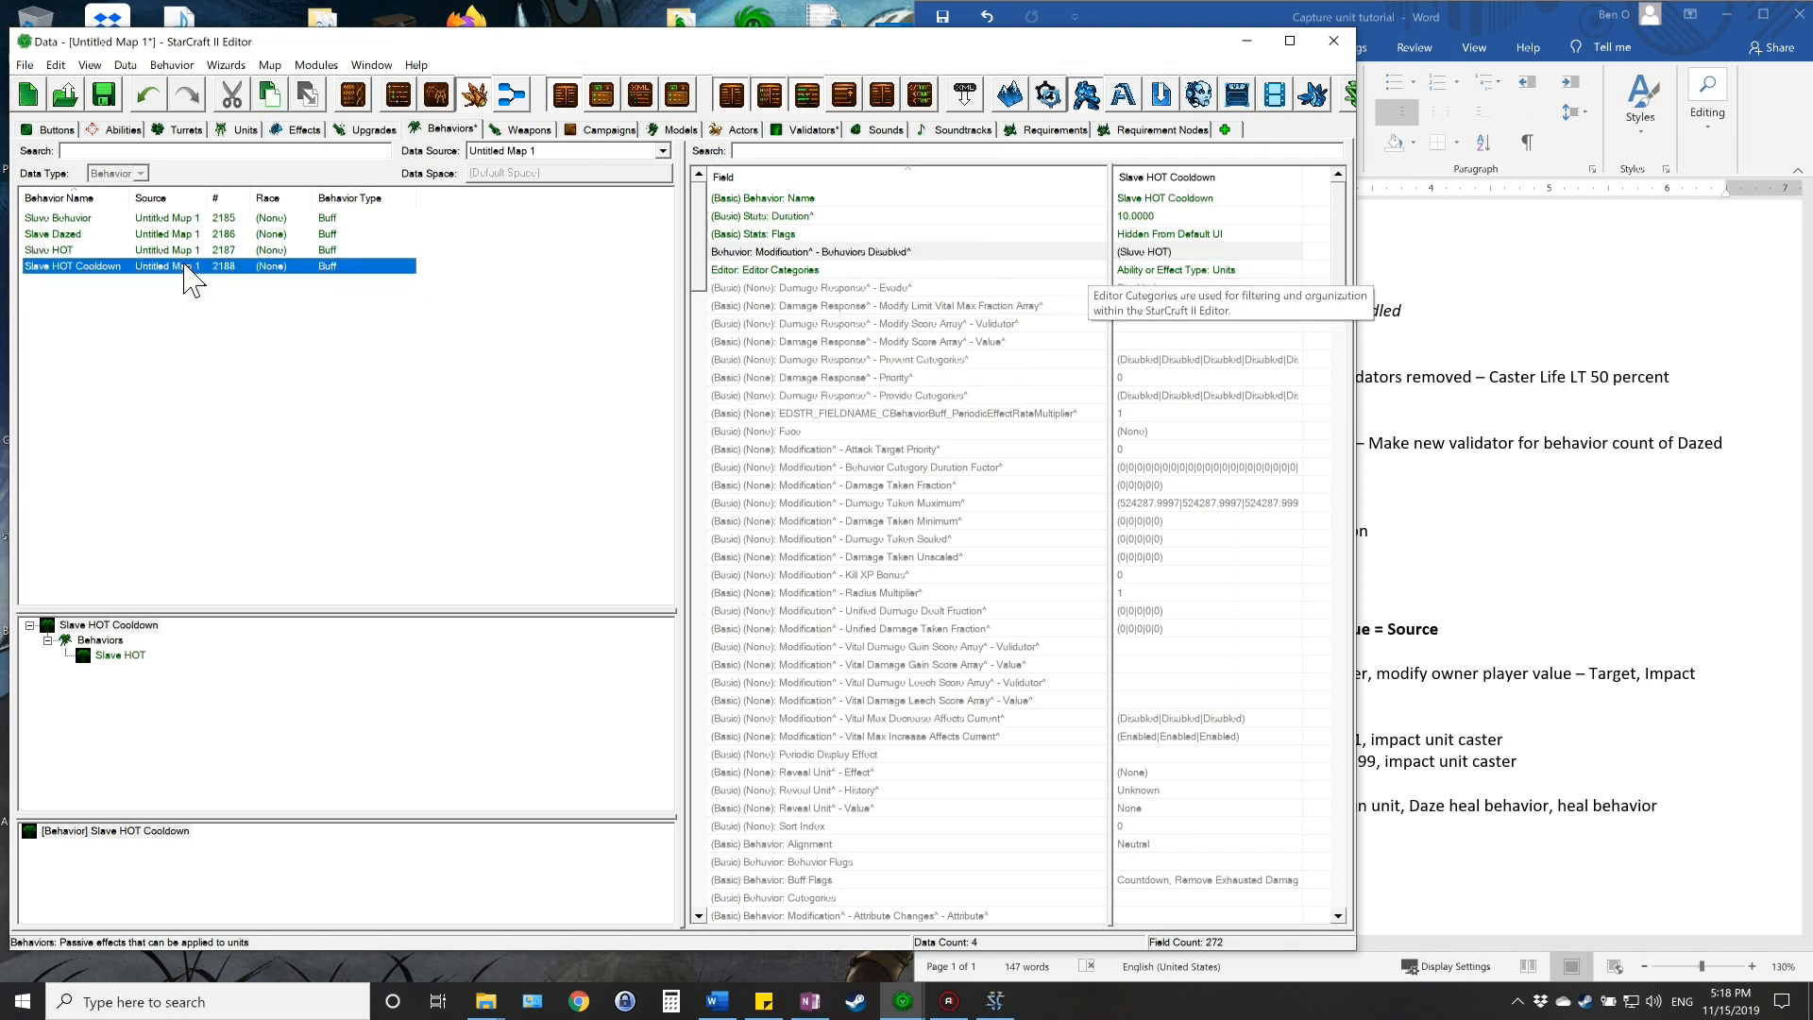
# - Switch to Word and read the Effects notes, placing the cursor after "Unit value = Source"
pyautogui.click(1509, 28)
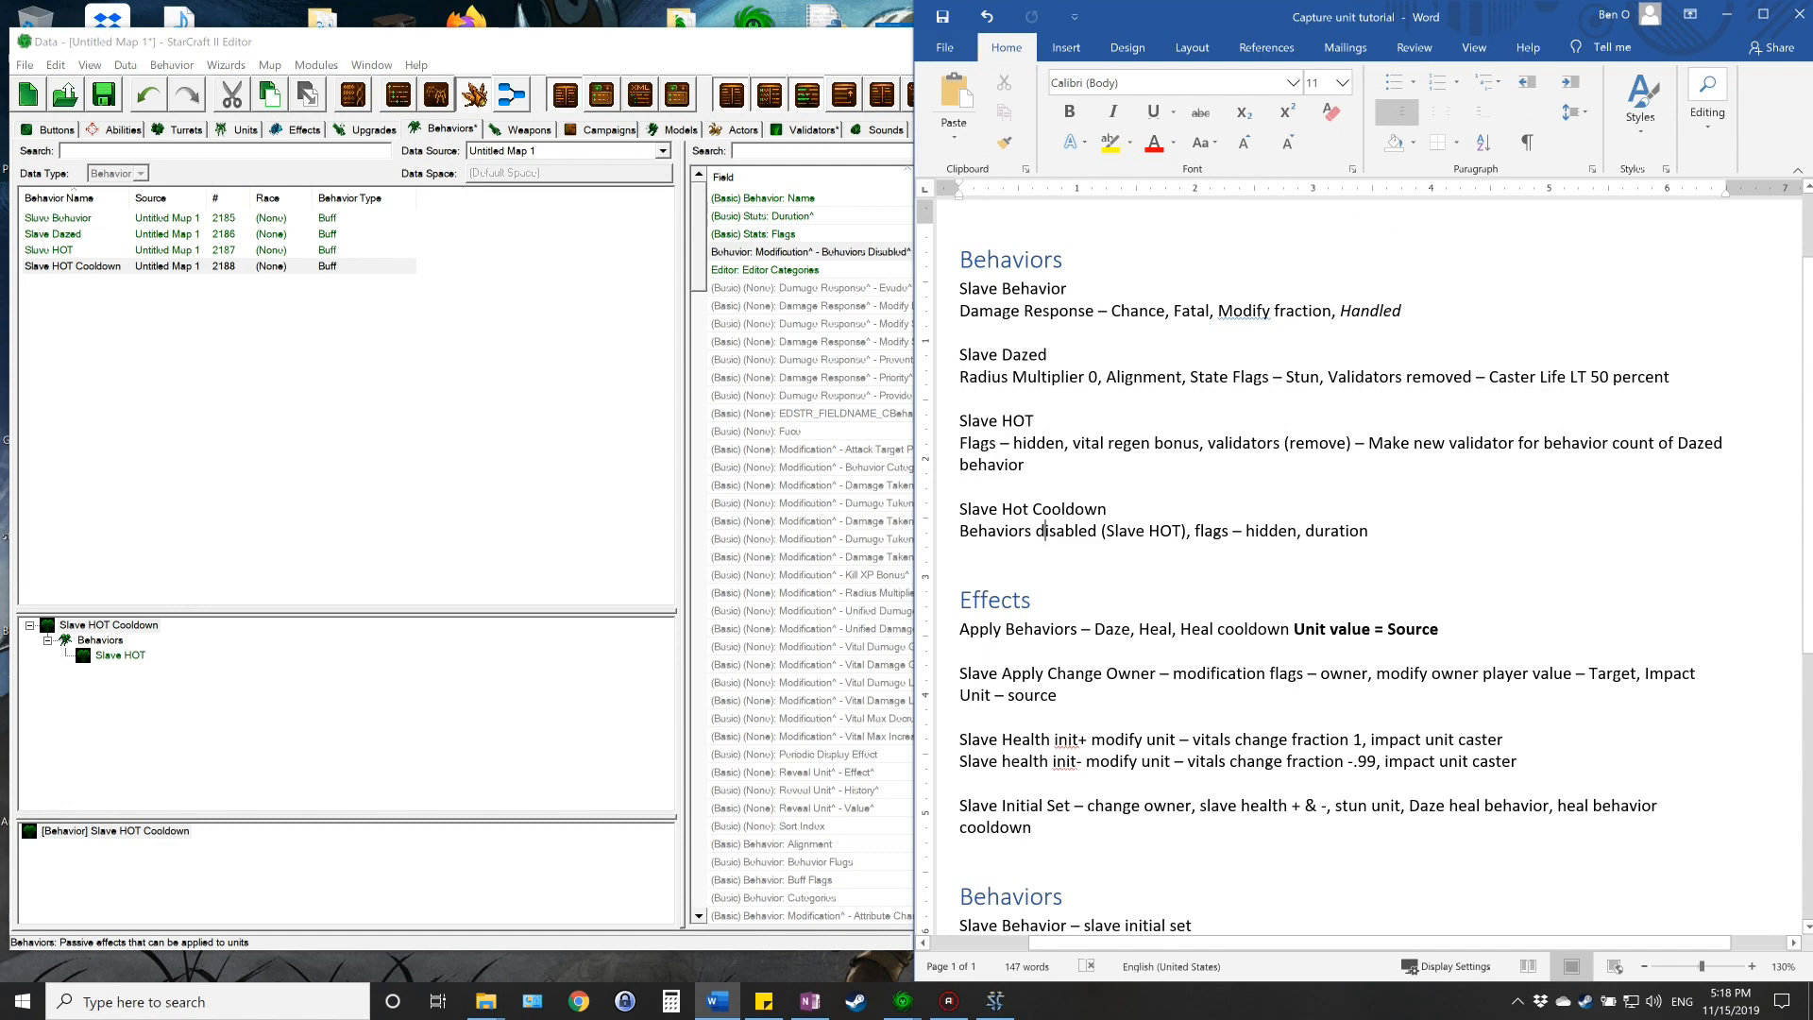
pyautogui.scroll(-3, 1359, 567)
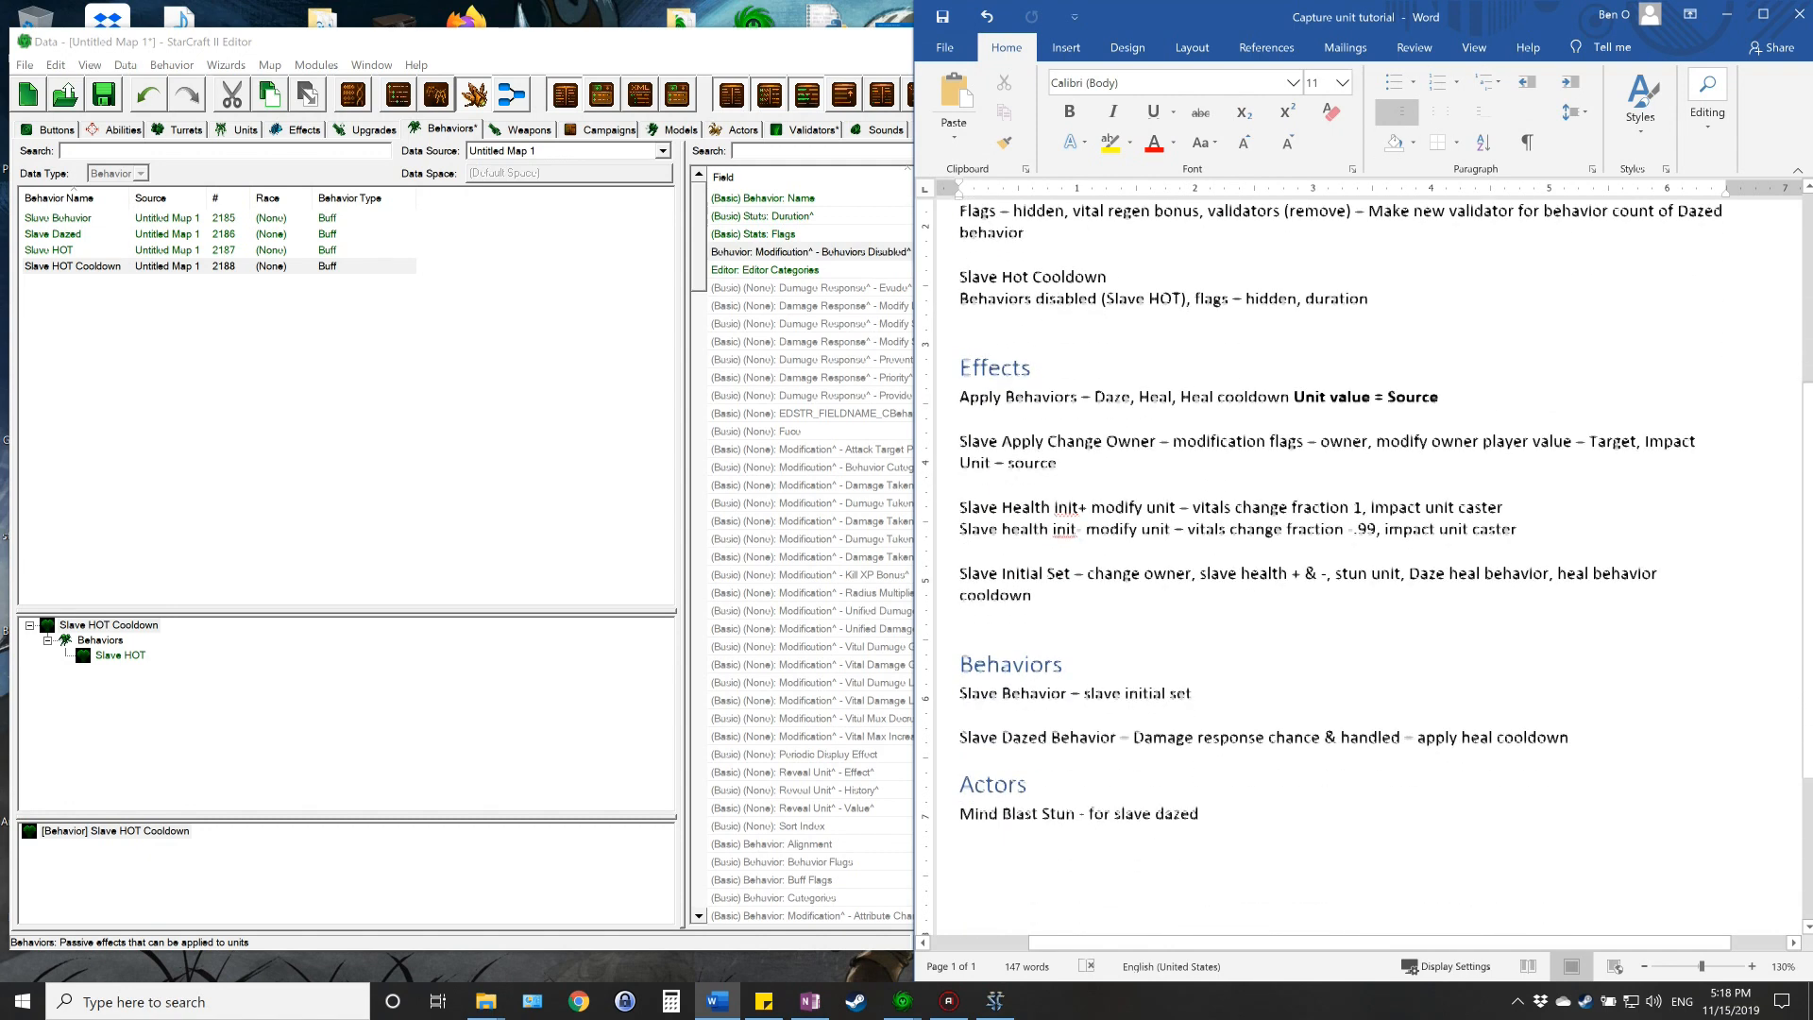
pyautogui.click(1439, 396)
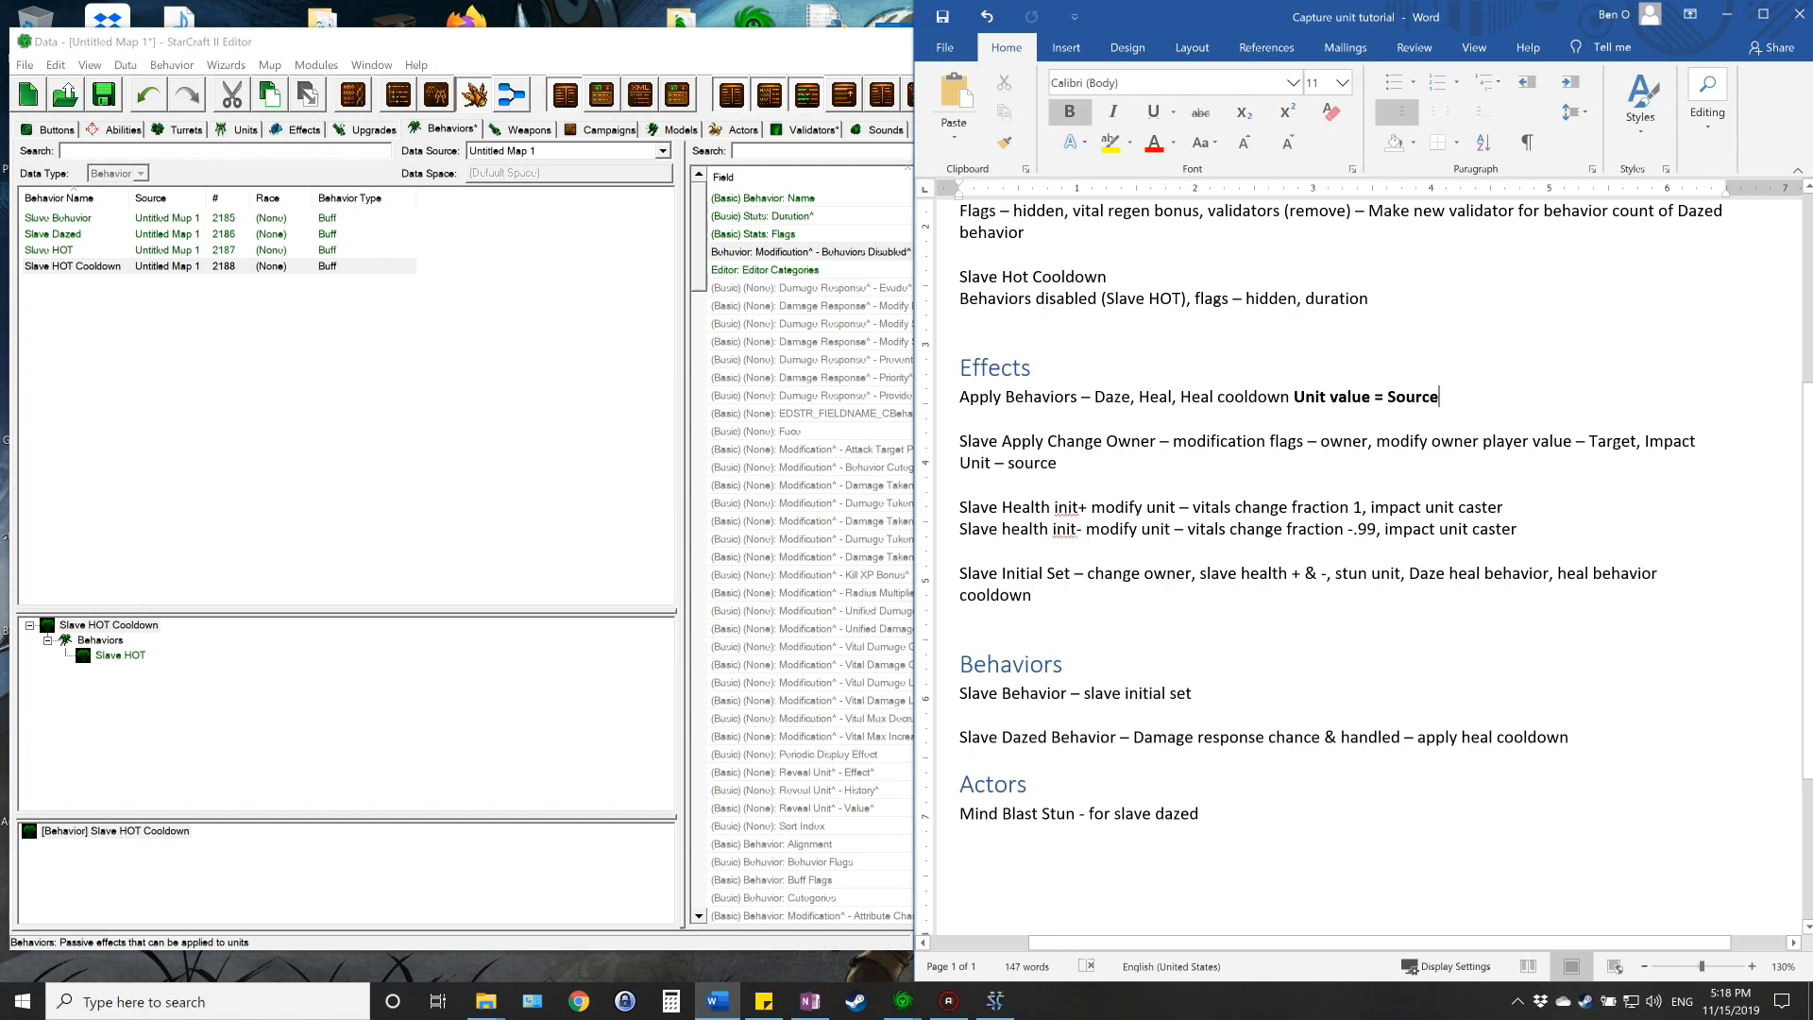
# - Switch to the StarCraft II Editor and open the Effects game data
pyautogui.click(304, 130)
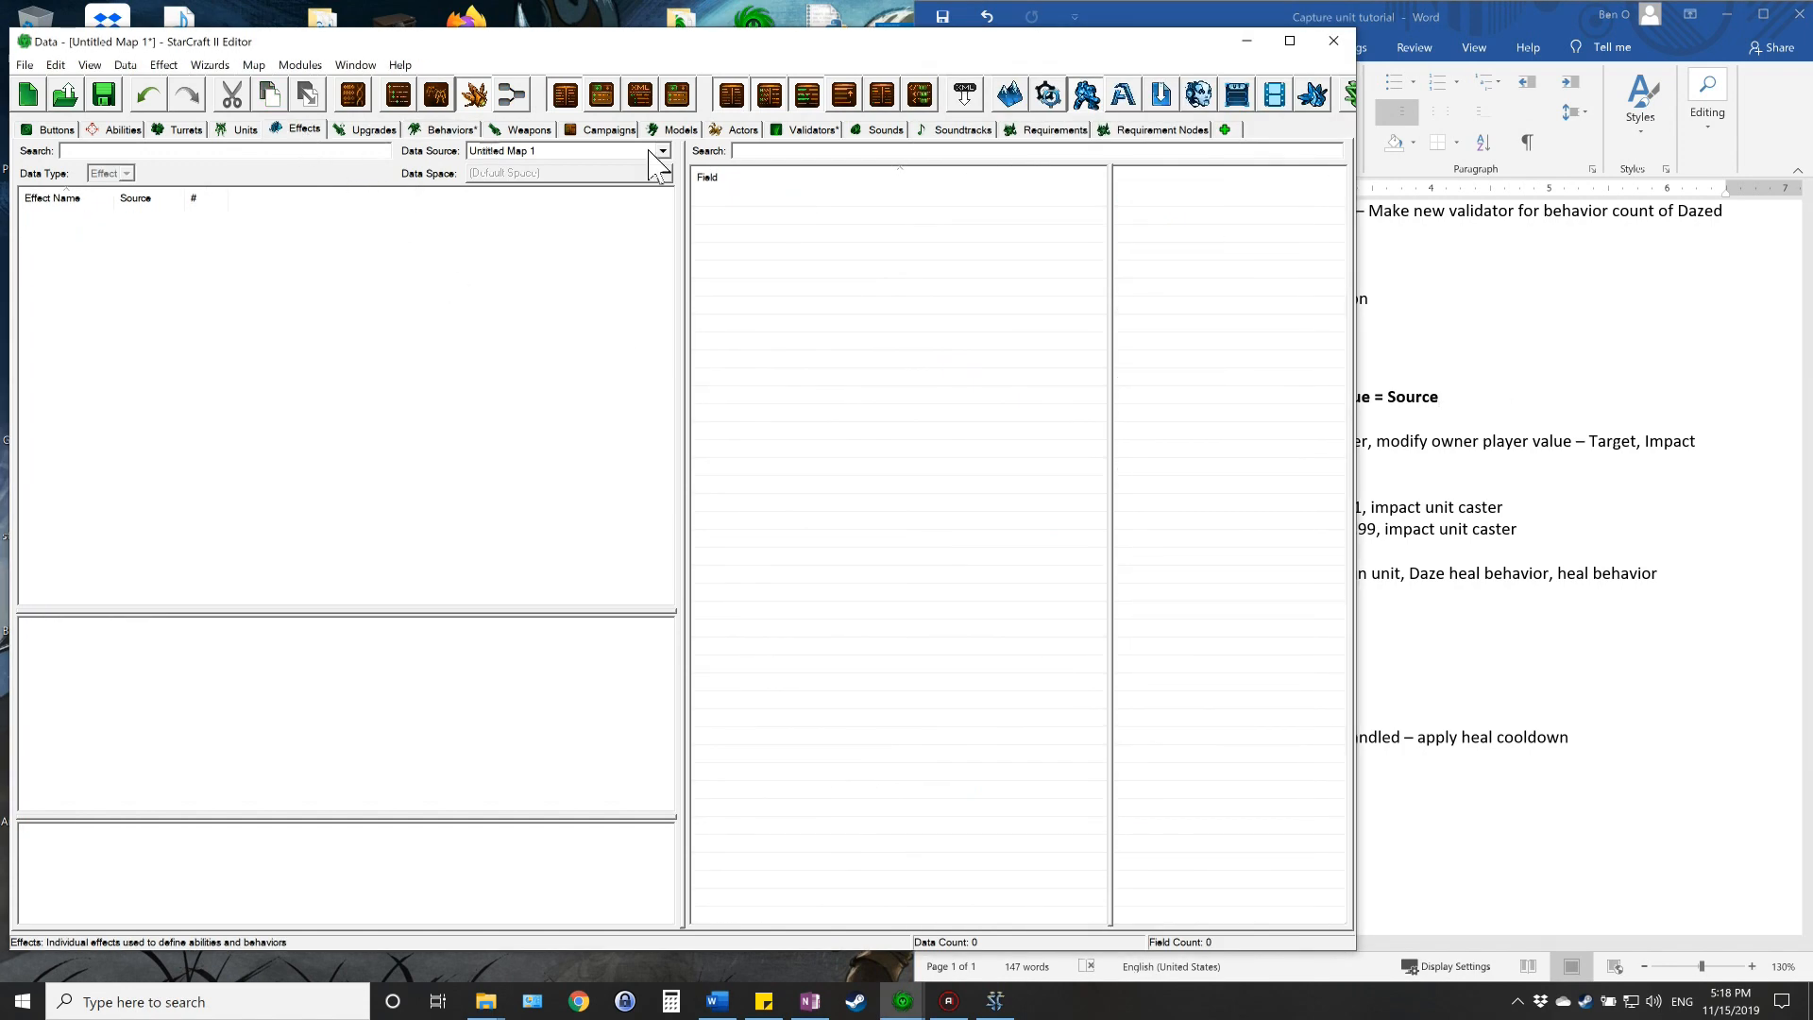
pyautogui.click(1226, 130)
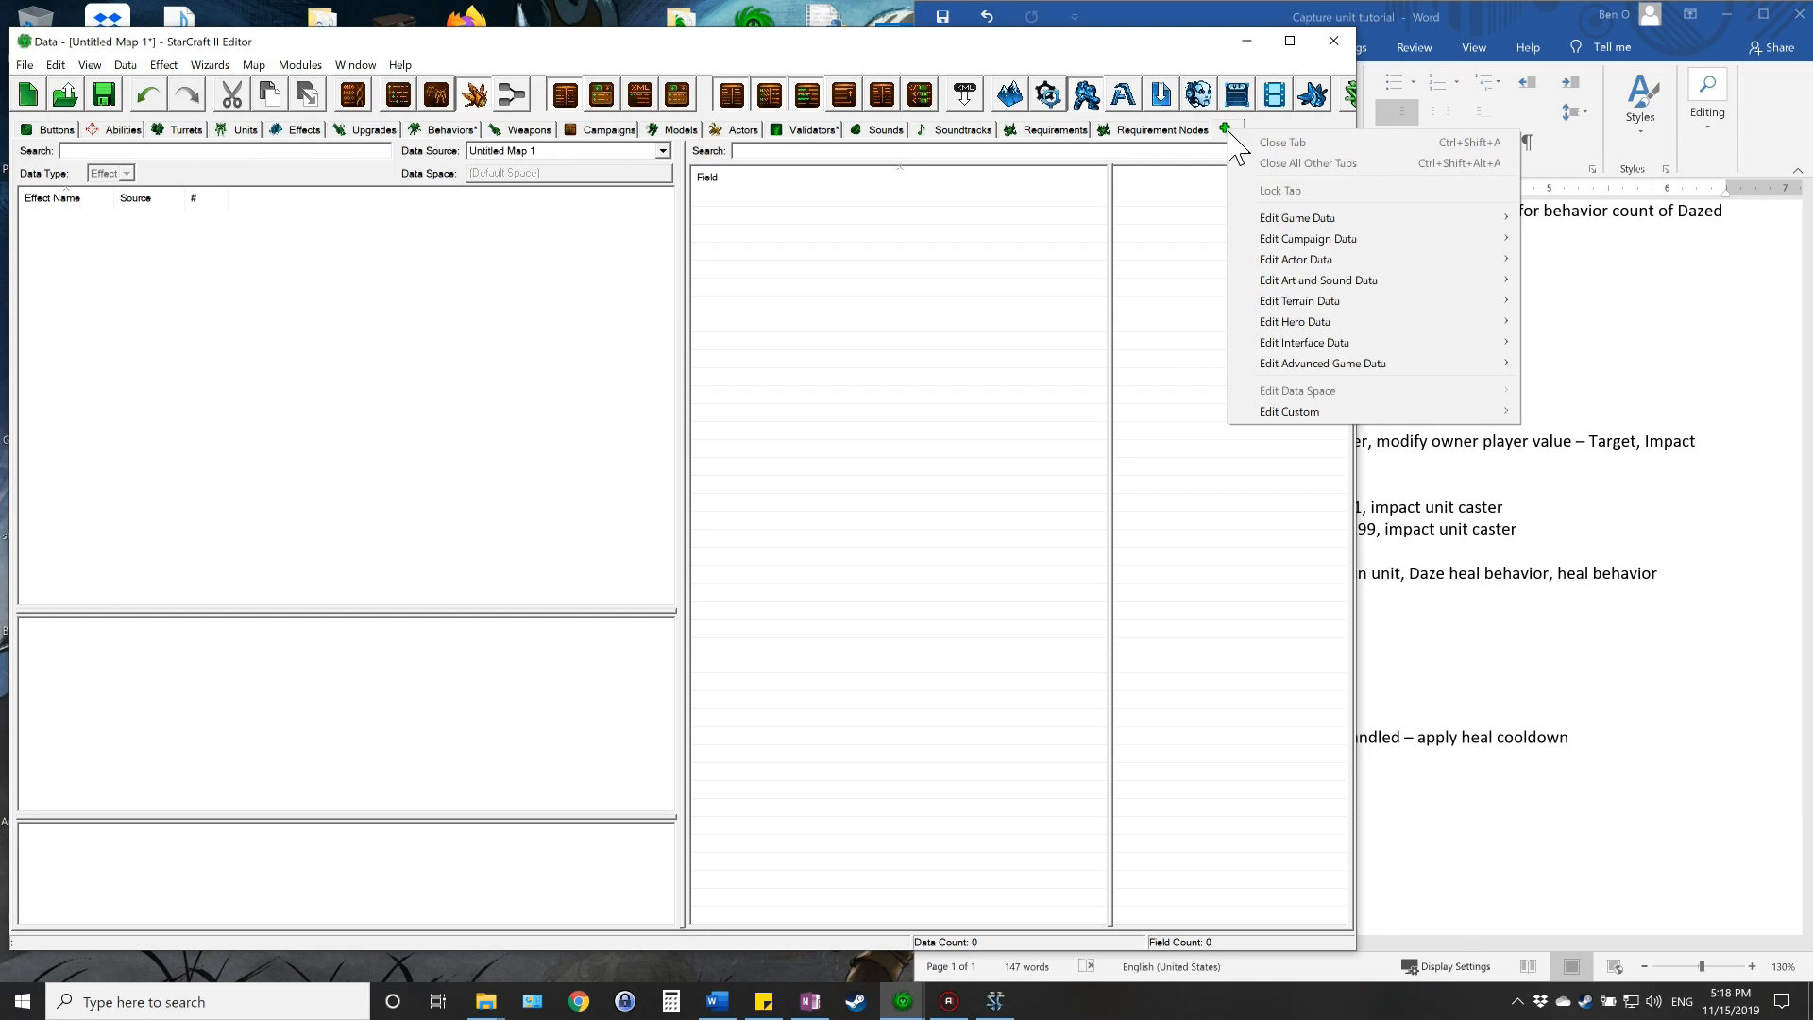
pyautogui.moveTo(1299, 226)
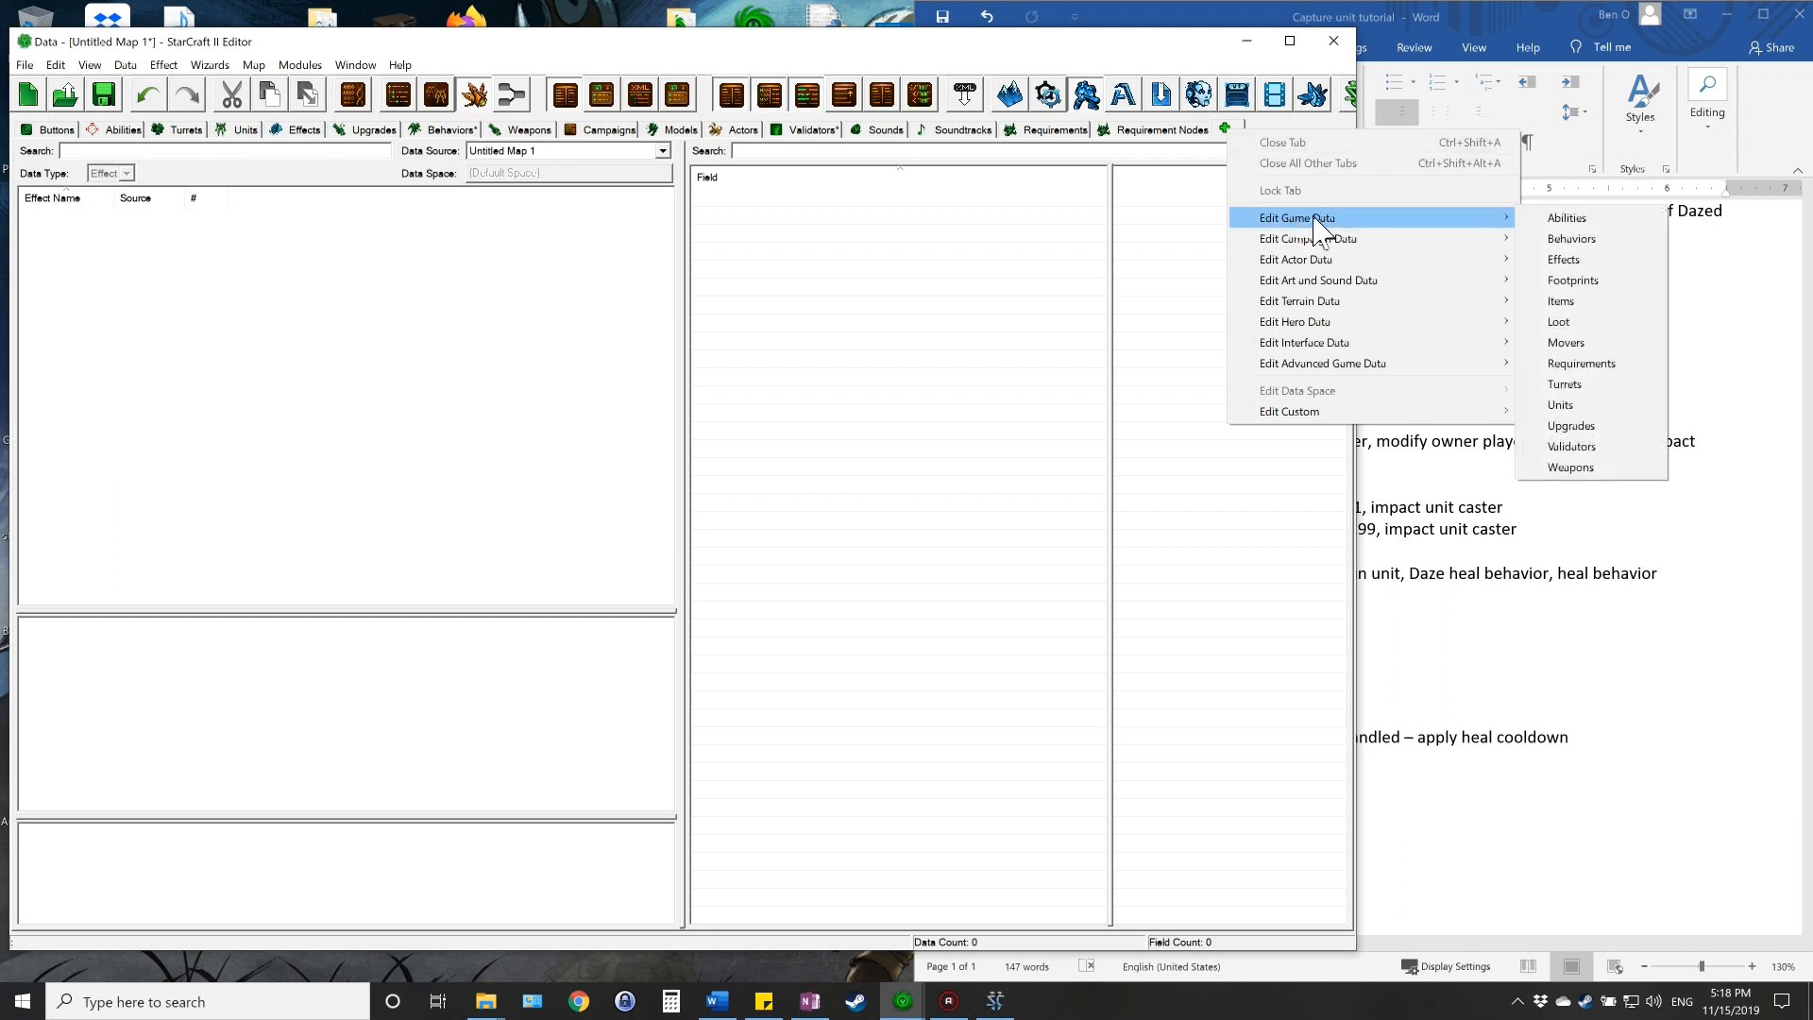
pyautogui.click(1572, 260)
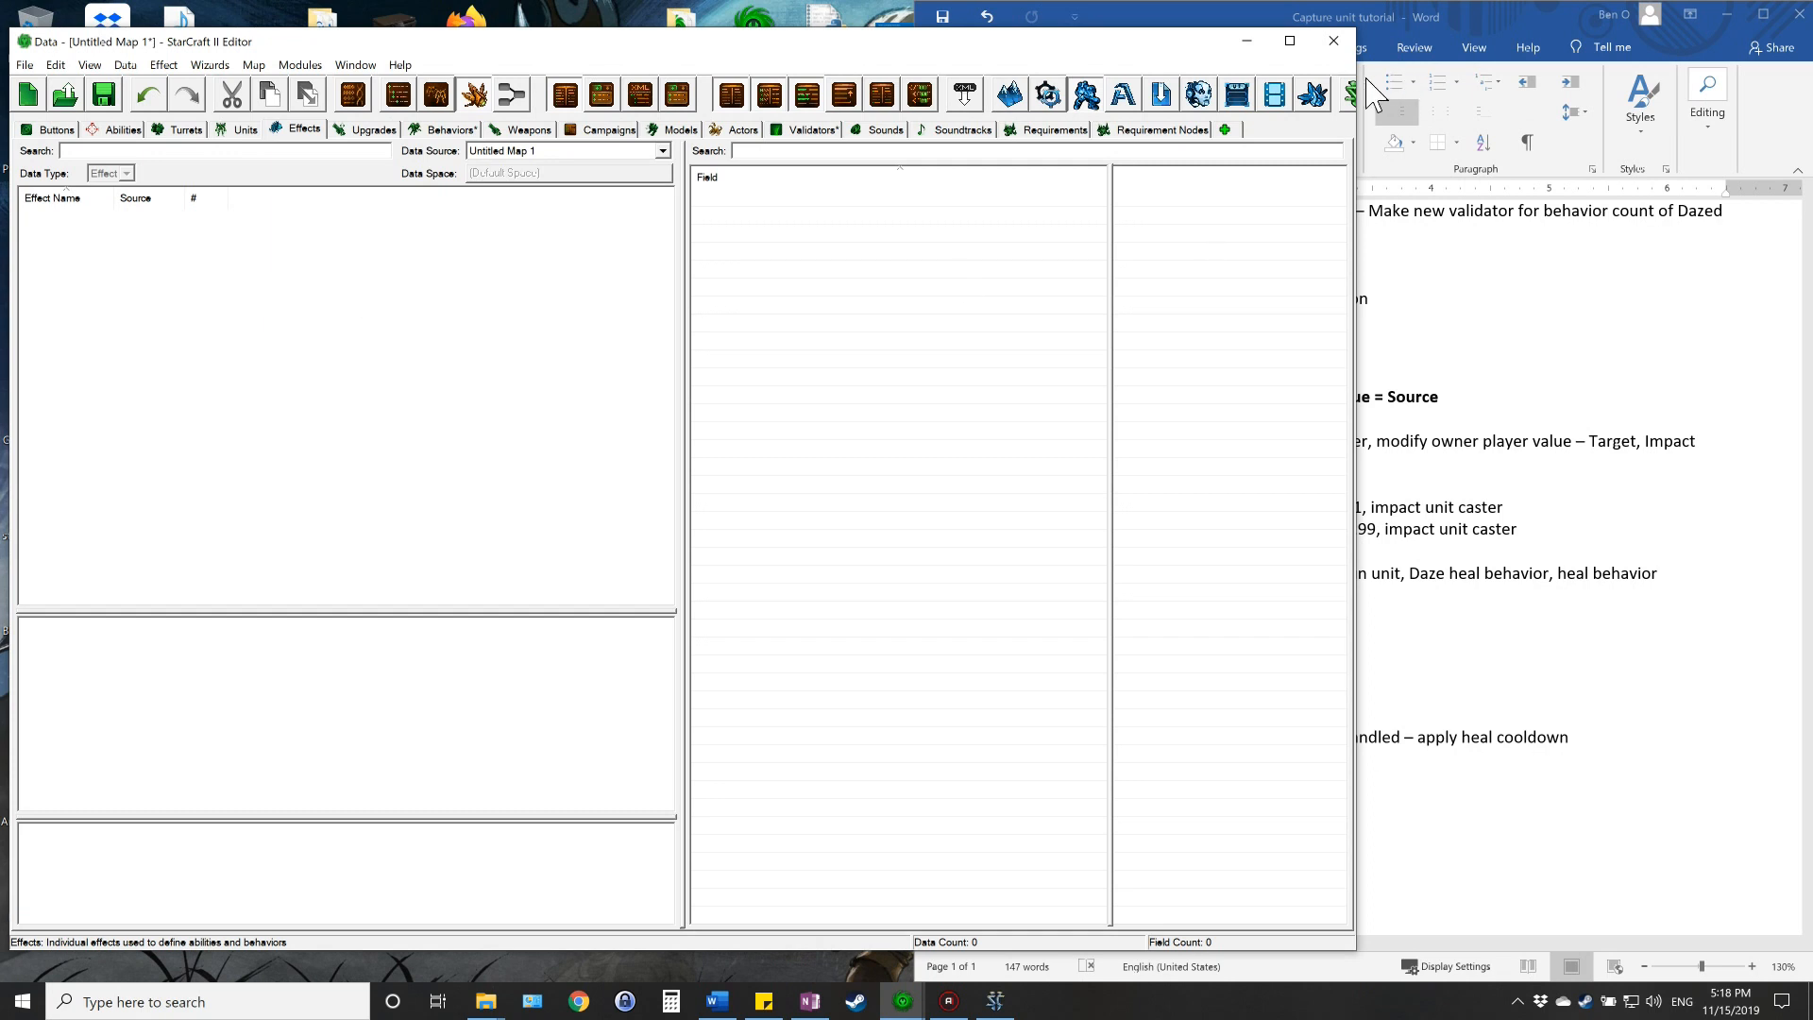
# - Highlight "Apply Behaviors" in the Word notes, and create an Apply Behavior effect named Slave Apply Daze with a suggested ID in the StarCraft II Editor
pyautogui.click(1442, 18)
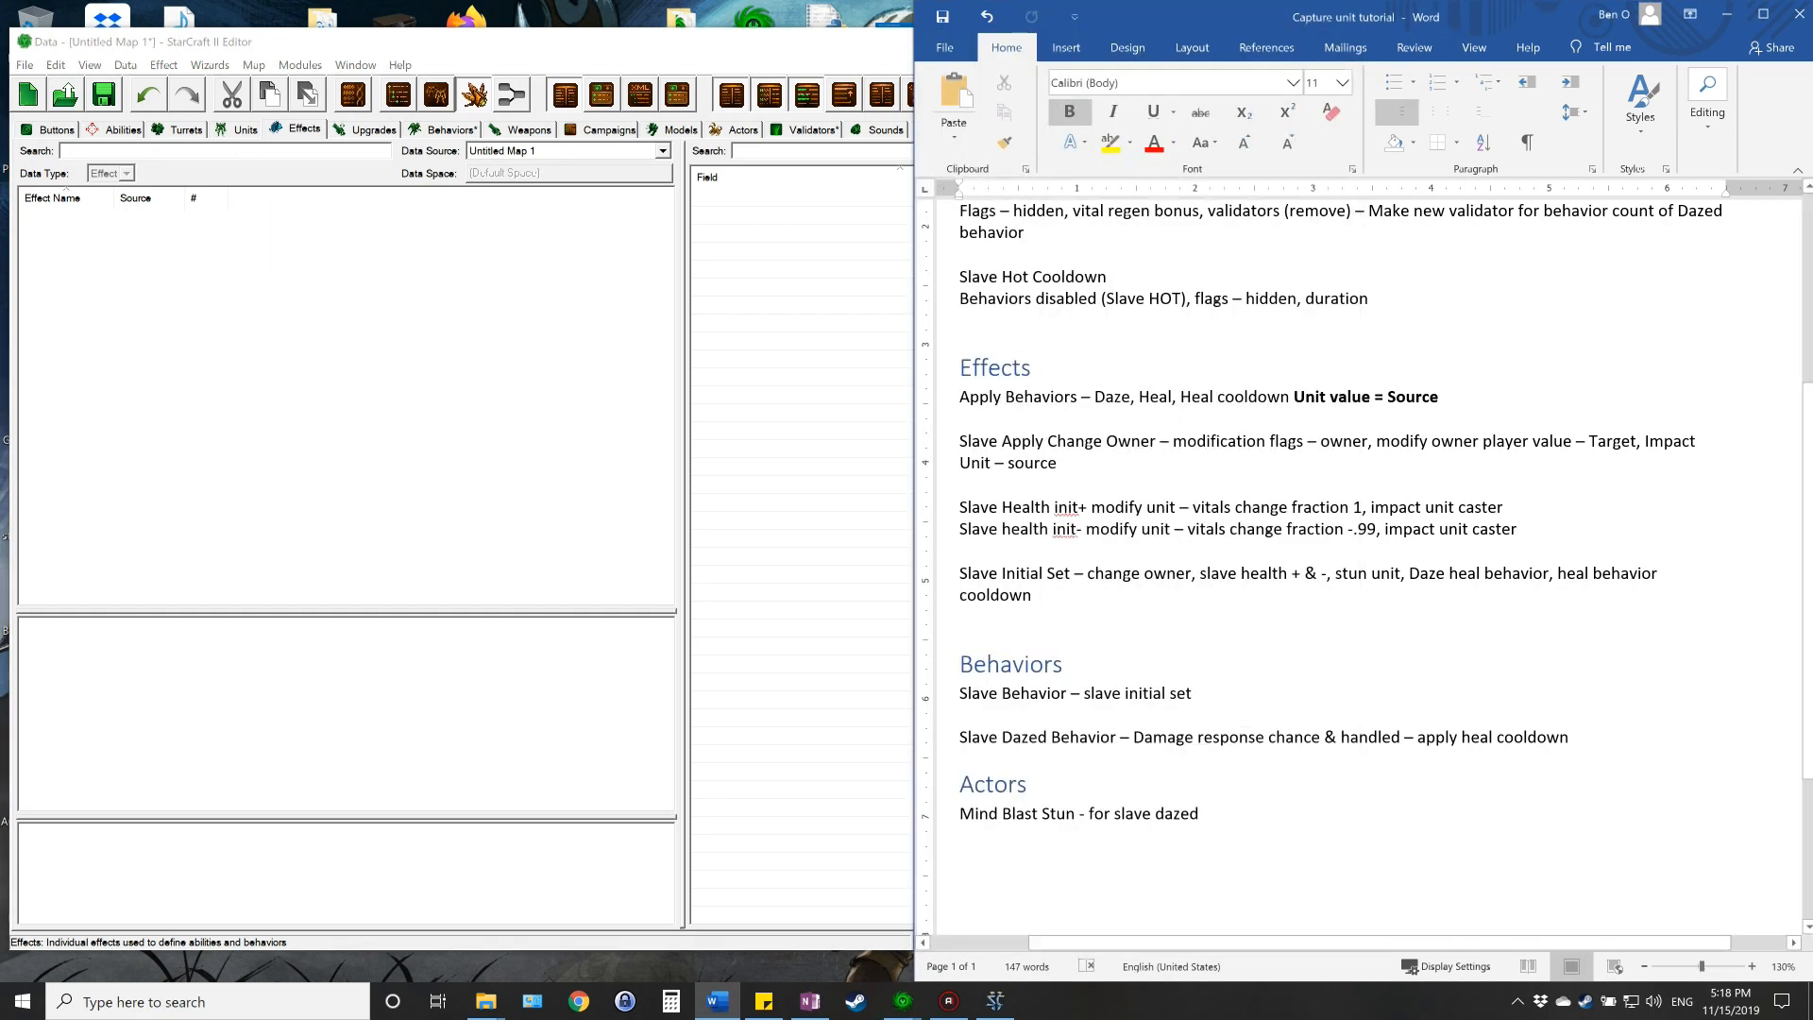
pyautogui.moveTo(960, 398); pyautogui.dragTo(1074, 401)
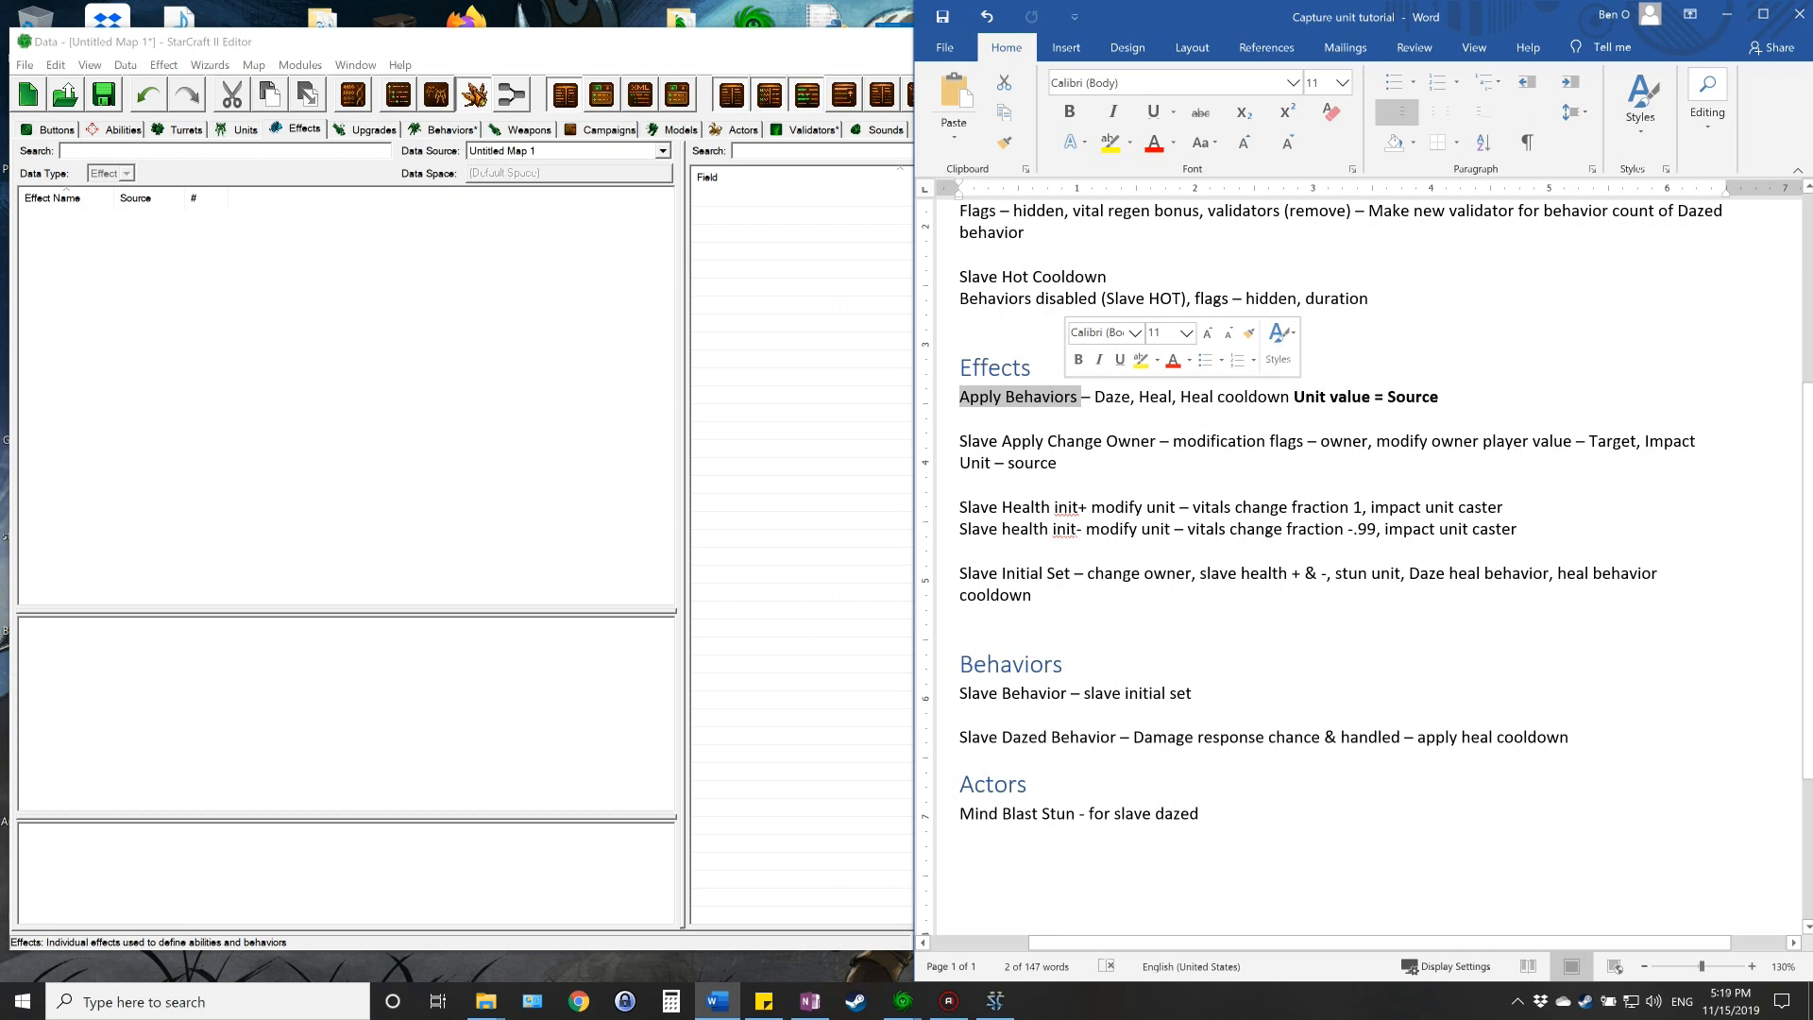
pyautogui.click(696, 356)
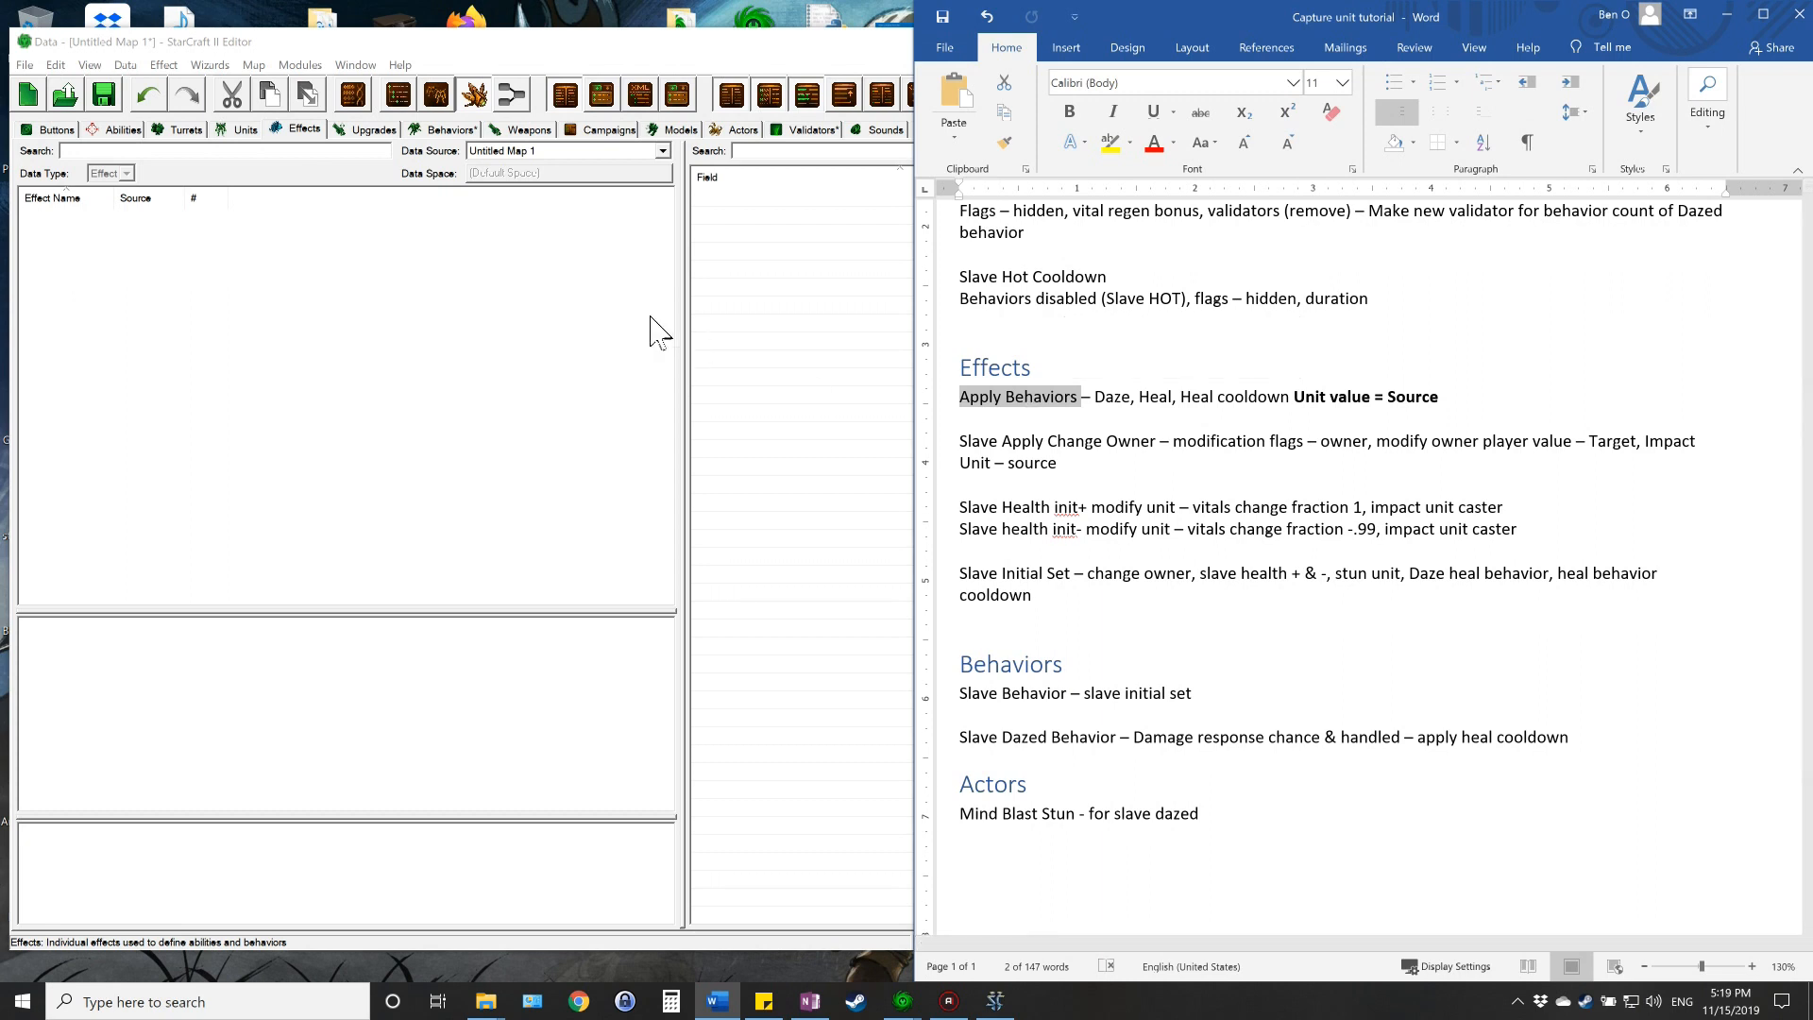
pyautogui.rightClick(216, 260)
pyautogui.click(257, 274)
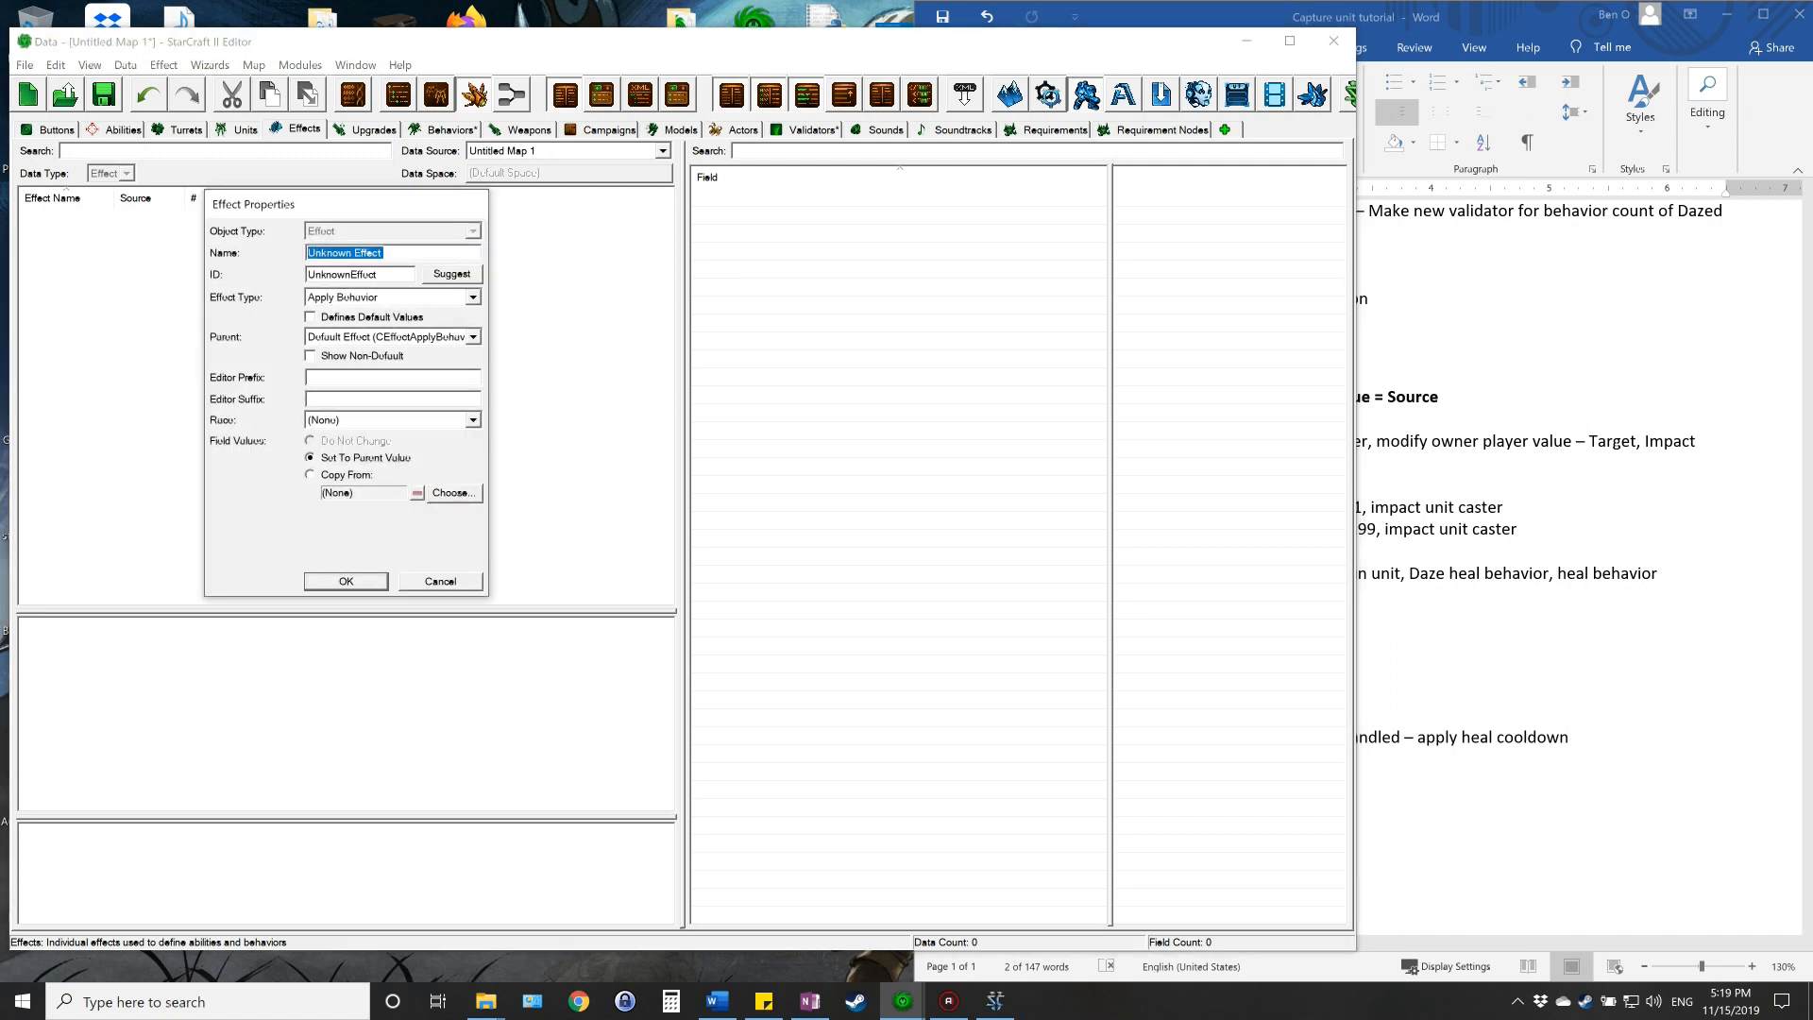
pyautogui.write('Slave Apply Daze')
pyautogui.click(451, 274)
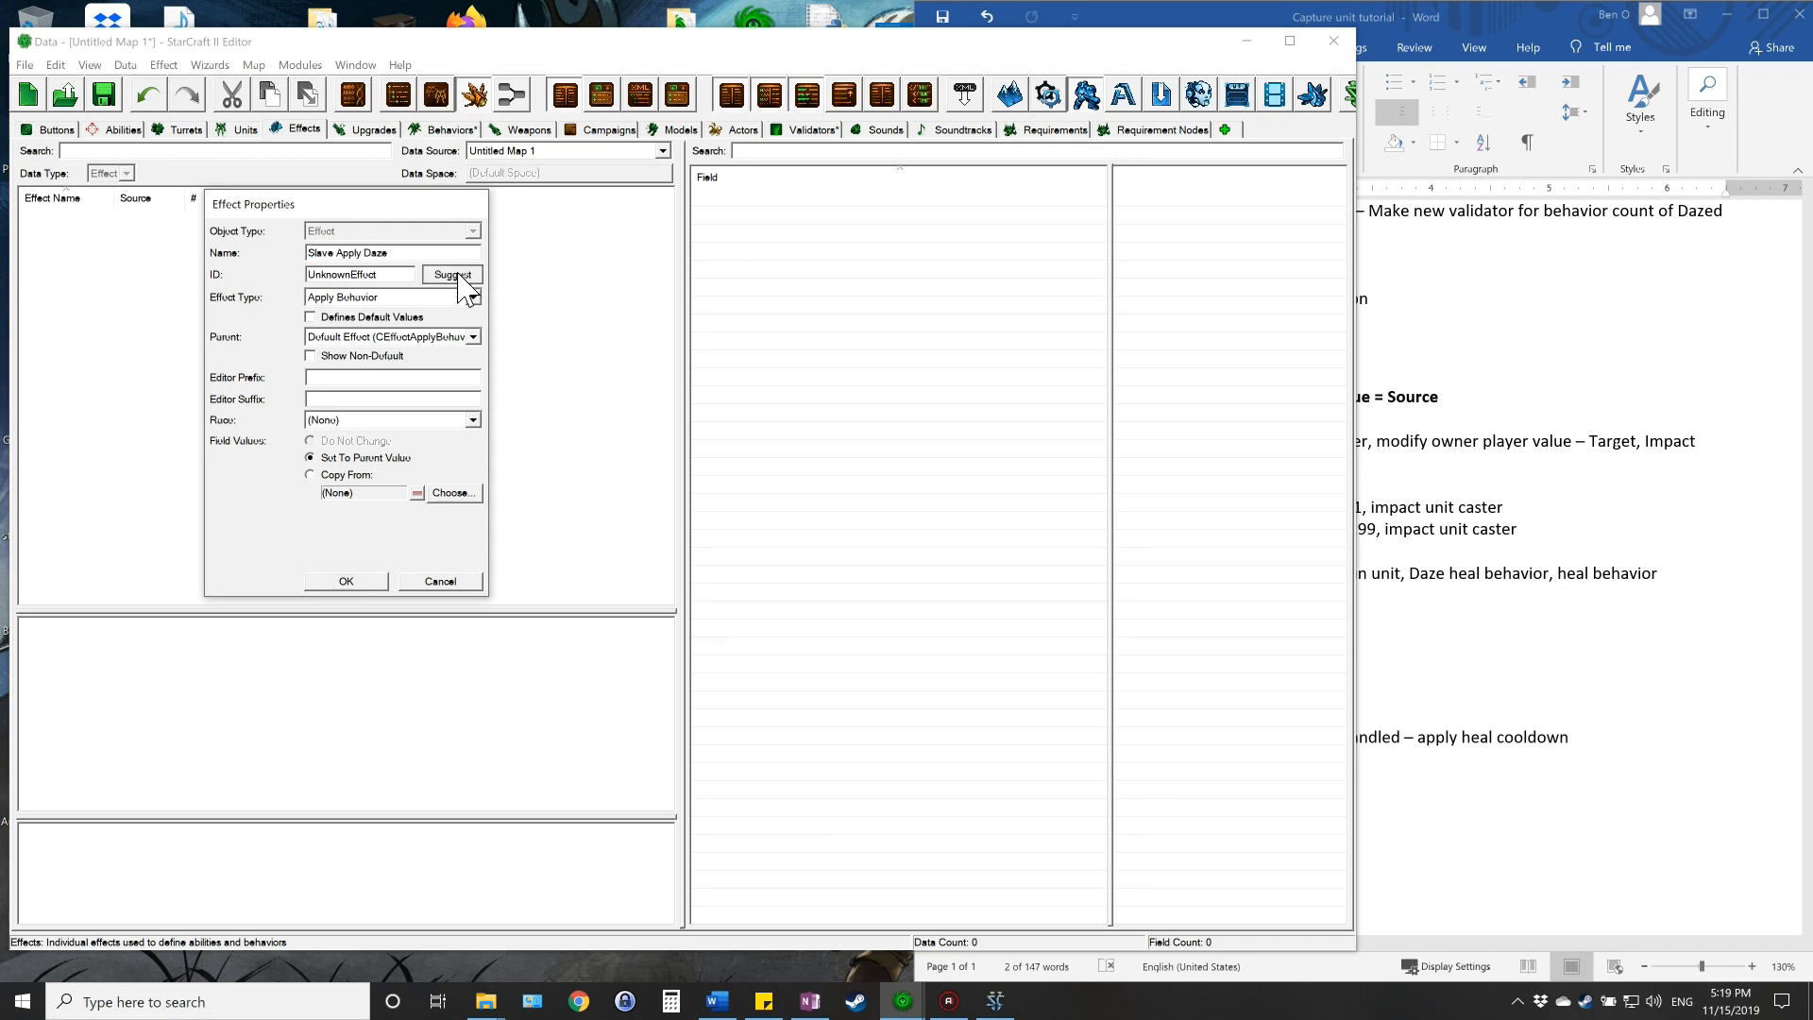
pyautogui.click(346, 580)
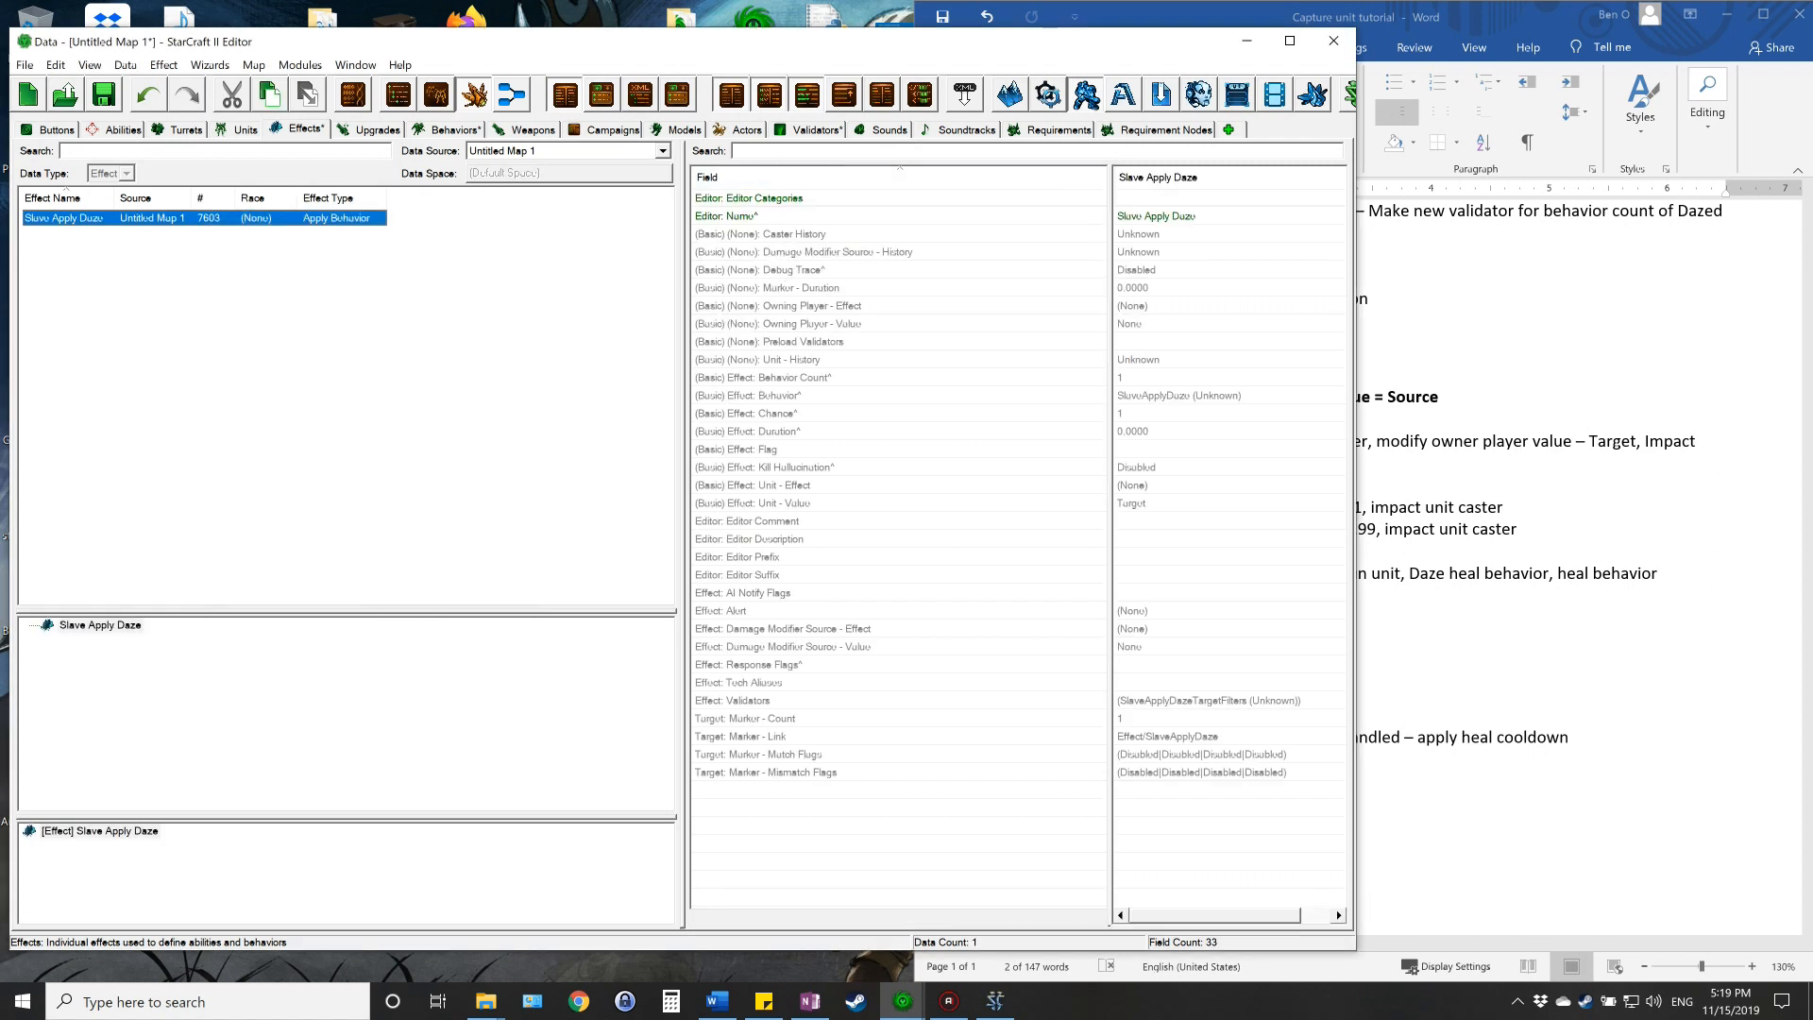
# - Filter the Slave Apply Daze fields by "beh", set Effect: Behavior to Slave Dazed, and clear the filter
pyautogui.click(734, 152)
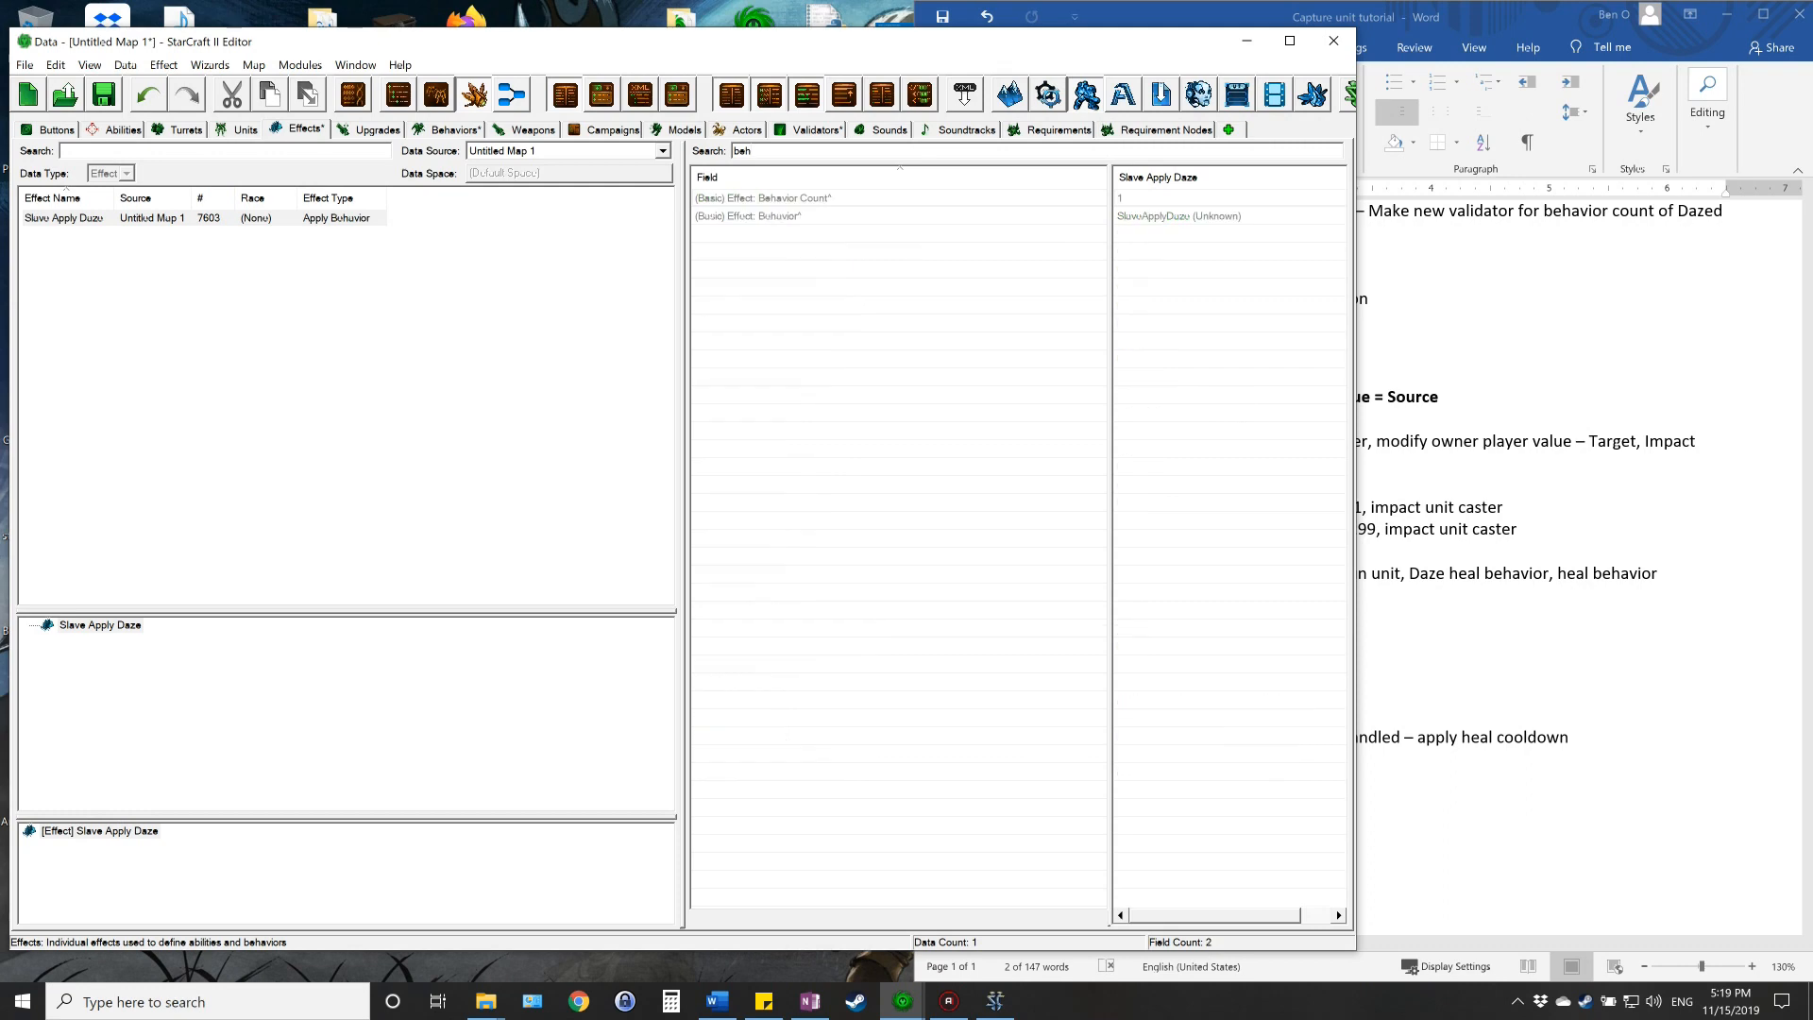
pyautogui.doubleClick(1171, 217)
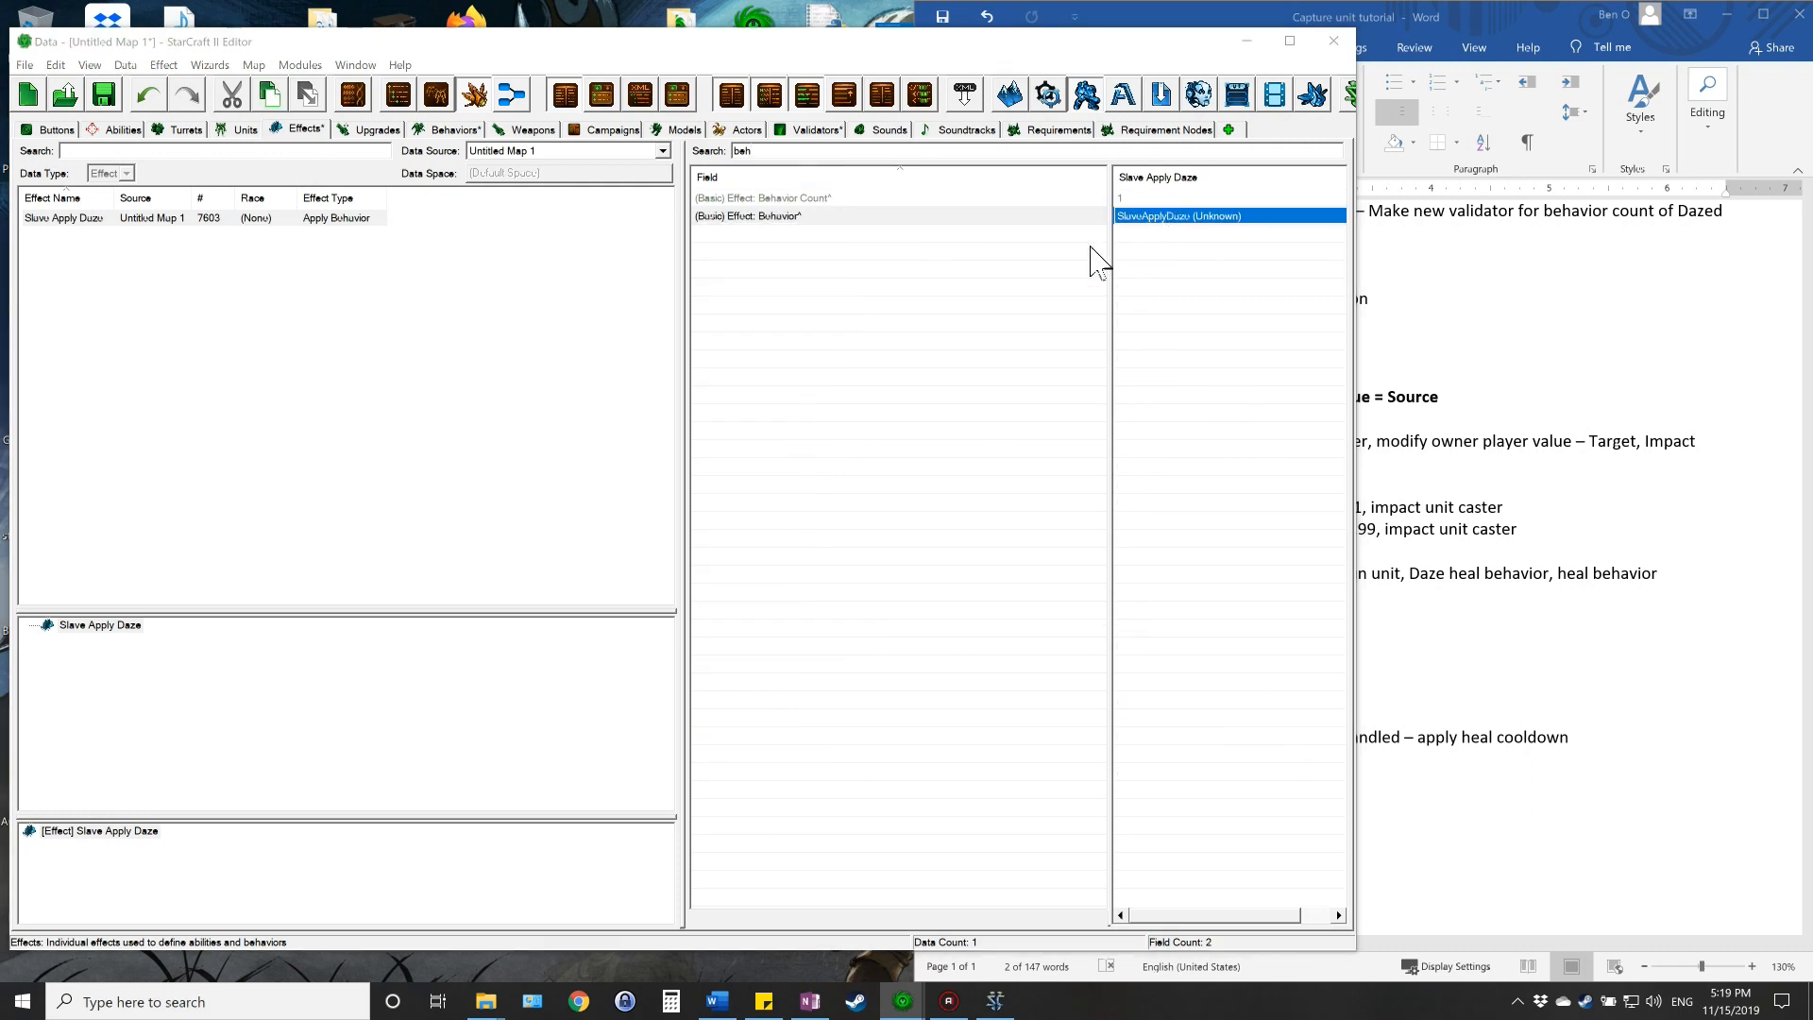
pyautogui.write('slave')
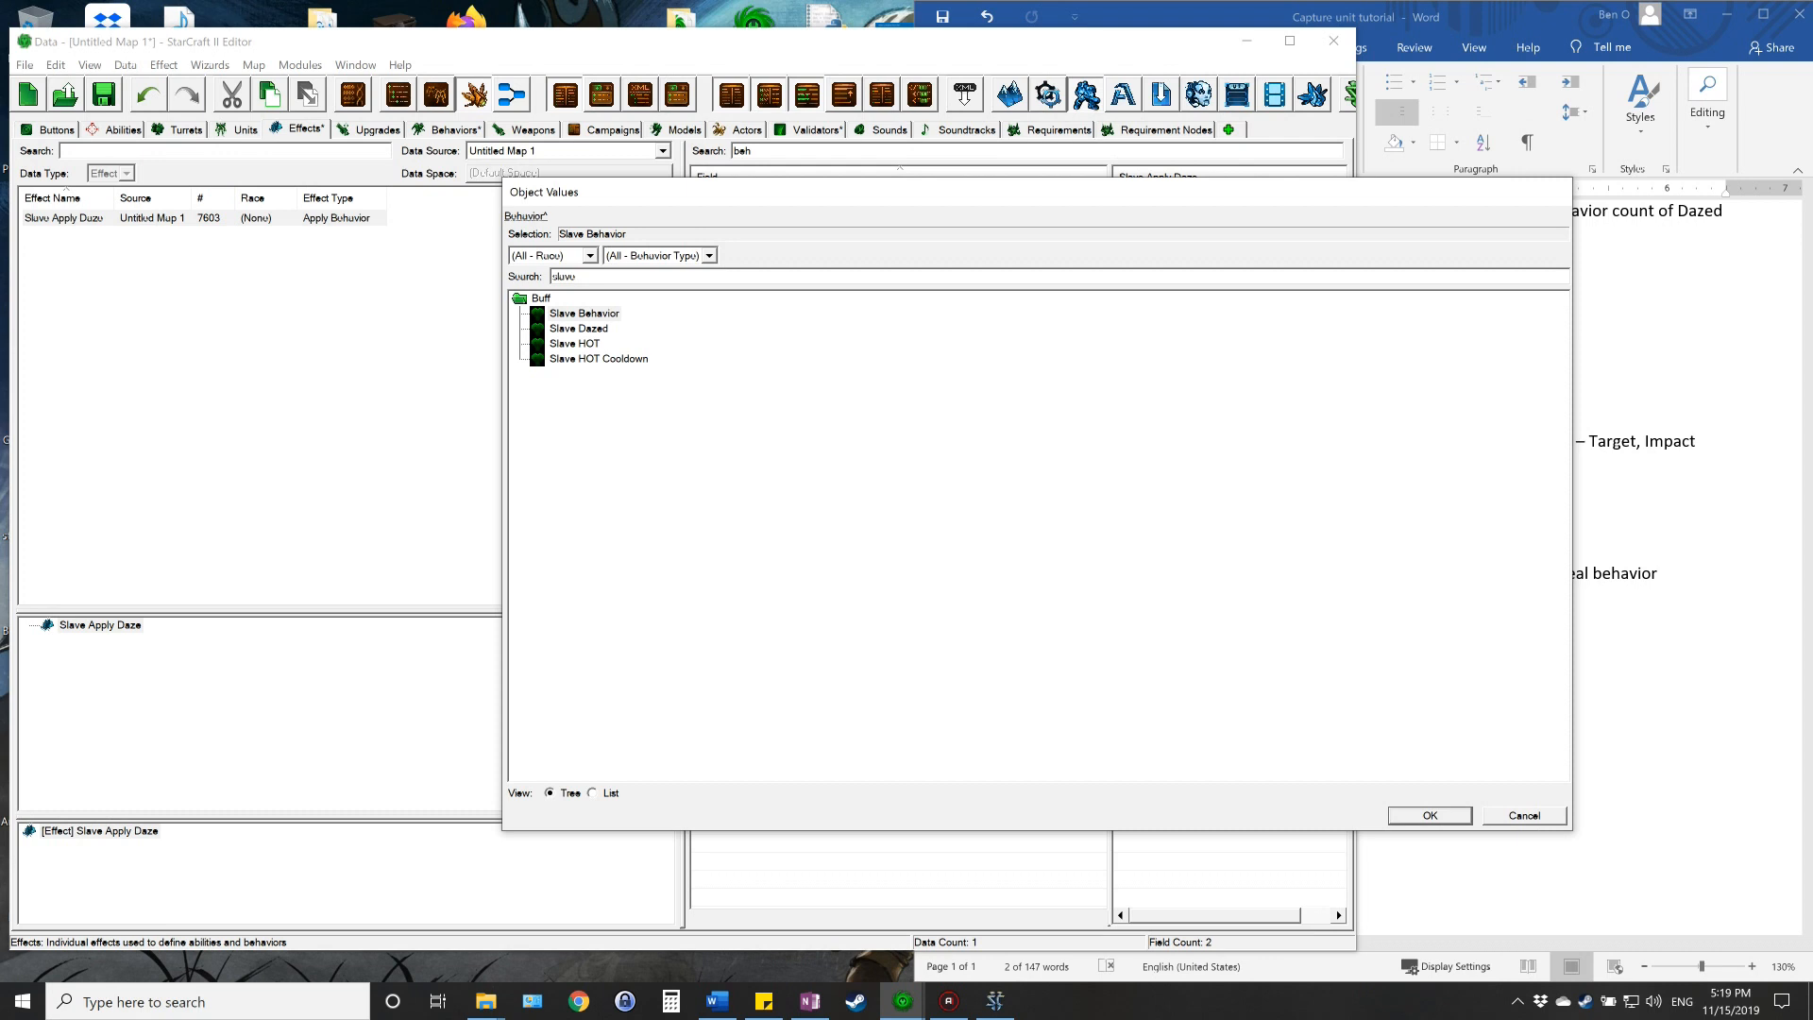
pyautogui.click(580, 329)
pyautogui.click(1427, 815)
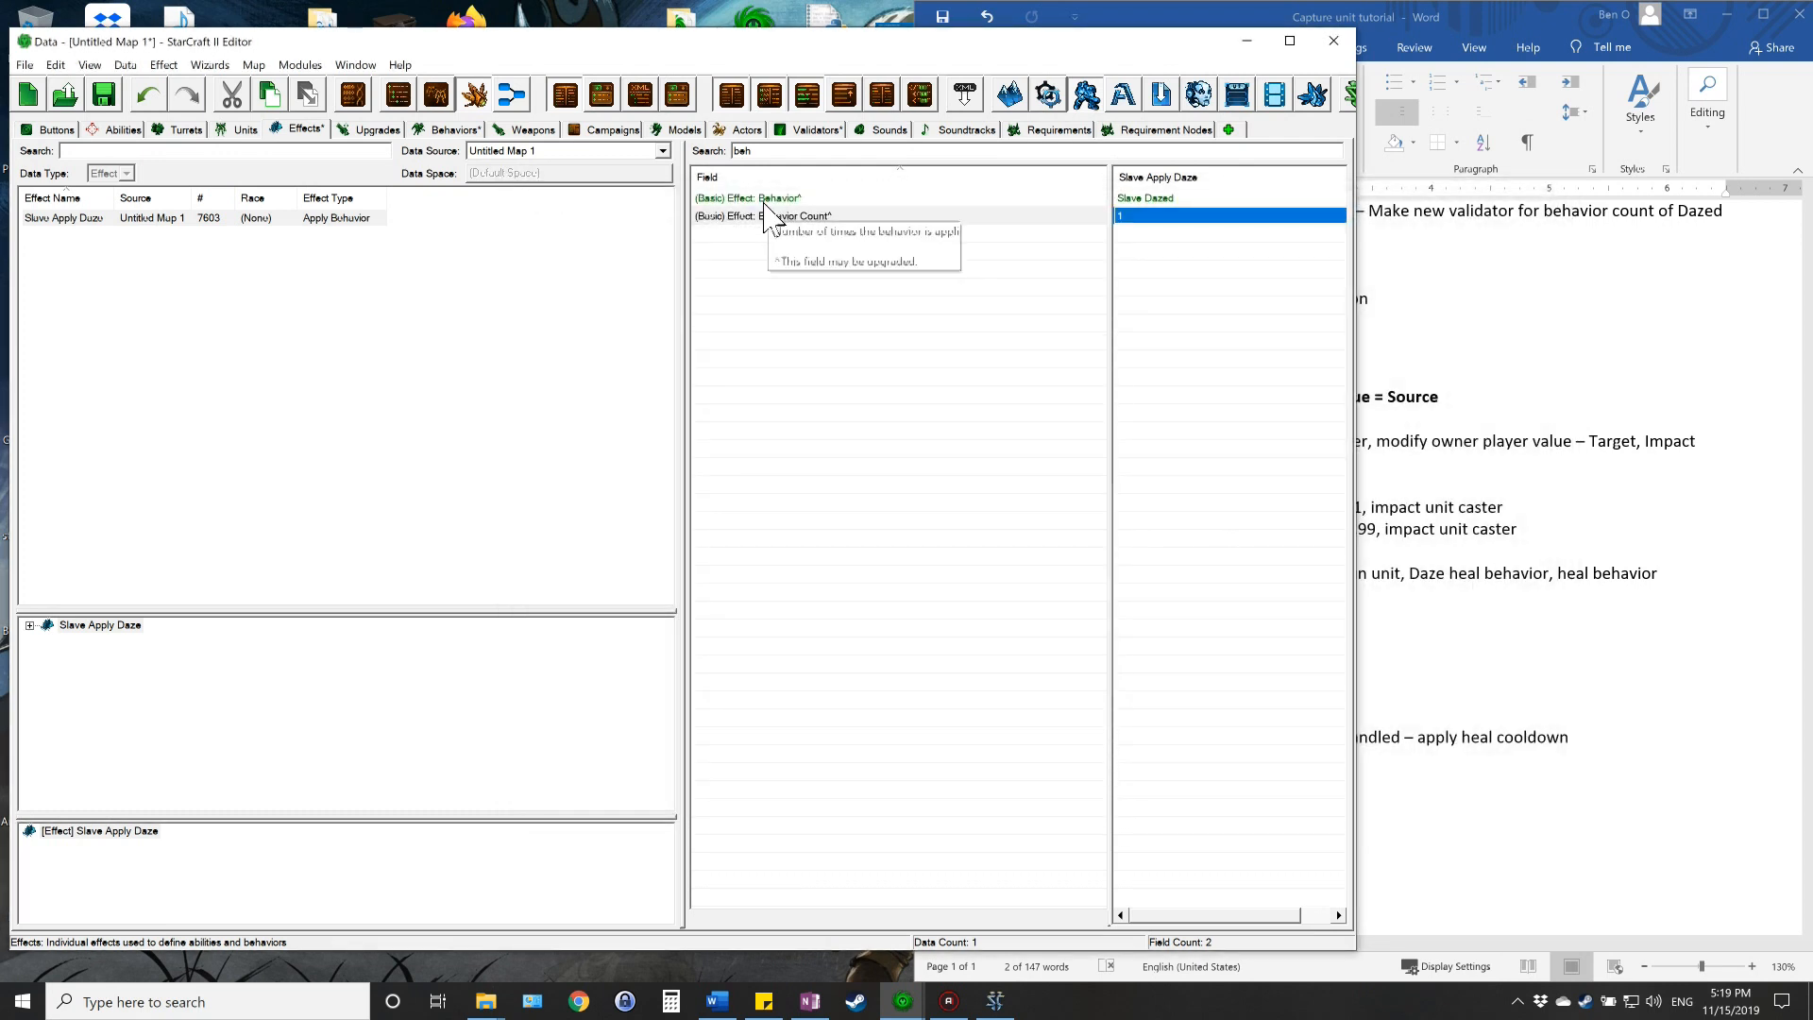
pyautogui.press('Down')
pyautogui.moveTo(766, 151); pyautogui.dragTo(720, 151)
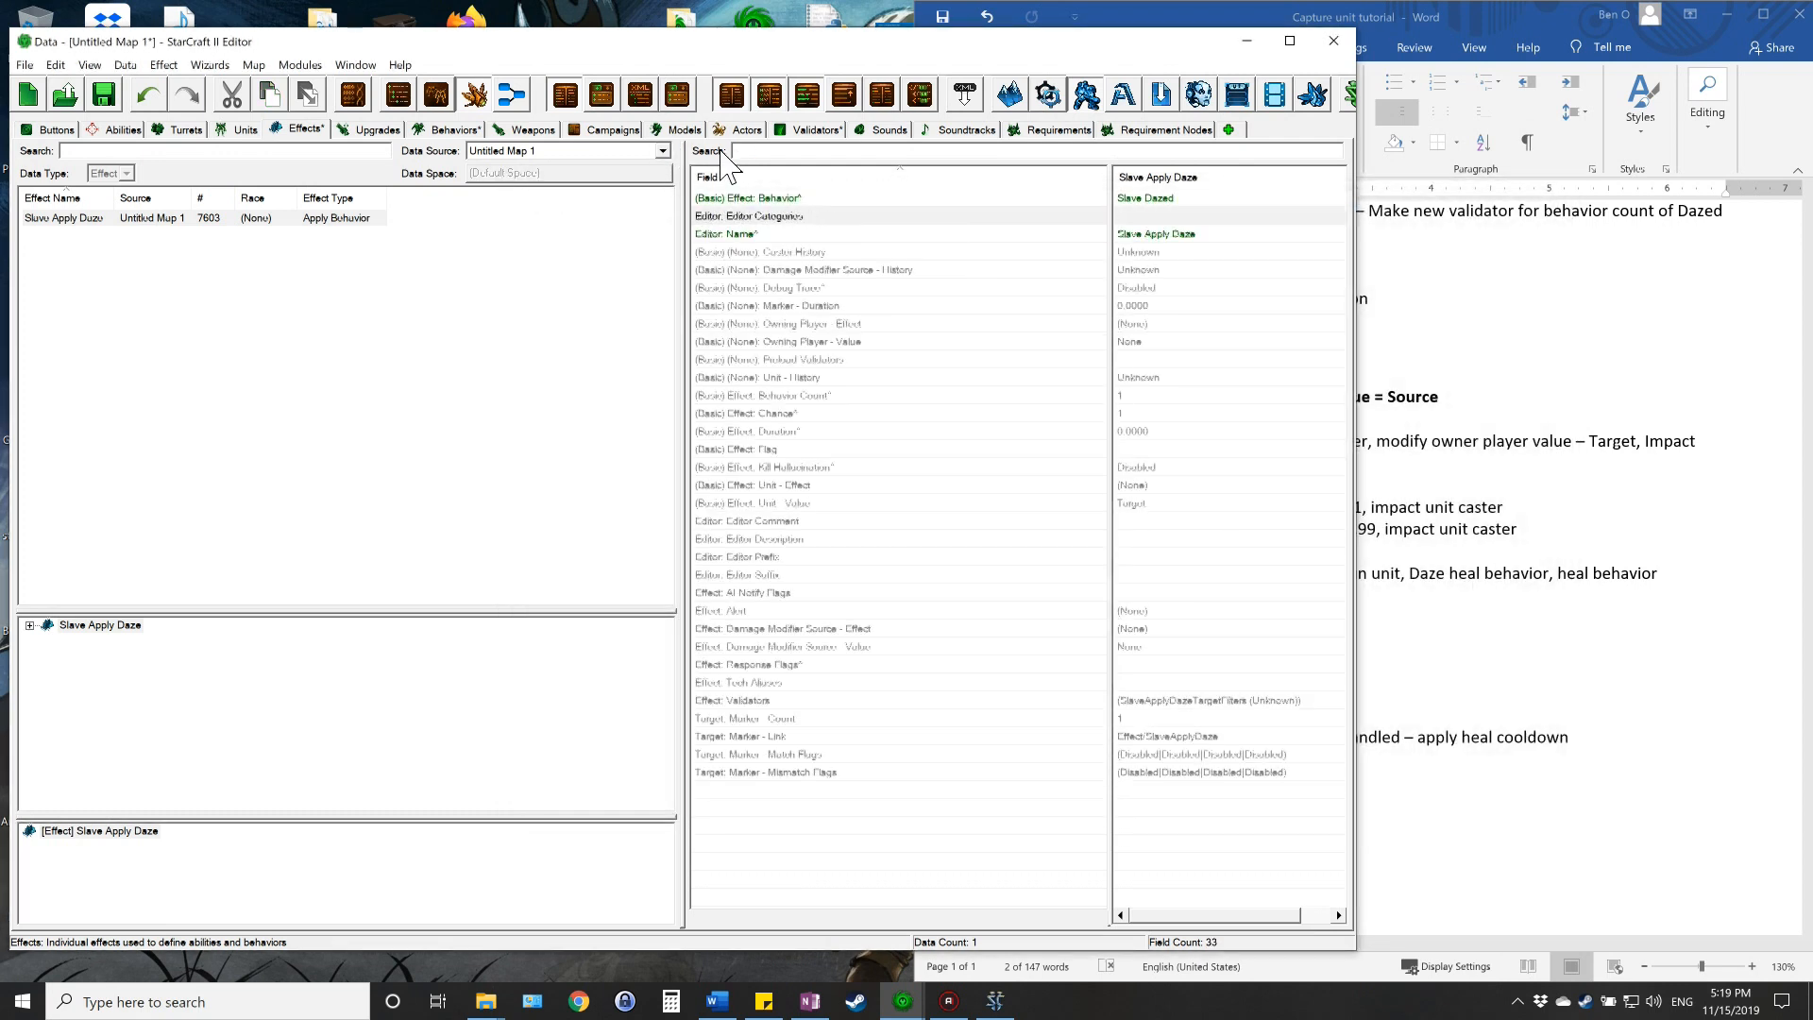
# - Check the Word notes, set Effect: Unit - Value of Slave Apply Daze to Source using the field filter "value", and clear the filter
pyautogui.click(1563, 415)
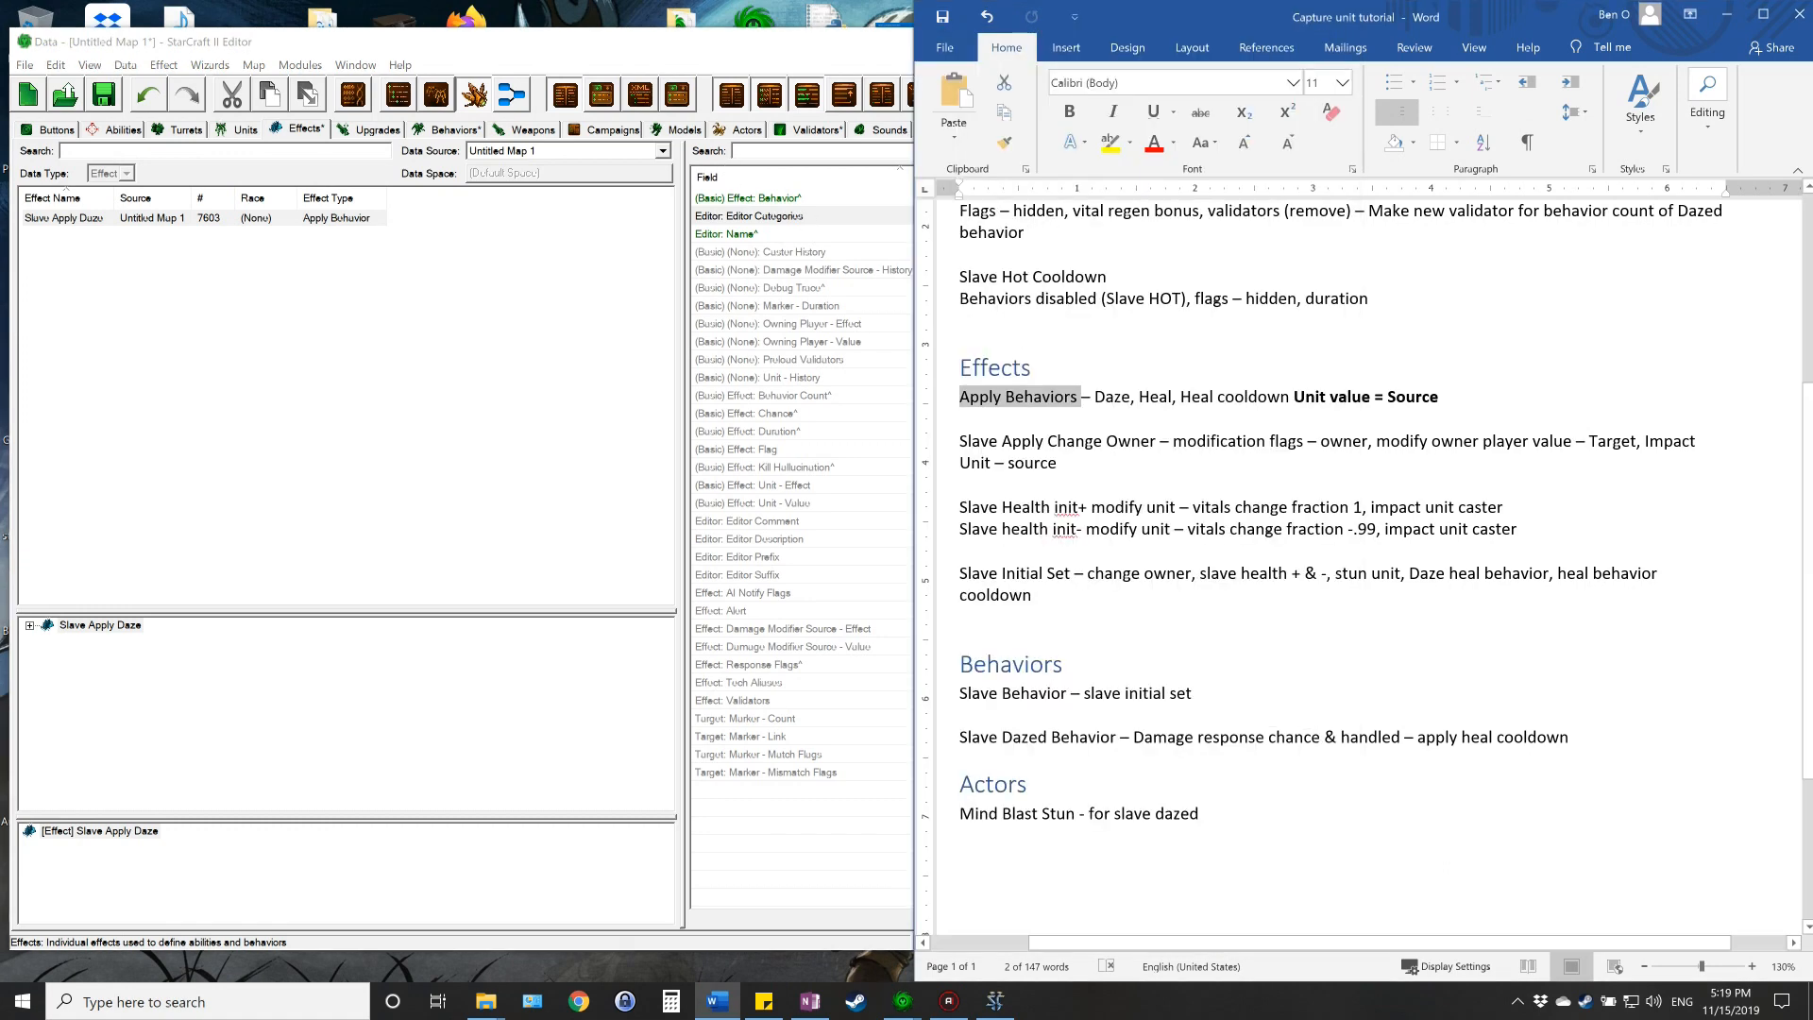
pyautogui.click(760, 153)
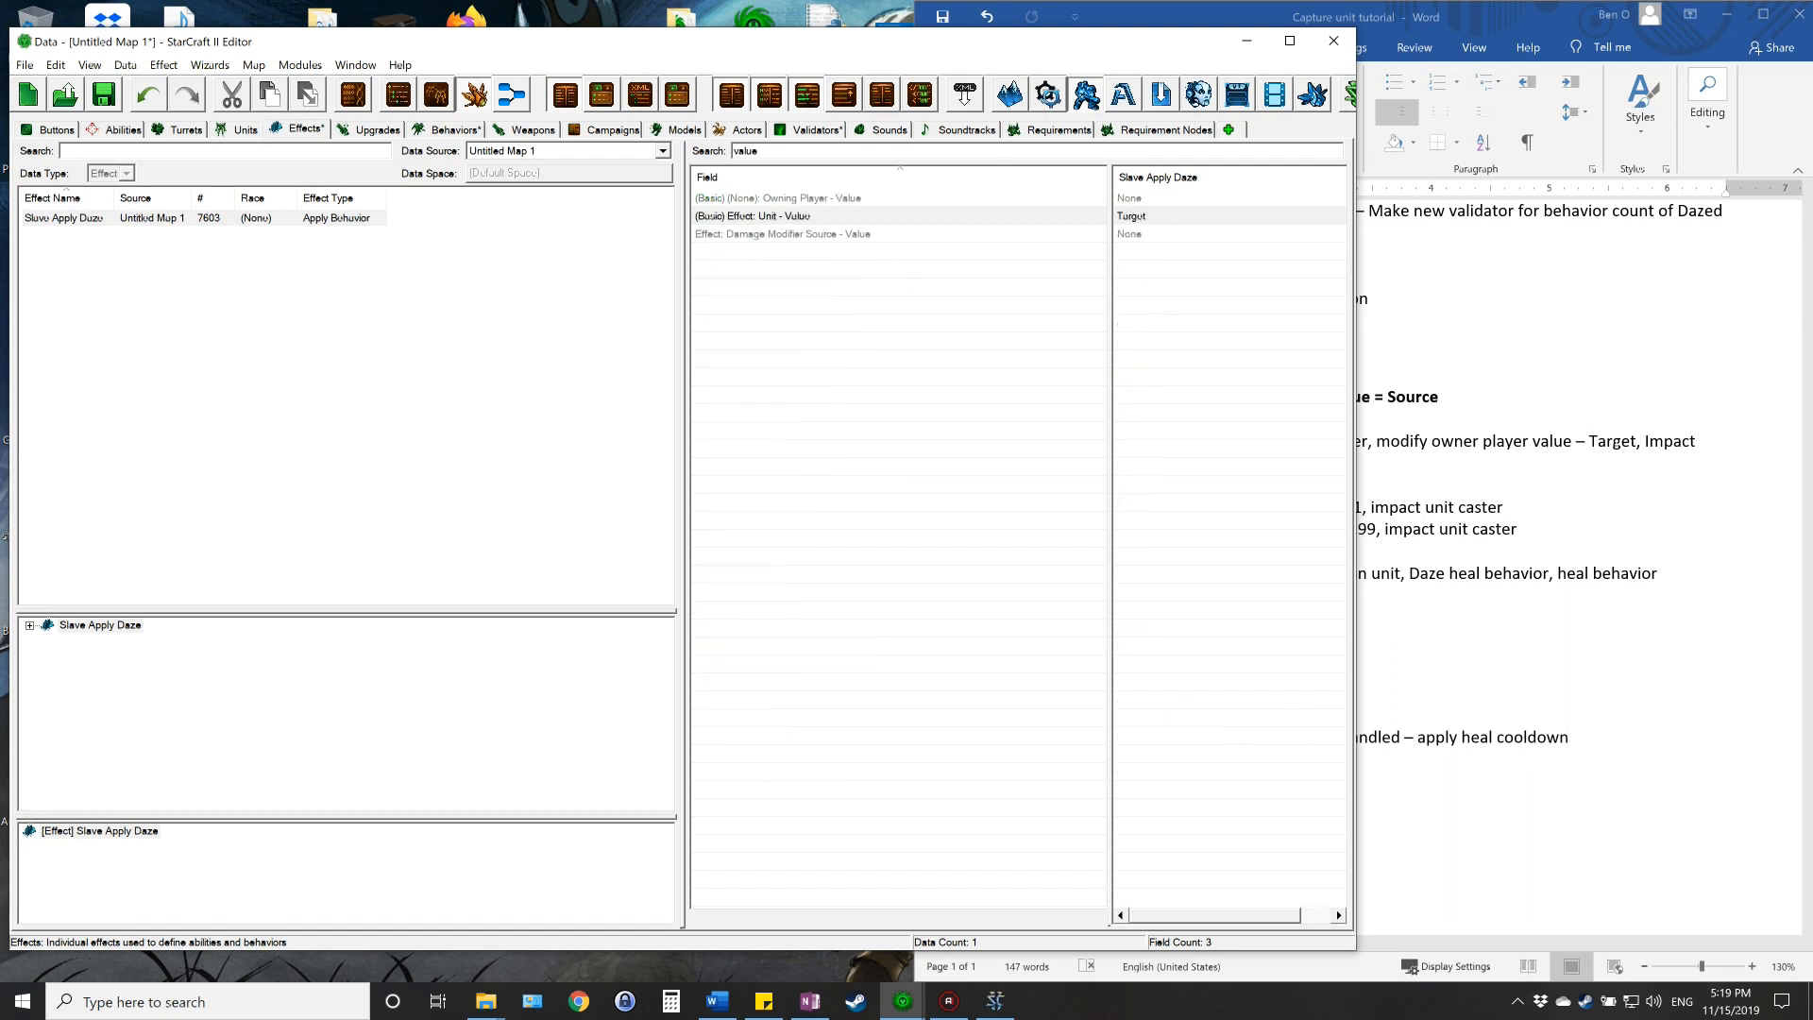
pyautogui.click(829, 216)
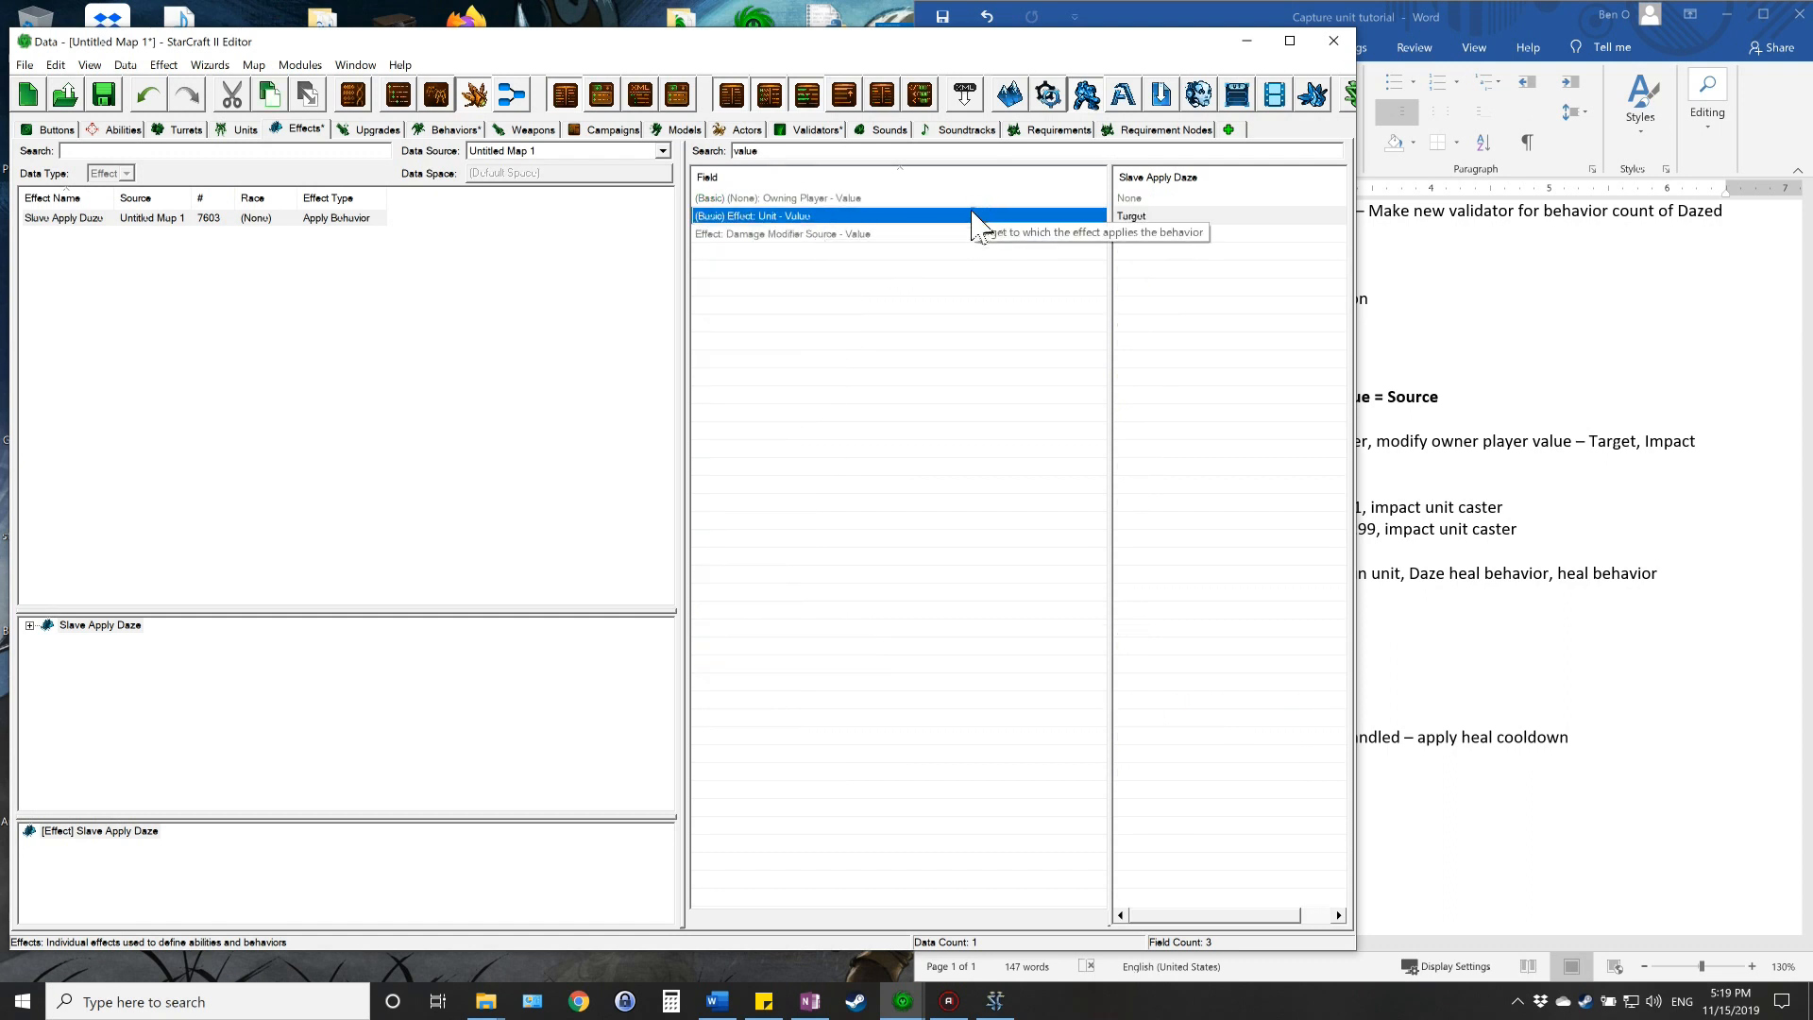
pyautogui.doubleClick(1176, 217)
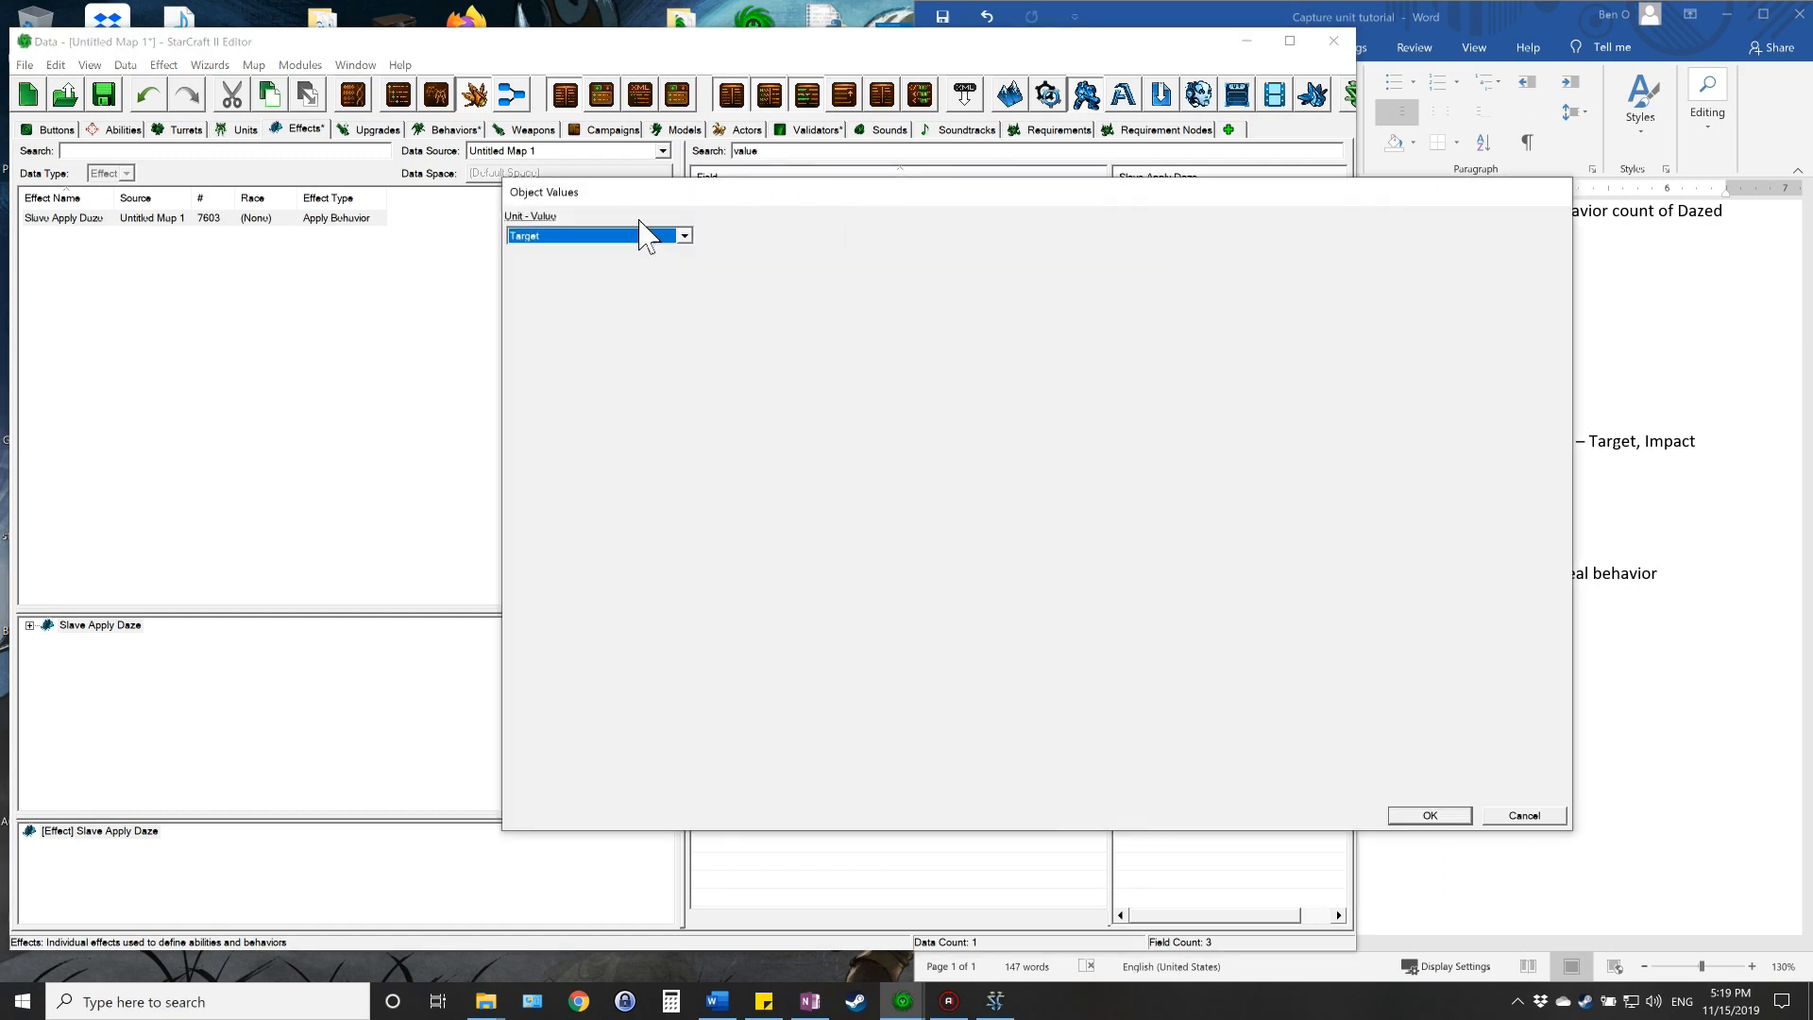
pyautogui.click(635, 235)
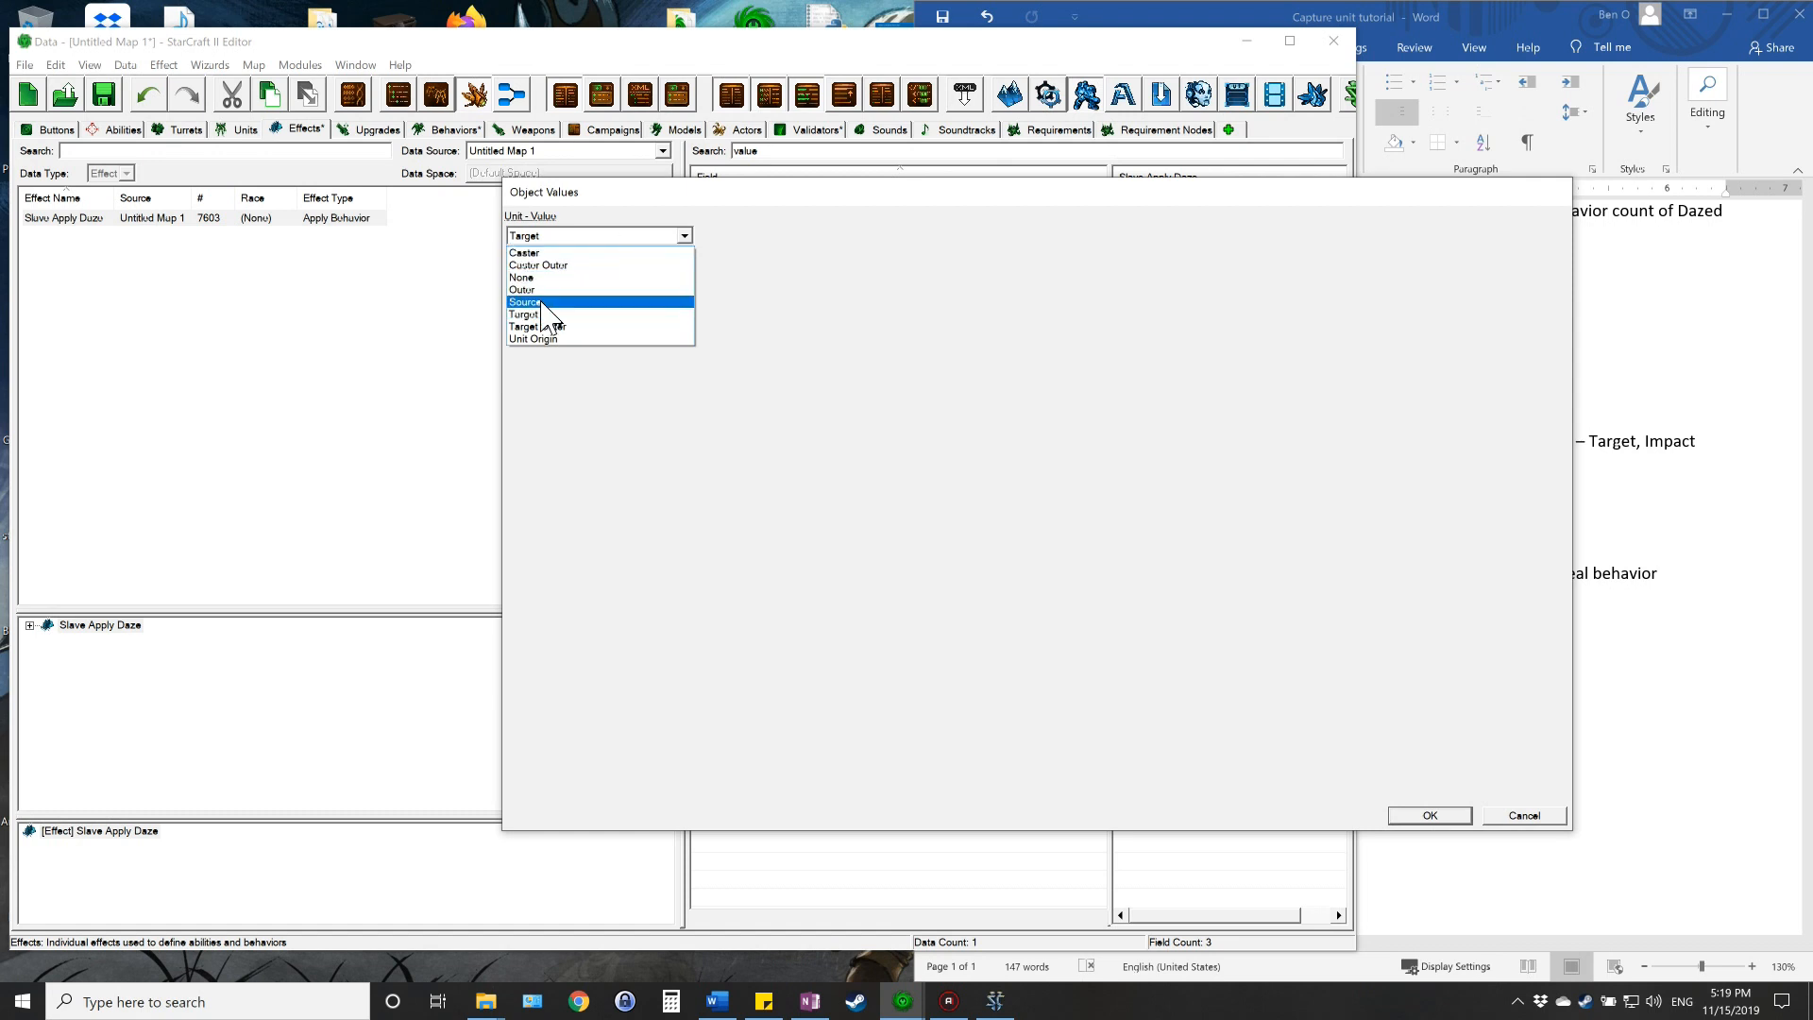
pyautogui.click(550, 305)
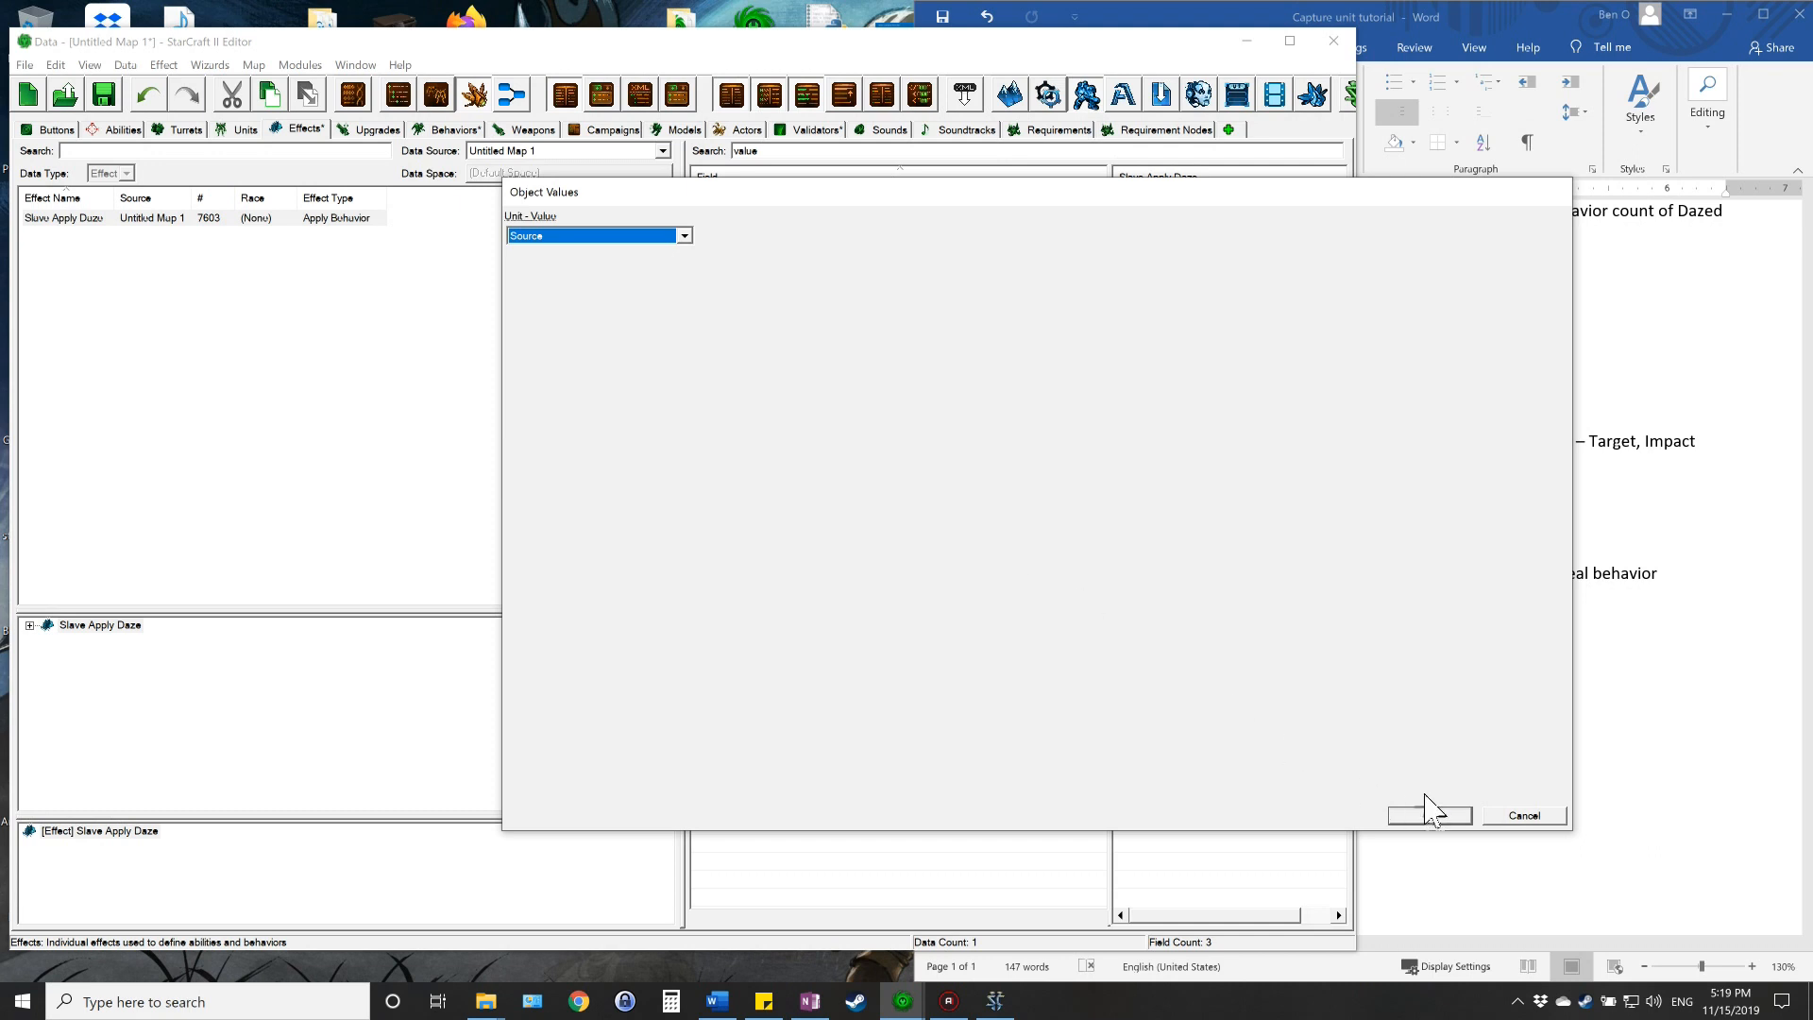
pyautogui.click(573, 237)
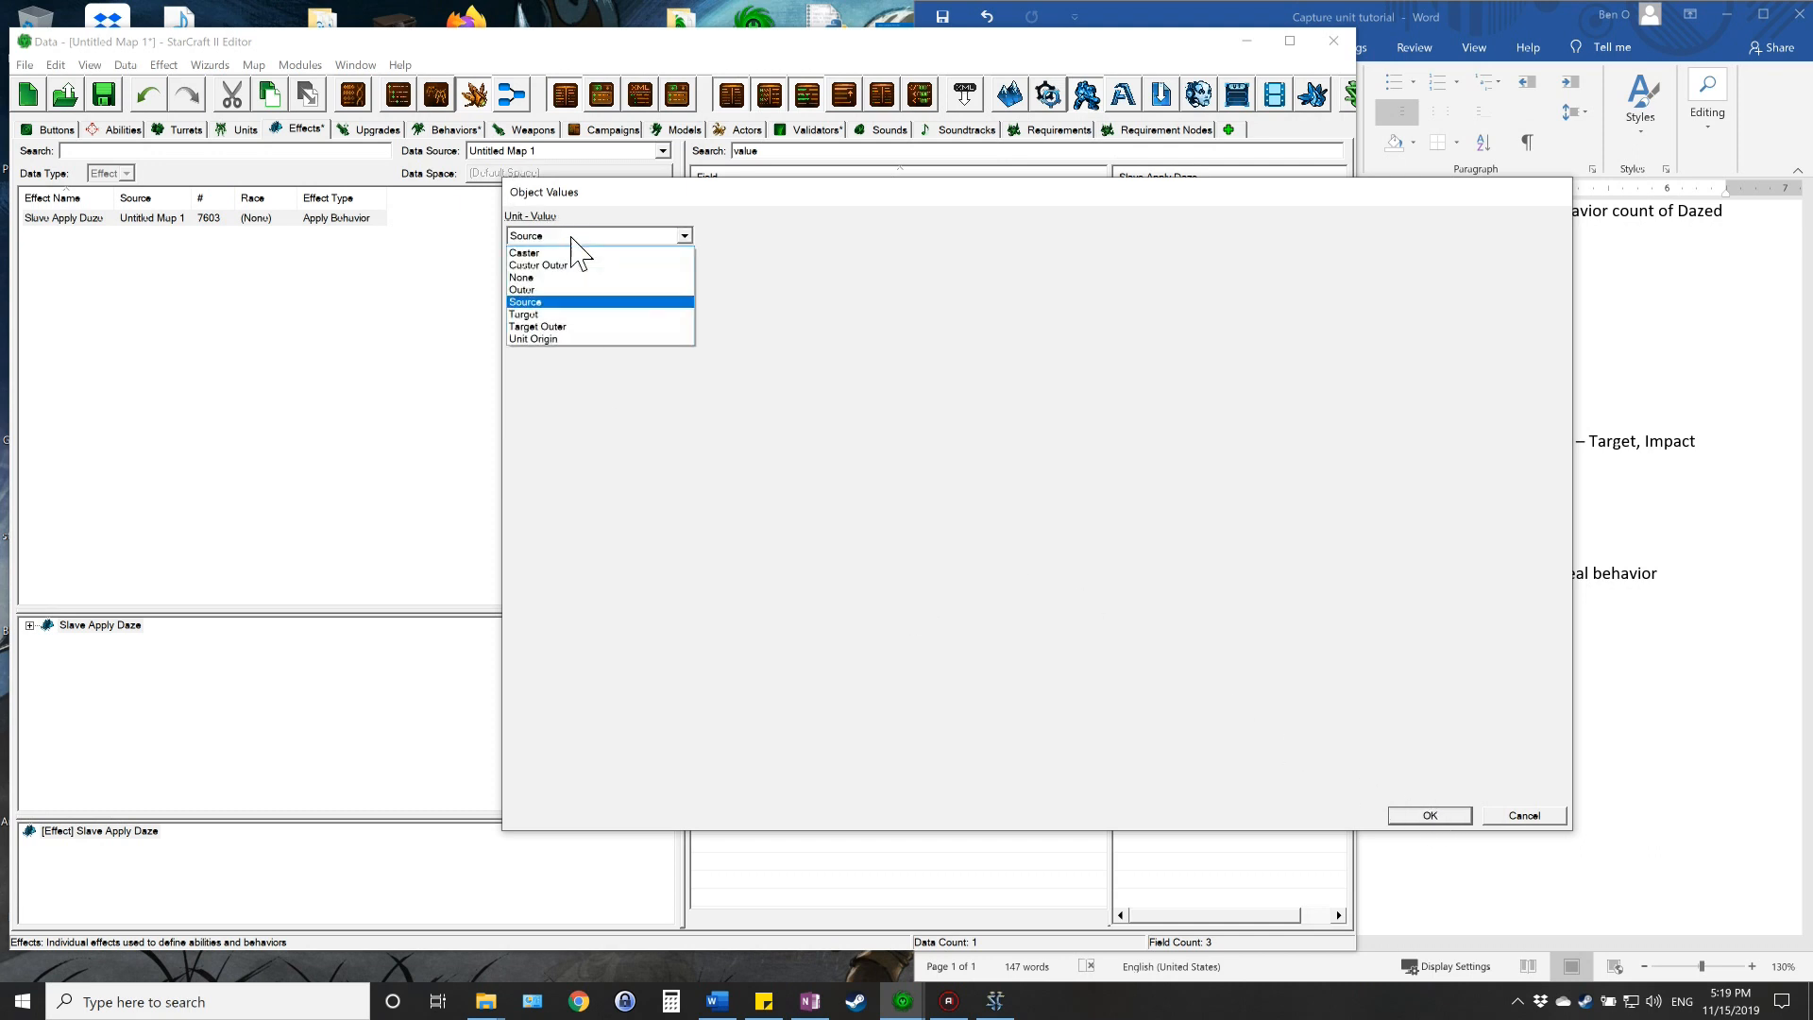
pyautogui.click(537, 302)
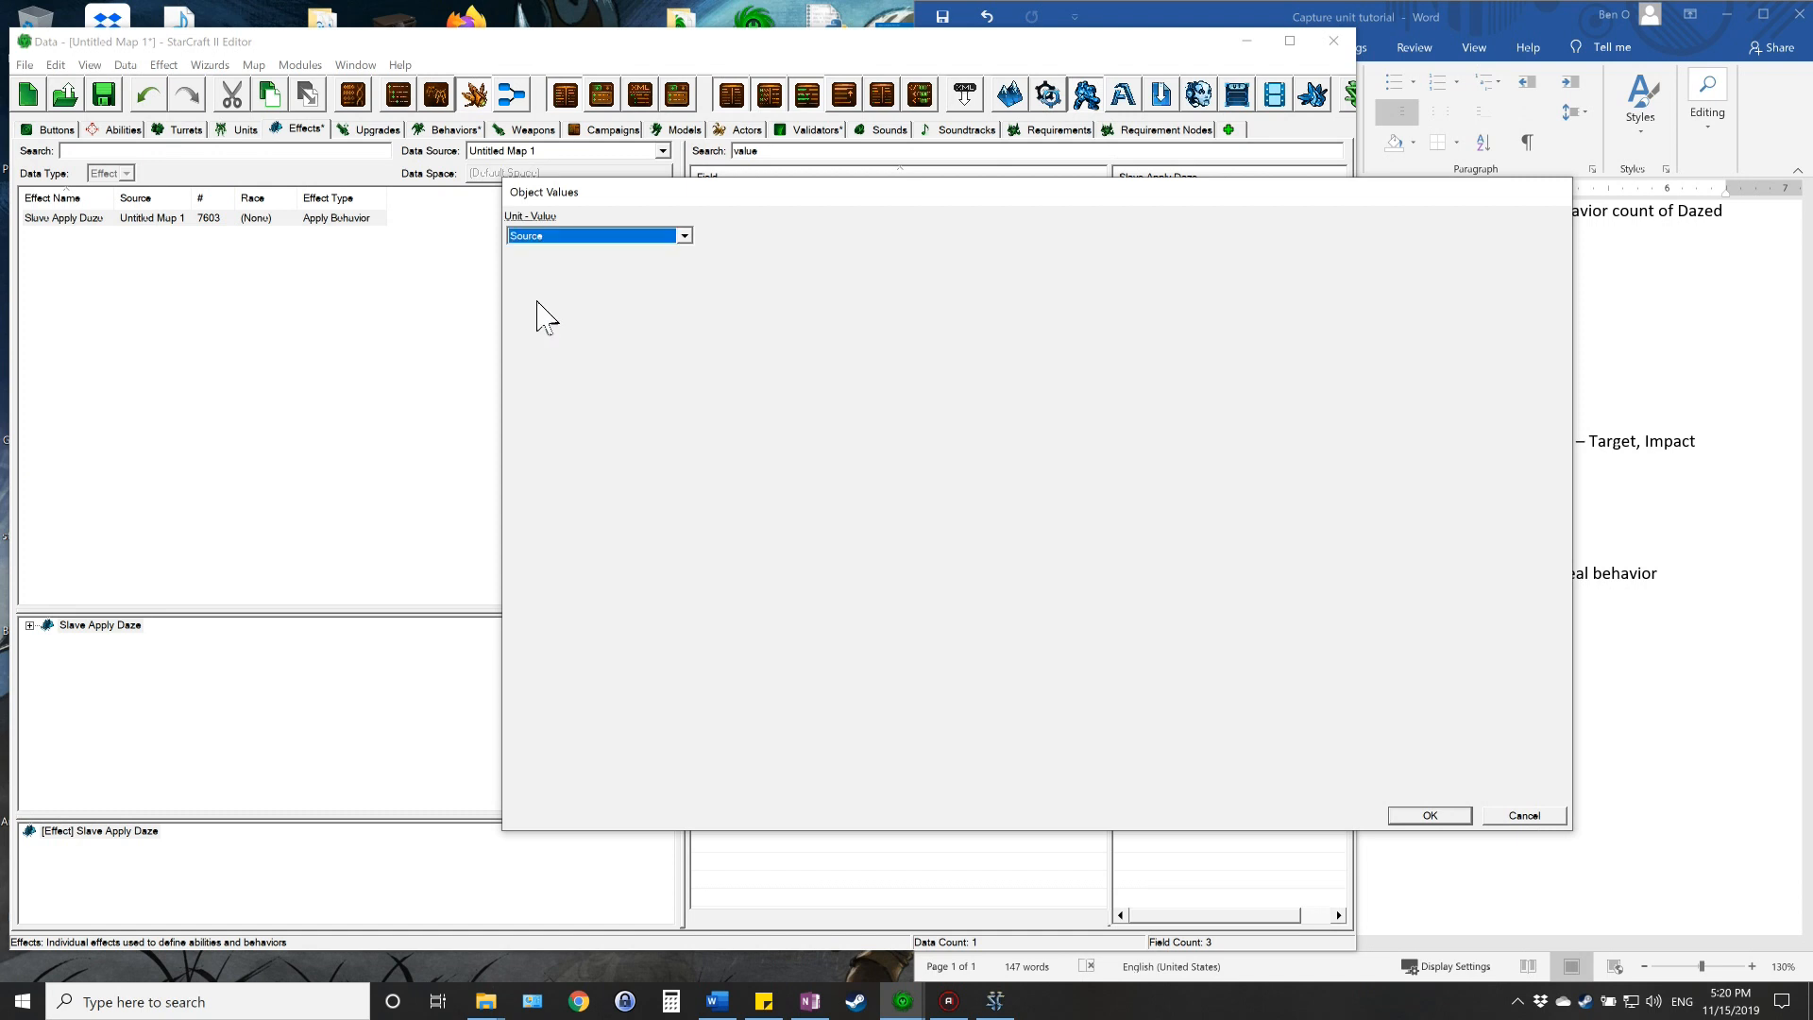
pyautogui.click(1435, 820)
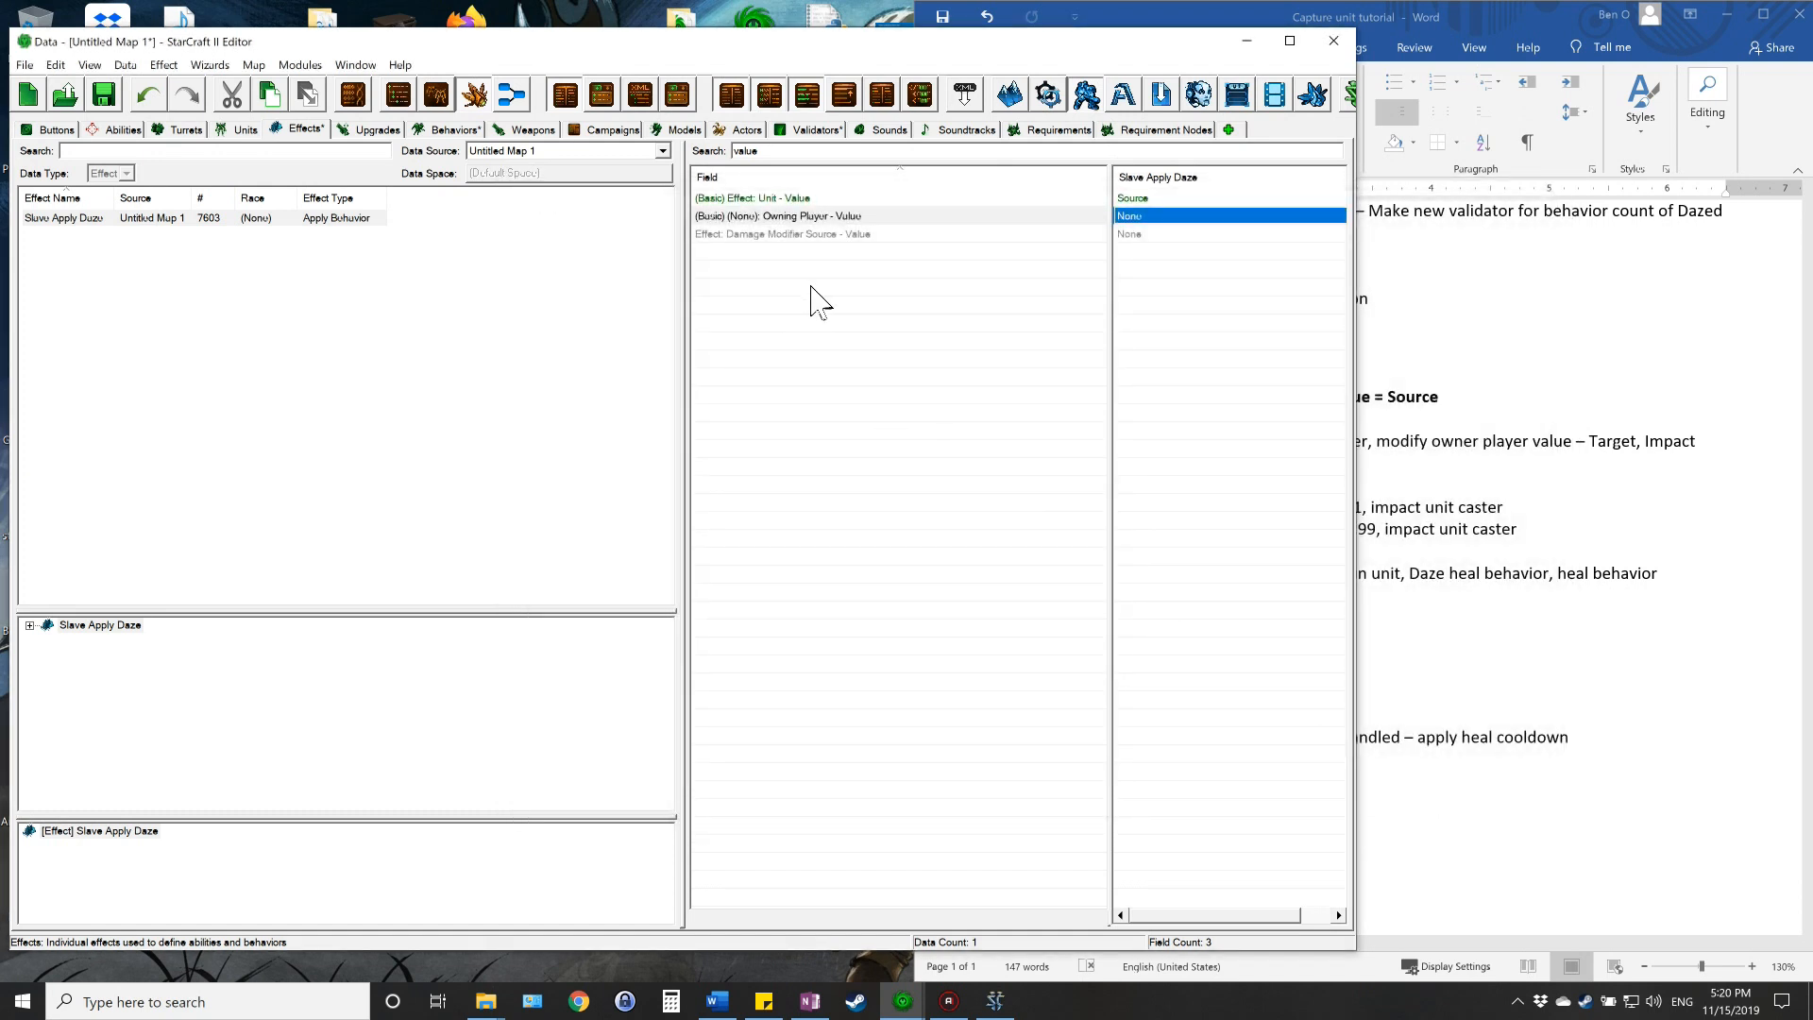
pyautogui.click(370, 320)
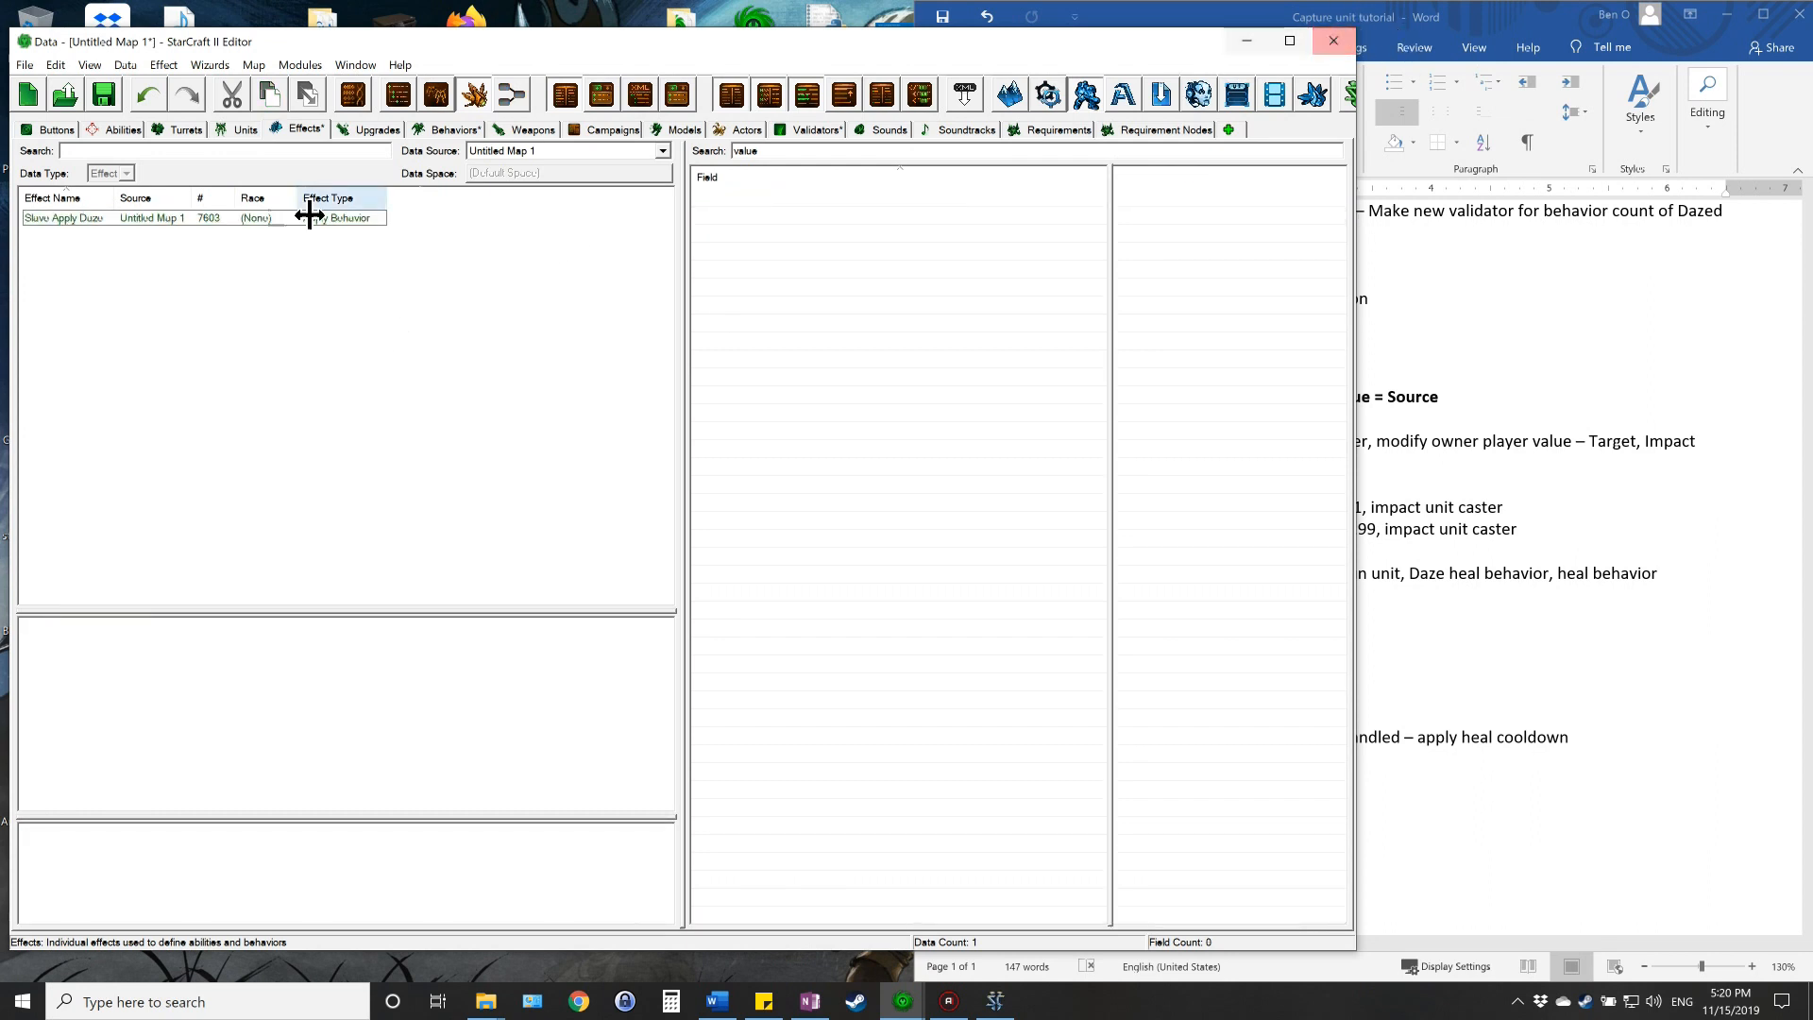
pyautogui.click(168, 219)
pyautogui.moveTo(767, 151); pyautogui.dragTo(689, 148)
pyautogui.press('BackSpace')
# - Duplicate the Slave Apply Daze effect and rename the copy Slave Apply HOT with a newly suggested ID
pyautogui.click(127, 312)
pyautogui.click(101, 220)
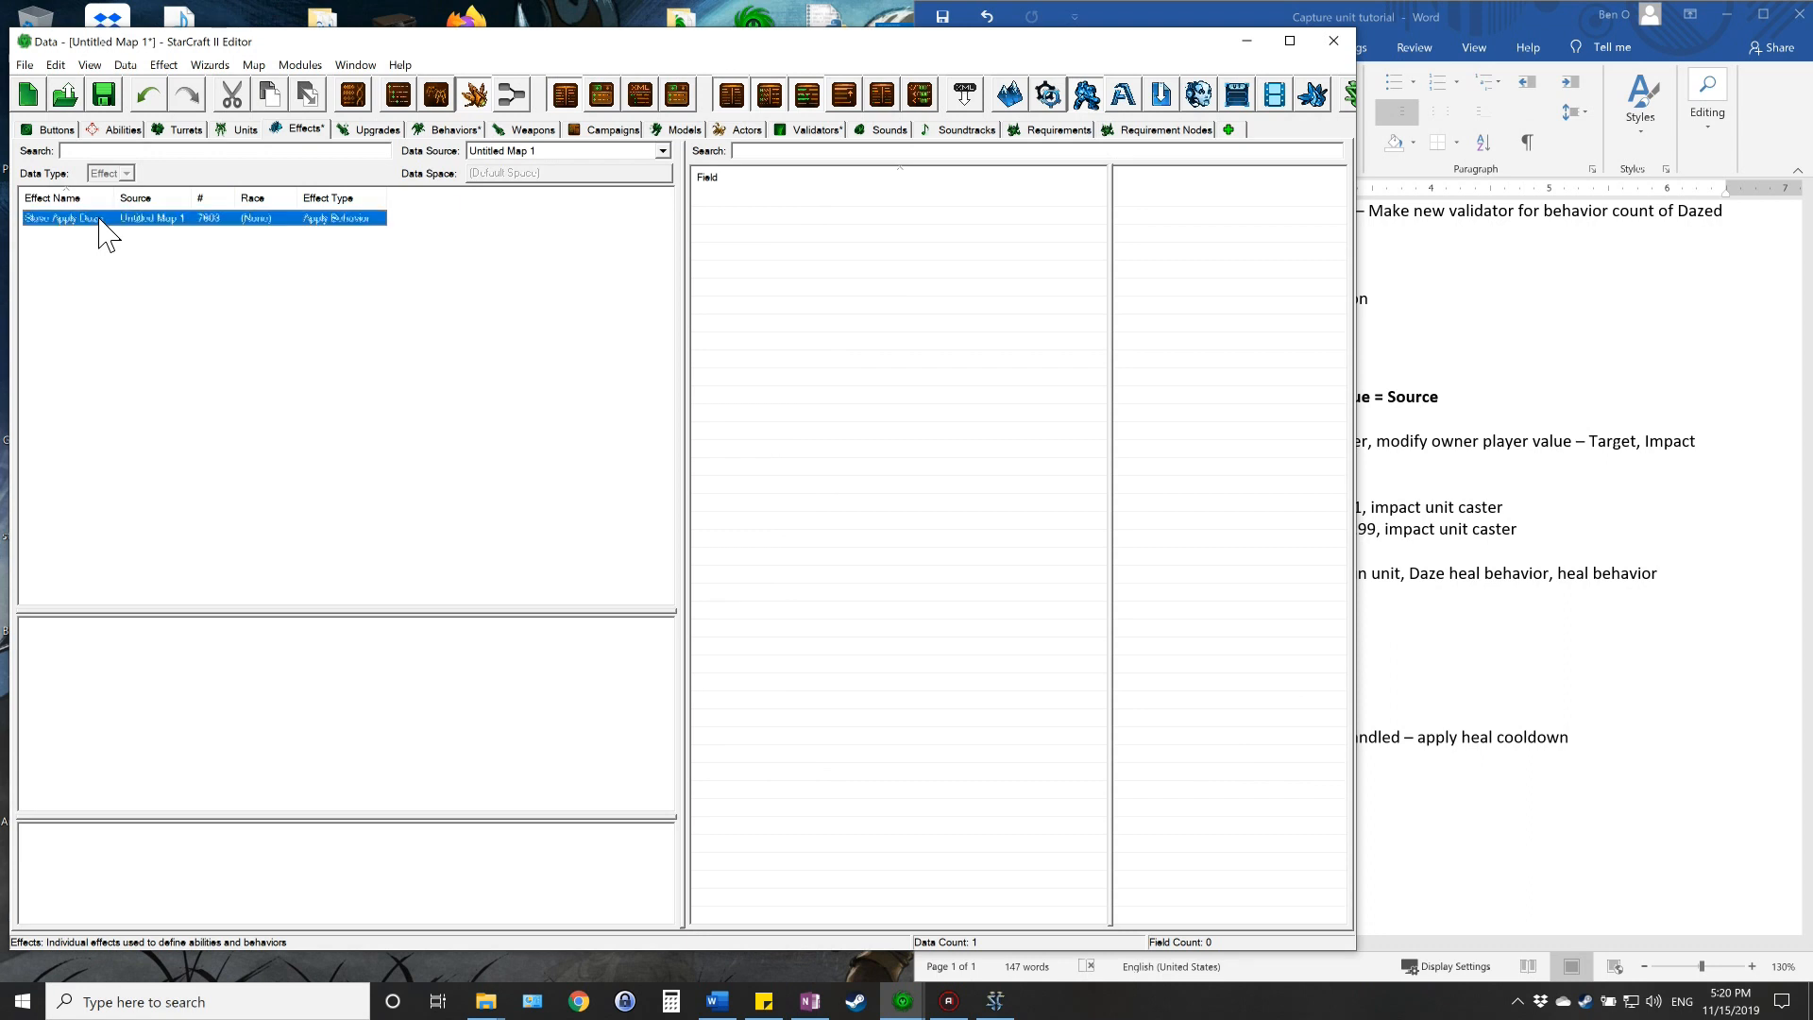
pyautogui.hotkey('ctrl', 'd')
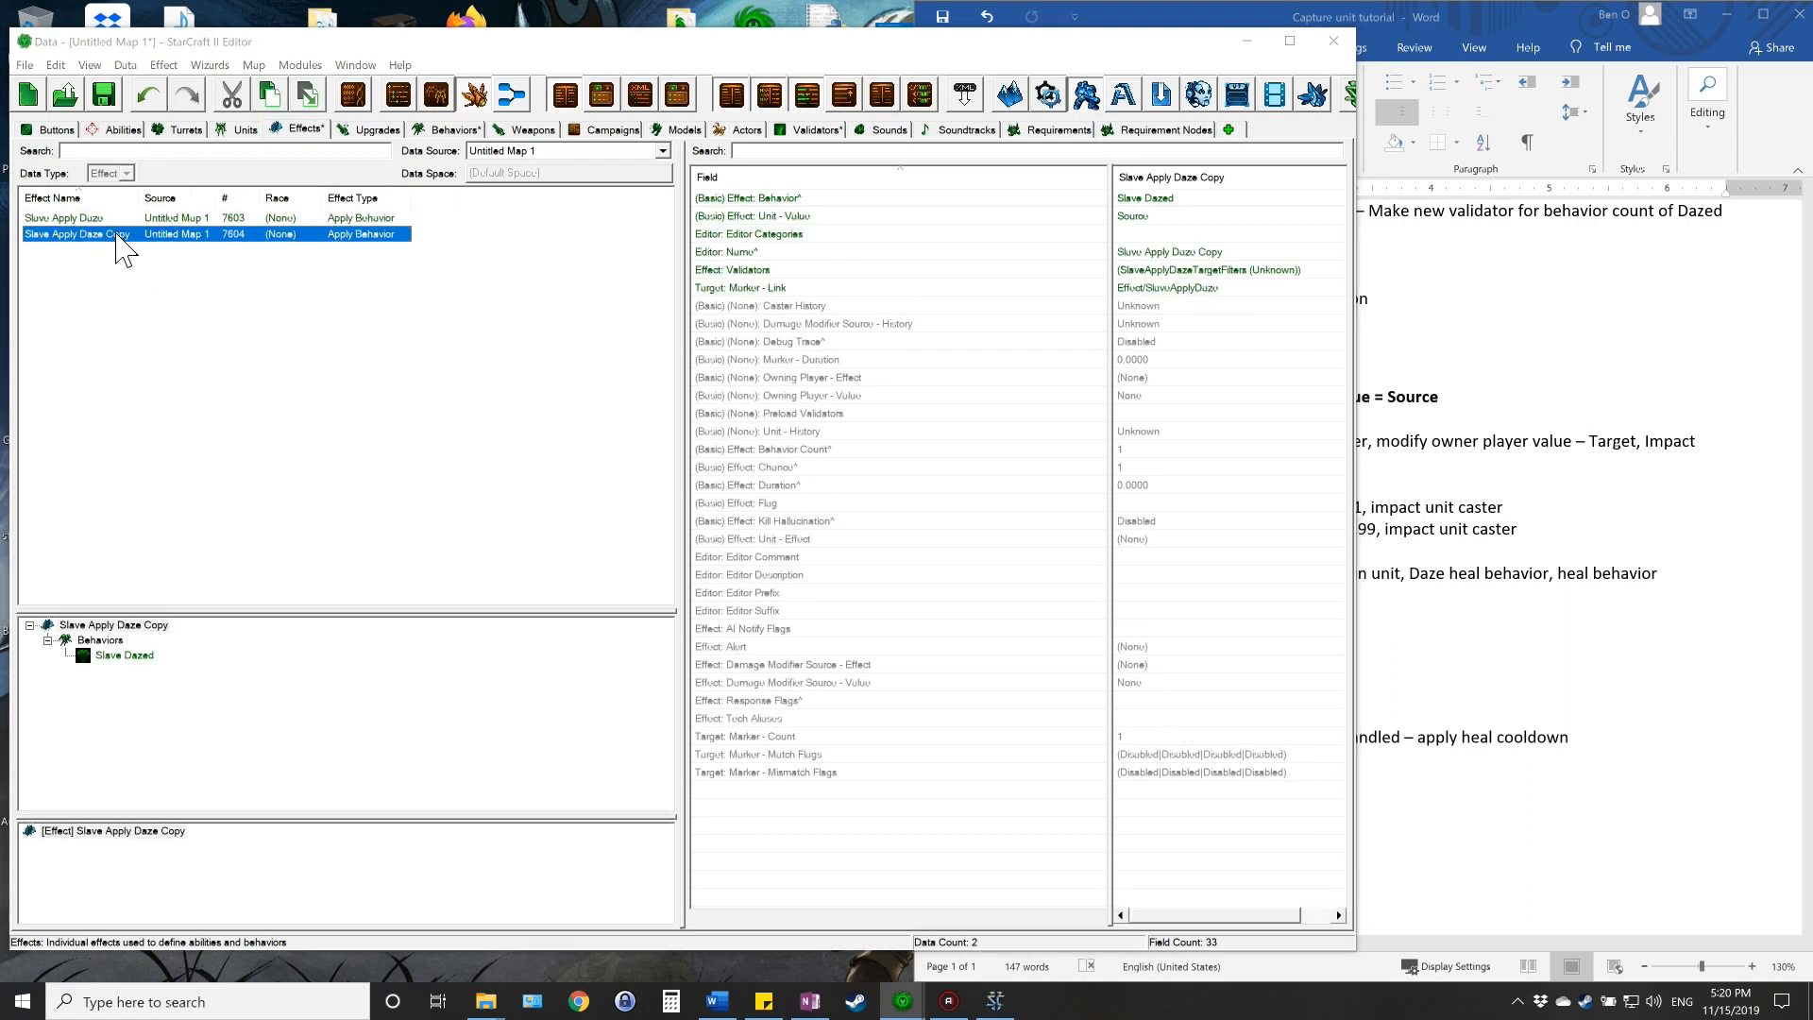
pyautogui.doubleClick(119, 238)
pyautogui.click(416, 253)
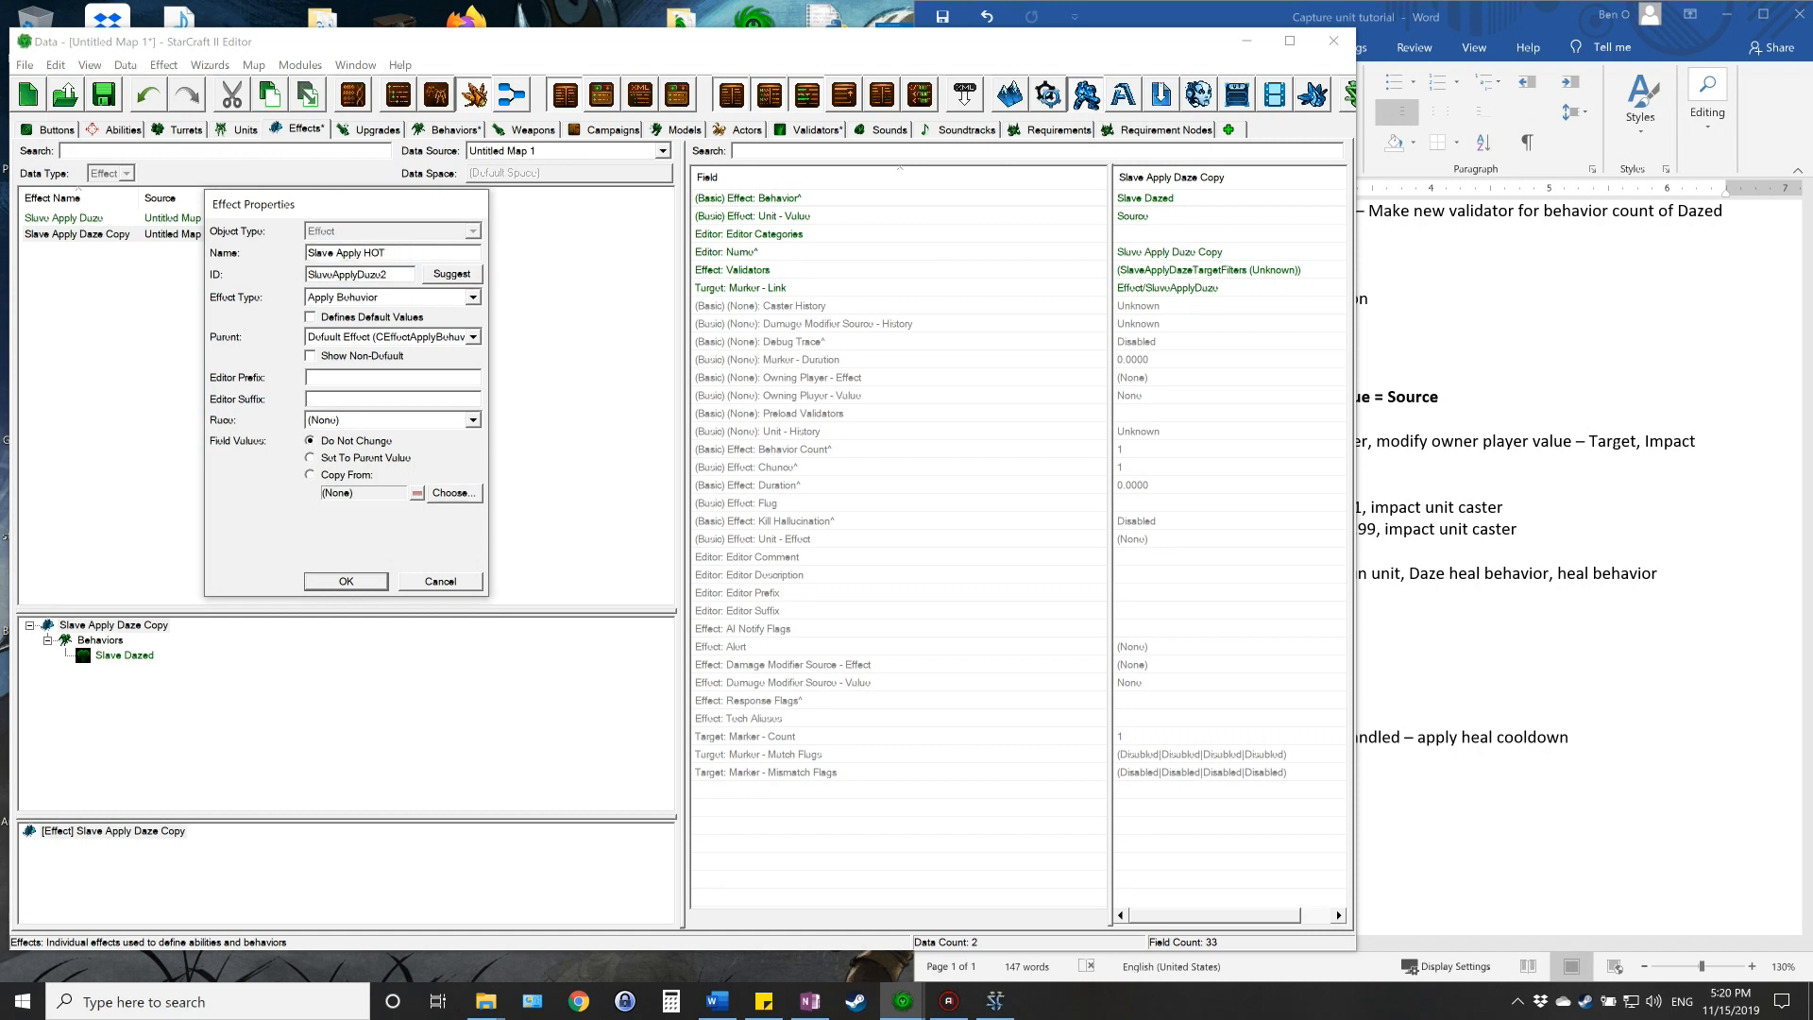
pyautogui.click(451, 274)
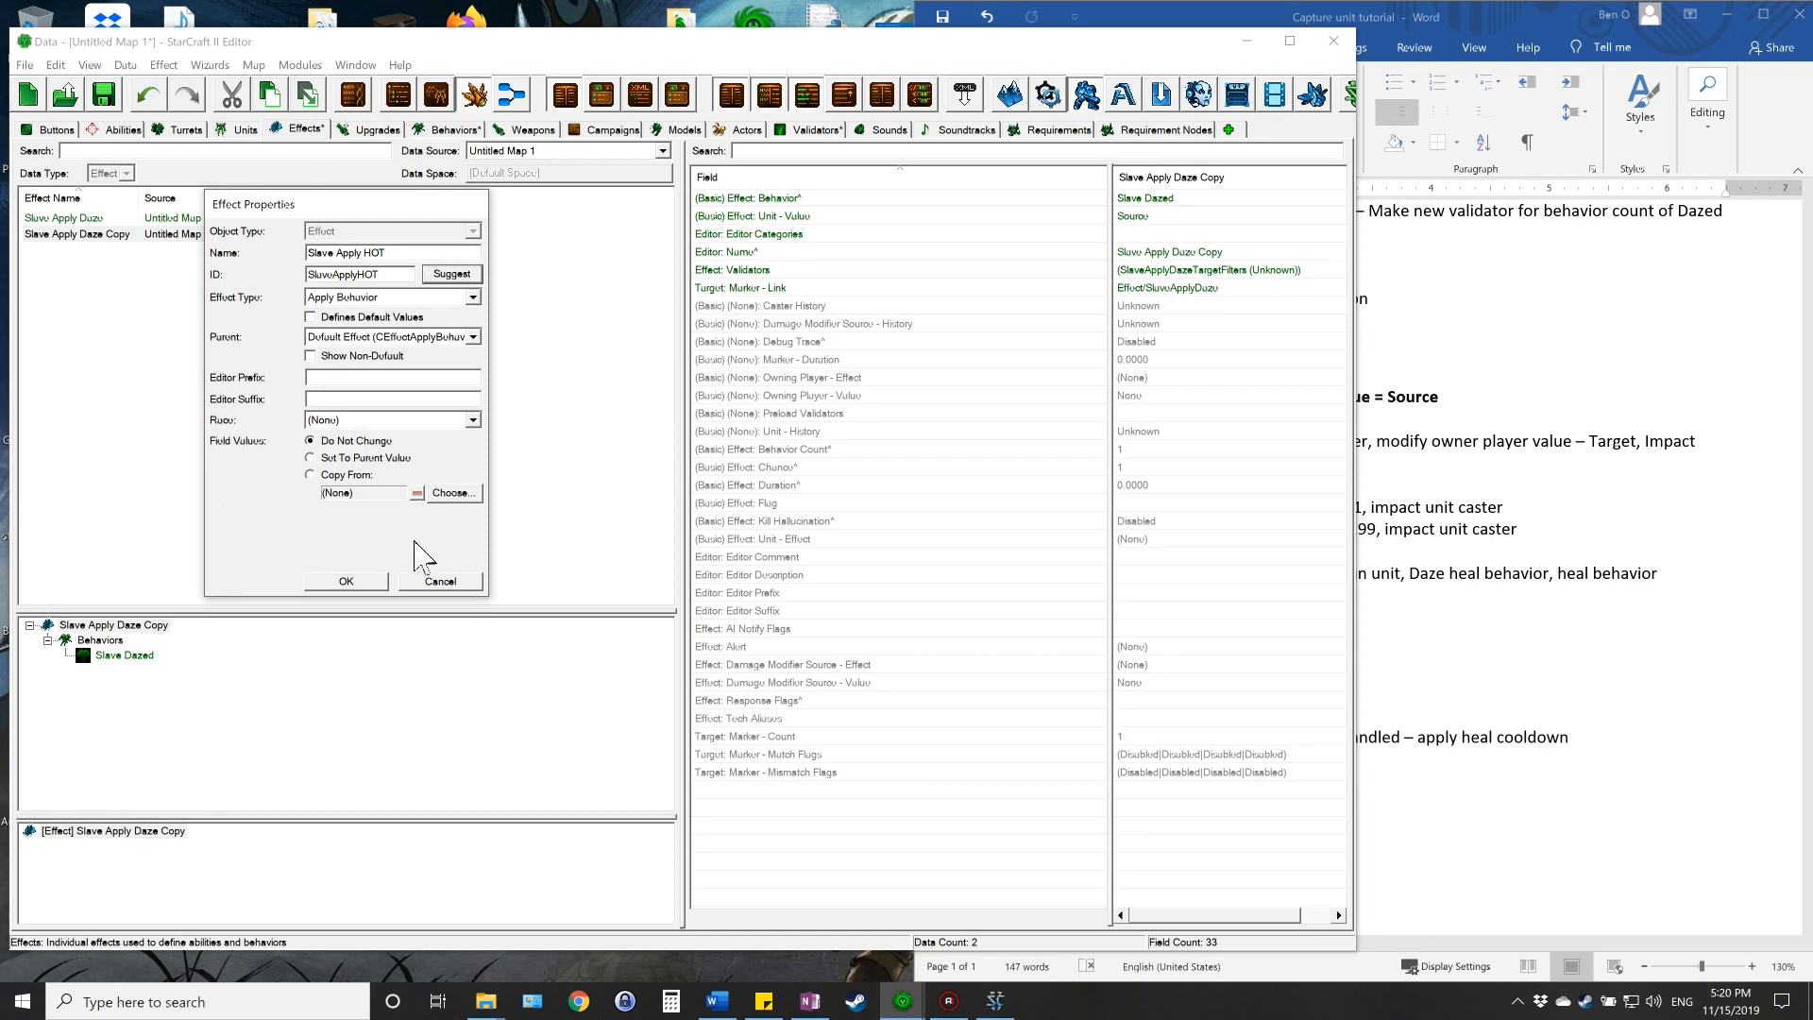
pyautogui.click(347, 580)
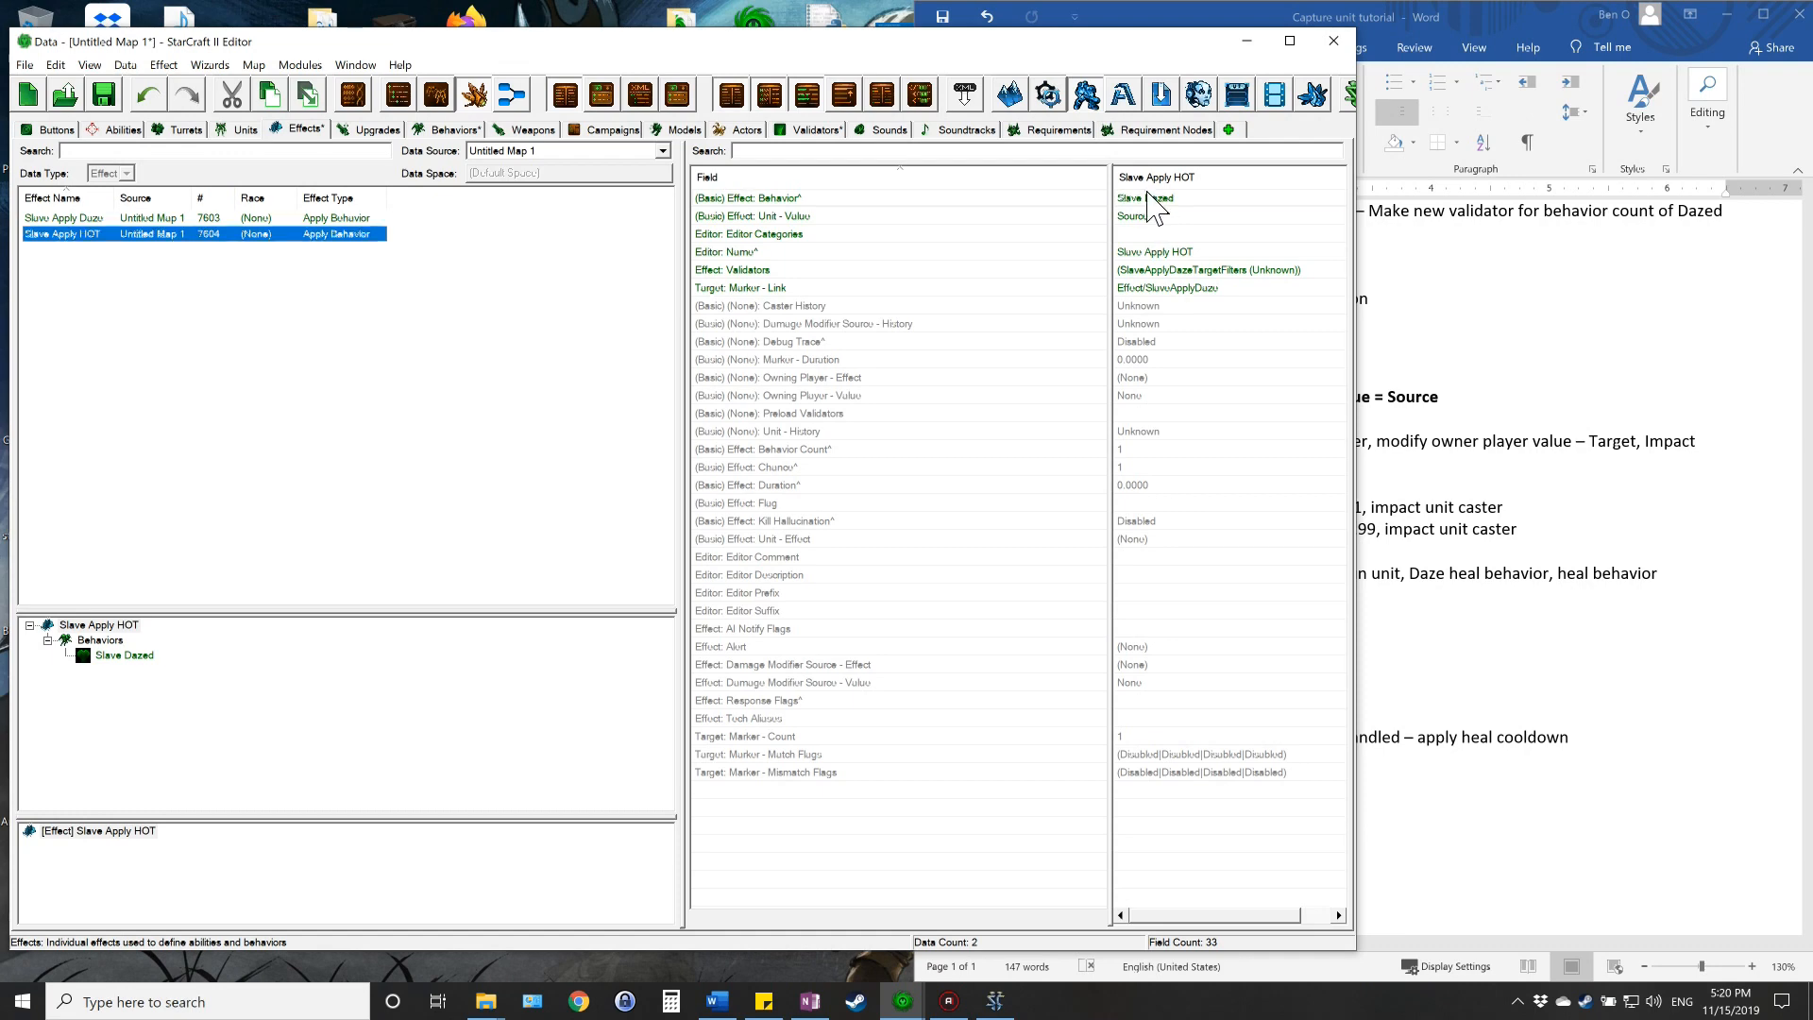
# - Set Effect: Behavior of Slave Apply HOT to Slave HOT
pyautogui.doubleClick(1150, 201)
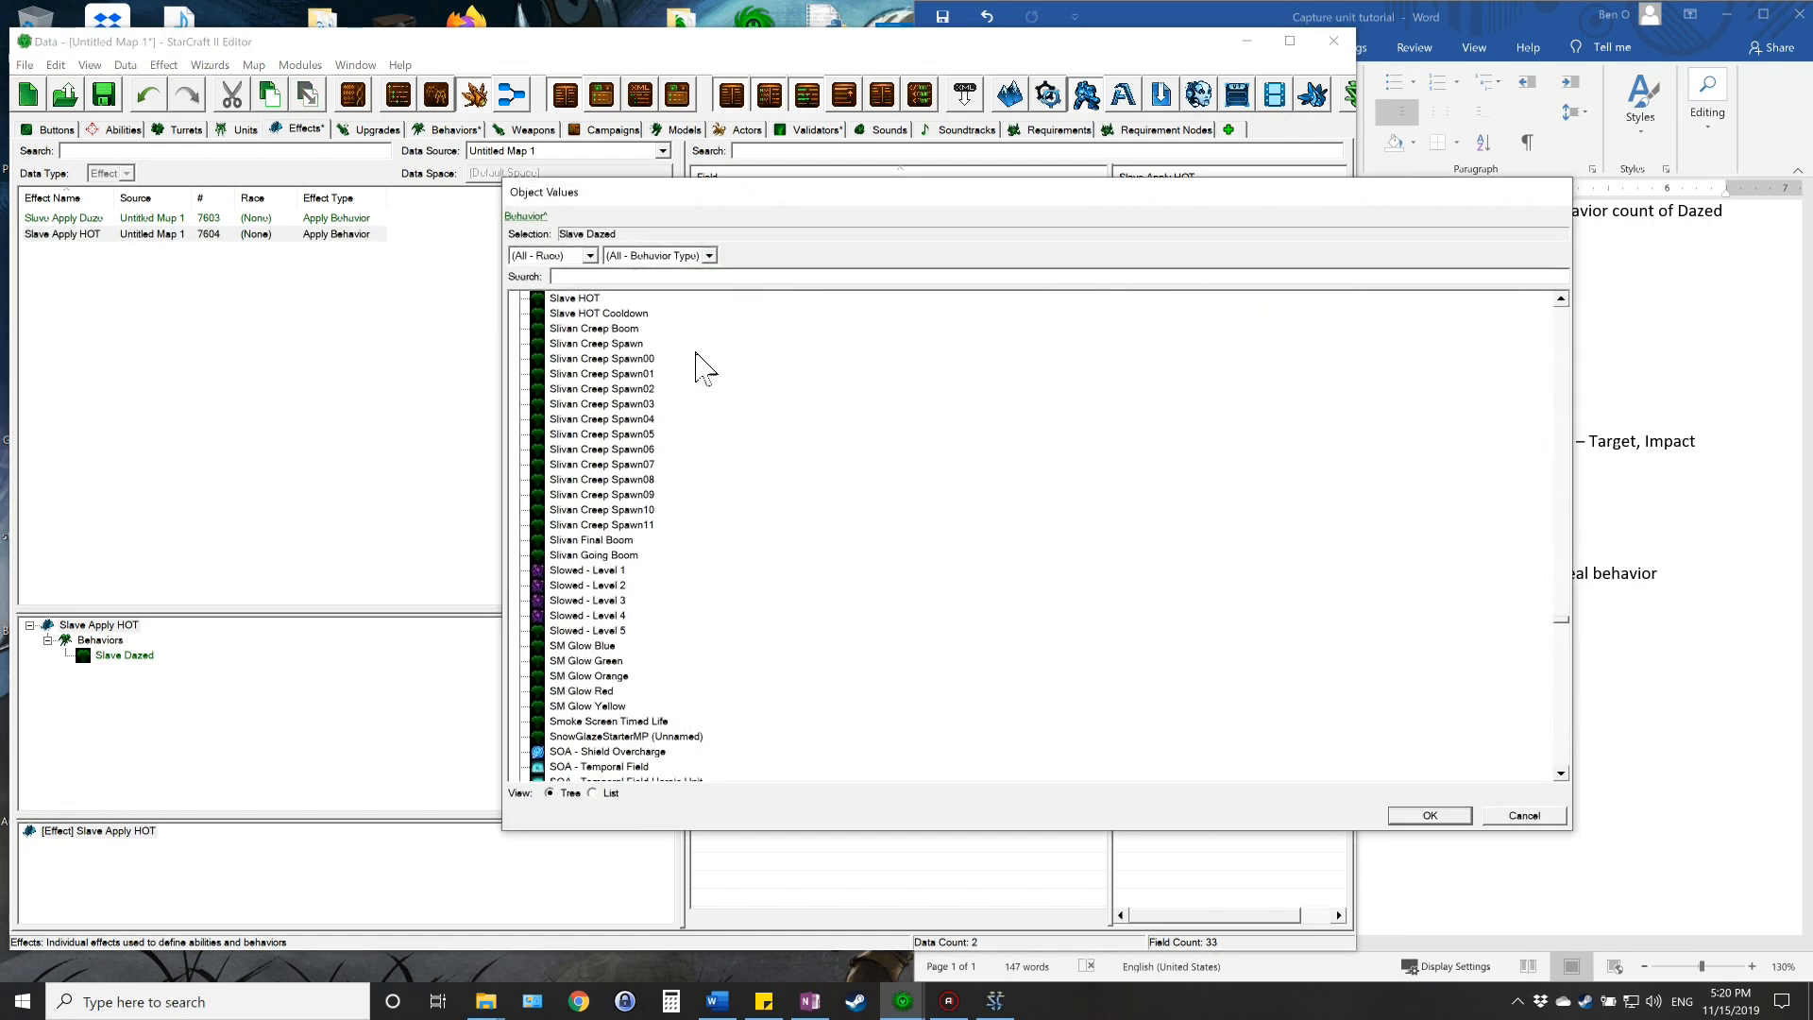
pyautogui.click(576, 299)
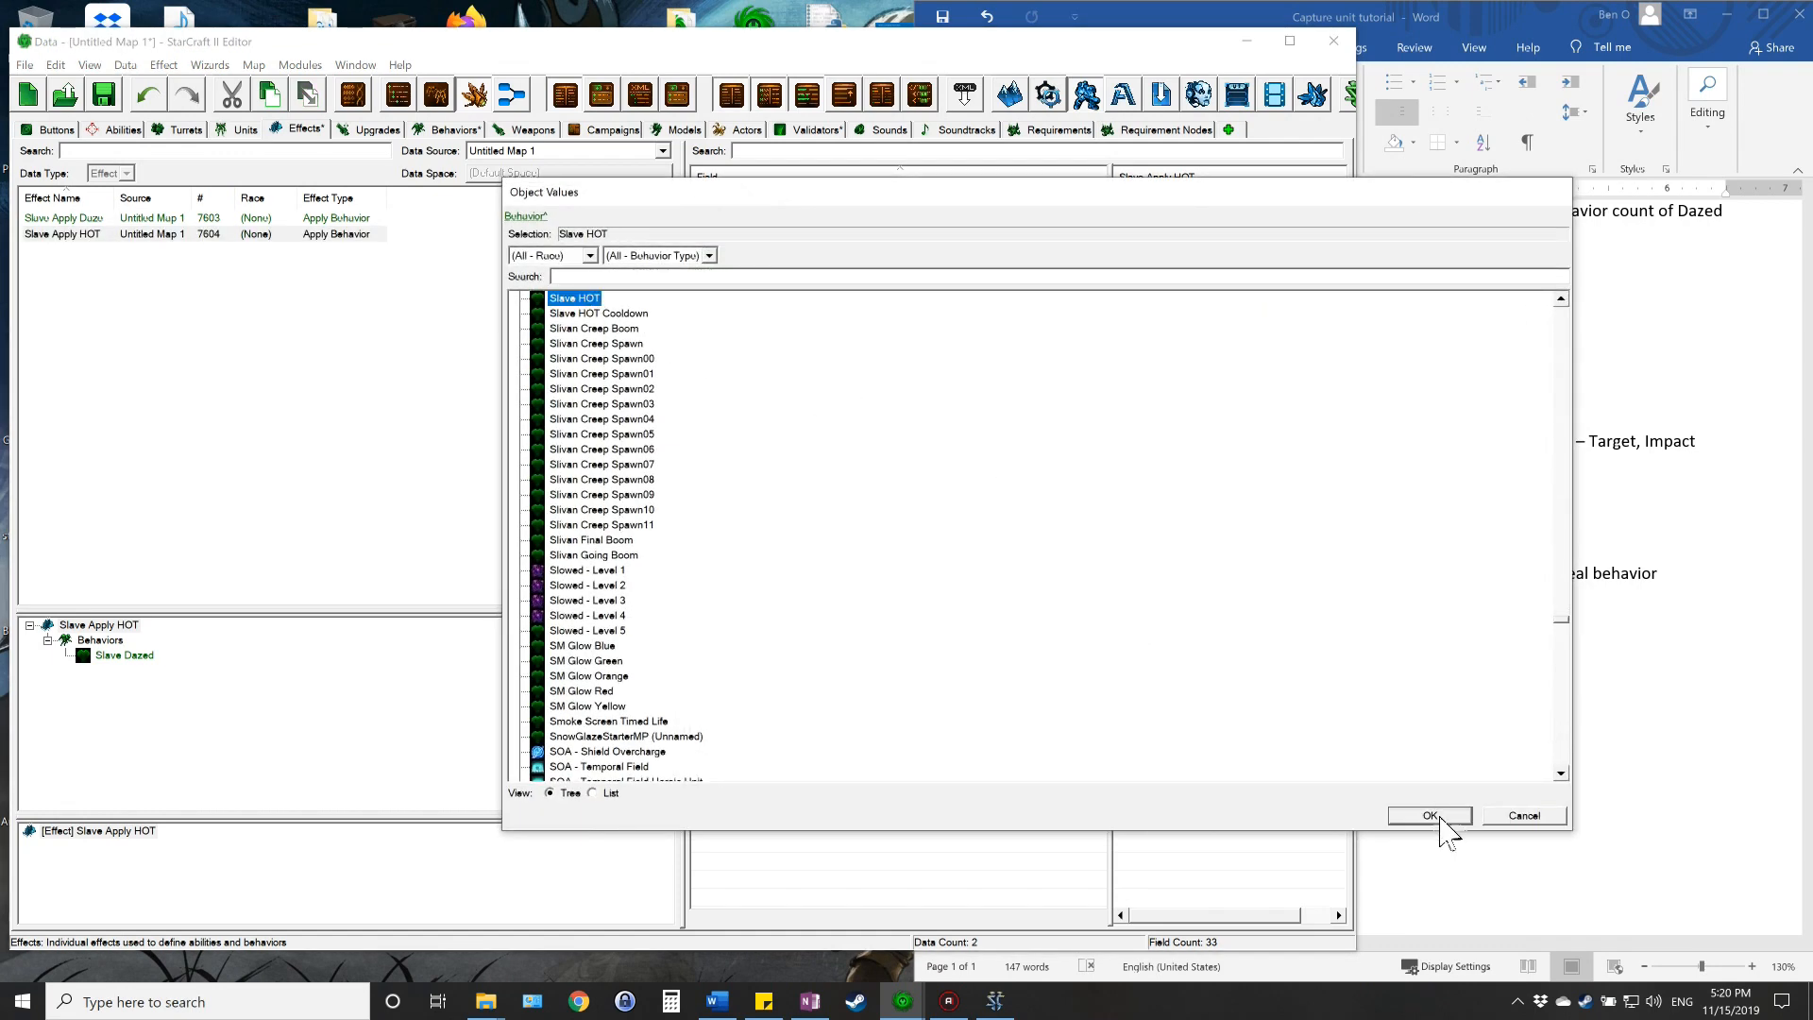
pyautogui.click(1430, 816)
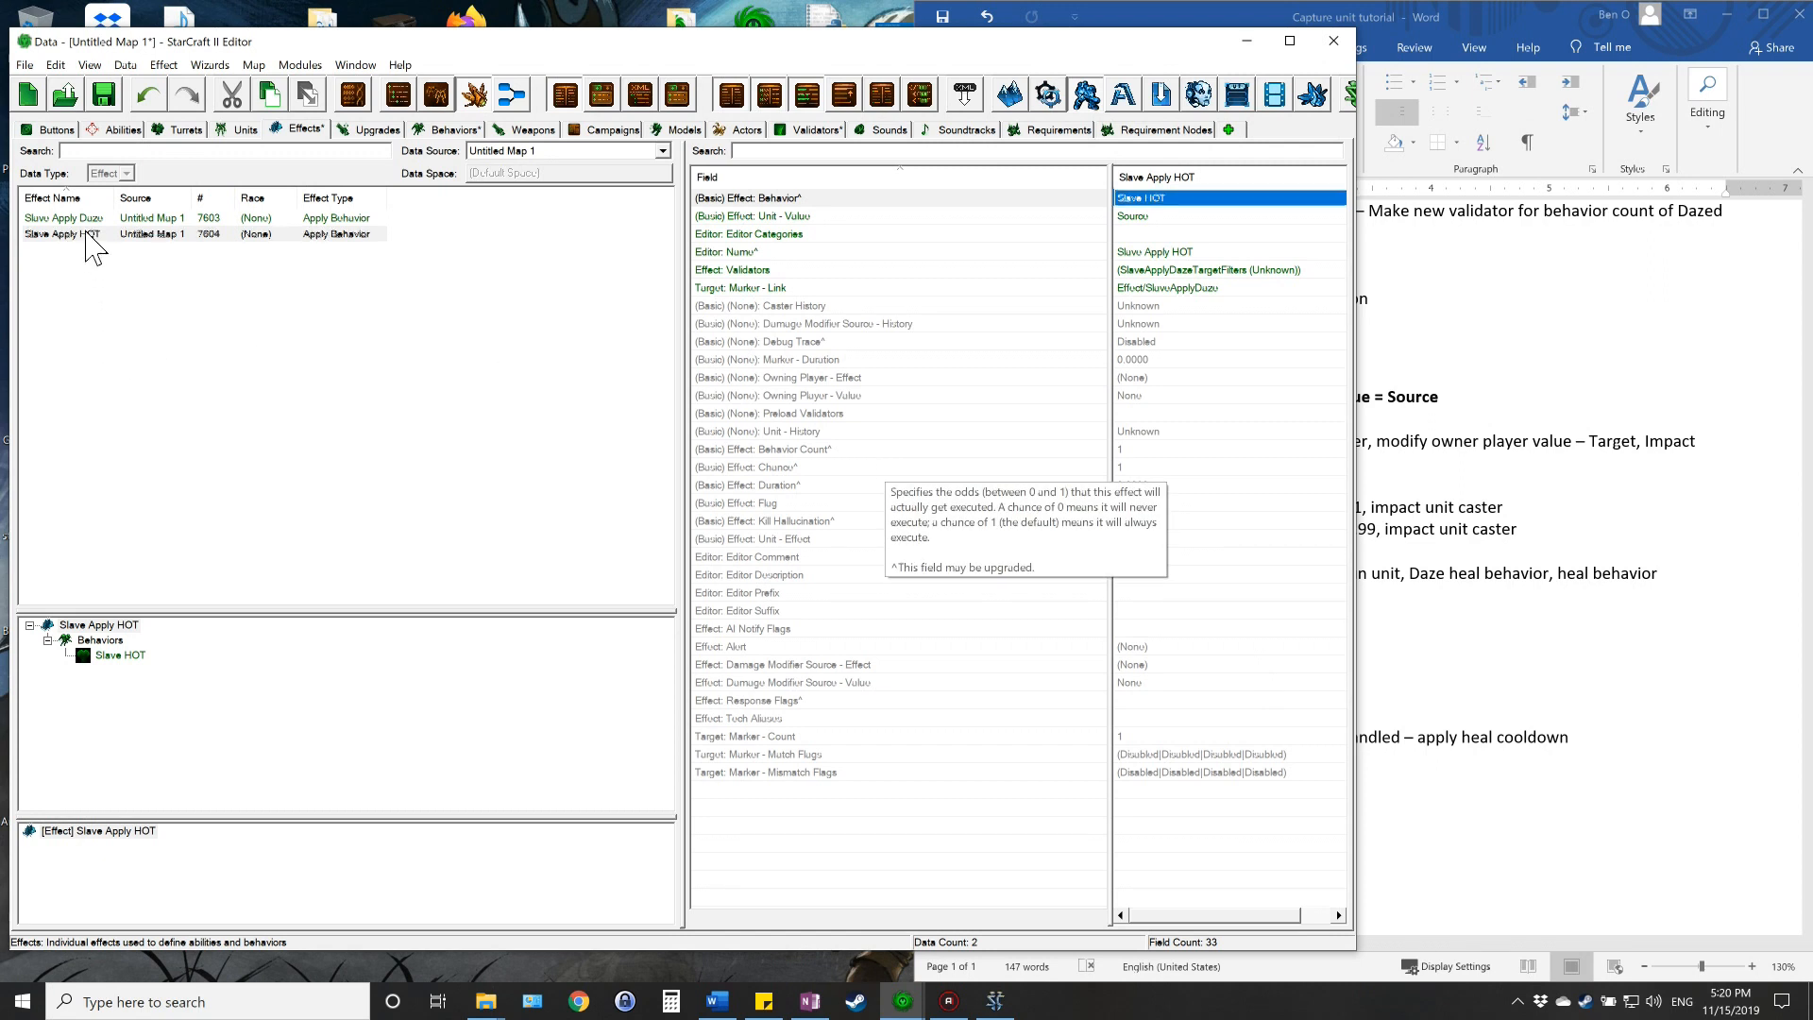
# - Duplicate the Slave Apply HOT effect and rename the copy Slave Apply HOT Cooldown with a newly suggested ID
pyautogui.click(86, 236)
pyautogui.hotkey('ctrl', 'c')
pyautogui.hotkey('ctrl', 'v')
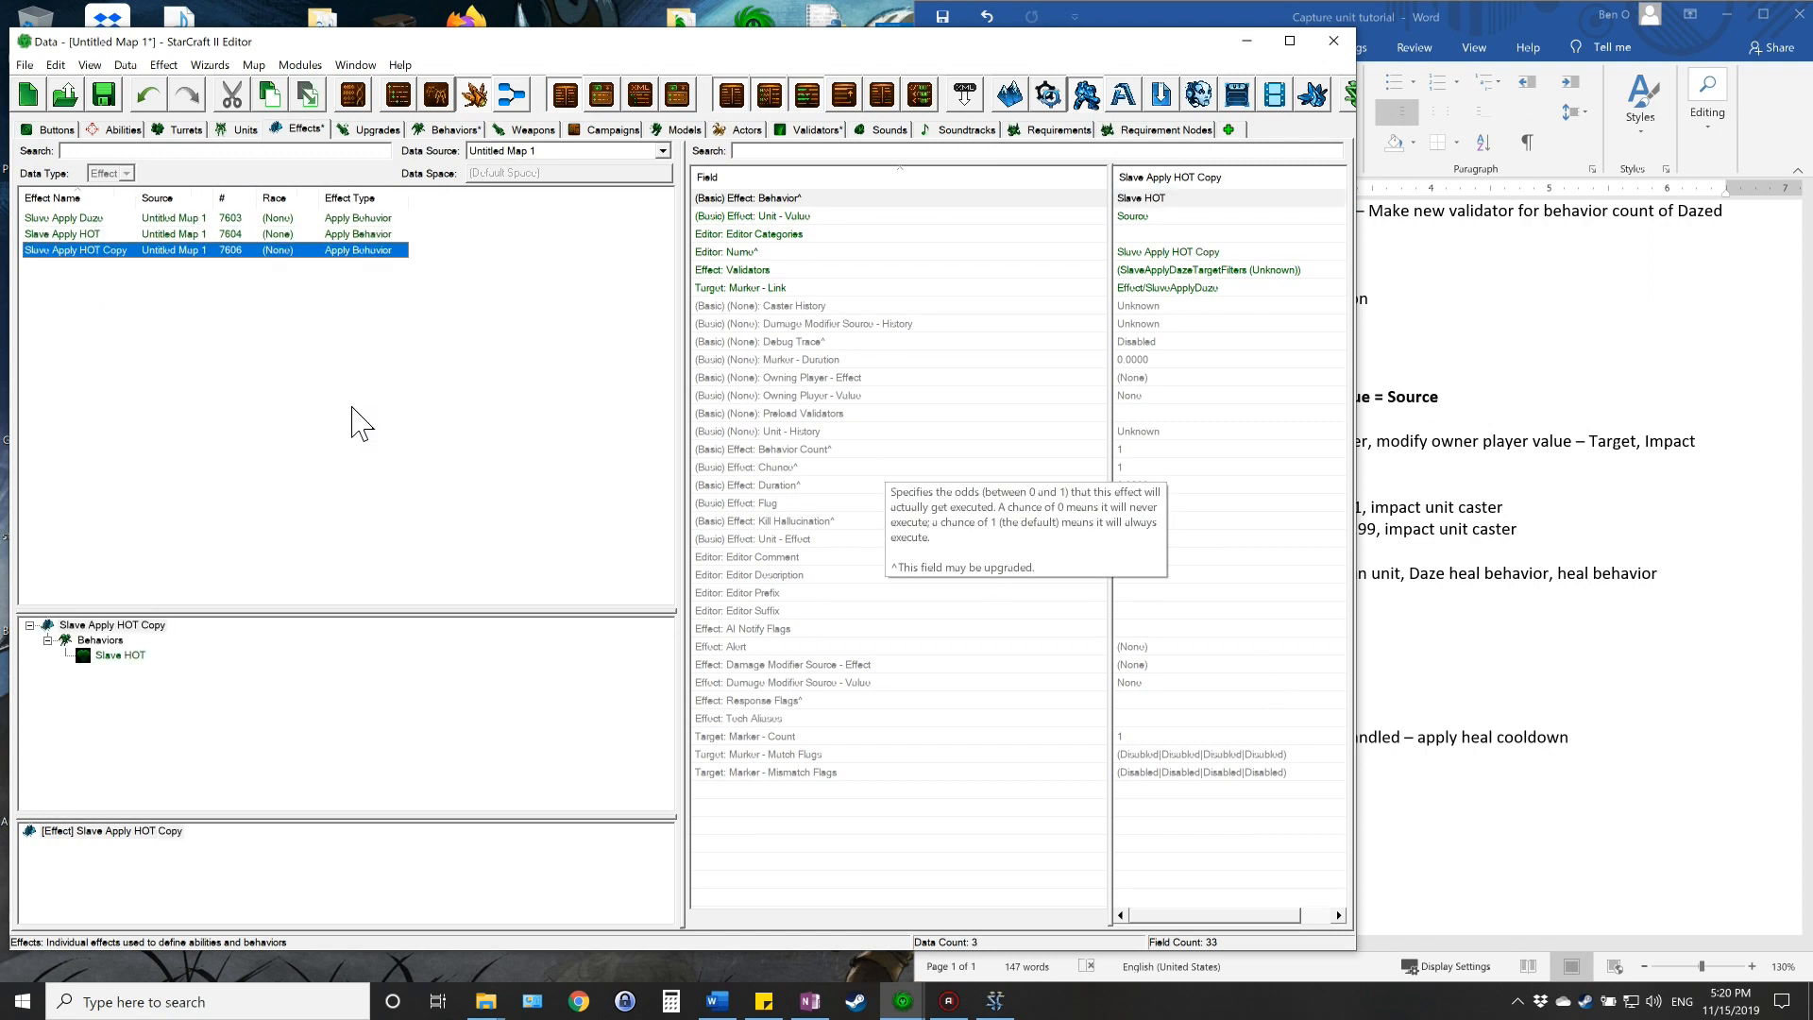
pyautogui.doubleClick(143, 251)
pyautogui.click(421, 253)
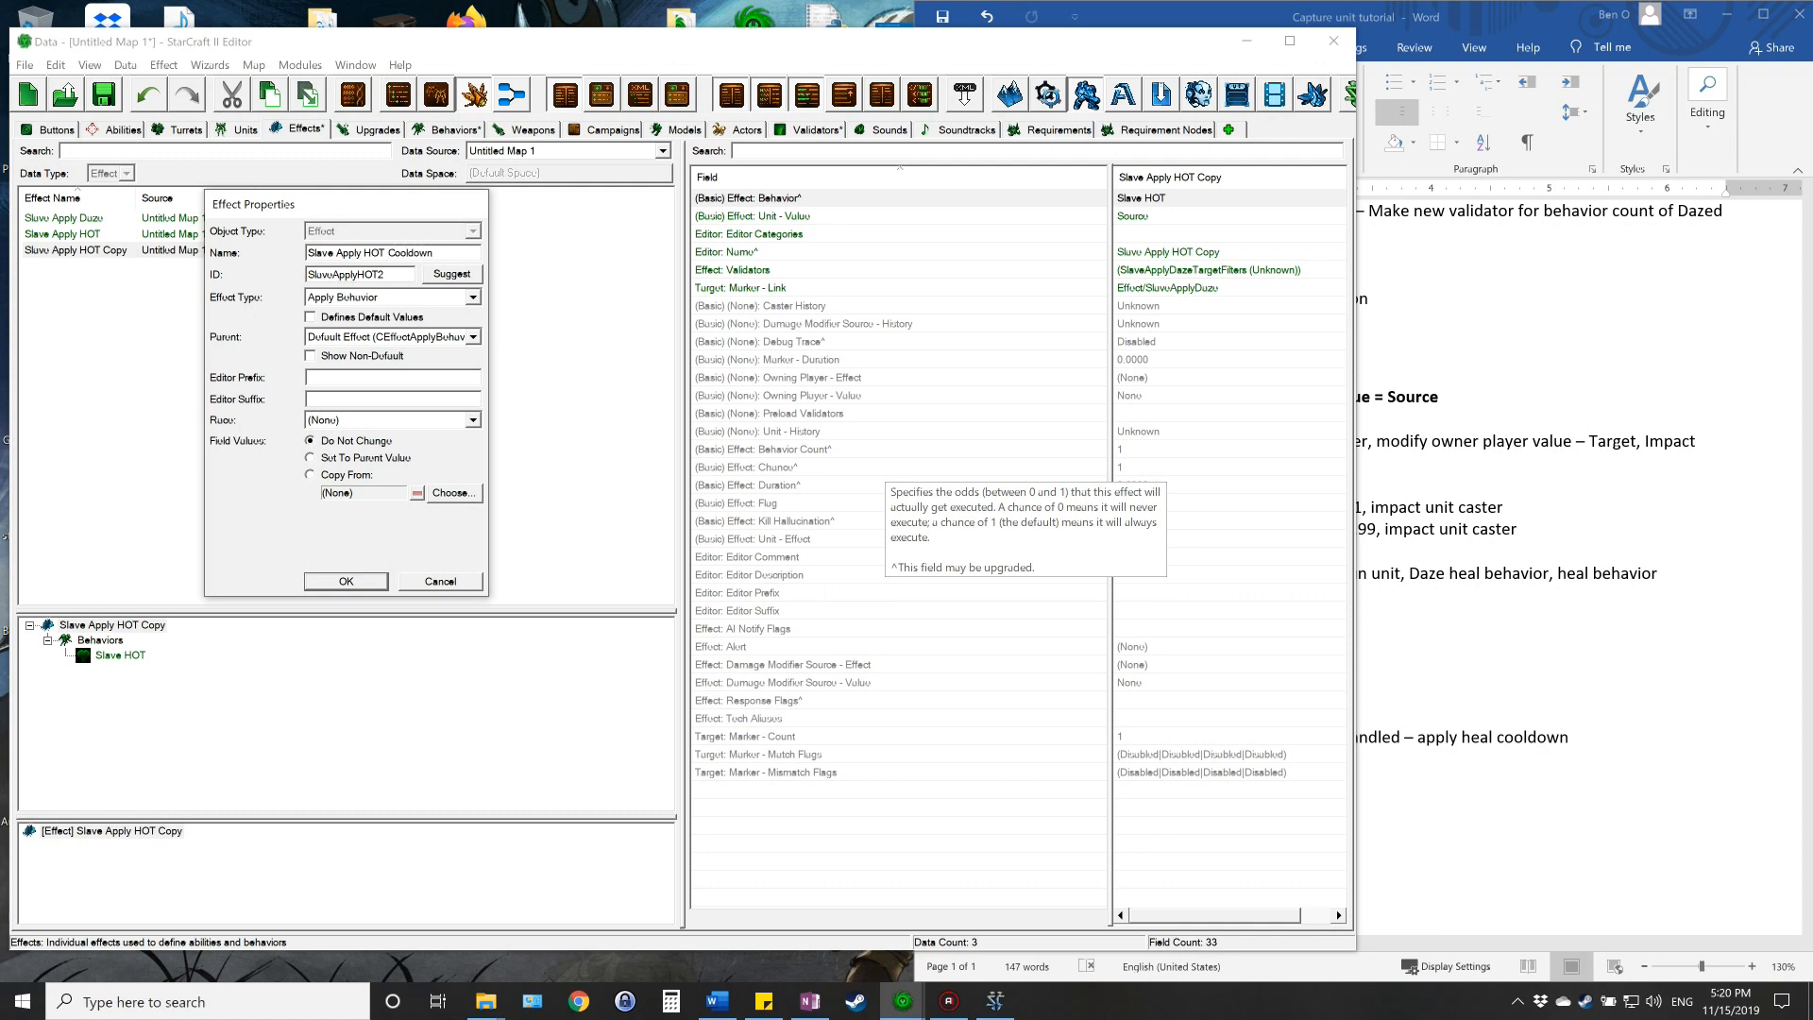
pyautogui.click(451, 274)
pyautogui.click(345, 582)
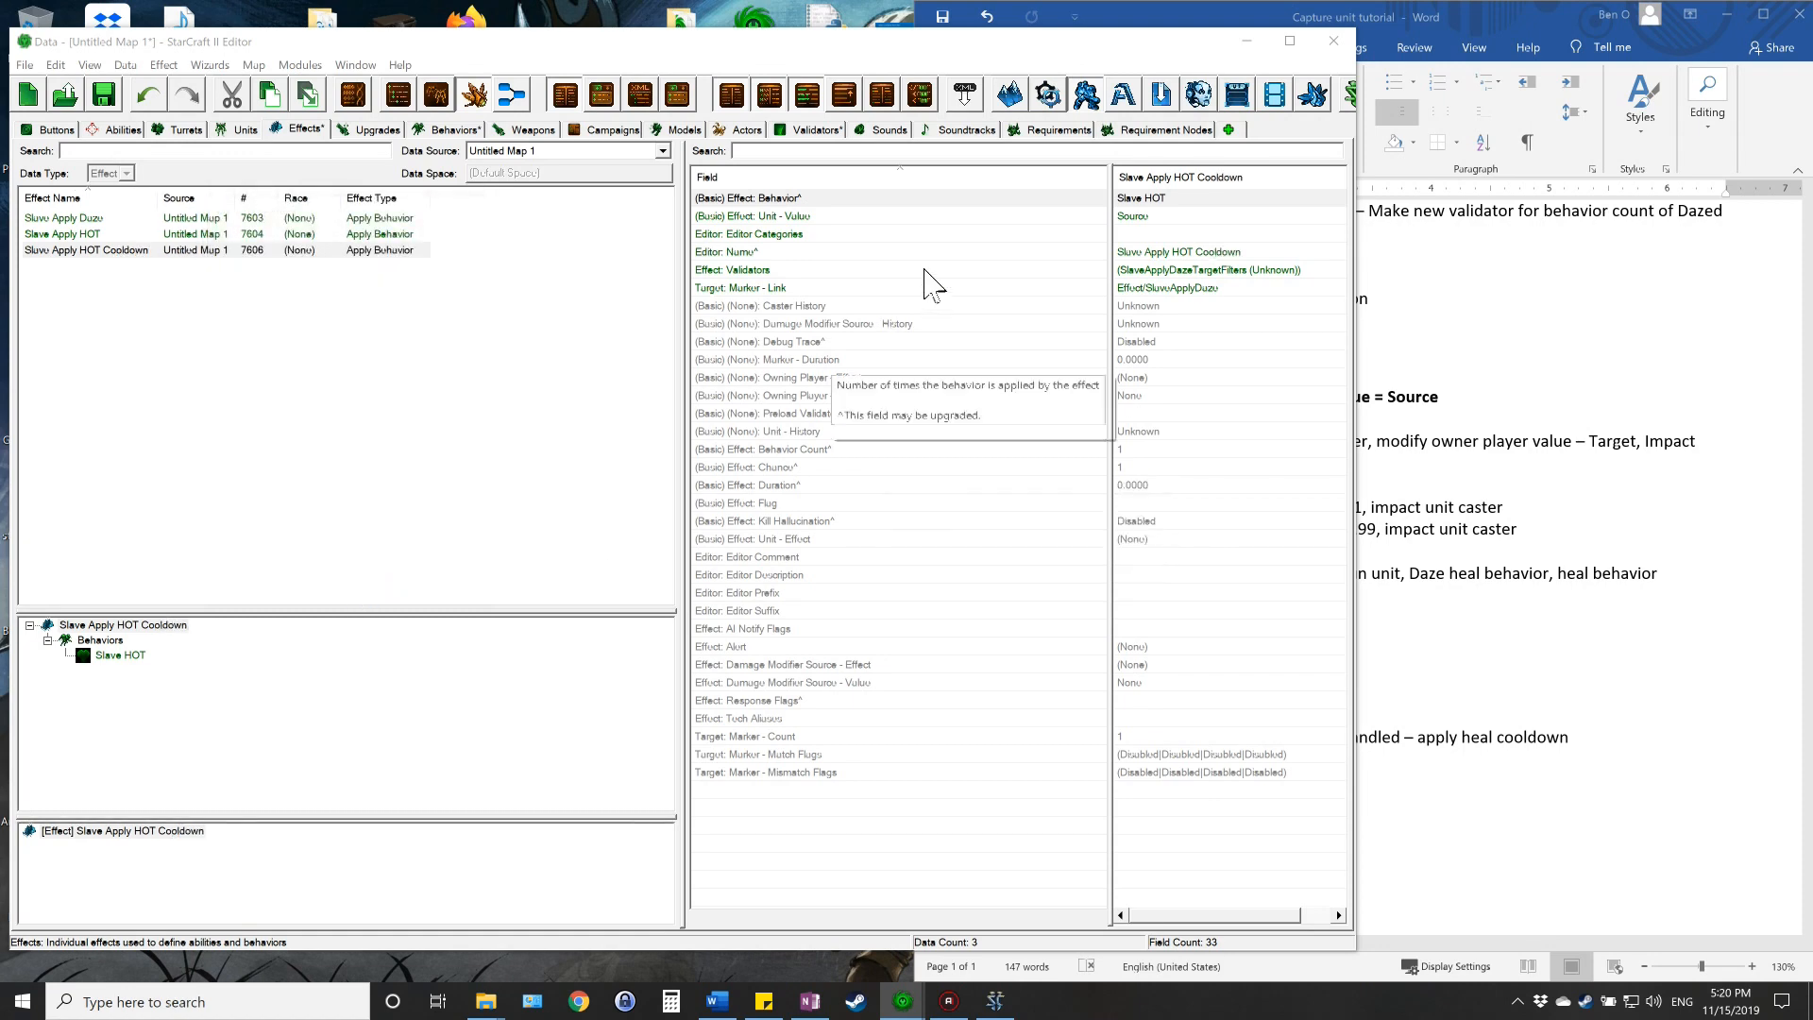
# - Set Effect: Behavior of Slave Apply HOT Cooldown to Slave HOT Cooldown and review the three Apply Behavior effects
pyautogui.click(1141, 202)
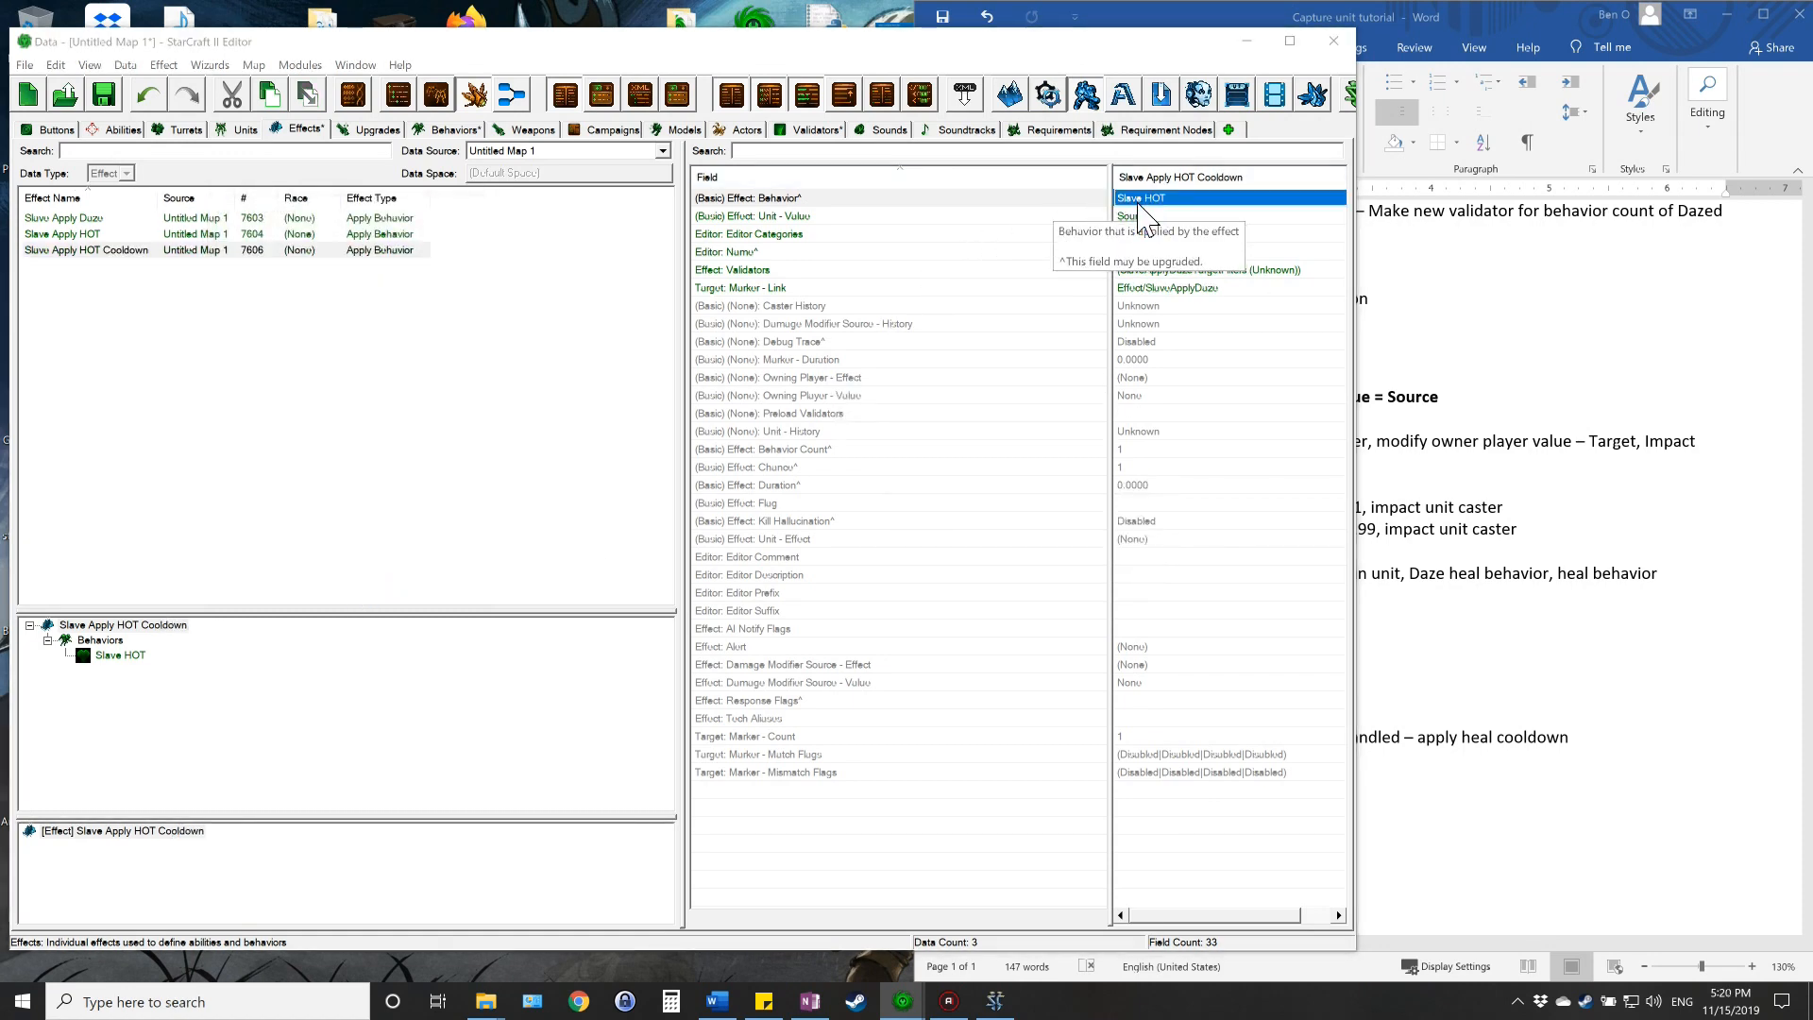
pyautogui.doubleClick(1141, 203)
pyautogui.click(604, 299)
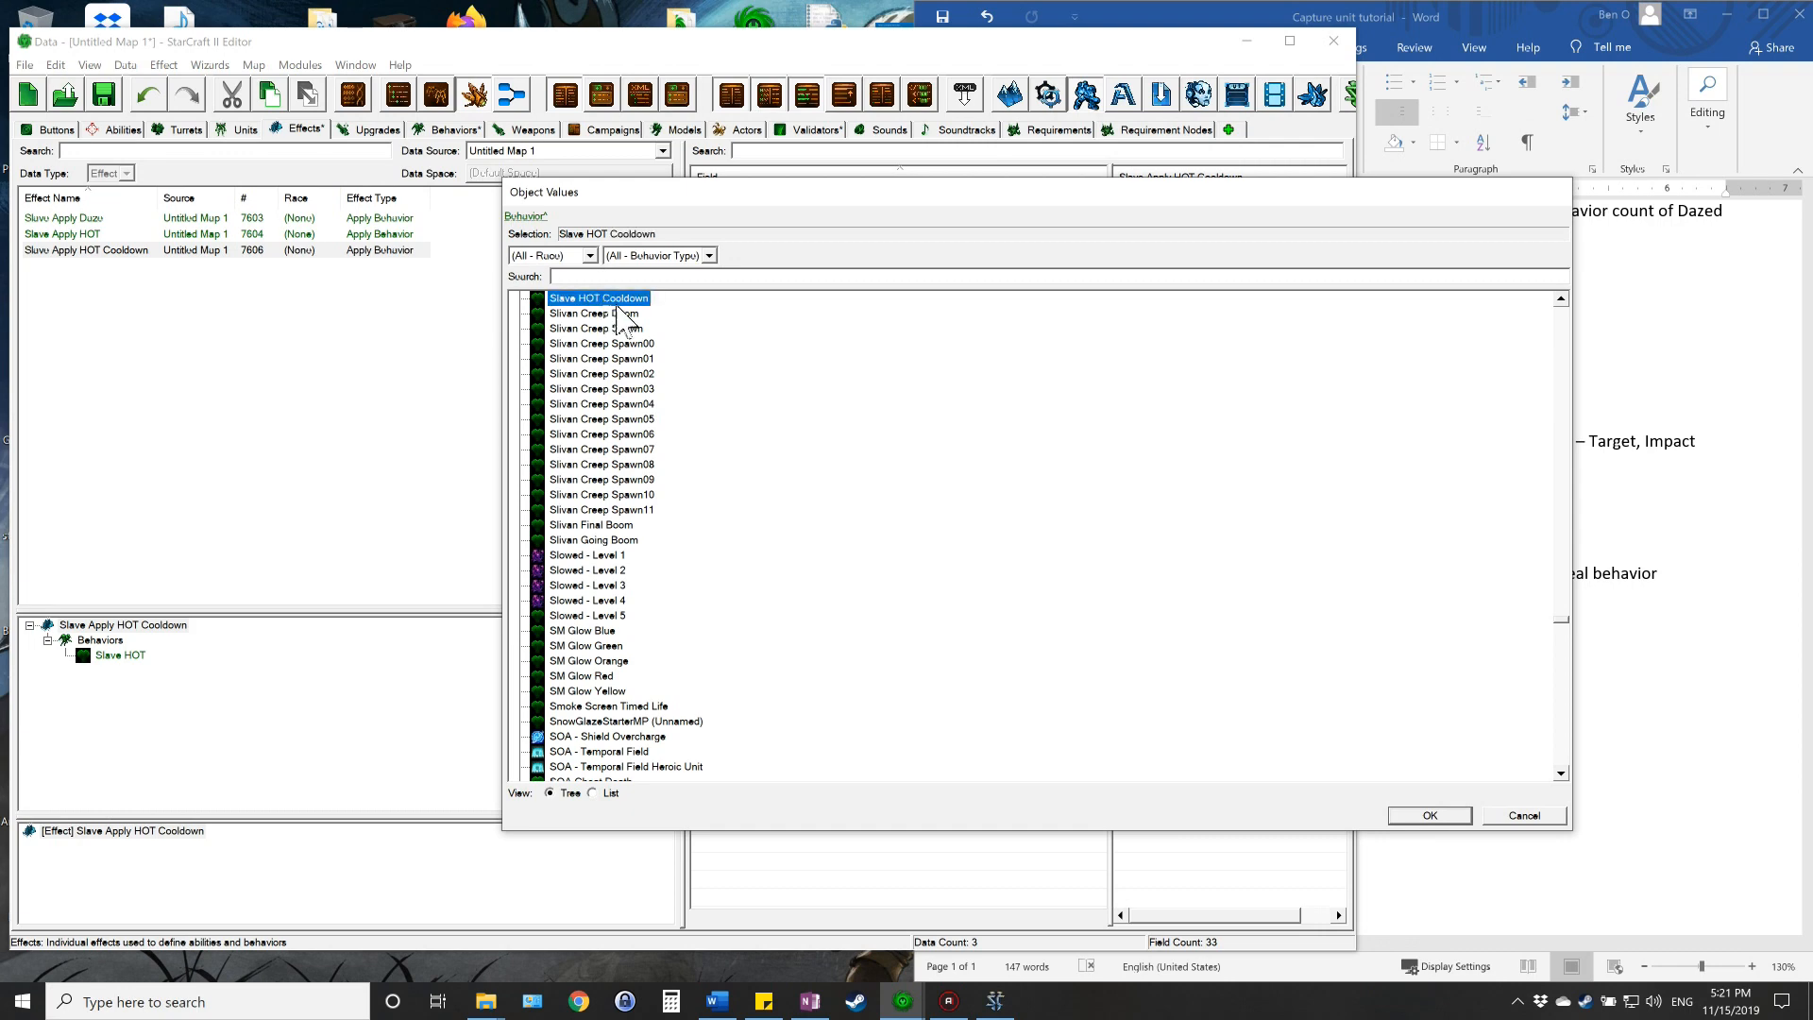
pyautogui.click(1430, 816)
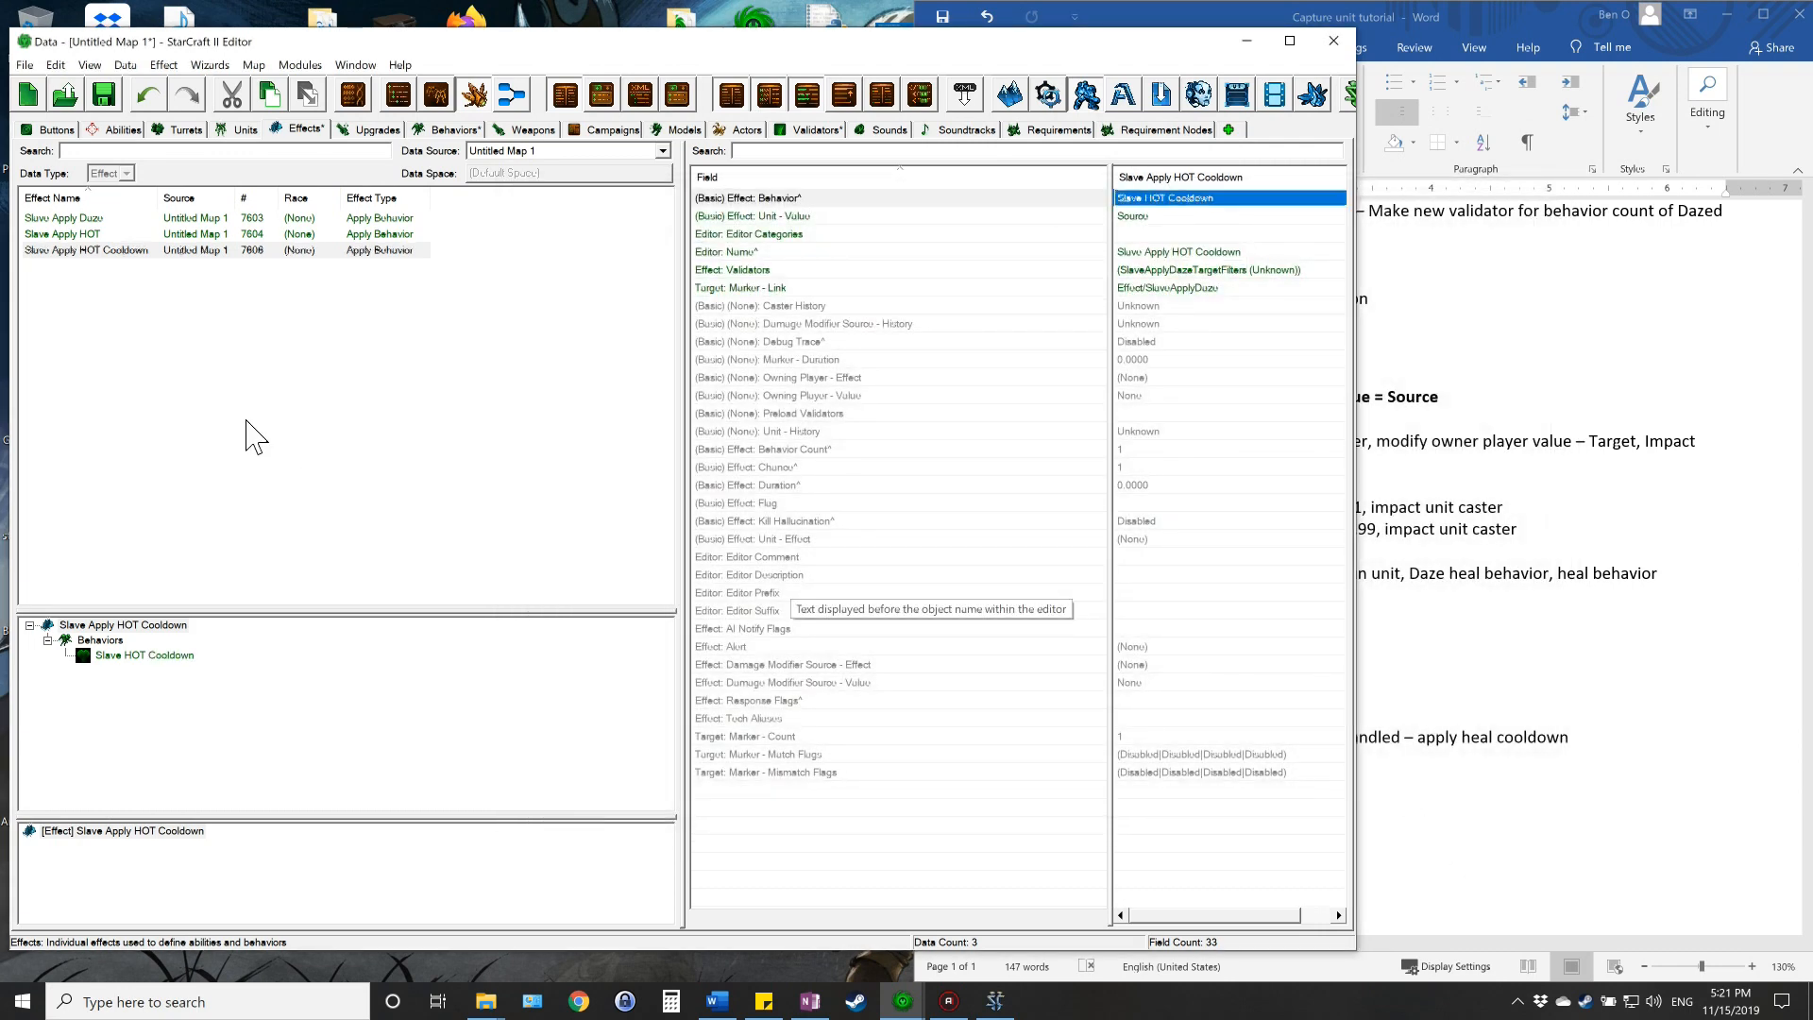
pyautogui.click(88, 219)
pyautogui.click(90, 234)
pyautogui.click(99, 251)
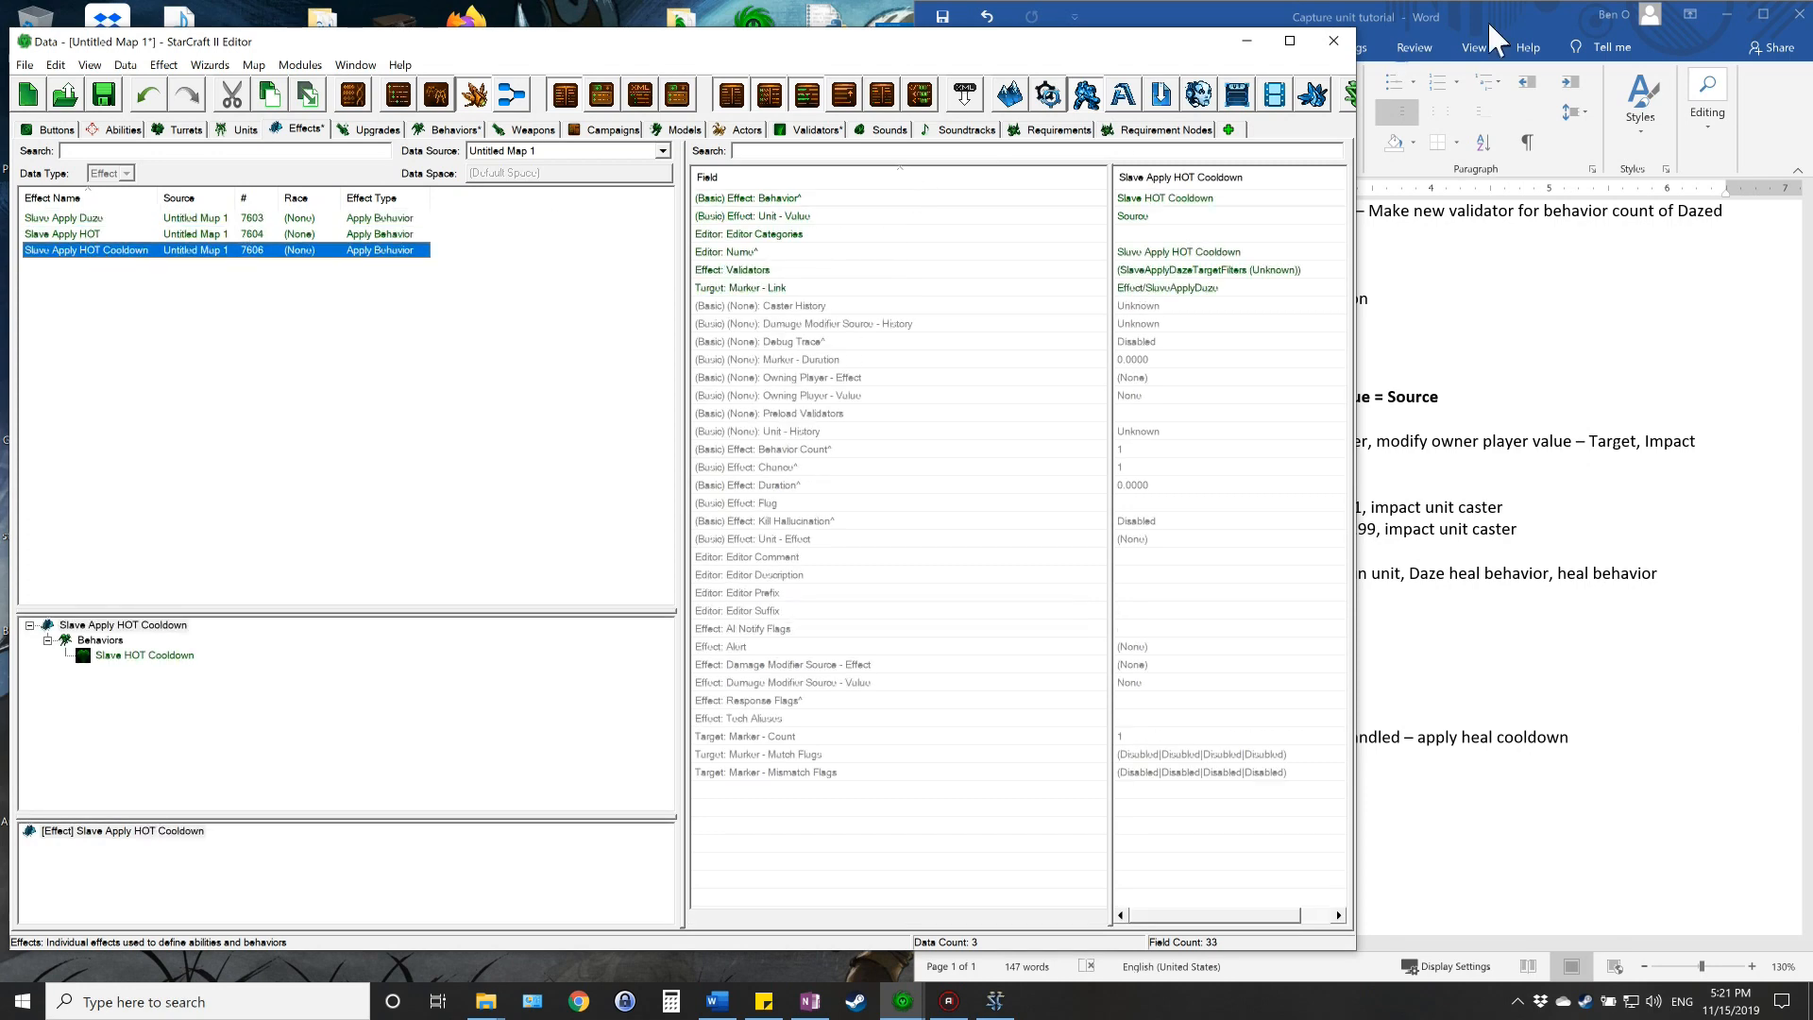
# - Check the Word notes and create a Modify Unit effect named Slave Change Owner with a suggested ID
pyautogui.click(1445, 13)
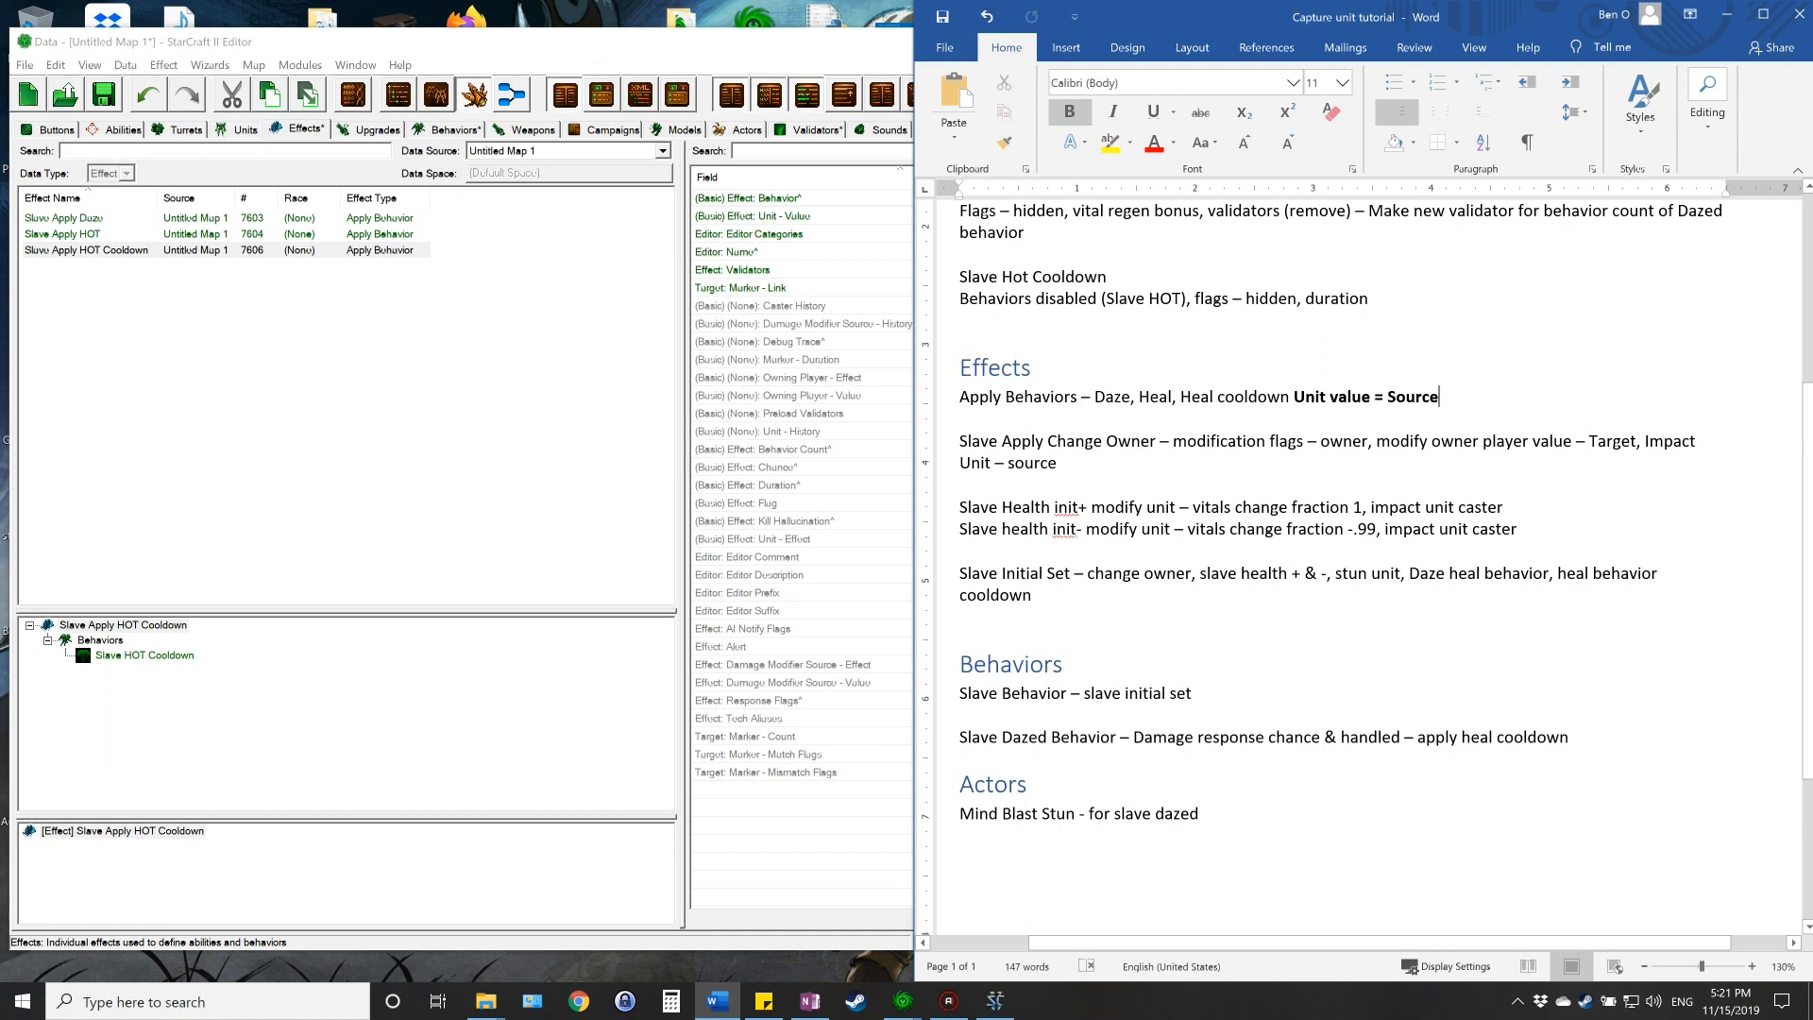
pyautogui.click(1037, 442)
pyautogui.click(75, 311)
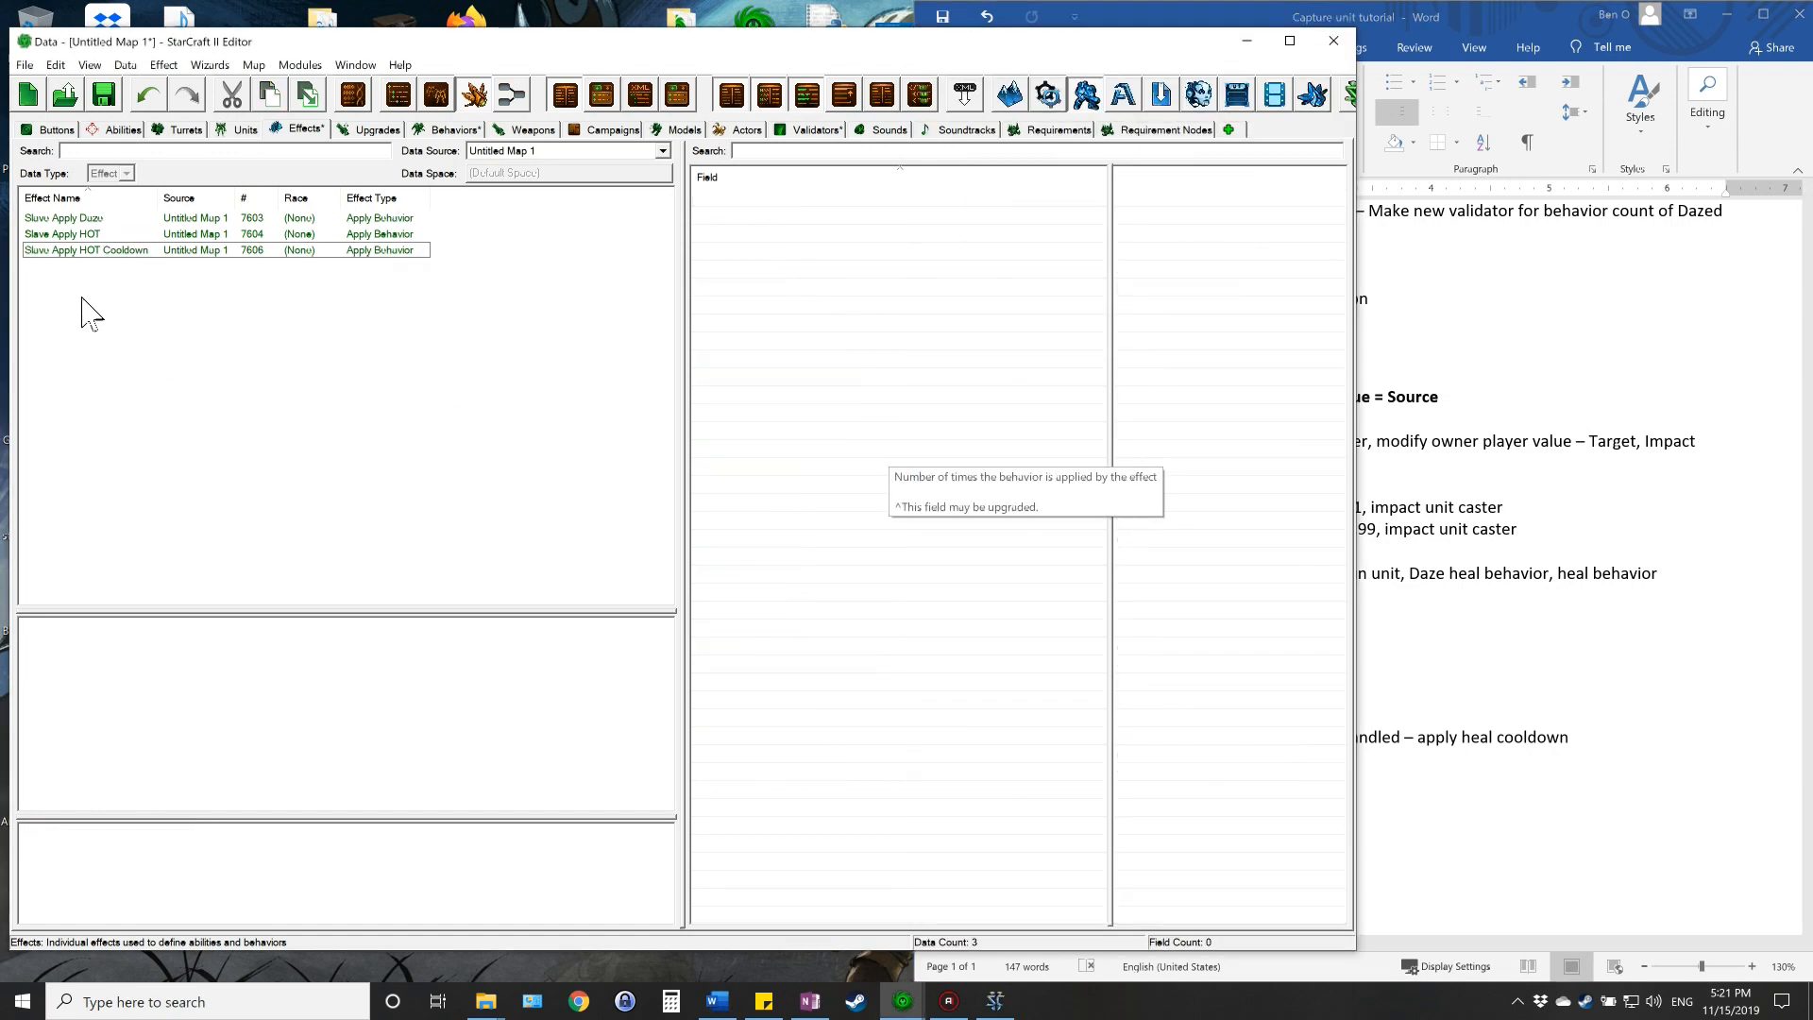
pyautogui.rightClick(90, 300)
pyautogui.click(137, 316)
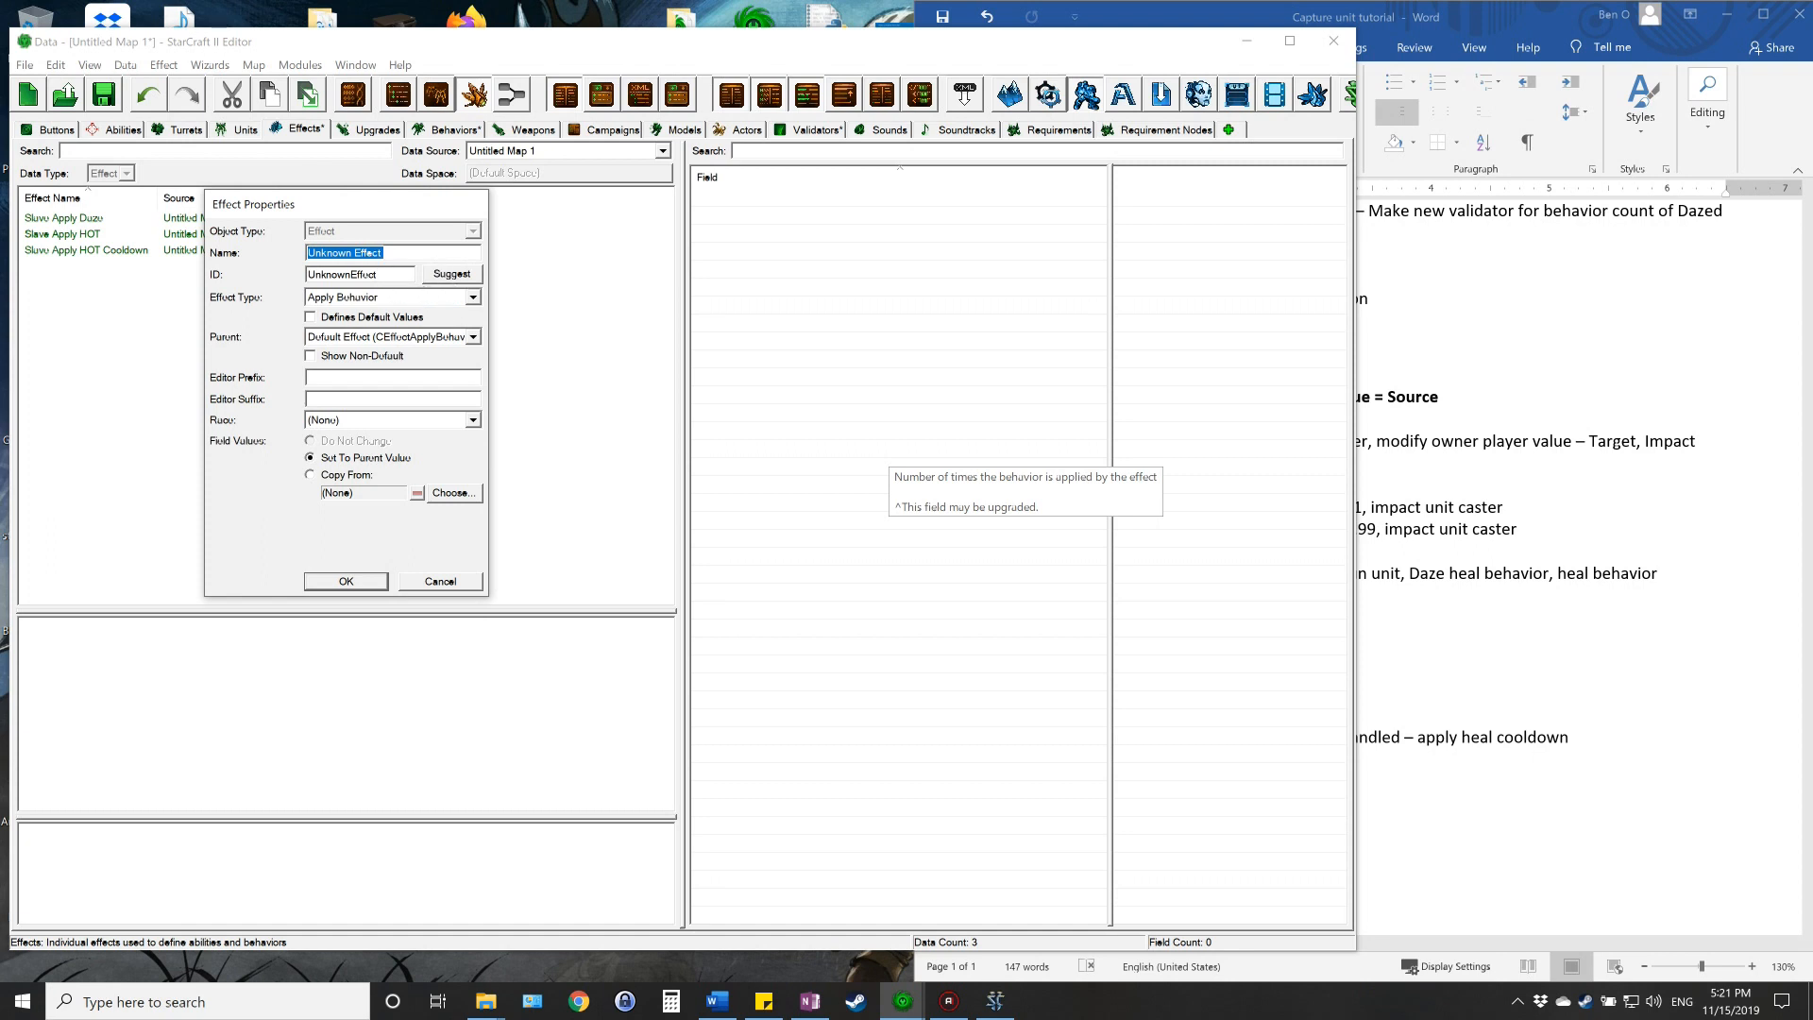
pyautogui.write('S')
pyautogui.click(451, 274)
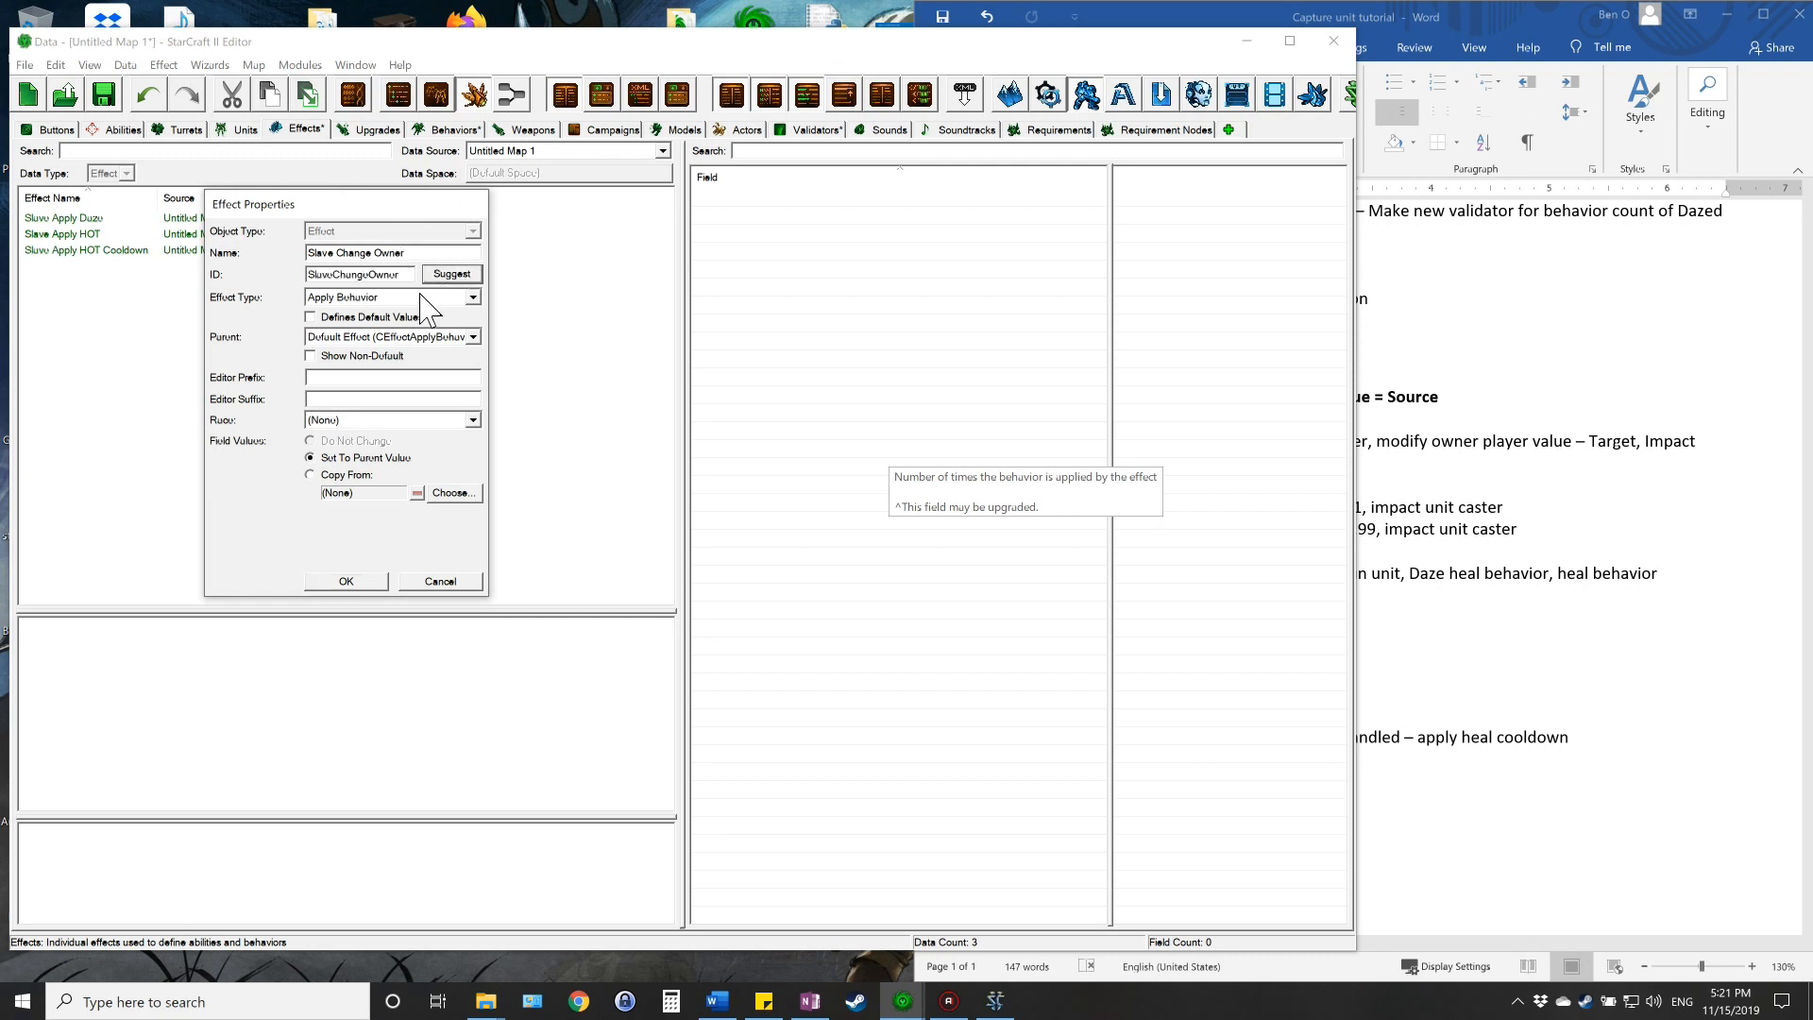
pyautogui.click(421, 295)
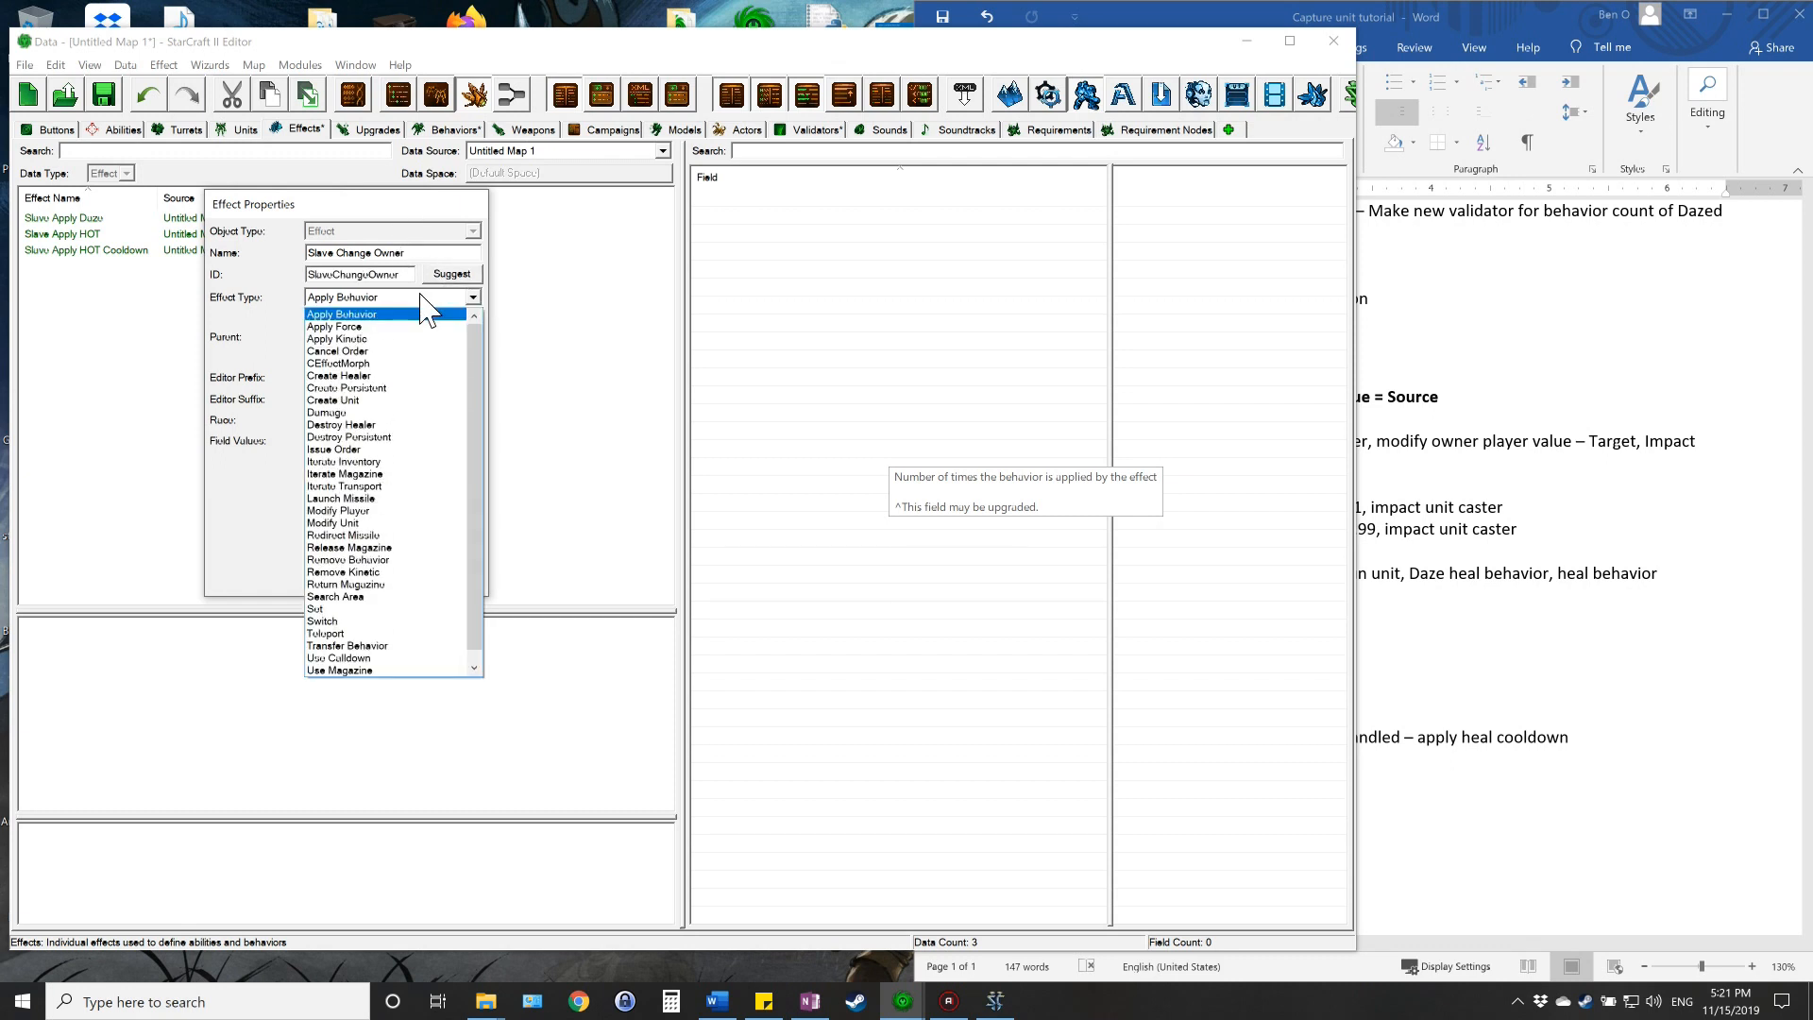
pyautogui.click(362, 522)
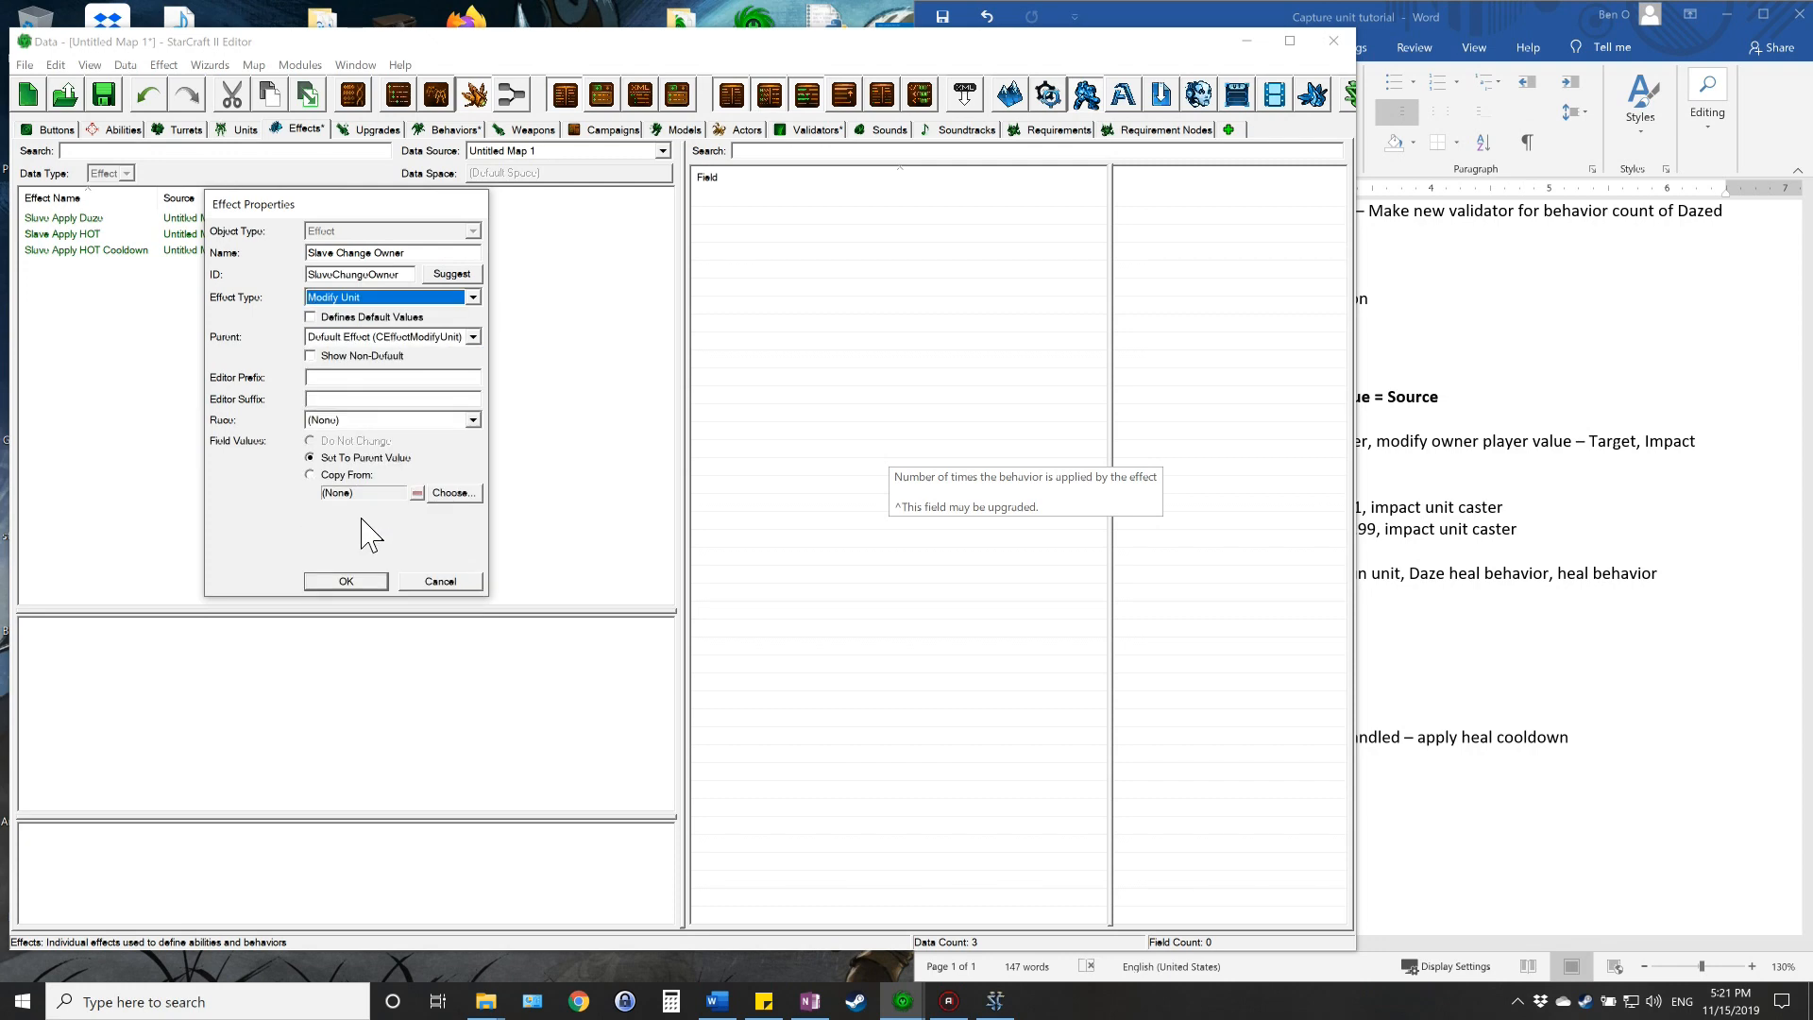
pyautogui.click(346, 582)
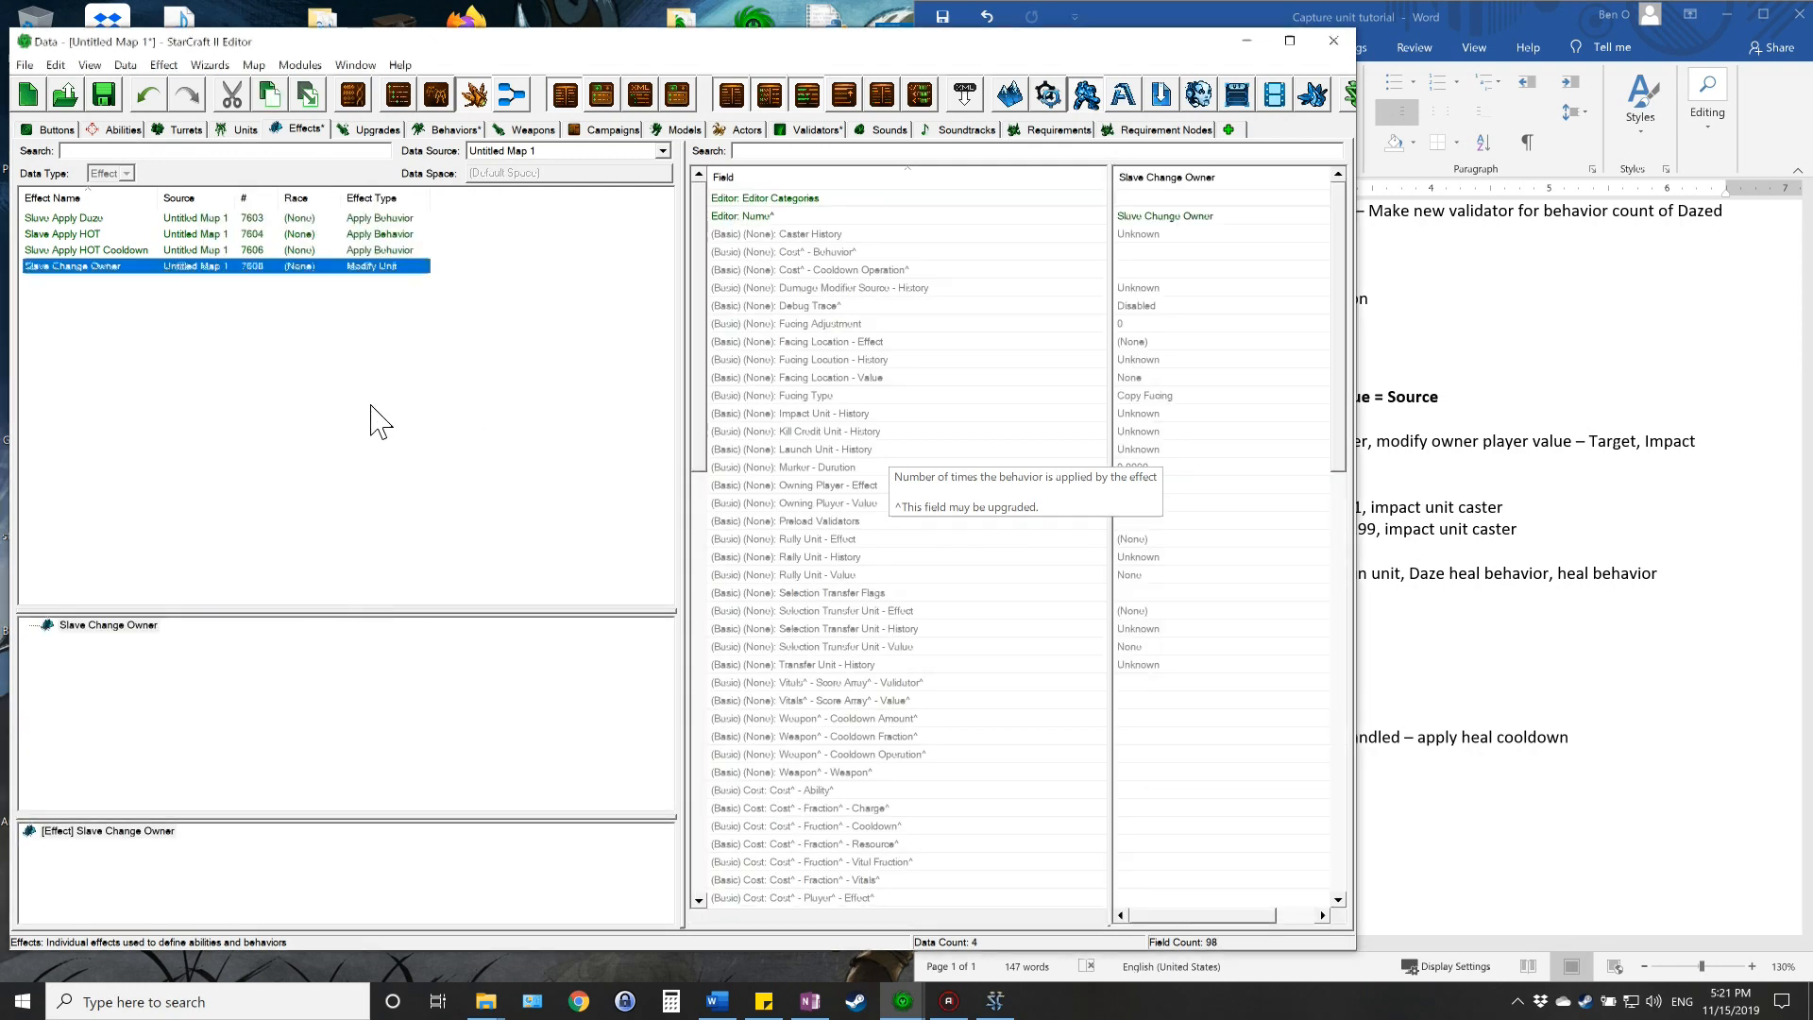
# - Check the Word notes, filter the Slave Change Owner fields by "modif", and enable Owner in Effect: Modification Flags
pyautogui.click(1476, 14)
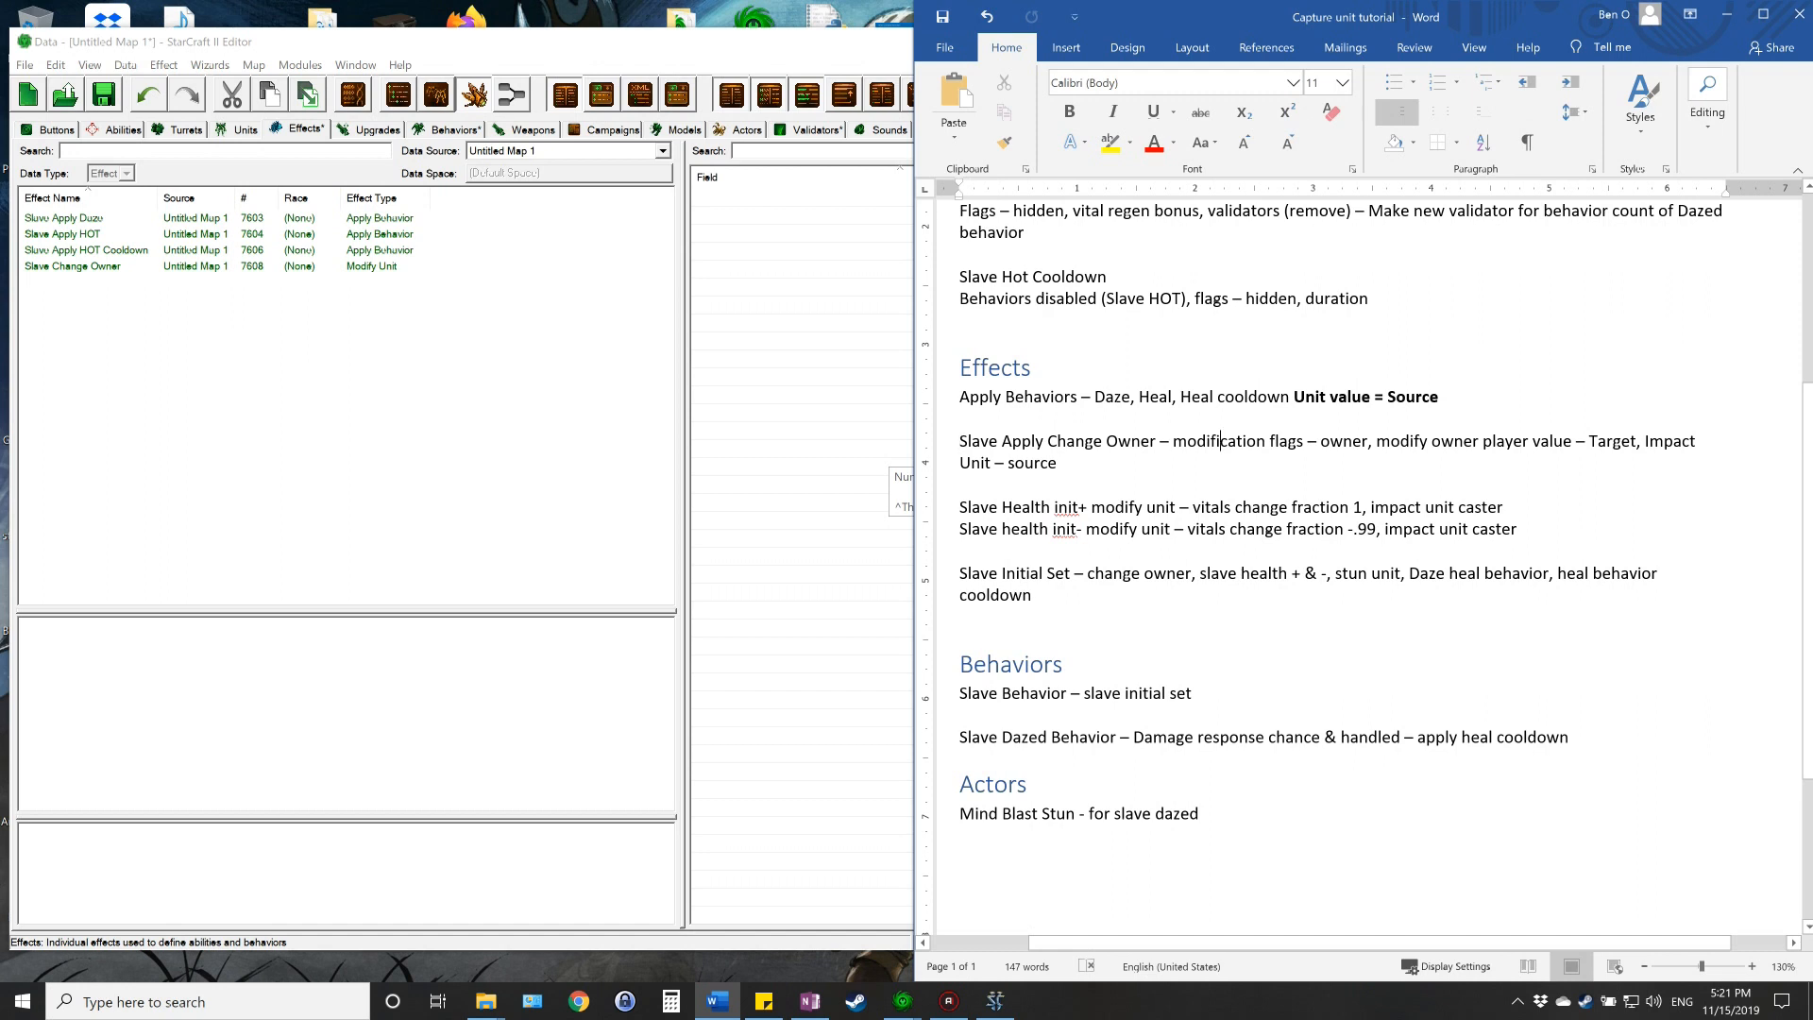
pyautogui.click(870, 223)
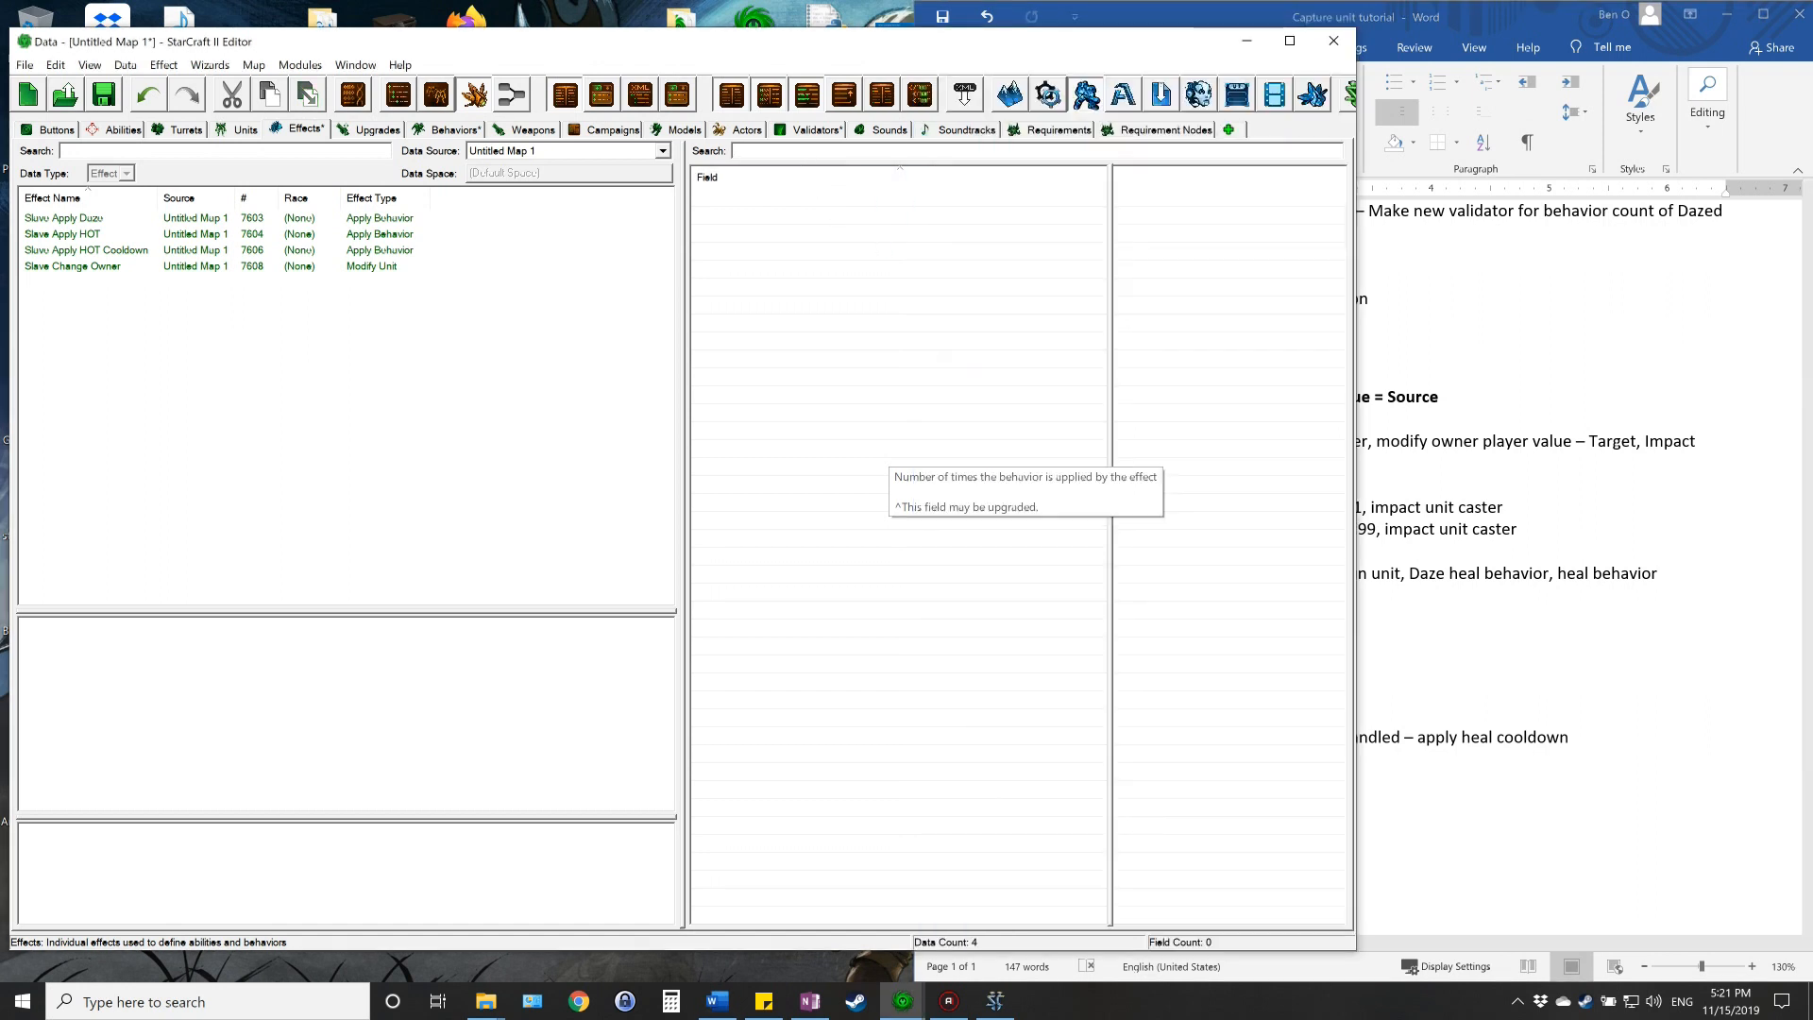
pyautogui.click(113, 267)
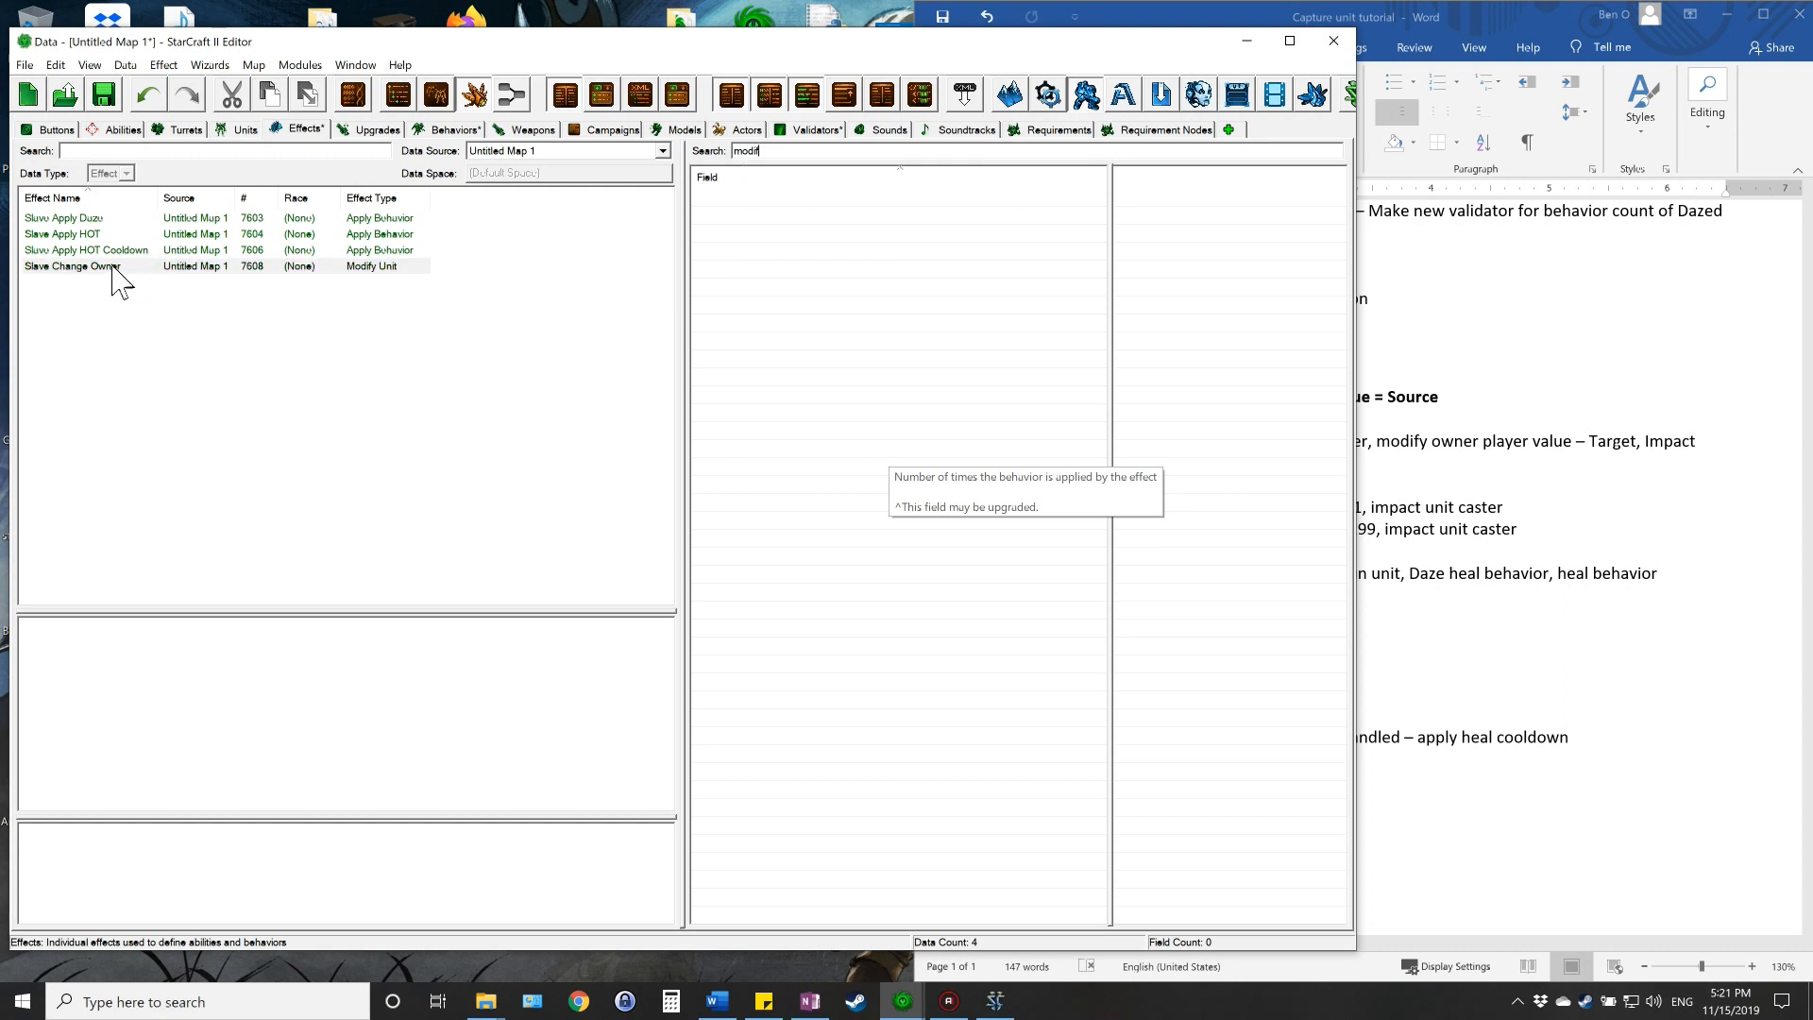
pyautogui.doubleClick(1129, 216)
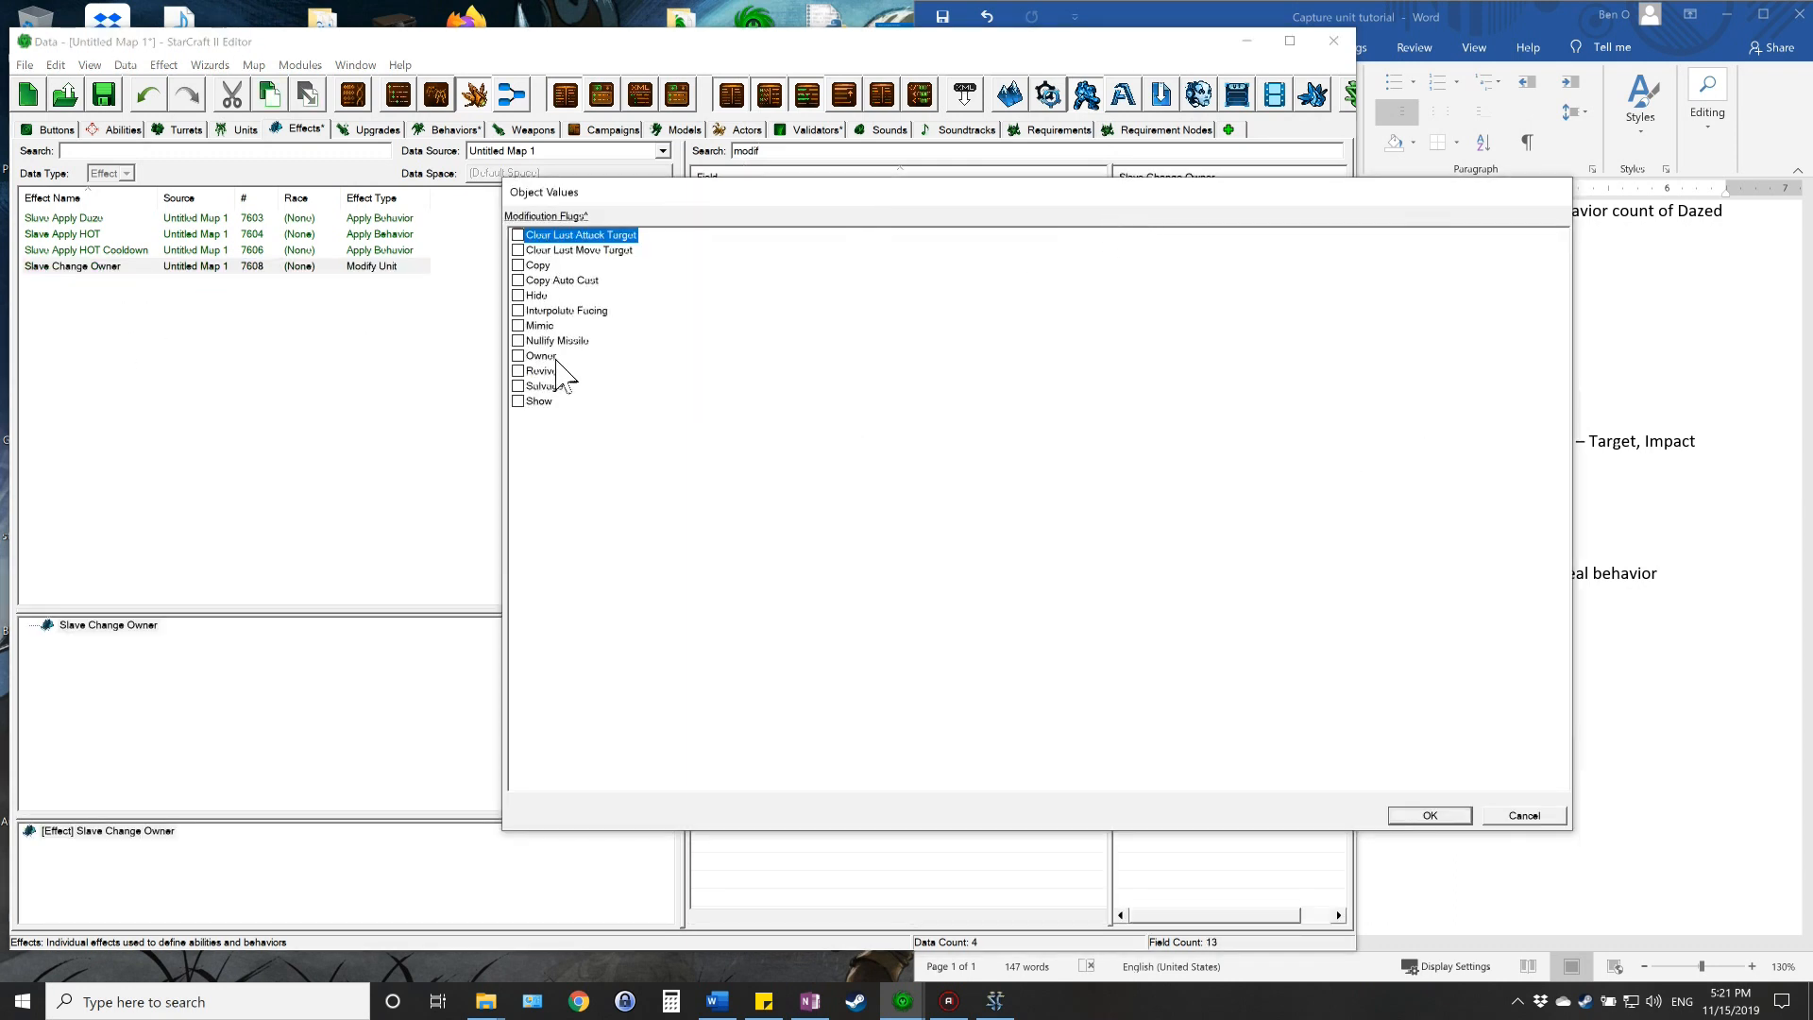
pyautogui.click(519, 356)
pyautogui.click(1430, 816)
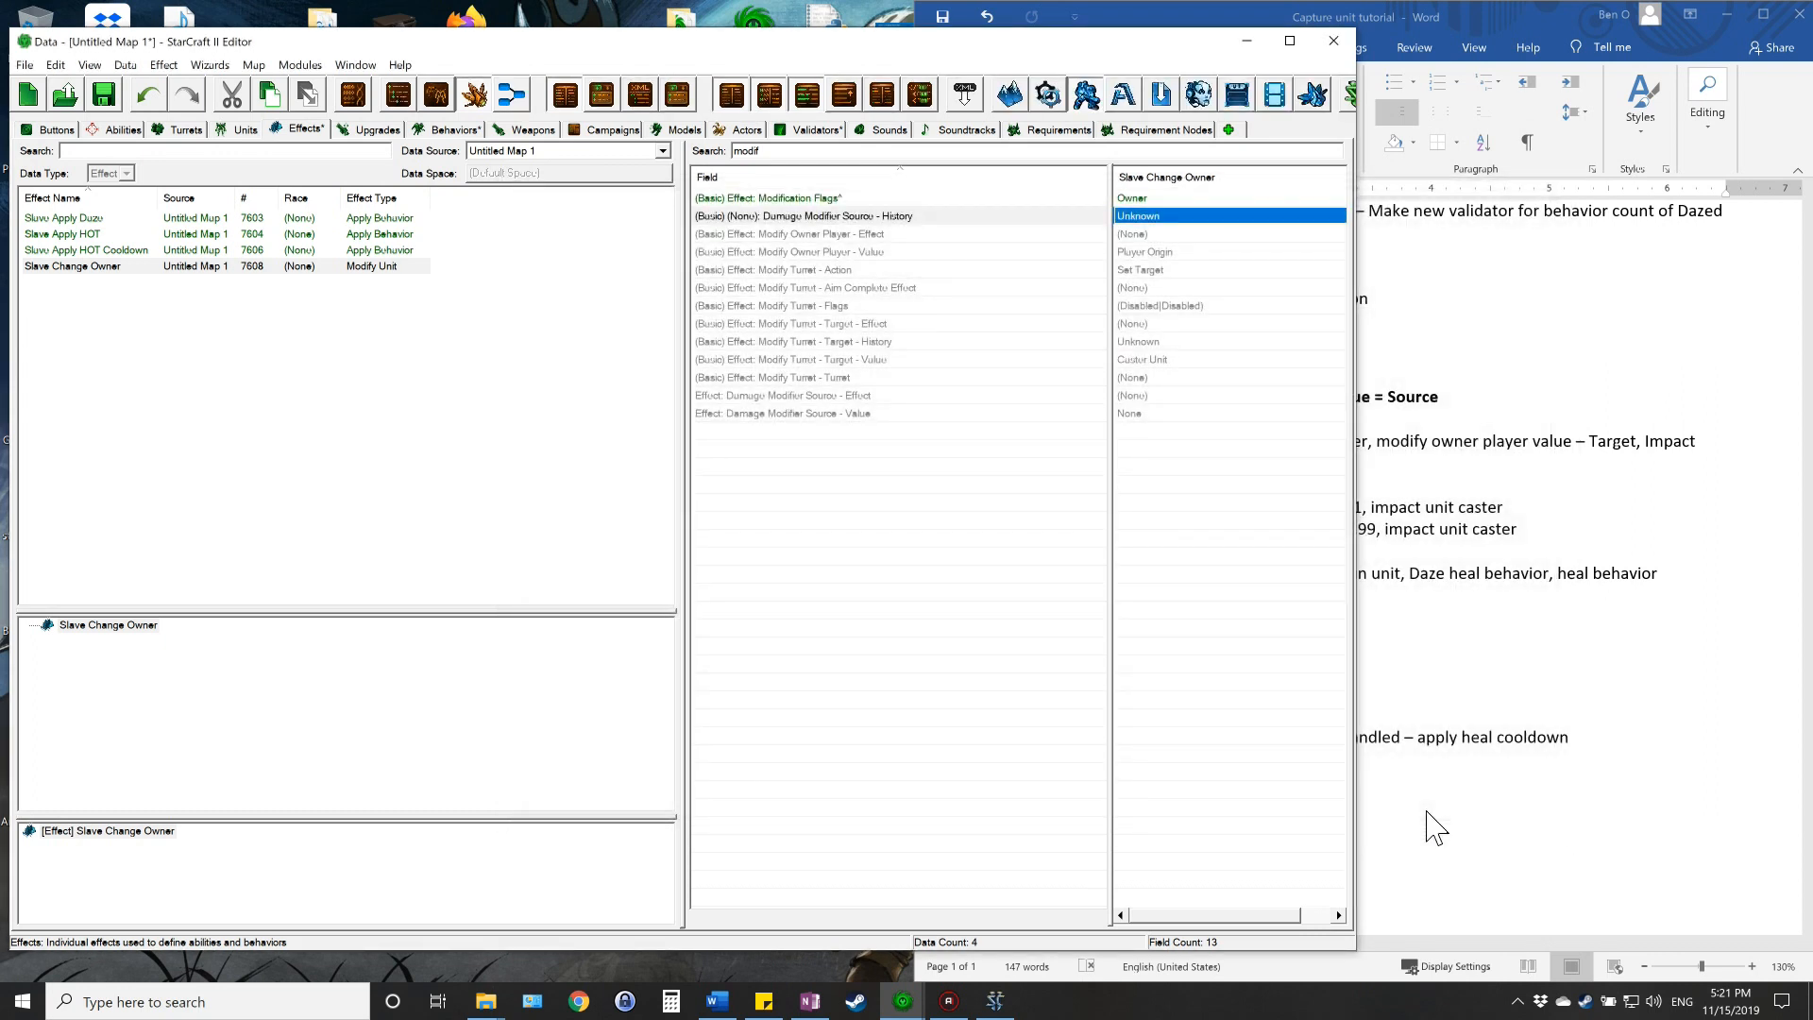
# - Check the Word notes and filter the Slave Change Owner fields by "owner" to find Effect: Modify Owner Player - Value
pyautogui.click(1492, 17)
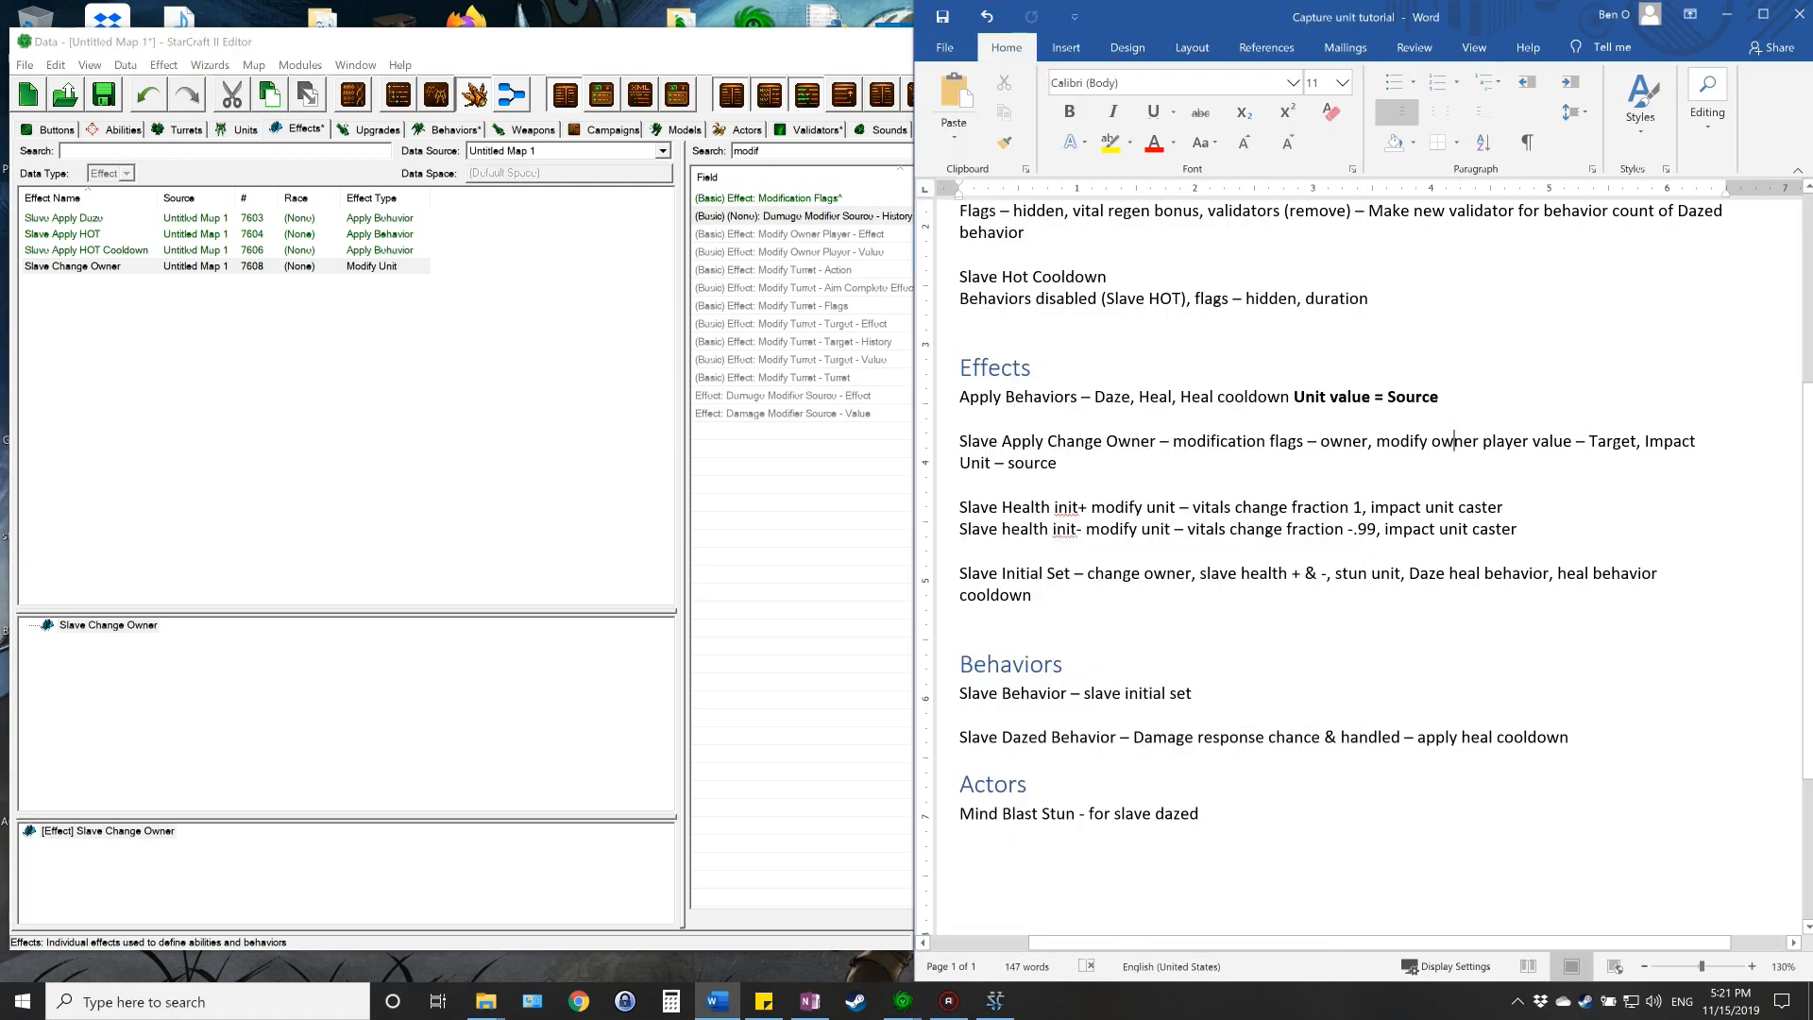
pyautogui.click(675, 144)
pyautogui.write('owner')
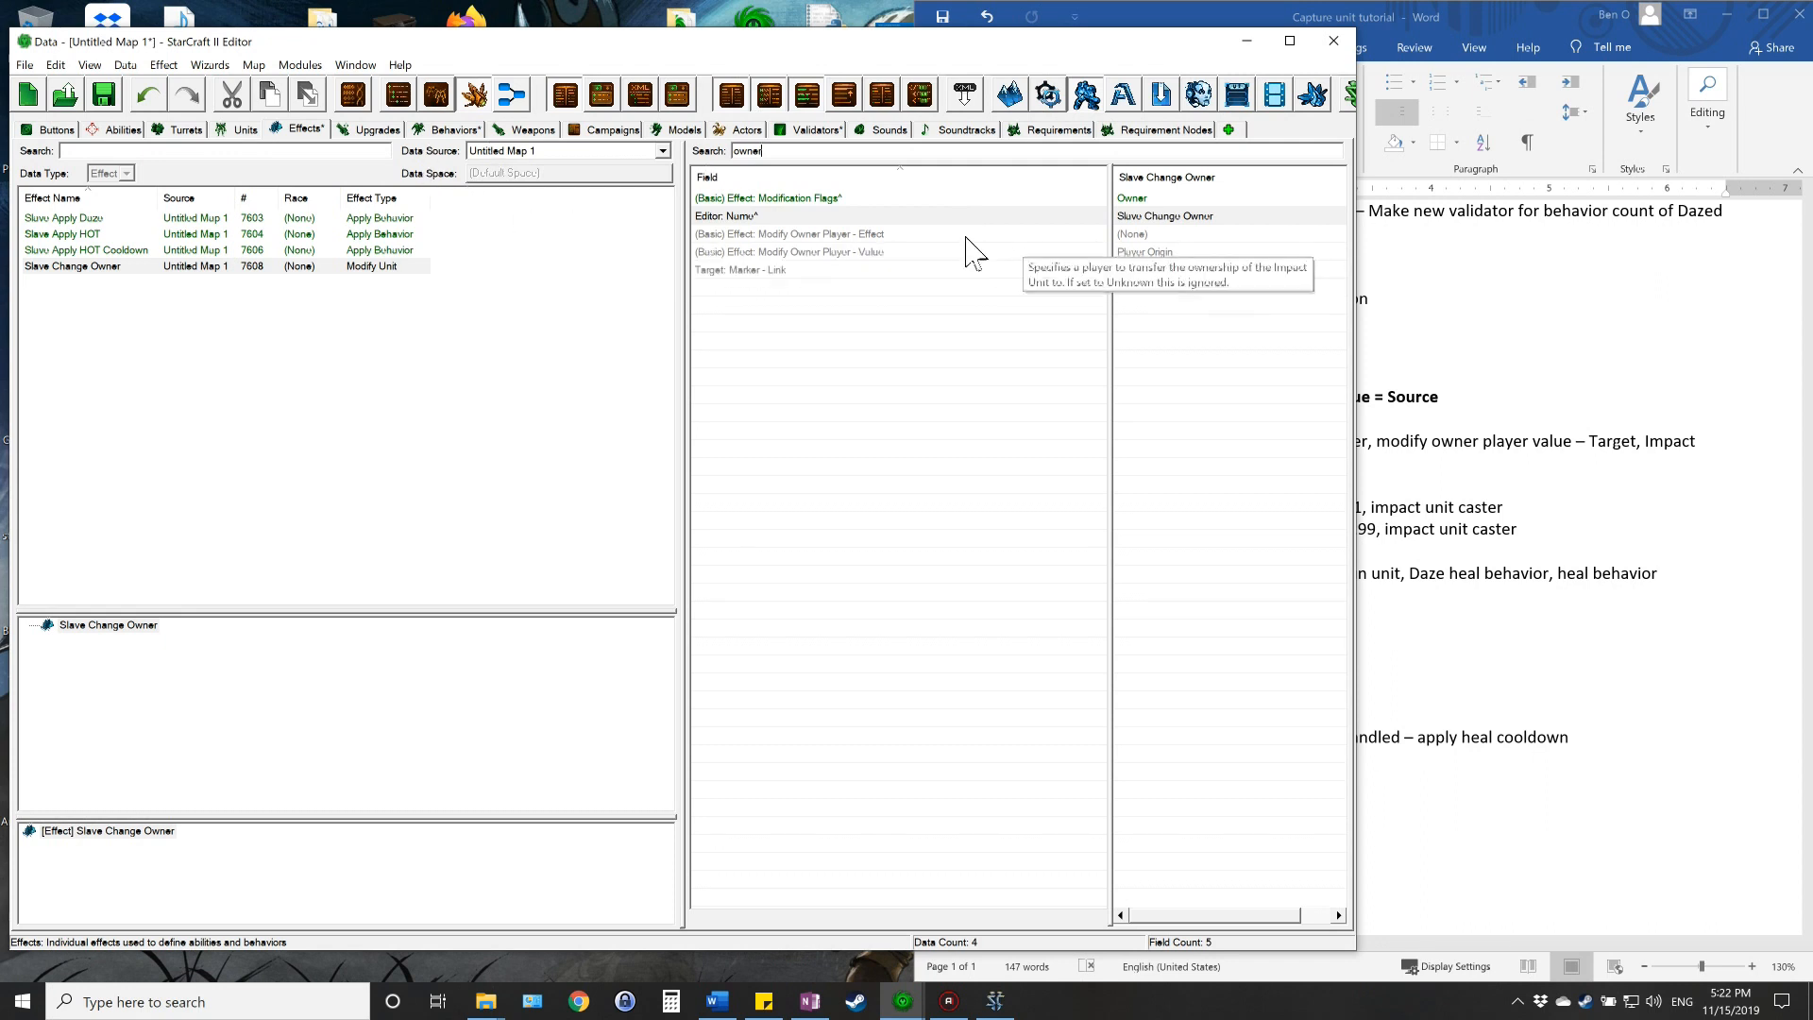
pyautogui.click(835, 253)
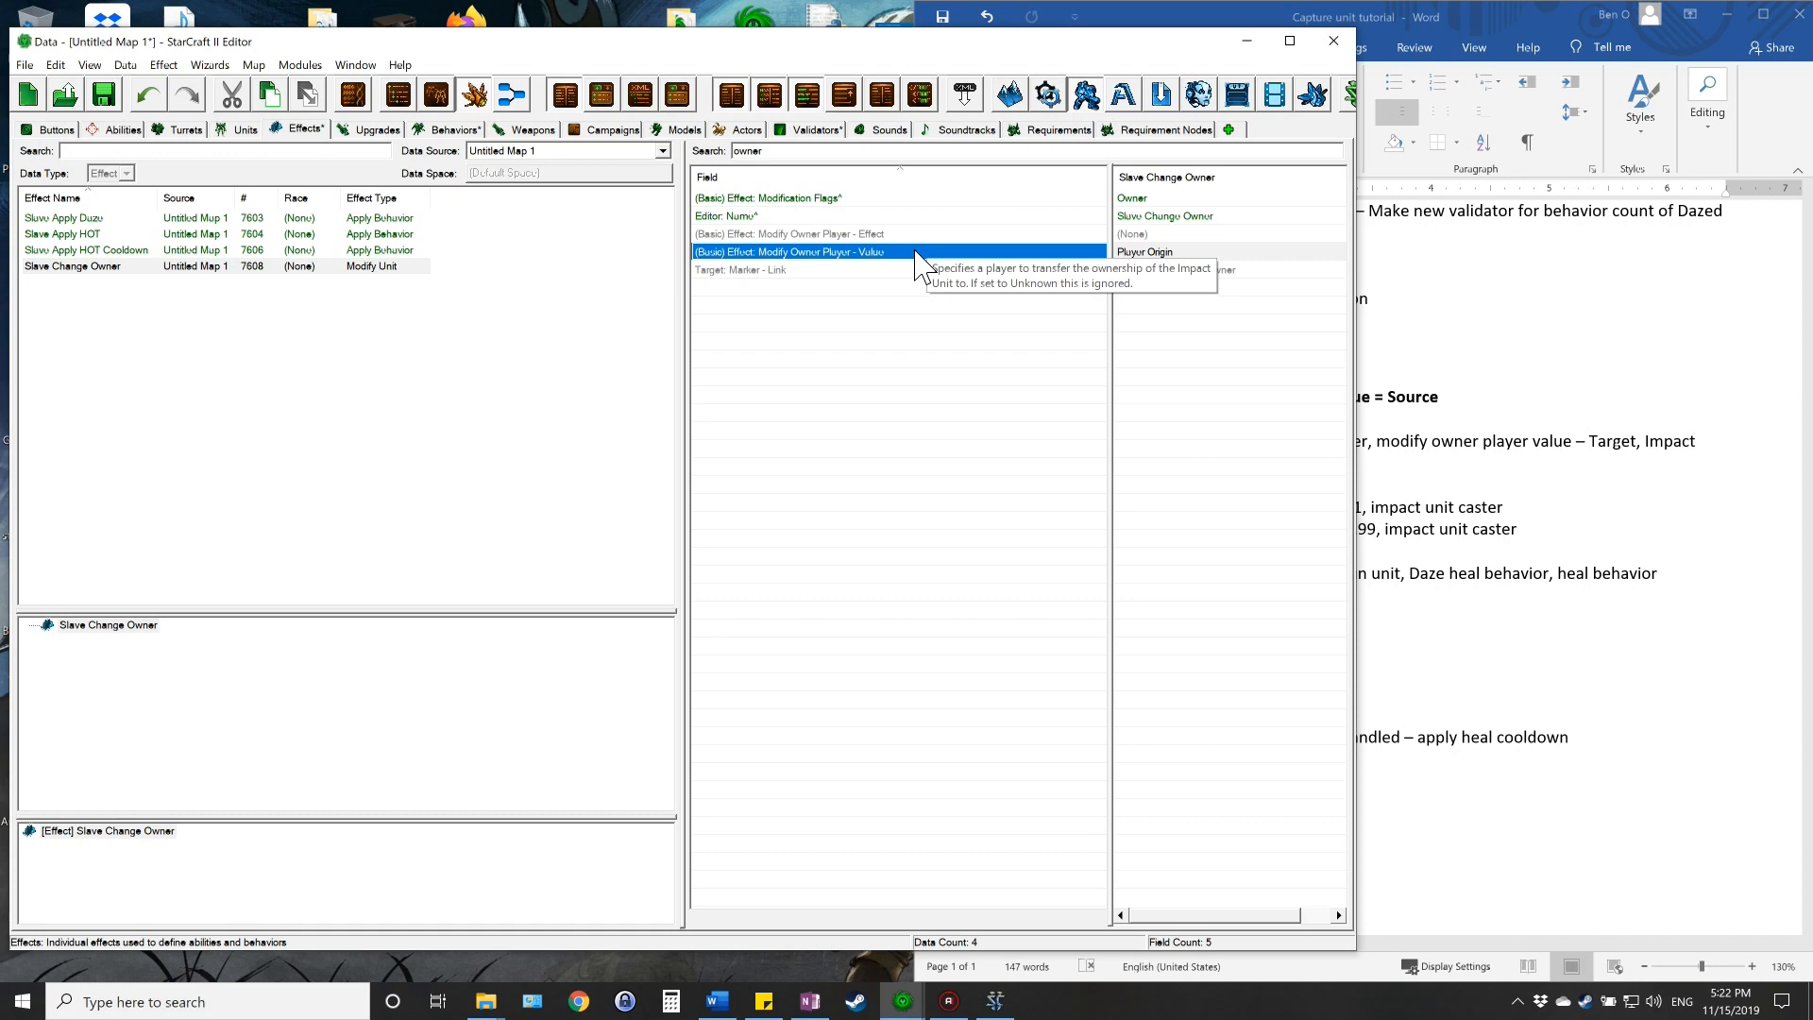
# - Recheck the Word notes and set Effect: Modify Owner Player - Value of Slave Change Owner to Source
pyautogui.click(1437, 8)
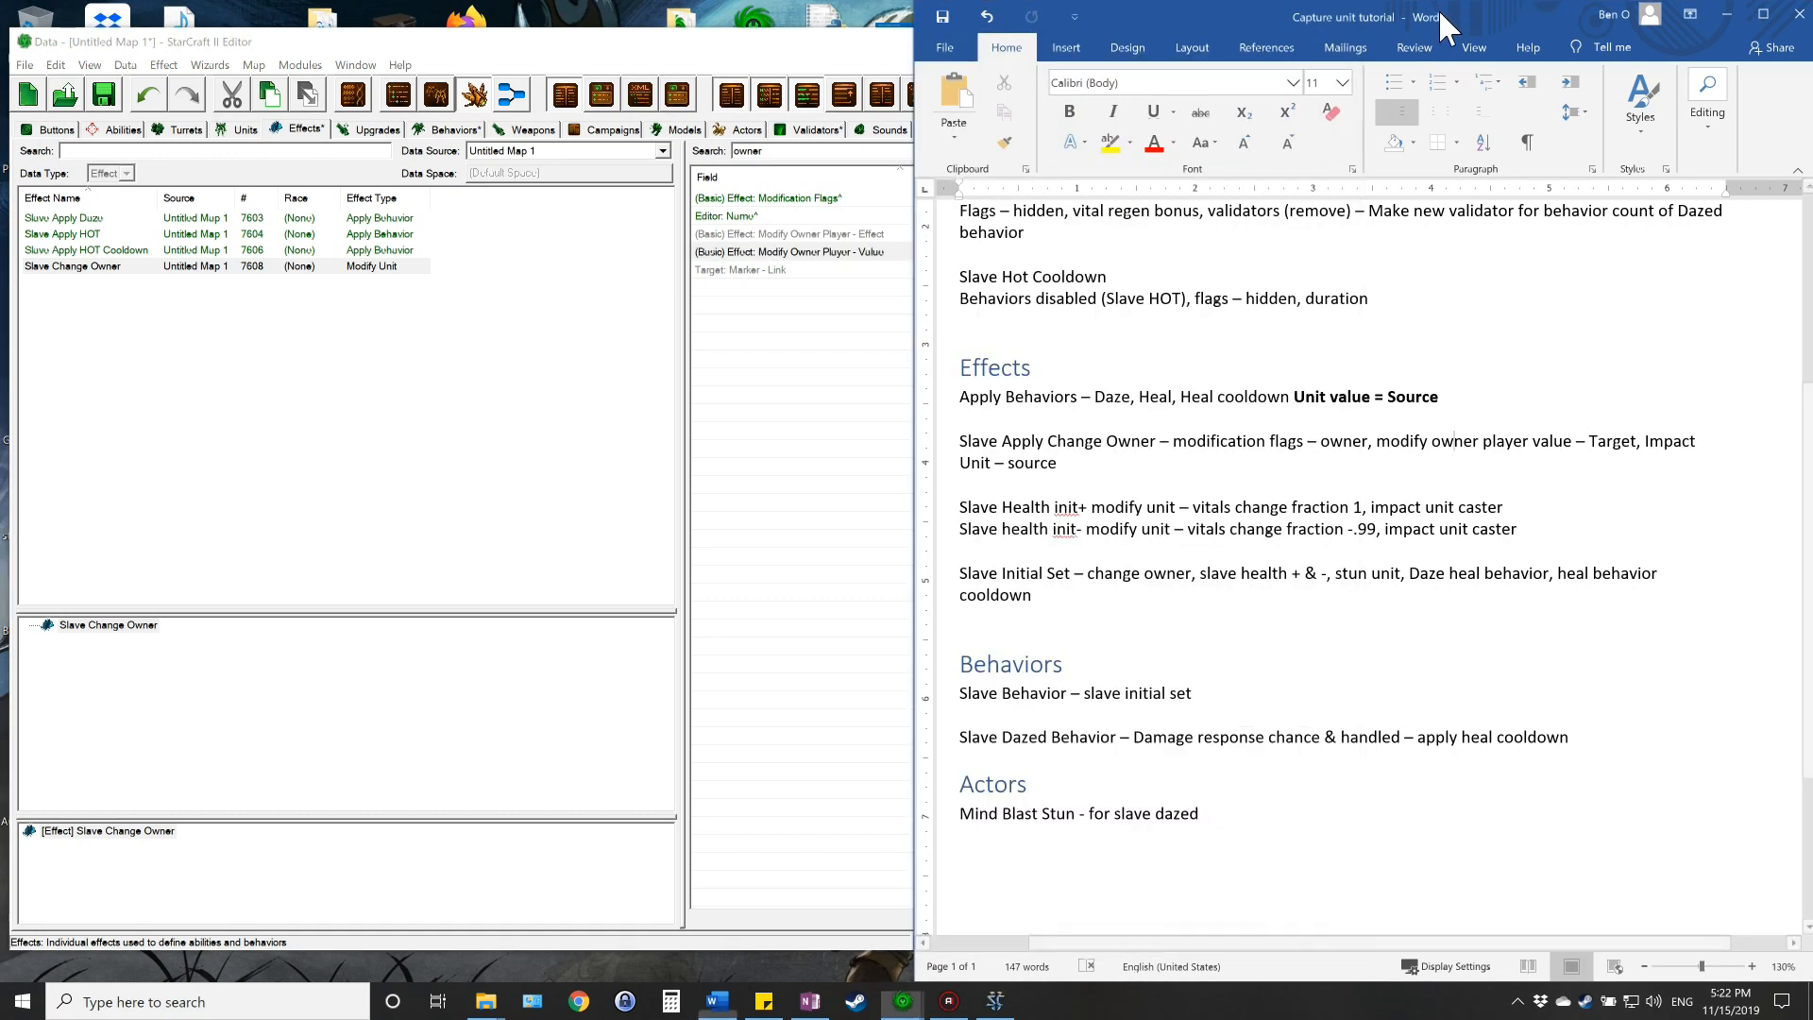
pyautogui.click(802, 253)
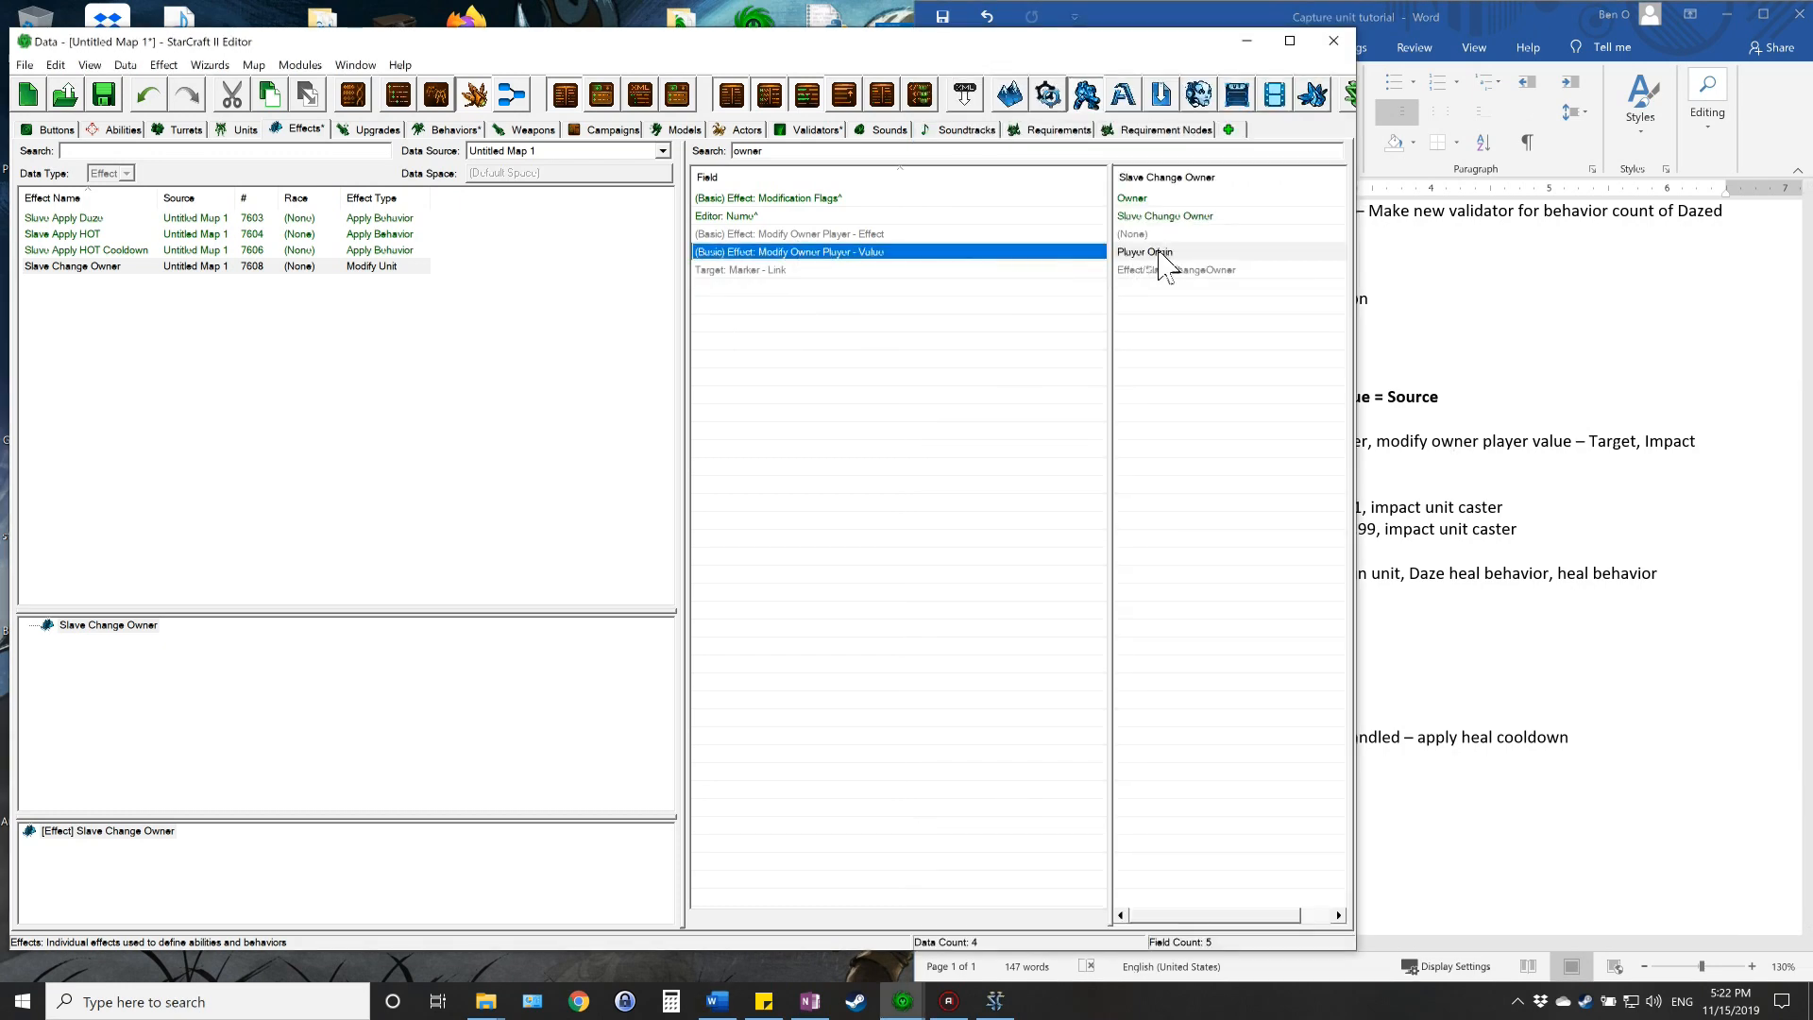
pyautogui.doubleClick(1162, 252)
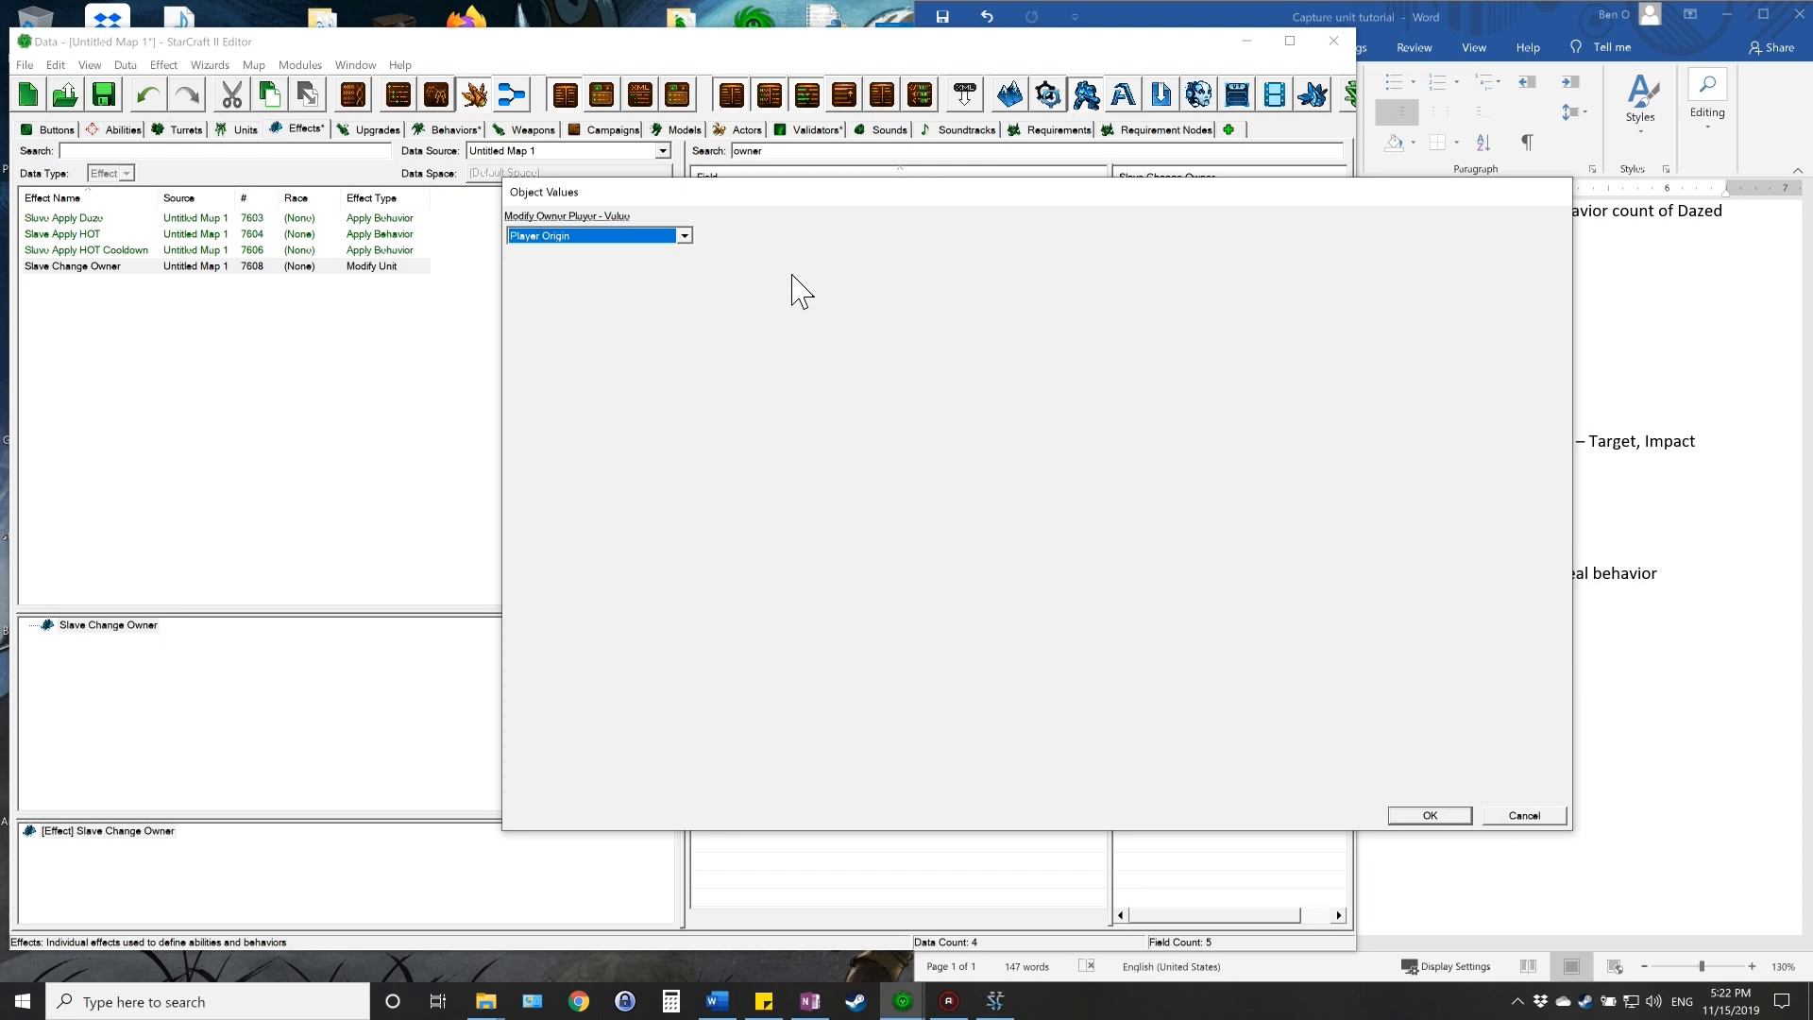
pyautogui.click(649, 238)
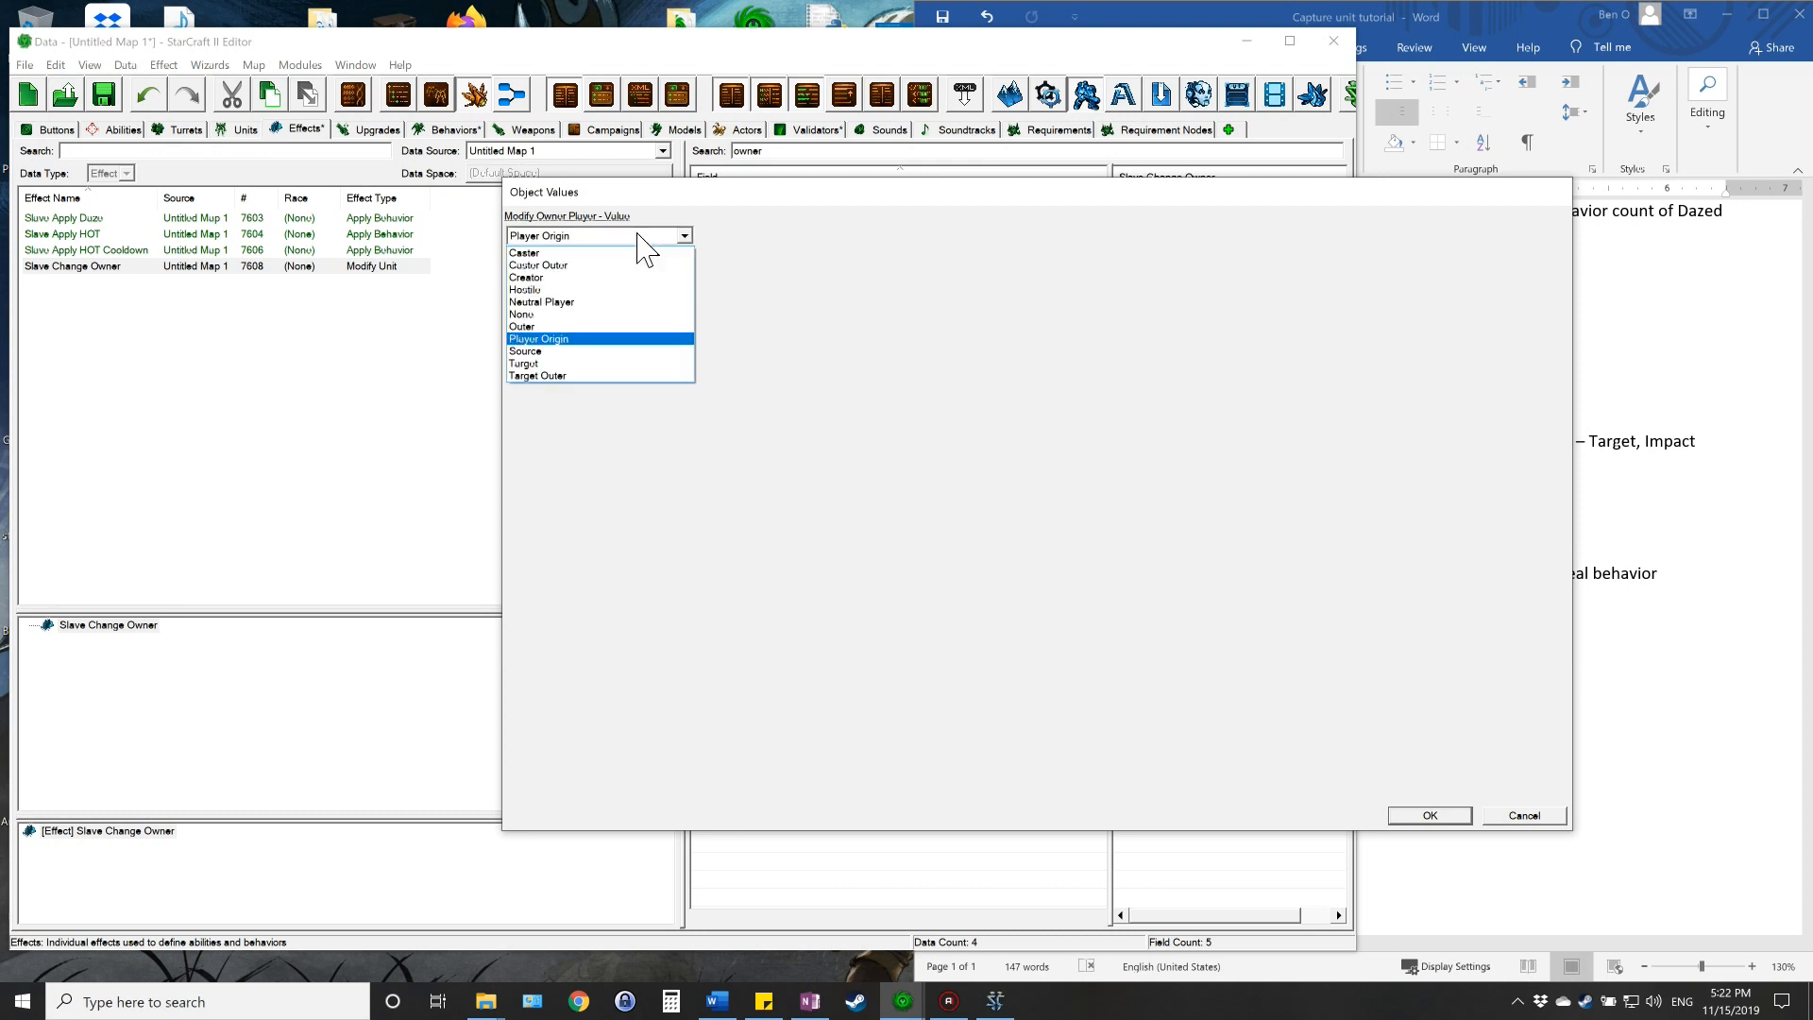
pyautogui.click(560, 352)
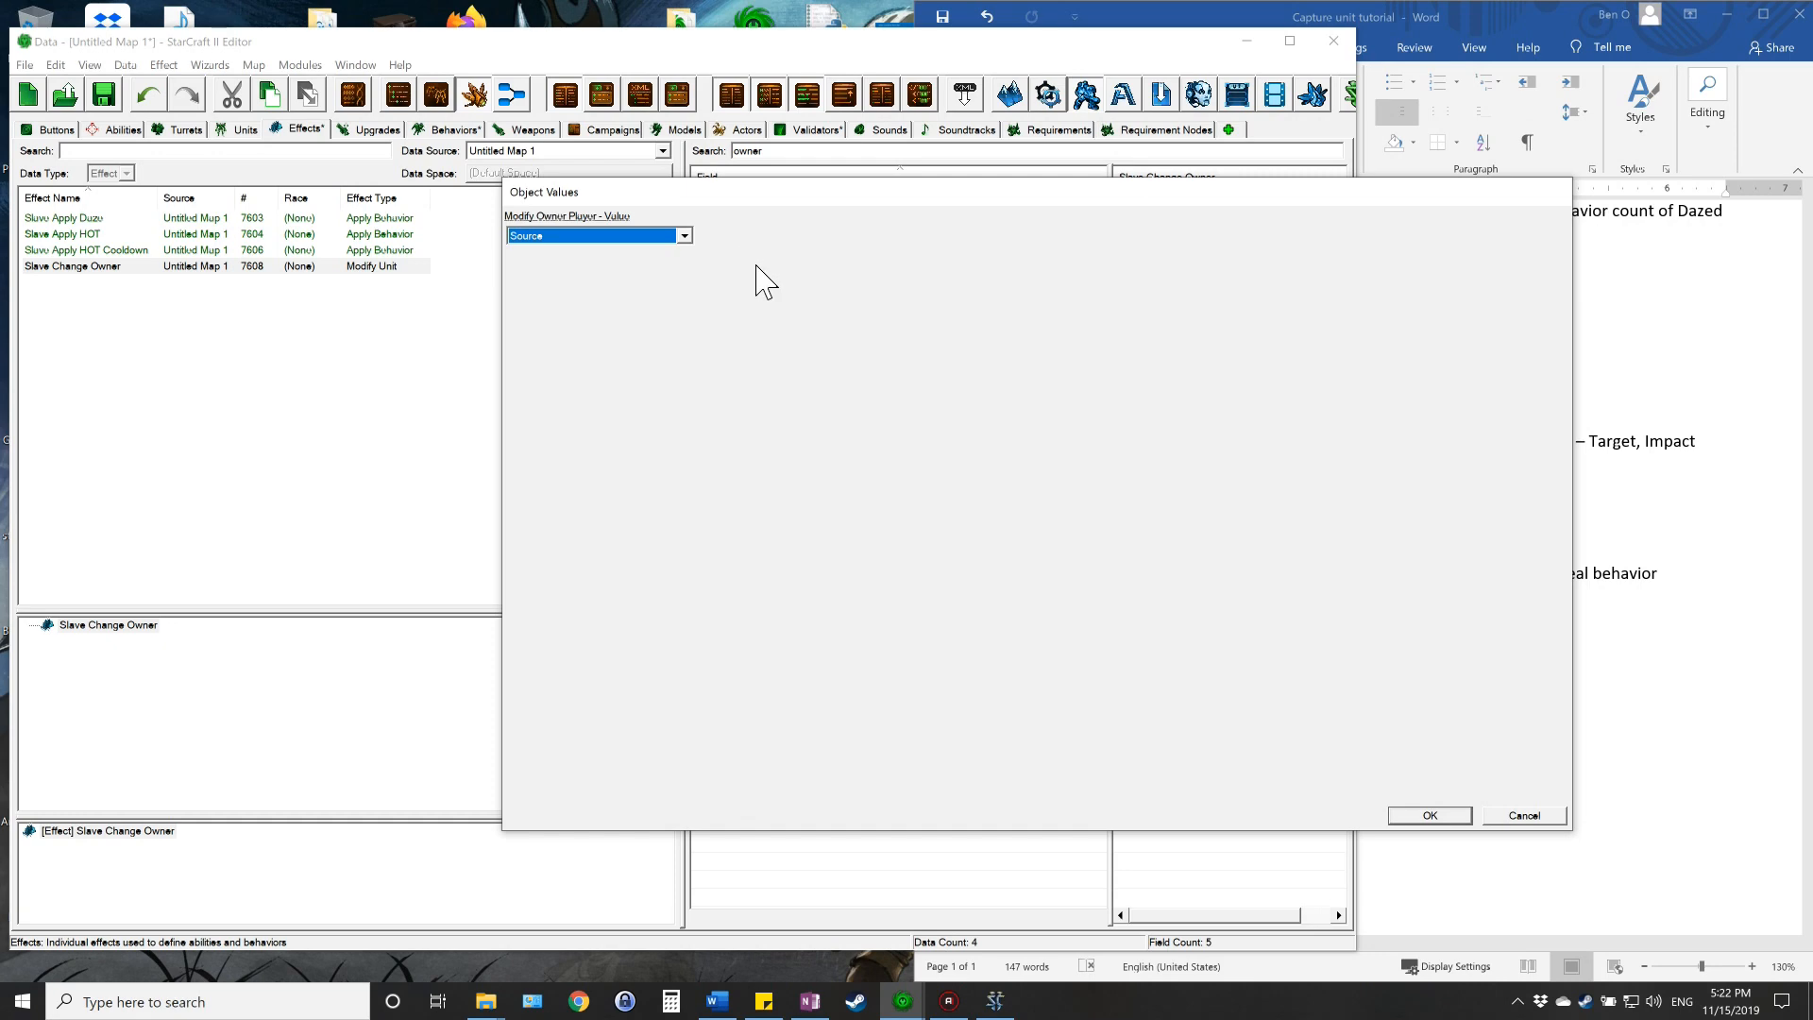
pyautogui.click(1445, 815)
# - Compare with the Word notes and set Effect: Modify Owner Player - Value of Slave Change Owner to Target
pyautogui.click(1455, 441)
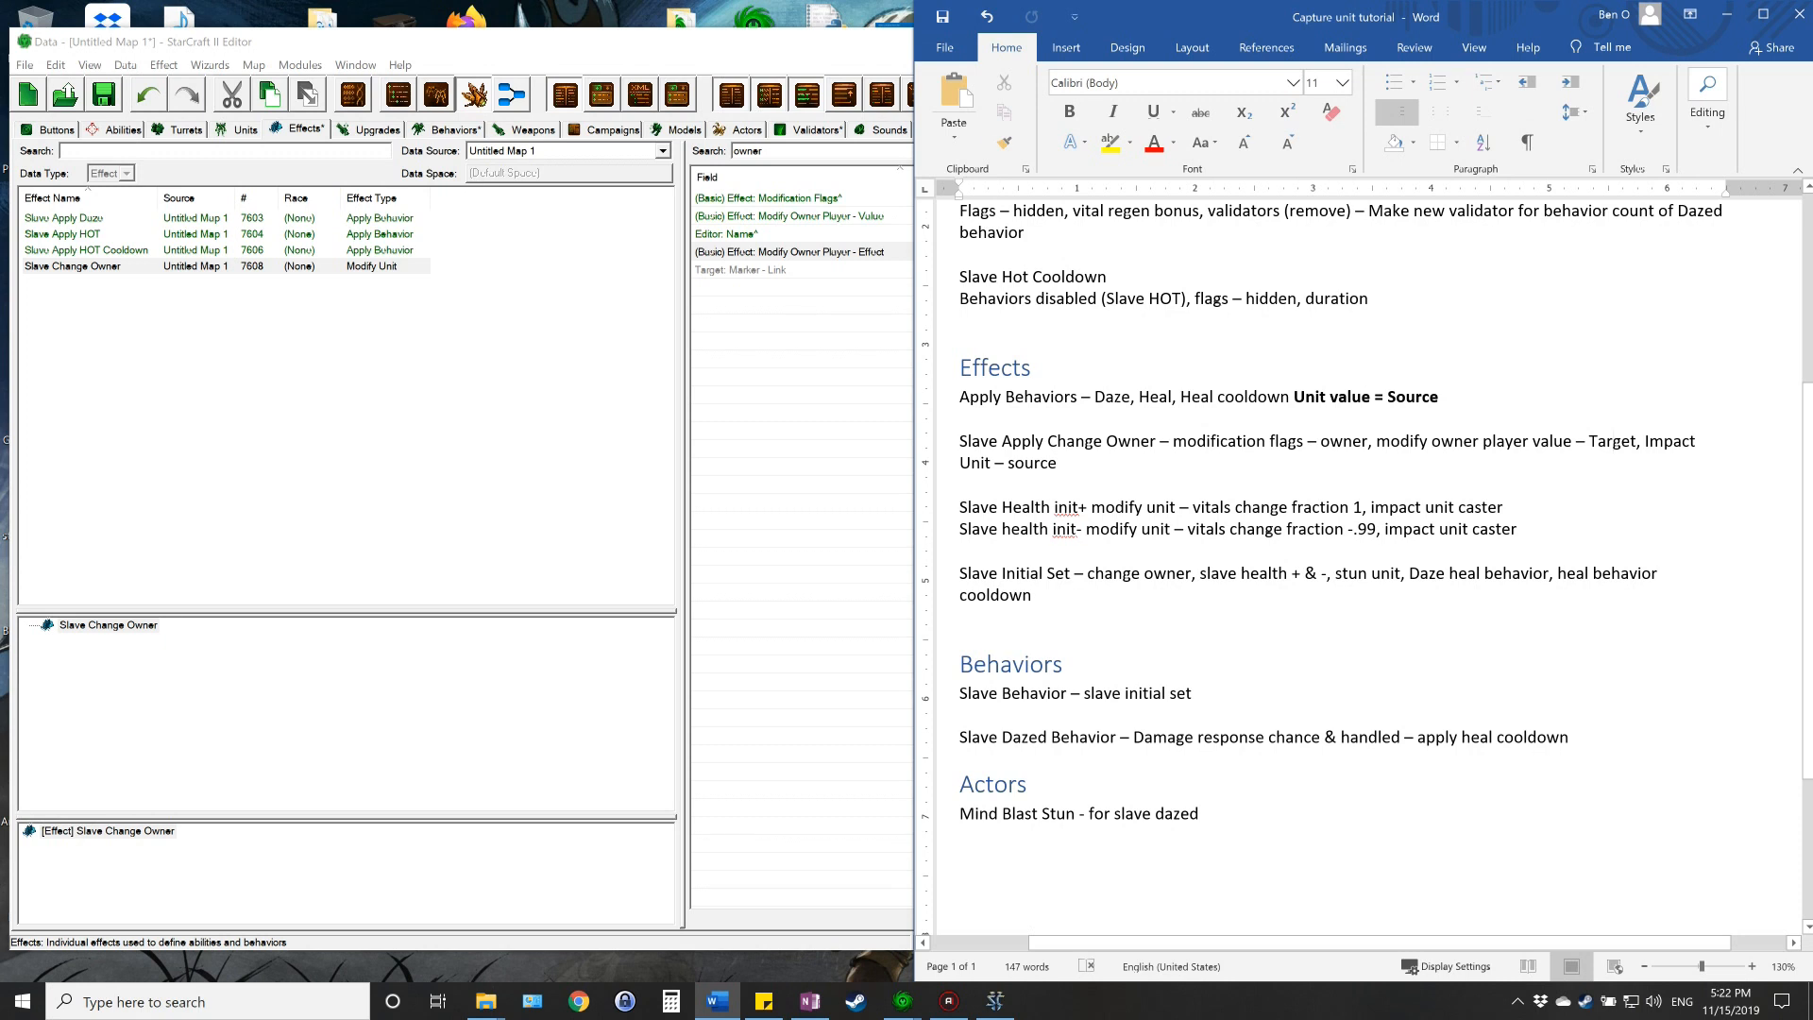
pyautogui.click(789, 252)
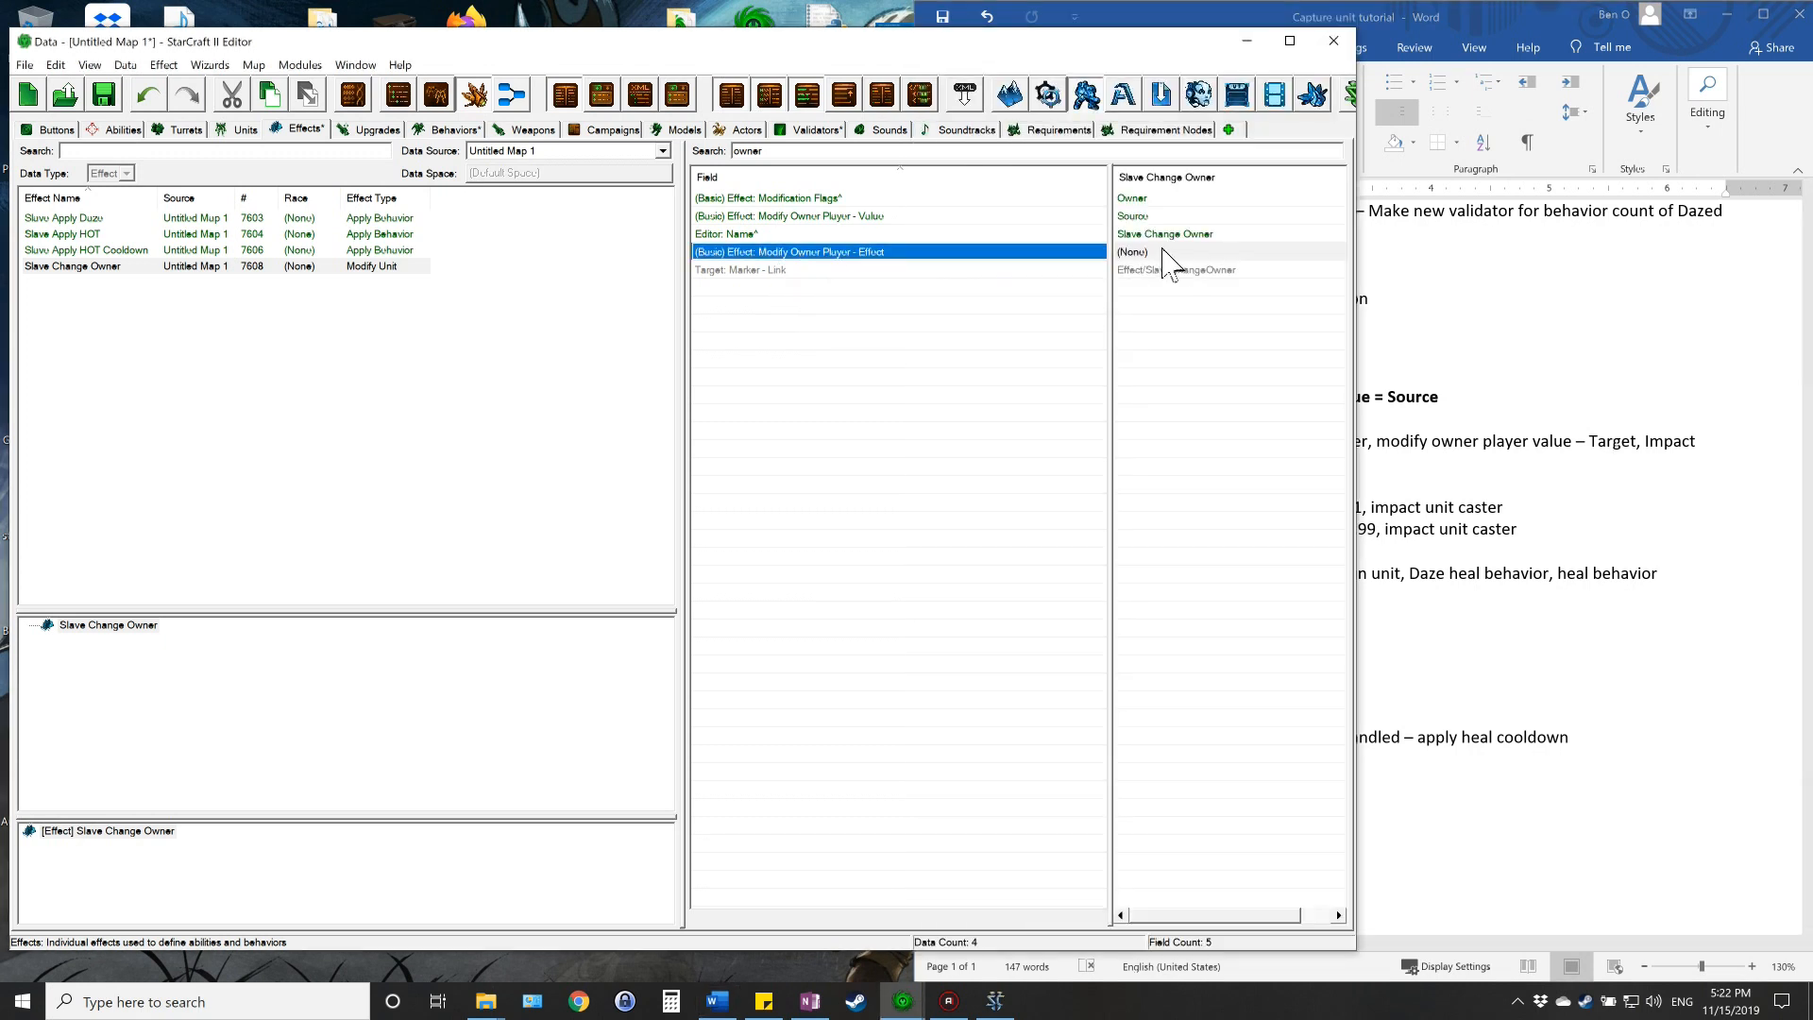
pyautogui.doubleClick(1163, 217)
pyautogui.click(604, 236)
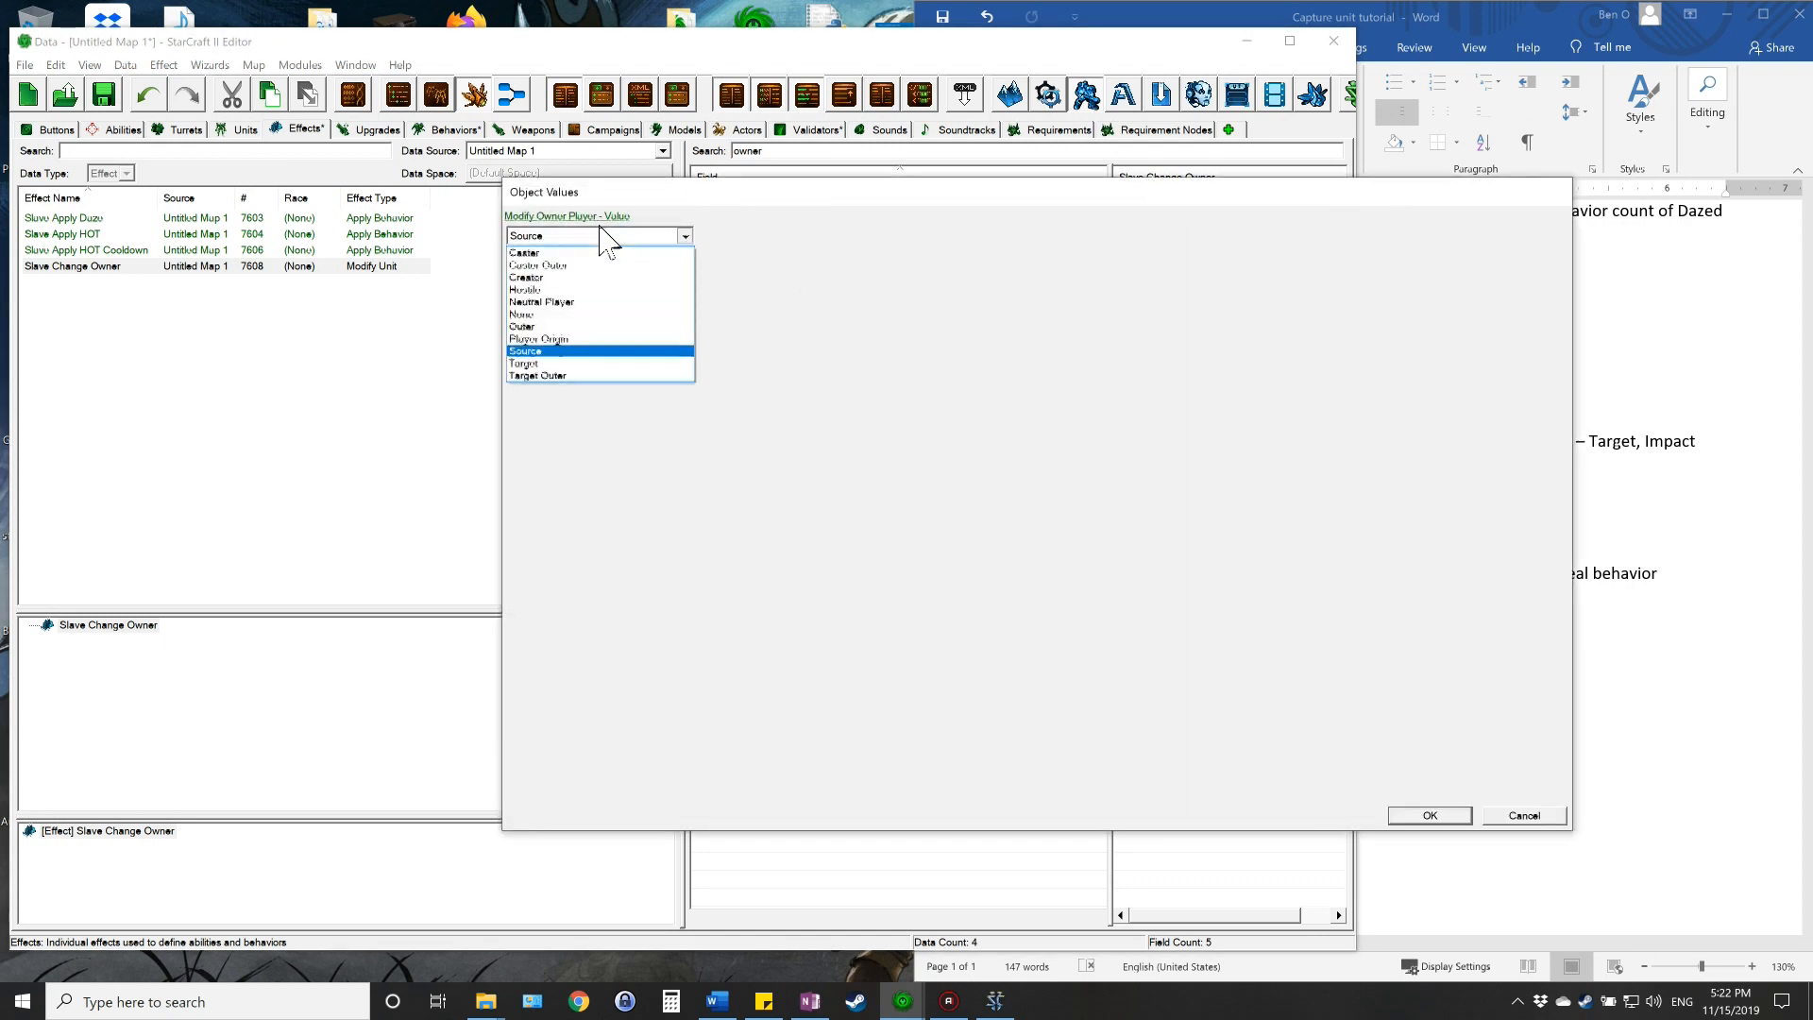
pyautogui.click(559, 363)
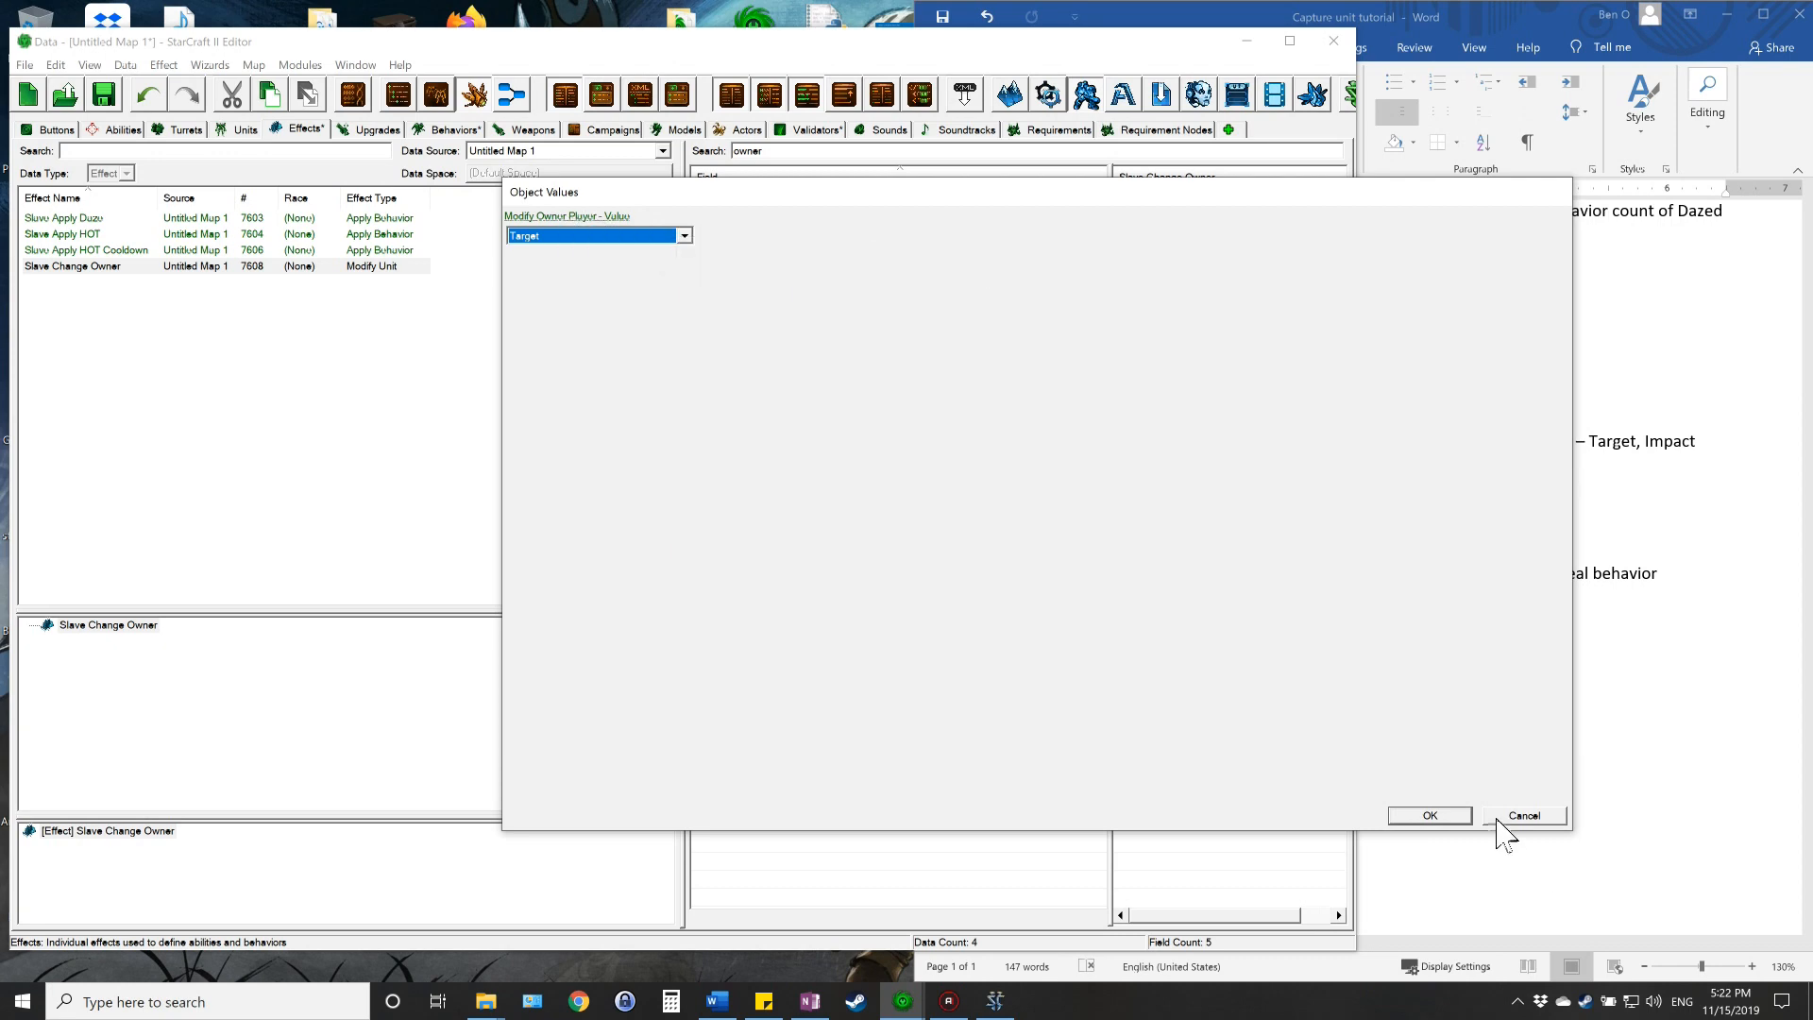
pyautogui.click(1427, 816)
# - Check the Word notes, filter the Slave Change Owner fields by "impac", and set Target: Impact Unit - Value to Source
pyautogui.click(1614, 441)
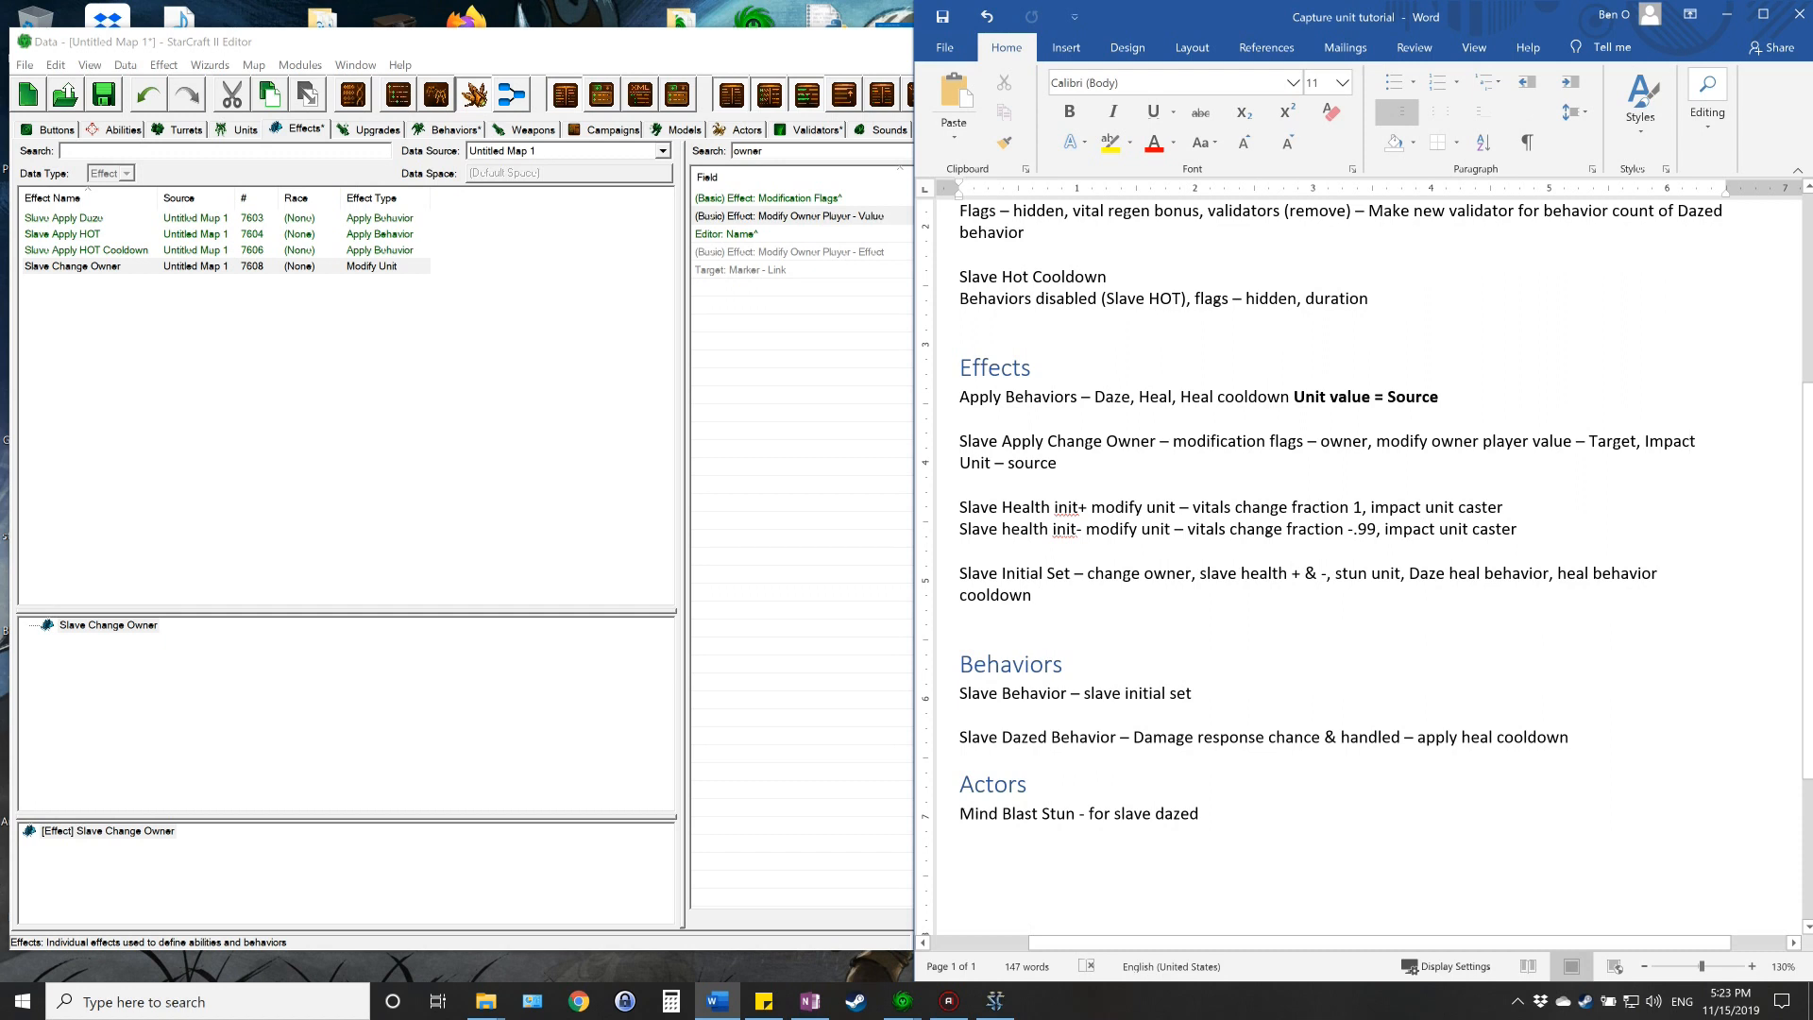
pyautogui.moveTo(774, 152); pyautogui.dragTo(708, 154)
pyautogui.write('impac')
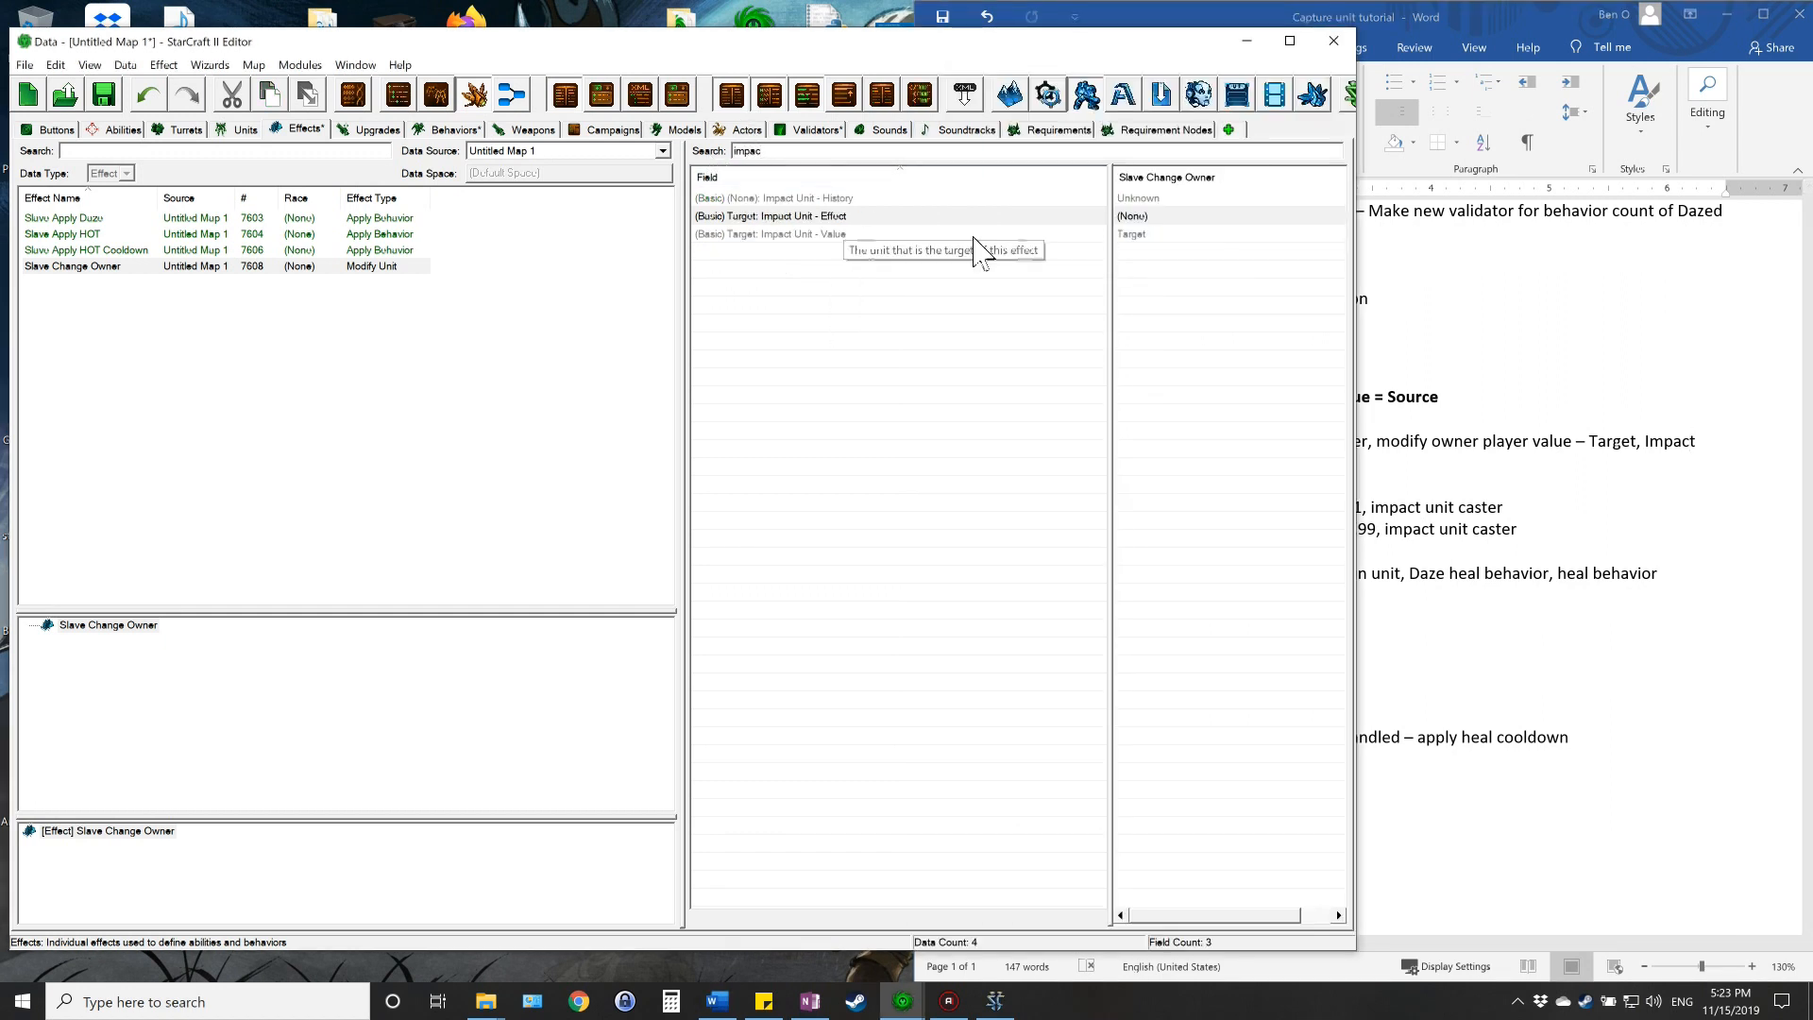
pyautogui.doubleClick(1145, 236)
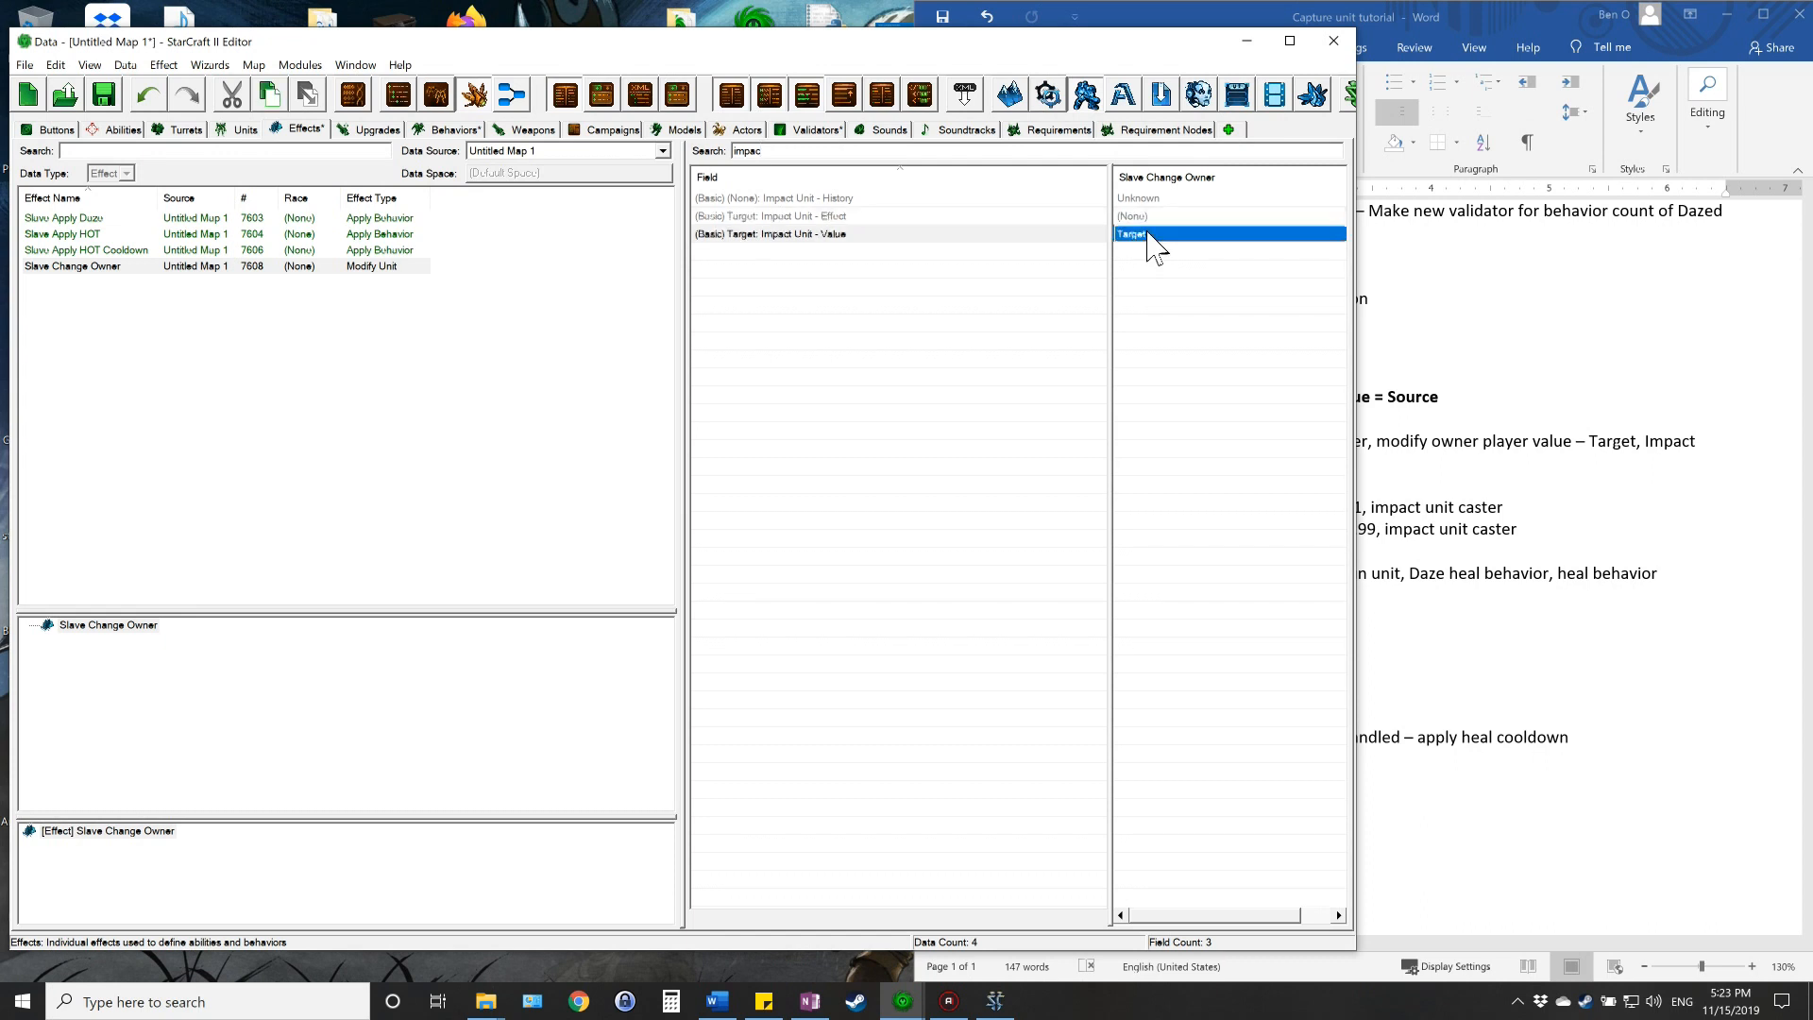
pyautogui.click(686, 237)
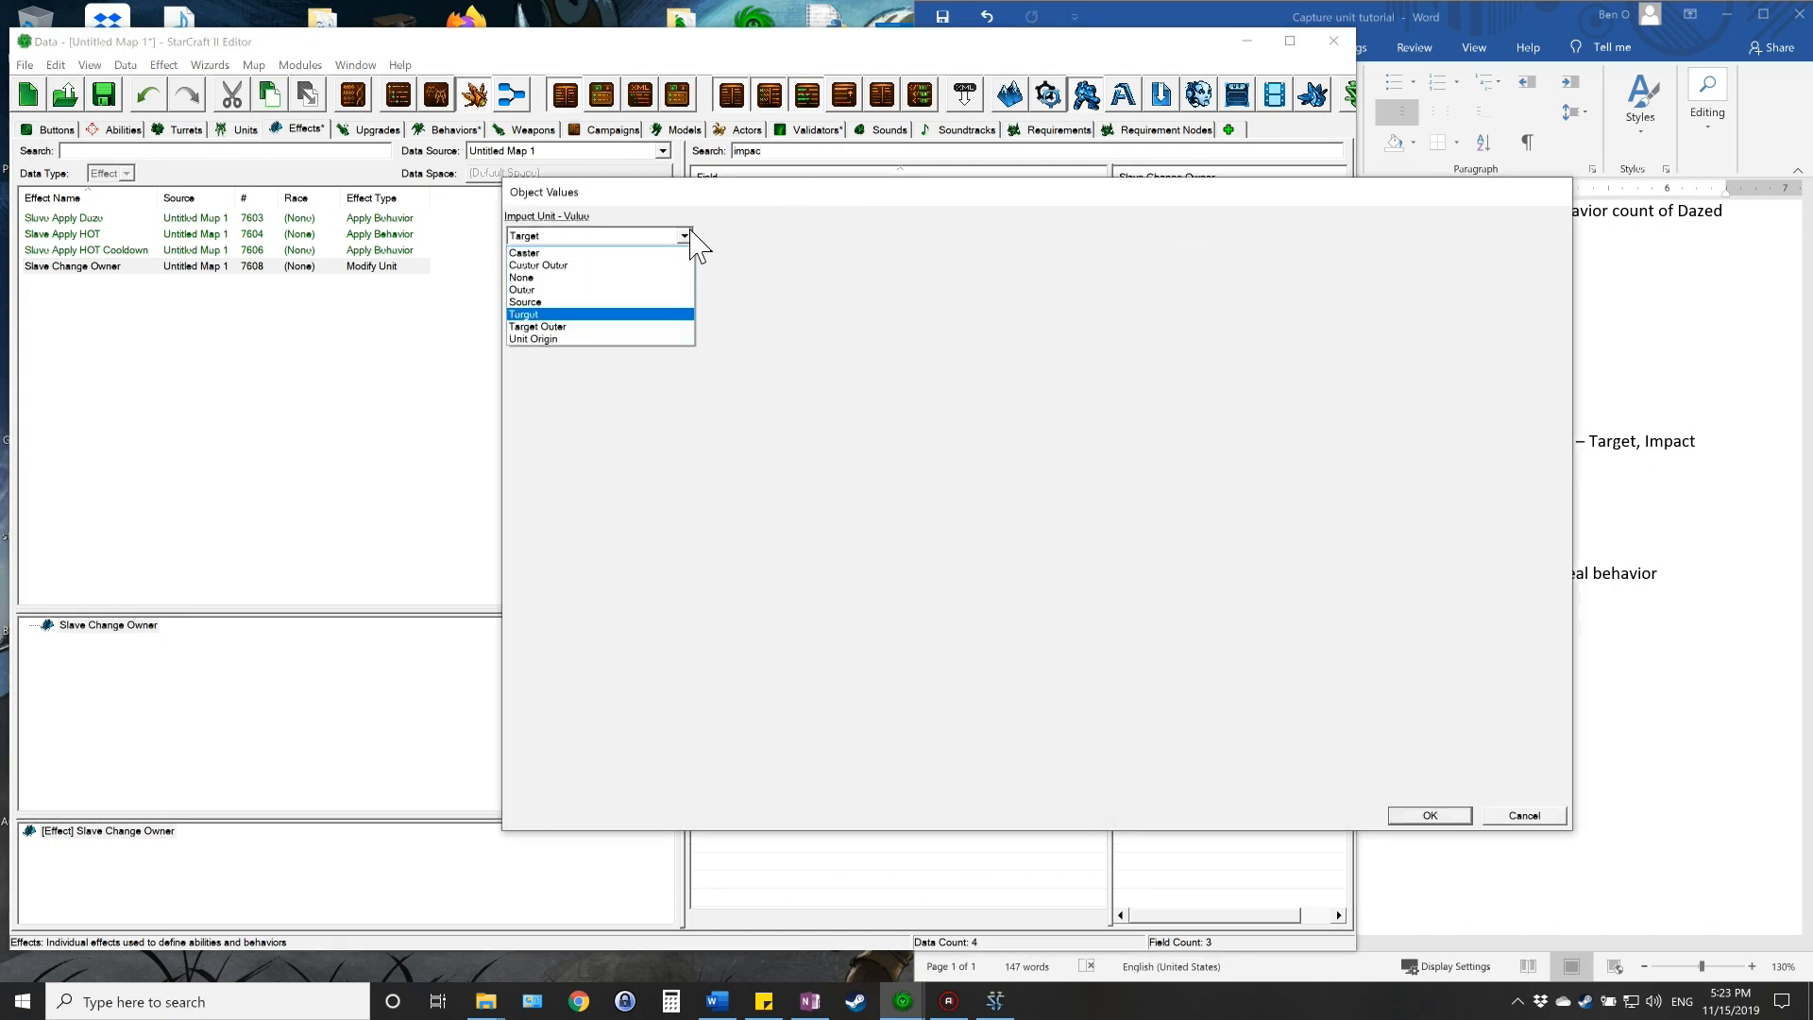
pyautogui.click(576, 301)
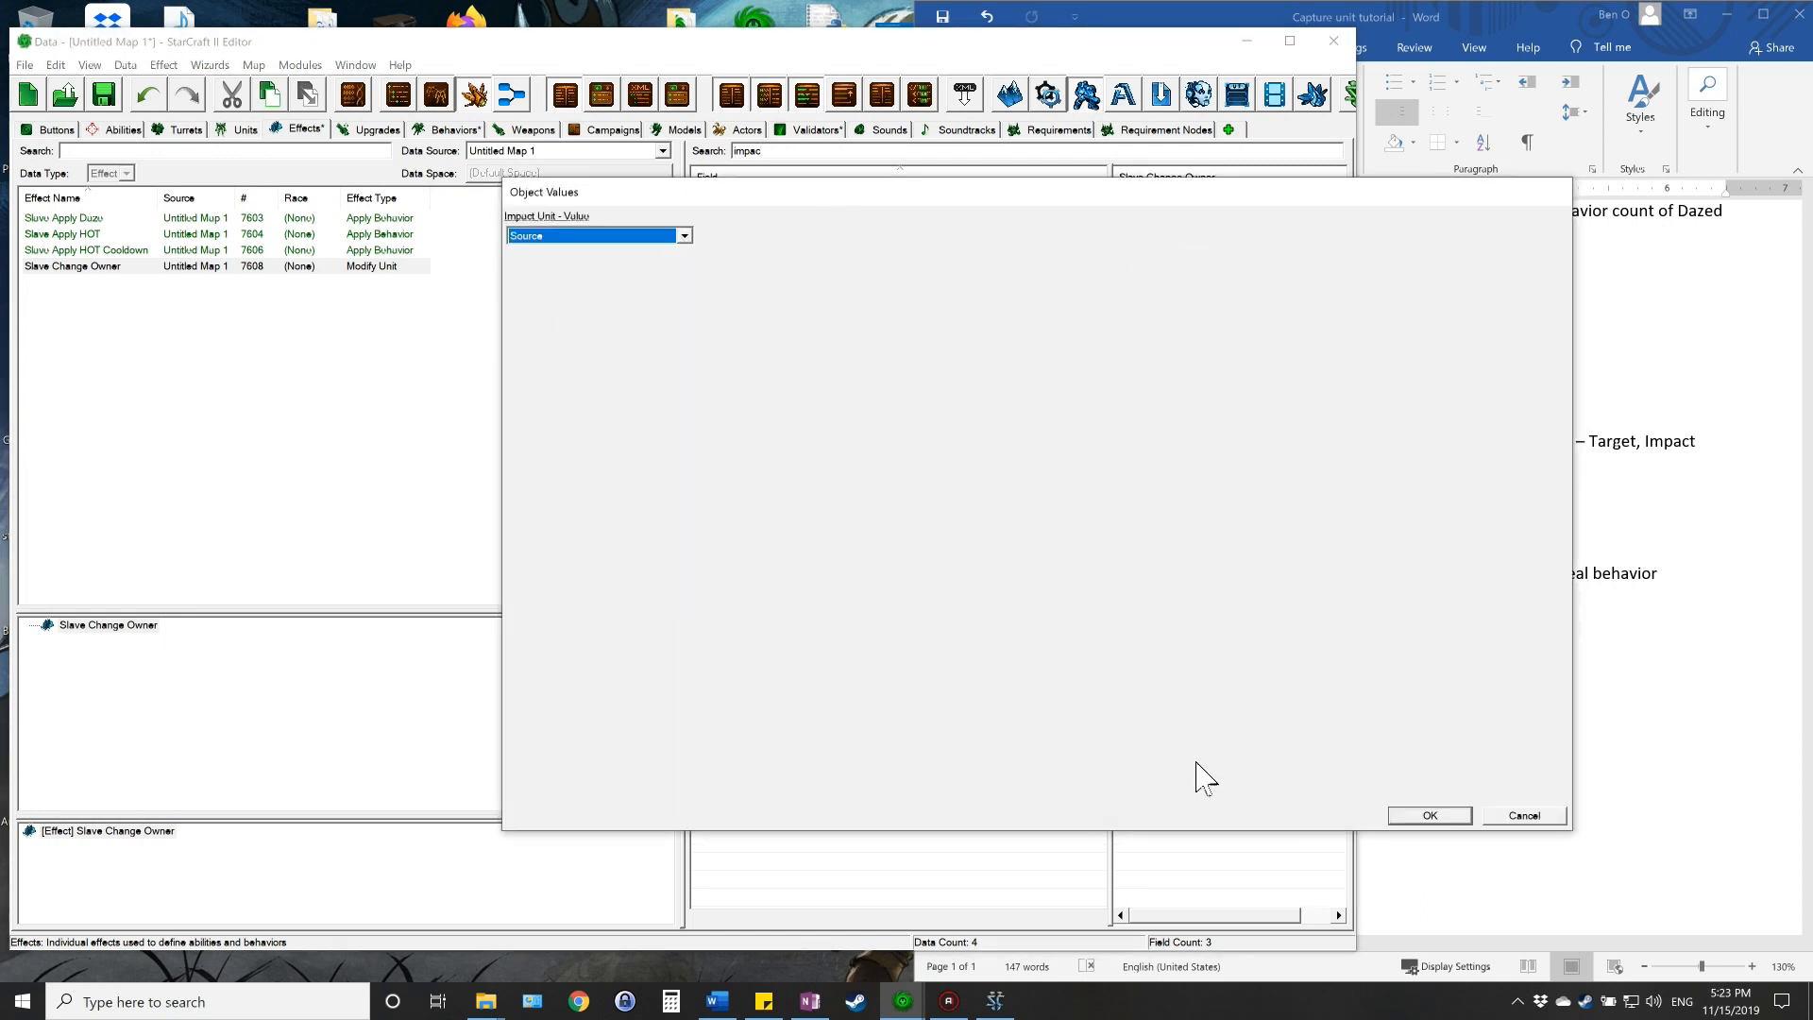
pyautogui.click(1430, 816)
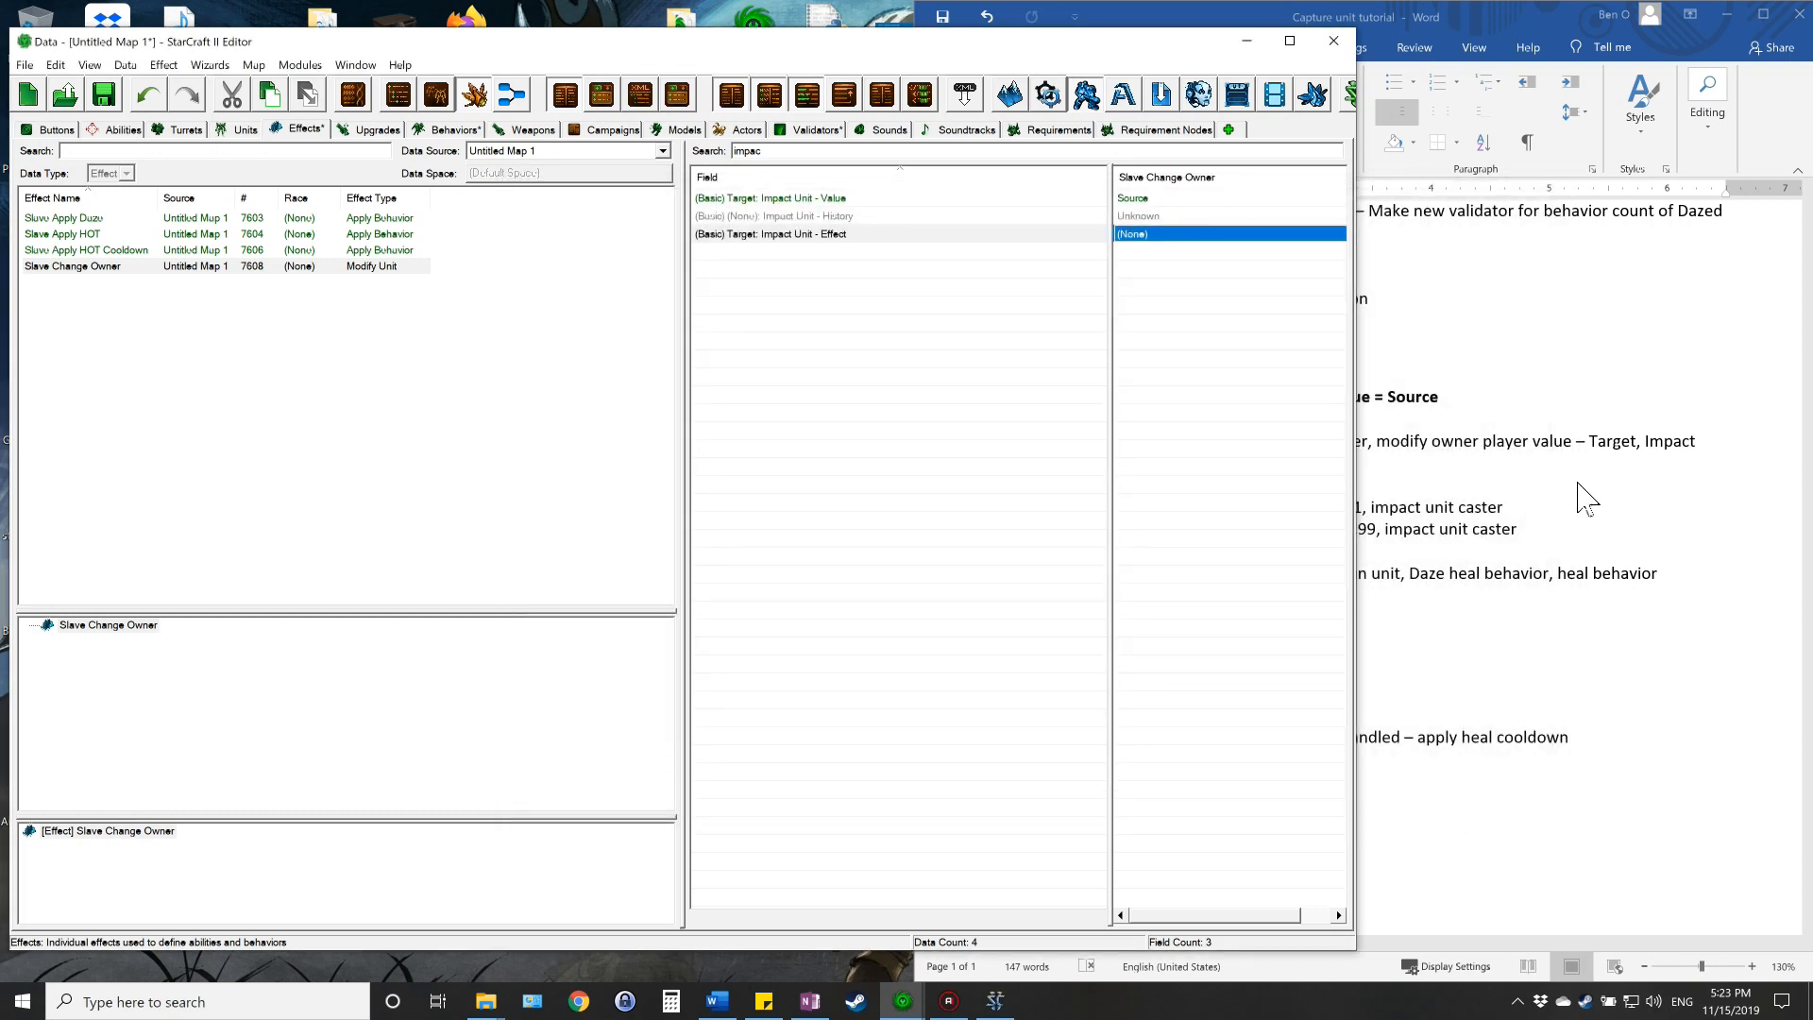
# - Clear the field filter on Slave Change Owner and review its modified fields against the Effects section of the Word notes
pyautogui.click(1610, 472)
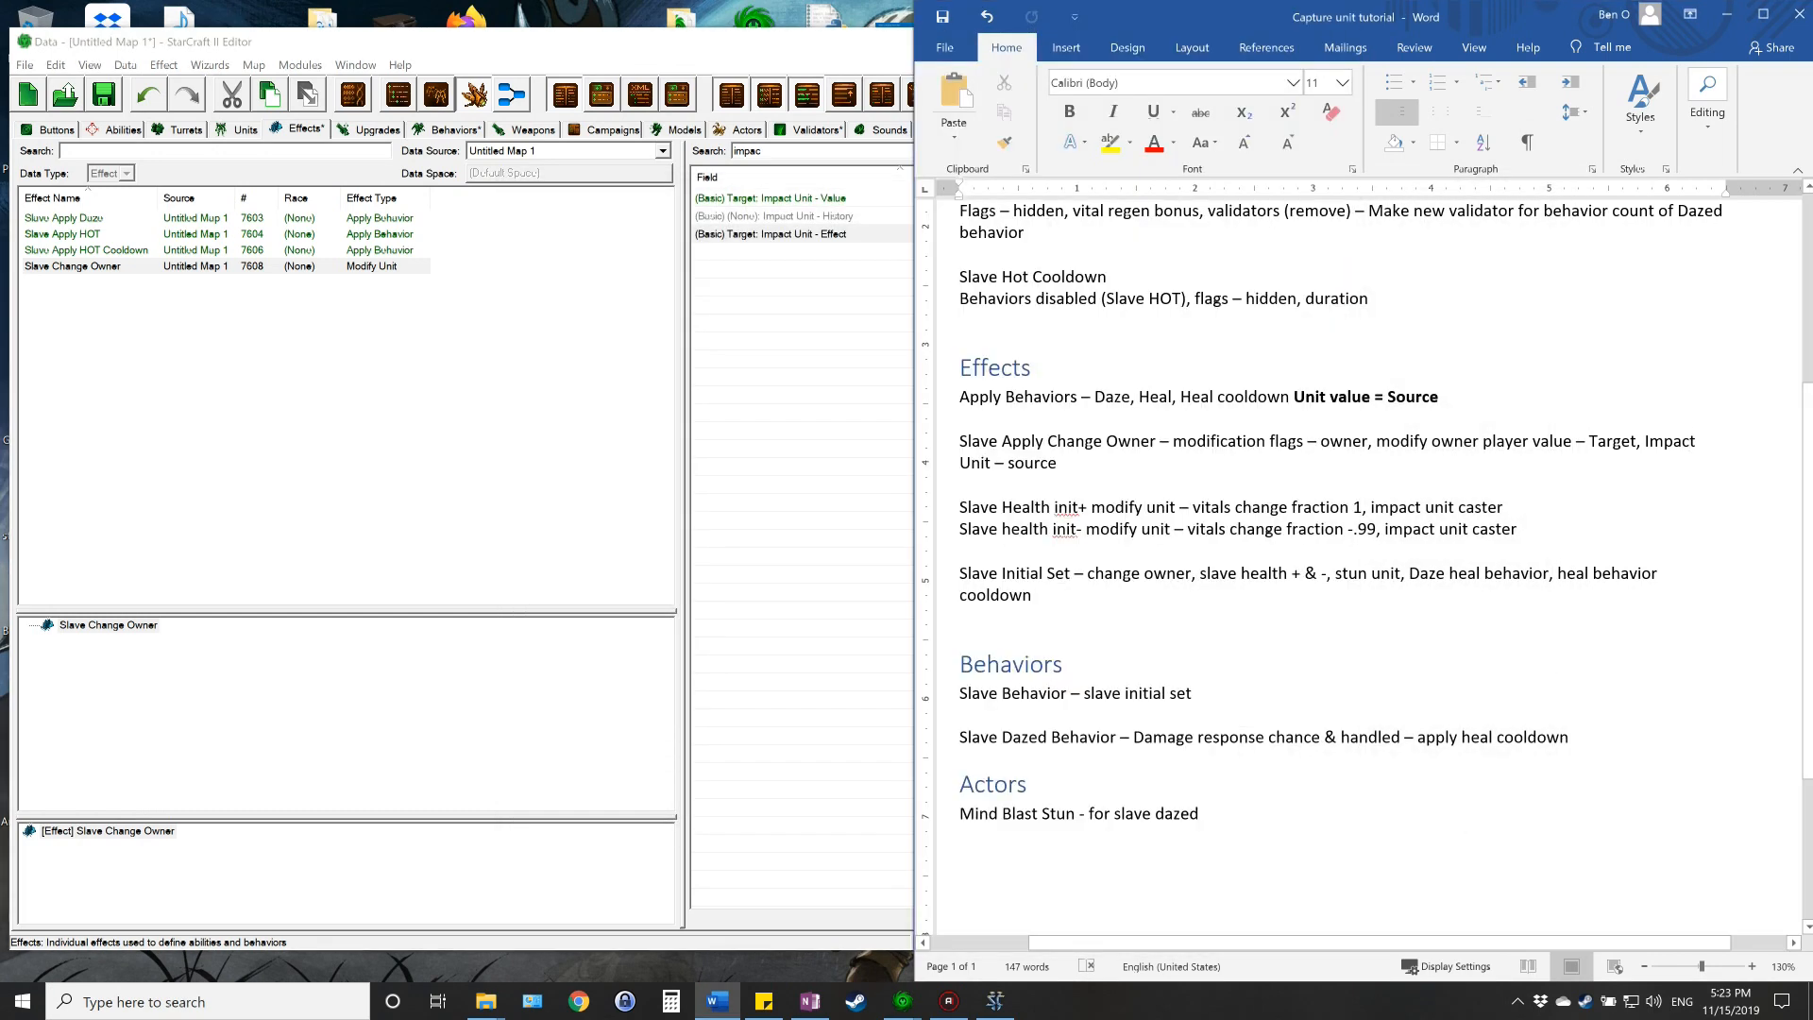
pyautogui.moveTo(782, 151); pyautogui.dragTo(695, 148)
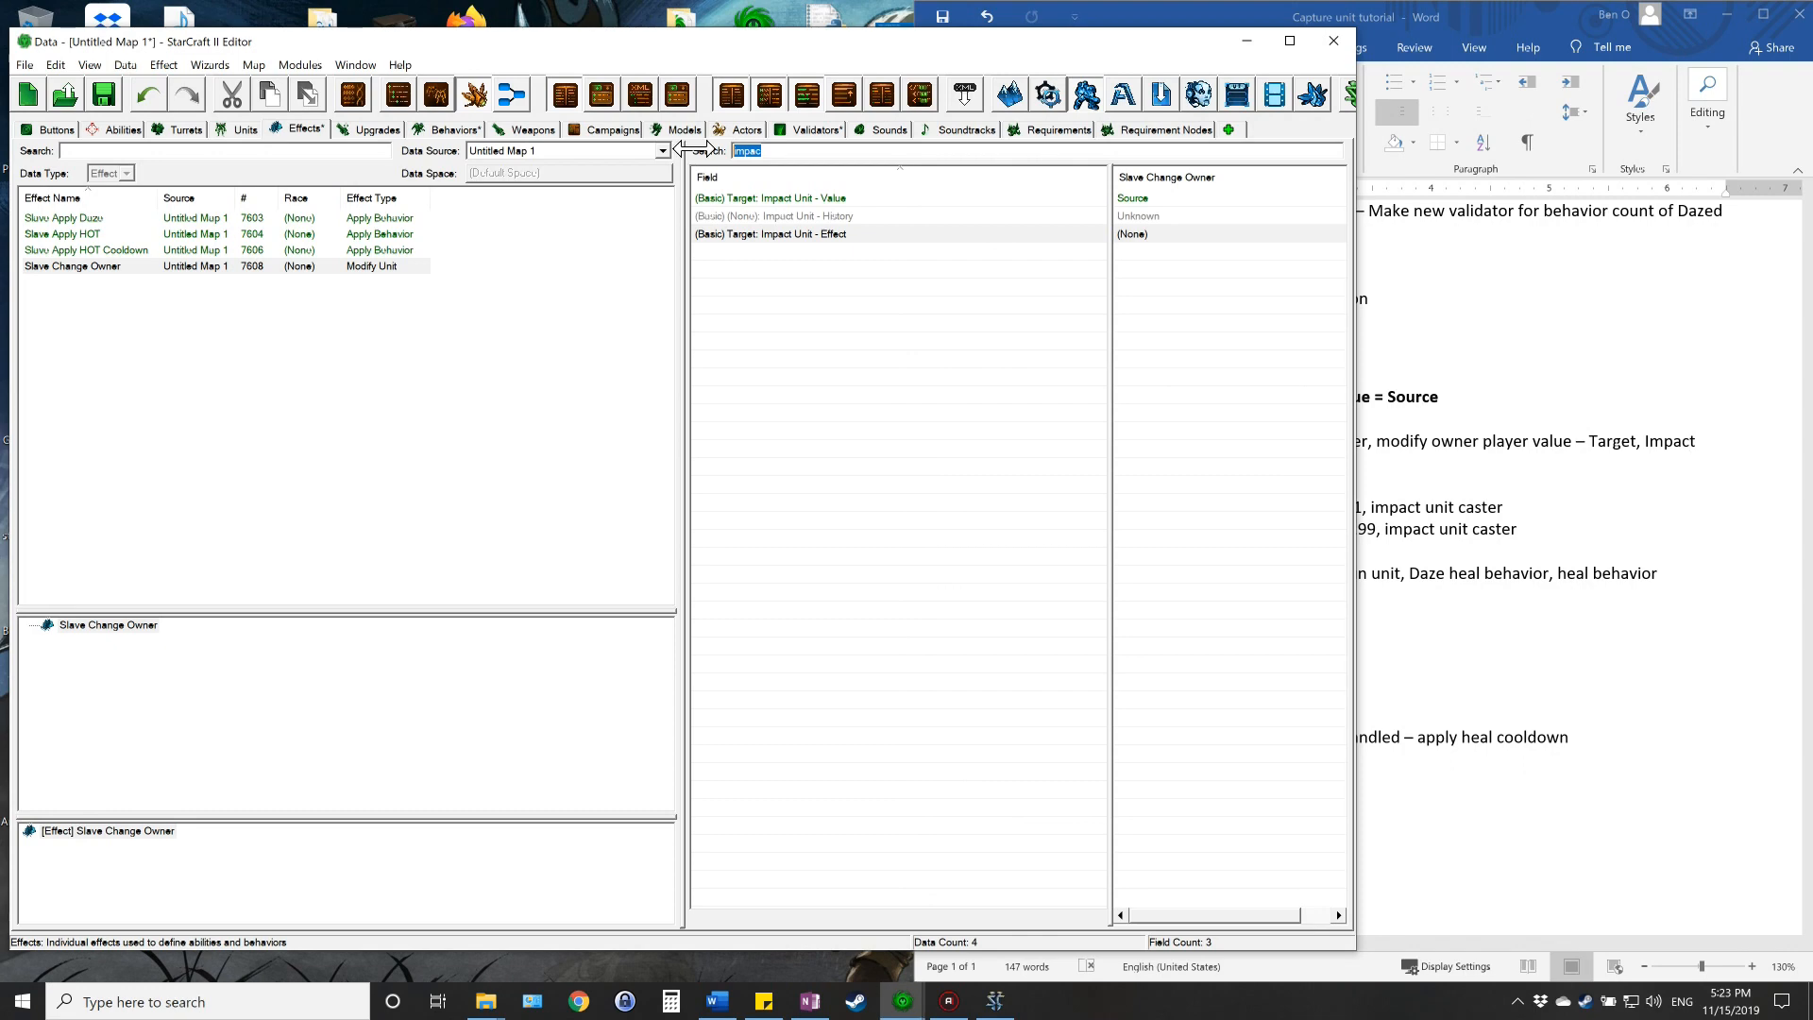
pyautogui.press('BackSpace')
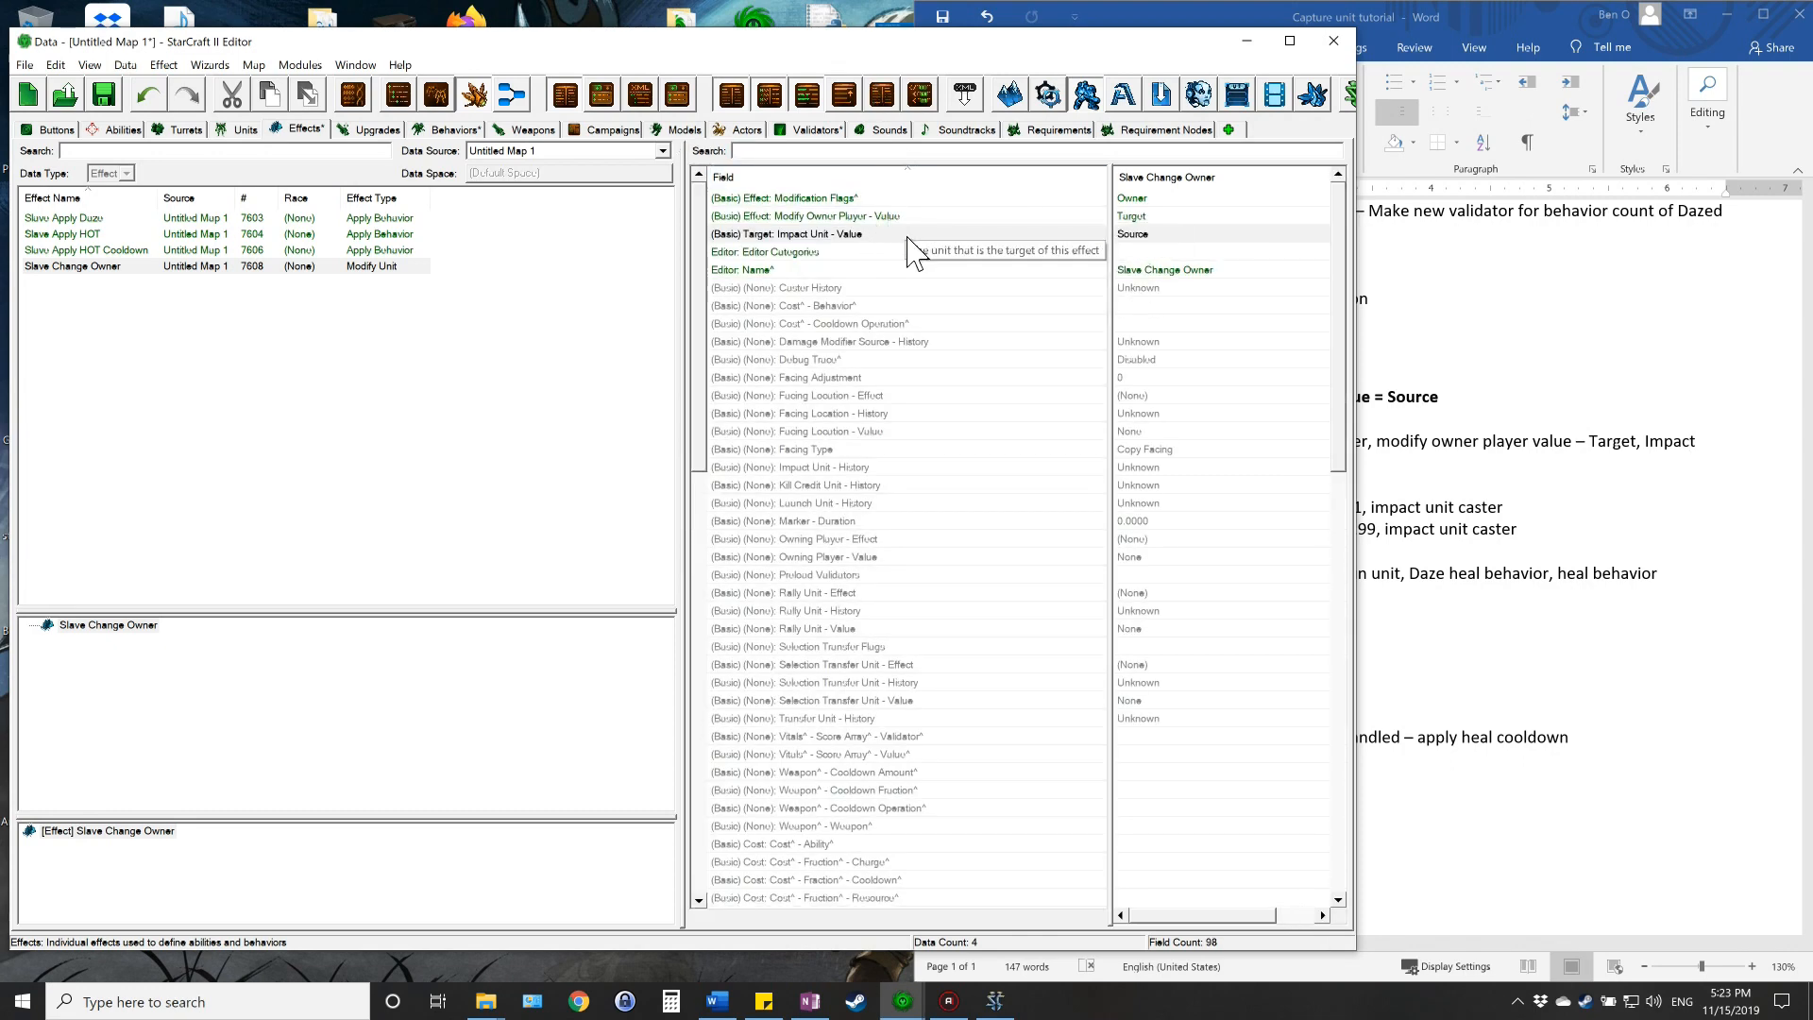
pyautogui.click(1611, 453)
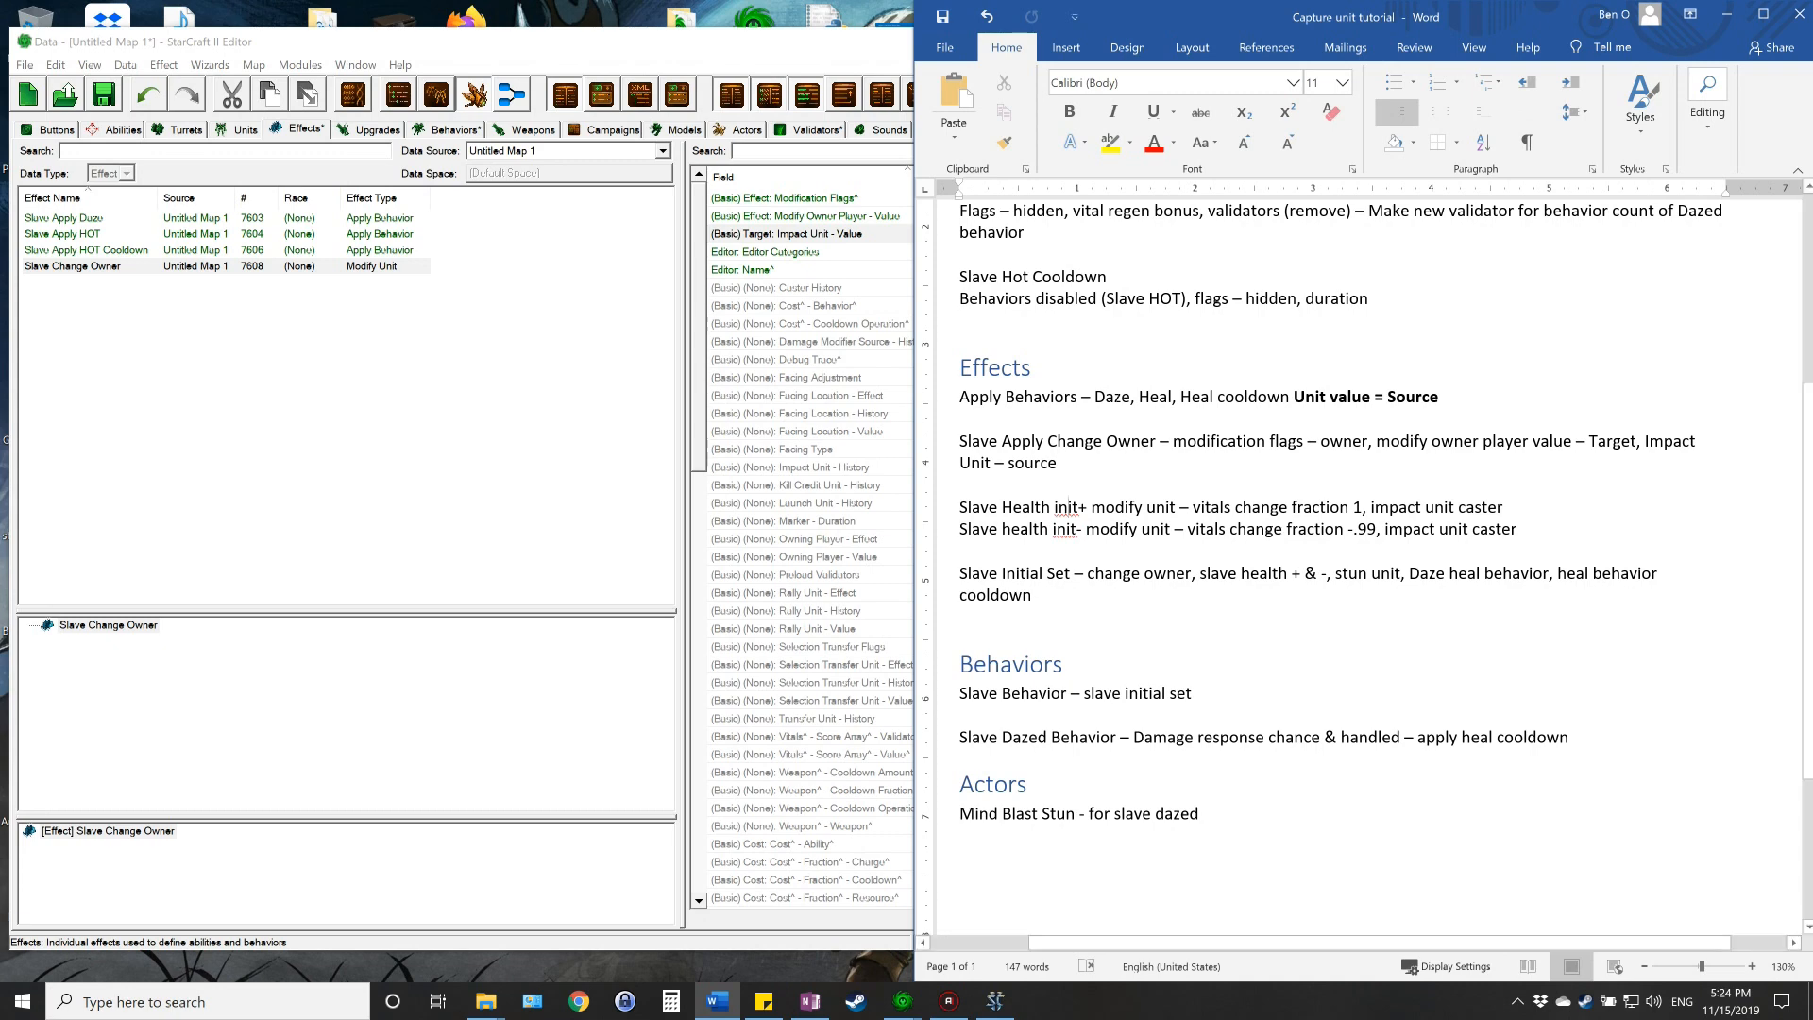
# - Add a new Modify Unit effect named Slave Unit Full Heal with the suggested ID
pyautogui.click(255, 417)
pyautogui.rightClick(33, 328)
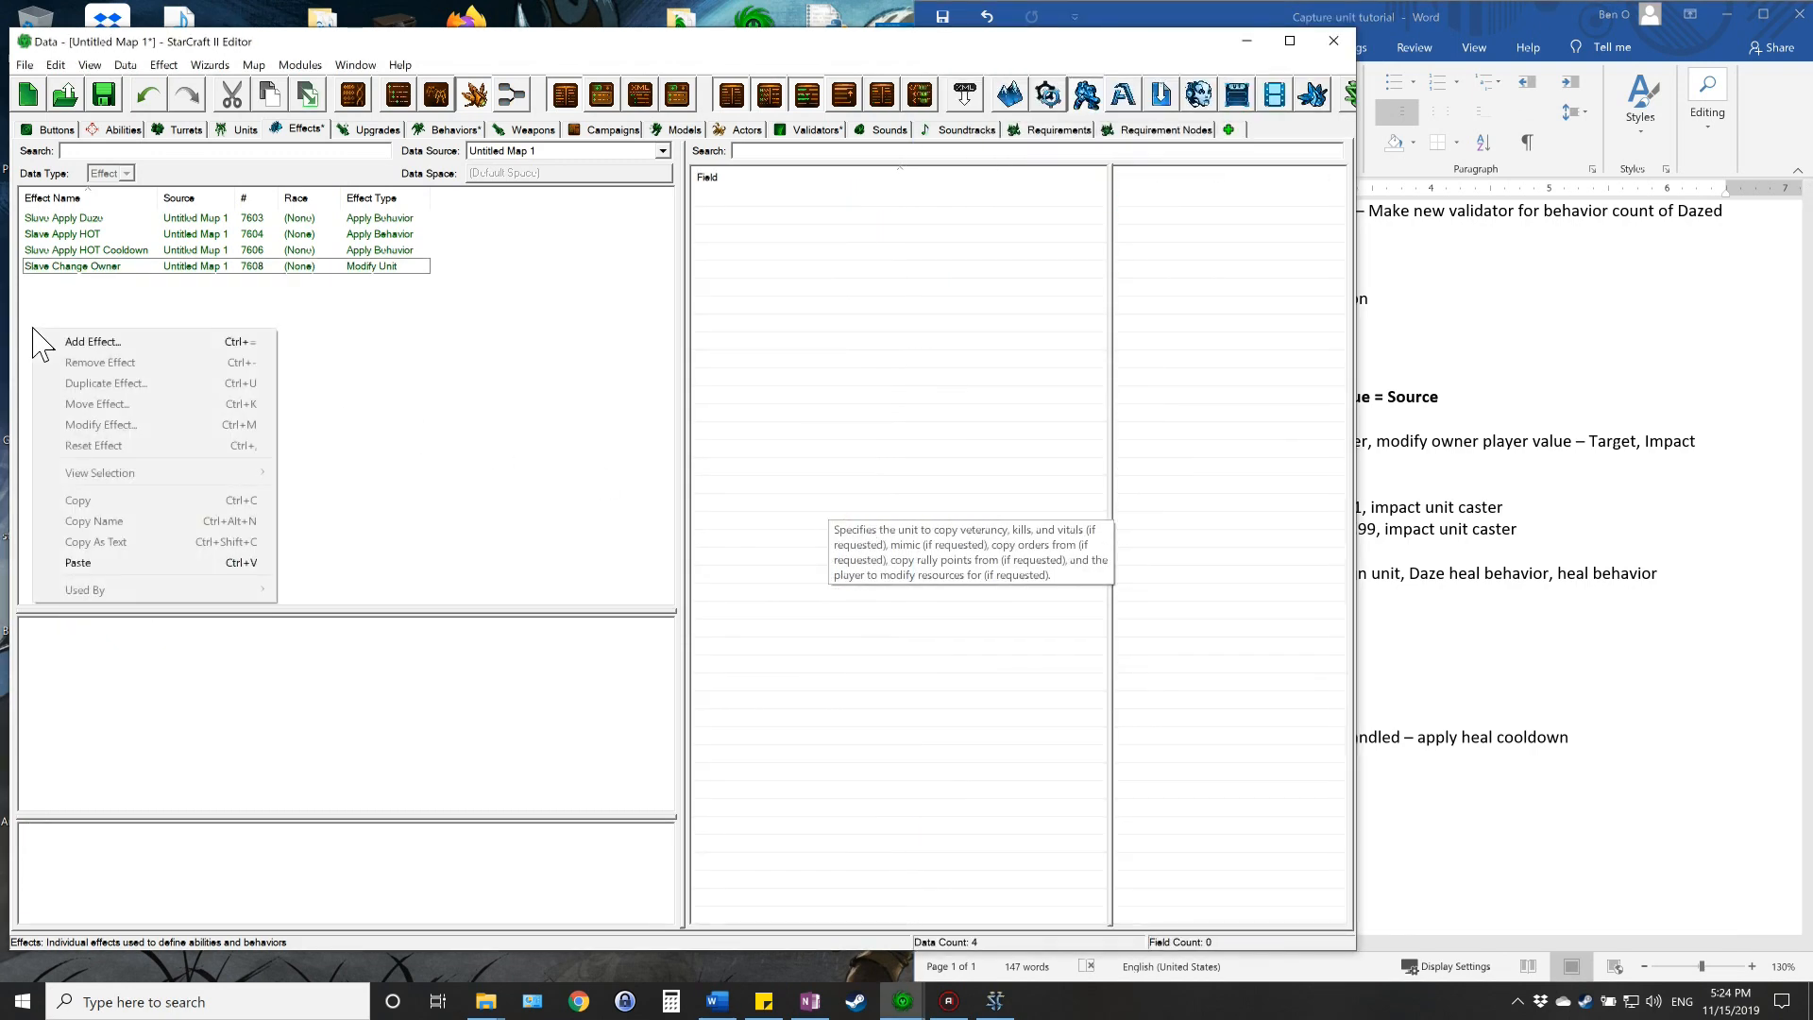
pyautogui.click(99, 344)
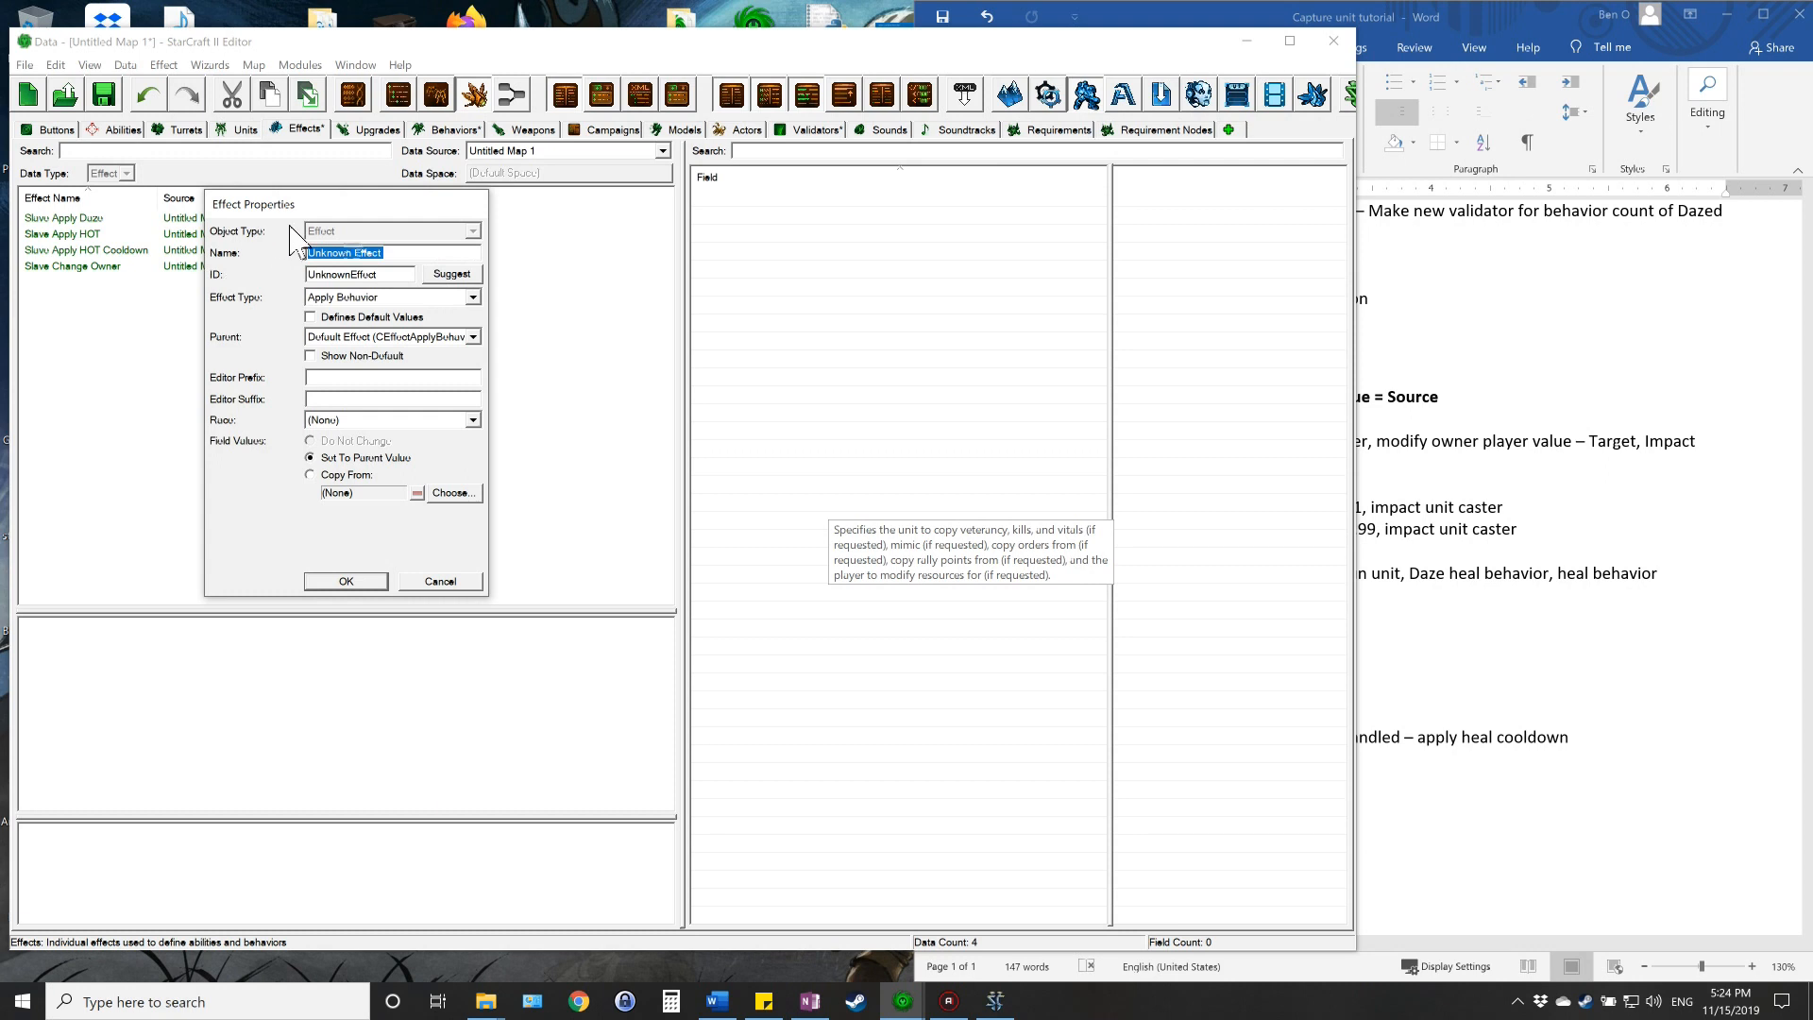
pyautogui.write('Sl')
pyautogui.write('ave Unit Full Heal')
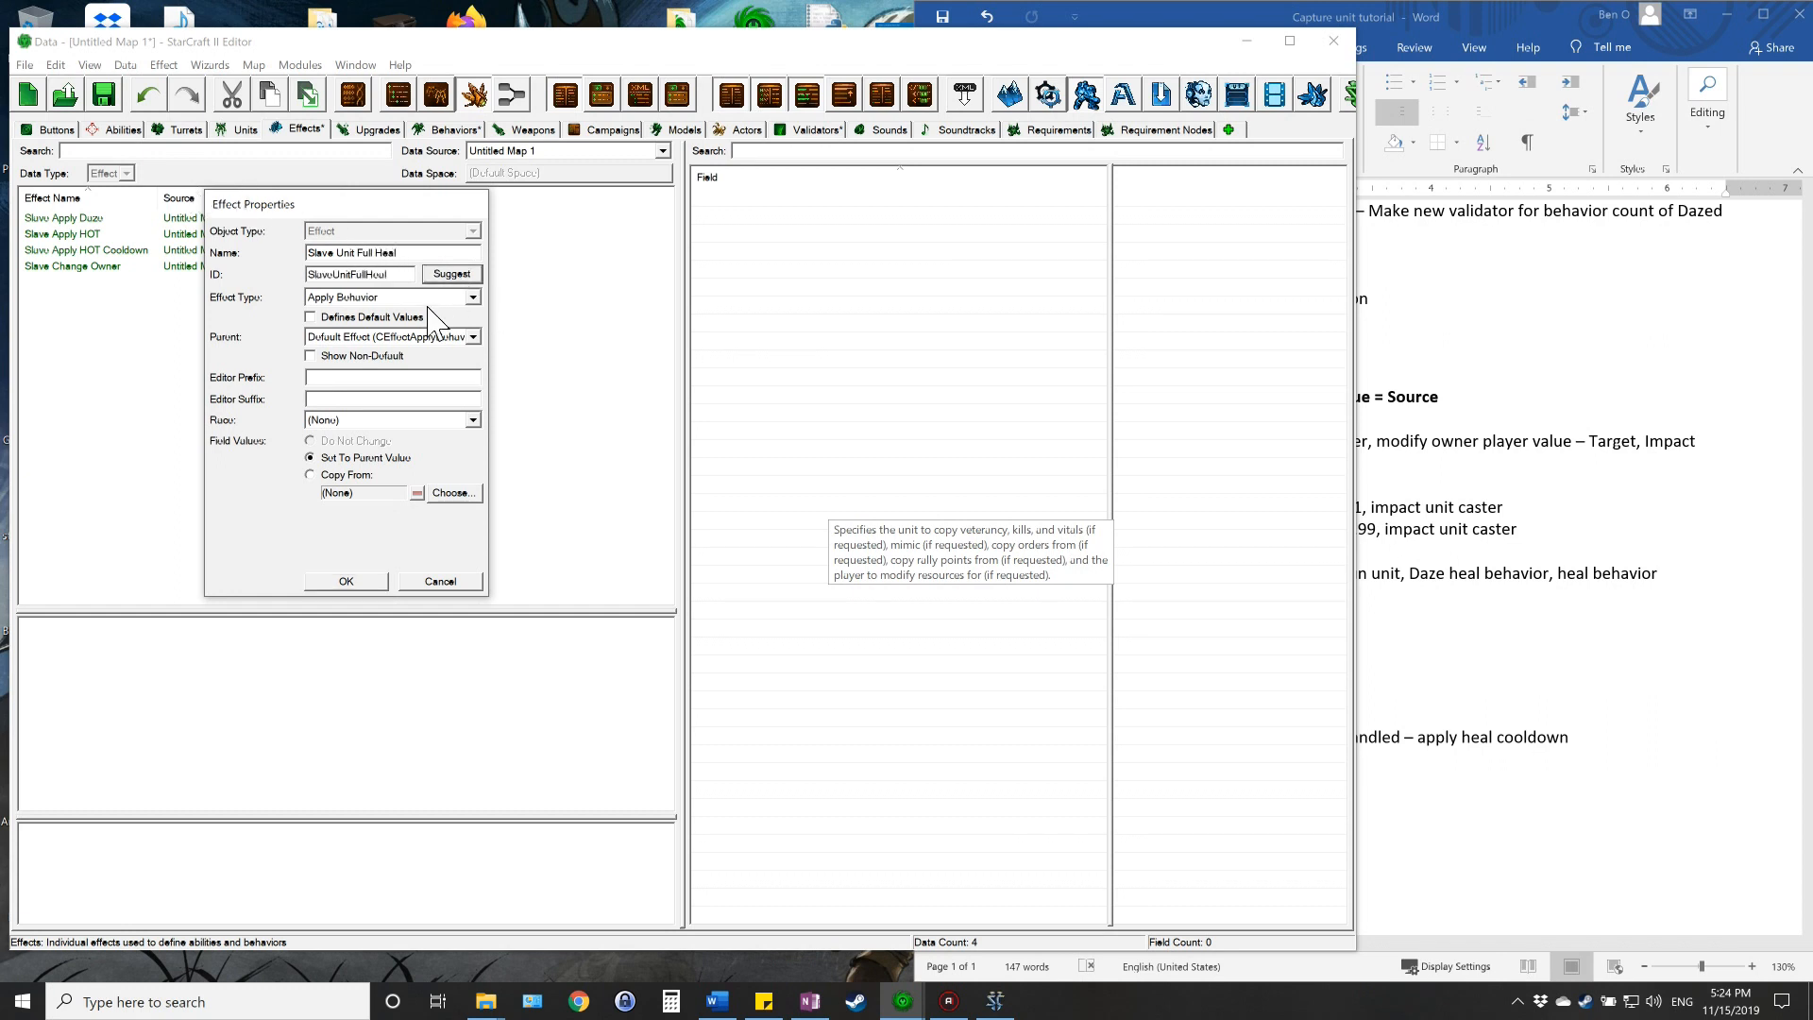
pyautogui.click(424, 299)
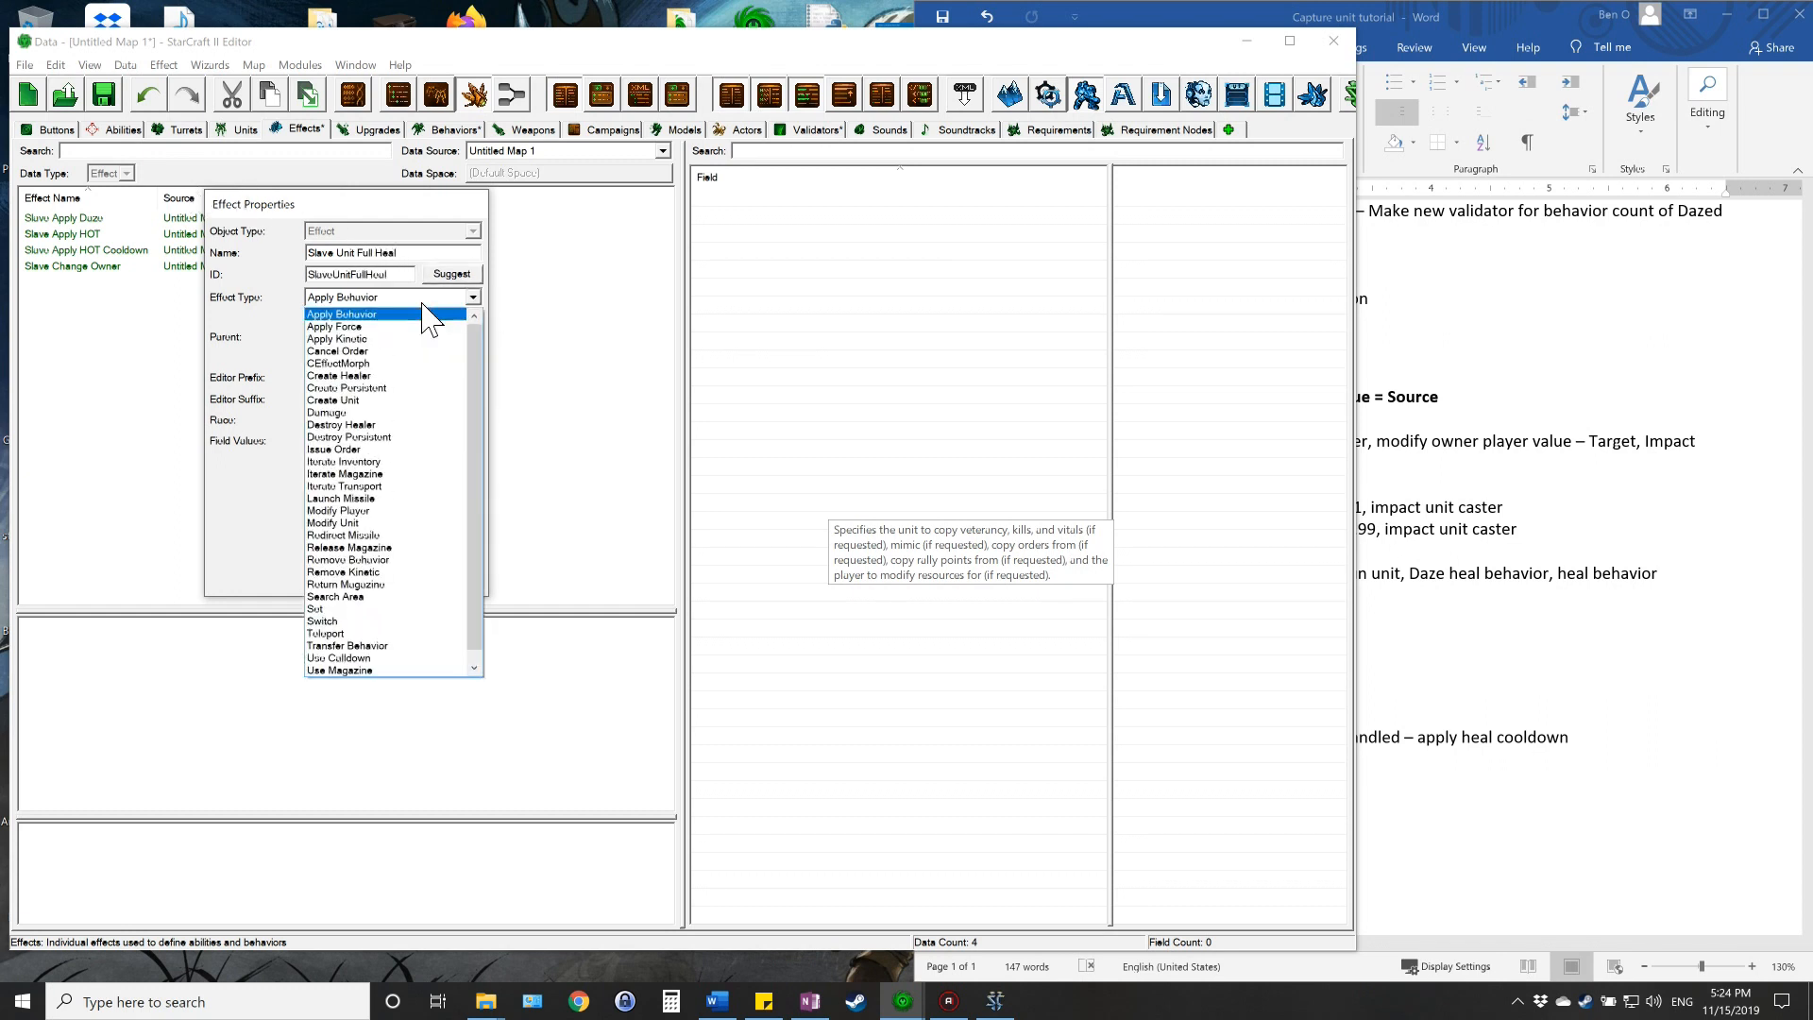
pyautogui.click(358, 523)
pyautogui.click(352, 580)
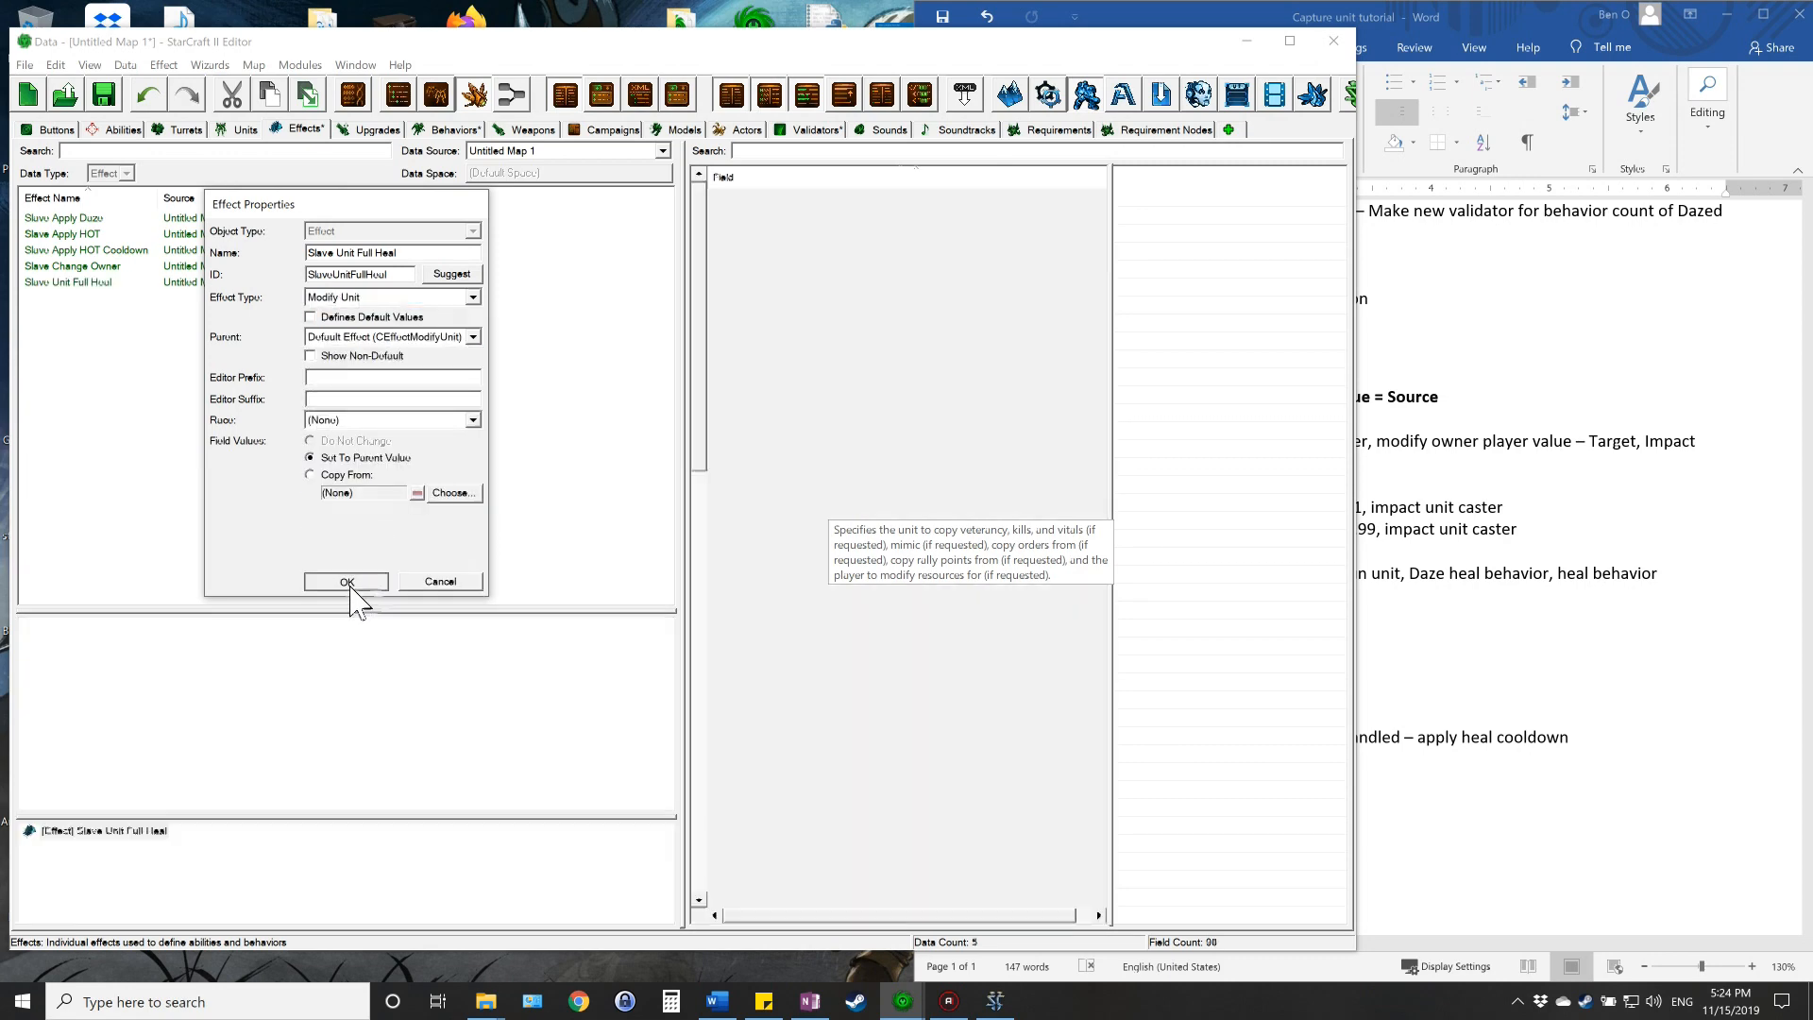
# - Filter the Slave Unit Full Heal fields by "vital" and set Life to 1 in Effect: Vitals - Change Fraction
pyautogui.click(734, 151)
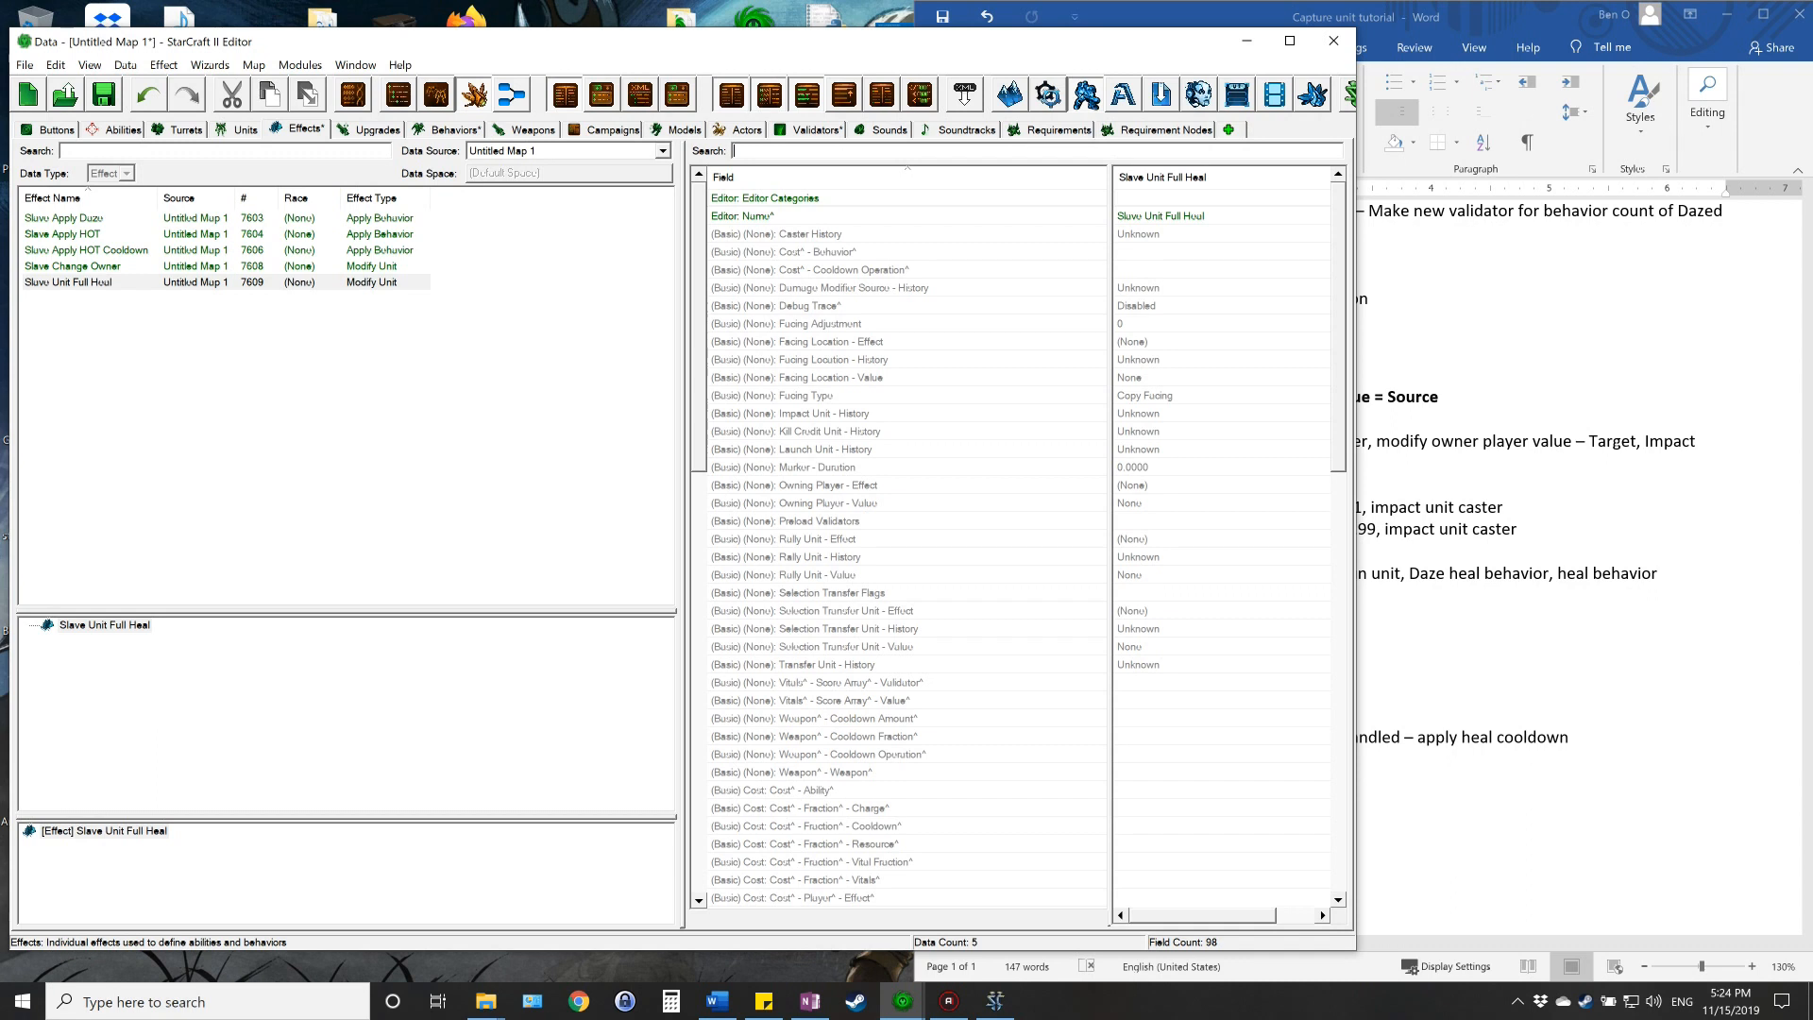
pyautogui.write('vital')
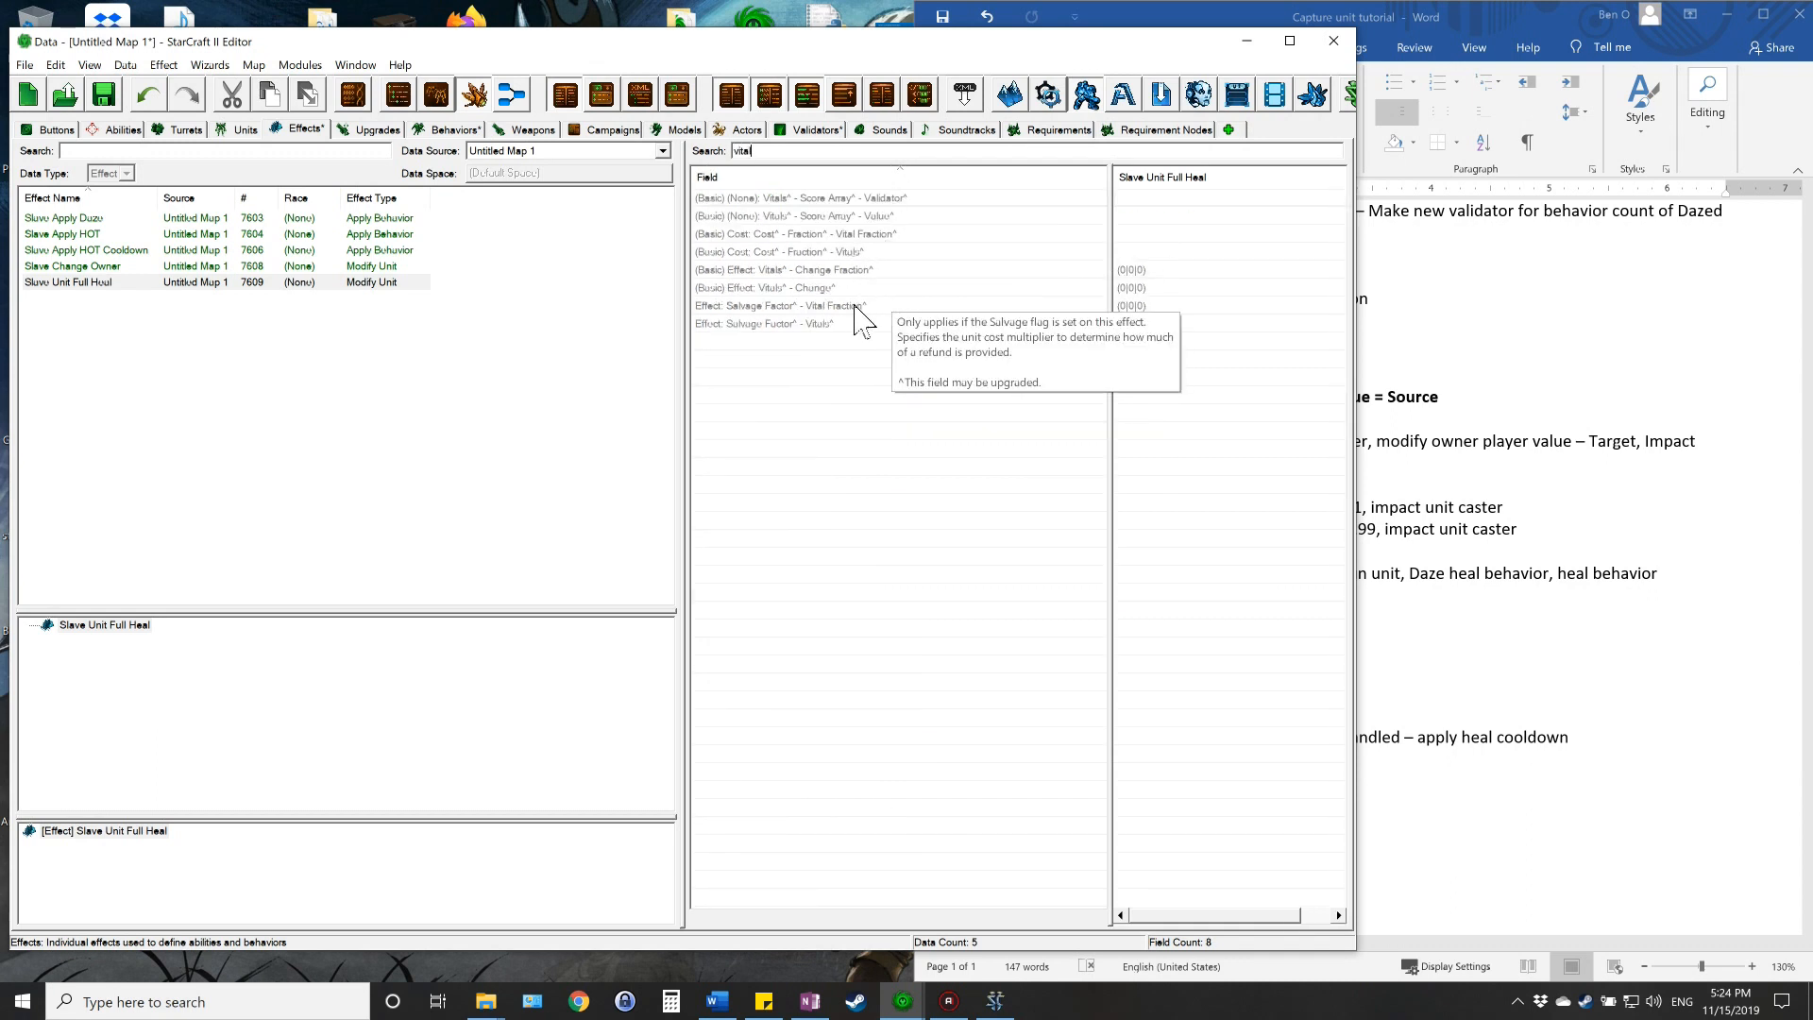
pyautogui.click(855, 272)
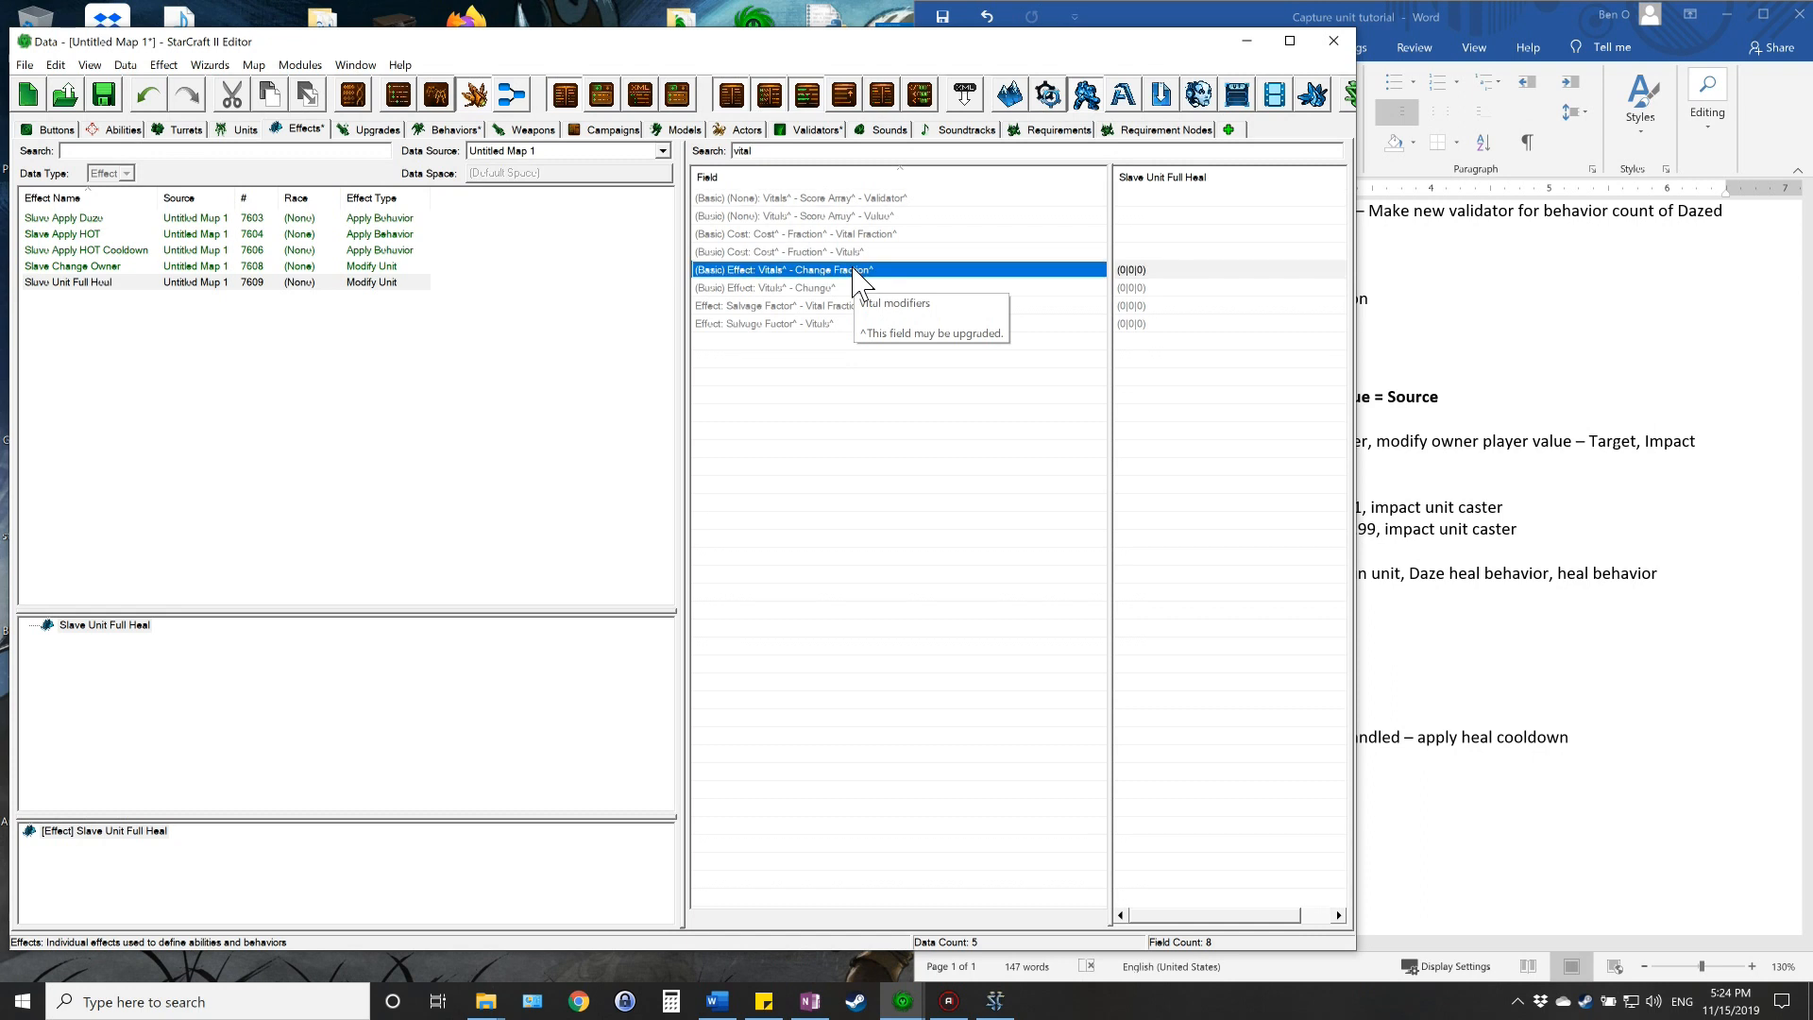
pyautogui.click(1143, 272)
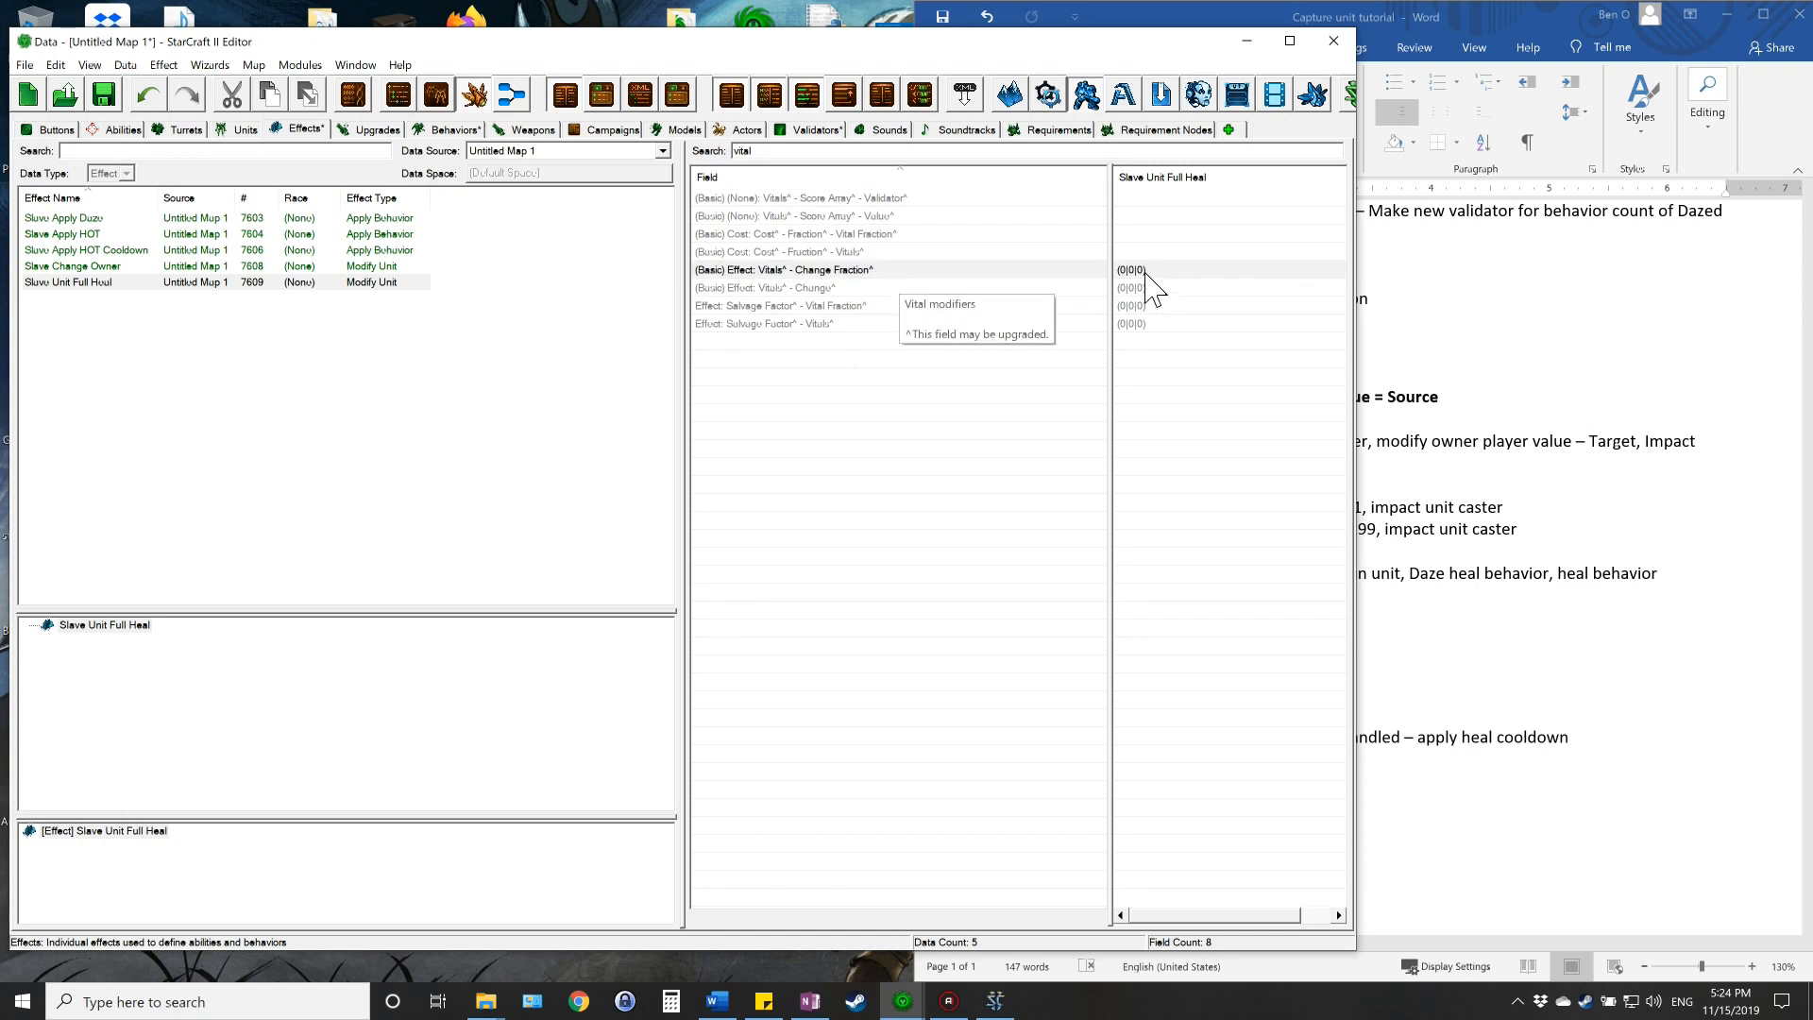
pyautogui.doubleClick(1145, 272)
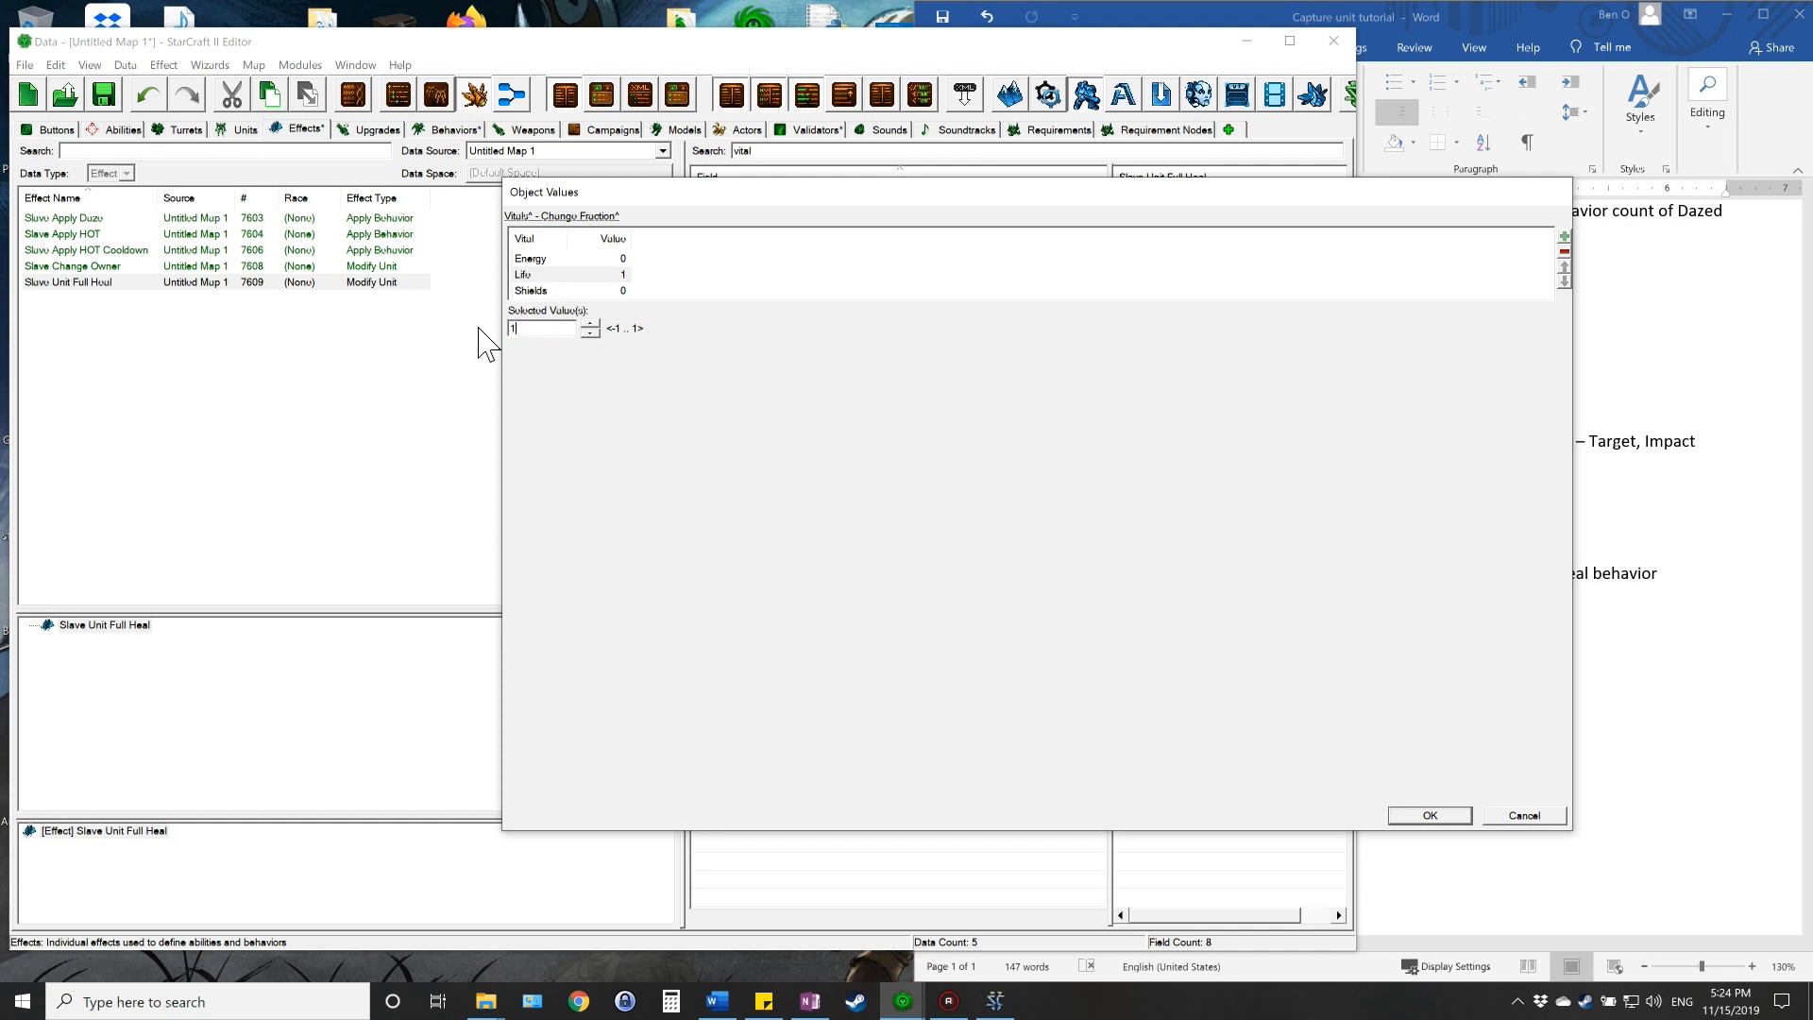
pyautogui.click(1434, 818)
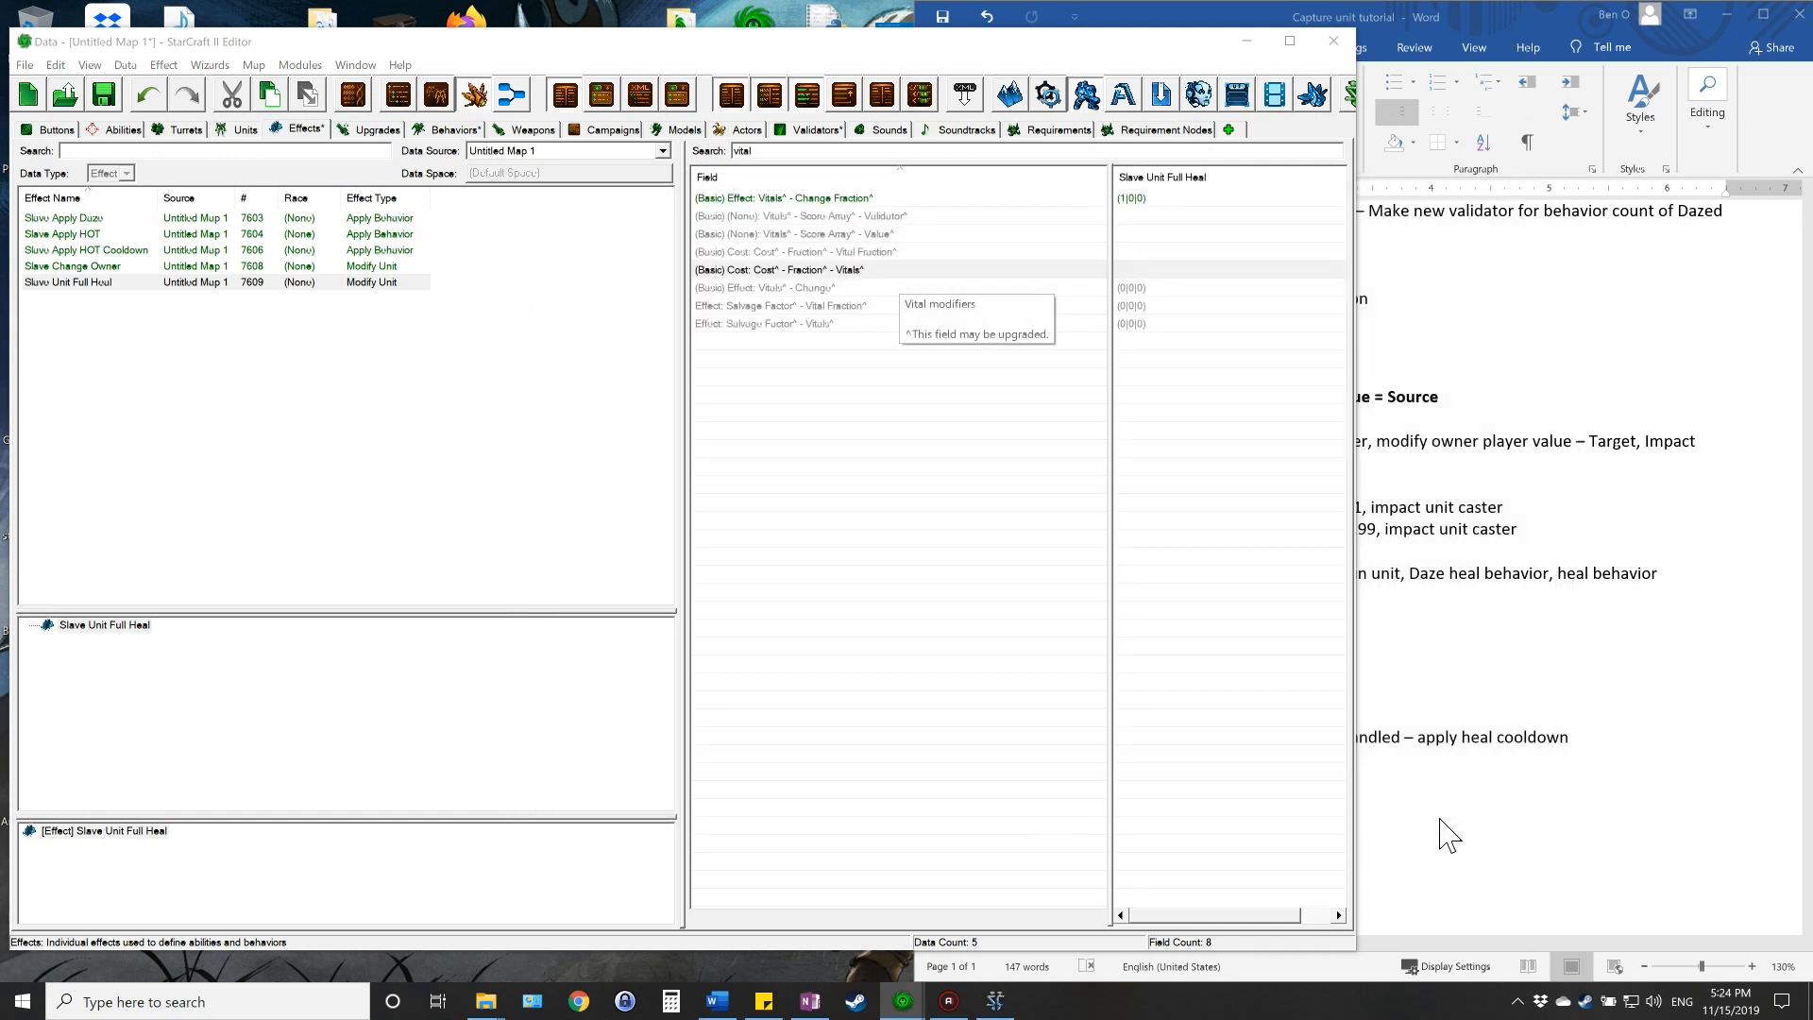
# - Check the Word notes, set Target: Impact Unit - Value of Slave Unit Full Heal to Caster using the "impact" filter, and clear the filter
pyautogui.doubleClick(742, 151)
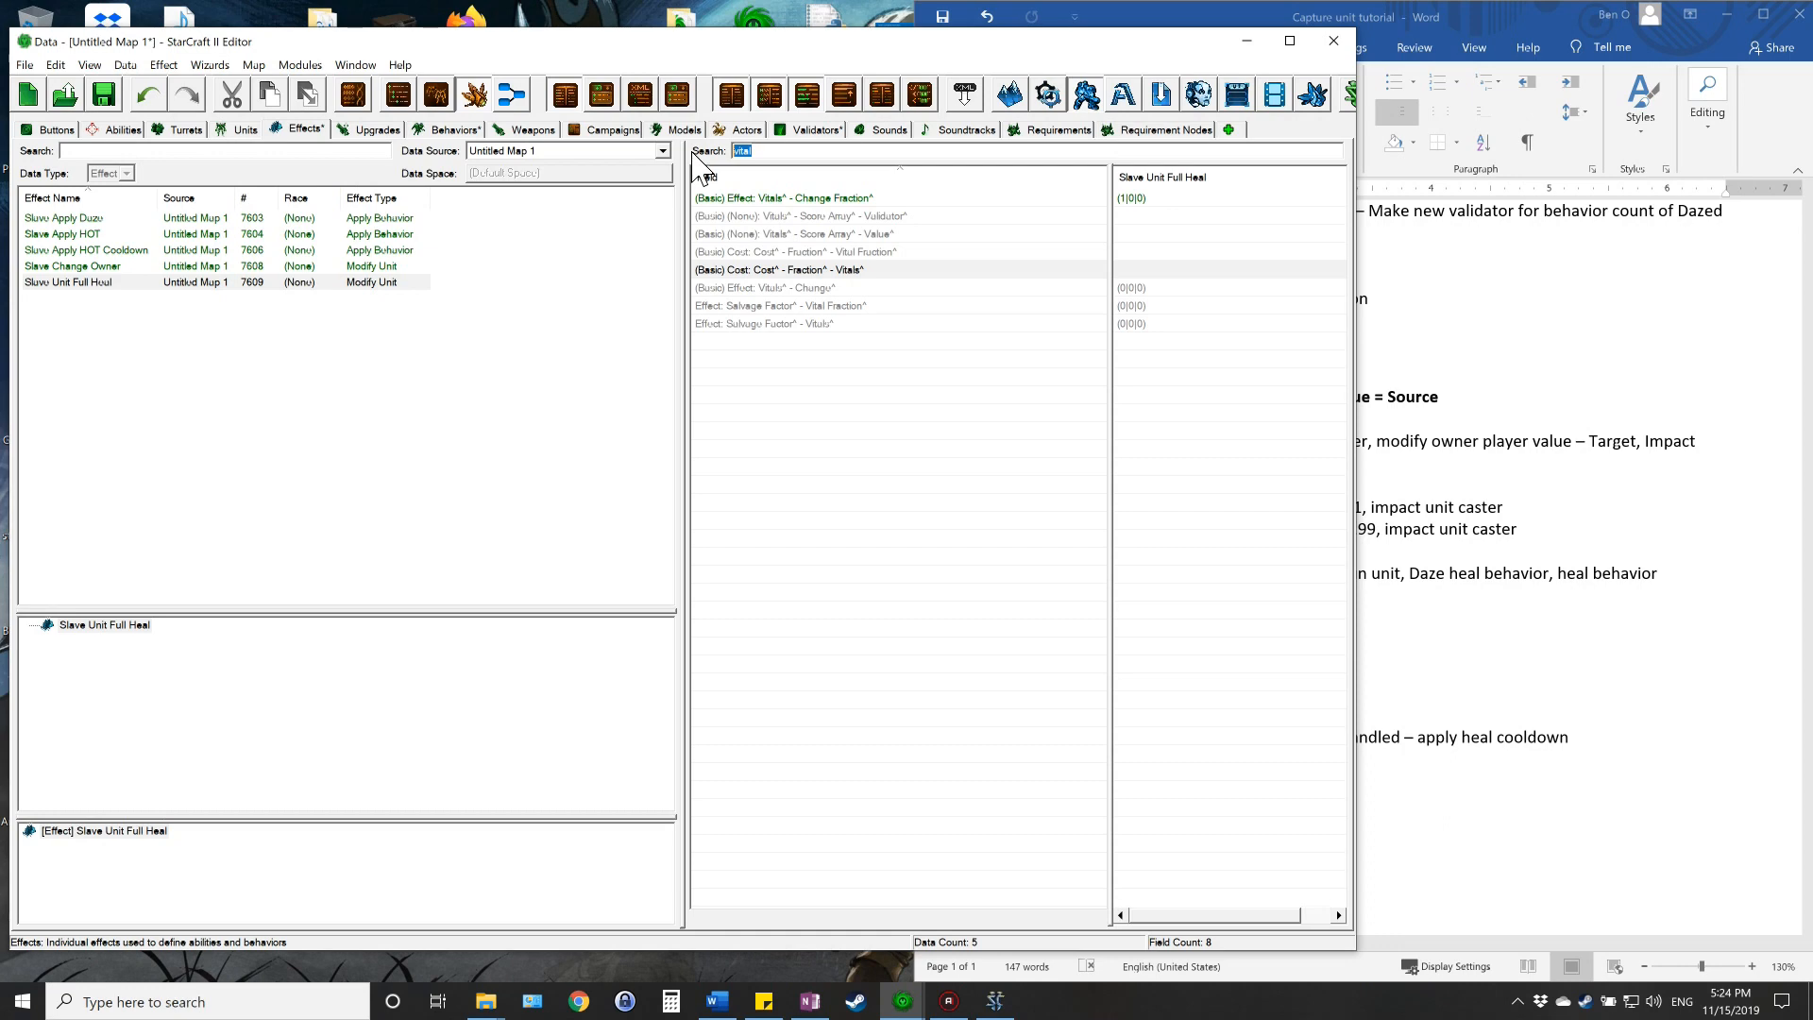
pyautogui.press('BackSpace')
pyautogui.click(1511, 42)
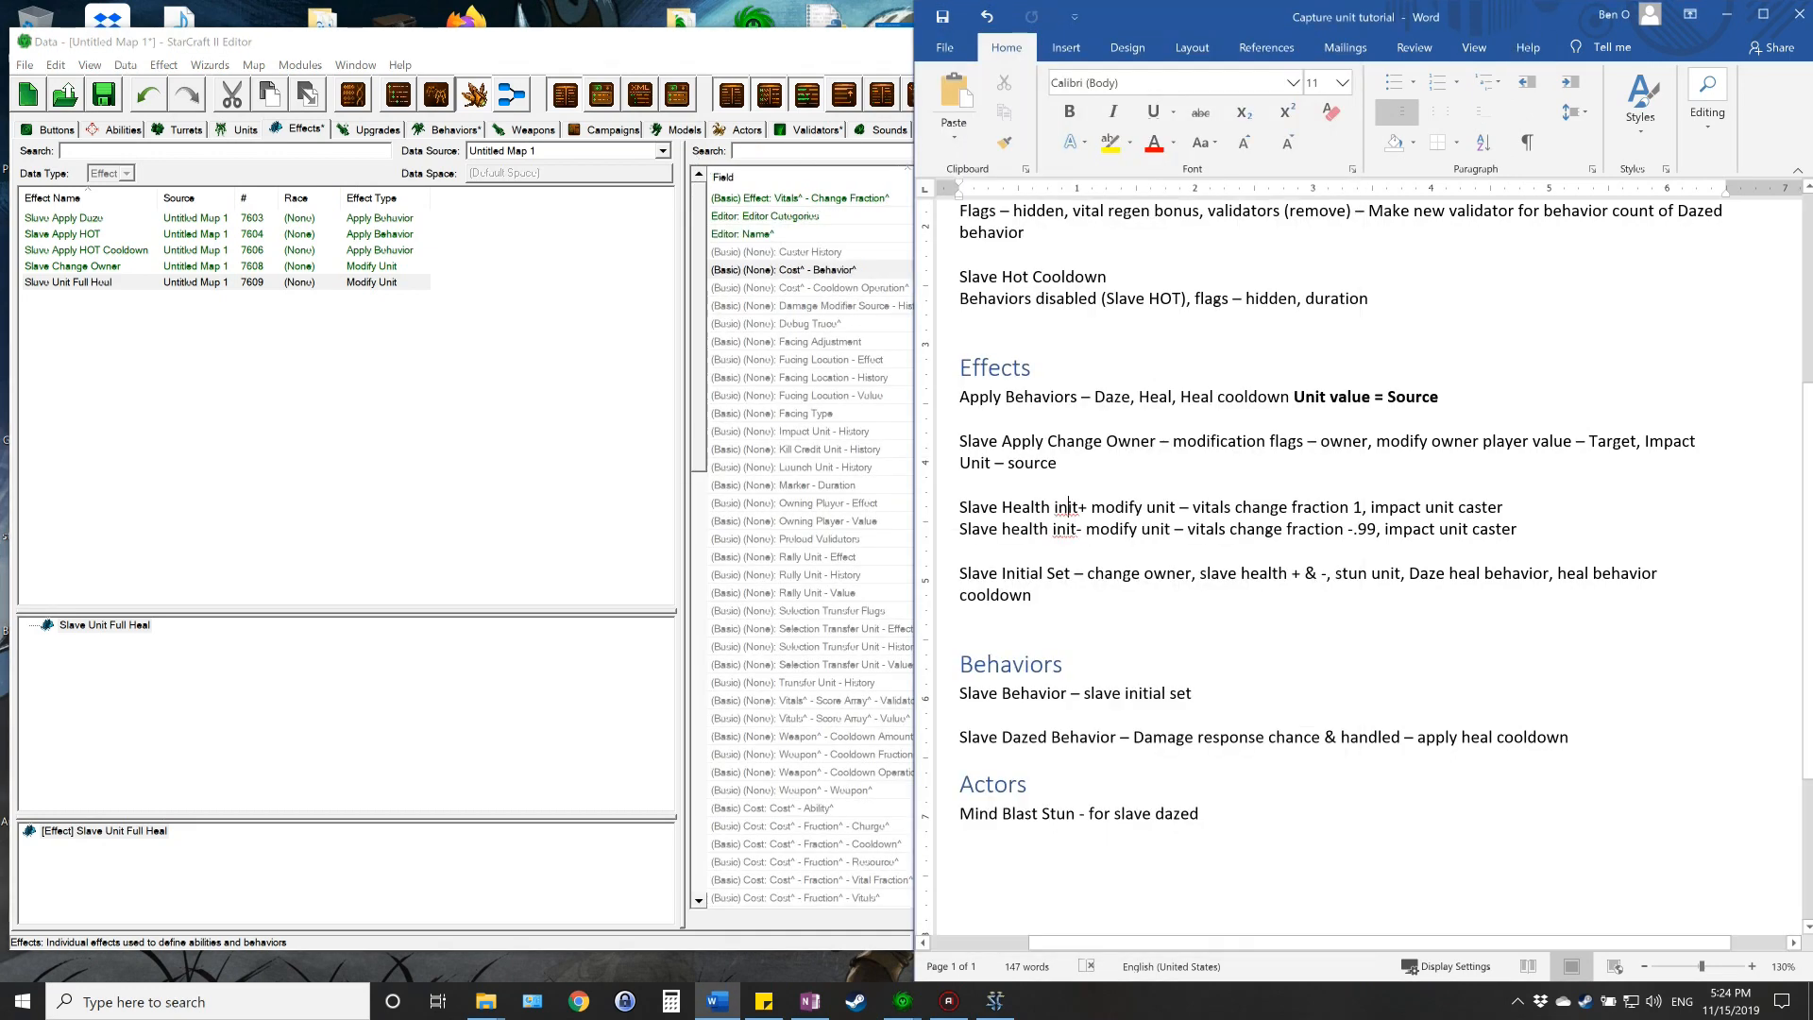
pyautogui.click(903, 1002)
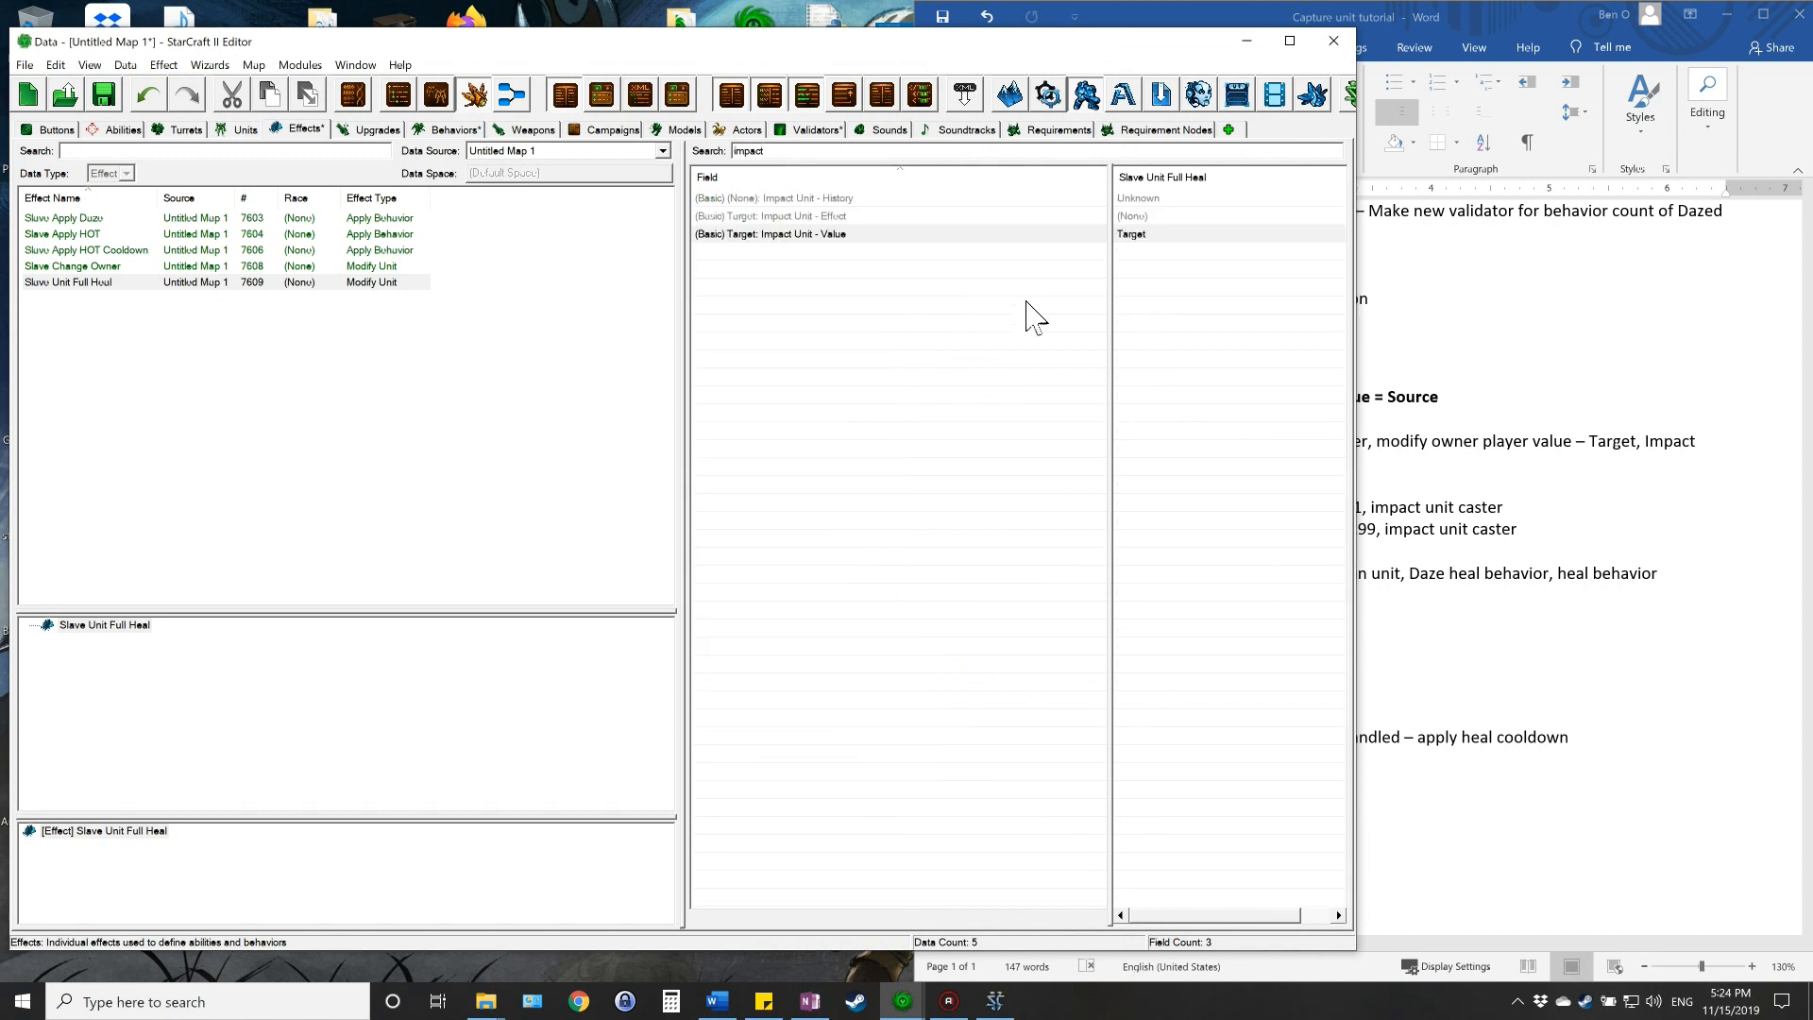
pyautogui.doubleClick(1146, 241)
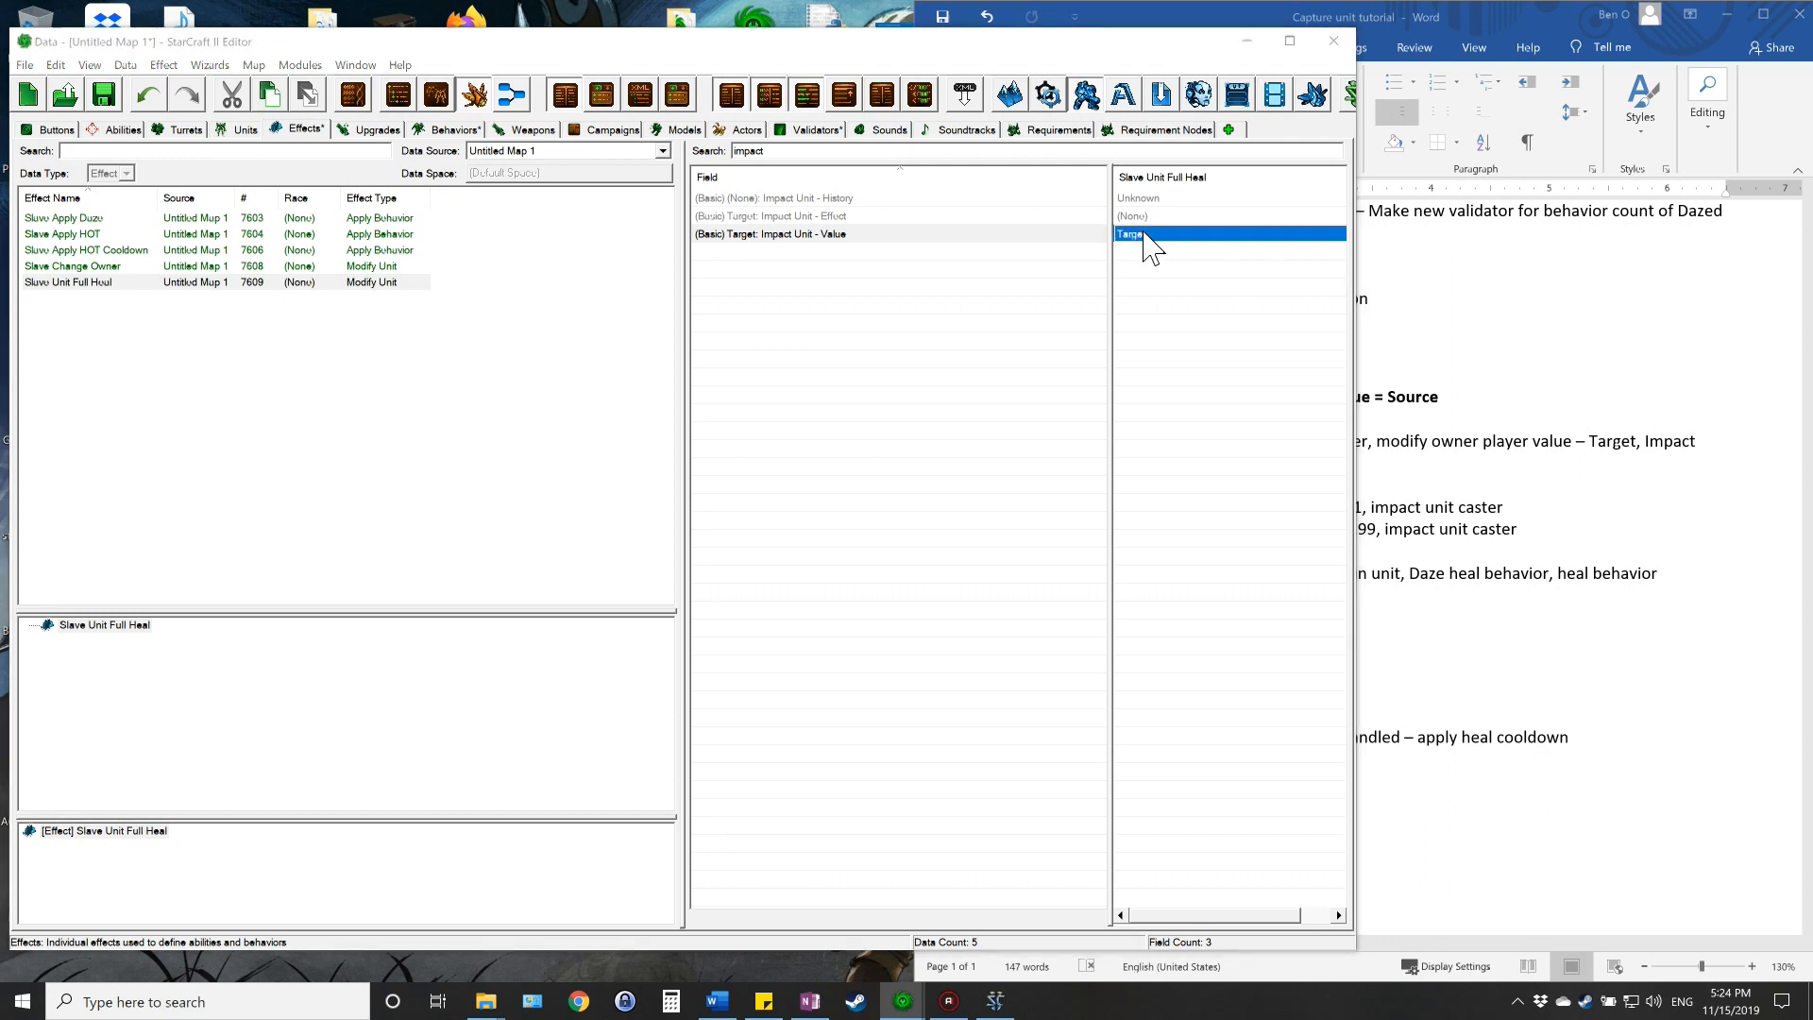
pyautogui.click(653, 235)
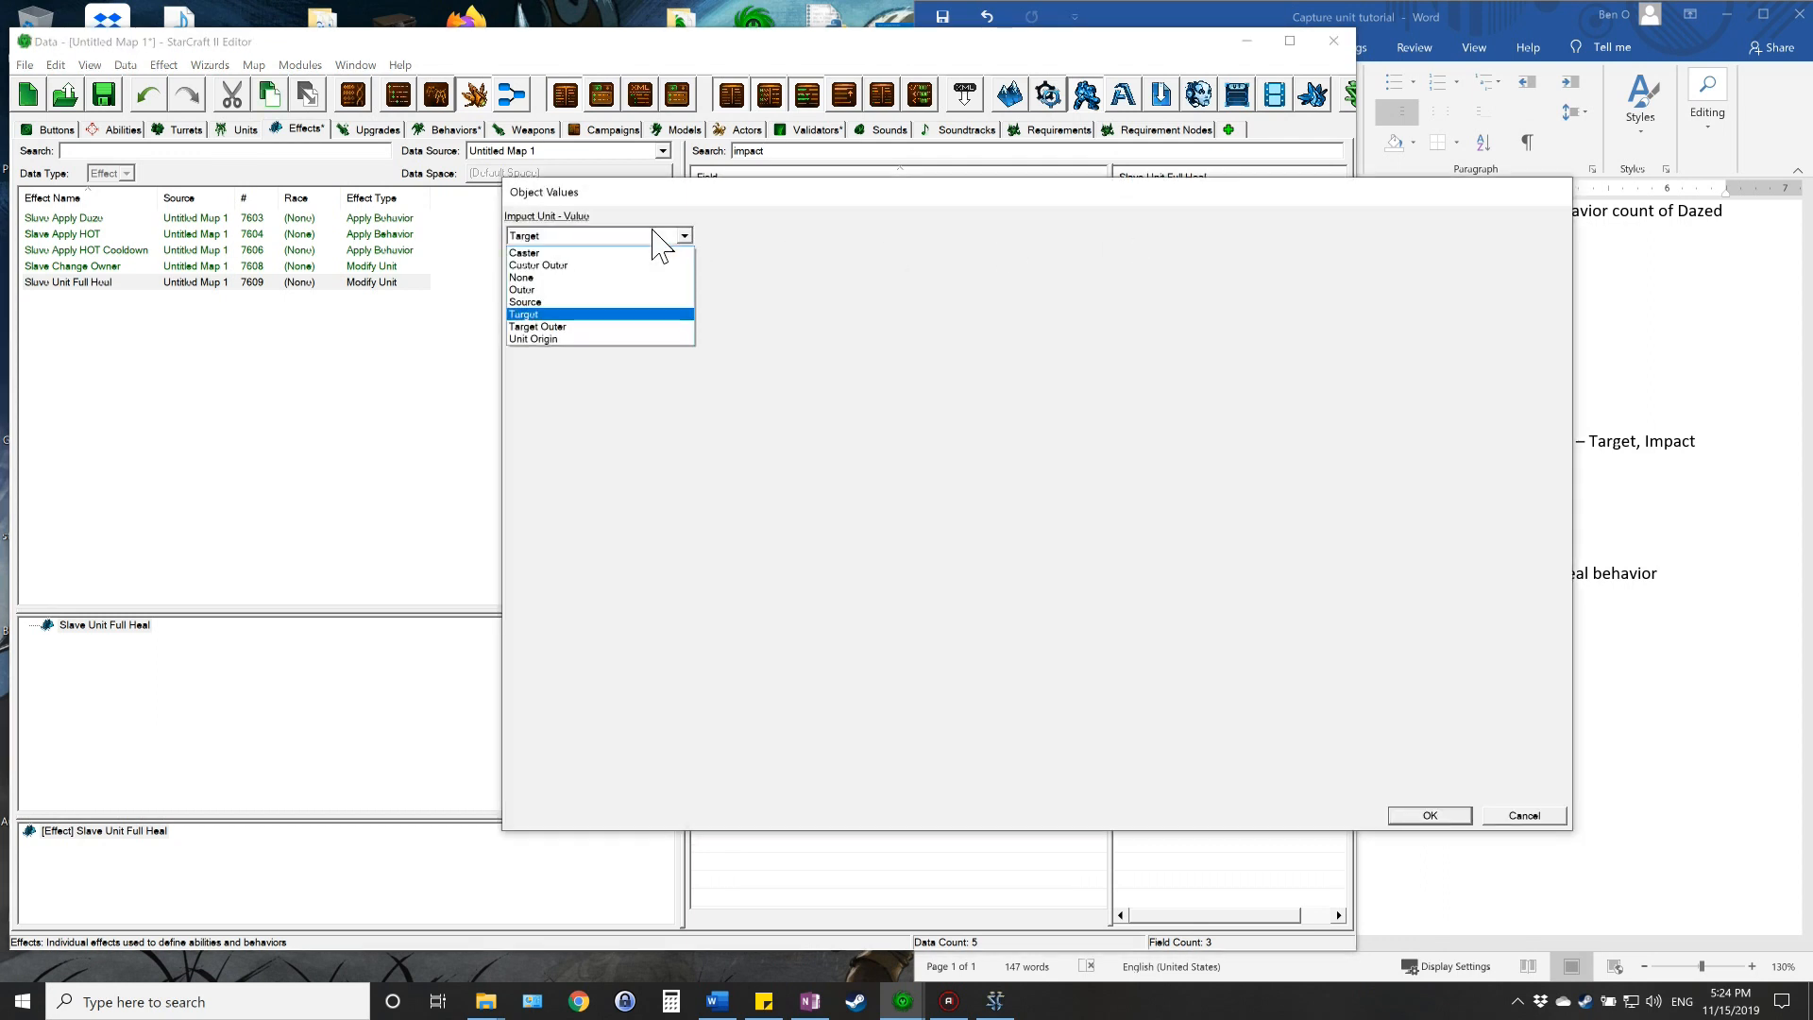
pyautogui.click(542, 257)
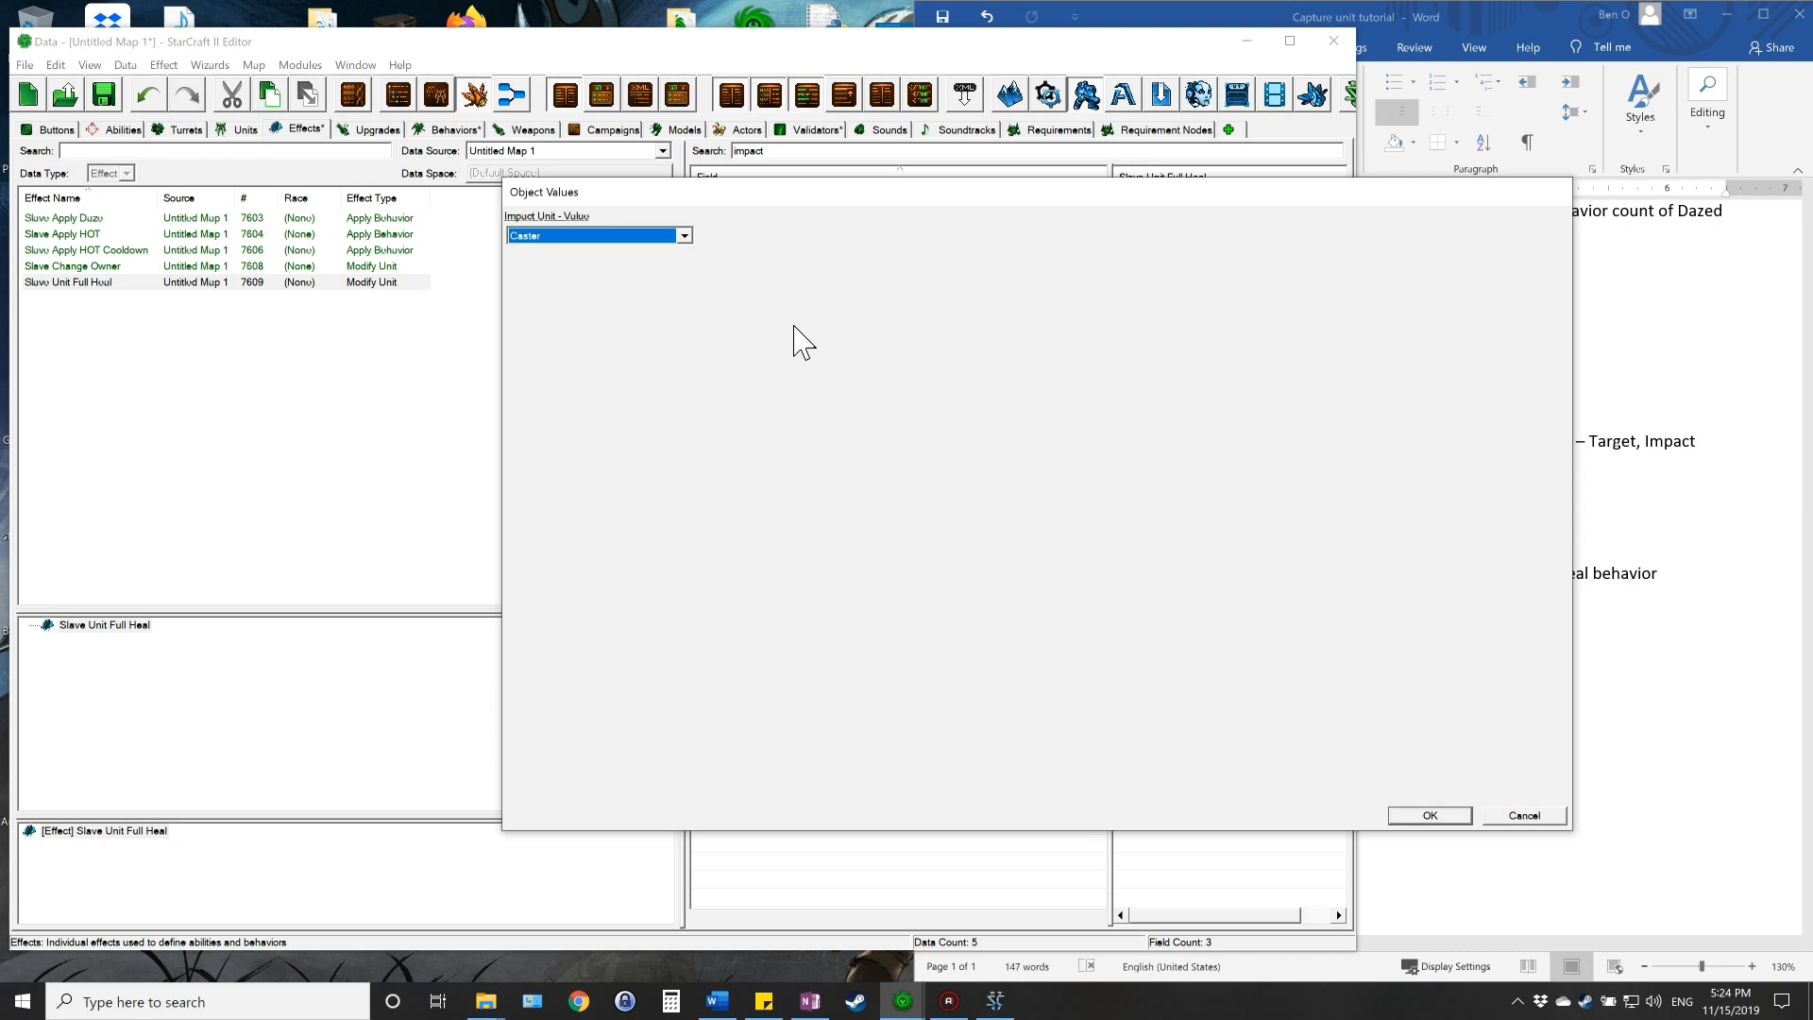
pyautogui.click(1431, 815)
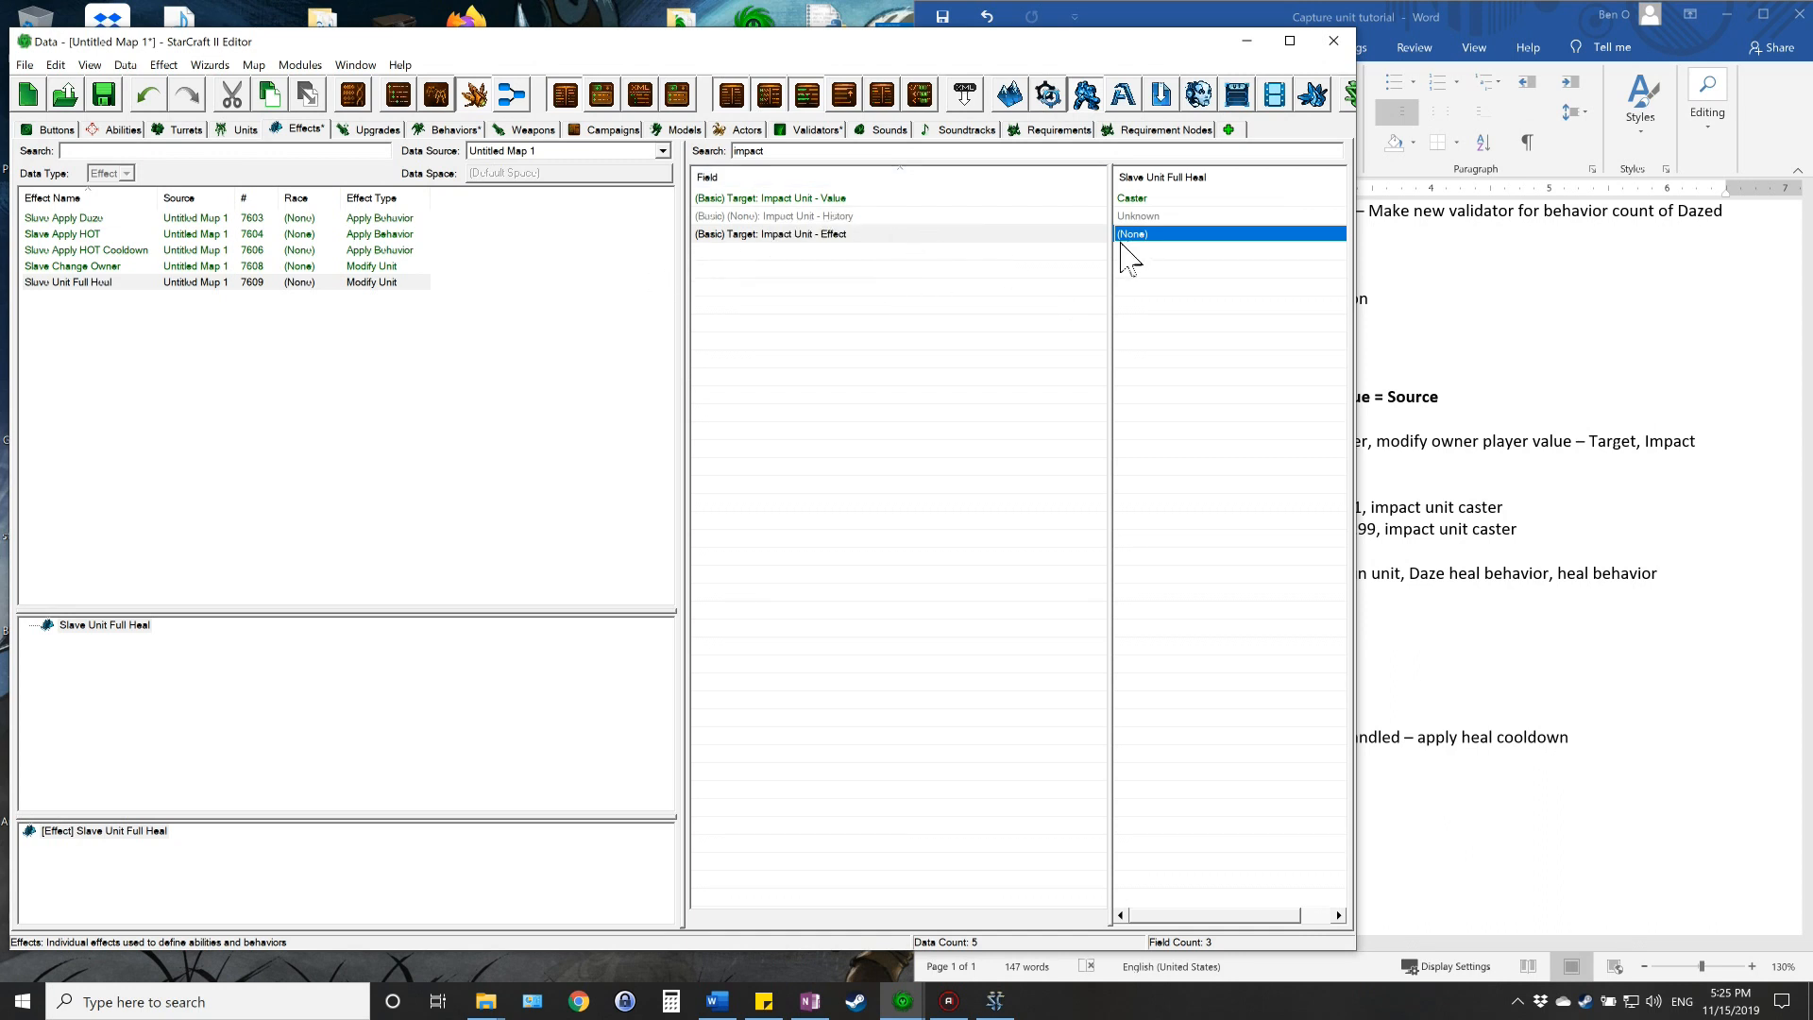
pyautogui.doubleClick(748, 151)
pyautogui.press('BackSpace')
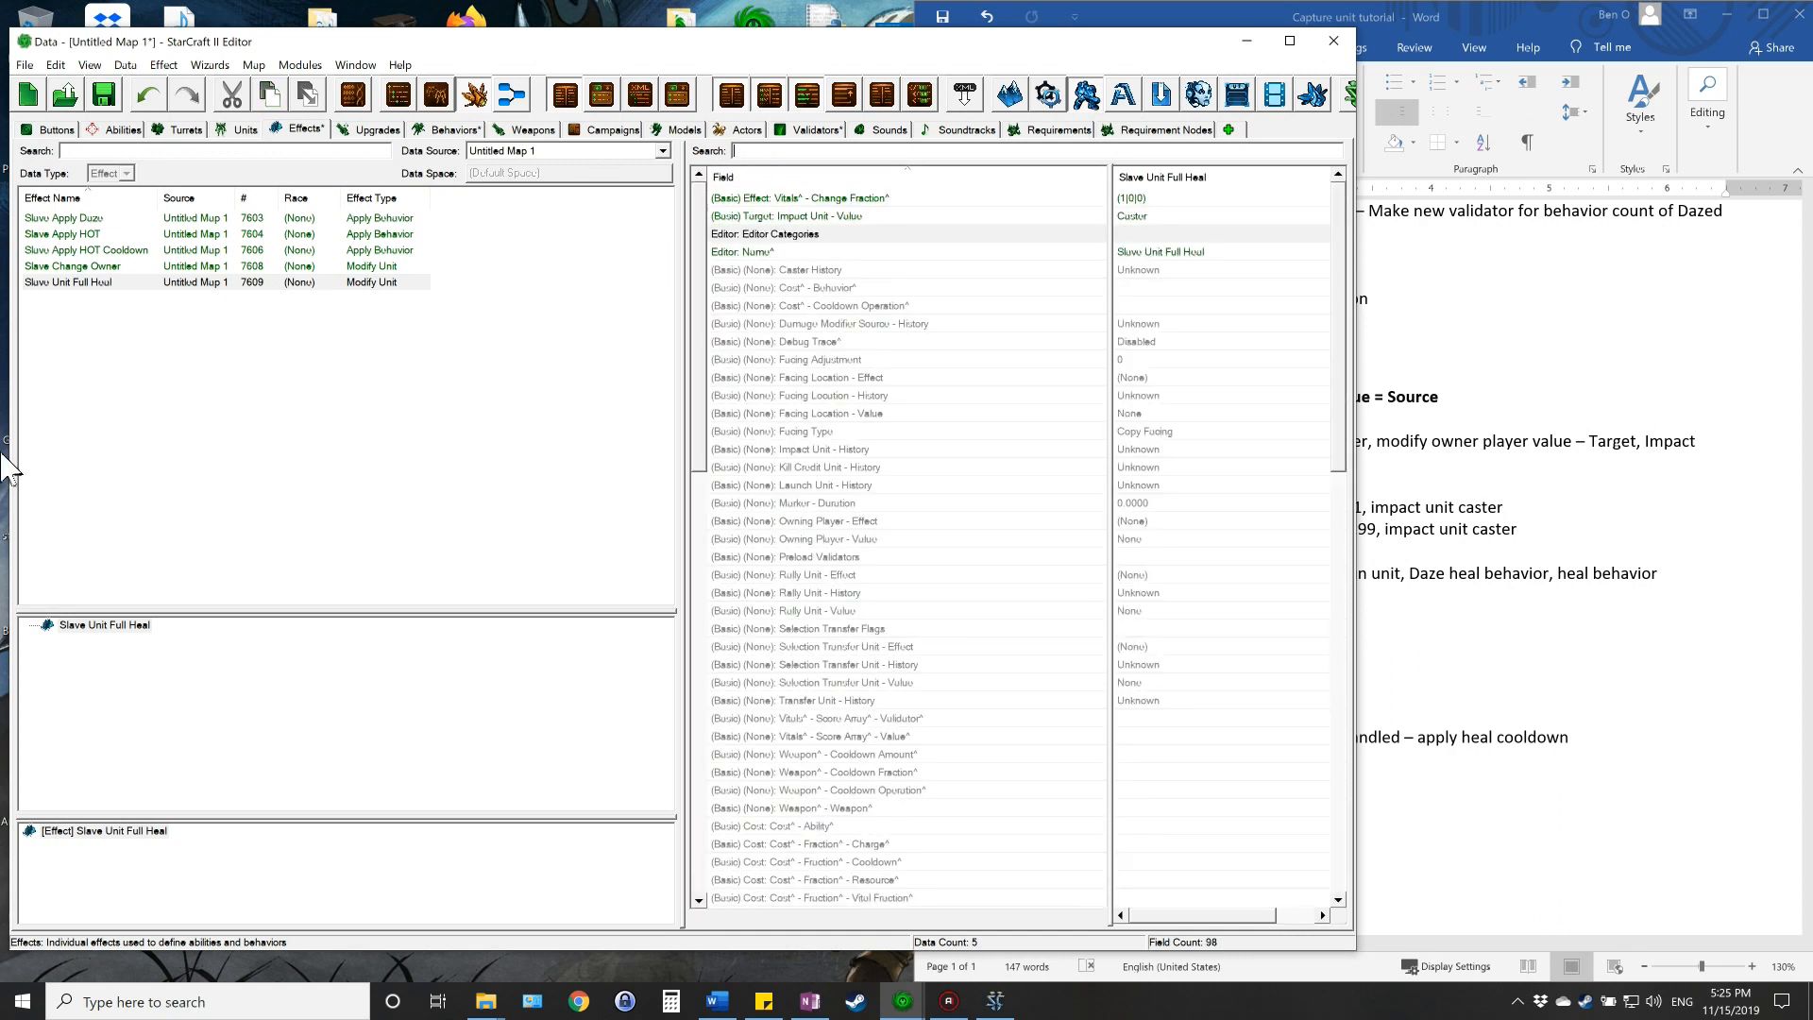
# - Duplicate the Slave Unit Full Heal effect and rename the copy Slave Unit Full Hurt with the suggested ID, keeping the Modify Unit type
pyautogui.click(111, 284)
pyautogui.hotkey('ctrl', 'v')
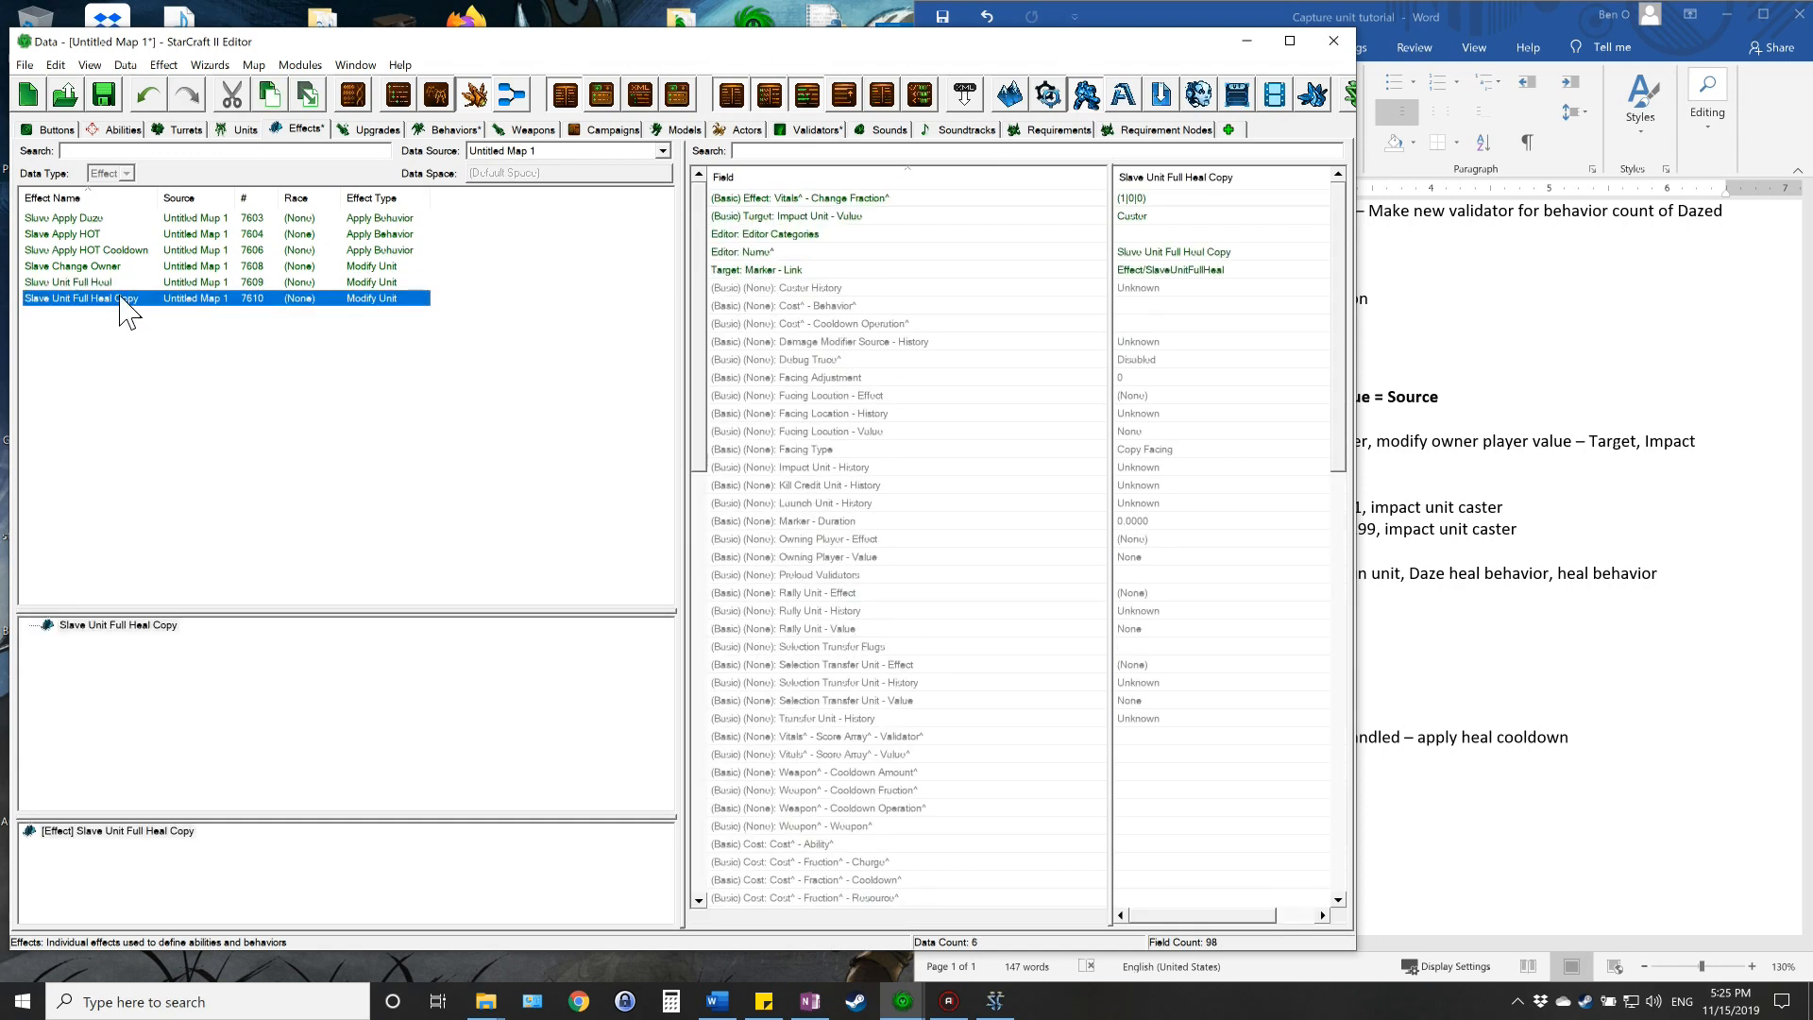
pyautogui.doubleClick(121, 299)
pyautogui.press('End')
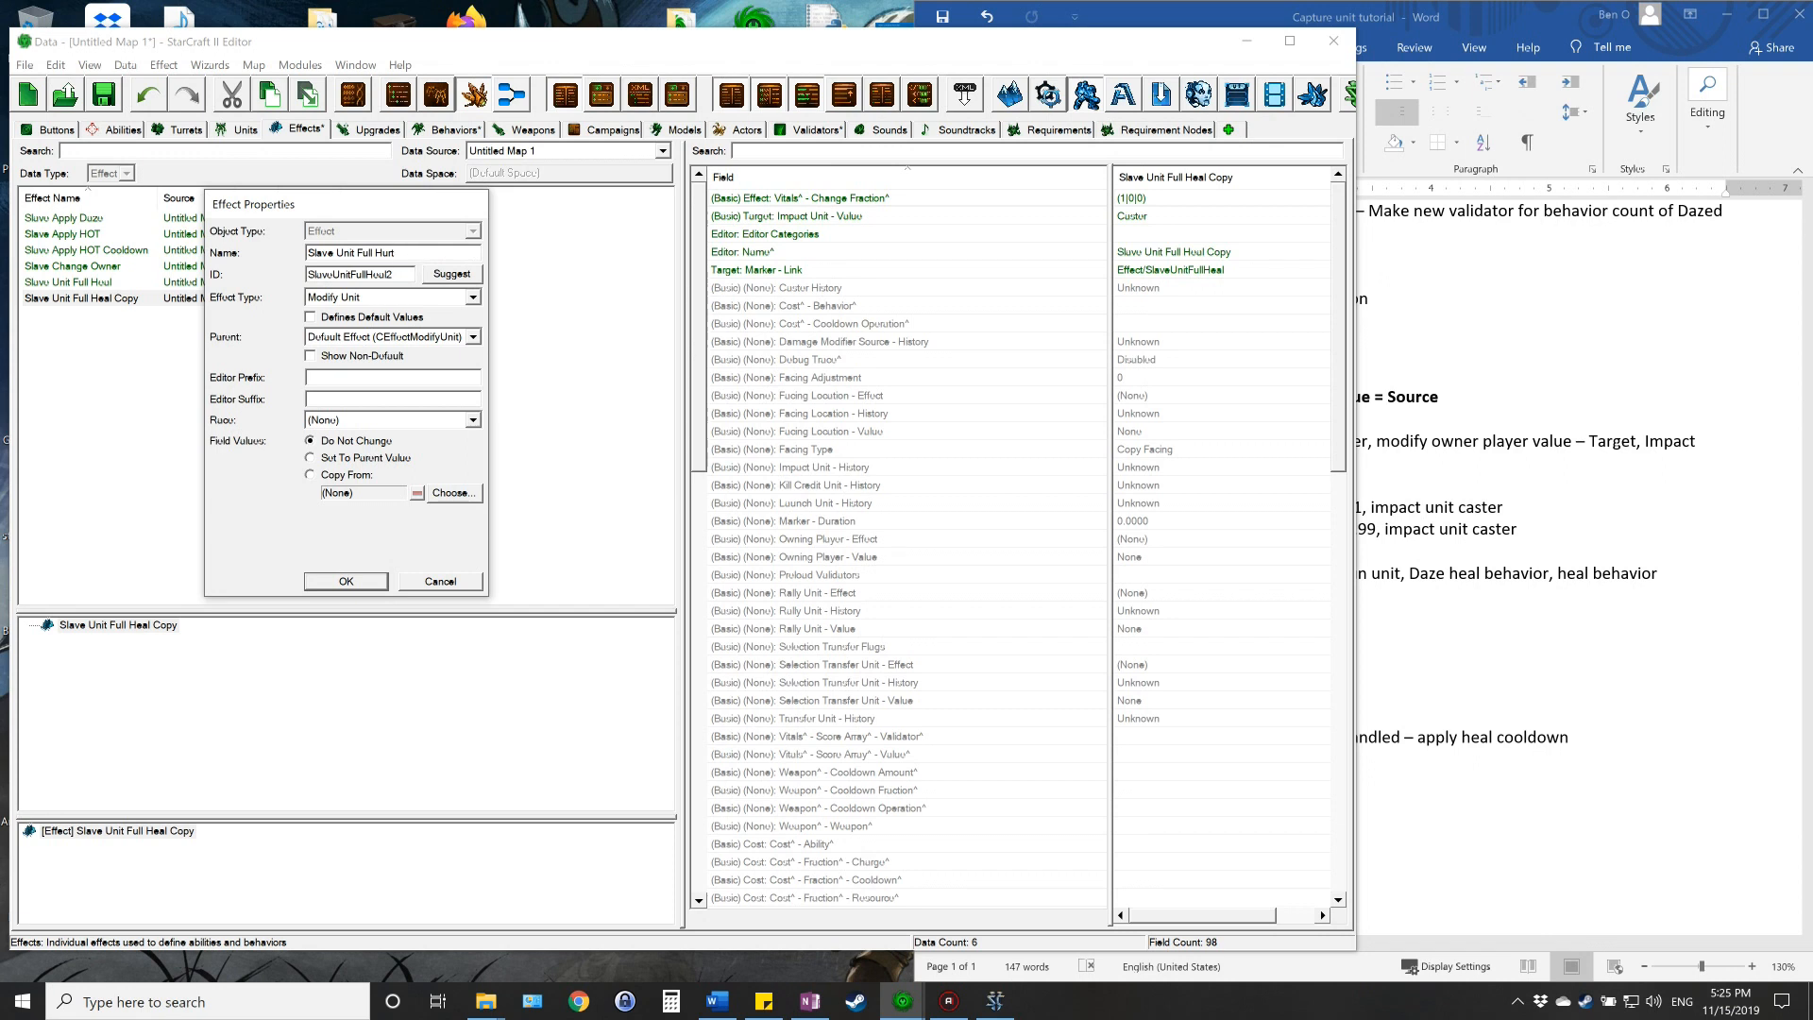
pyautogui.click(441, 274)
pyautogui.click(380, 298)
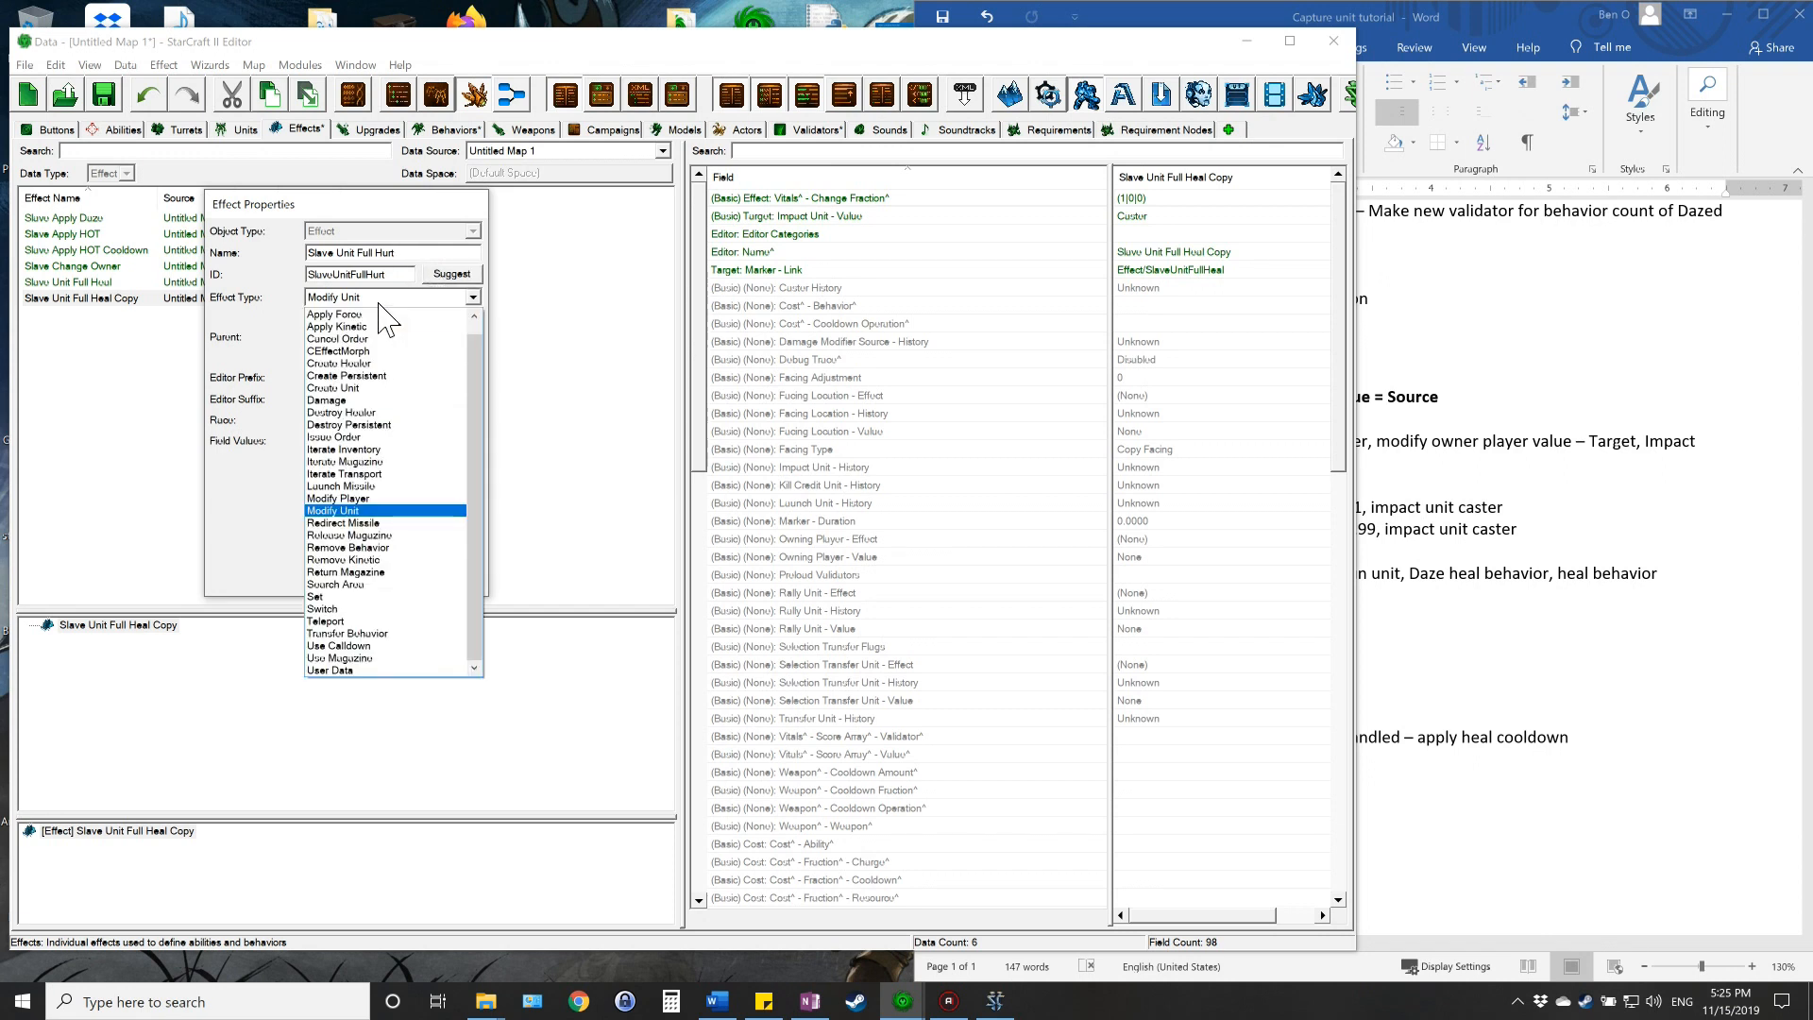
pyautogui.click(379, 303)
pyautogui.click(354, 580)
# - Set Life to -0.99 in Effect: Vitals - Change Fraction of the Slave Unit Full Hurt effect
pyautogui.doubleClick(1133, 198)
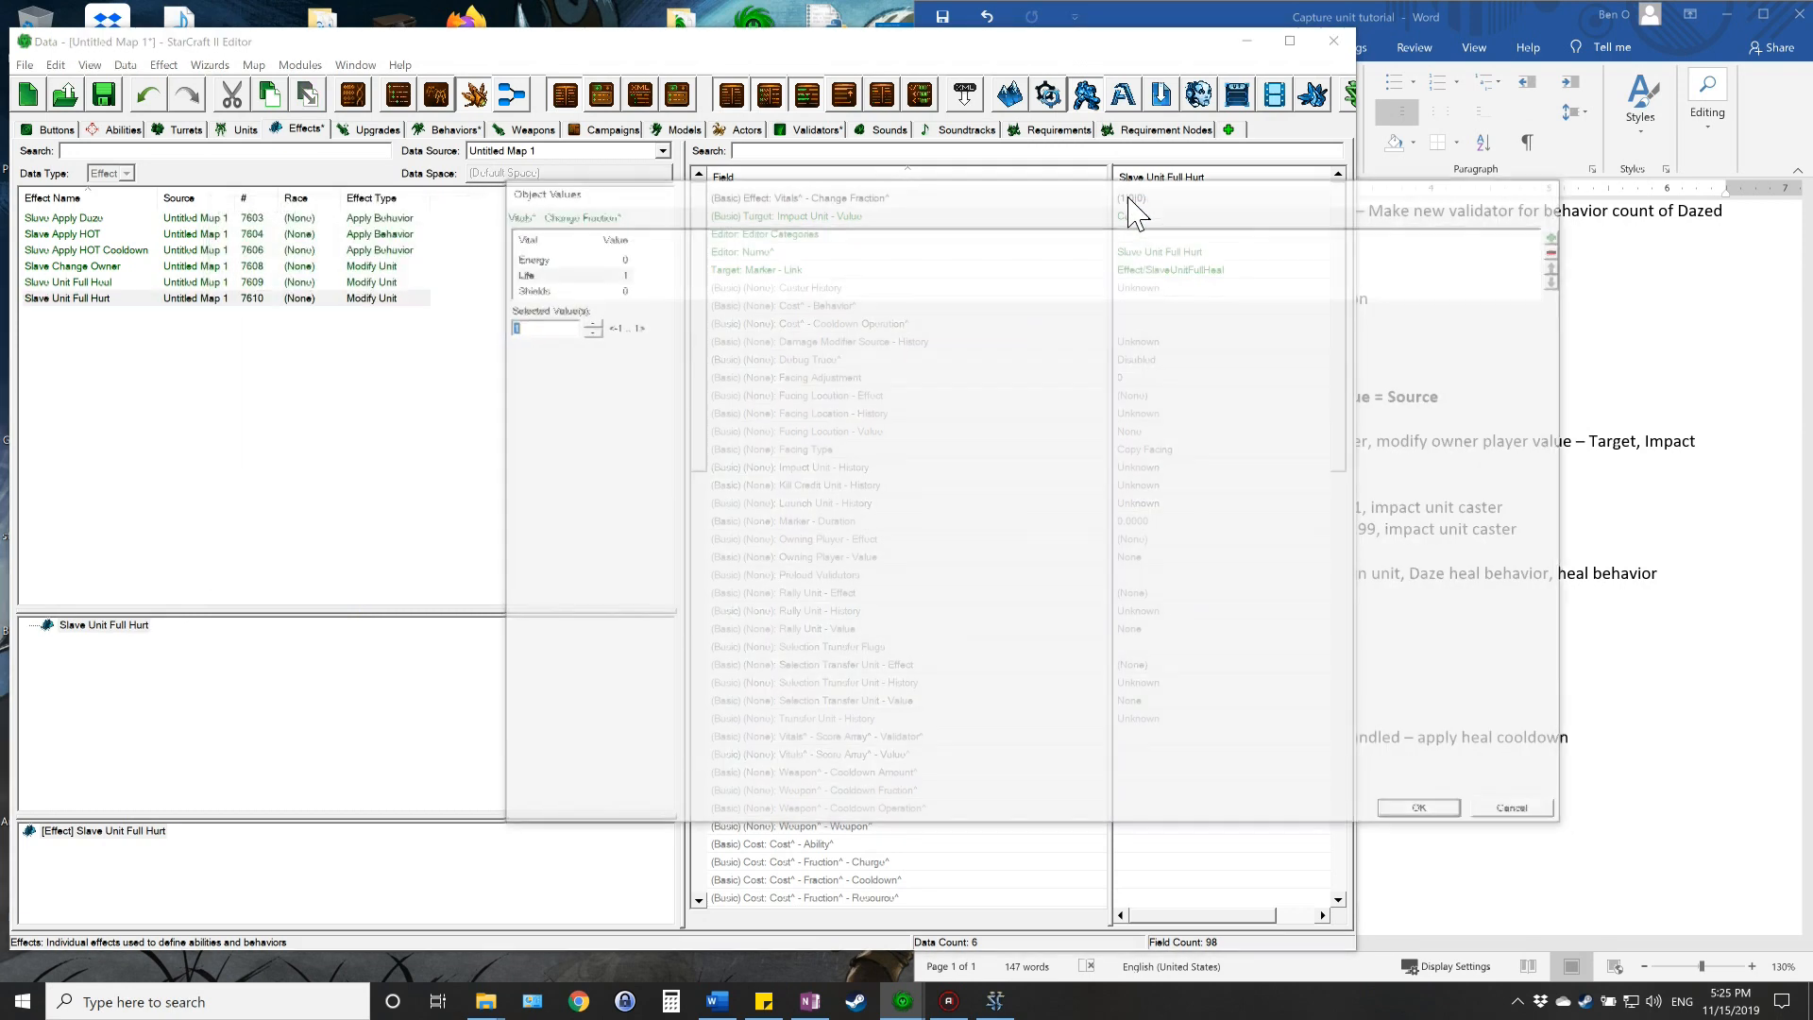
pyautogui.write('-')
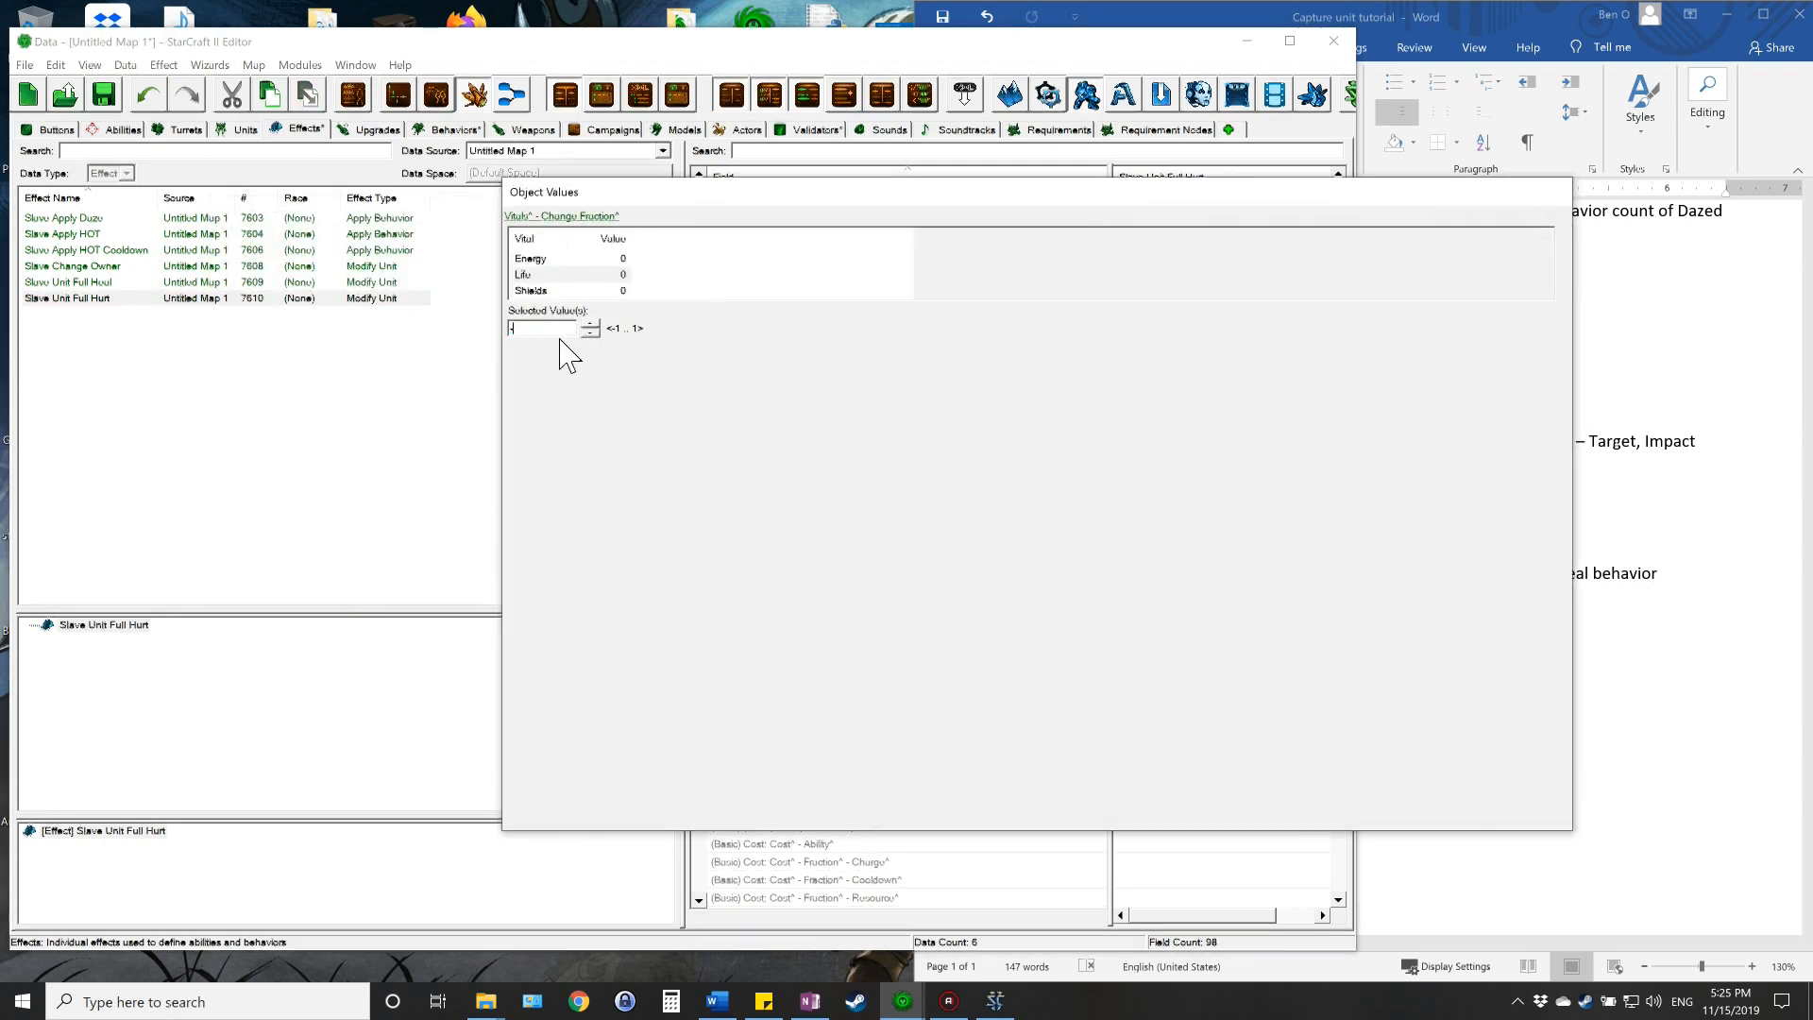
pyautogui.write('.99')
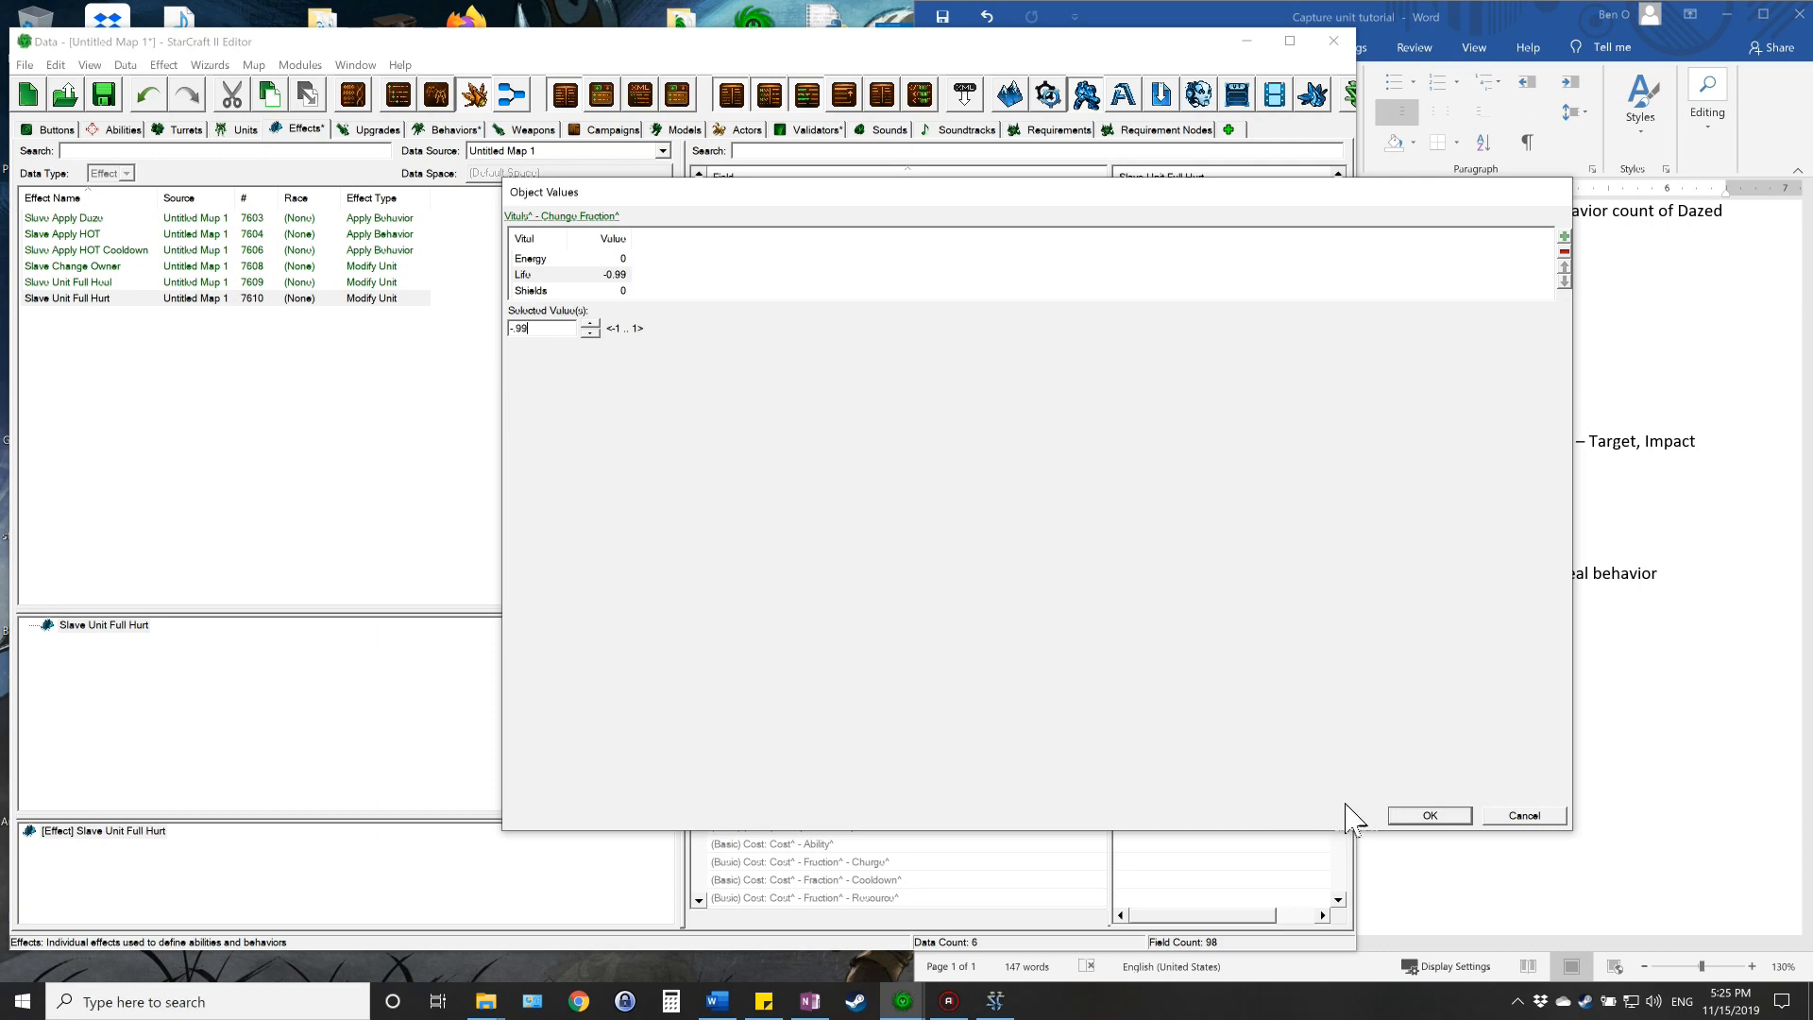
pyautogui.click(1440, 816)
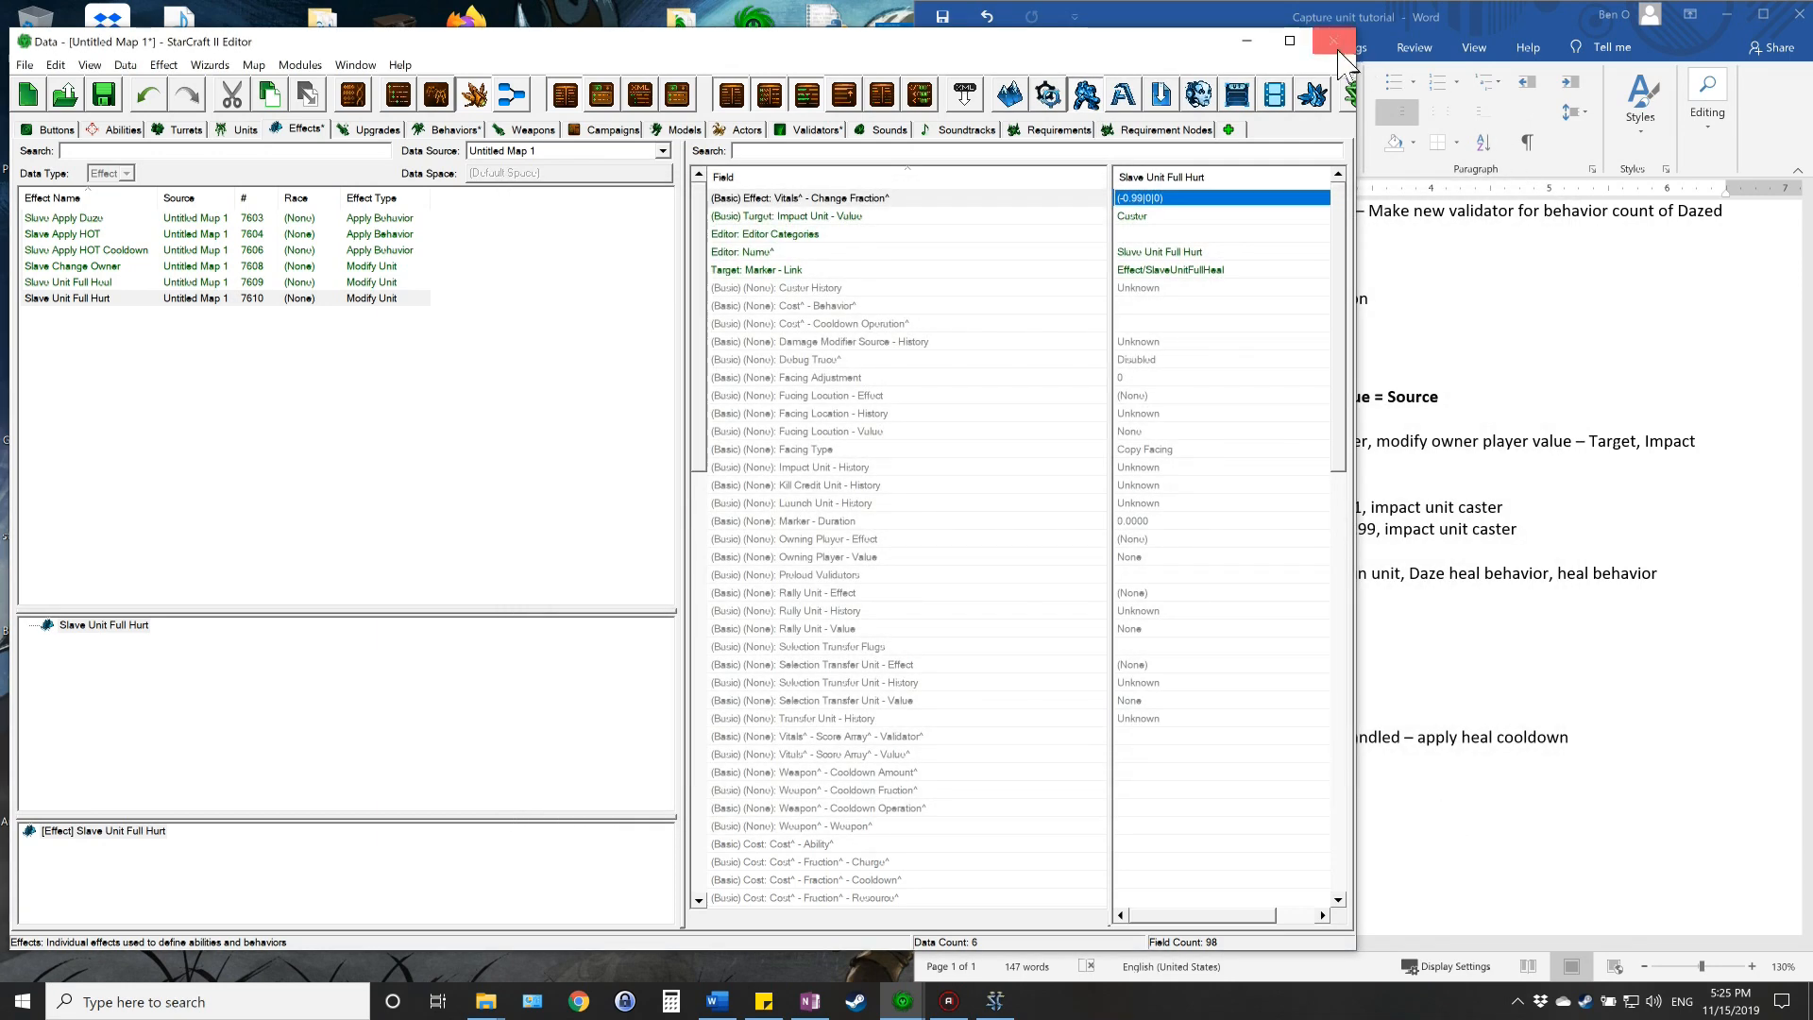
# - Check the Word notes, and add a new Set effect named Slave Initial Set with the suggested ID
pyautogui.click(1428, 19)
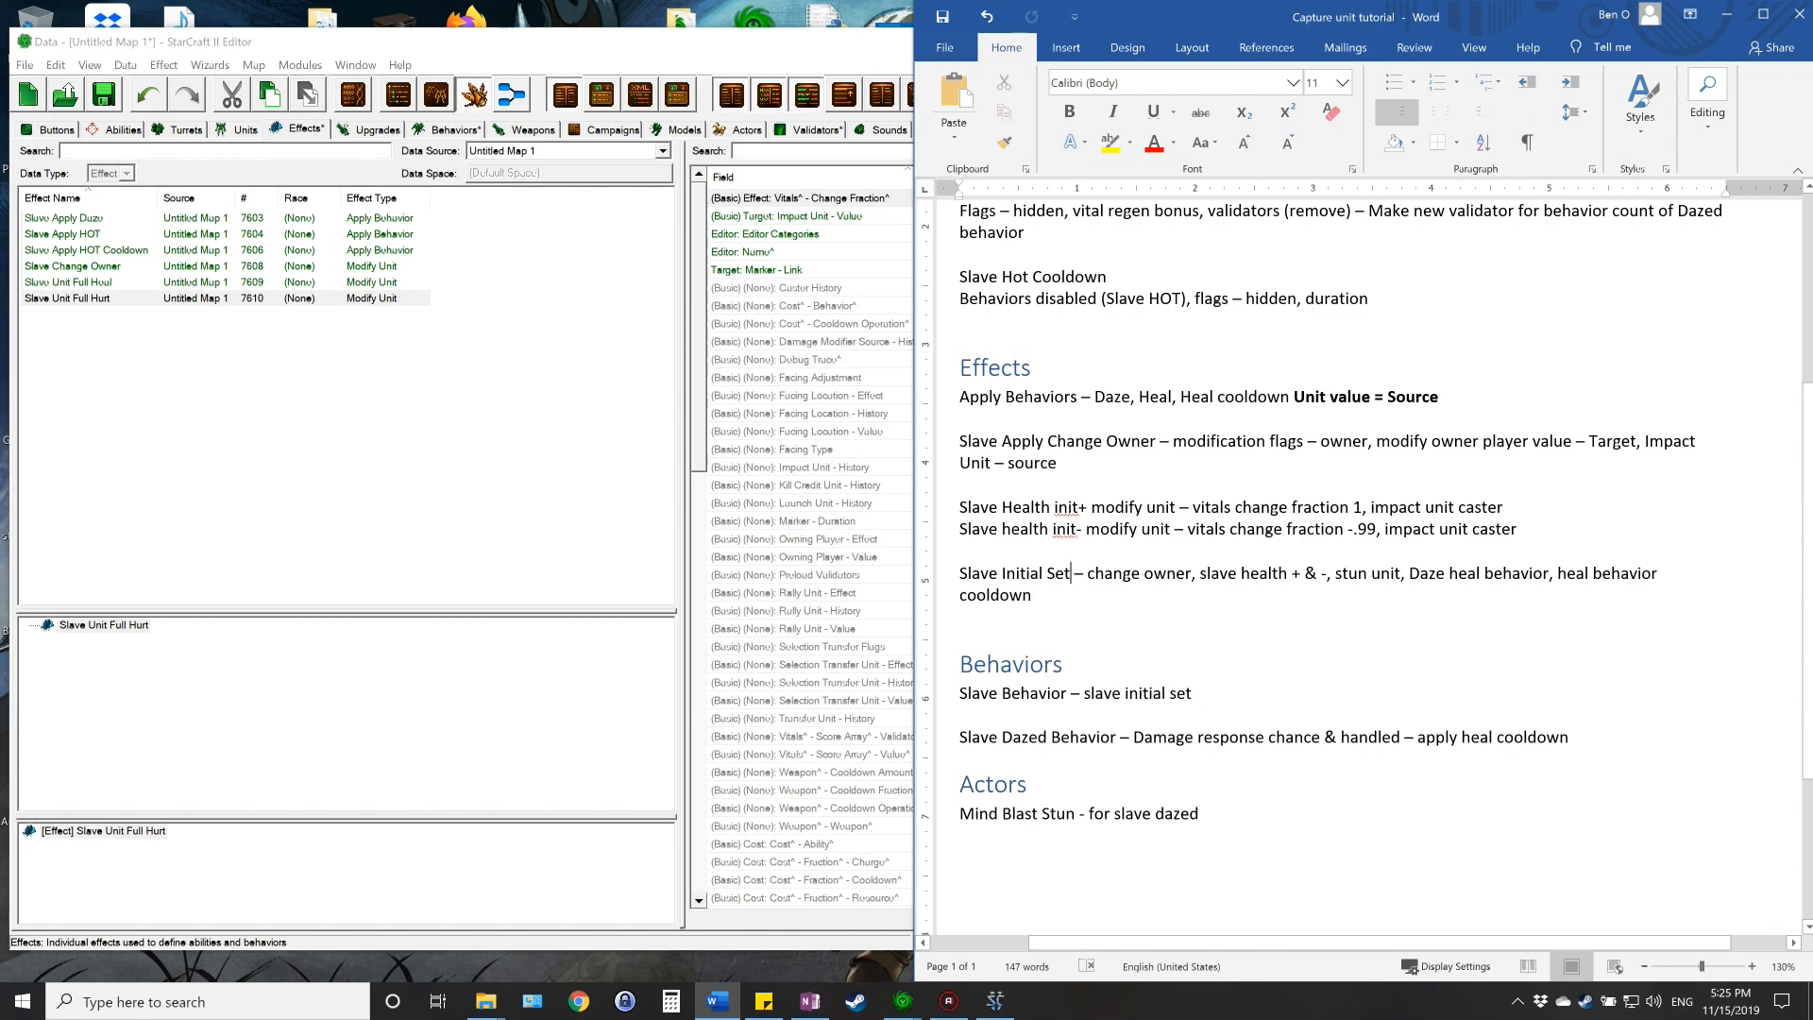
pyautogui.click(143, 378)
pyautogui.rightClick(142, 373)
pyautogui.click(183, 385)
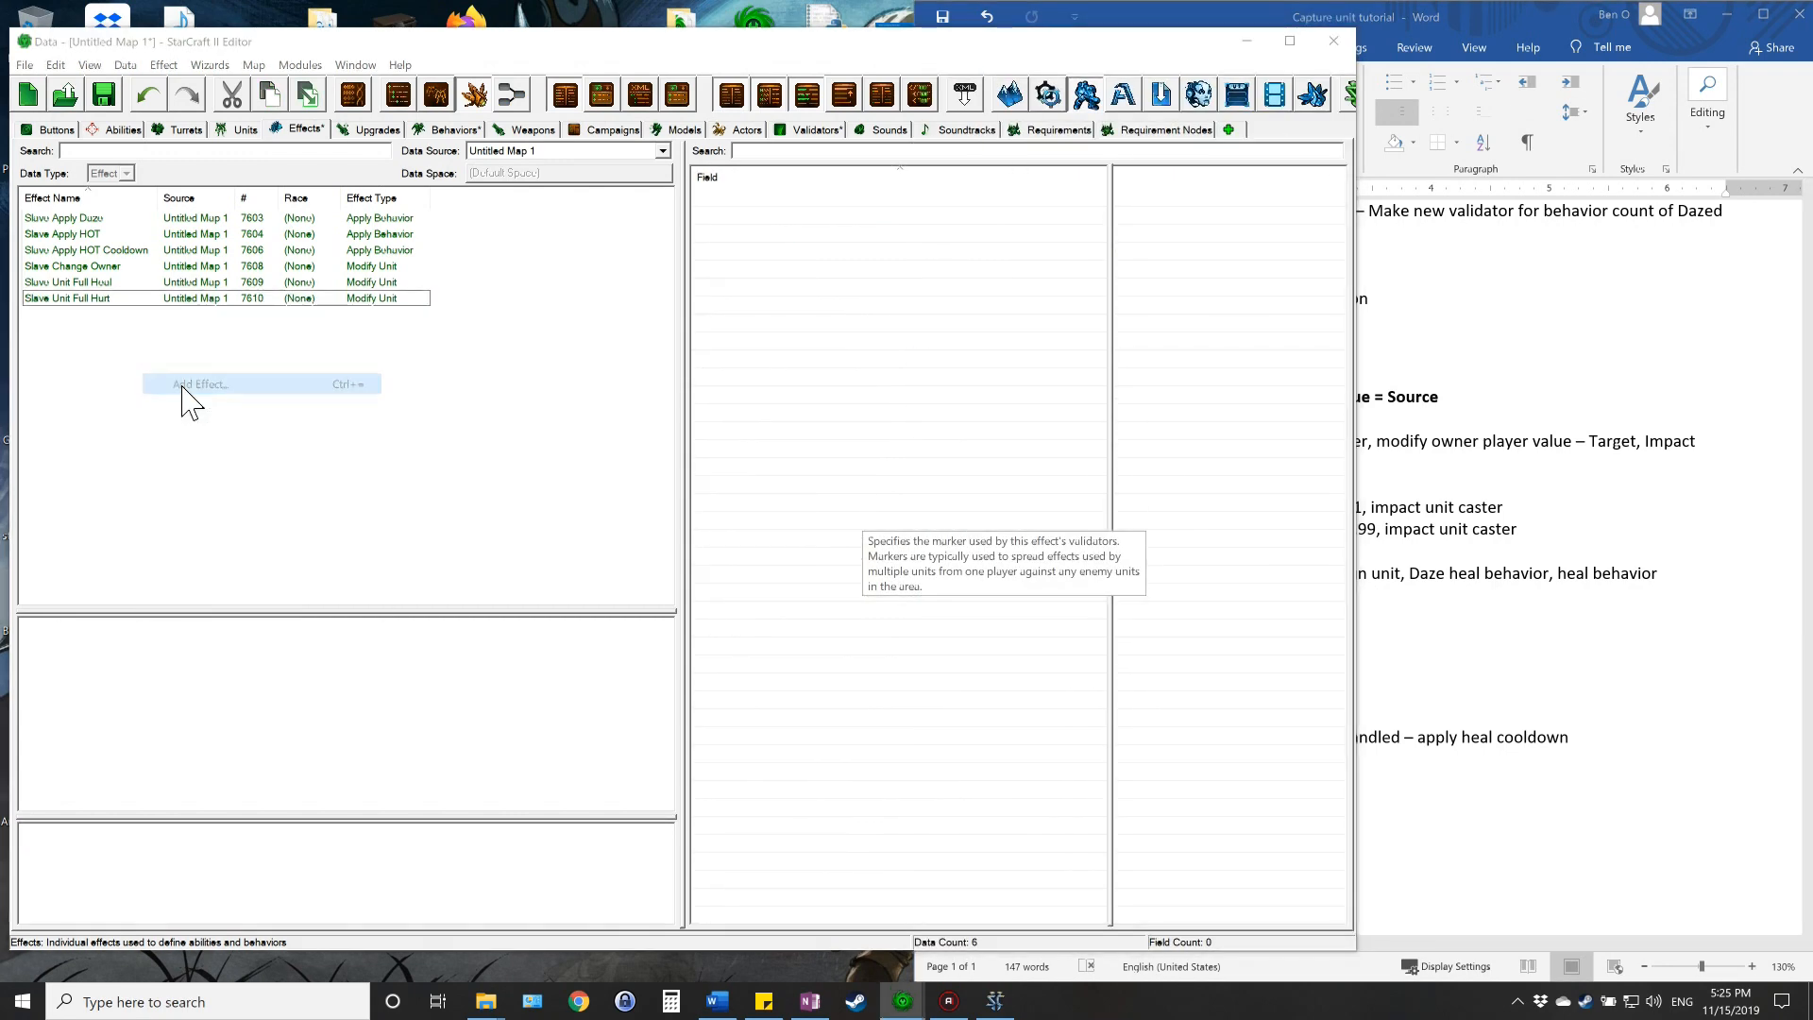
pyautogui.write('Slave Initial Set')
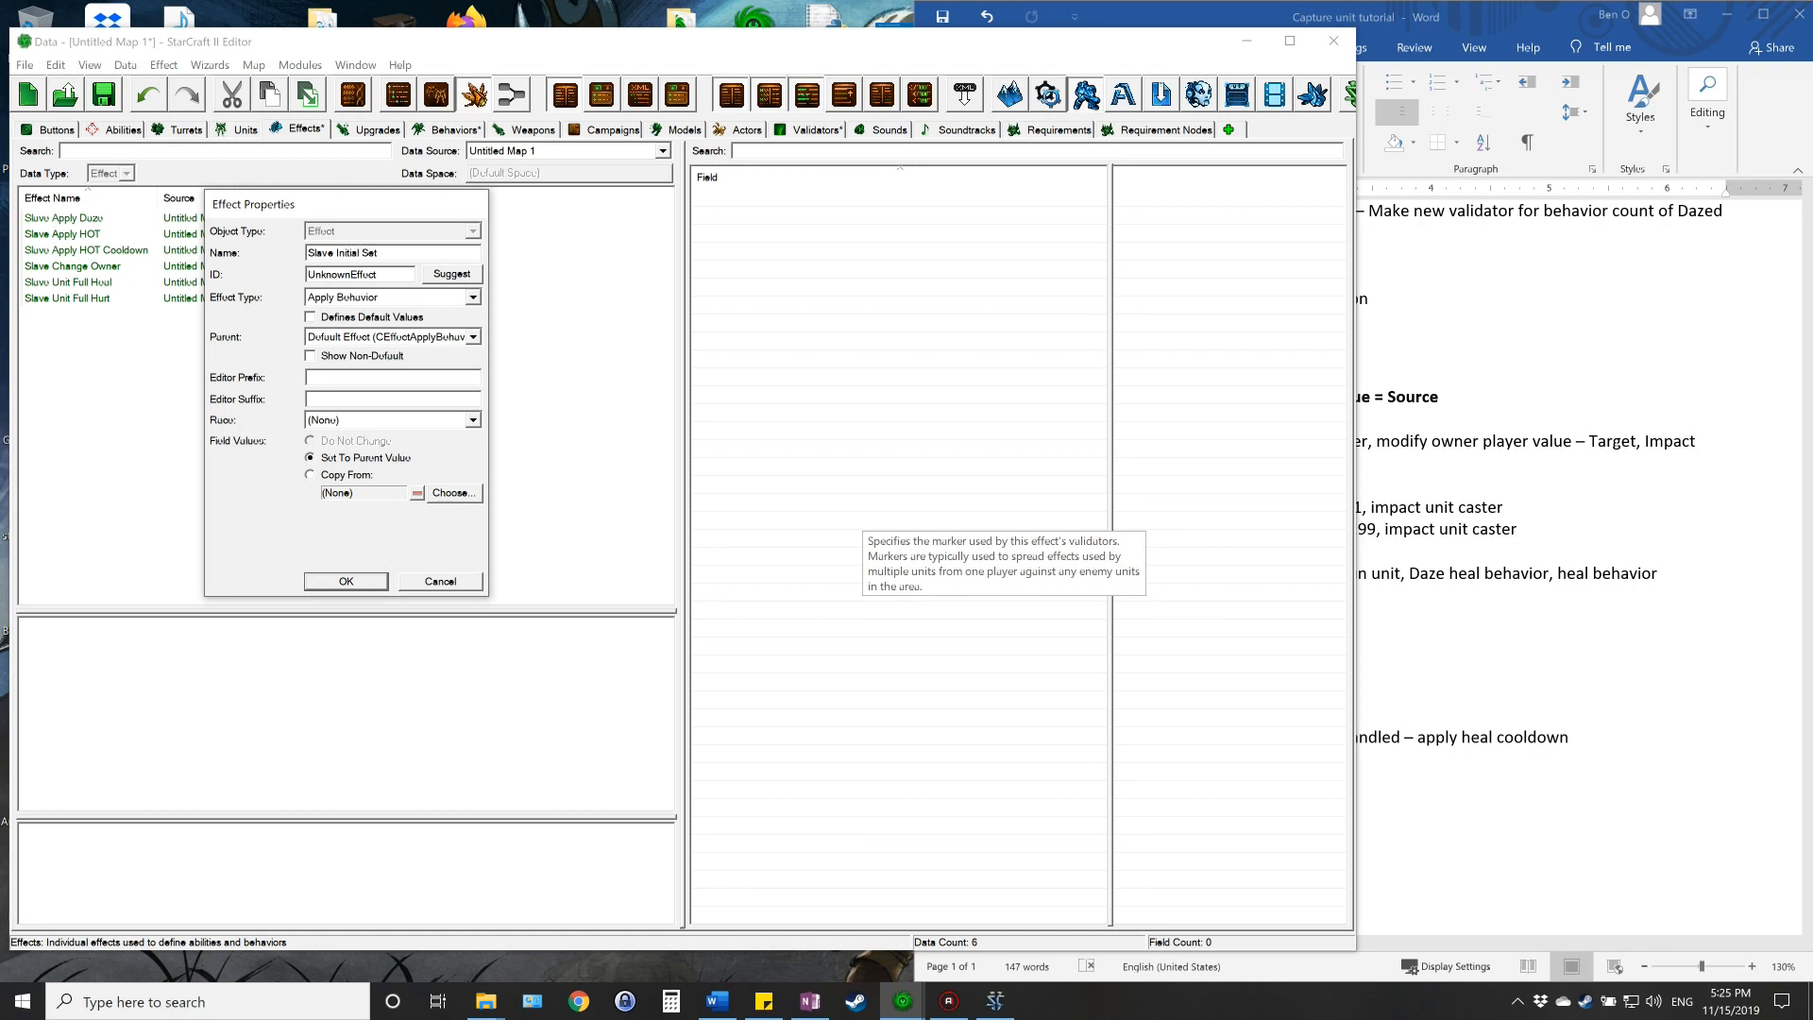
pyautogui.click(452, 276)
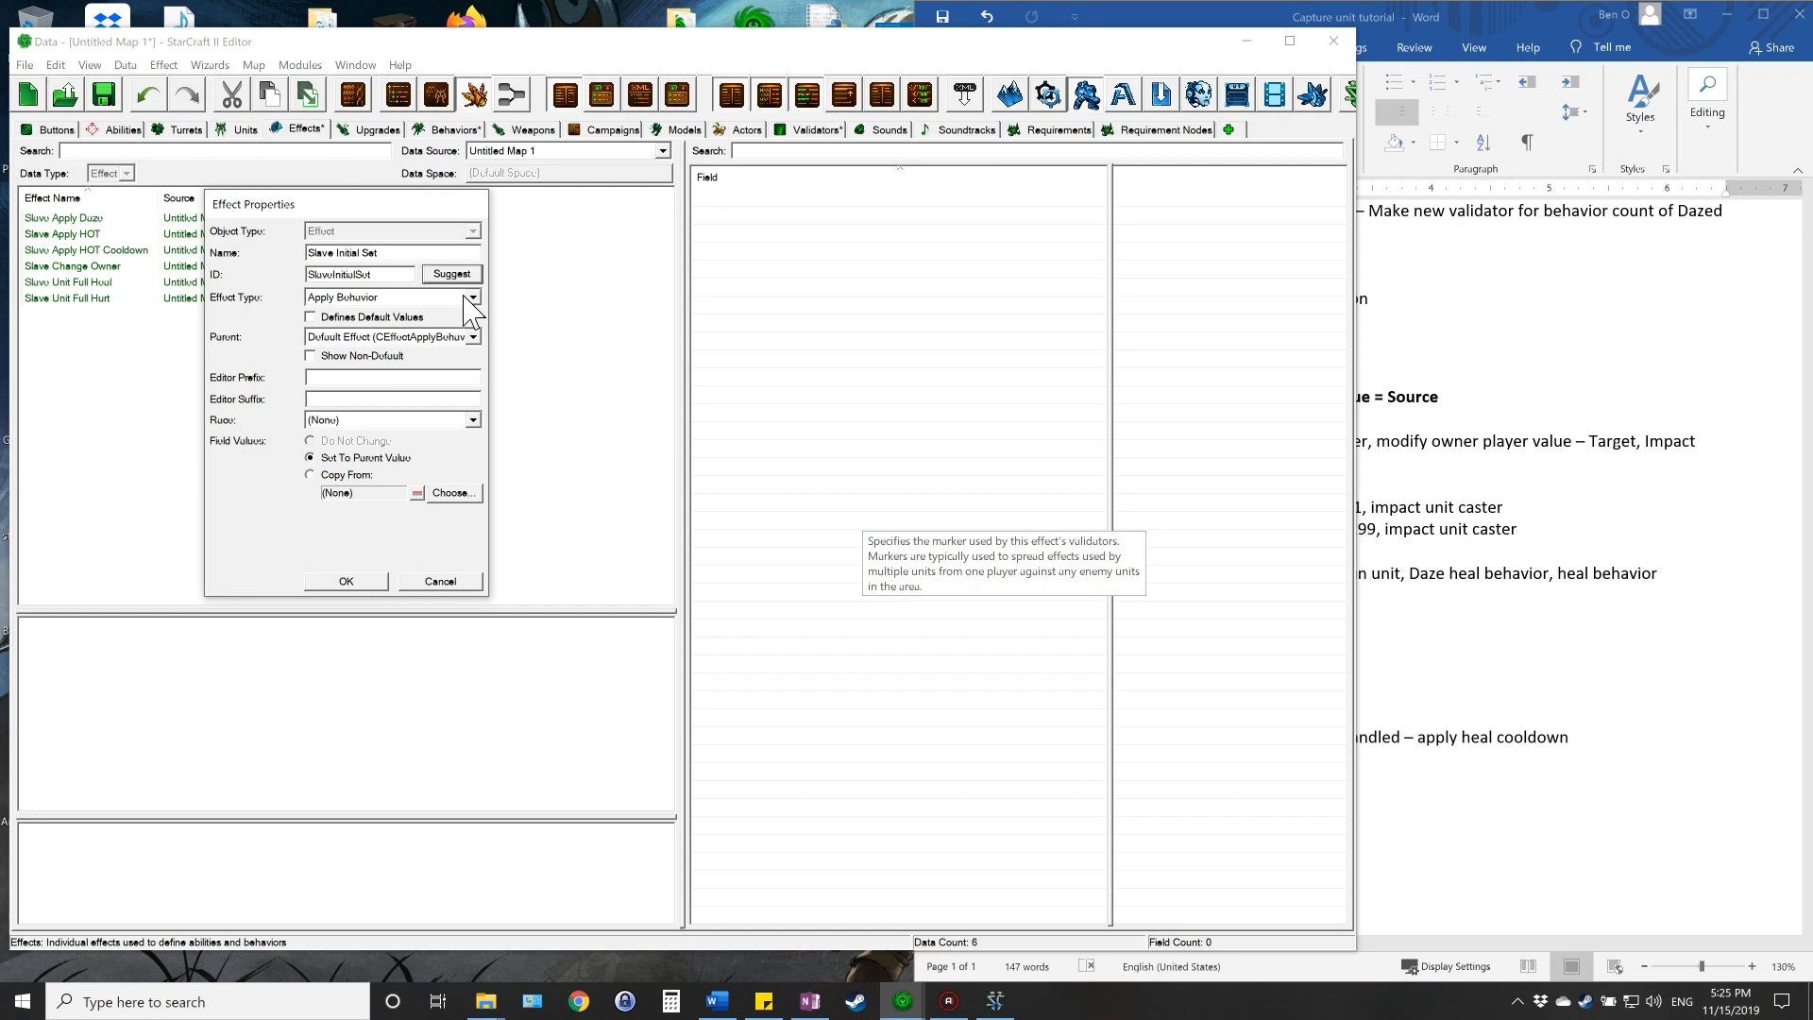
pyautogui.click(466, 297)
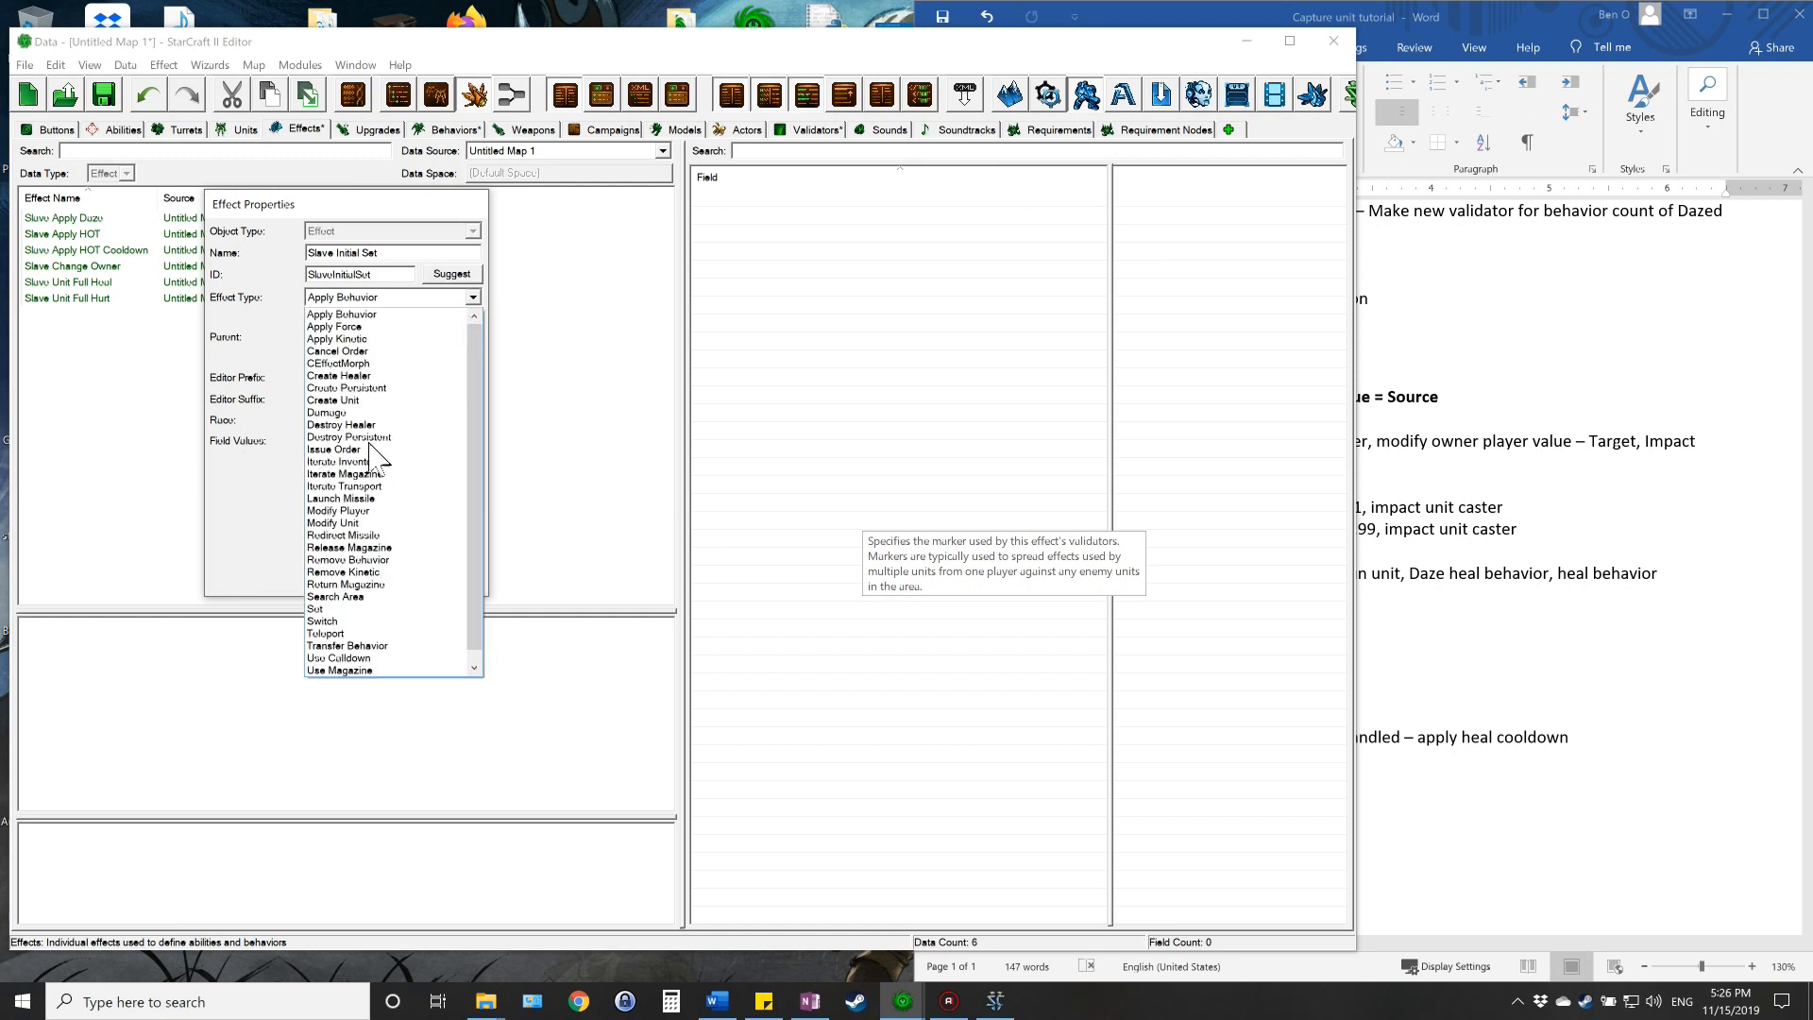
pyautogui.click(326, 609)
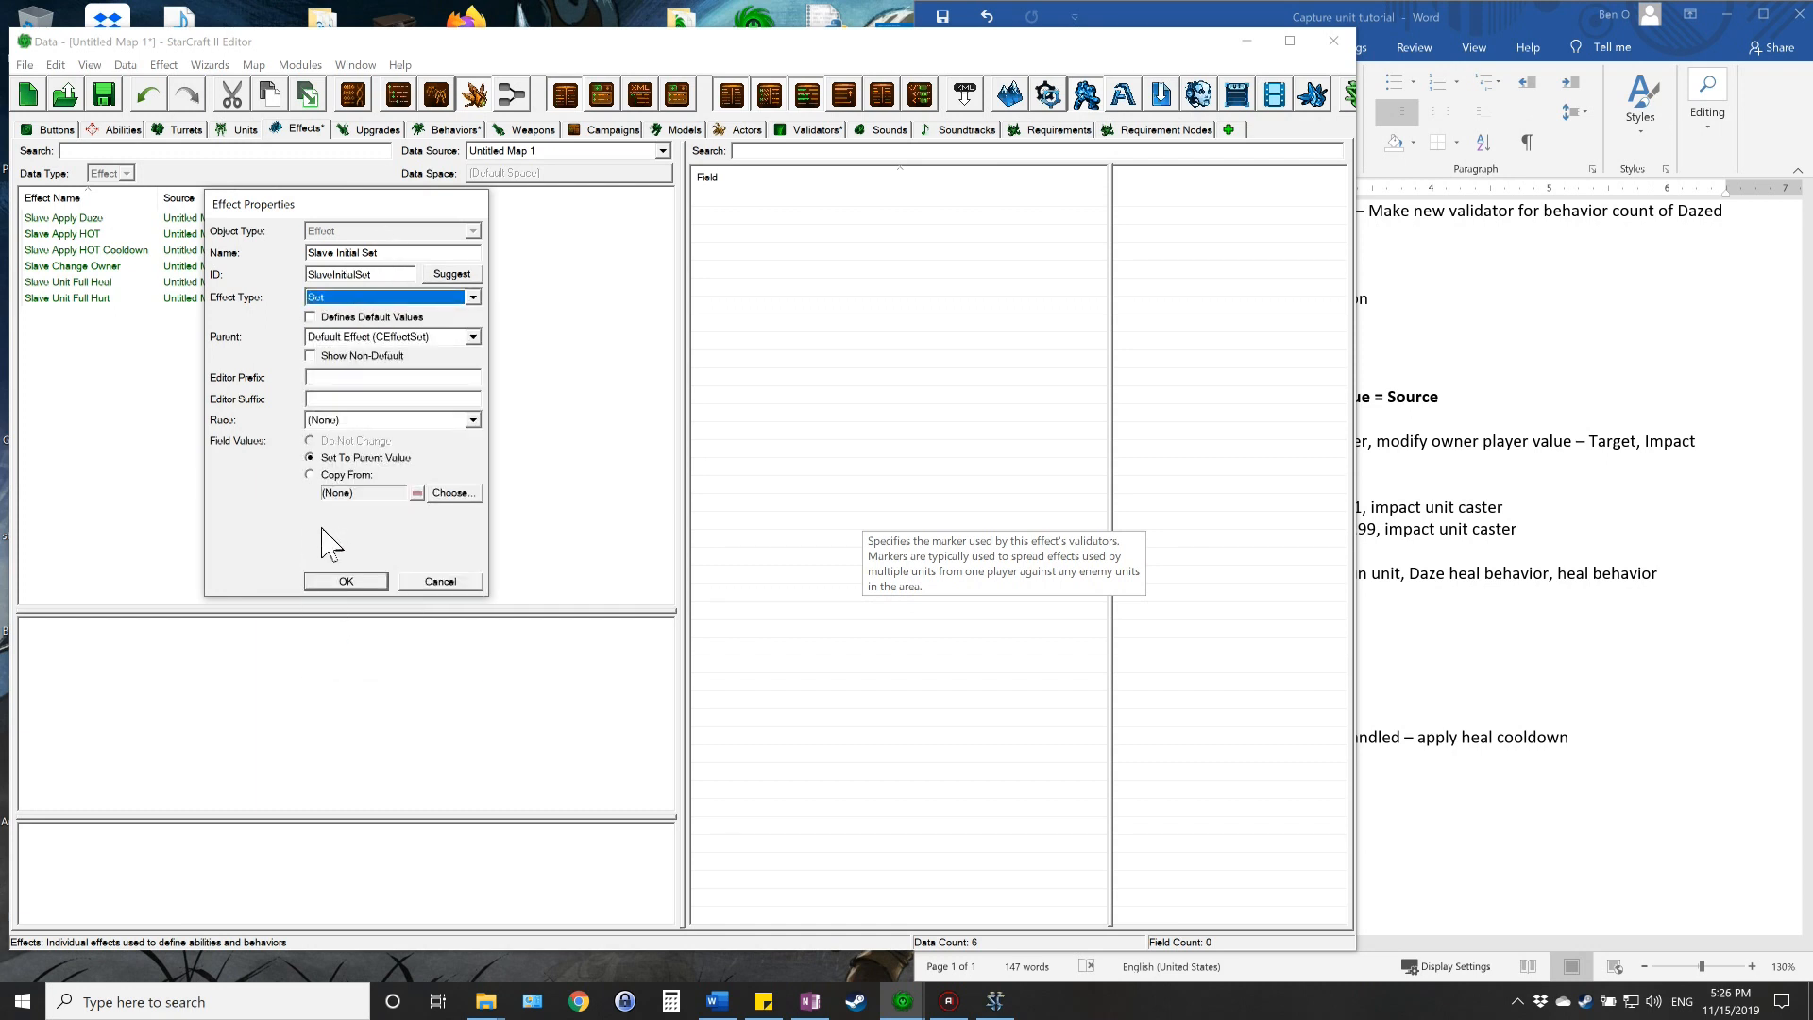
pyautogui.click(347, 581)
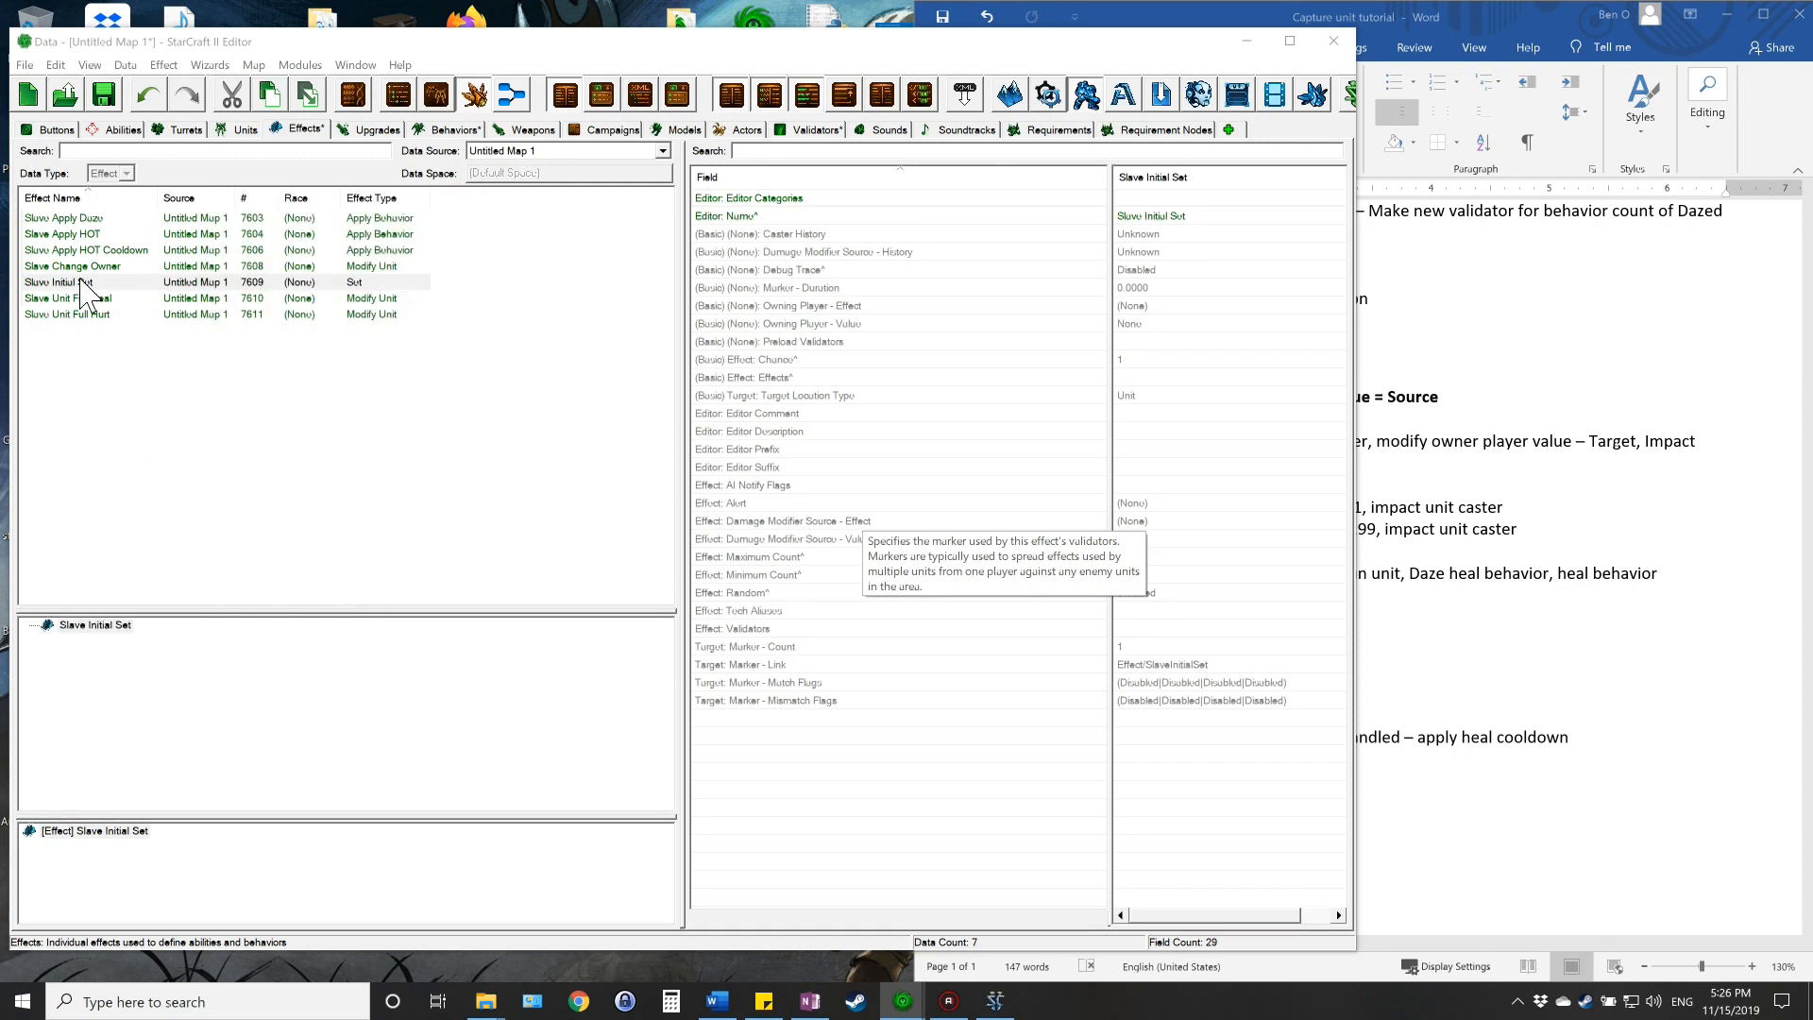
# - Filter the Slave Initial Set fields by "effe" and add Slave Apply Daze to Effect: Effects
pyautogui.click(83, 283)
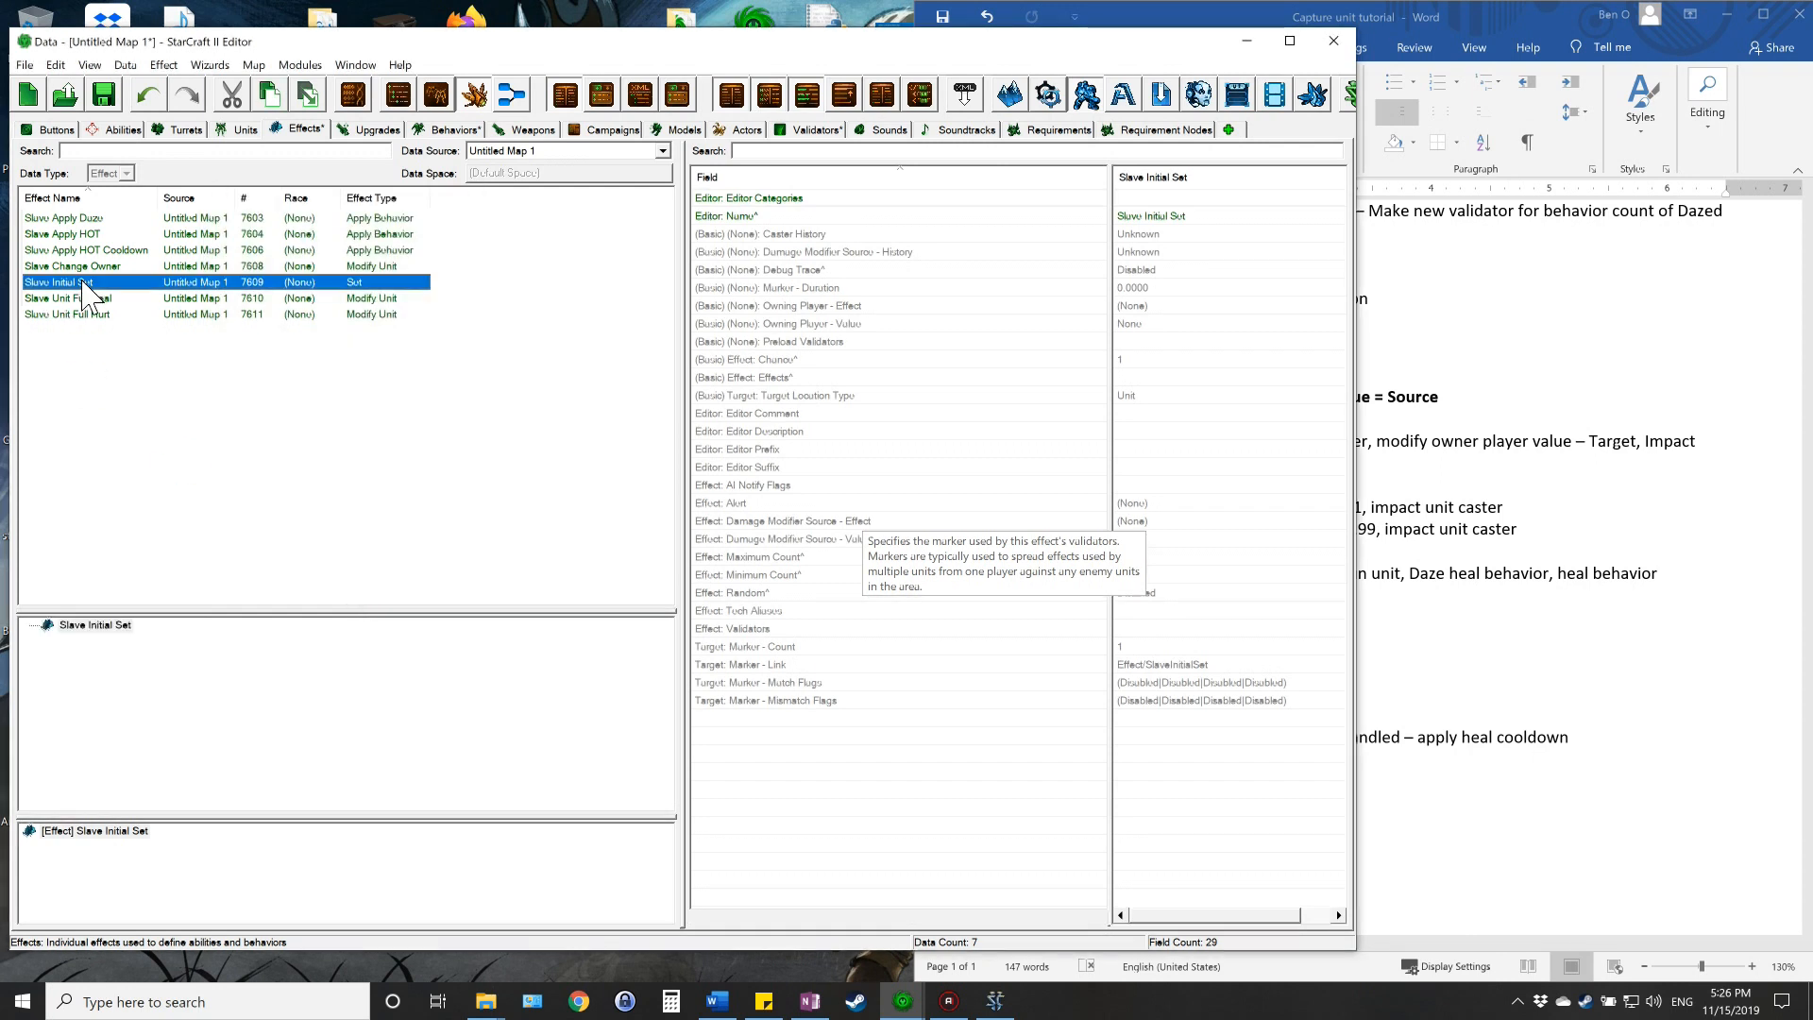
pyautogui.click(835, 151)
pyautogui.write('effe')
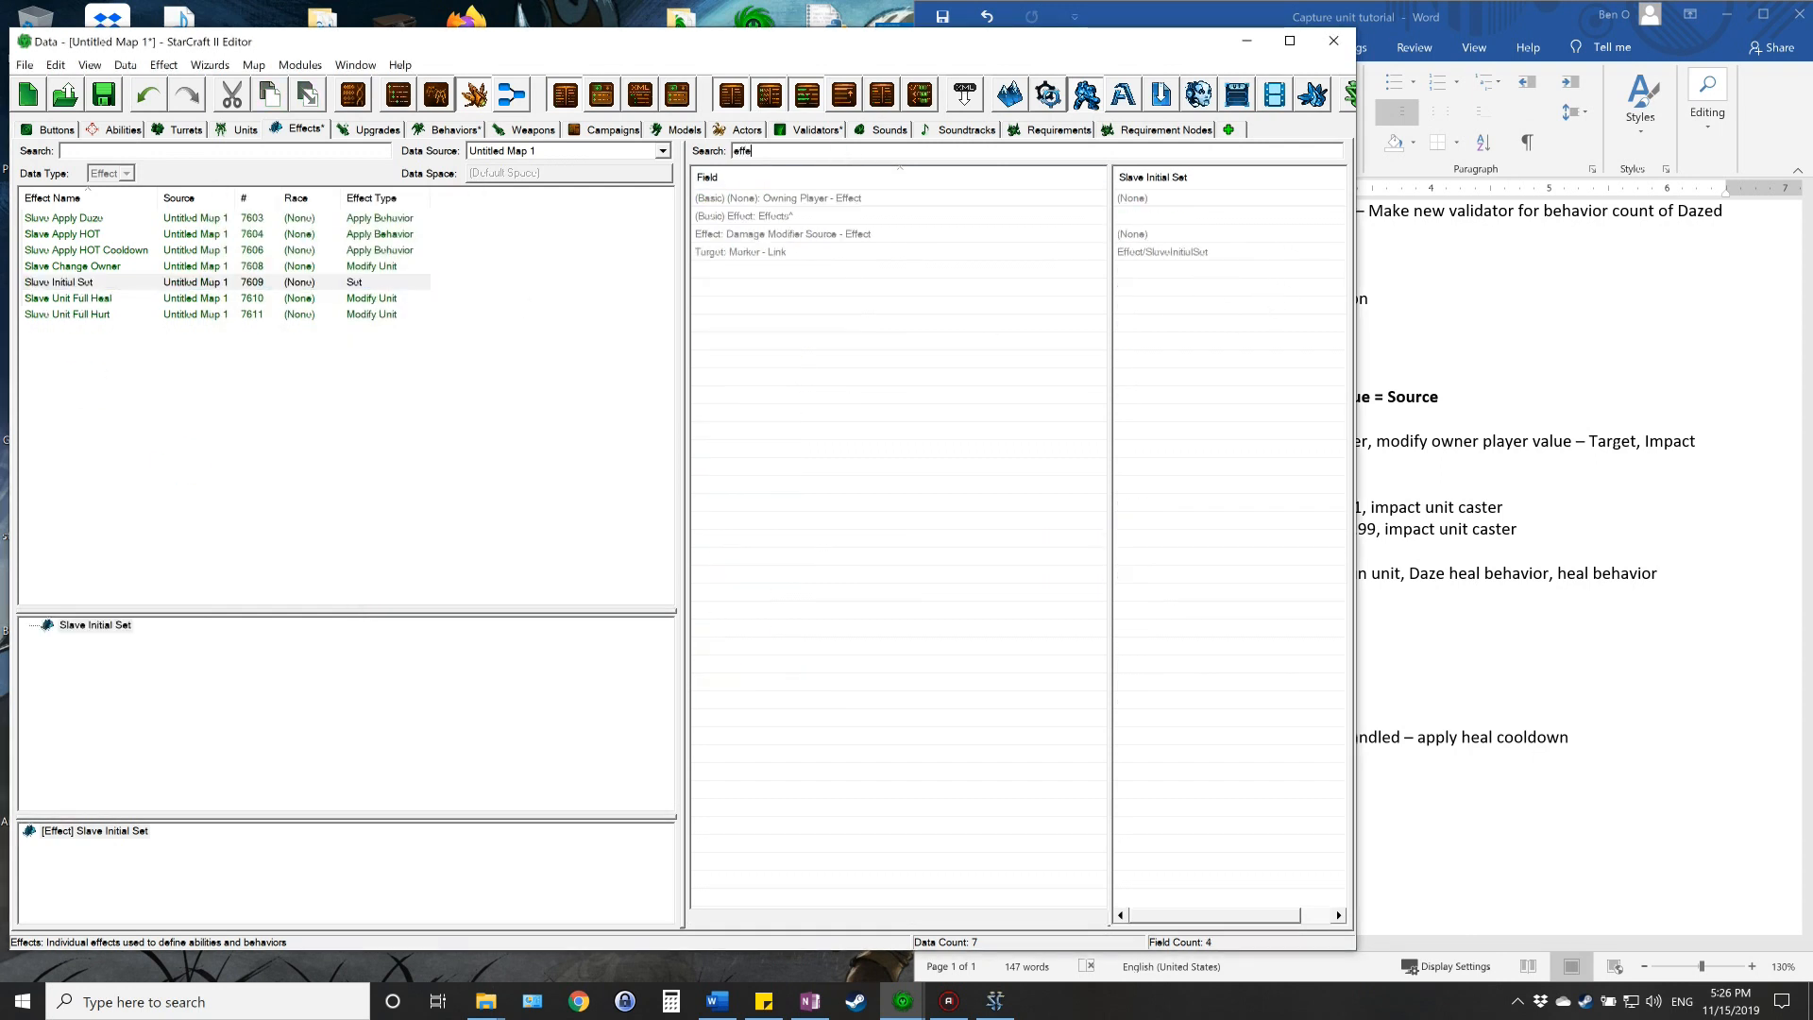
pyautogui.click(794, 216)
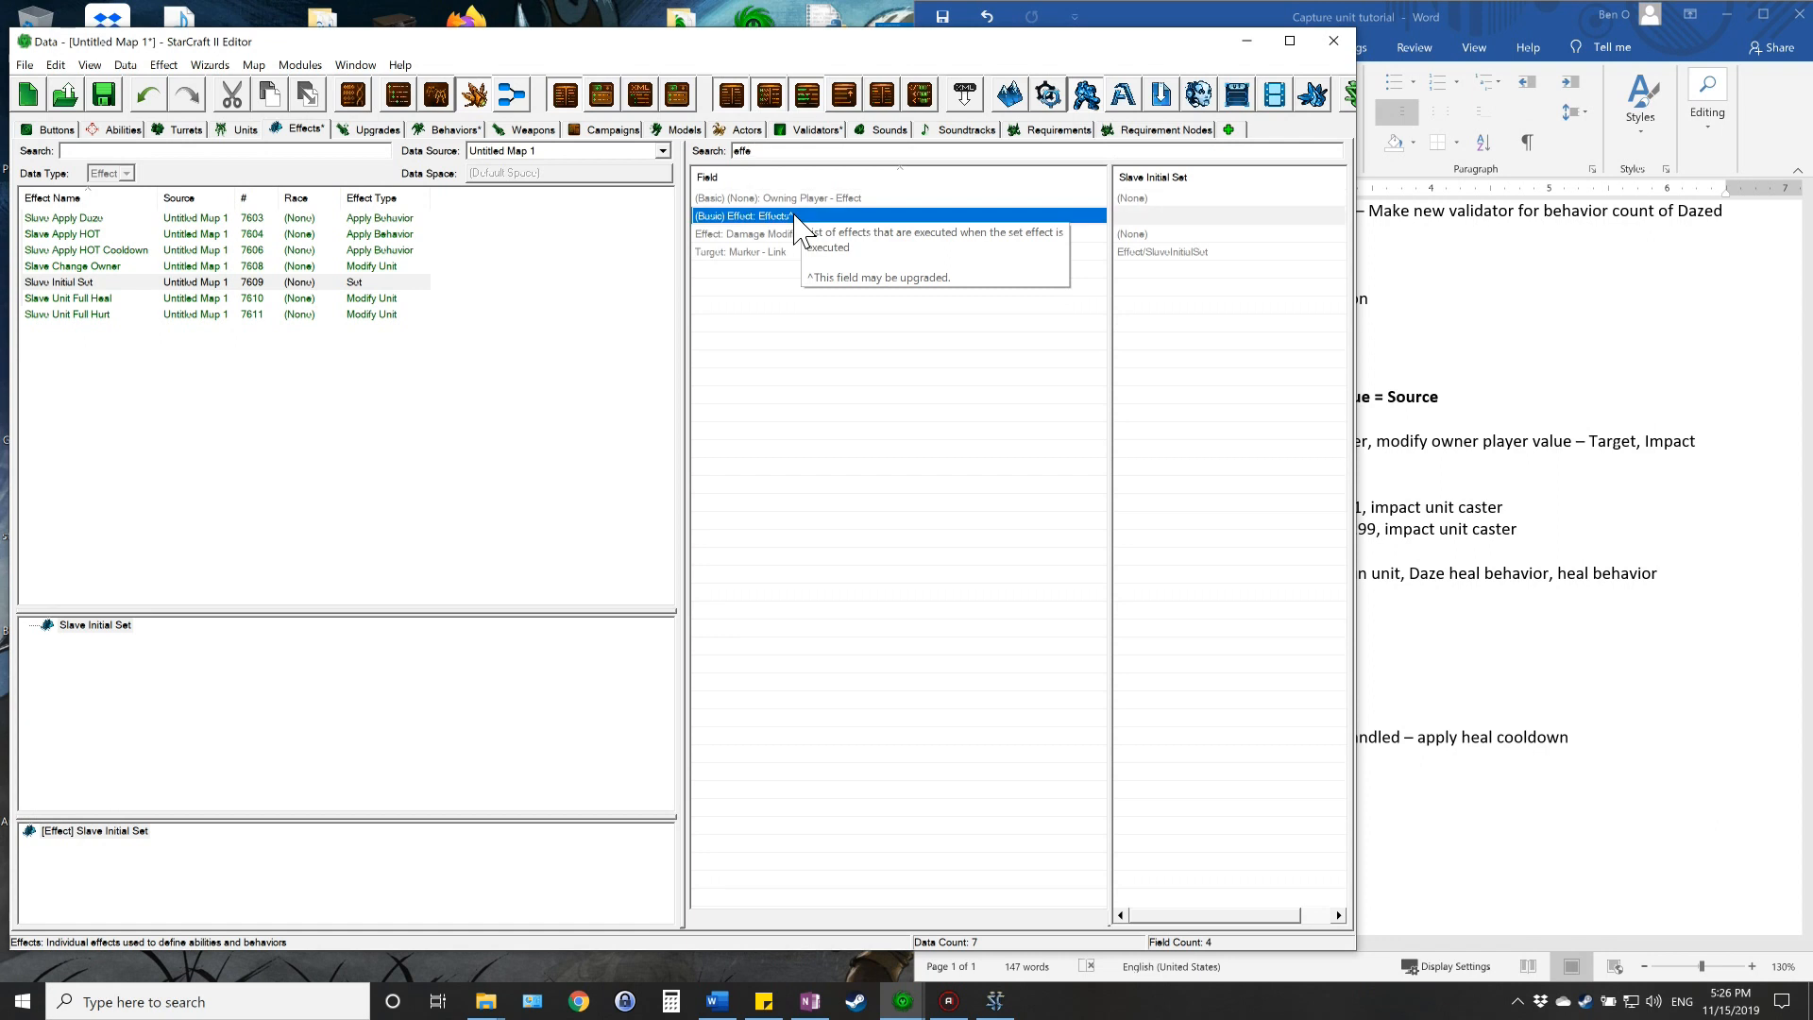
pyautogui.click(1139, 233)
pyautogui.click(1140, 216)
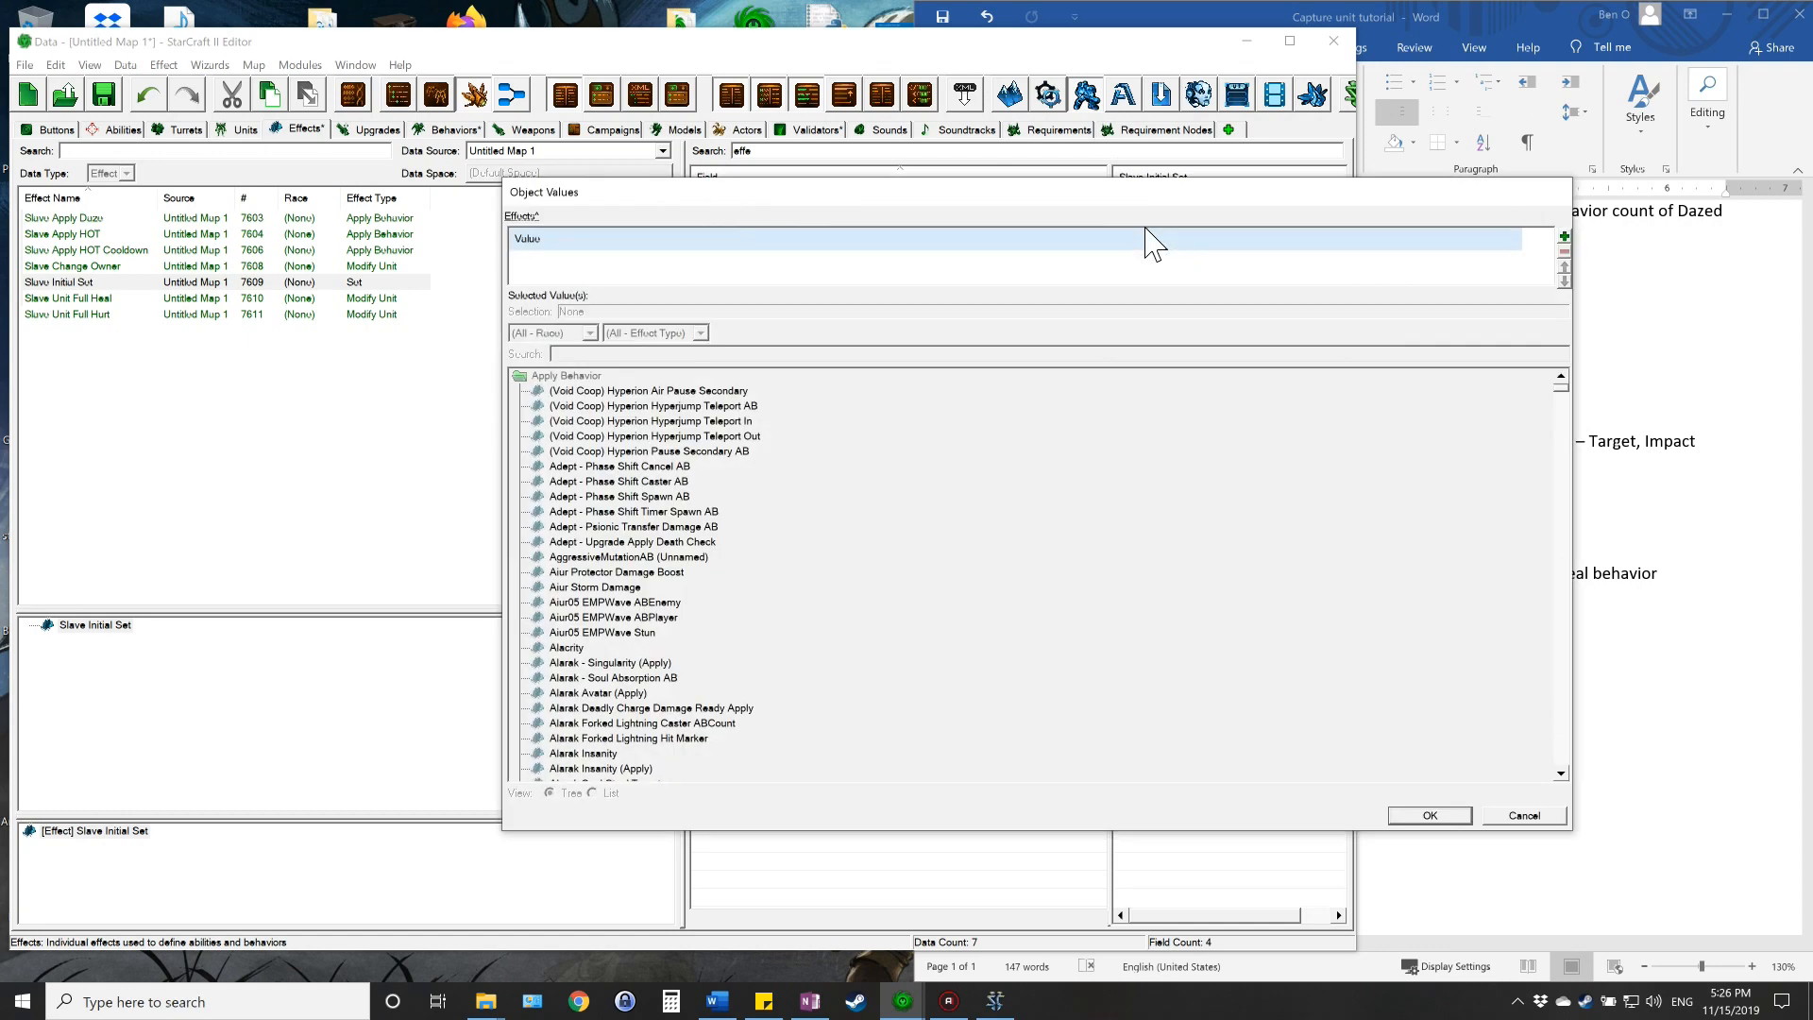
pyautogui.click(1565, 237)
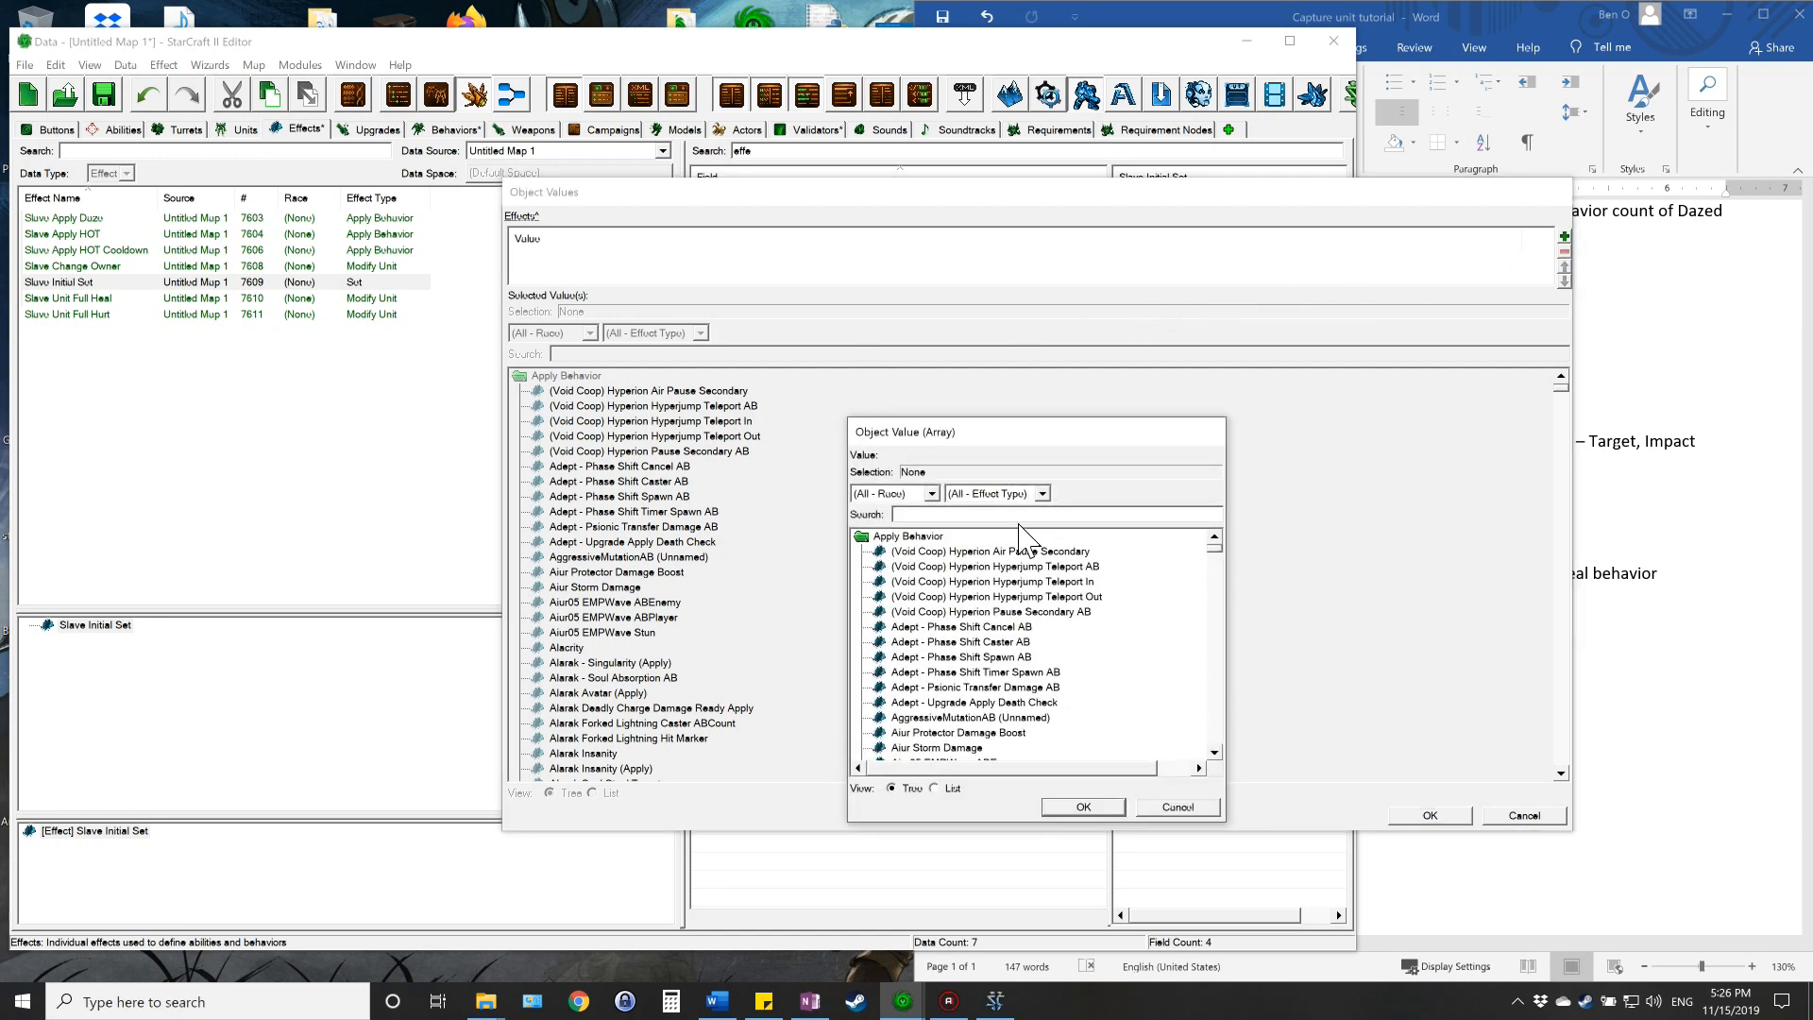
pyautogui.write('slave')
pyautogui.click(960, 553)
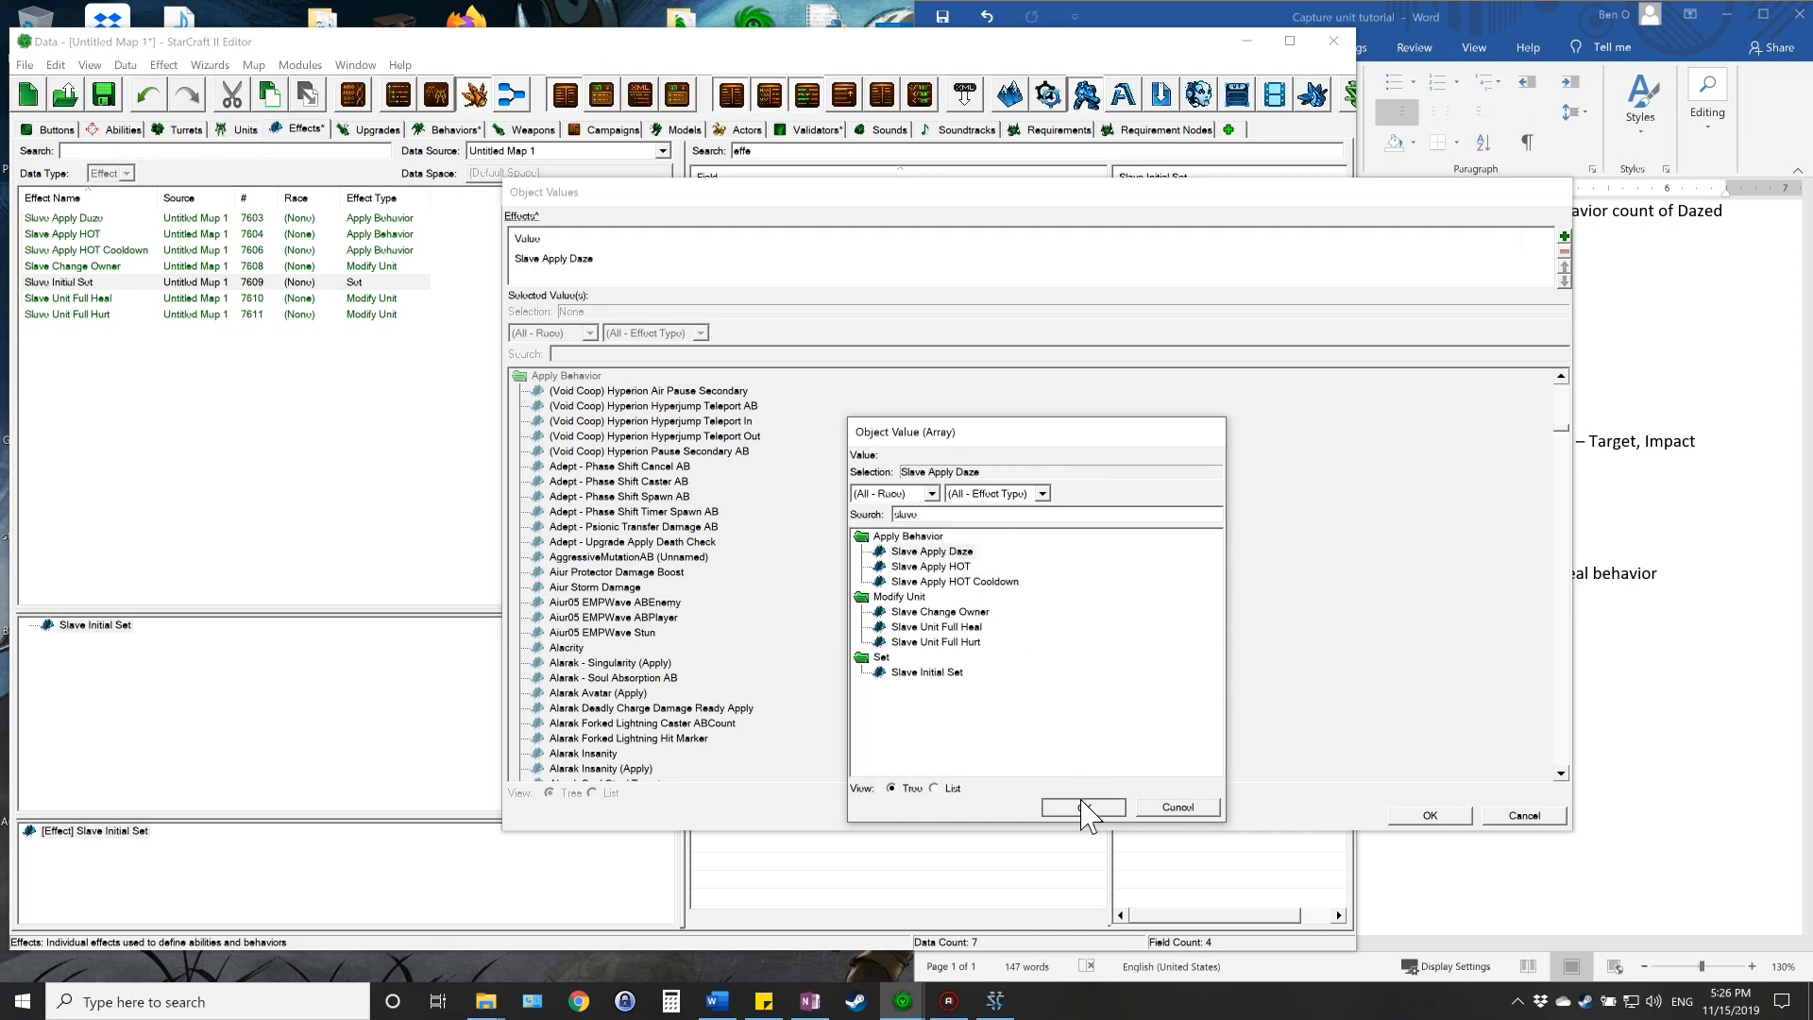
pyautogui.click(1084, 807)
# - Add Slave Apply HOT and Slave Apply HOT Cooldown to the Slave Initial Set effects, searching for "slave"
pyautogui.click(1565, 237)
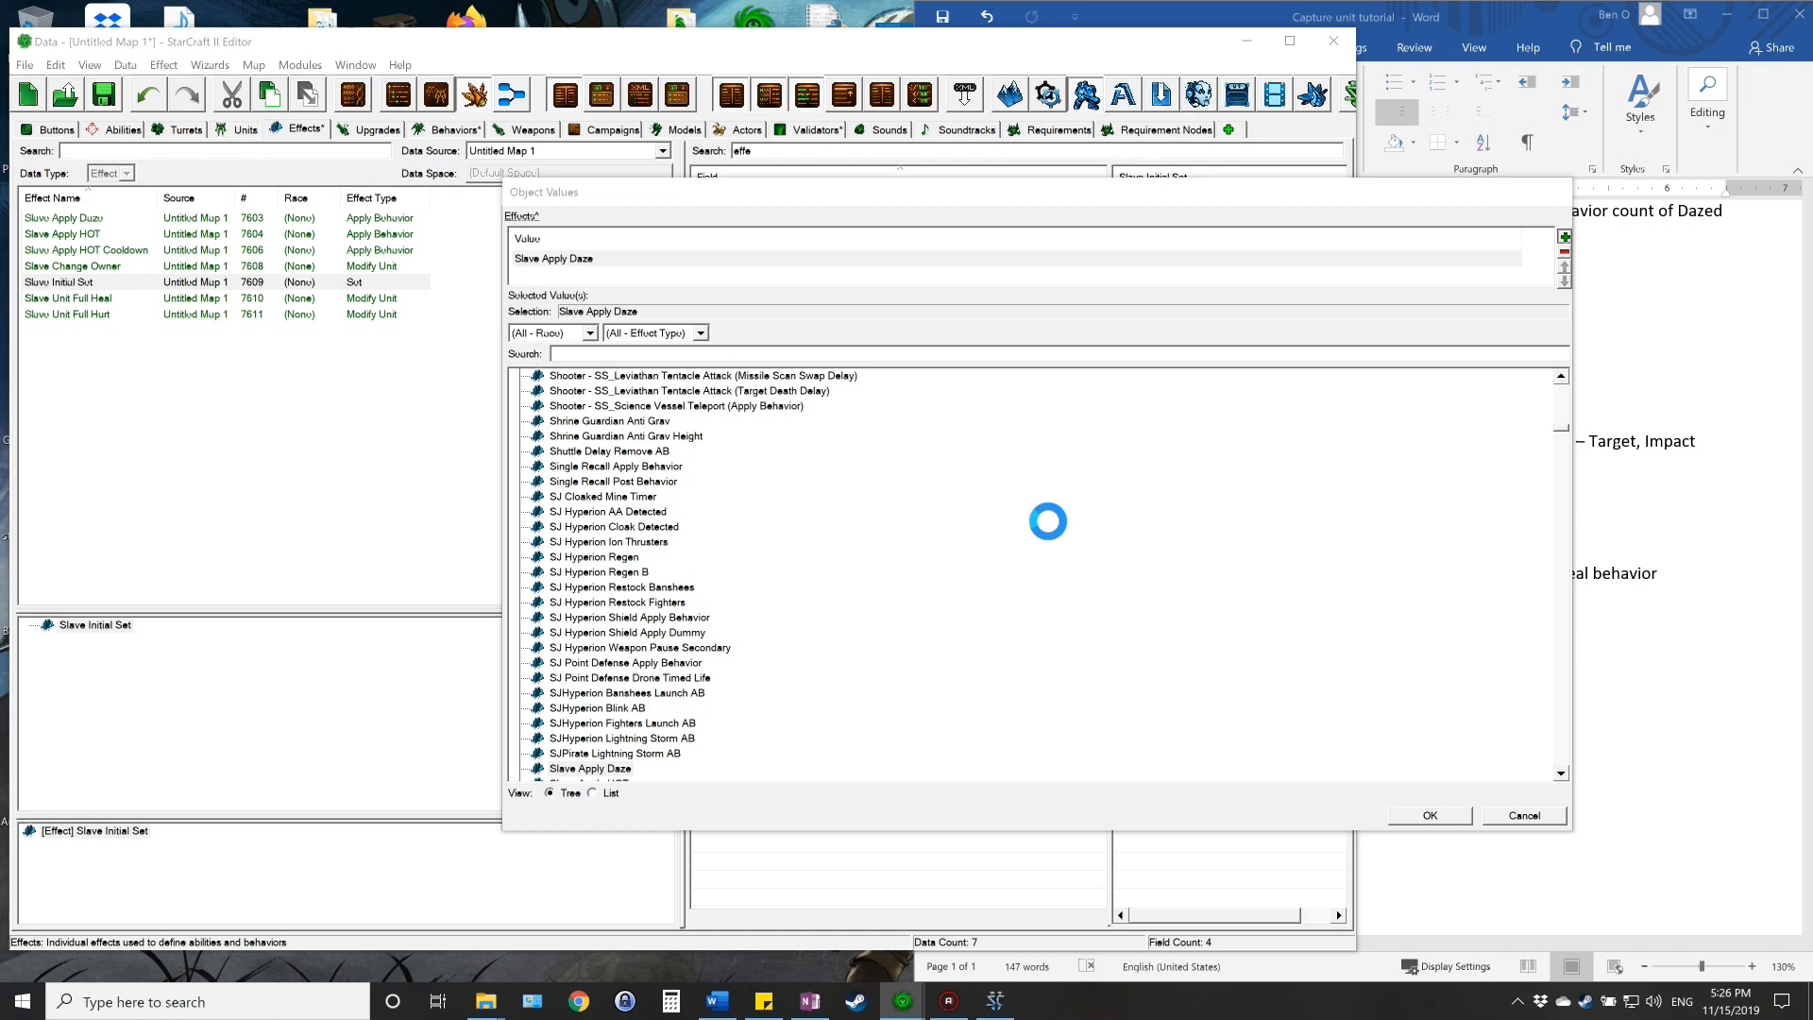
pyautogui.click(944, 514)
pyautogui.write('slave')
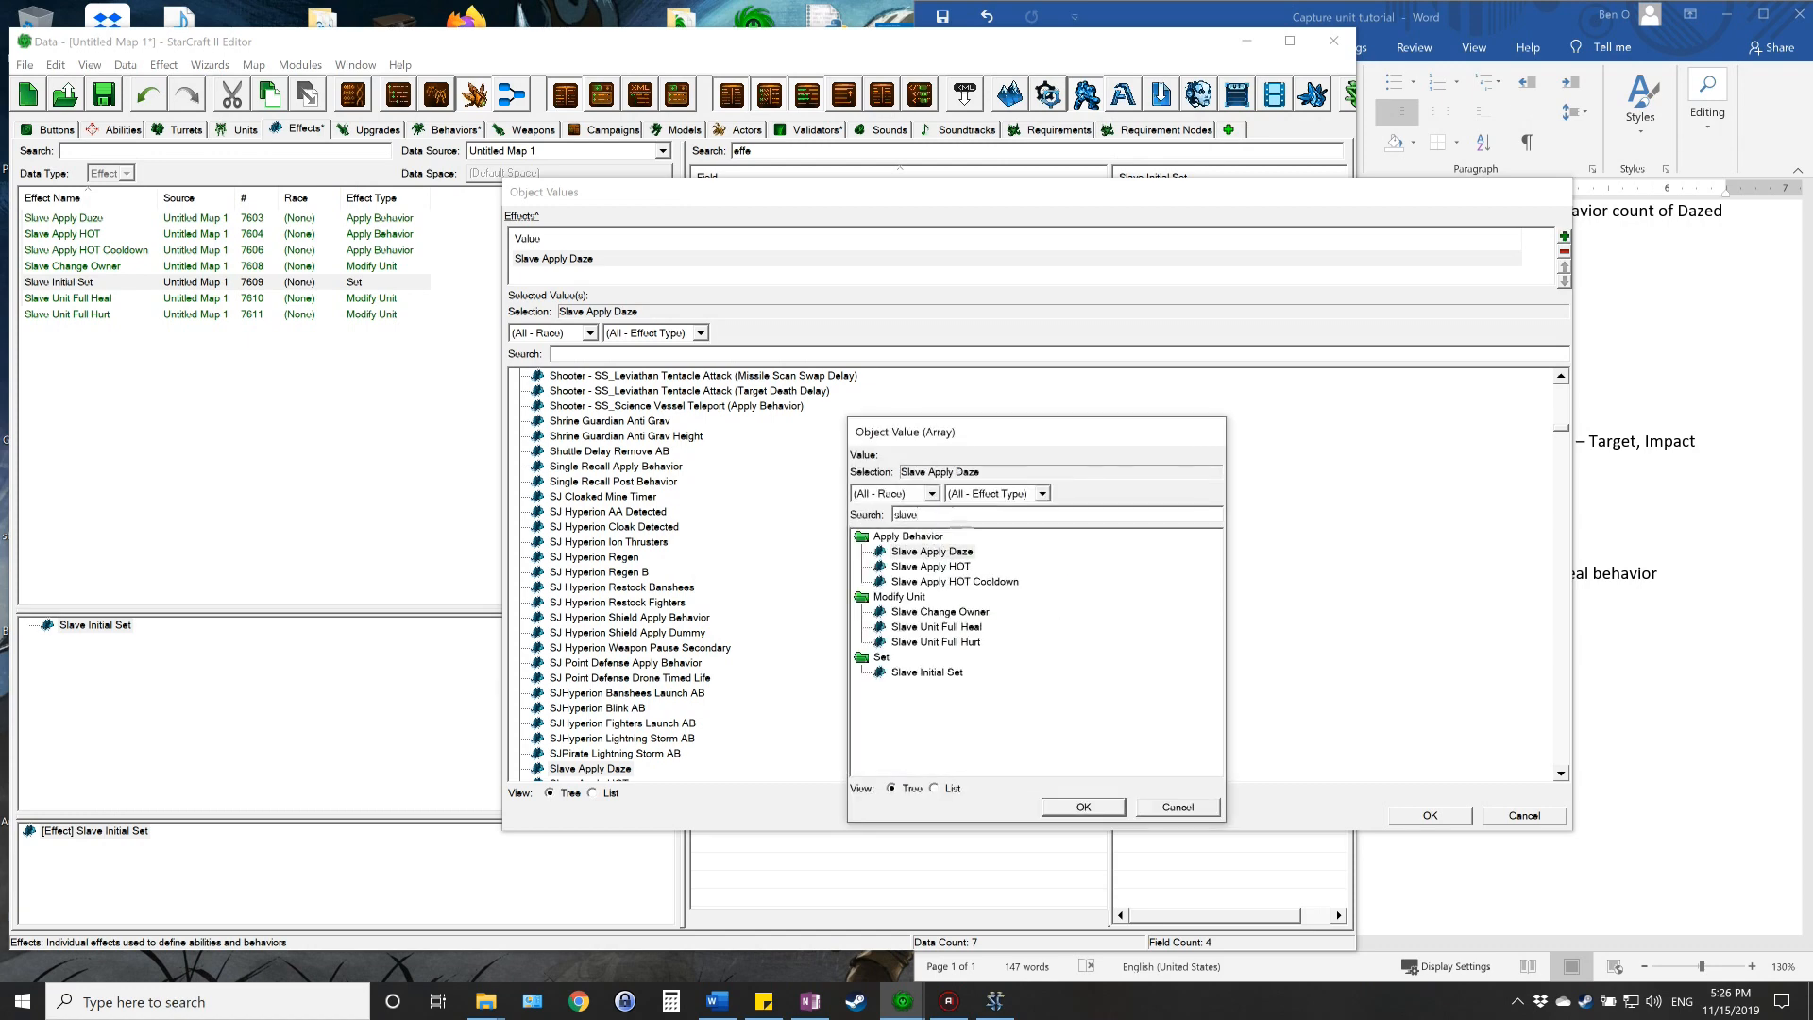
pyautogui.click(953, 567)
pyautogui.click(1085, 807)
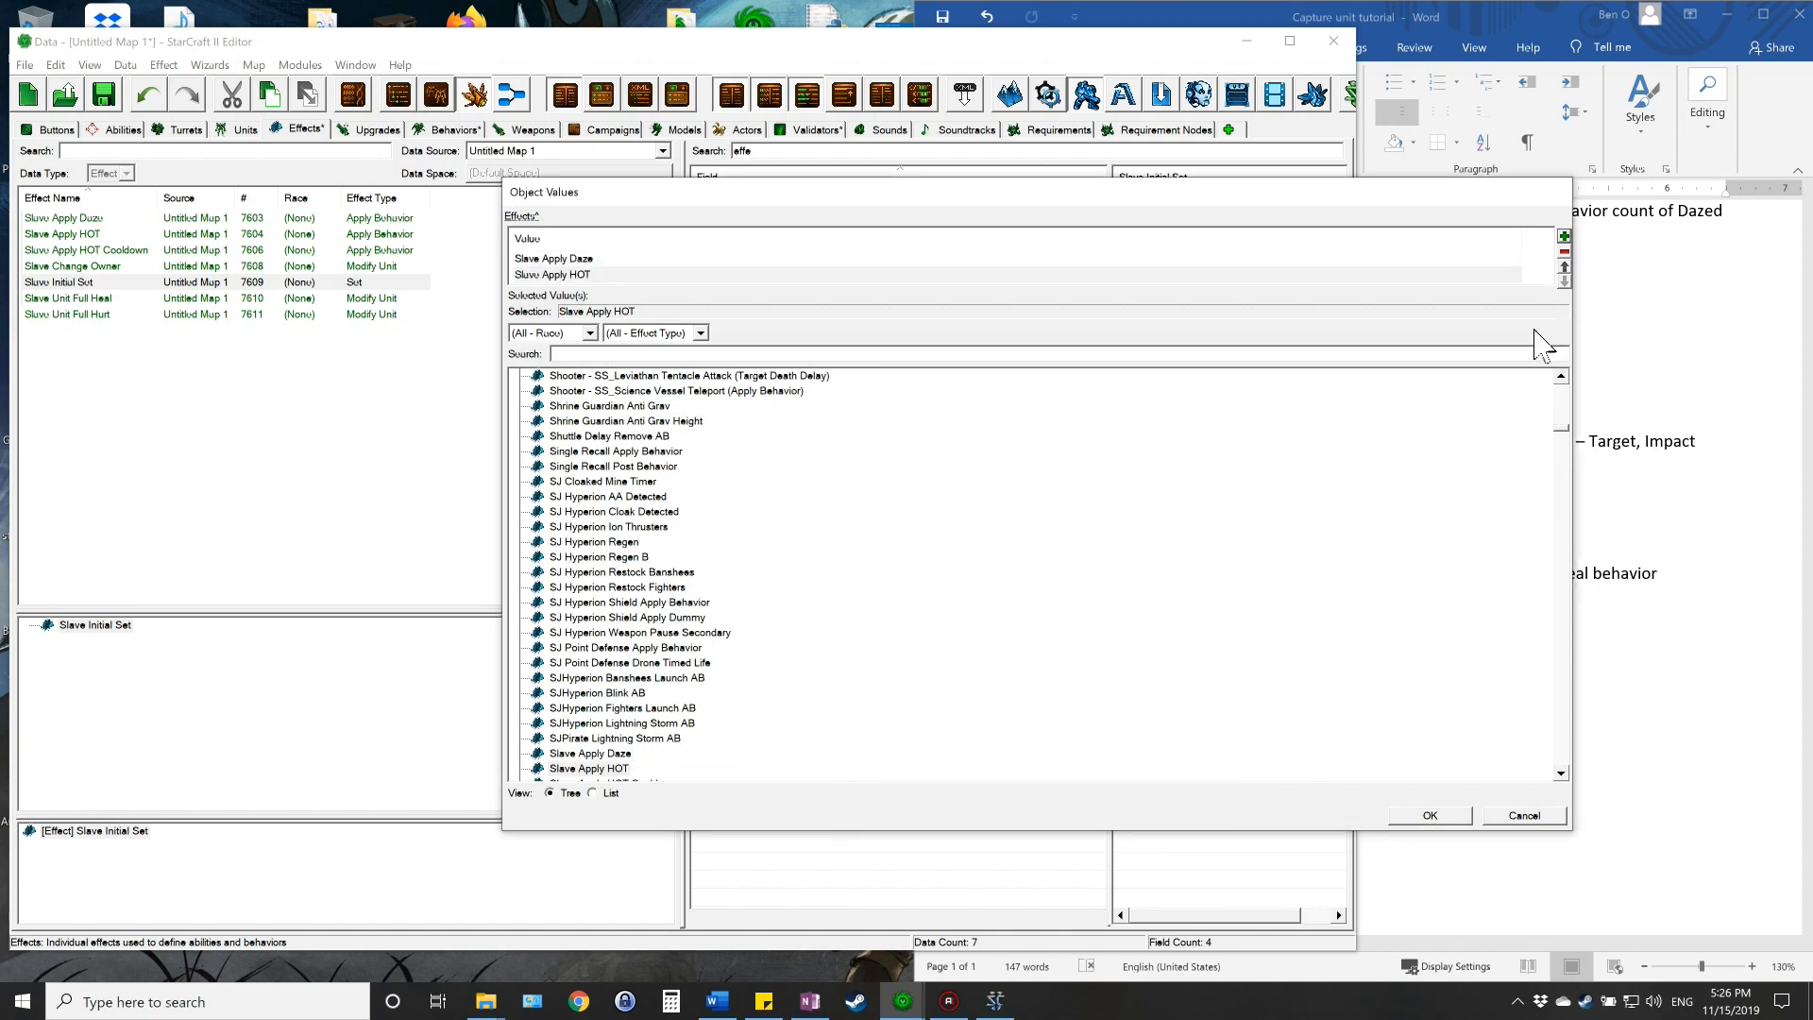
pyautogui.click(1564, 237)
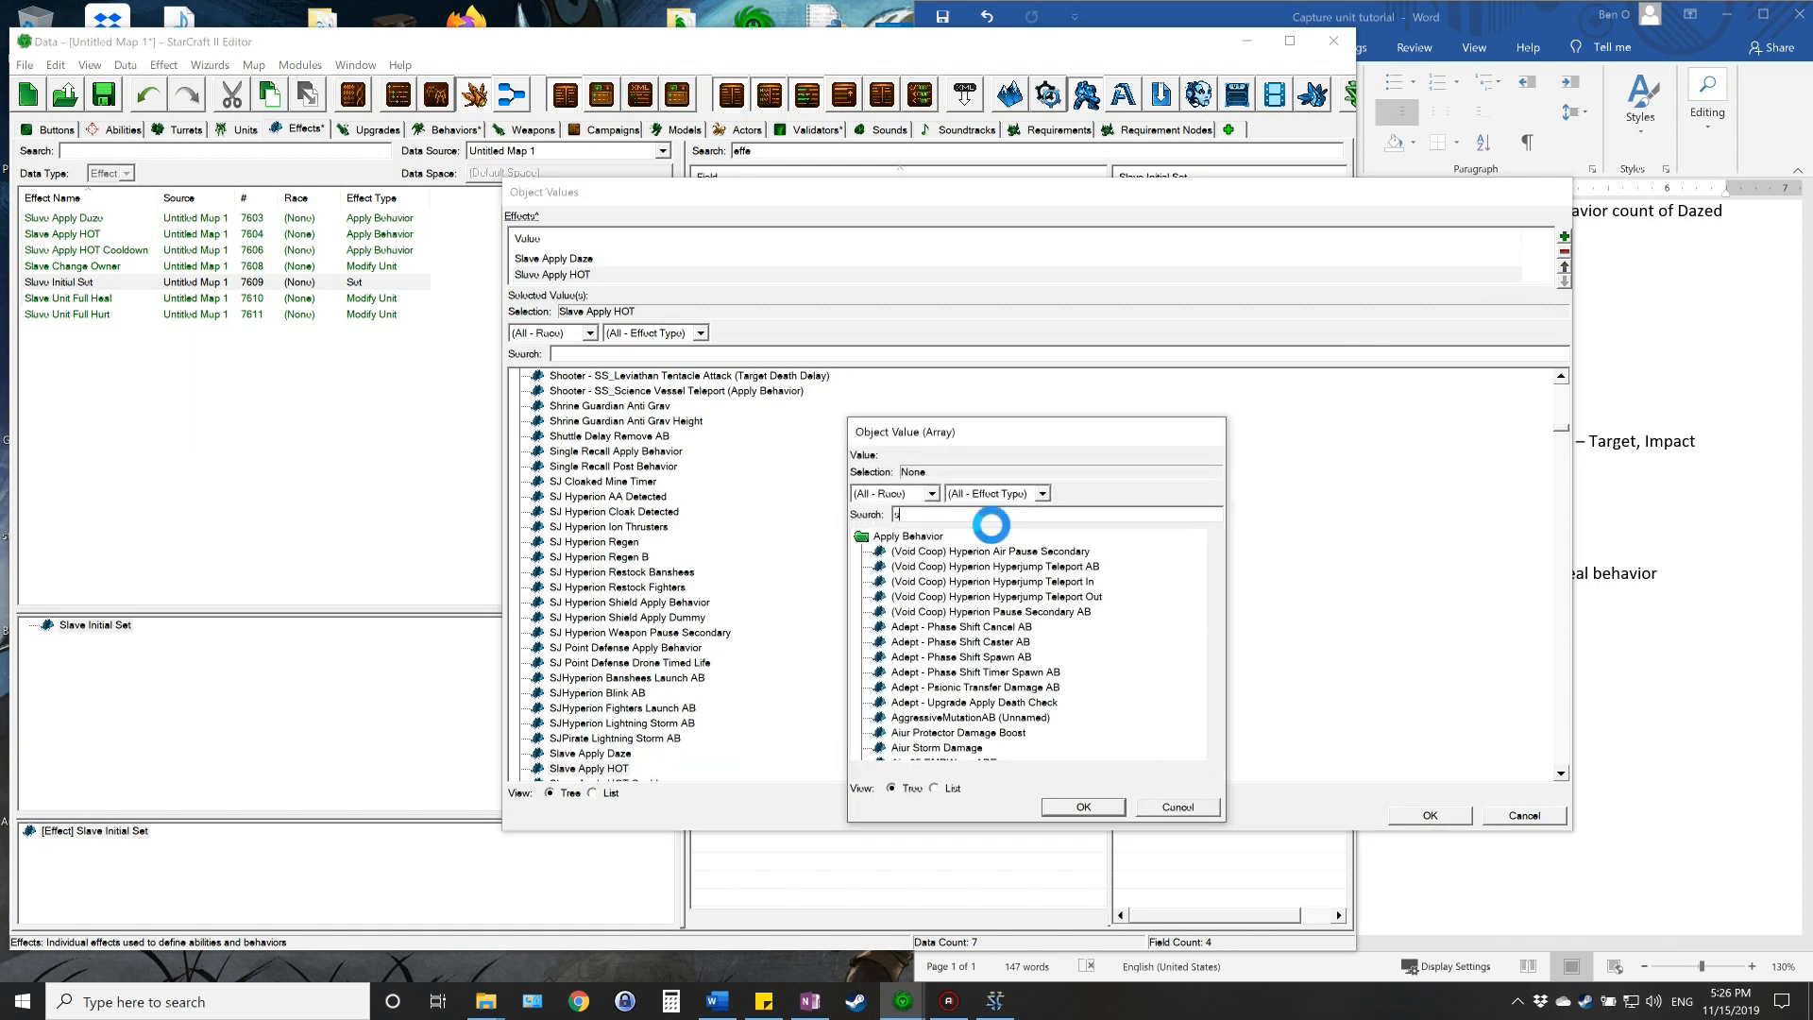
pyautogui.write('slave')
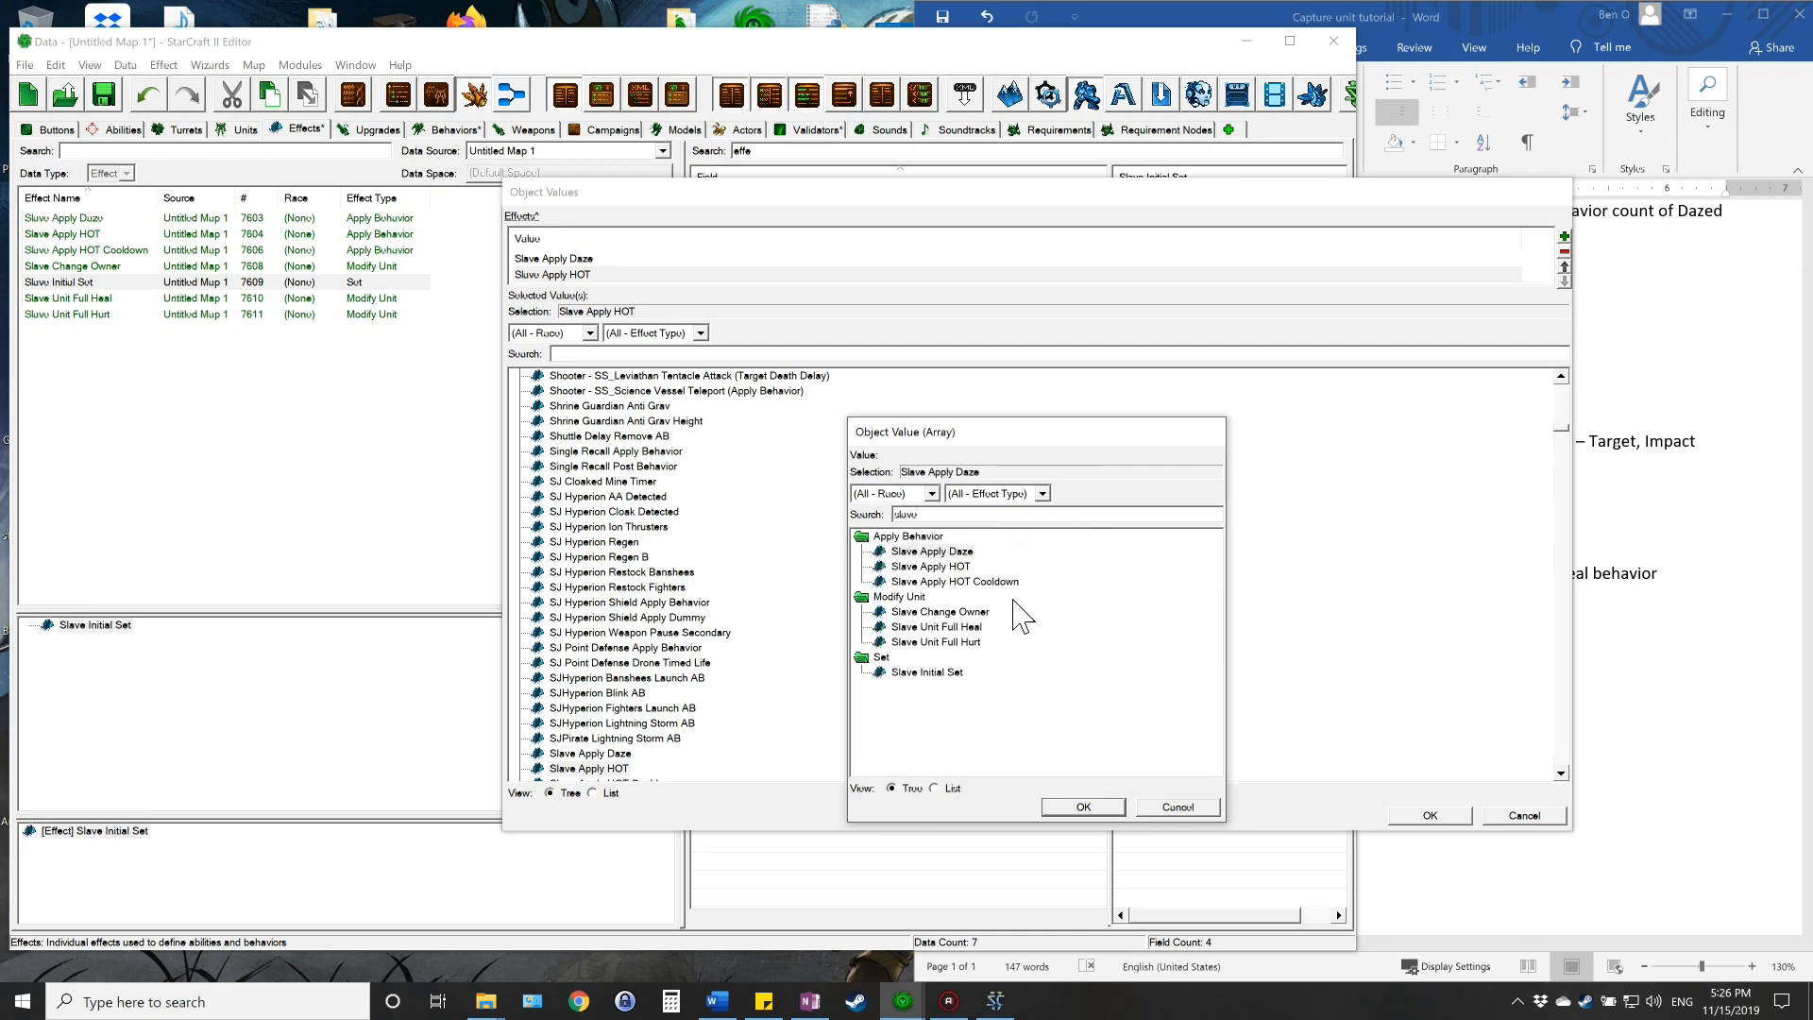
pyautogui.click(982, 582)
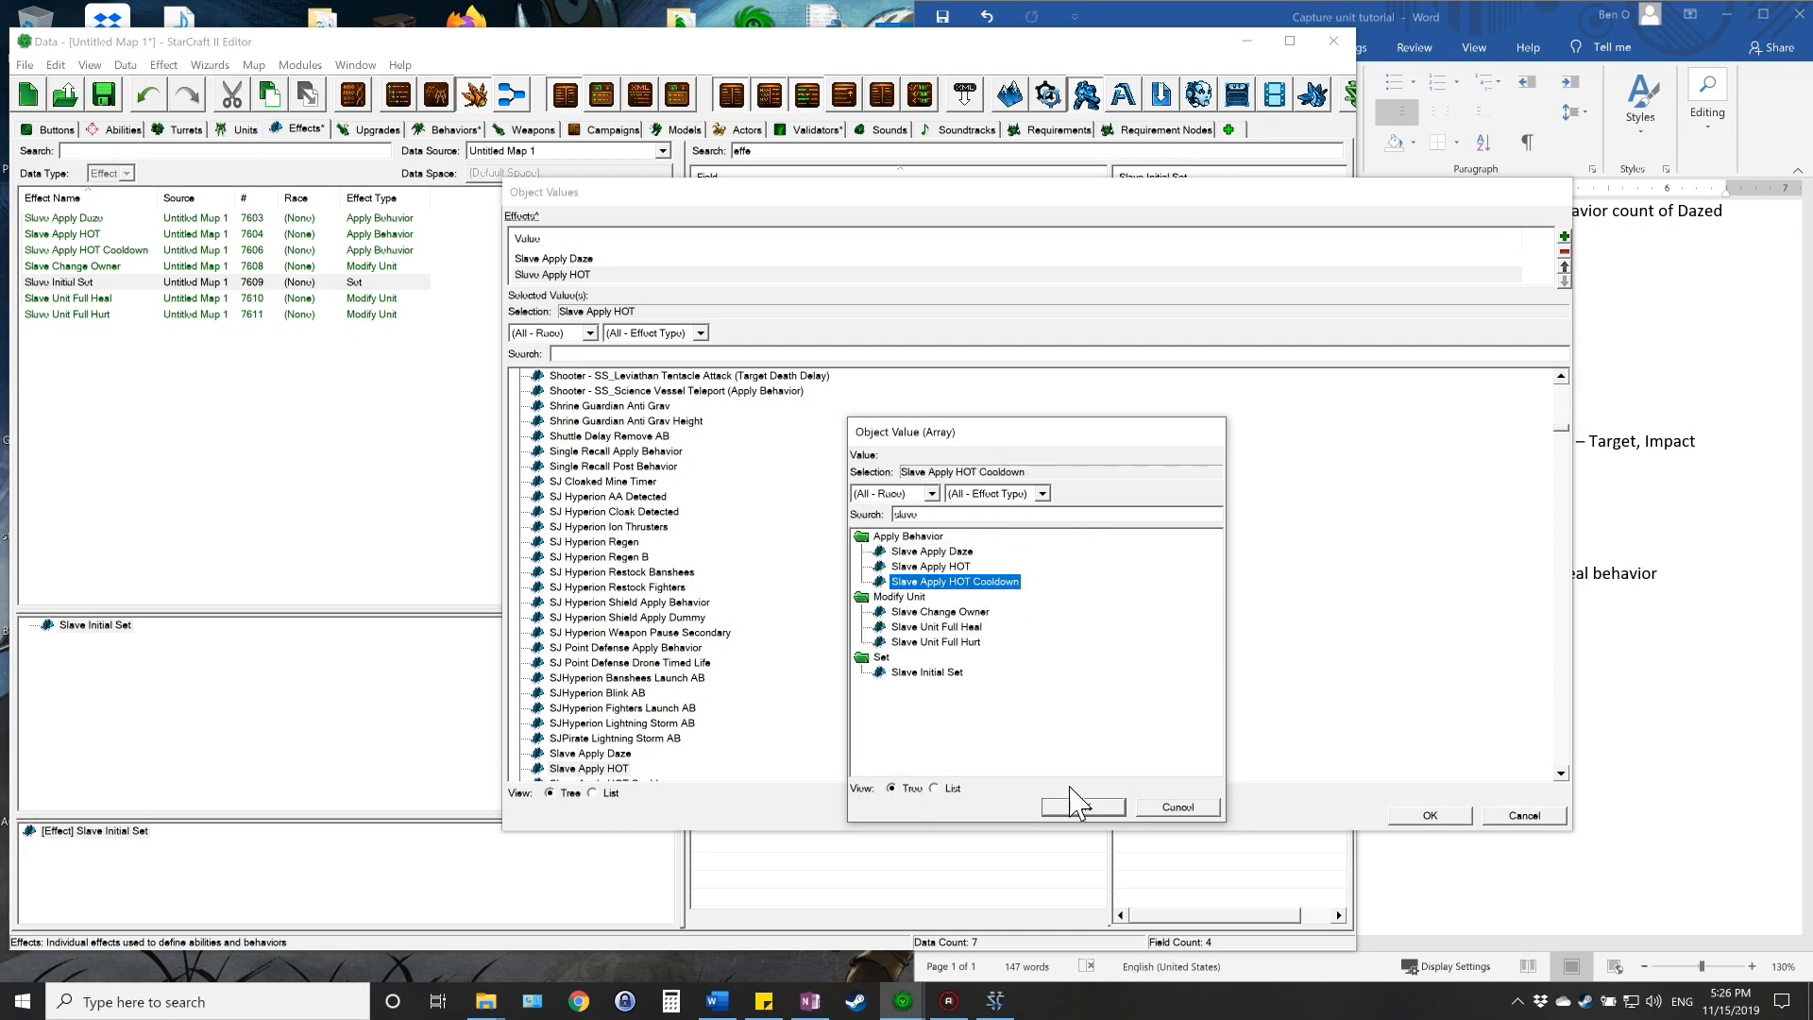
pyautogui.click(1083, 808)
# - Add Slave Change Owner and Slave Unit Full Heal to the Slave Initial Set effects, searching for "slave"
pyautogui.click(1565, 238)
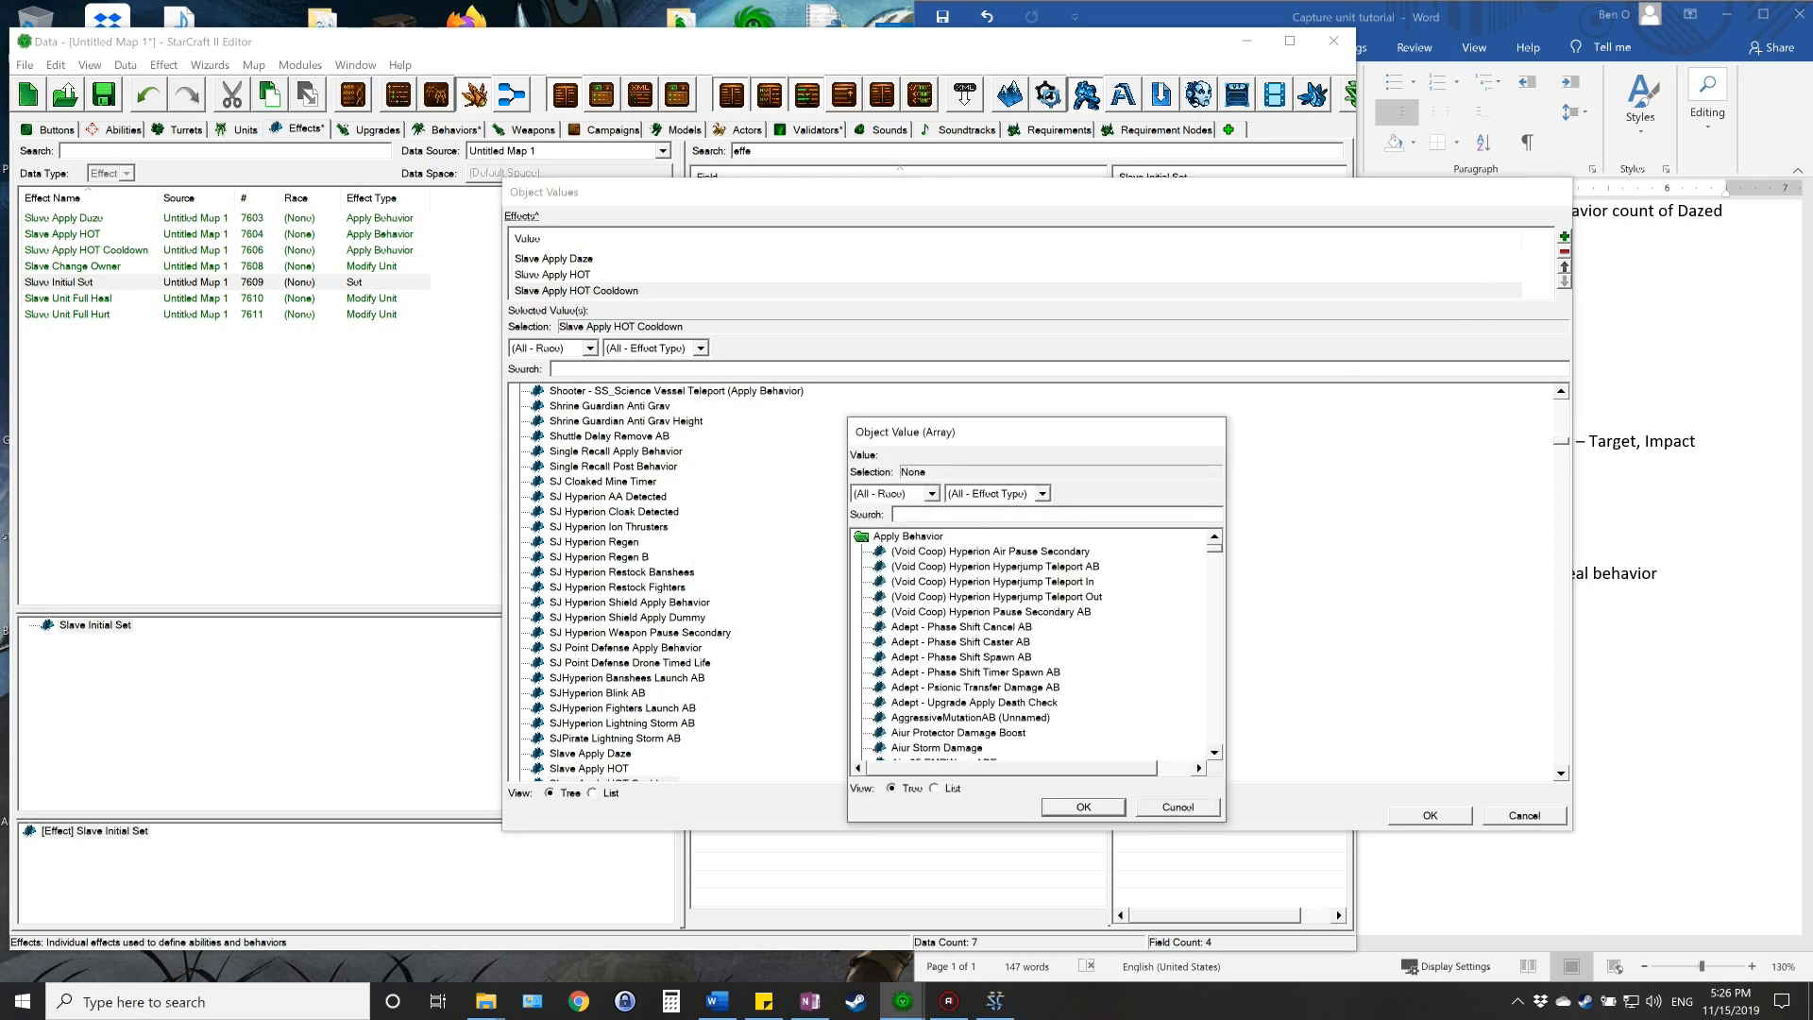
pyautogui.write('slave')
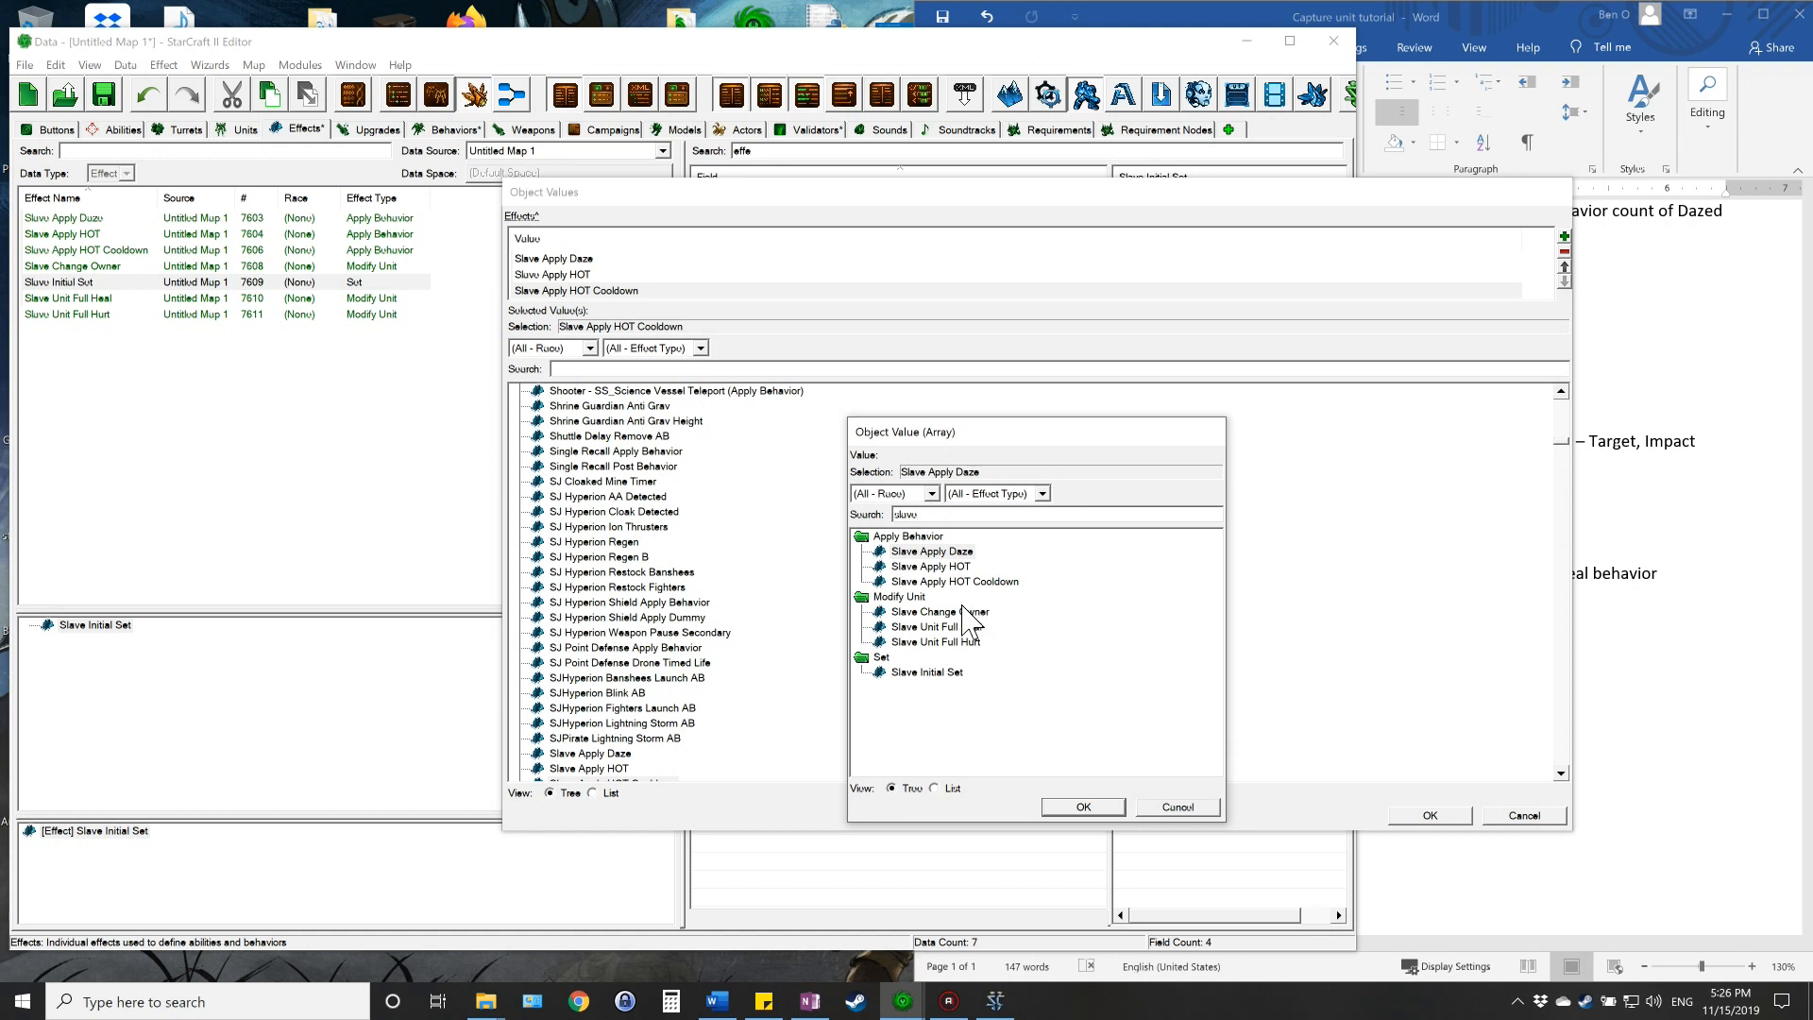
pyautogui.click(958, 612)
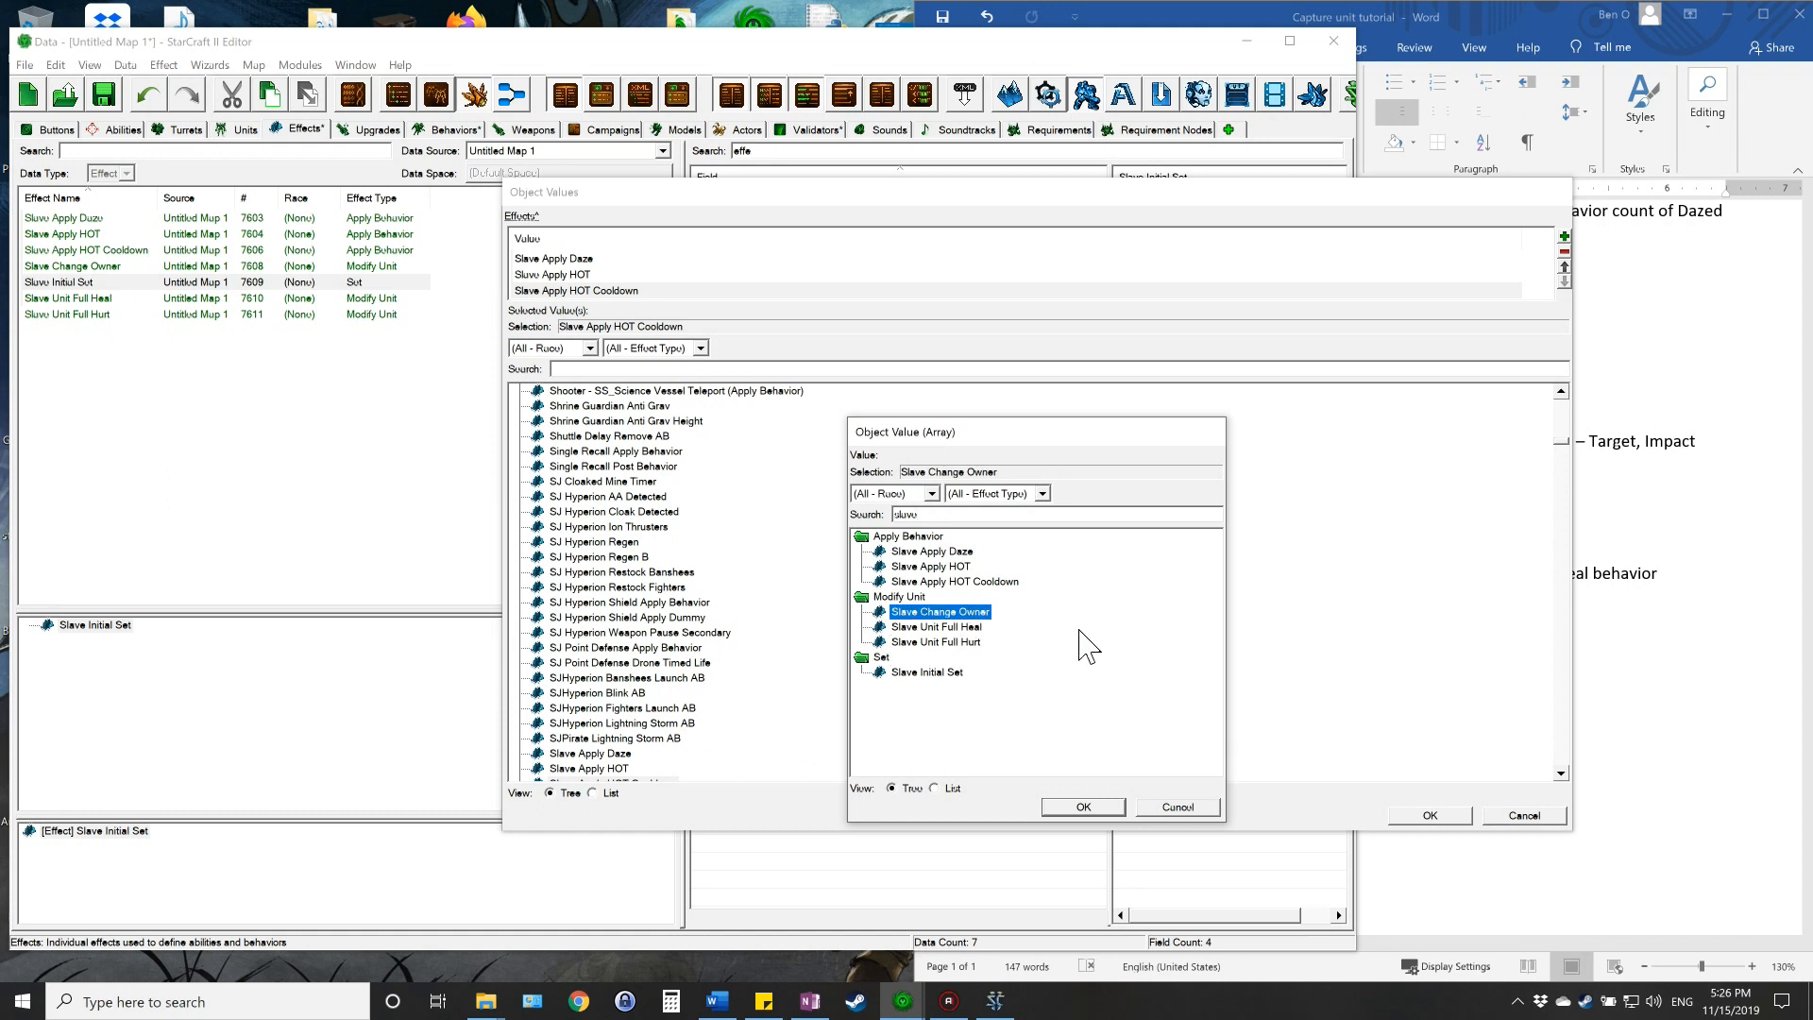
pyautogui.click(1084, 807)
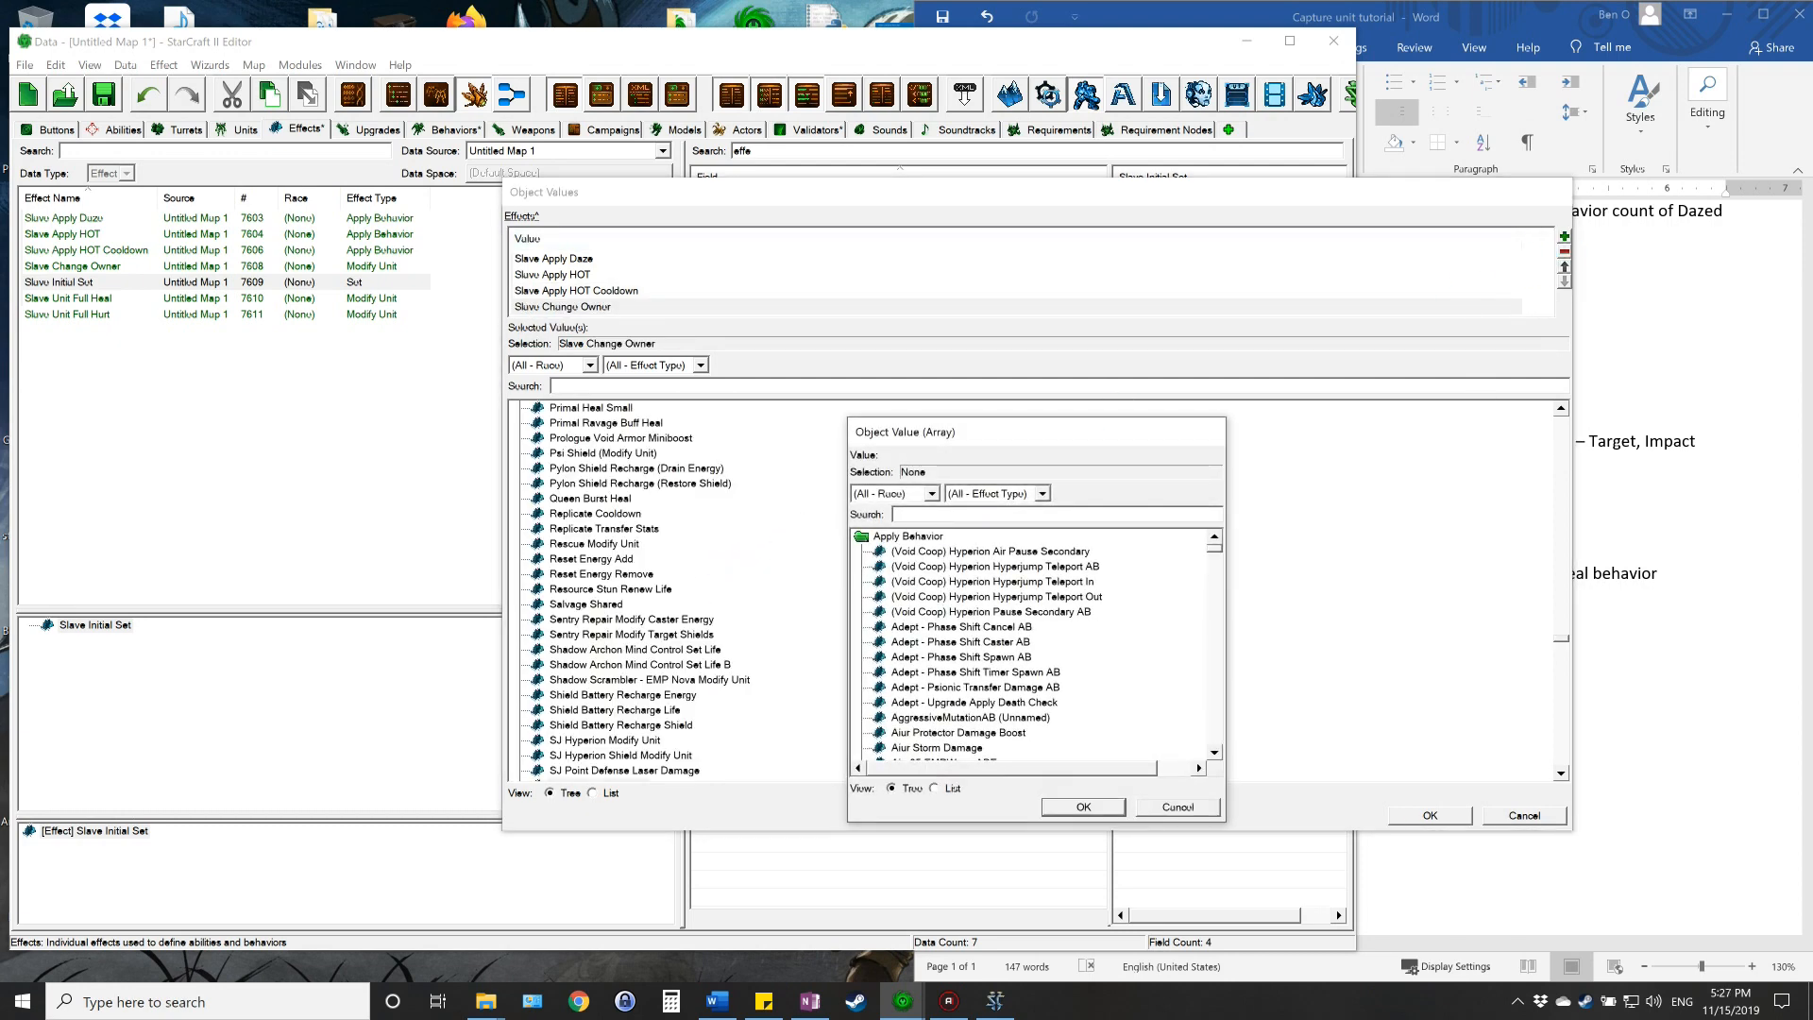
pyautogui.click(929, 517)
pyautogui.write('slave')
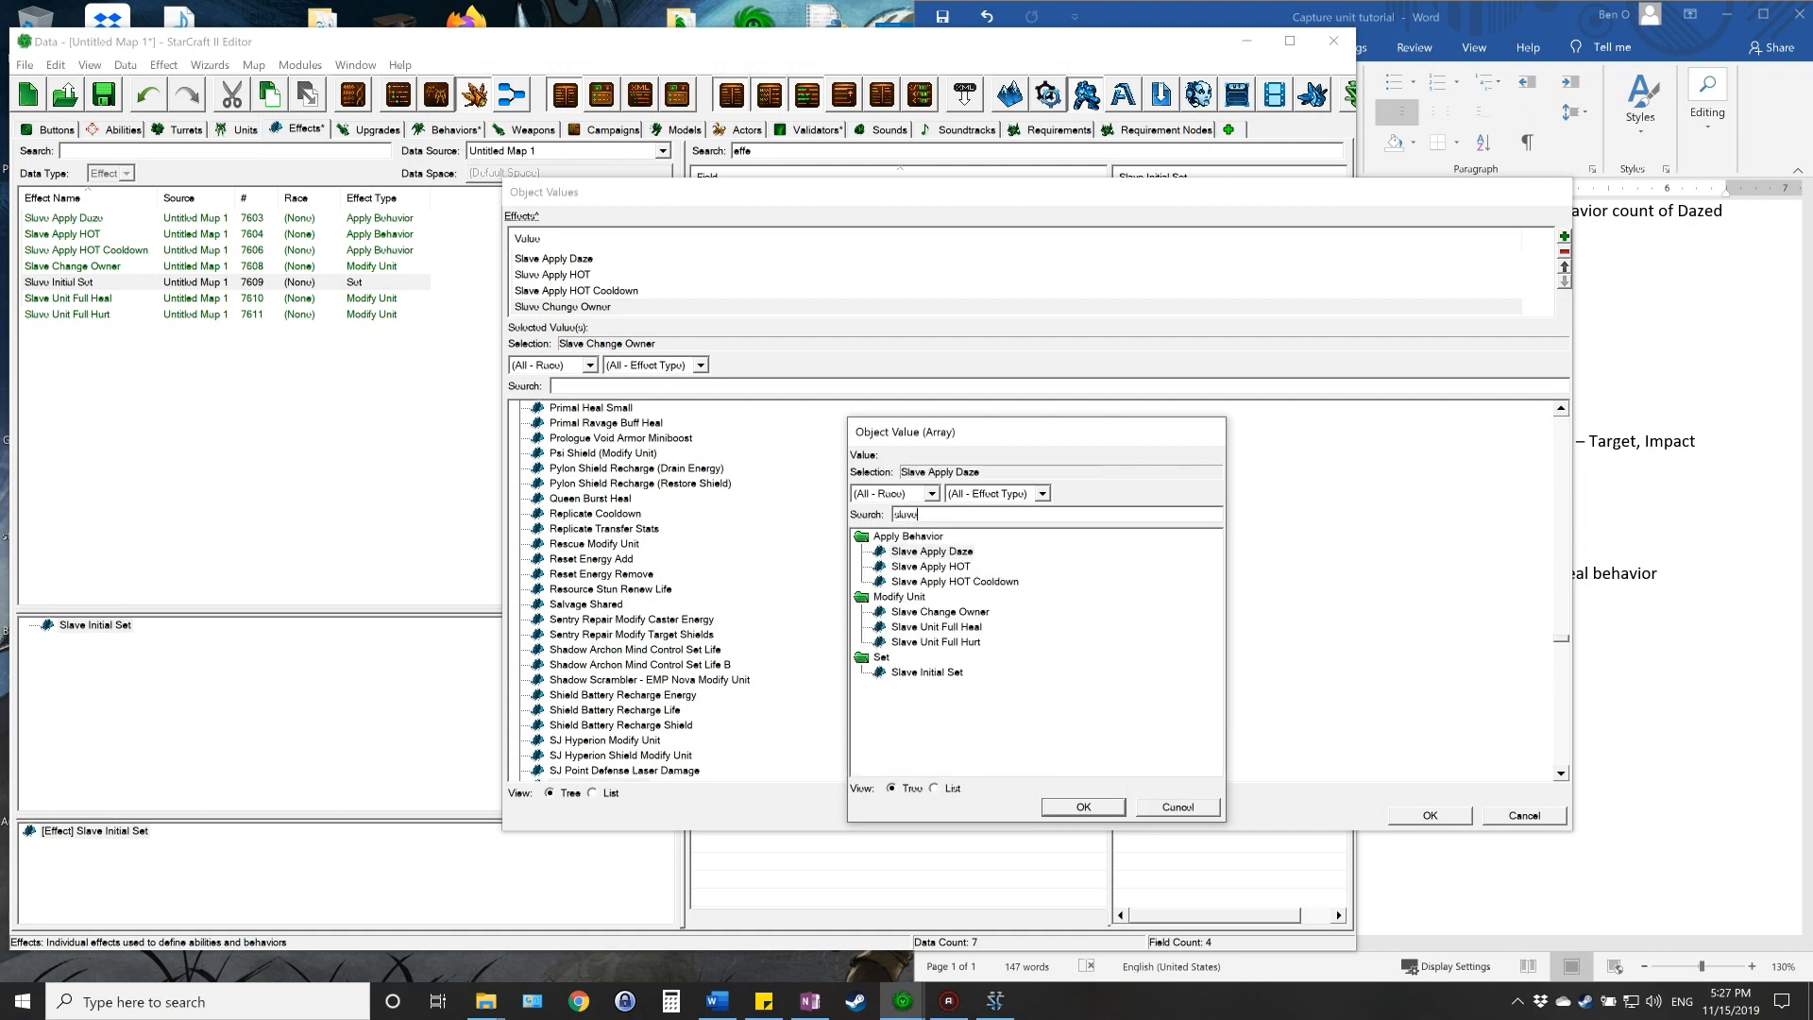
pyautogui.click(961, 627)
pyautogui.click(1071, 806)
# - Add Slave Unit Full Hurt to the Slave Initial Set effects, searching for "slave"
pyautogui.click(1567, 238)
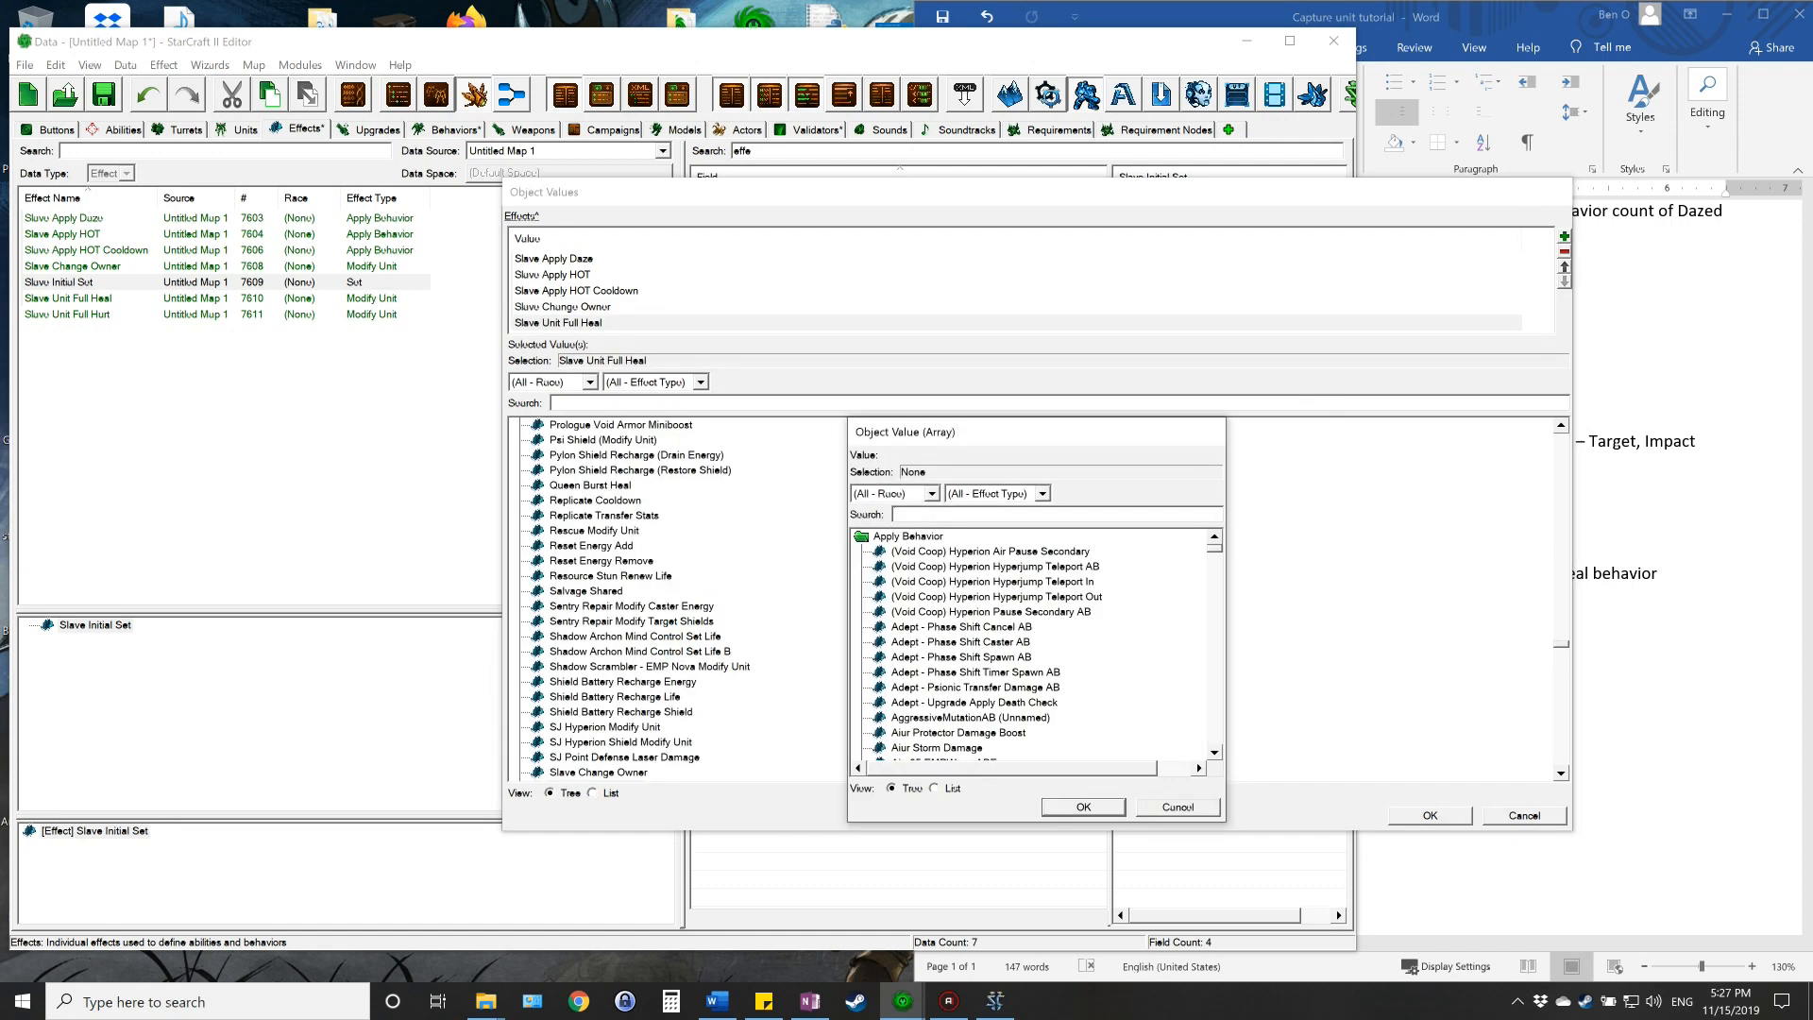
pyautogui.write('slave')
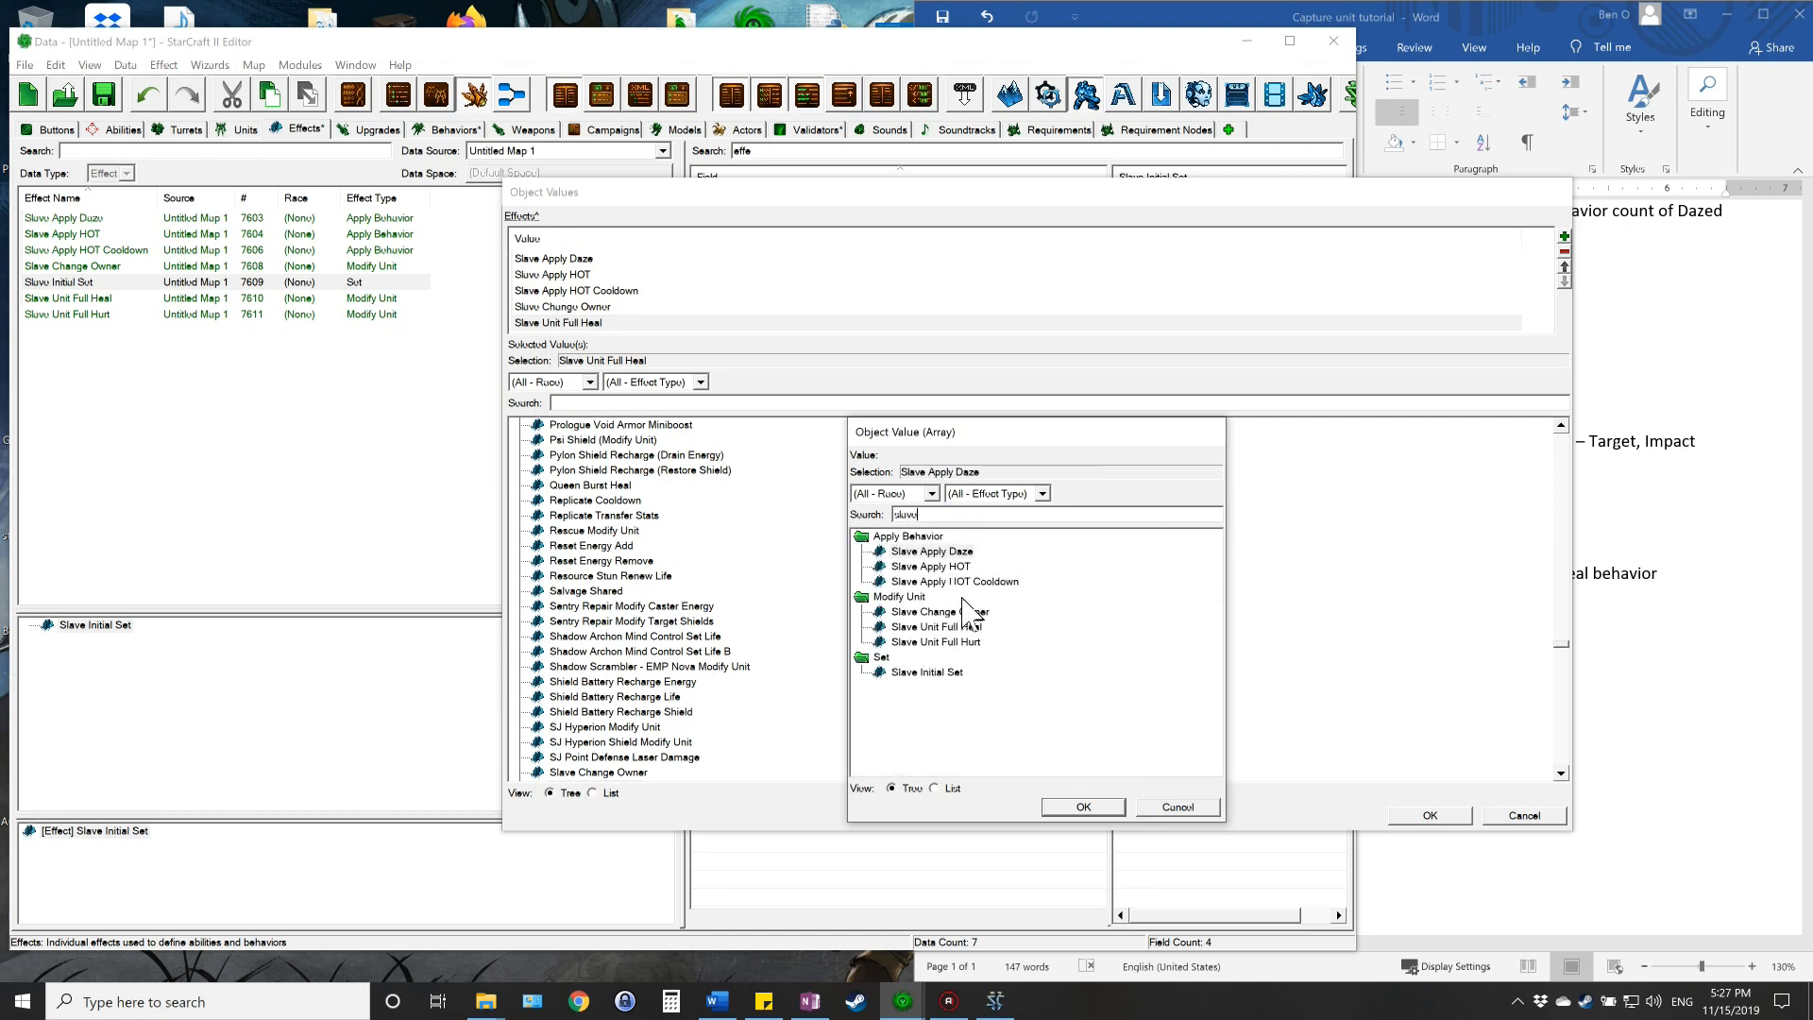
pyautogui.click(952, 642)
pyautogui.click(1083, 807)
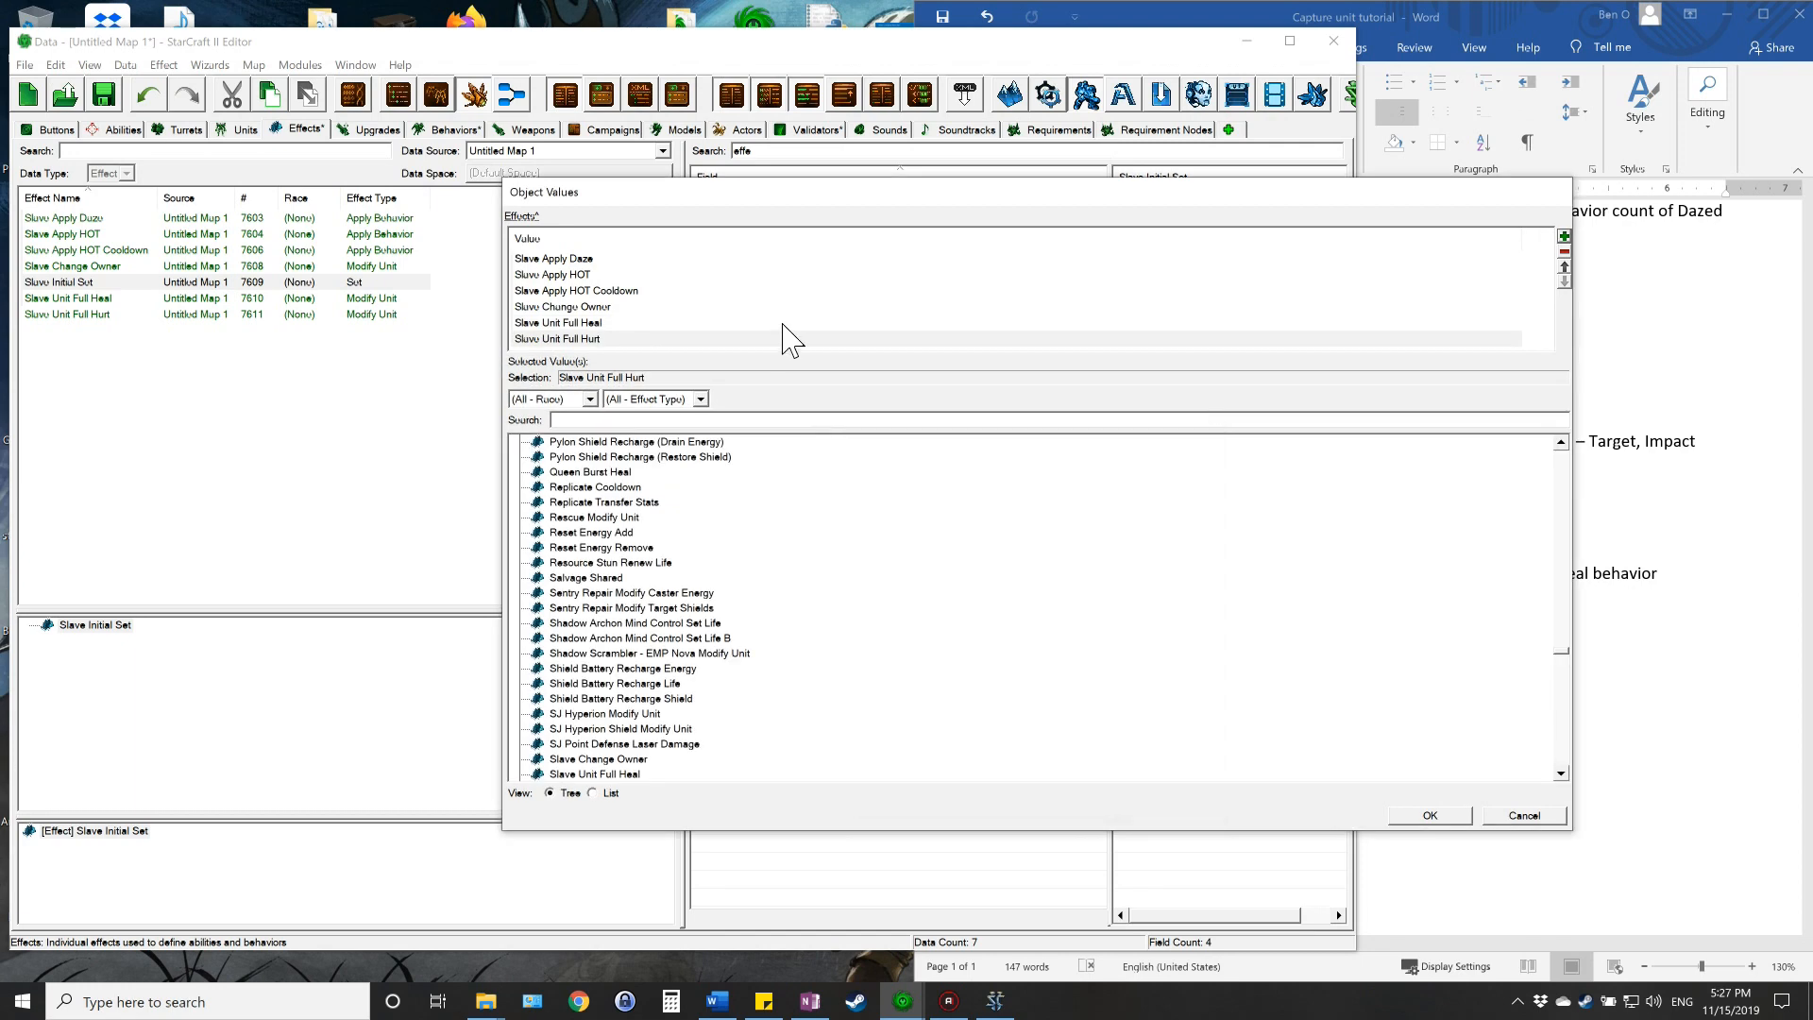
# - Move Slave Change Owner up to first place in the Slave Initial Set effects order
pyautogui.click(642, 306)
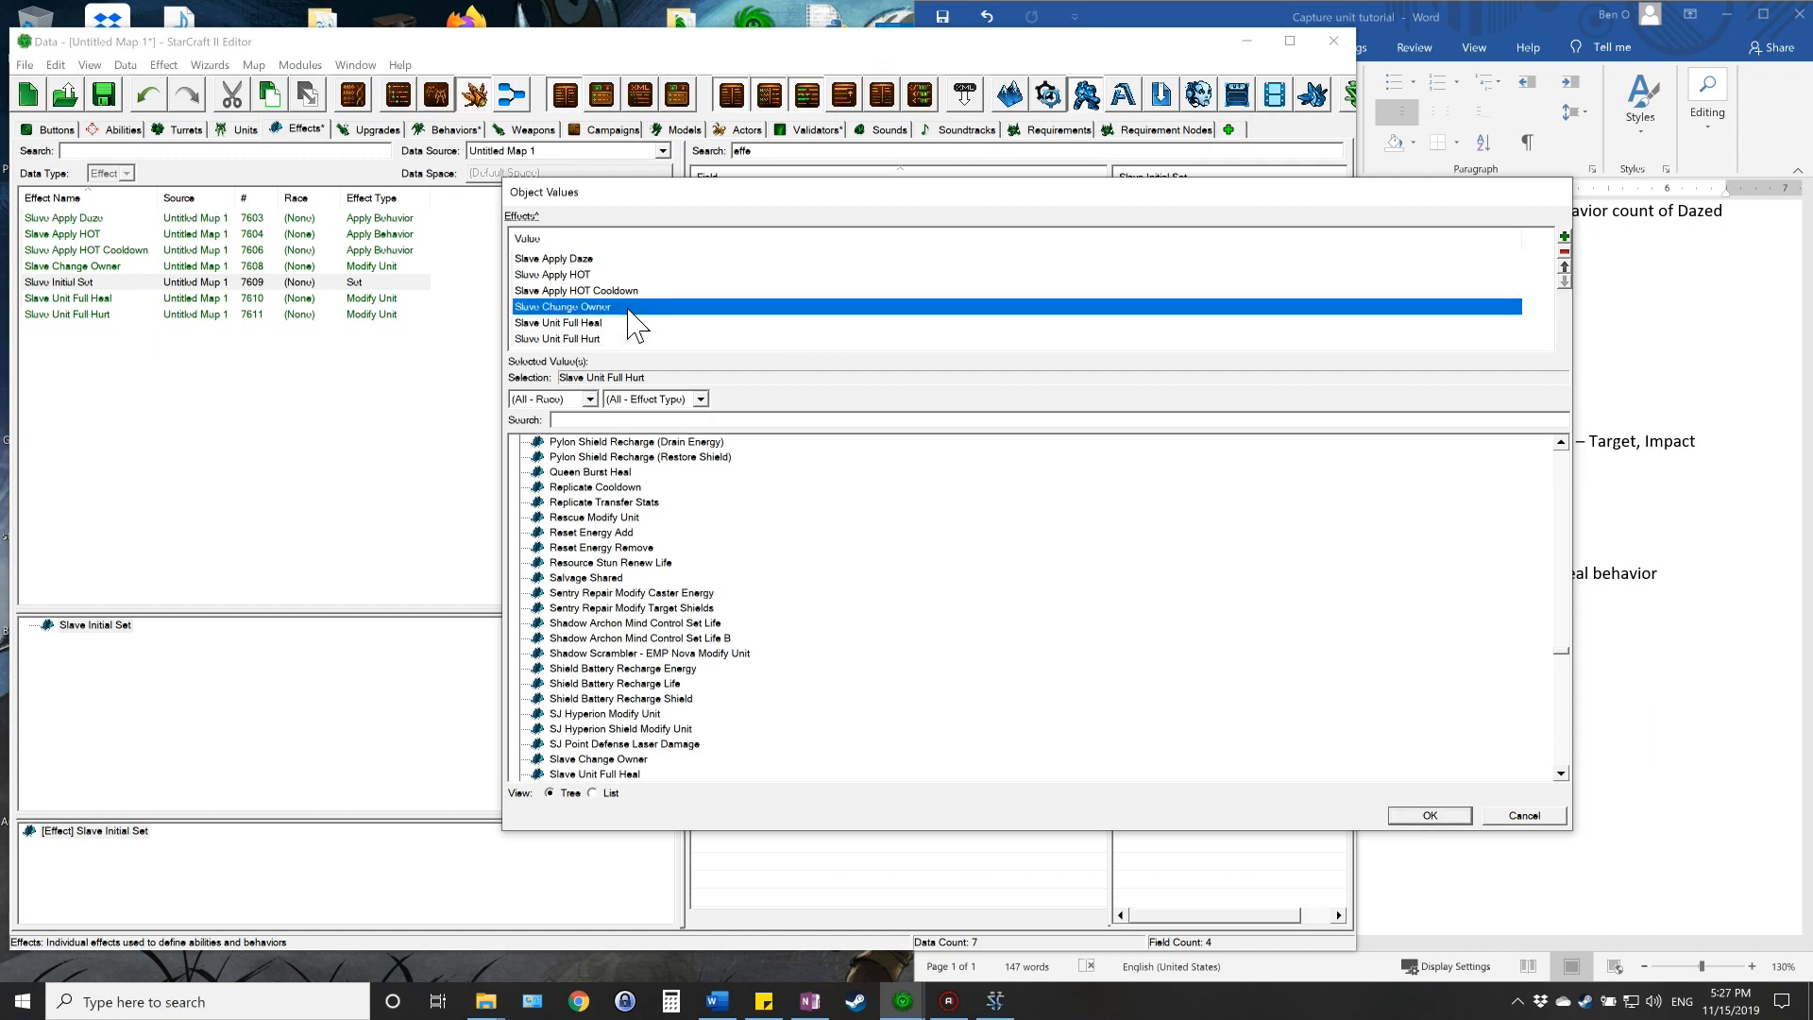
pyautogui.click(1565, 267)
pyautogui.click(1565, 268)
pyautogui.click(1565, 268)
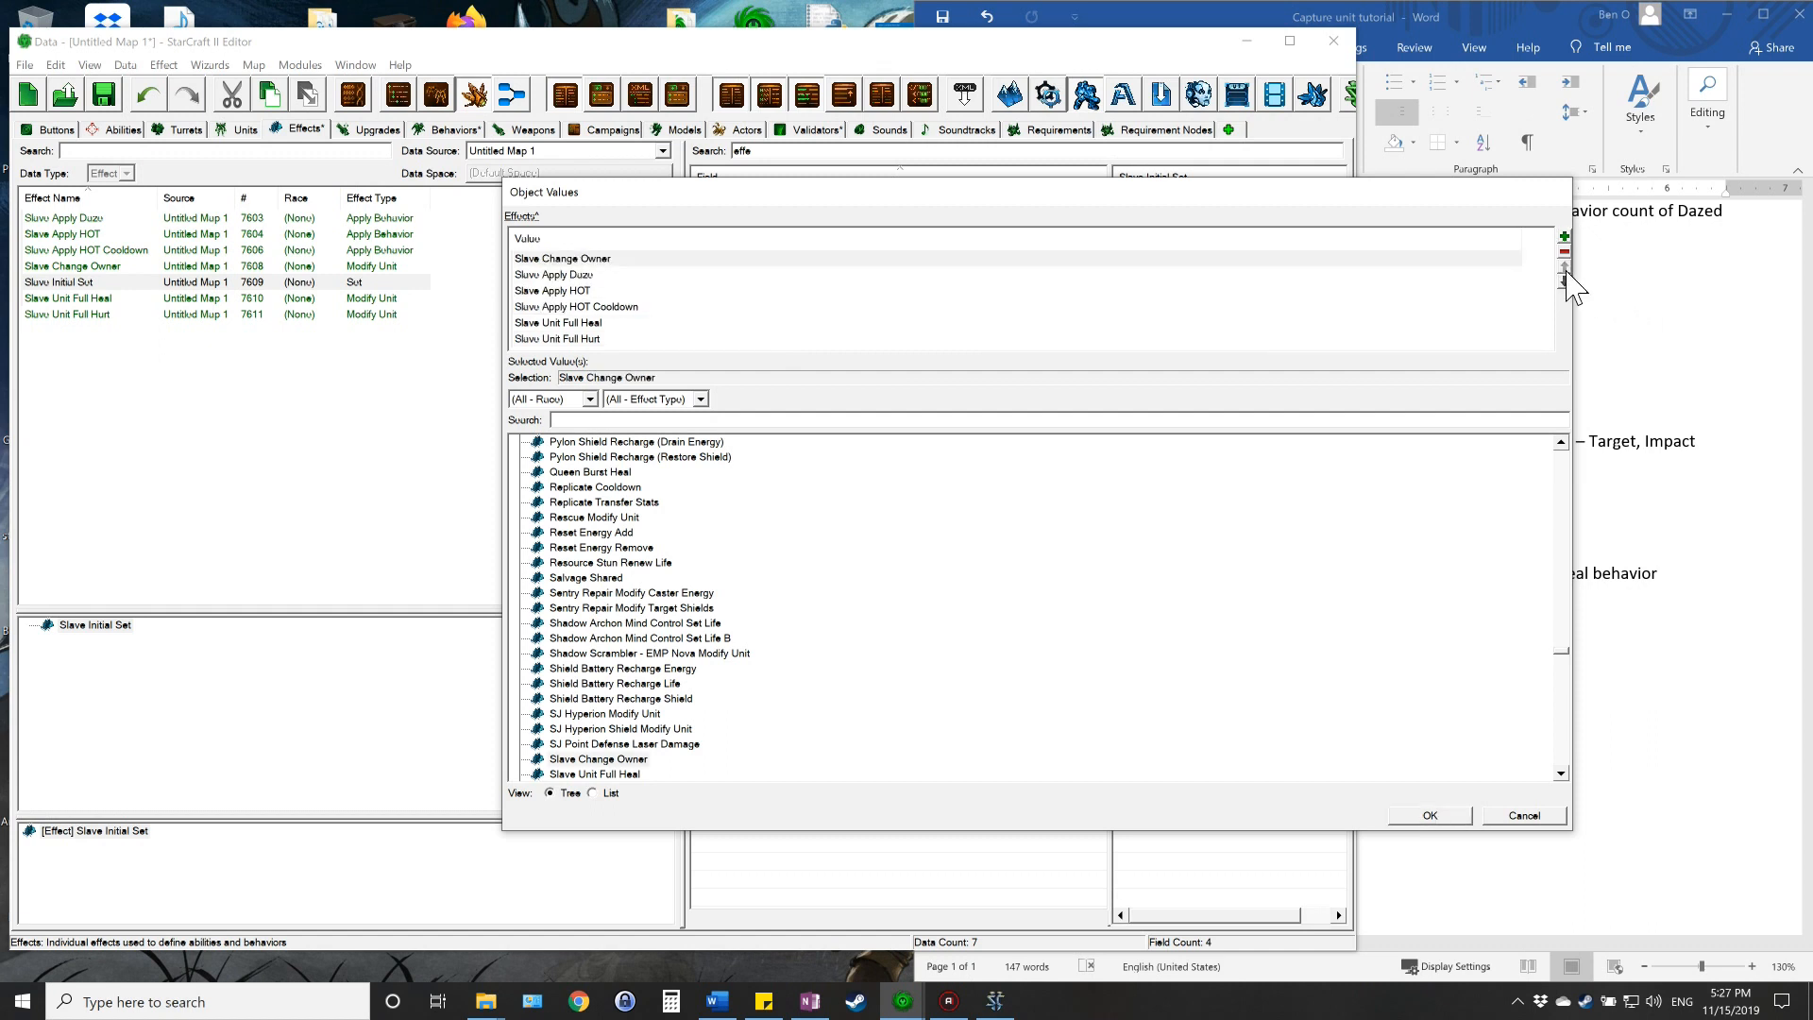
# - Move Slave Unit Full Heal up to second place, directly after Slave Change Owner, in the set's effects order
pyautogui.click(606, 338)
pyautogui.click(597, 326)
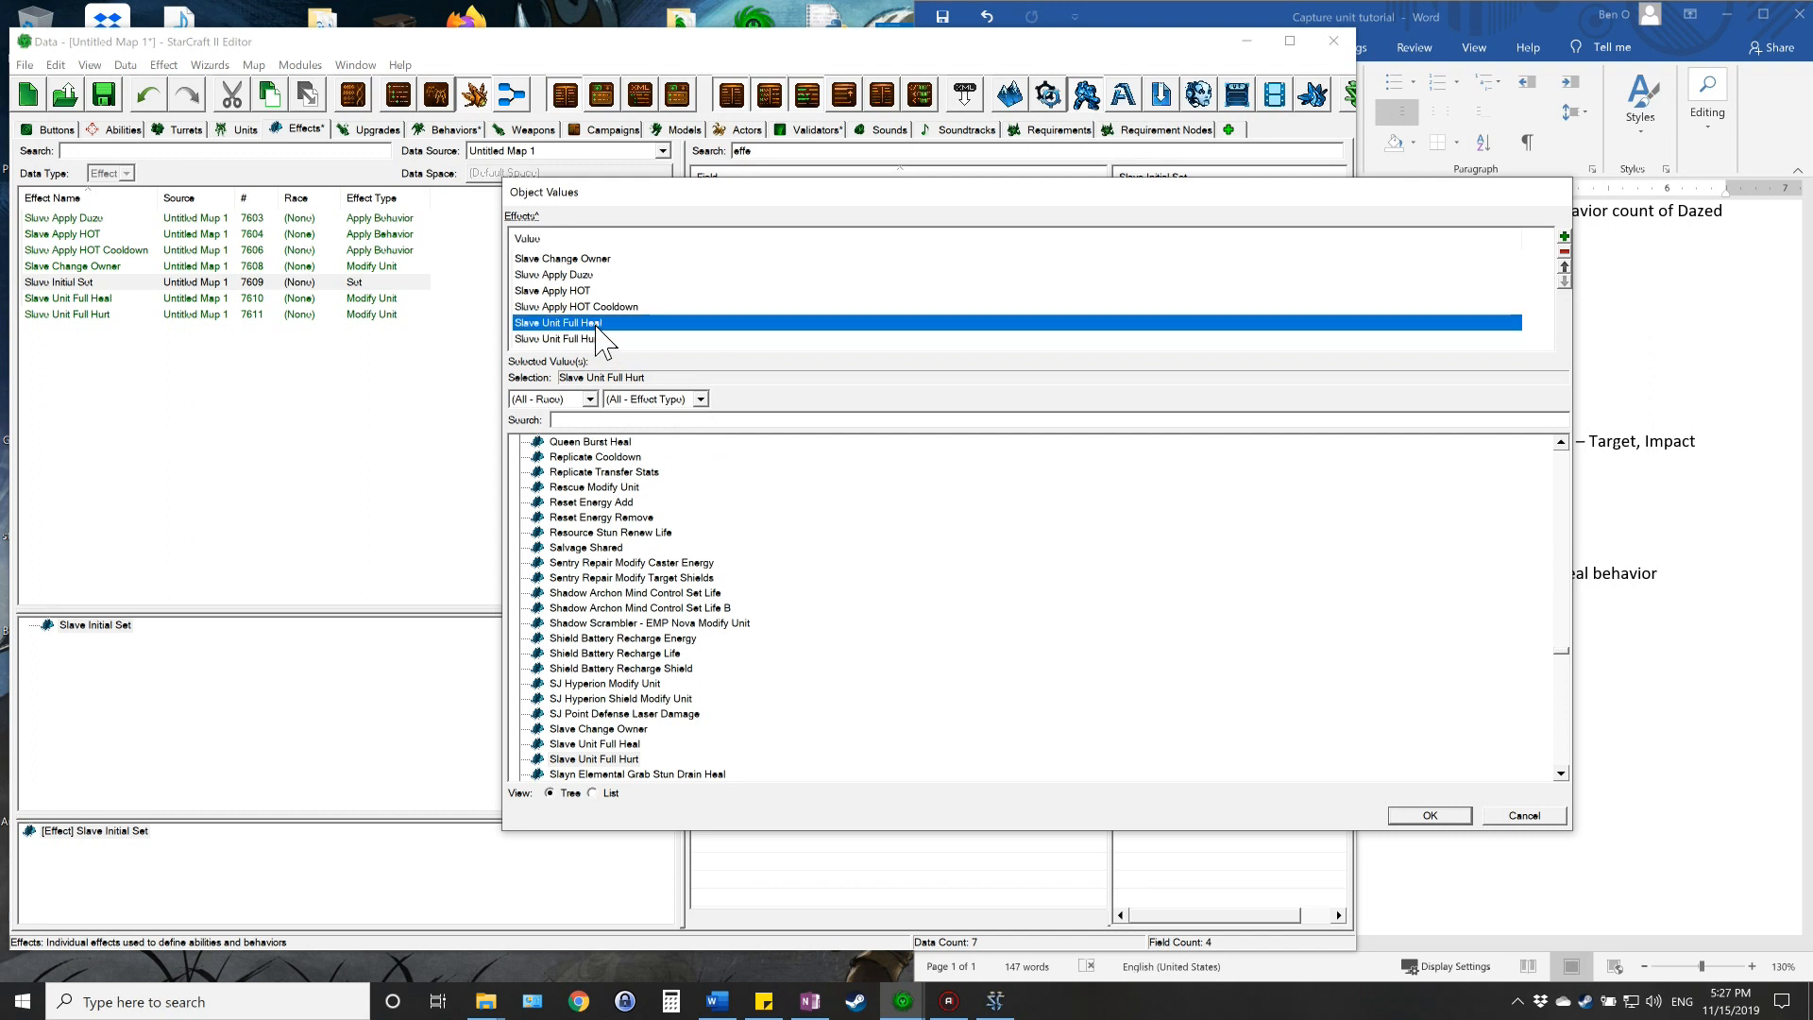
pyautogui.click(1565, 268)
pyautogui.click(1565, 267)
pyautogui.click(1565, 267)
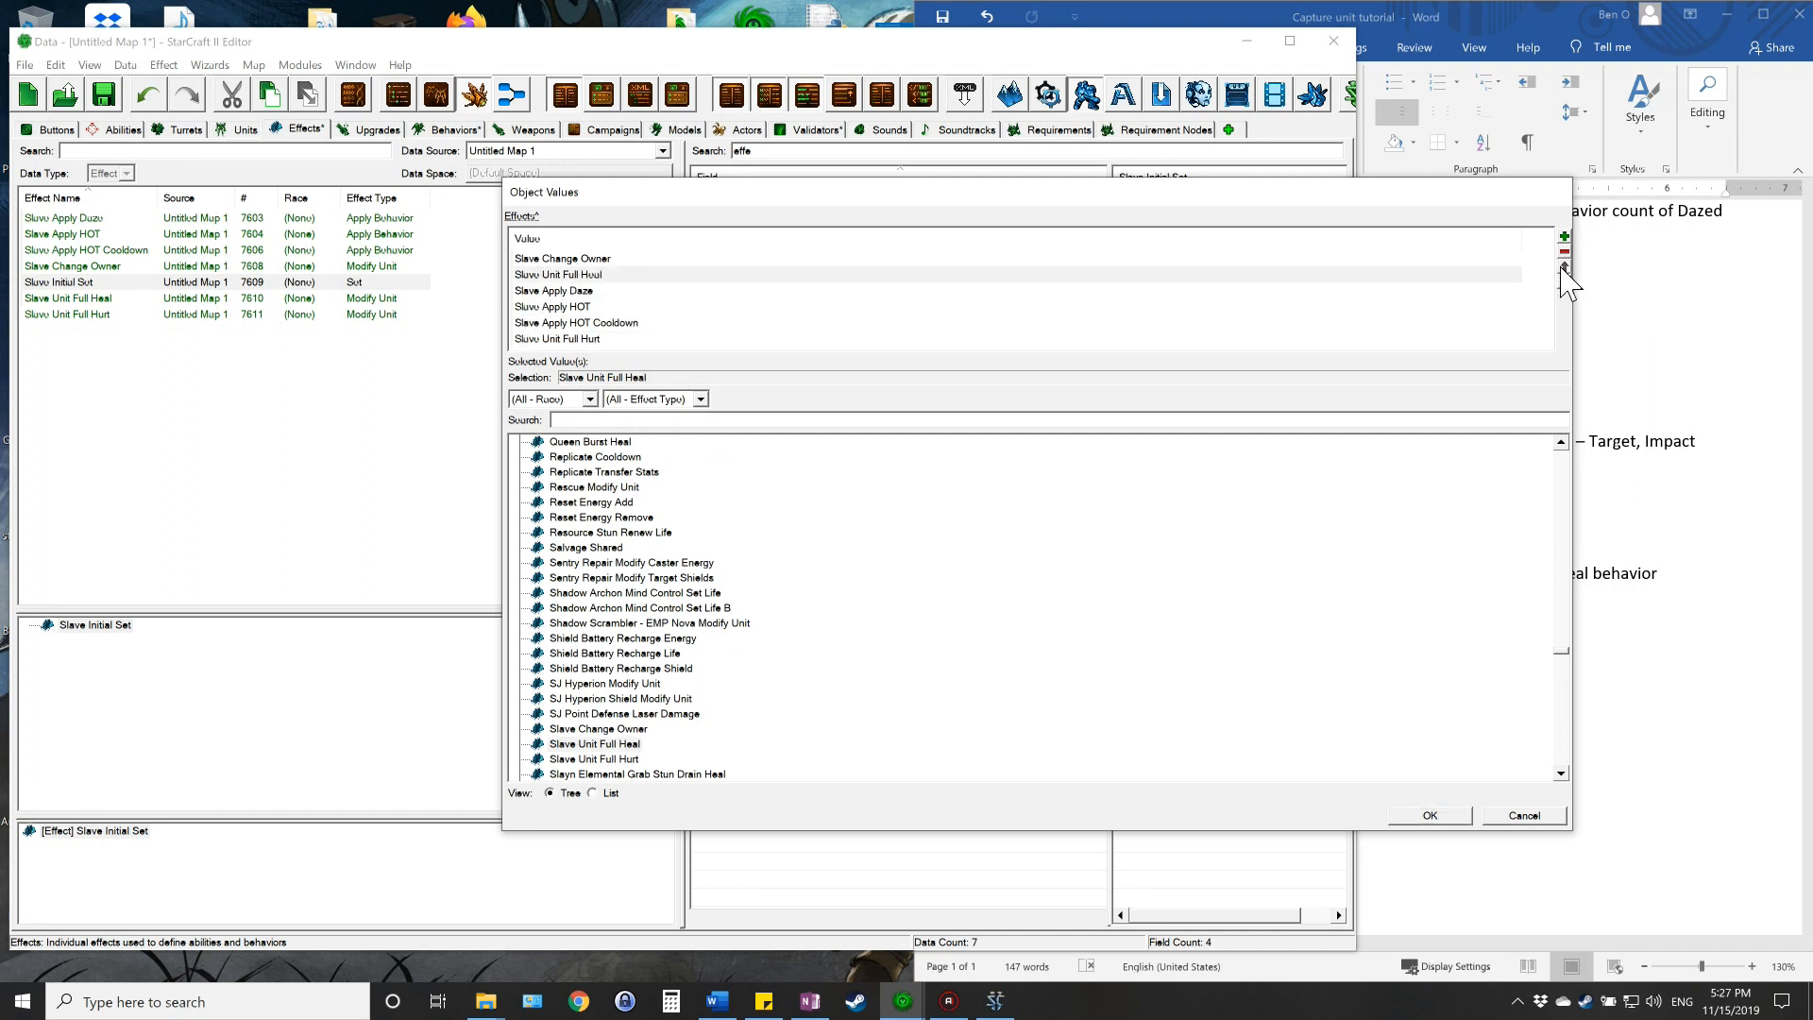
# - Move Slave Unit Full Hurt up to third place, directly after Slave Unit Full Heal, in the Slave Initial Set effects order
pyautogui.click(578, 339)
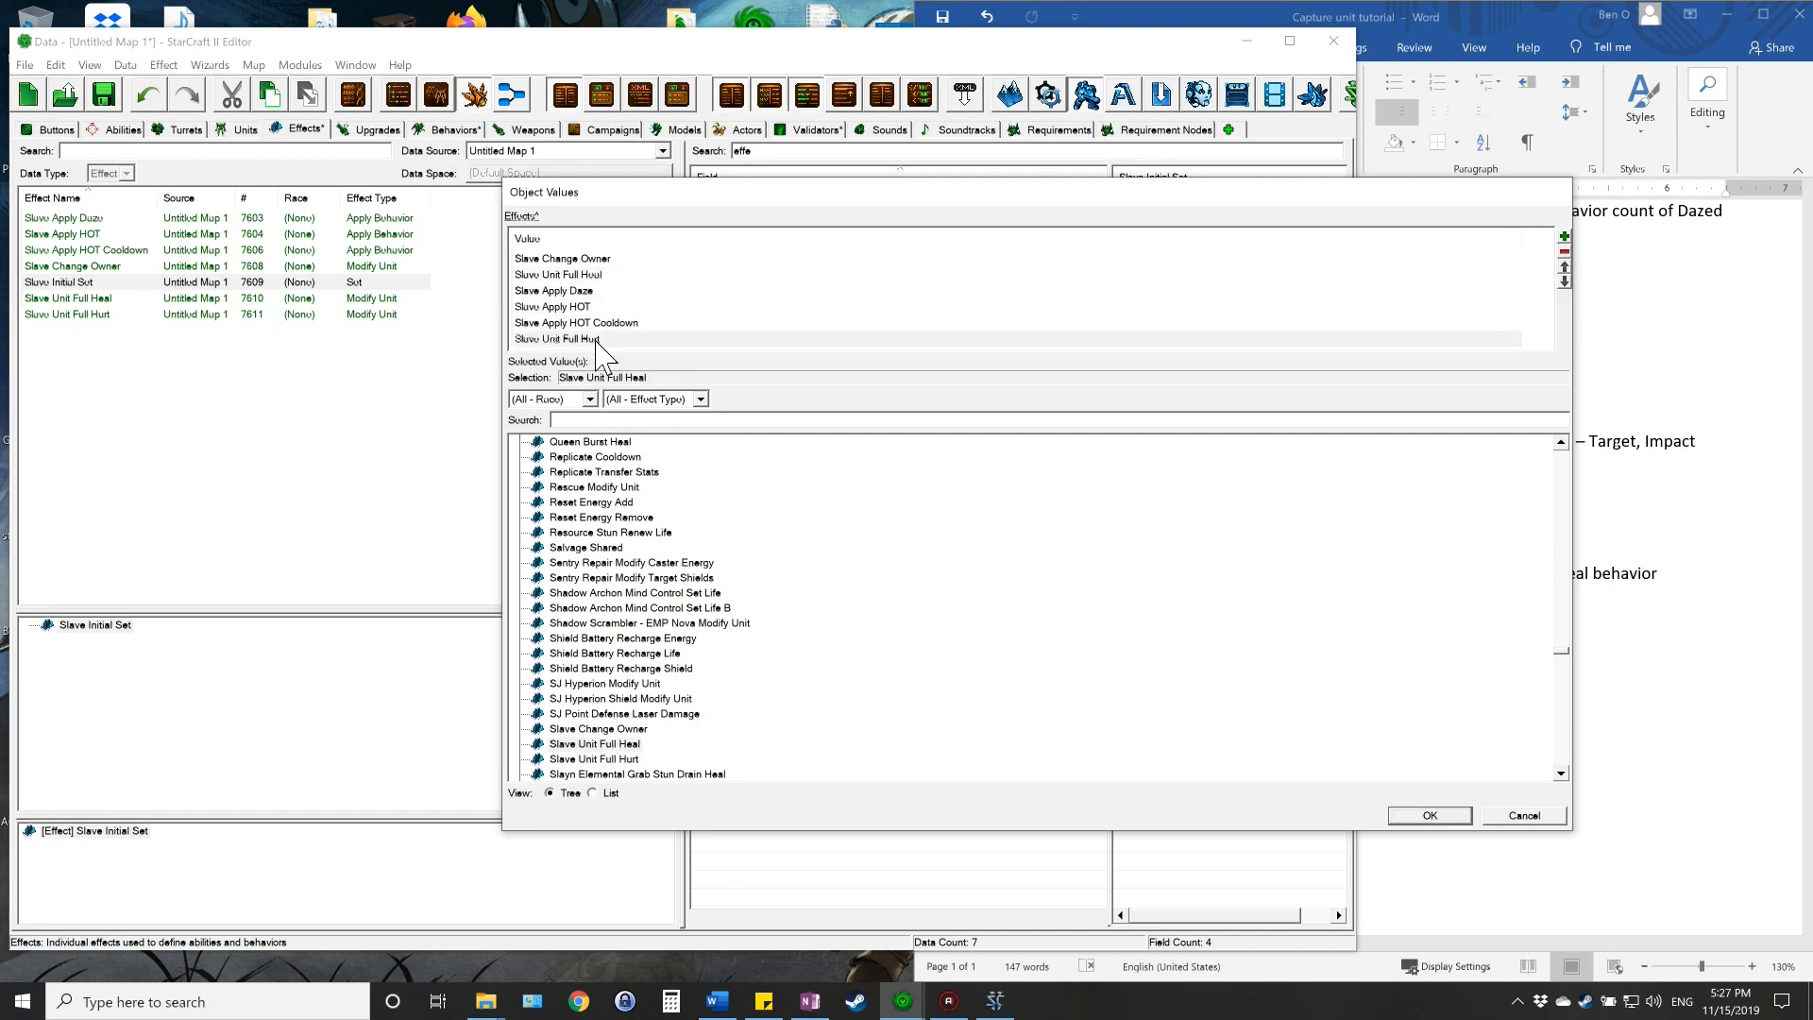
pyautogui.click(1565, 268)
pyautogui.click(1565, 267)
pyautogui.click(1565, 267)
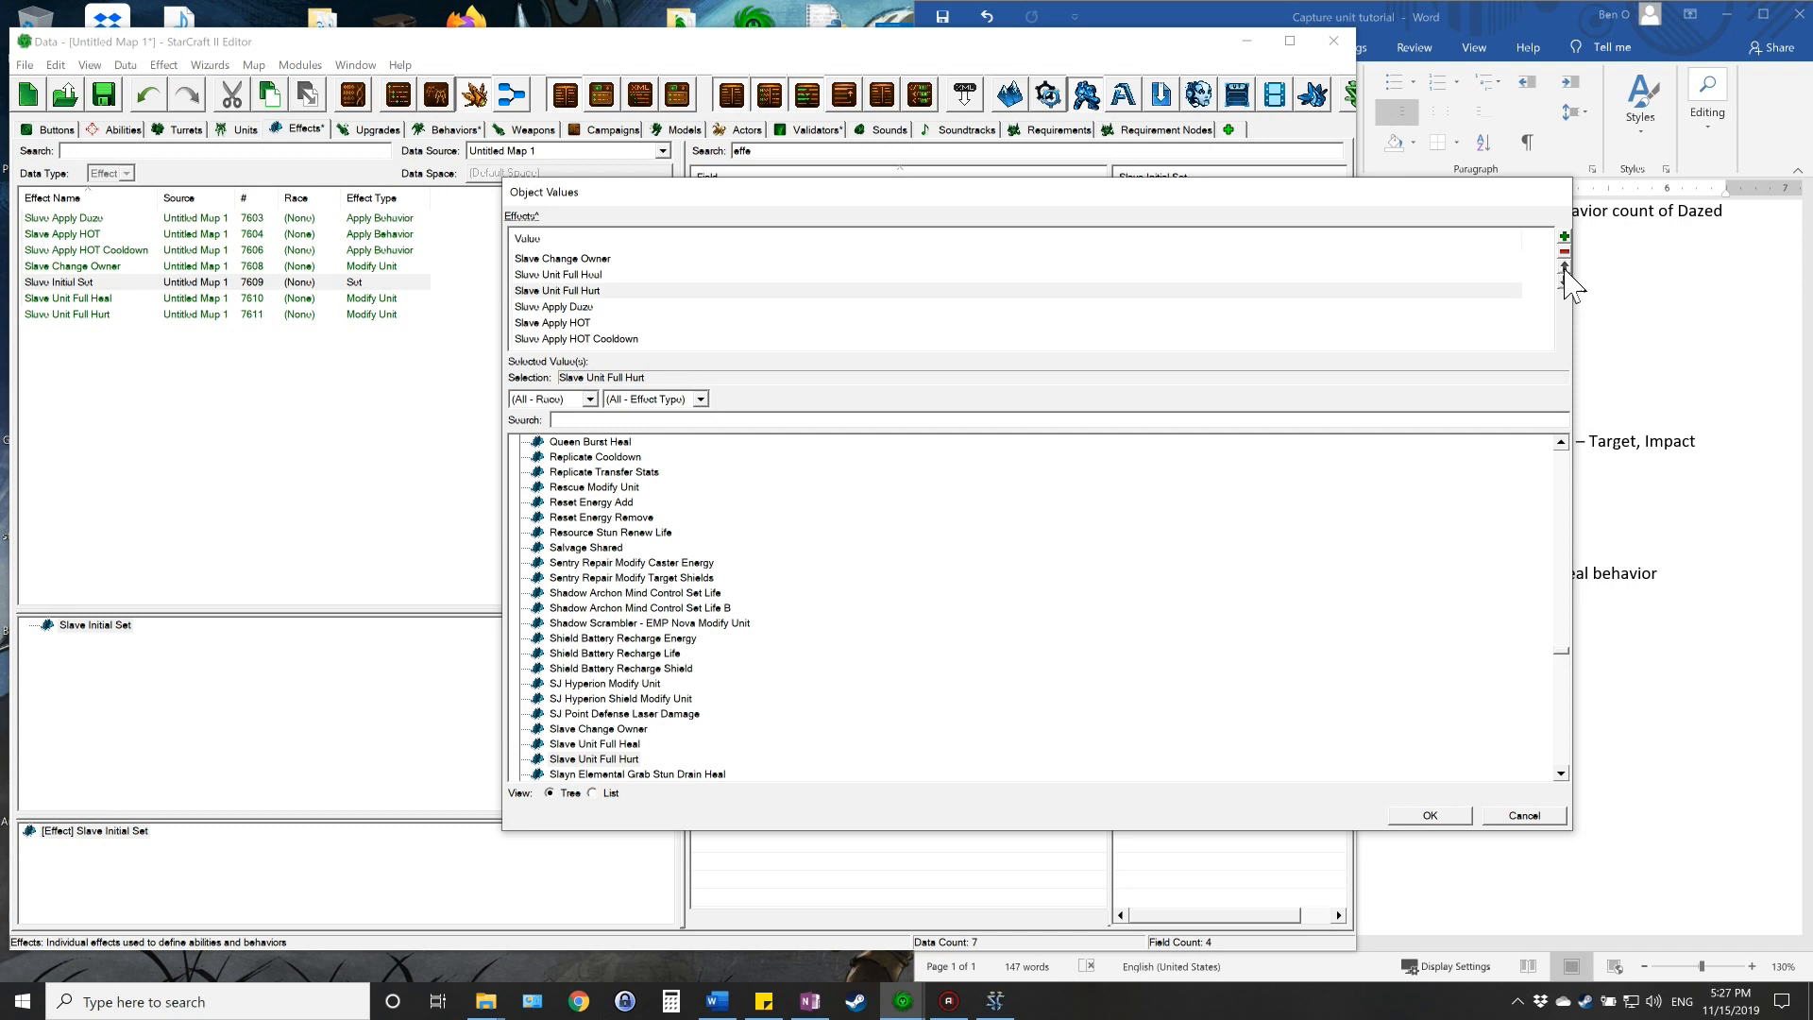
# - Review the six effects of Slave Initial Set one by one in their execution order and accept the effects list
pyautogui.click(595, 274)
pyautogui.click(593, 290)
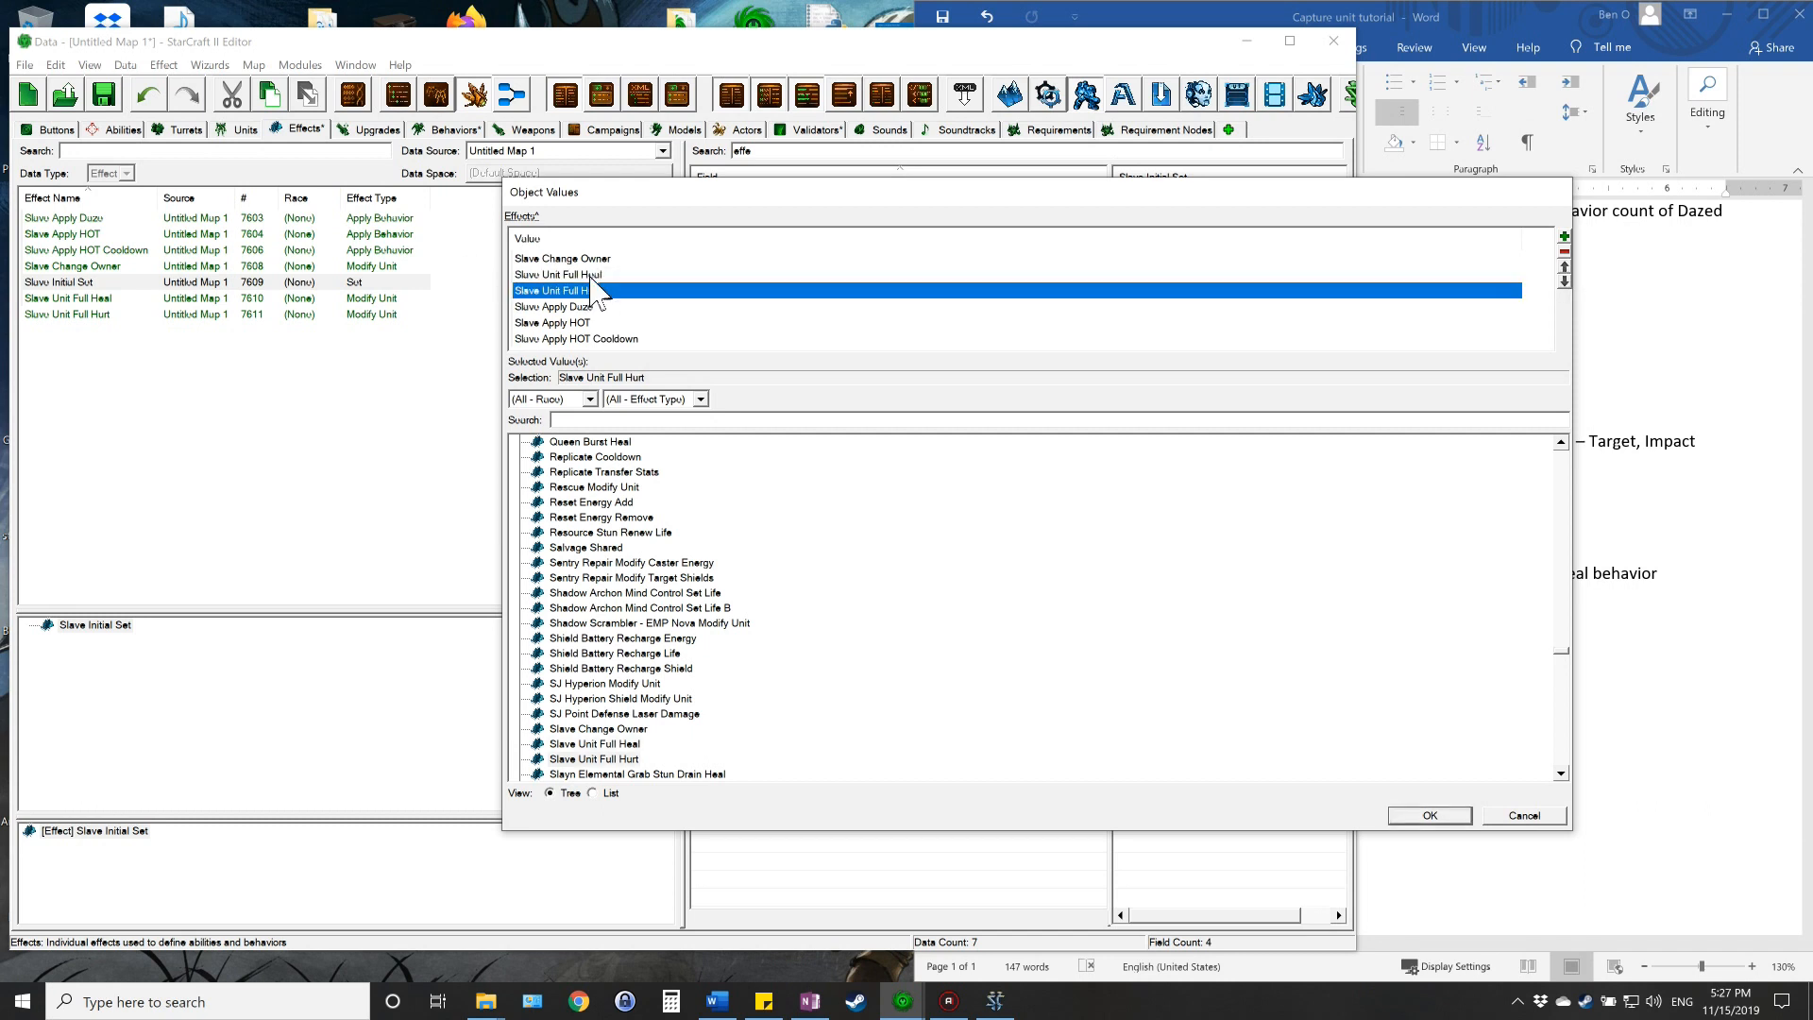
pyautogui.click(592, 275)
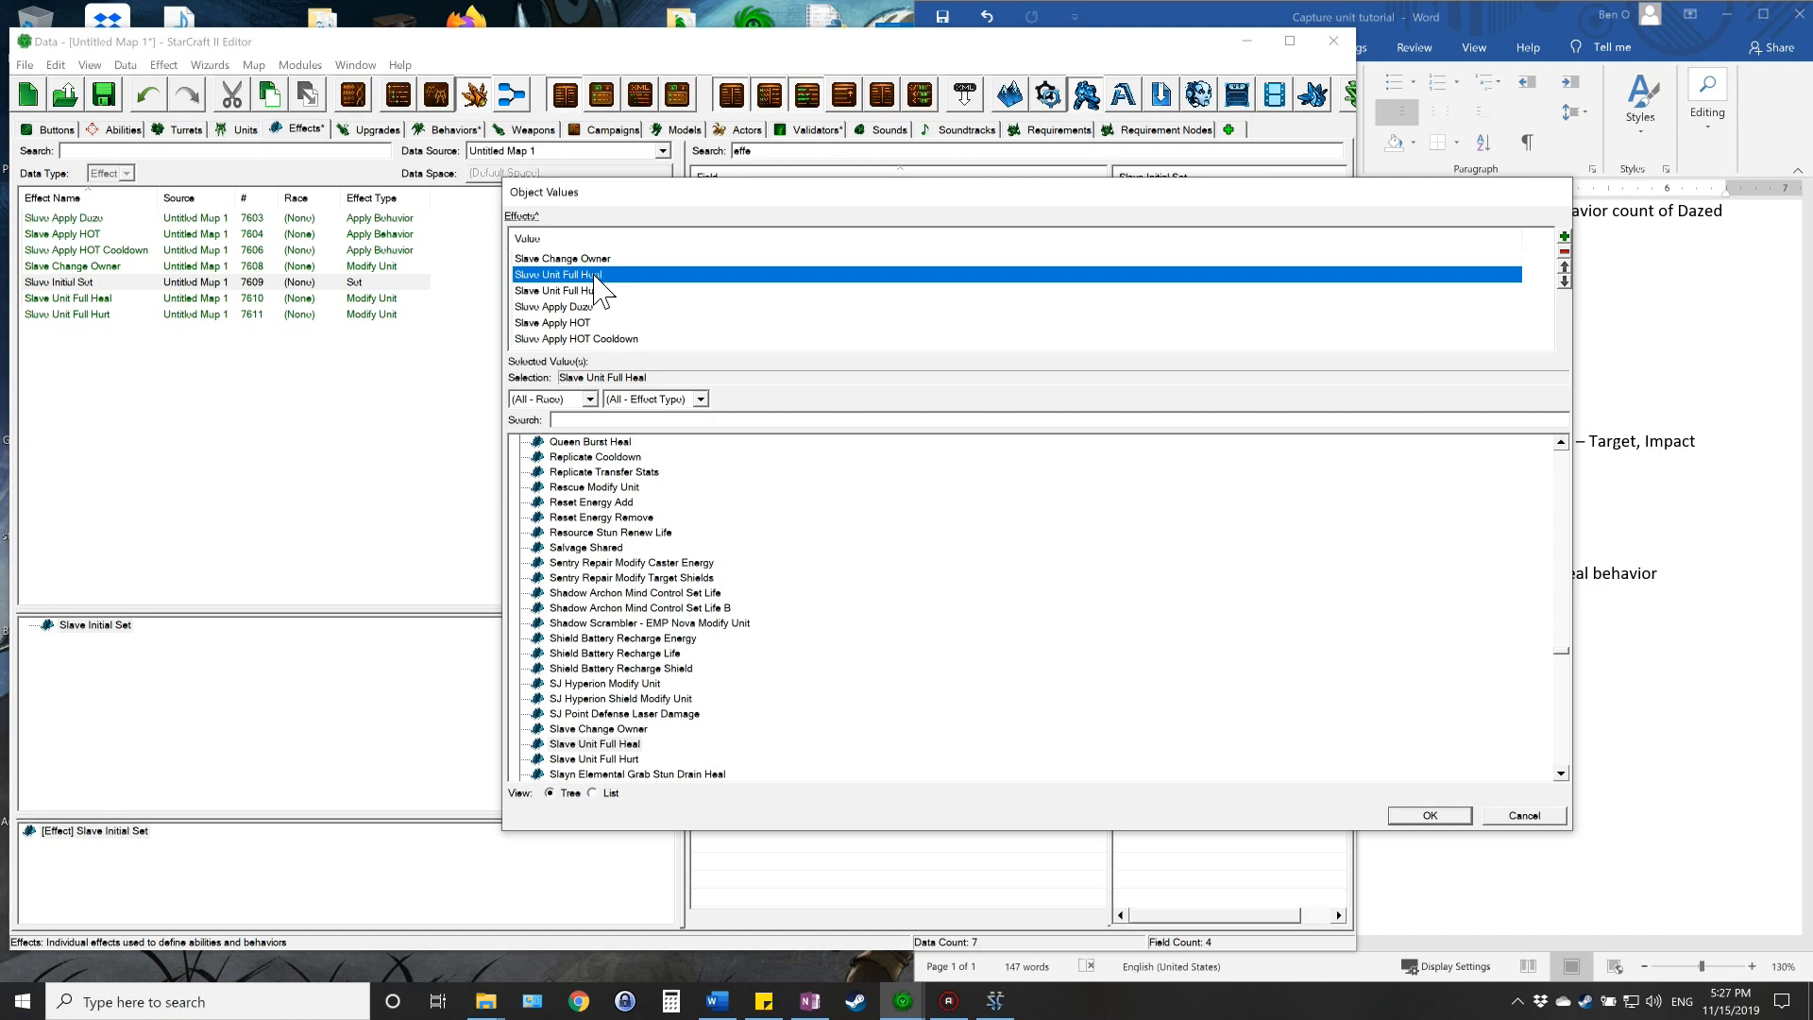
pyautogui.click(589, 259)
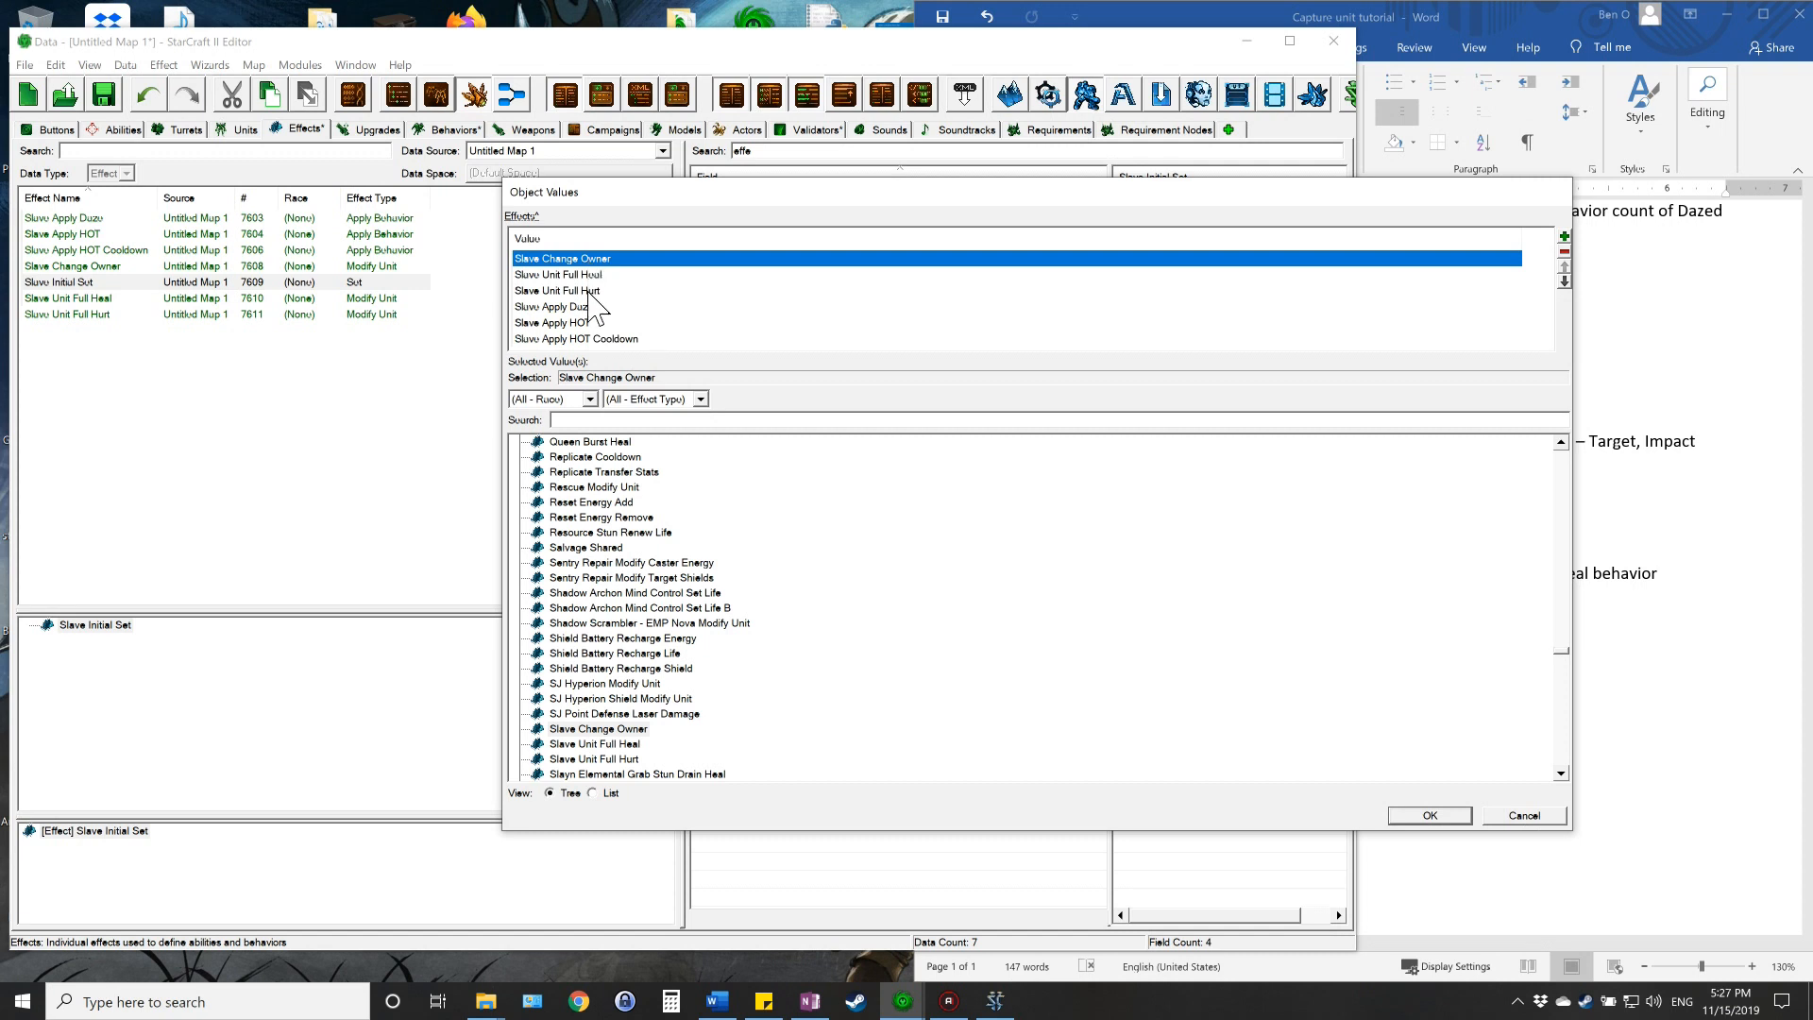
pyautogui.click(587, 291)
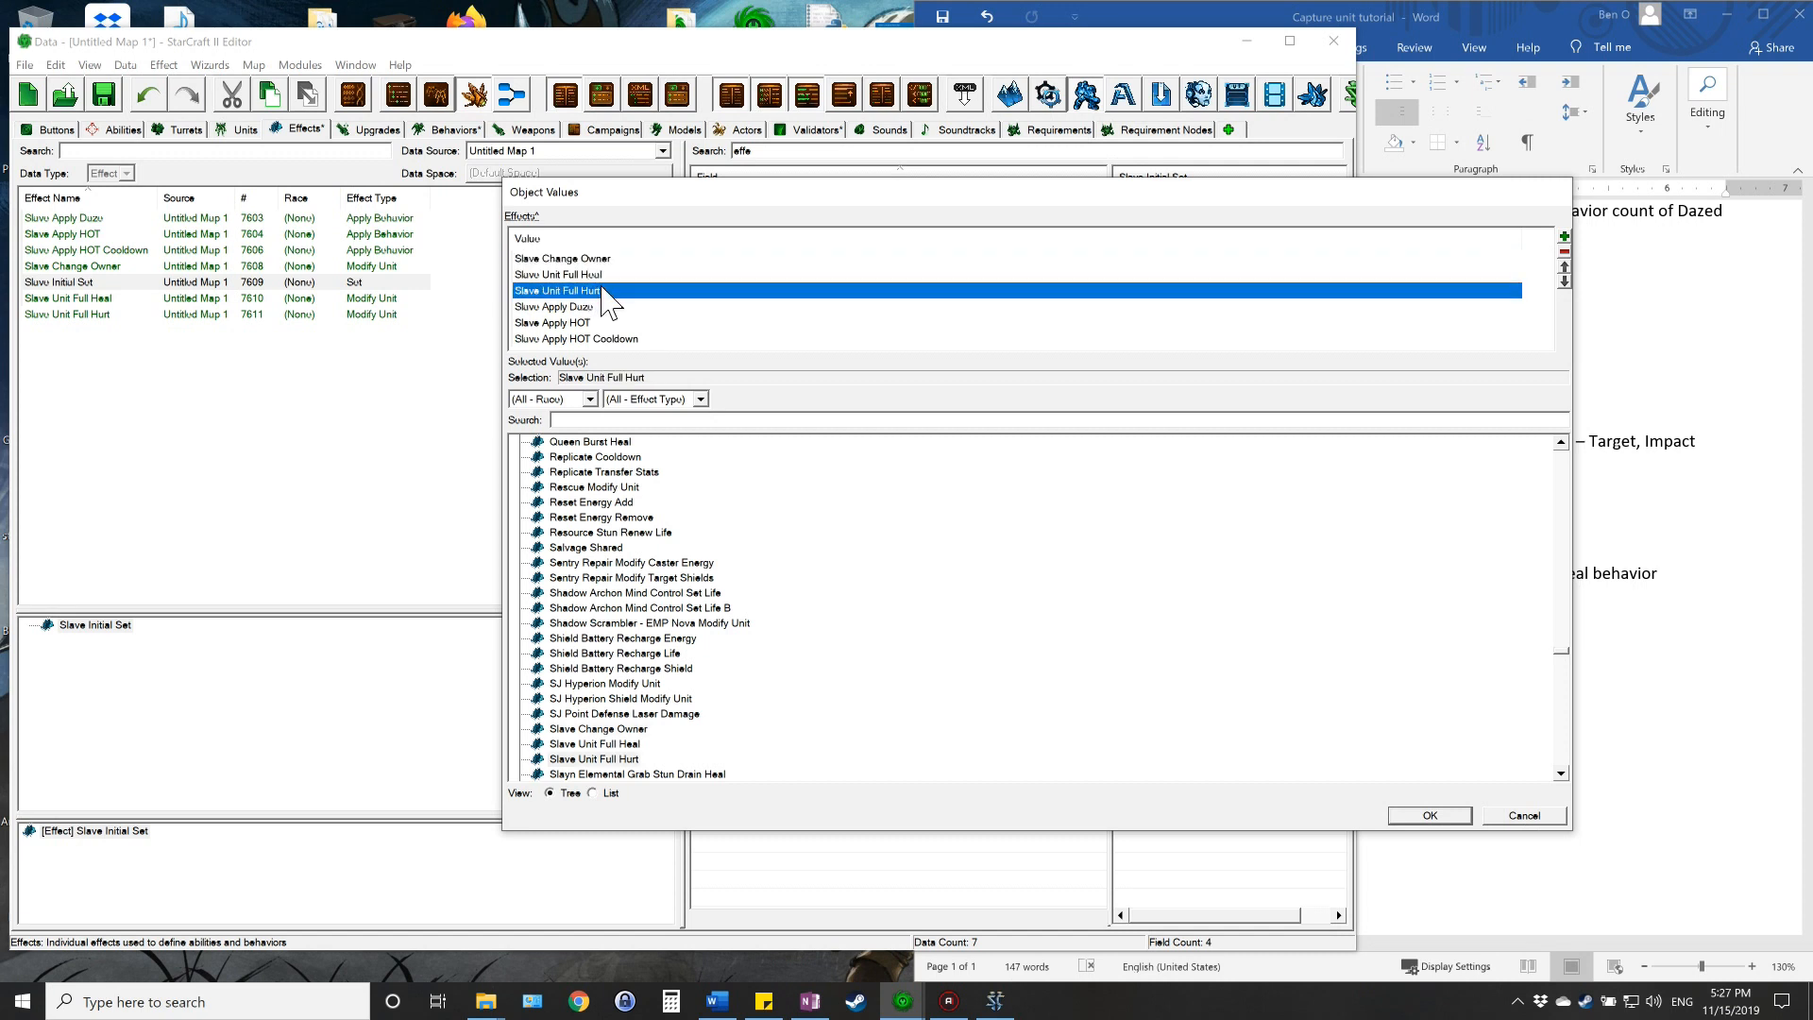
pyautogui.click(578, 307)
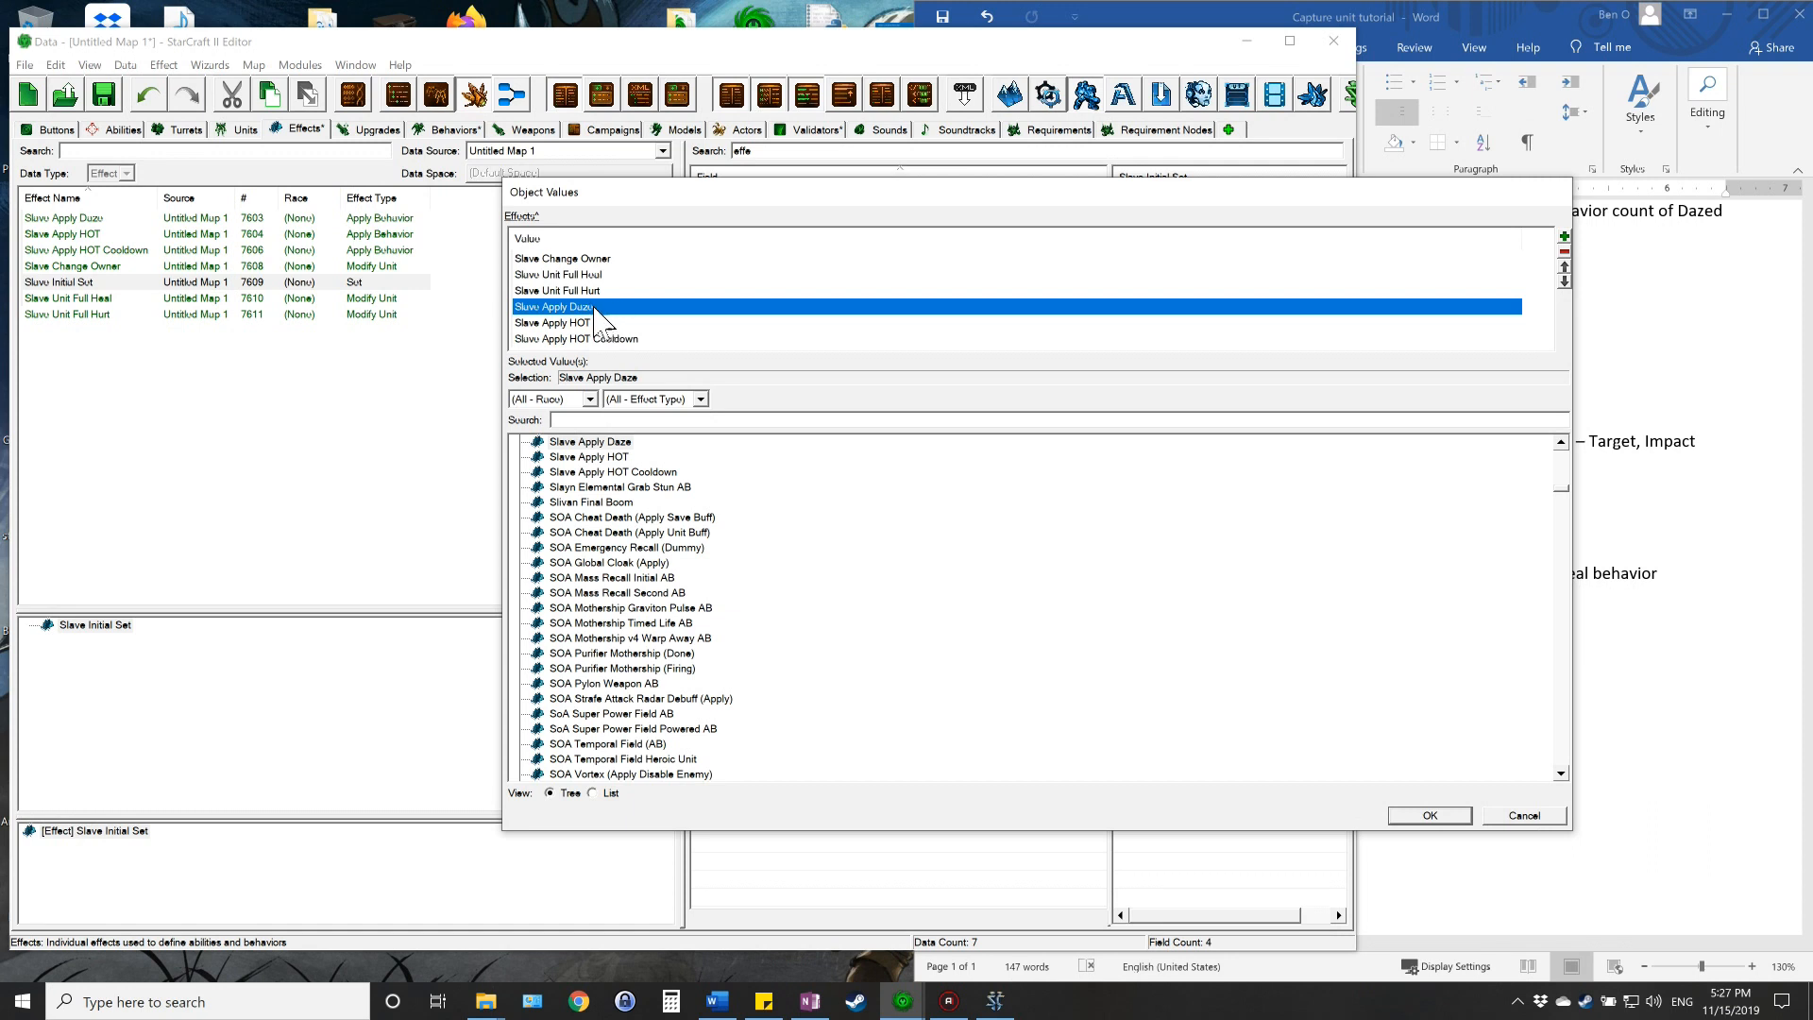
pyautogui.click(583, 275)
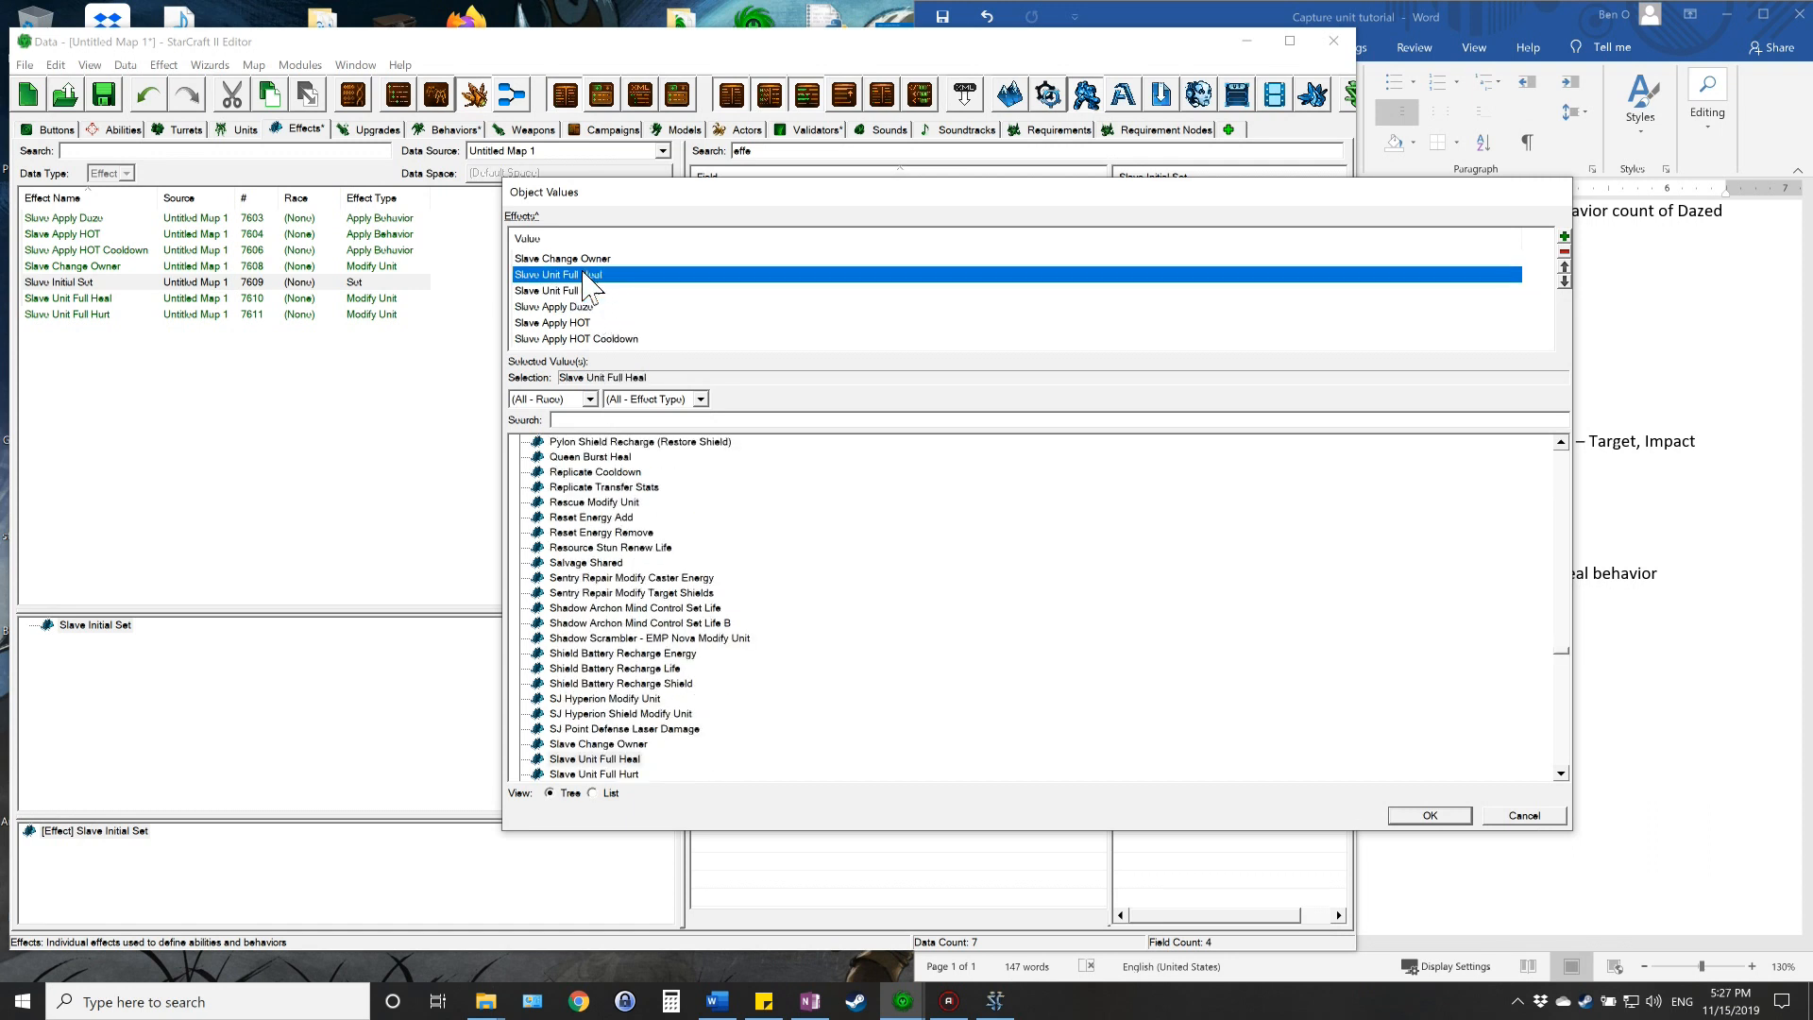
pyautogui.click(585, 308)
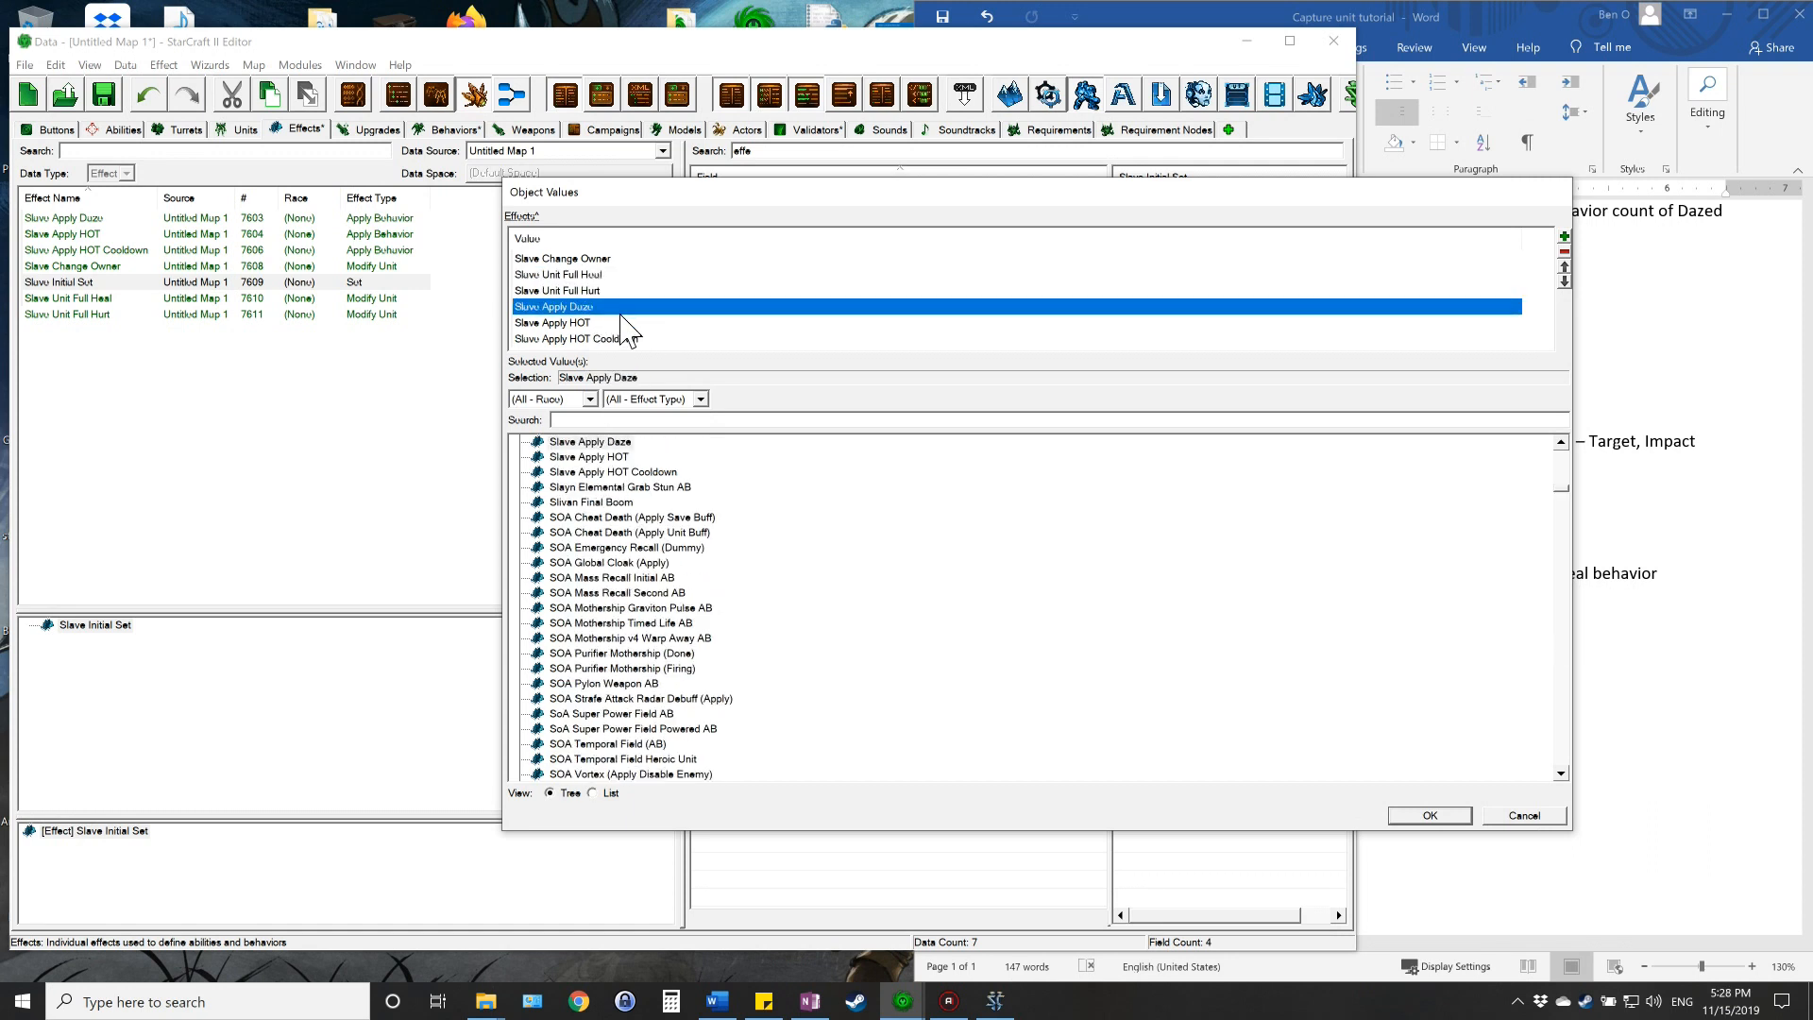
pyautogui.click(587, 323)
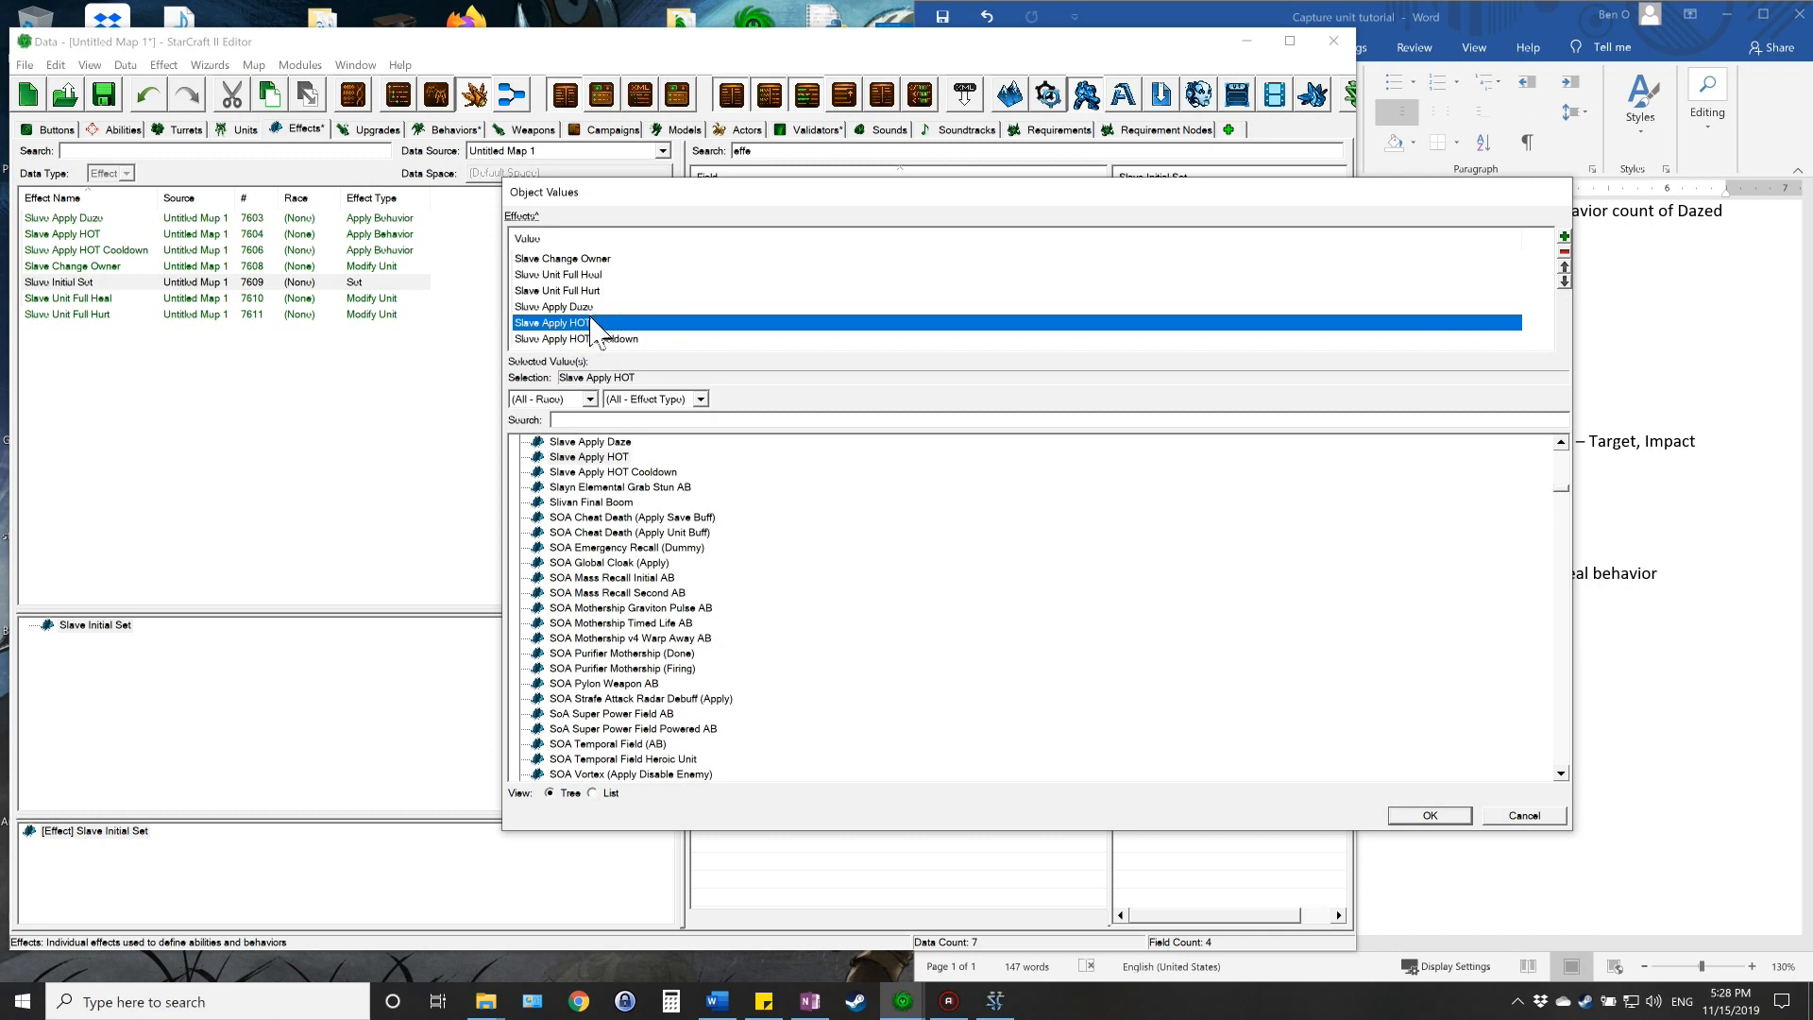
pyautogui.click(593, 309)
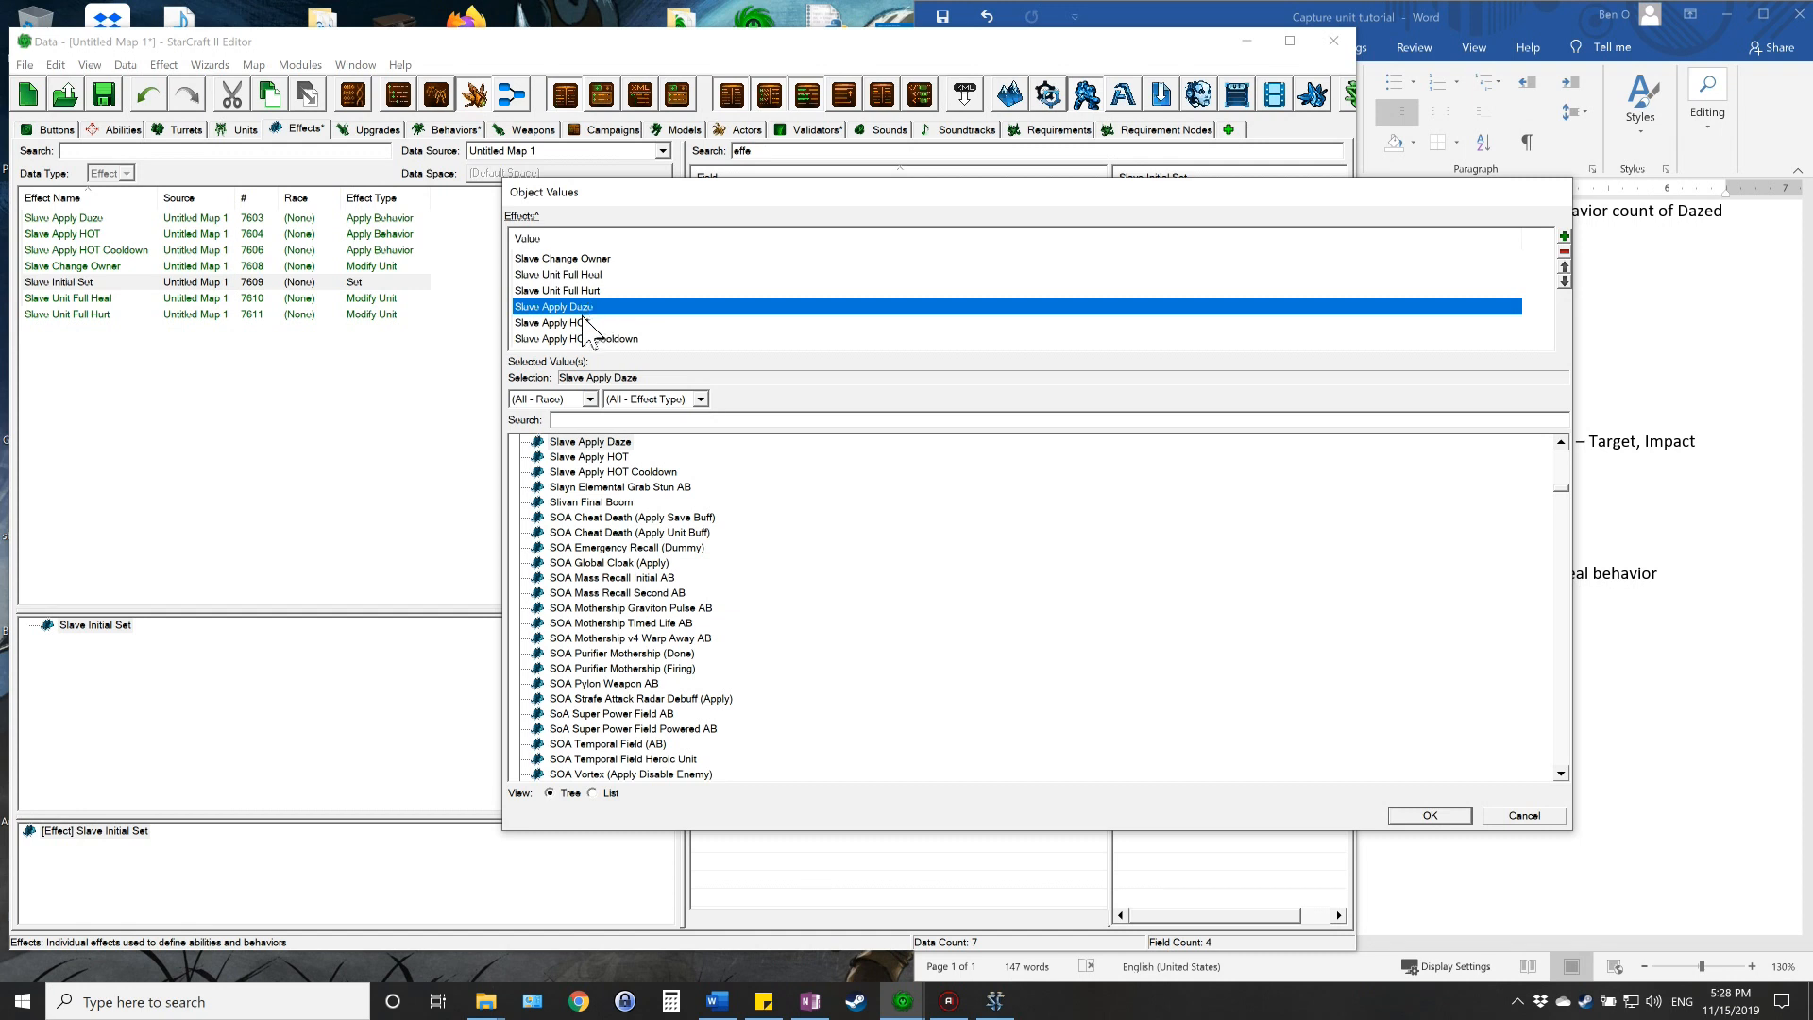
pyautogui.click(594, 323)
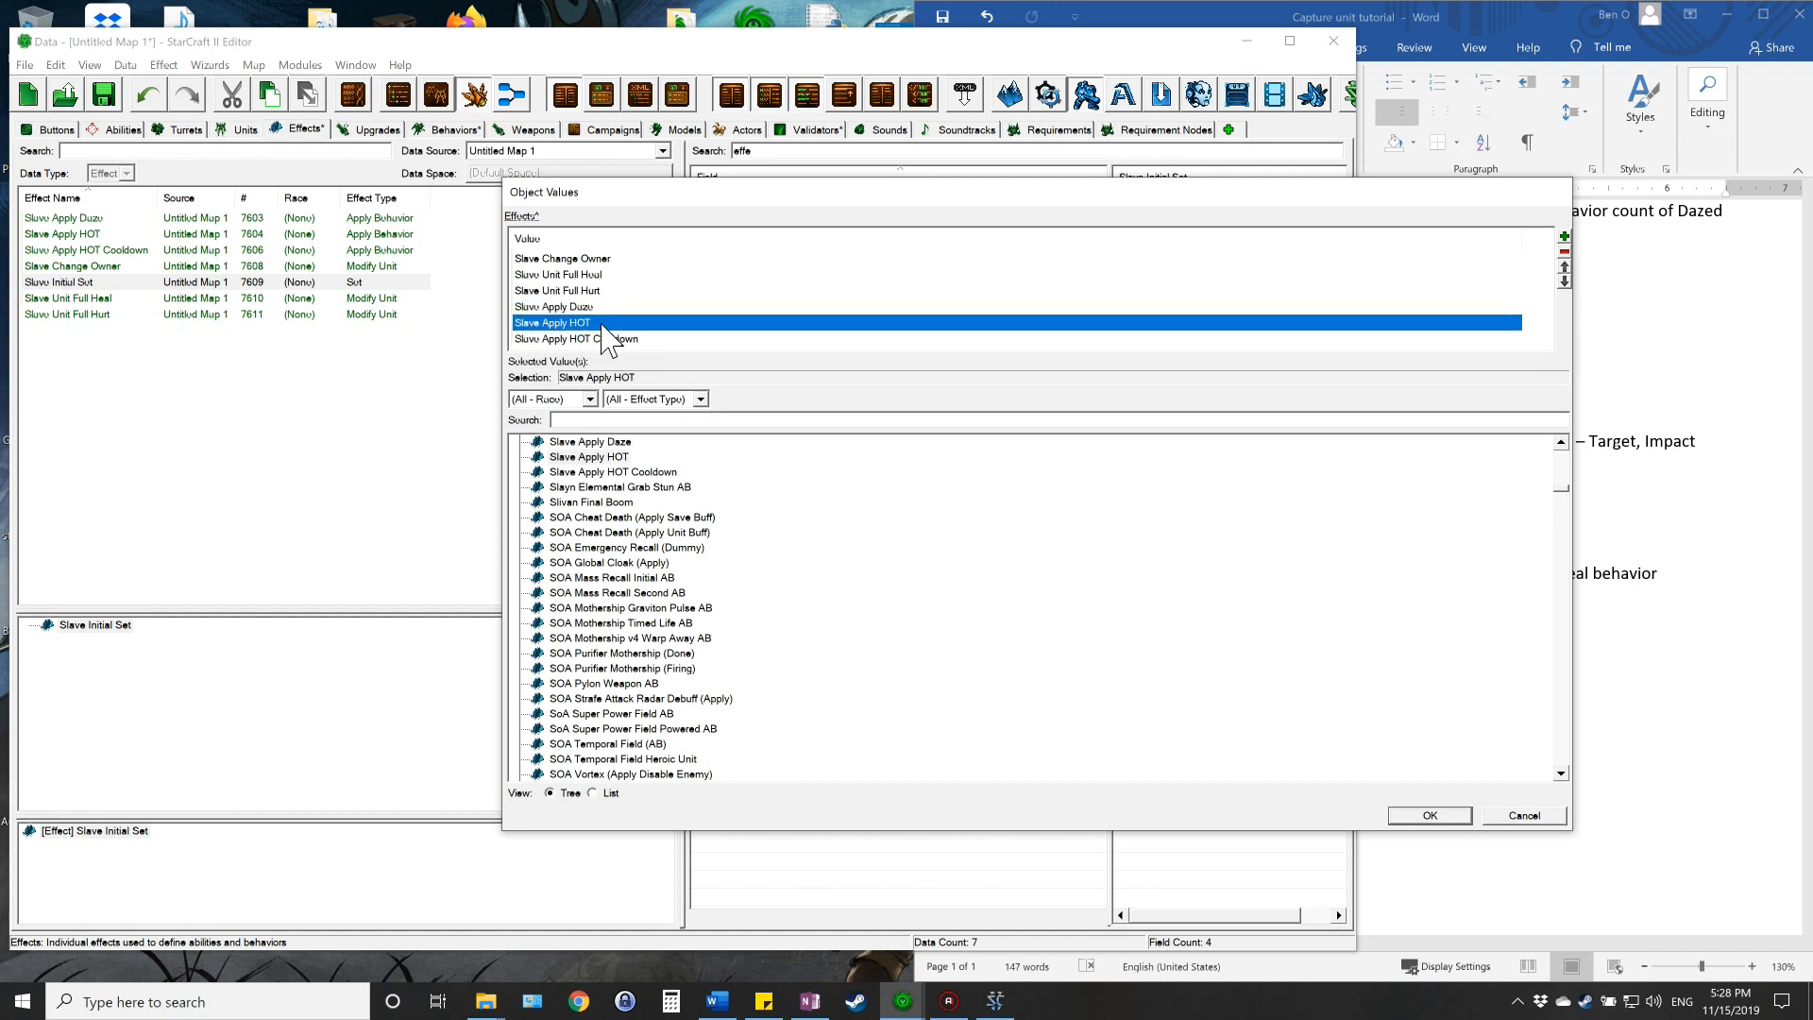
pyautogui.click(614, 338)
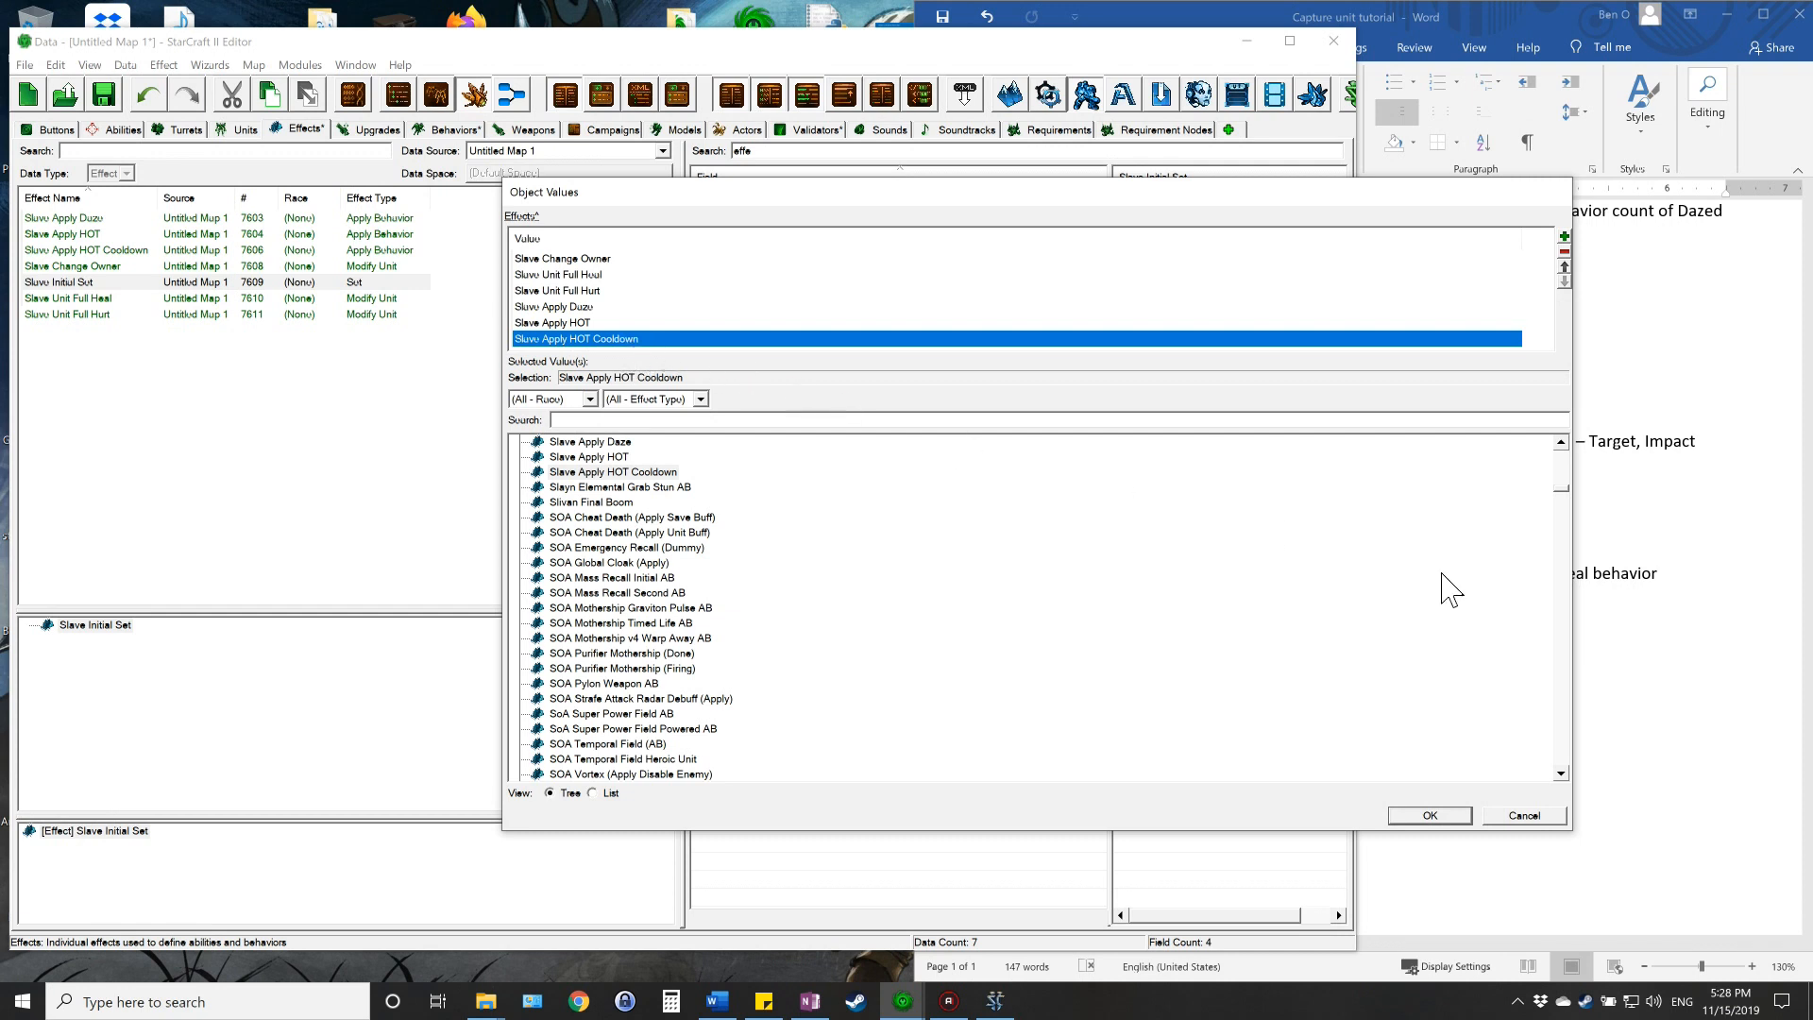
pyautogui.click(1429, 816)
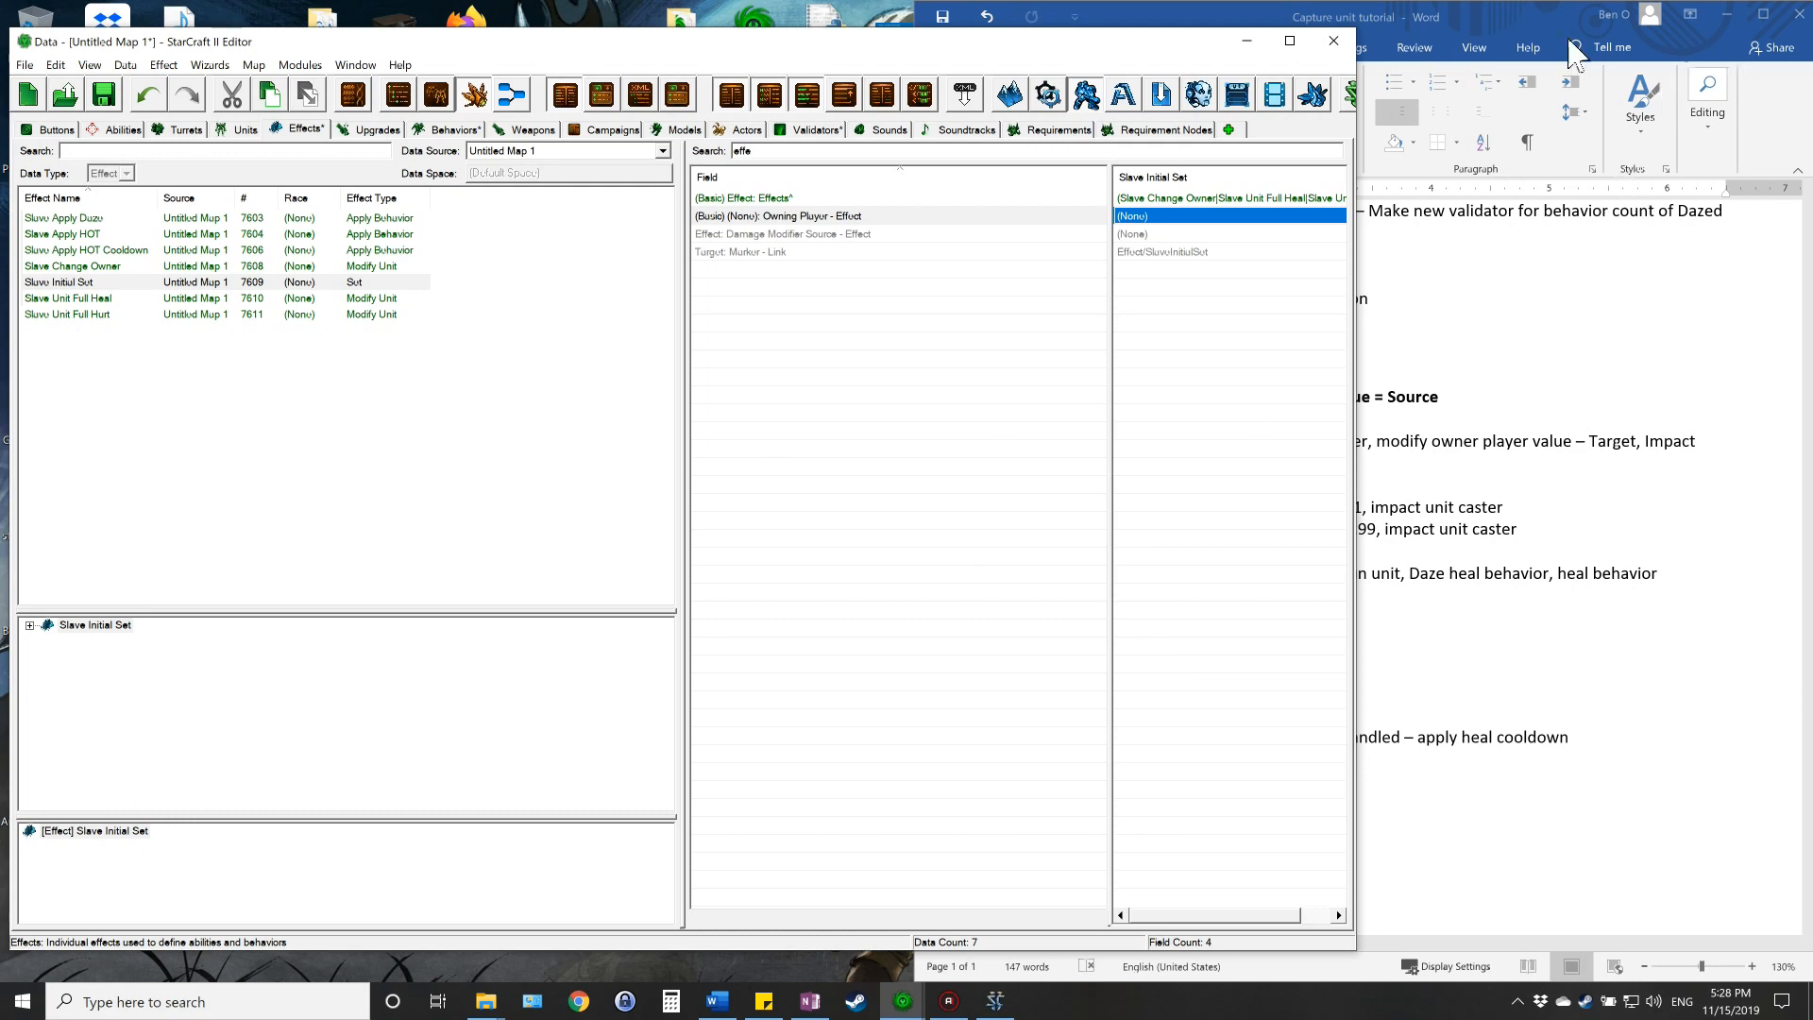
# - Check the Behaviors section of the Word notes, and filter the Slave Behavior fields for "handled" in the StarCraft II Editor
pyautogui.click(1493, 13)
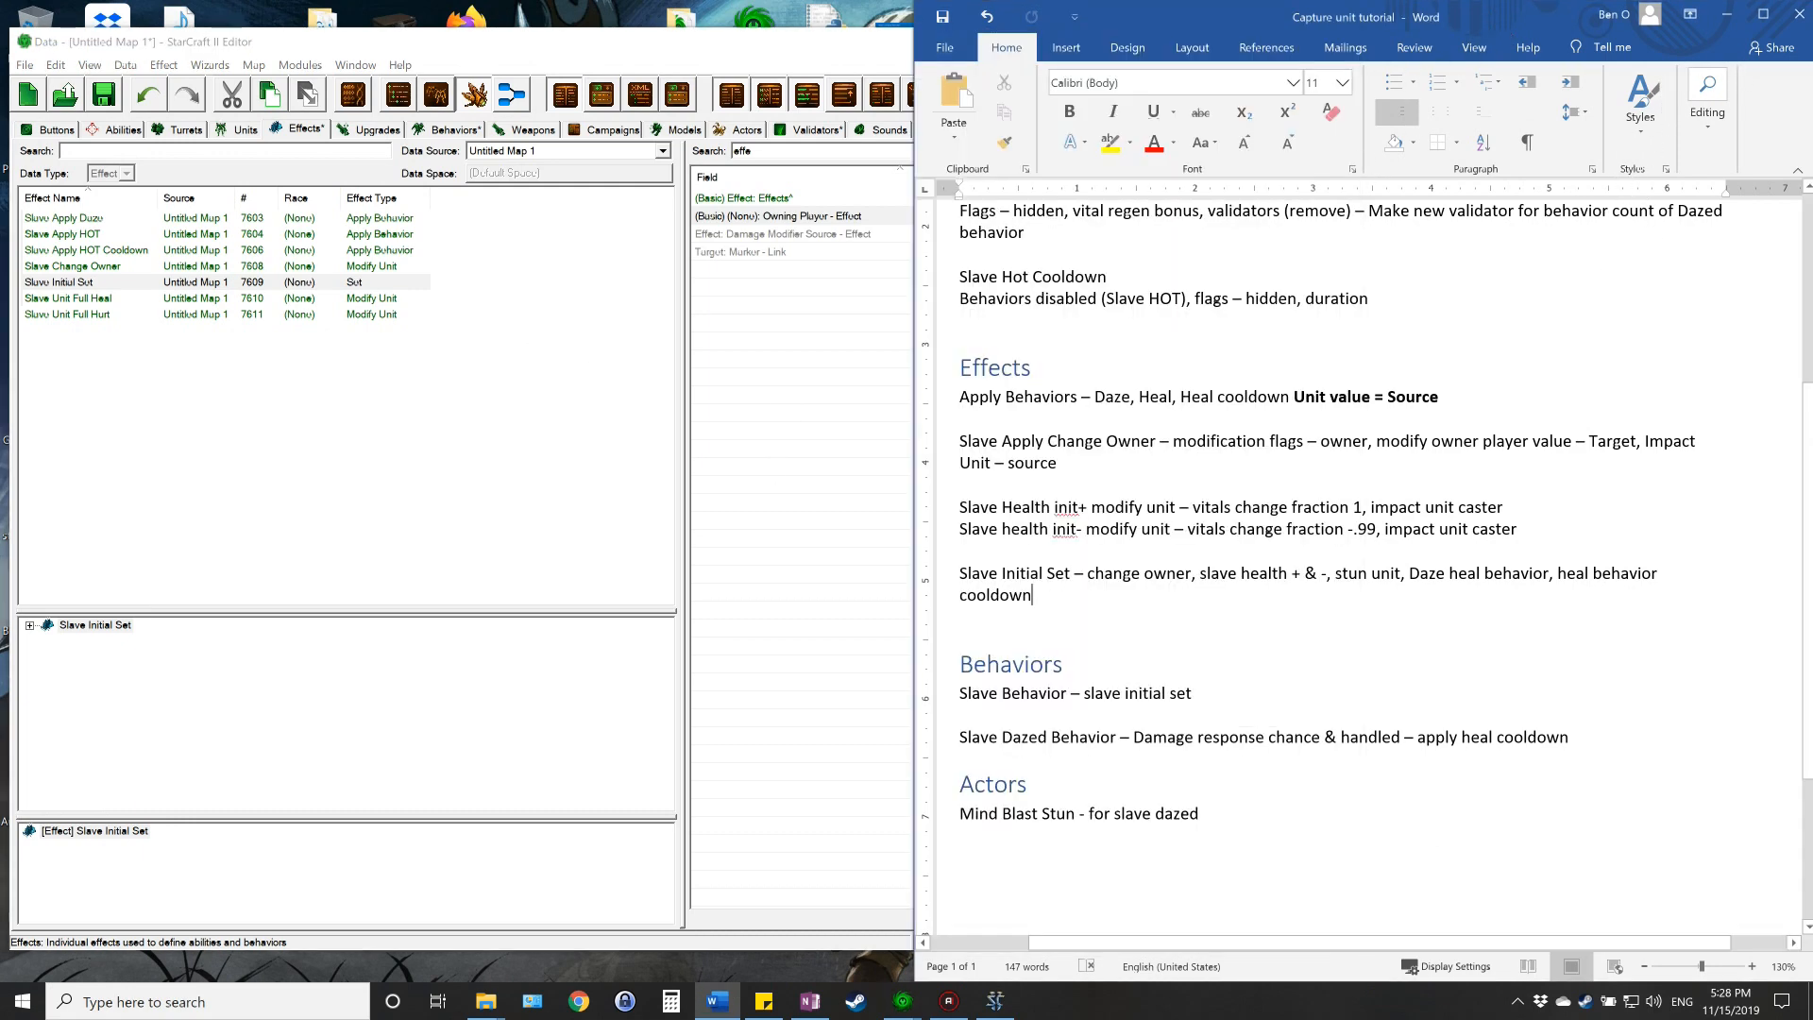
pyautogui.scroll(-3, 1252, 690)
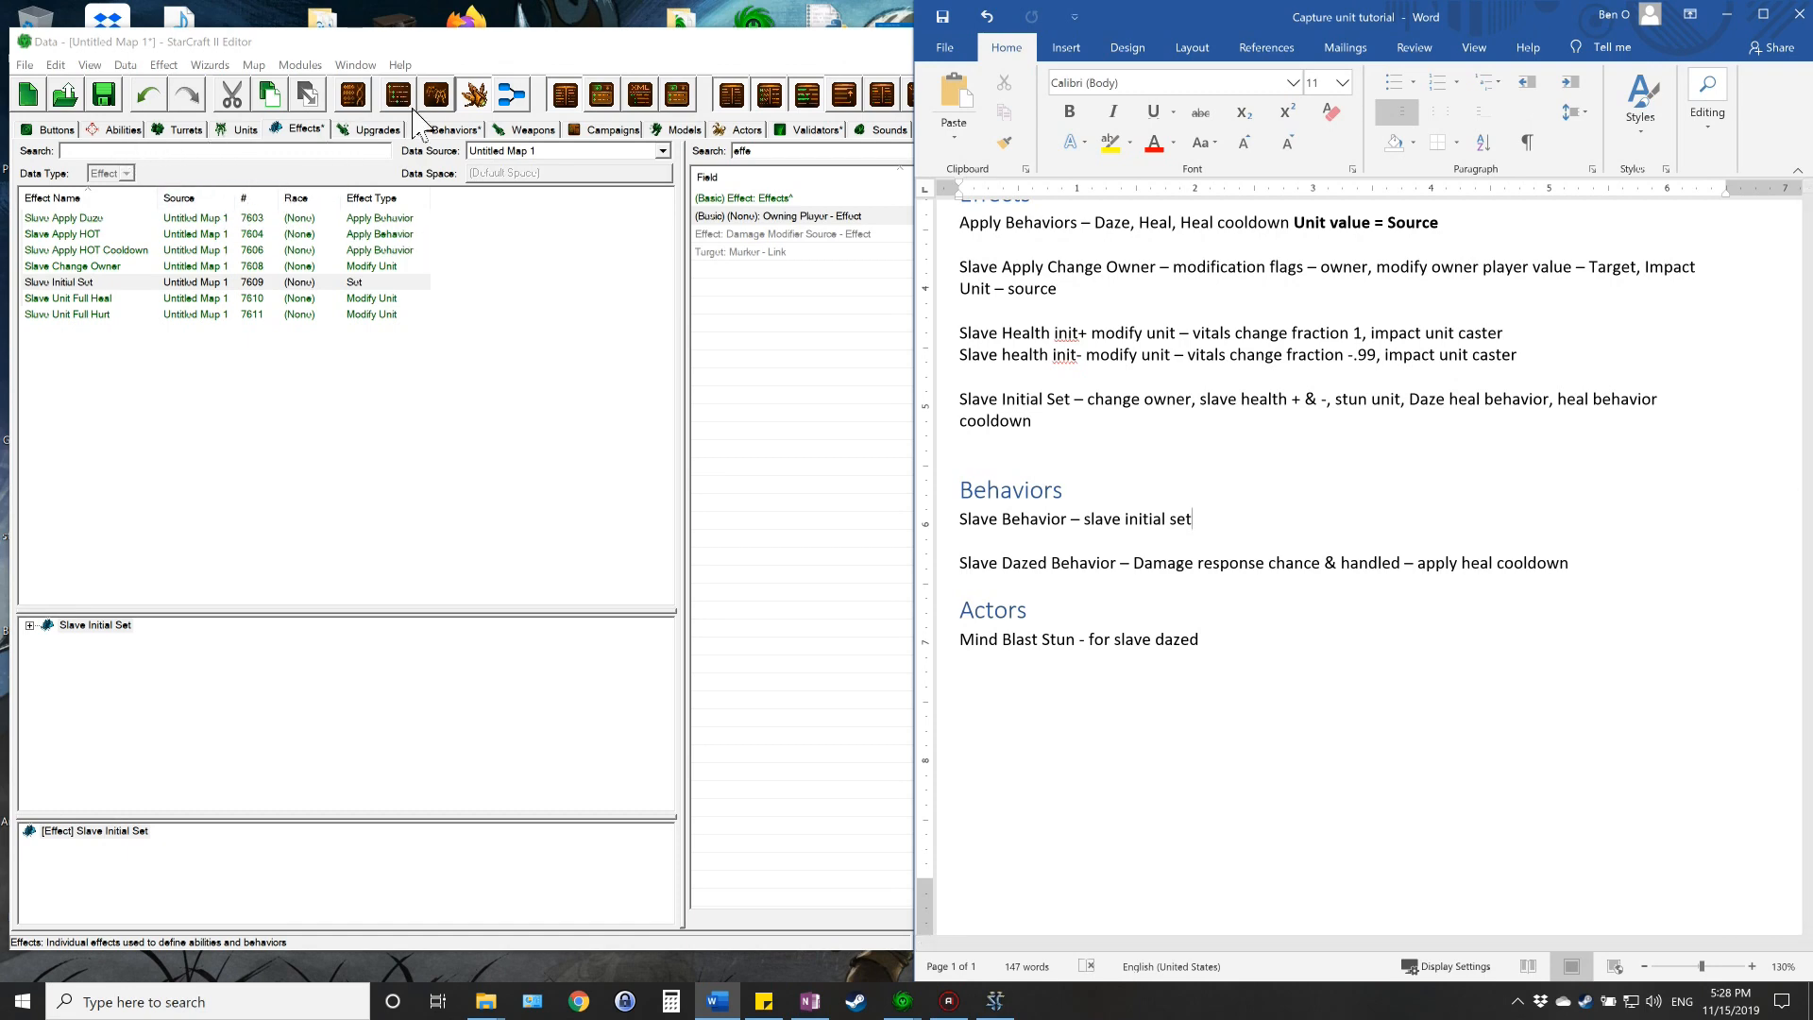
pyautogui.click(452, 133)
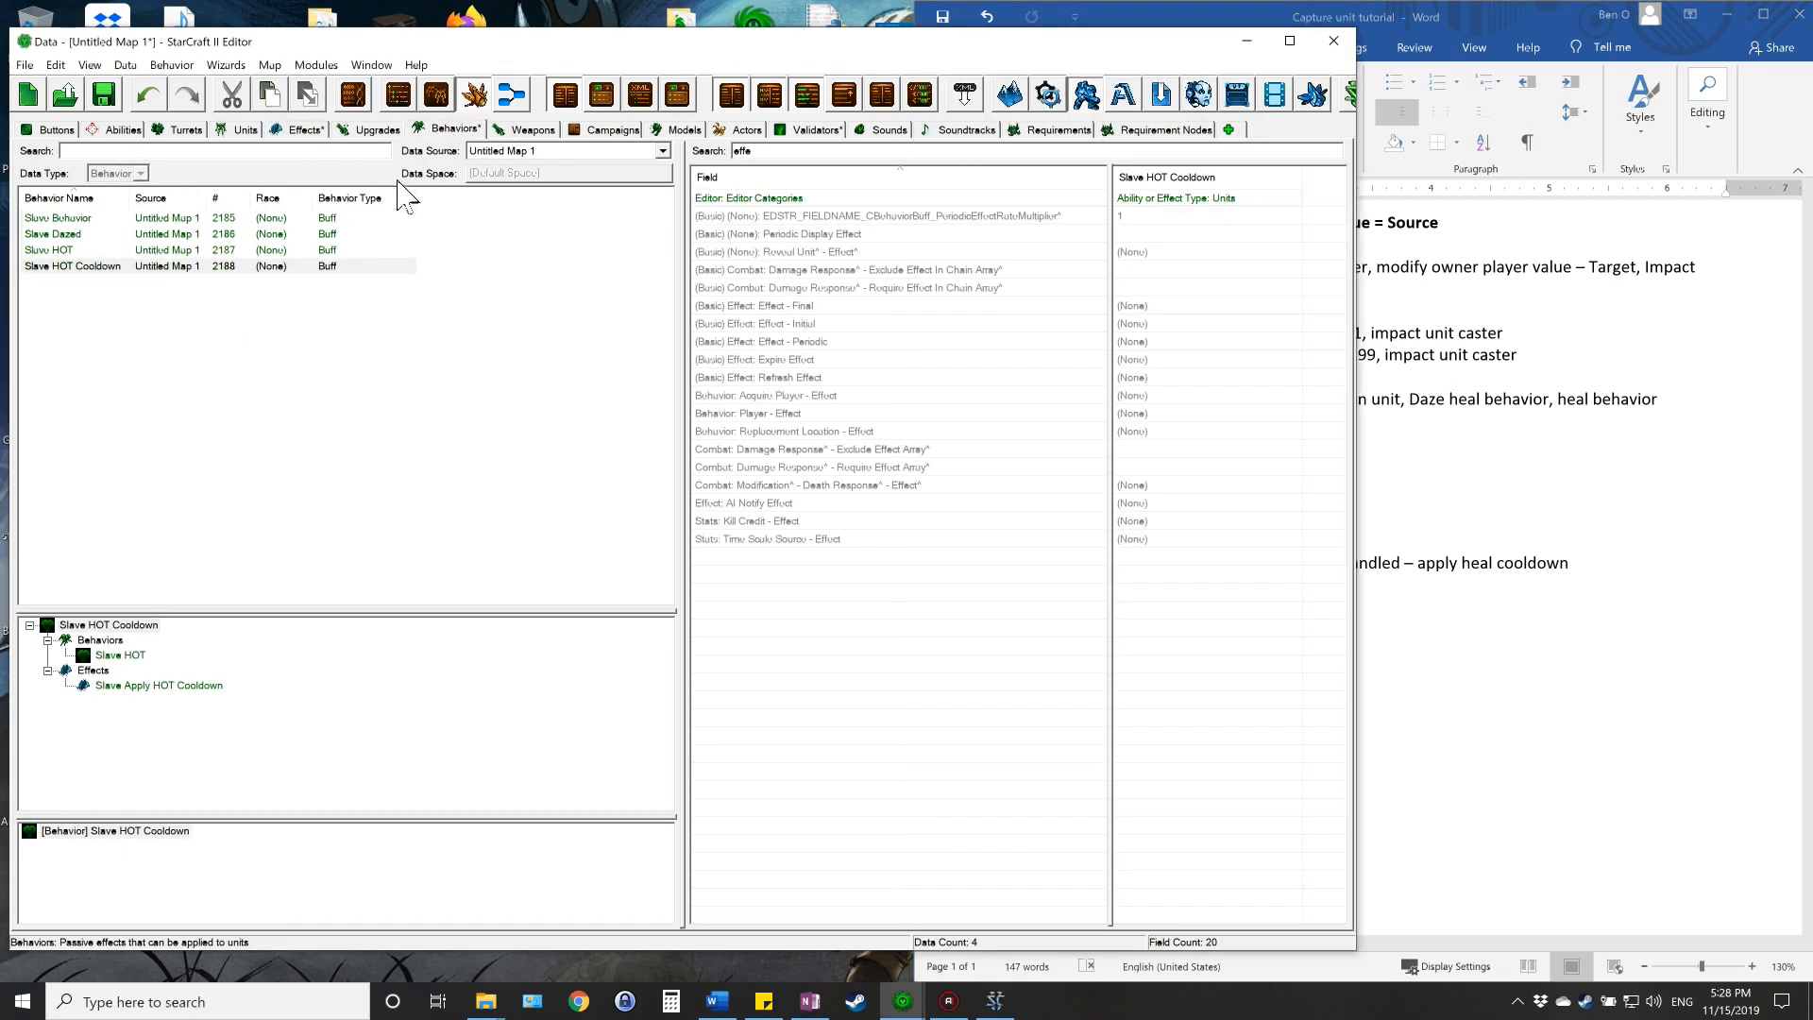
pyautogui.click(46, 218)
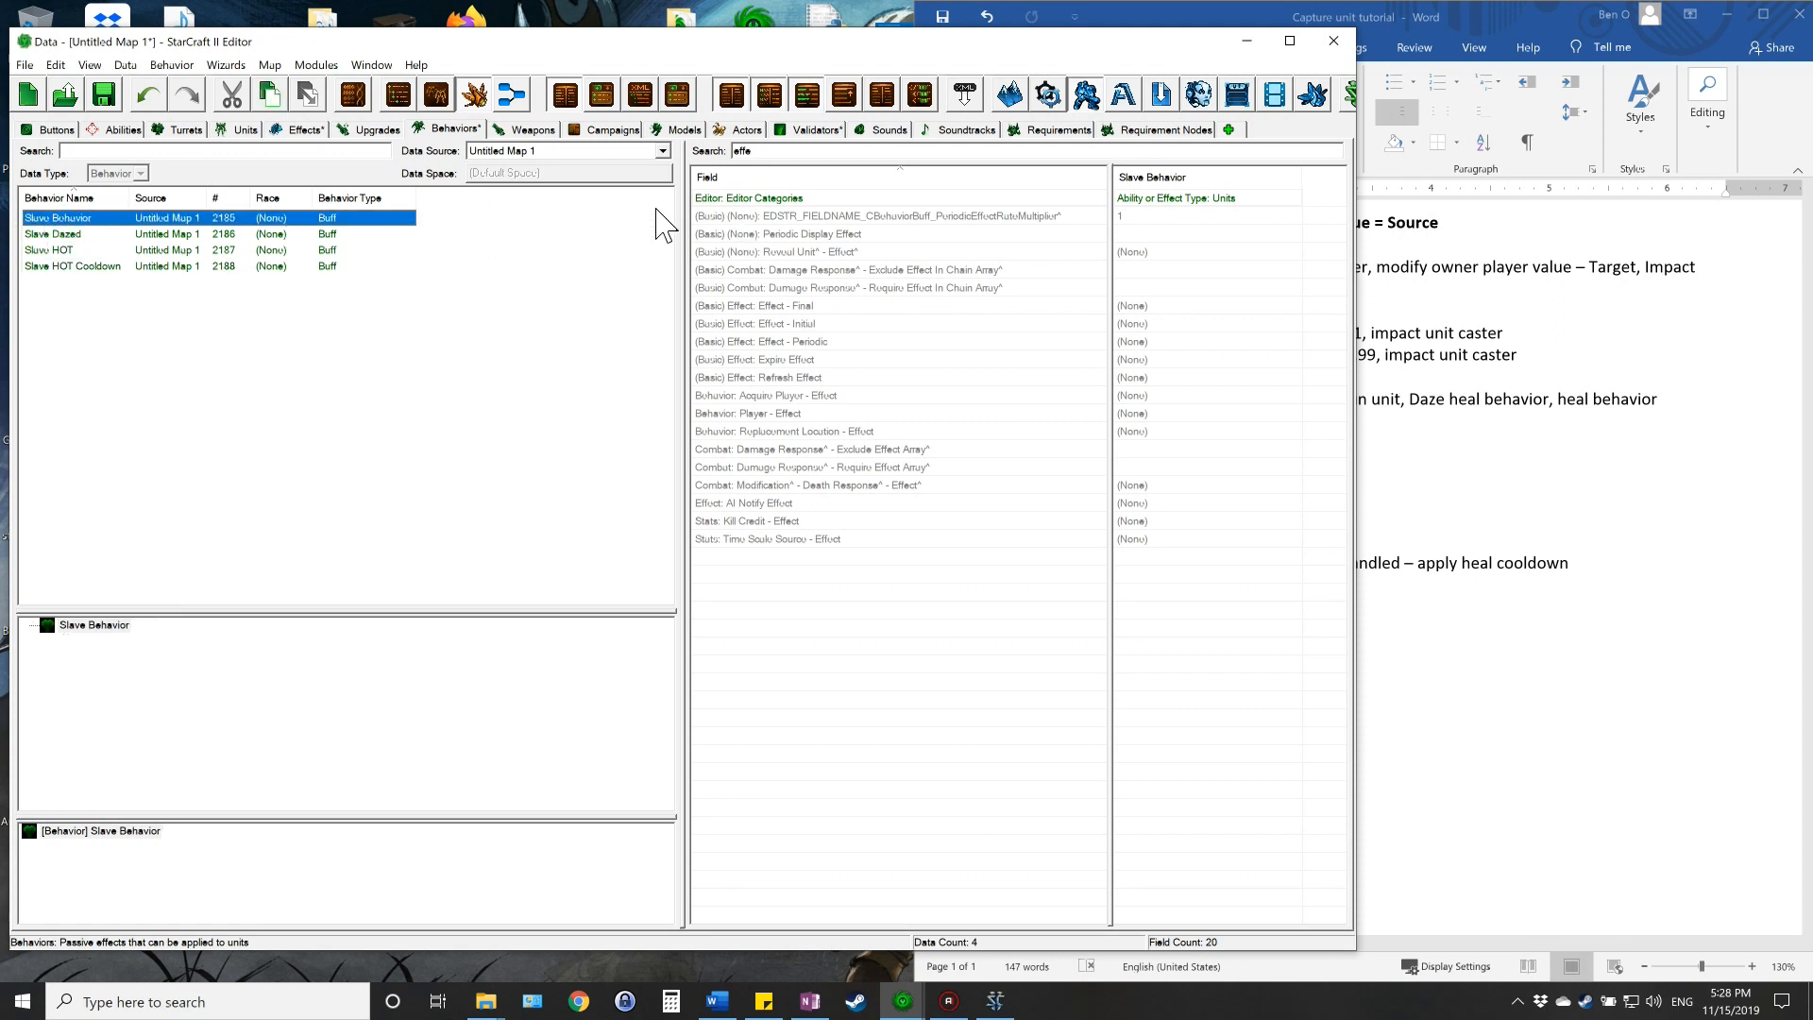
pyautogui.moveTo(763, 151); pyautogui.dragTo(654, 142)
pyautogui.write('handled')
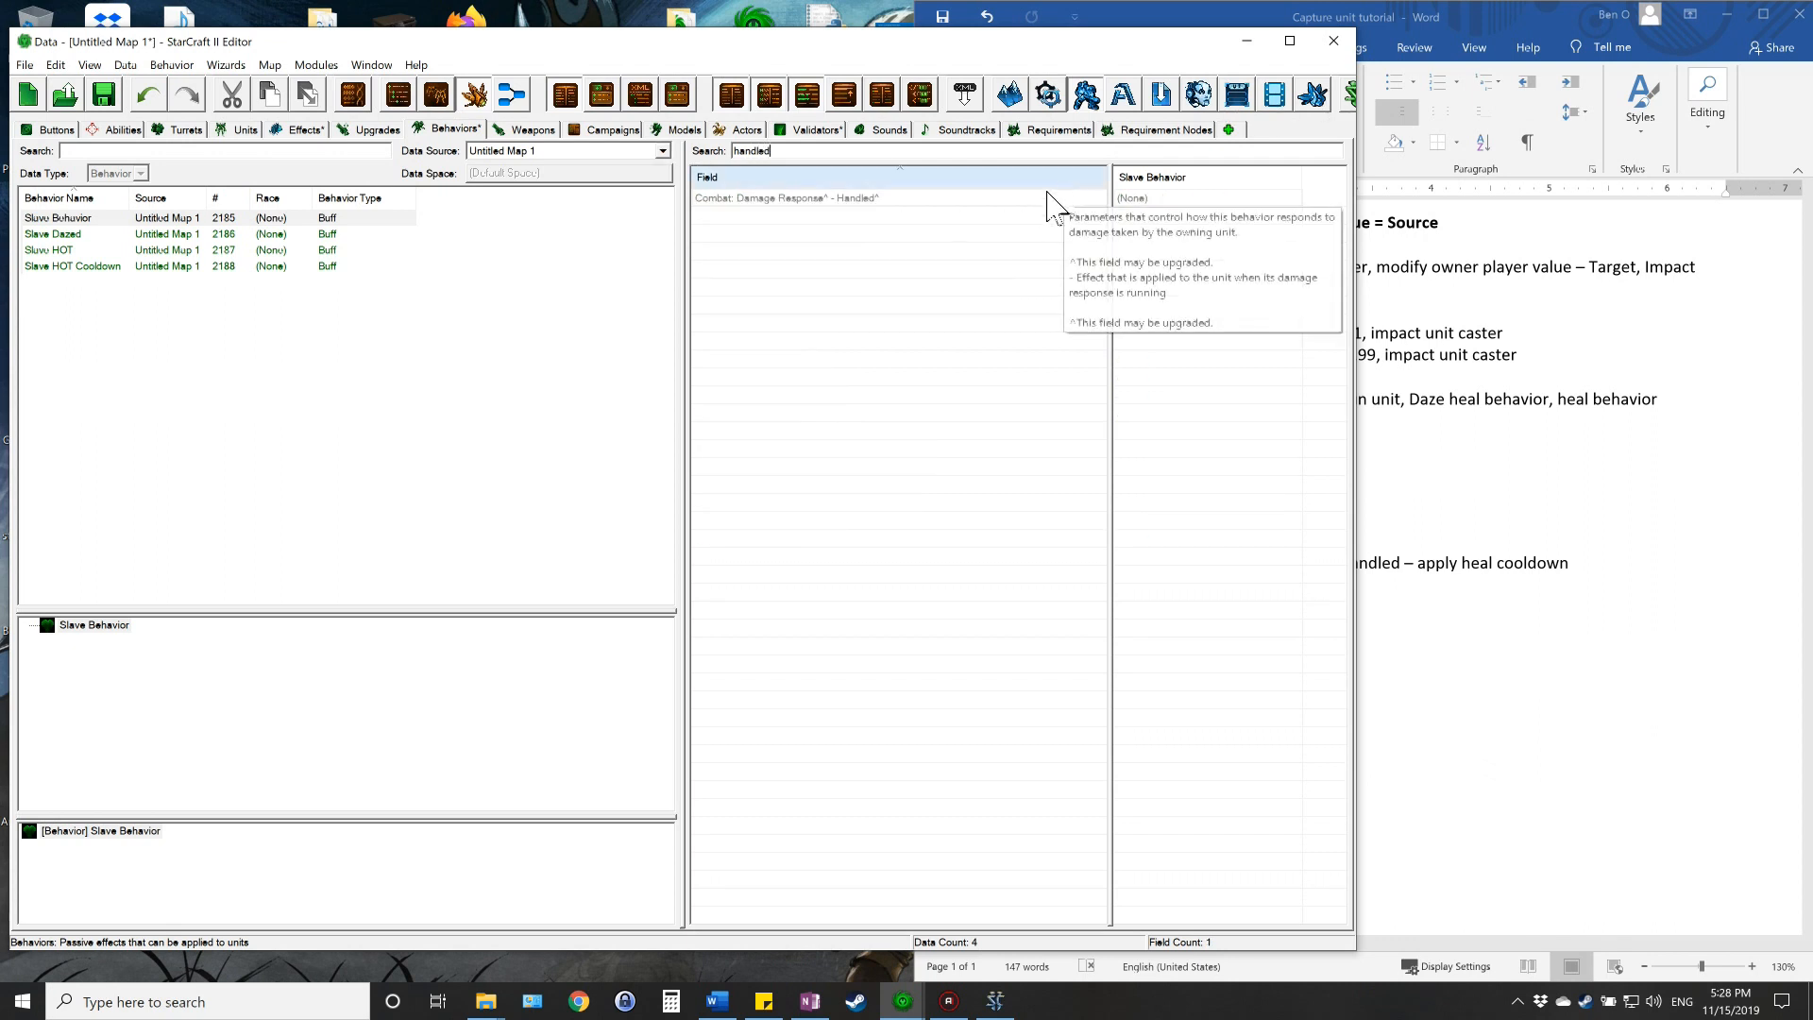
pyautogui.click(829, 200)
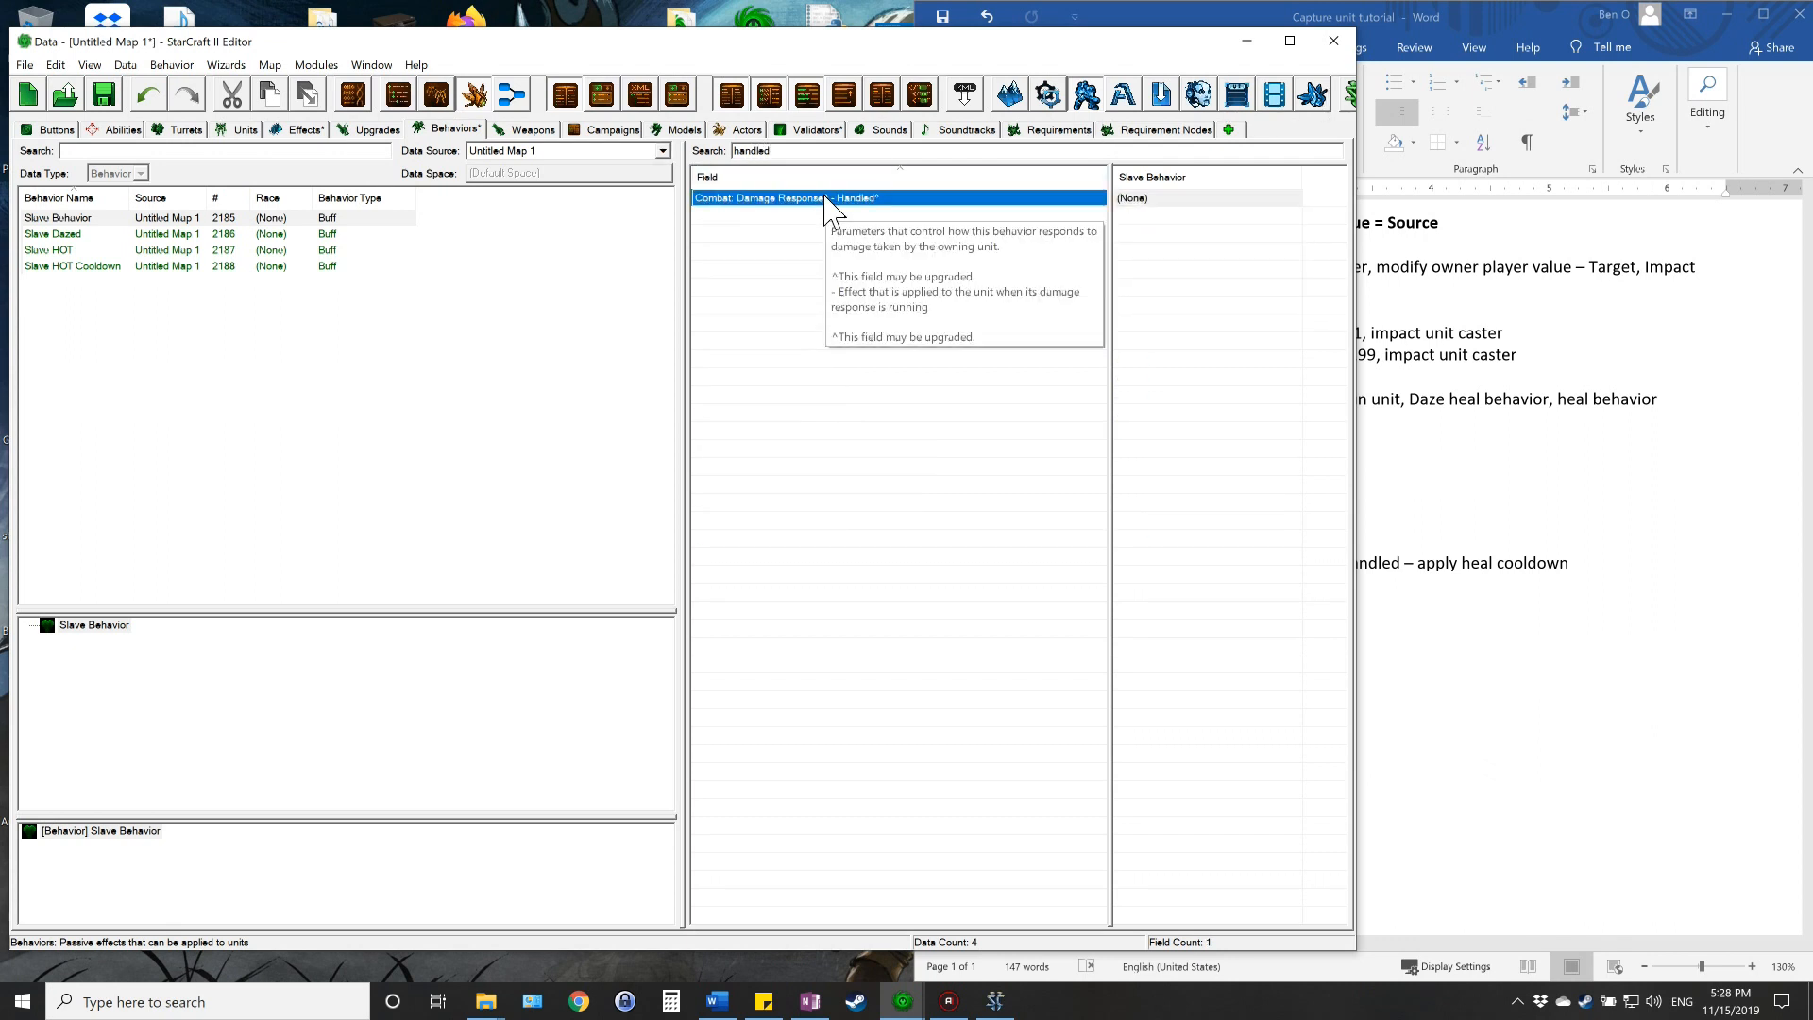
# - Set Slave Behavior's Damage Response - Handled effect to Slave Initial Set, searching the effects for "slave"
pyautogui.click(1158, 202)
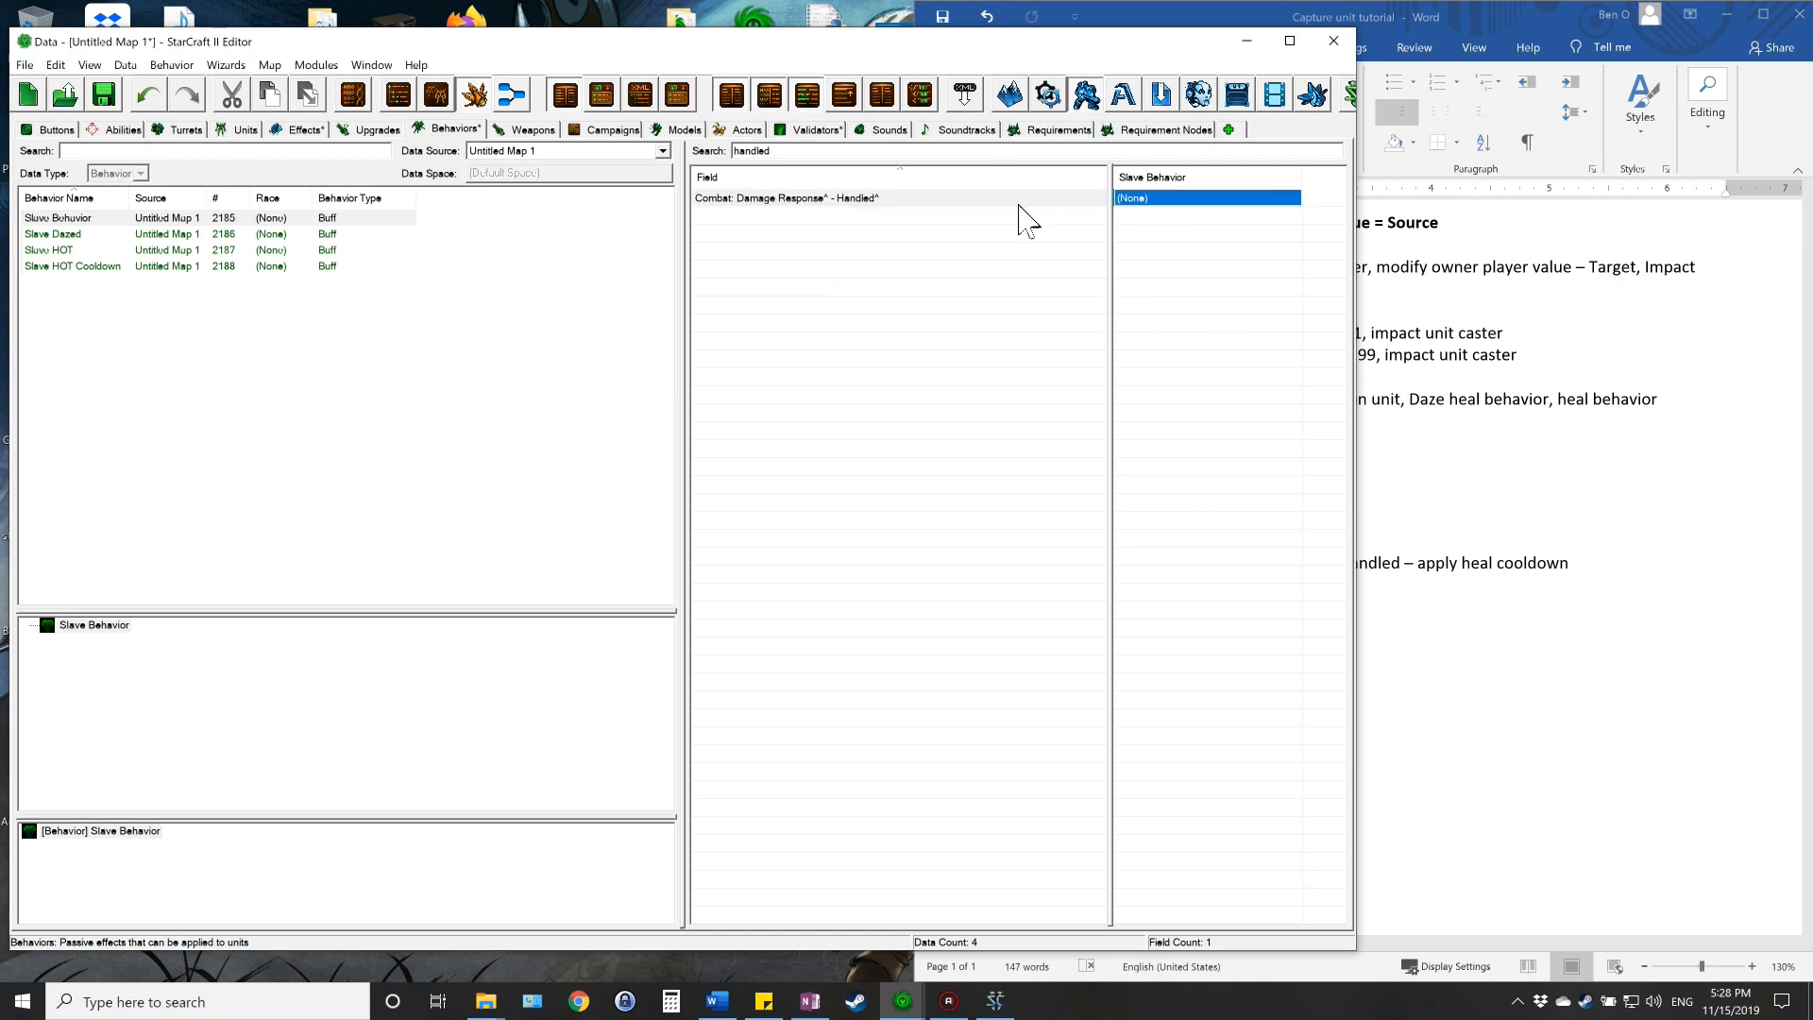
pyautogui.click(444, 387)
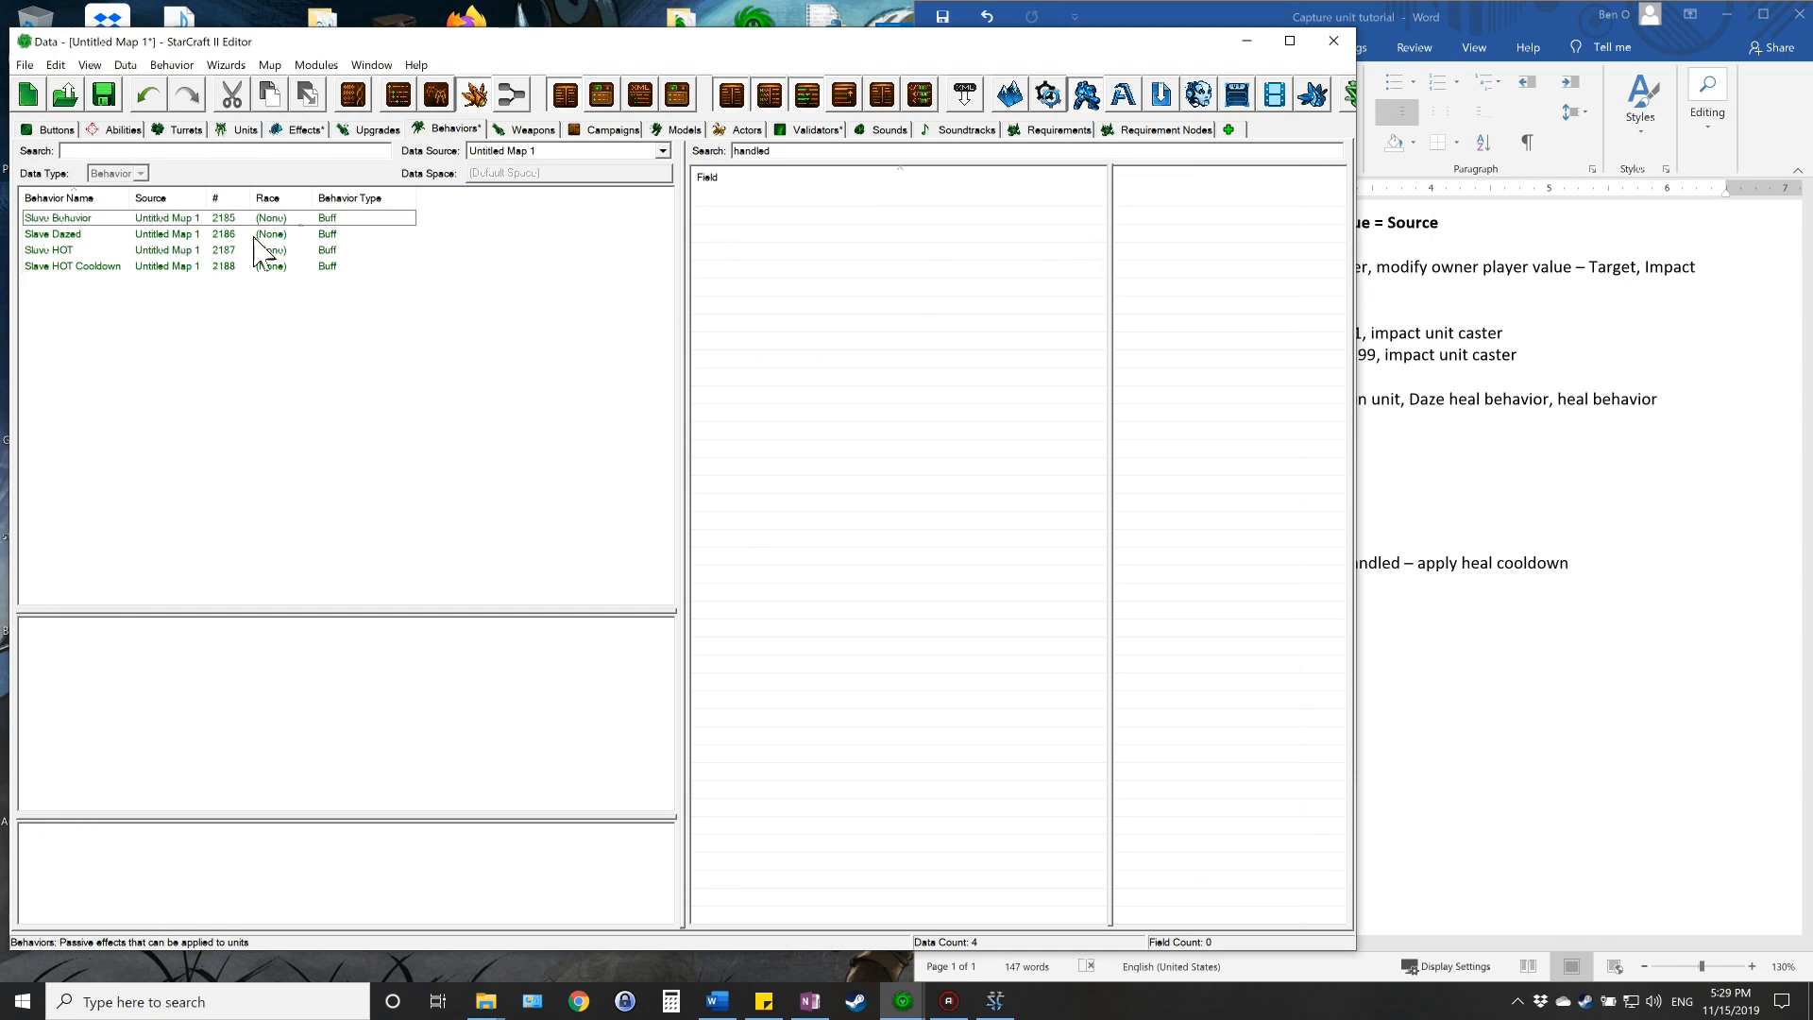
pyautogui.click(38, 219)
pyautogui.click(1160, 200)
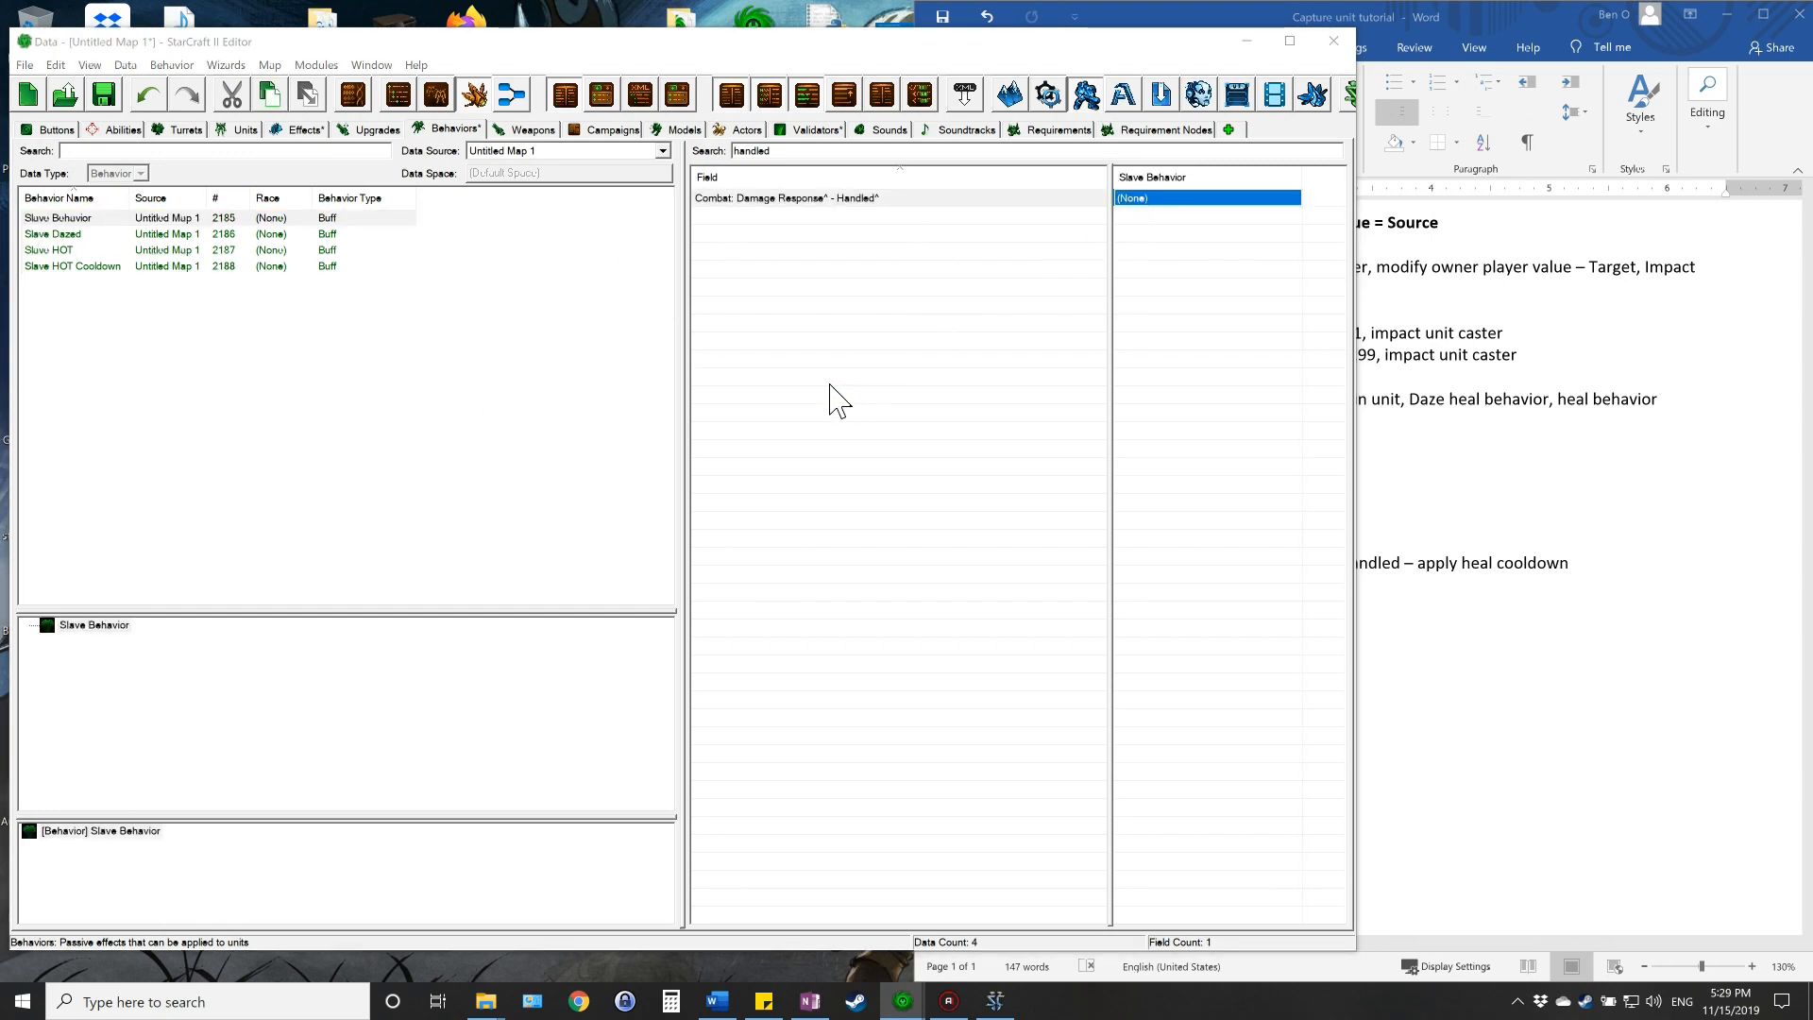
pyautogui.write('s')
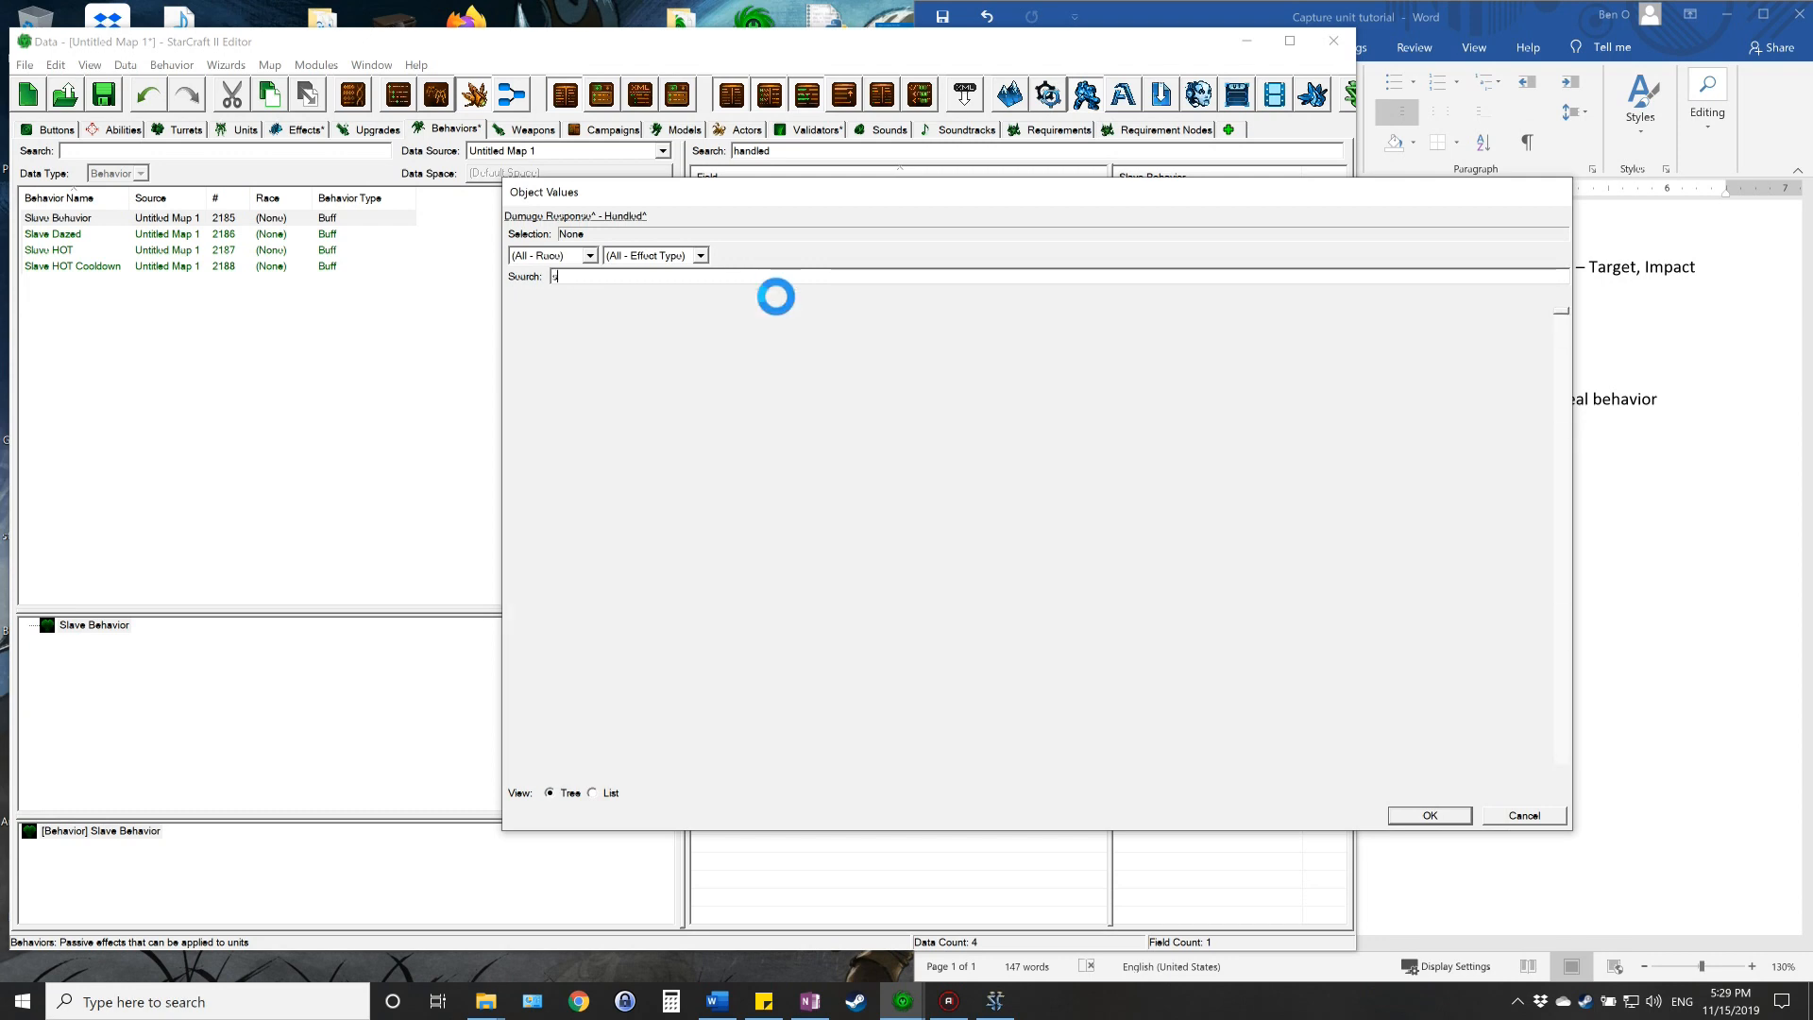
pyautogui.write('lave')
pyautogui.click(580, 435)
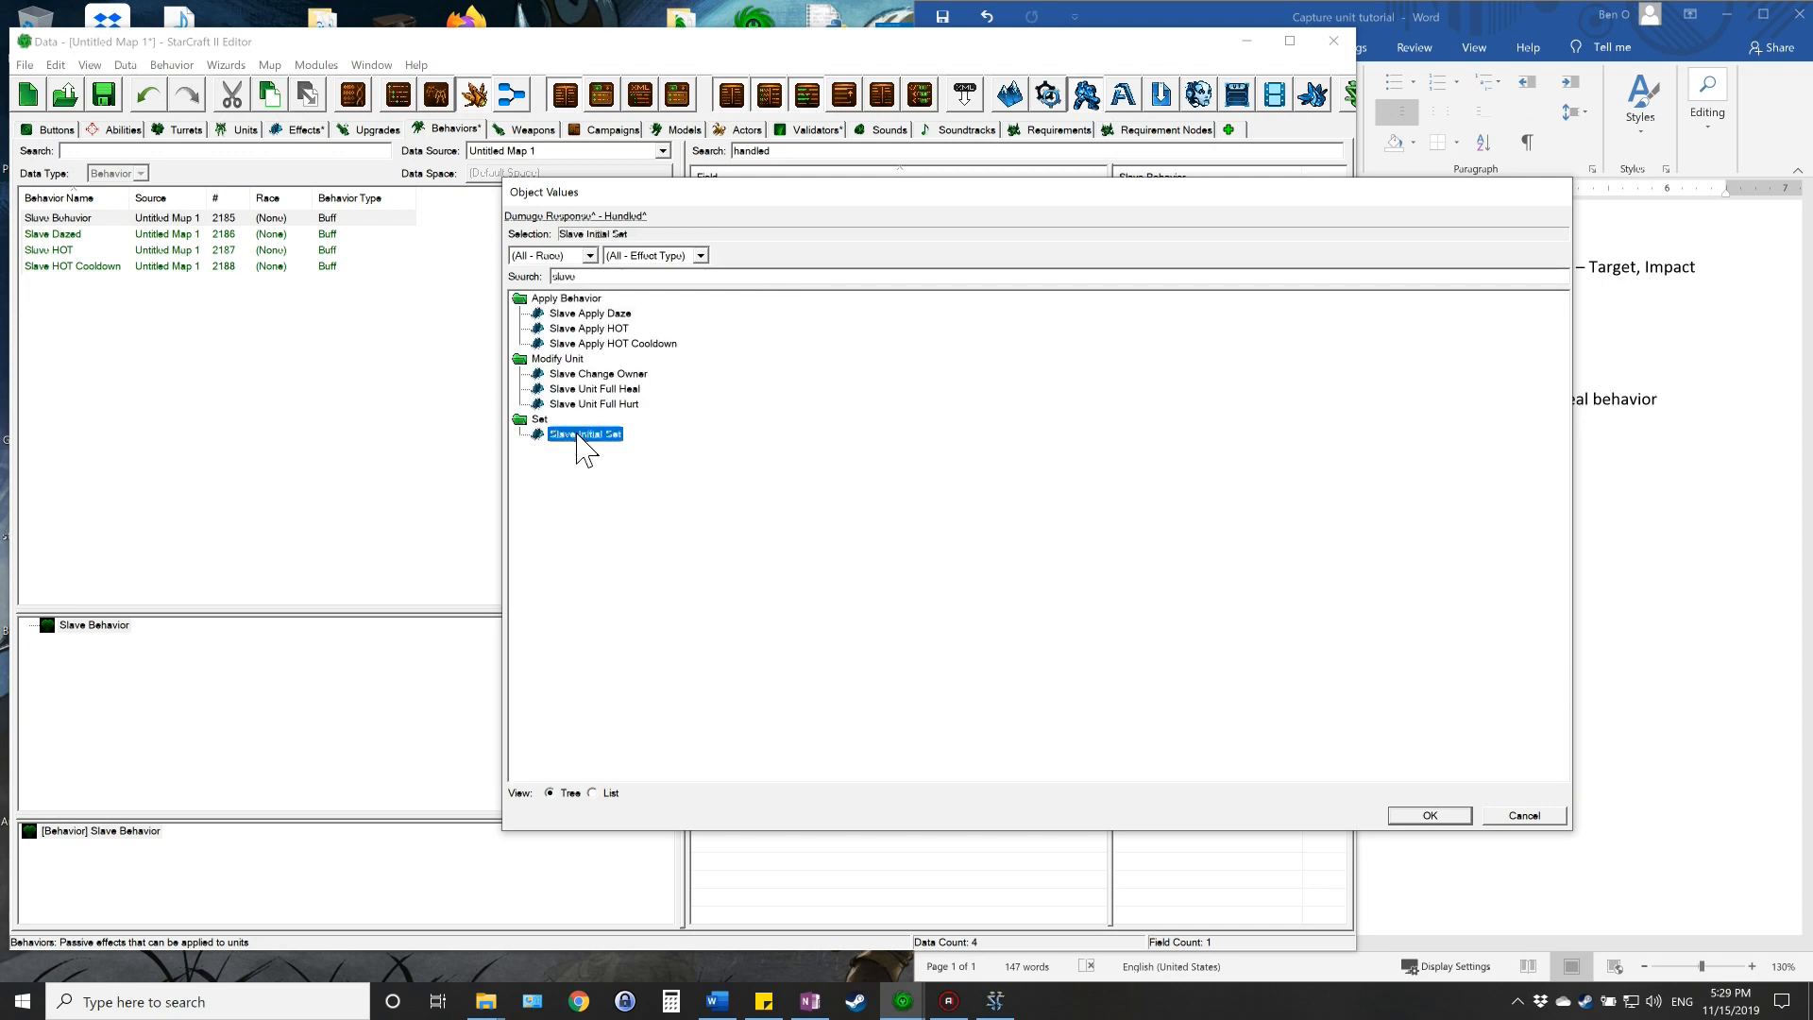
pyautogui.click(1426, 816)
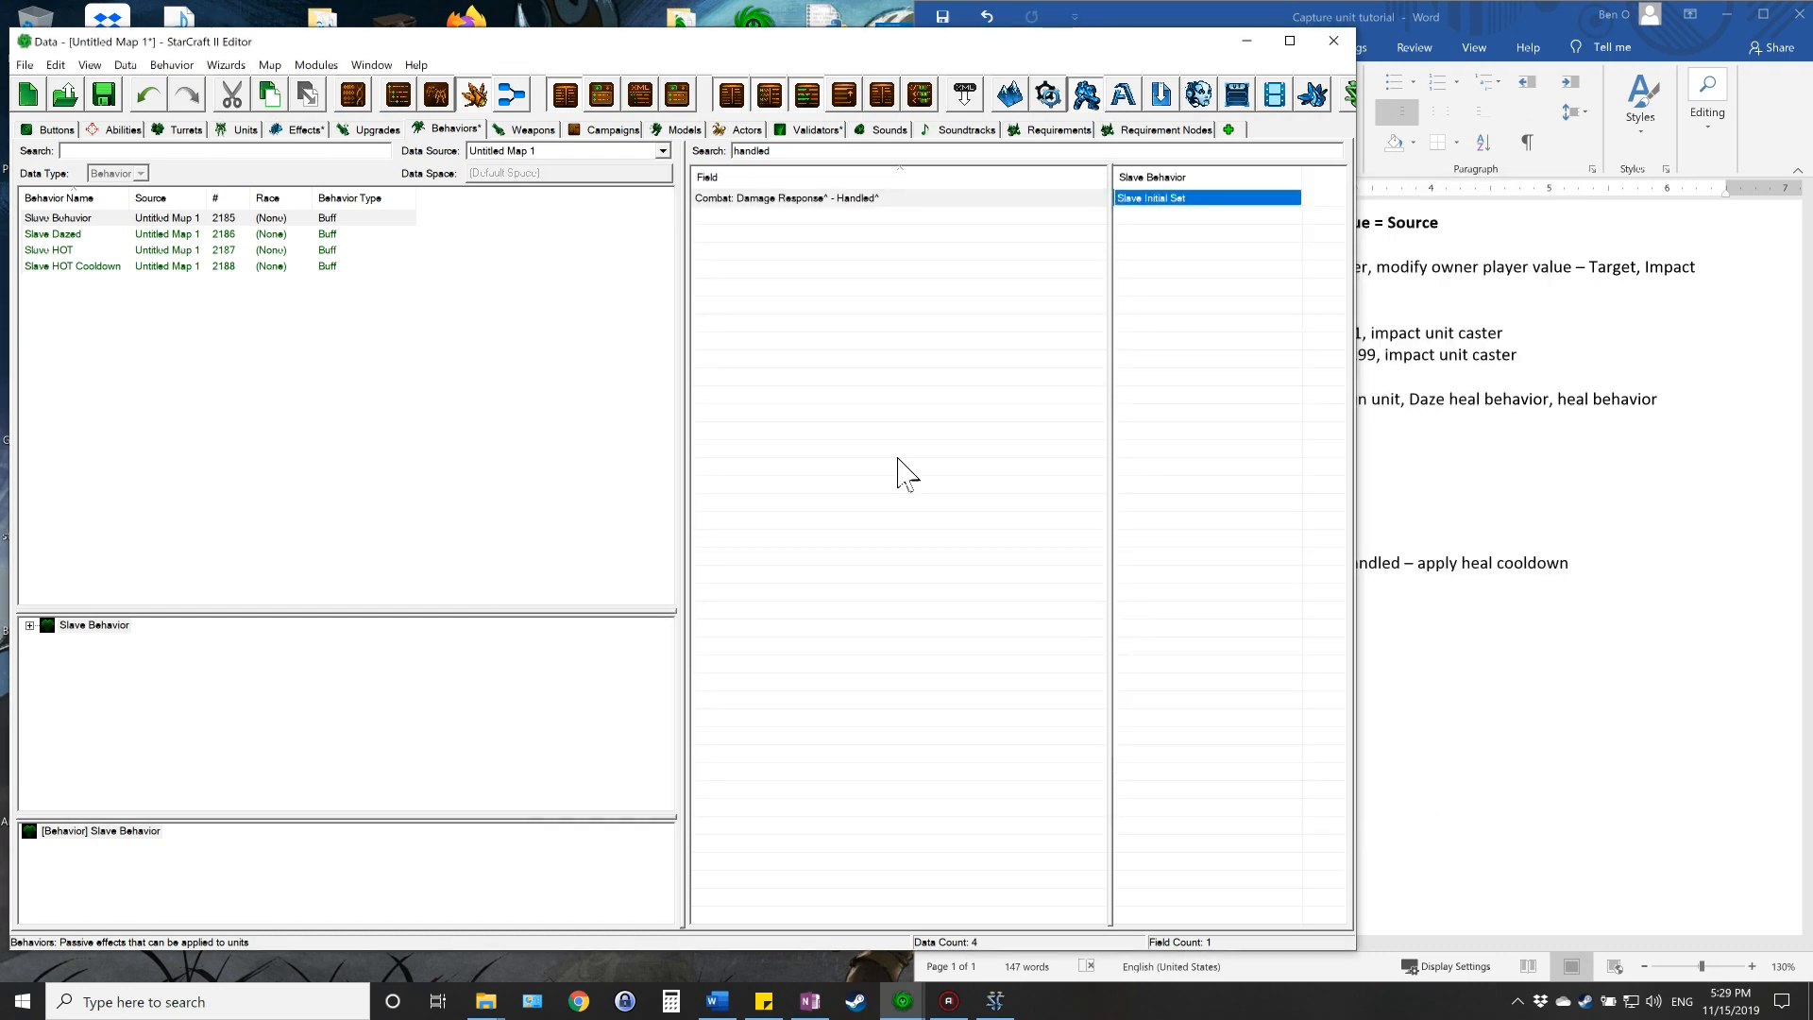
# - Clear the field filter and review Slave Behavior's Damage Response settings for Fatal, Modify Fraction and Handled
pyautogui.moveTo(791, 151); pyautogui.dragTo(631, 150)
pyautogui.press('BackSpace')
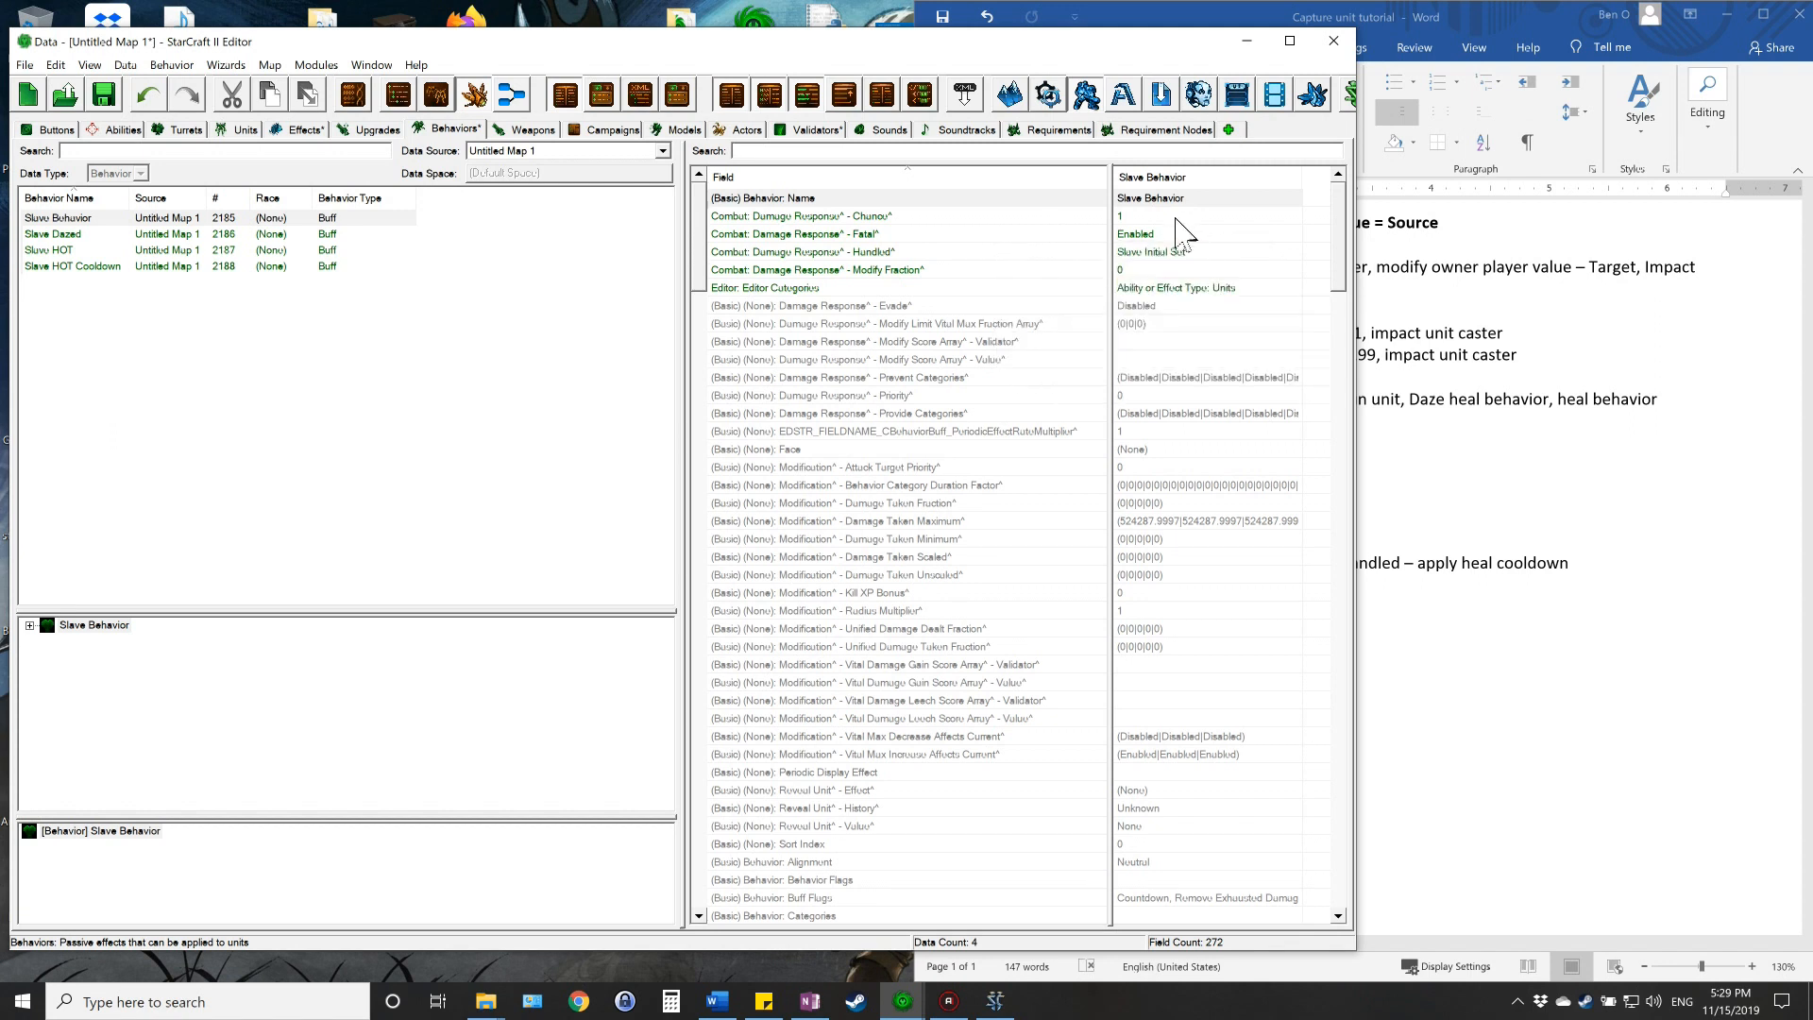
pyautogui.click(1131, 236)
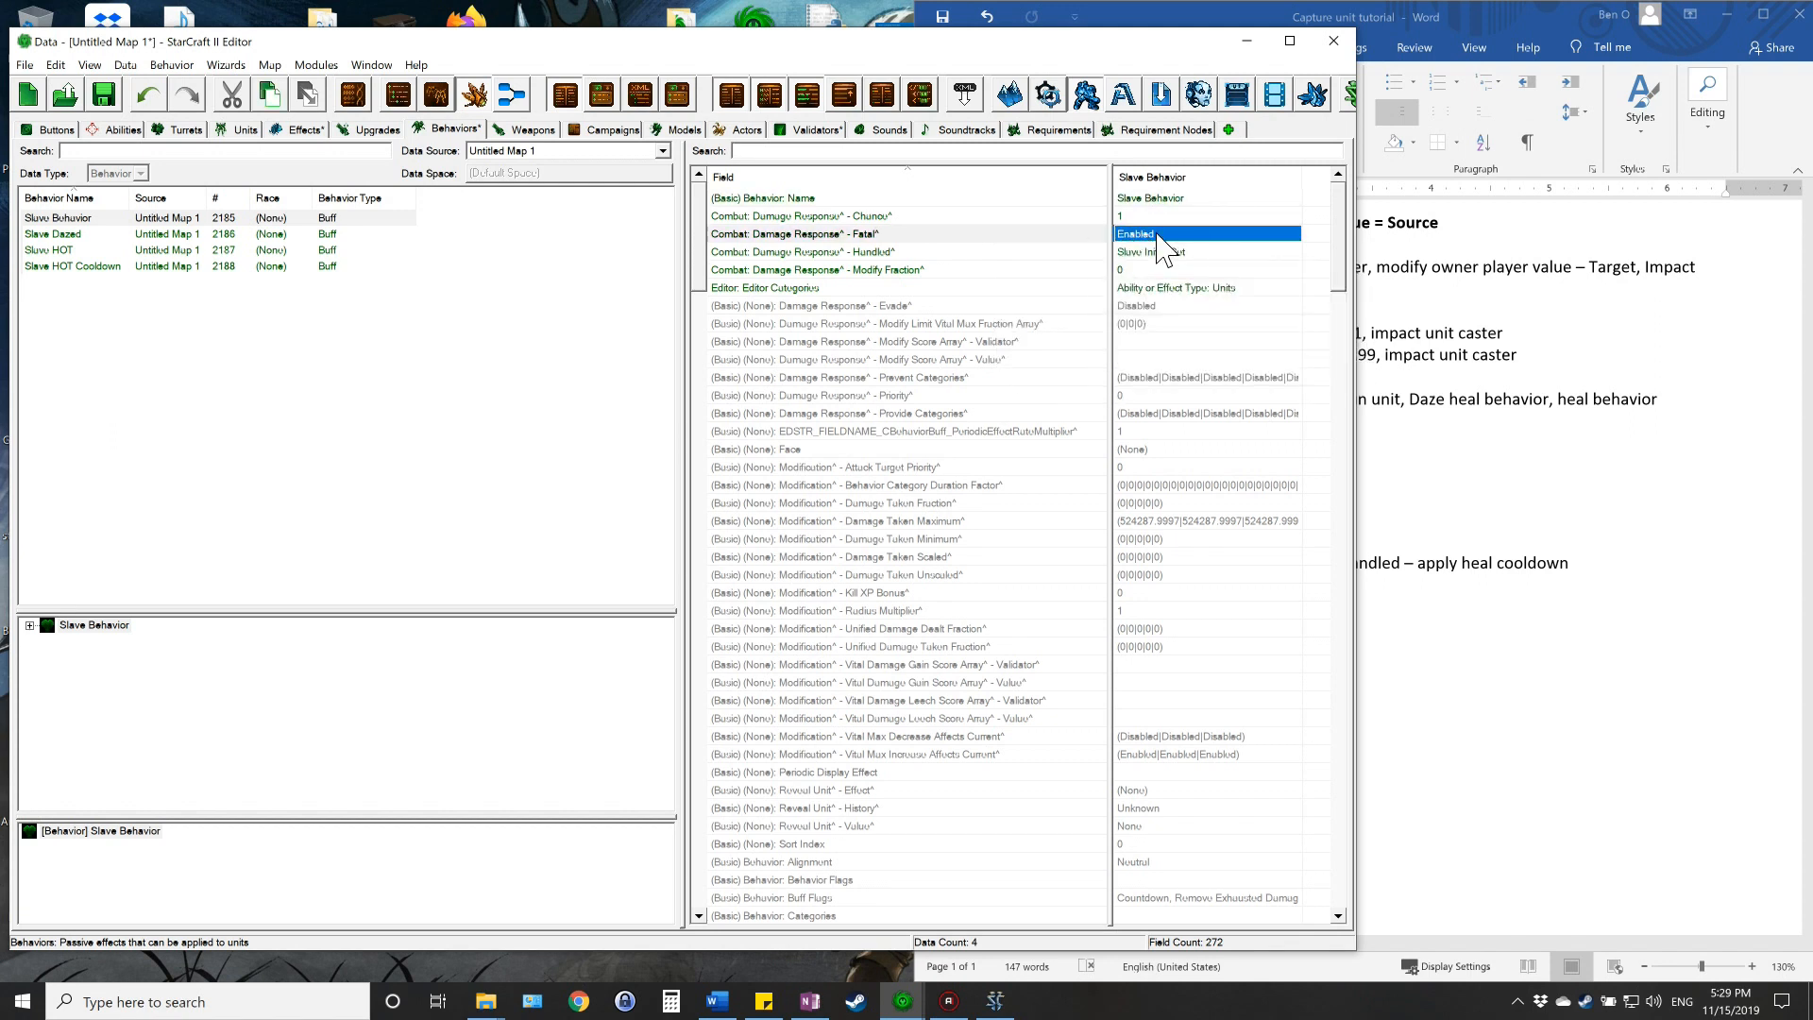
pyautogui.click(1156, 271)
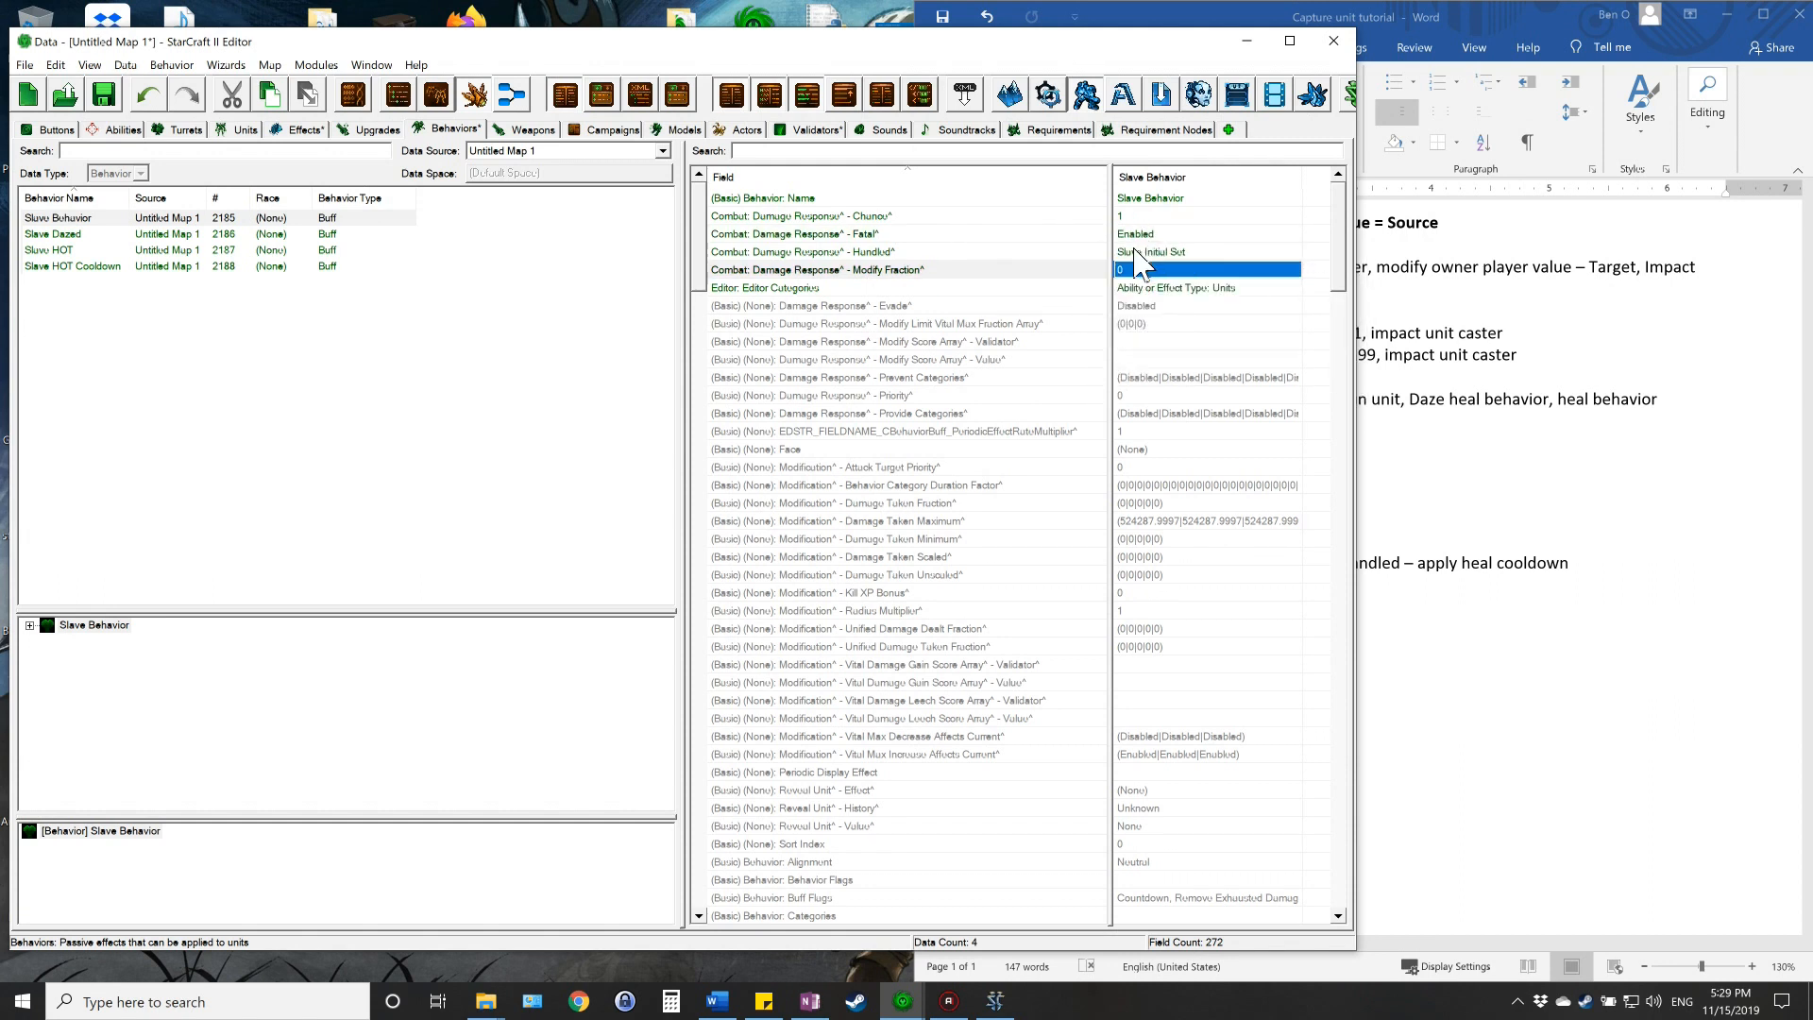
pyautogui.click(1148, 252)
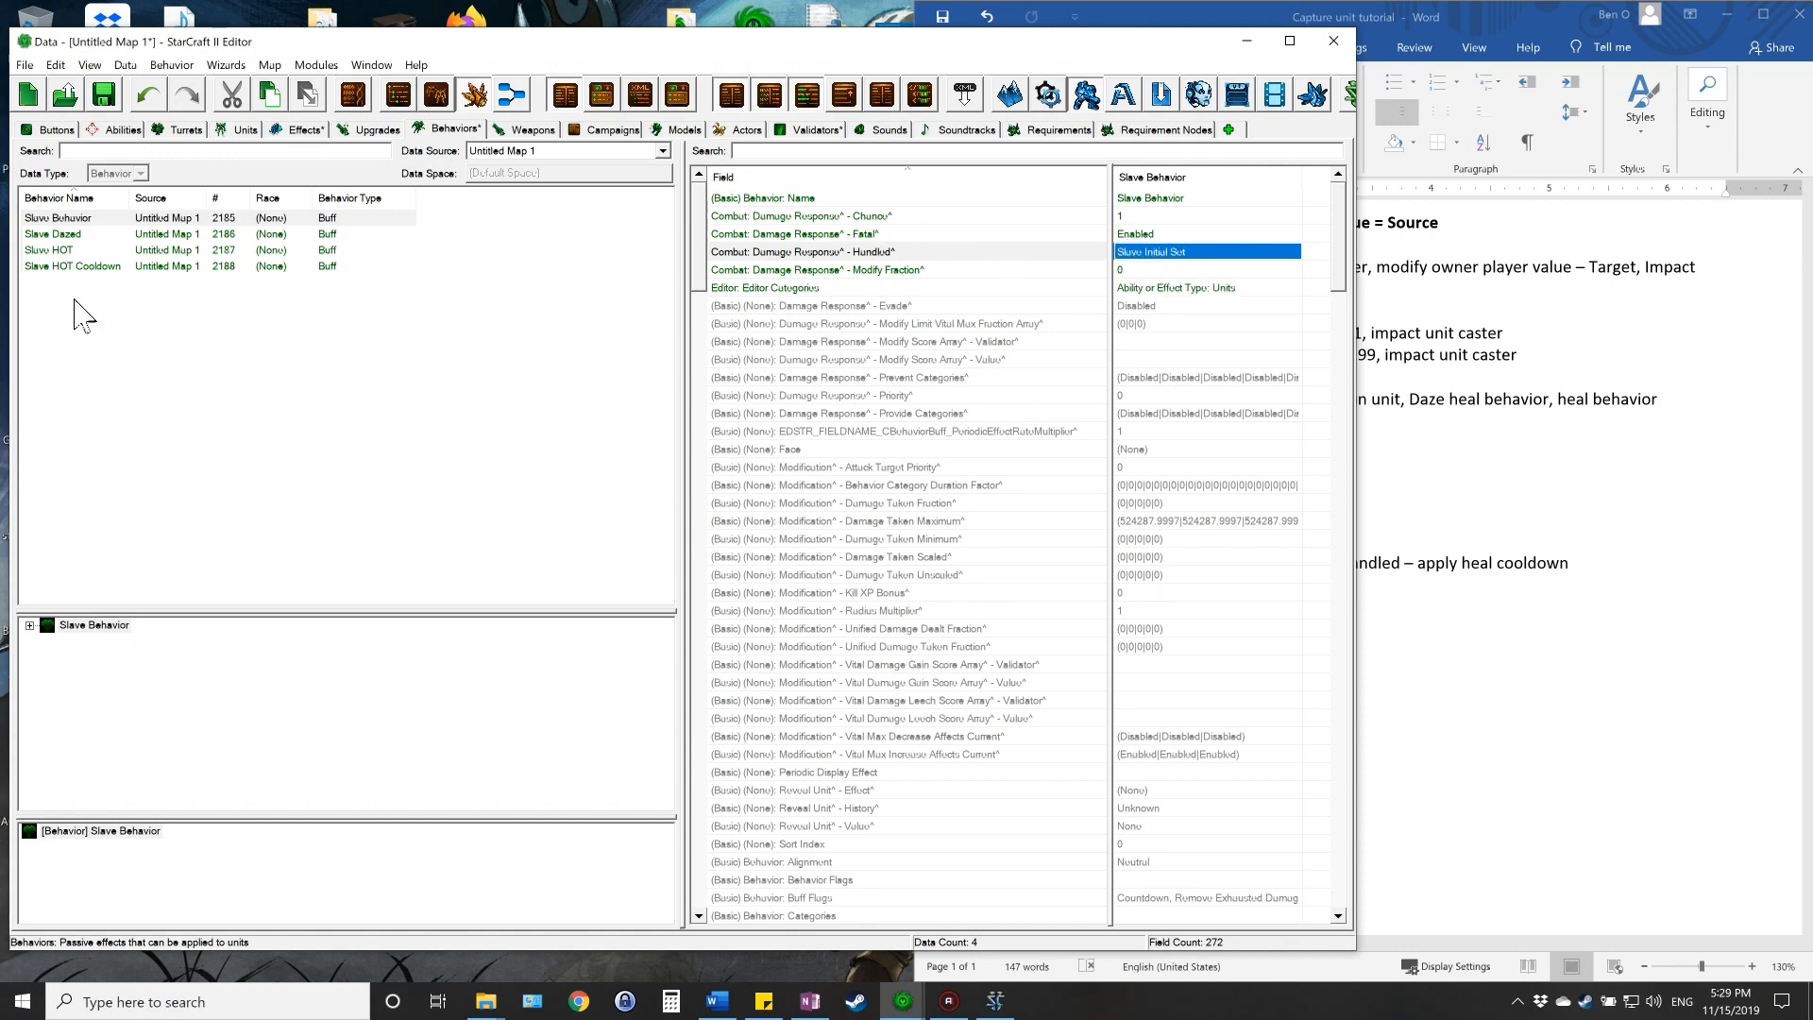
# - Consult the Word notes on the Slave Dazed behavior and set its Damage Response - Chance to 1, filtering for "chance"
pyautogui.click(1447, 17)
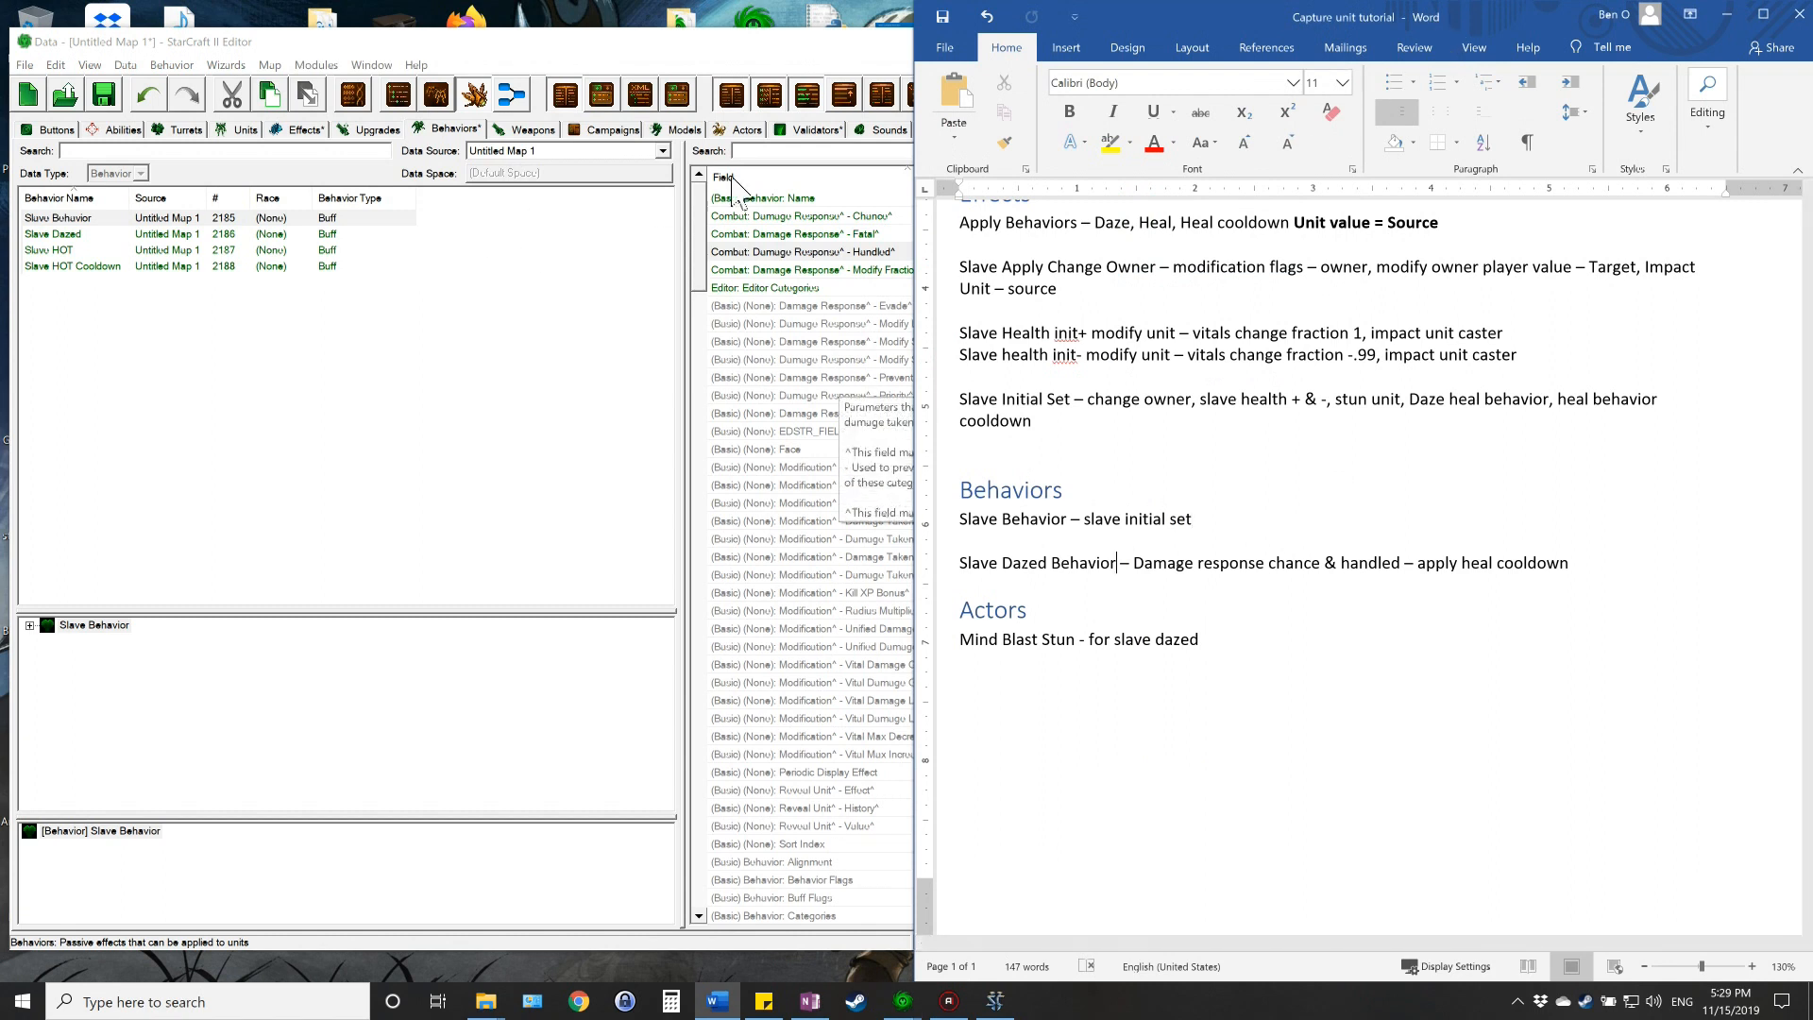
pyautogui.click(595, 45)
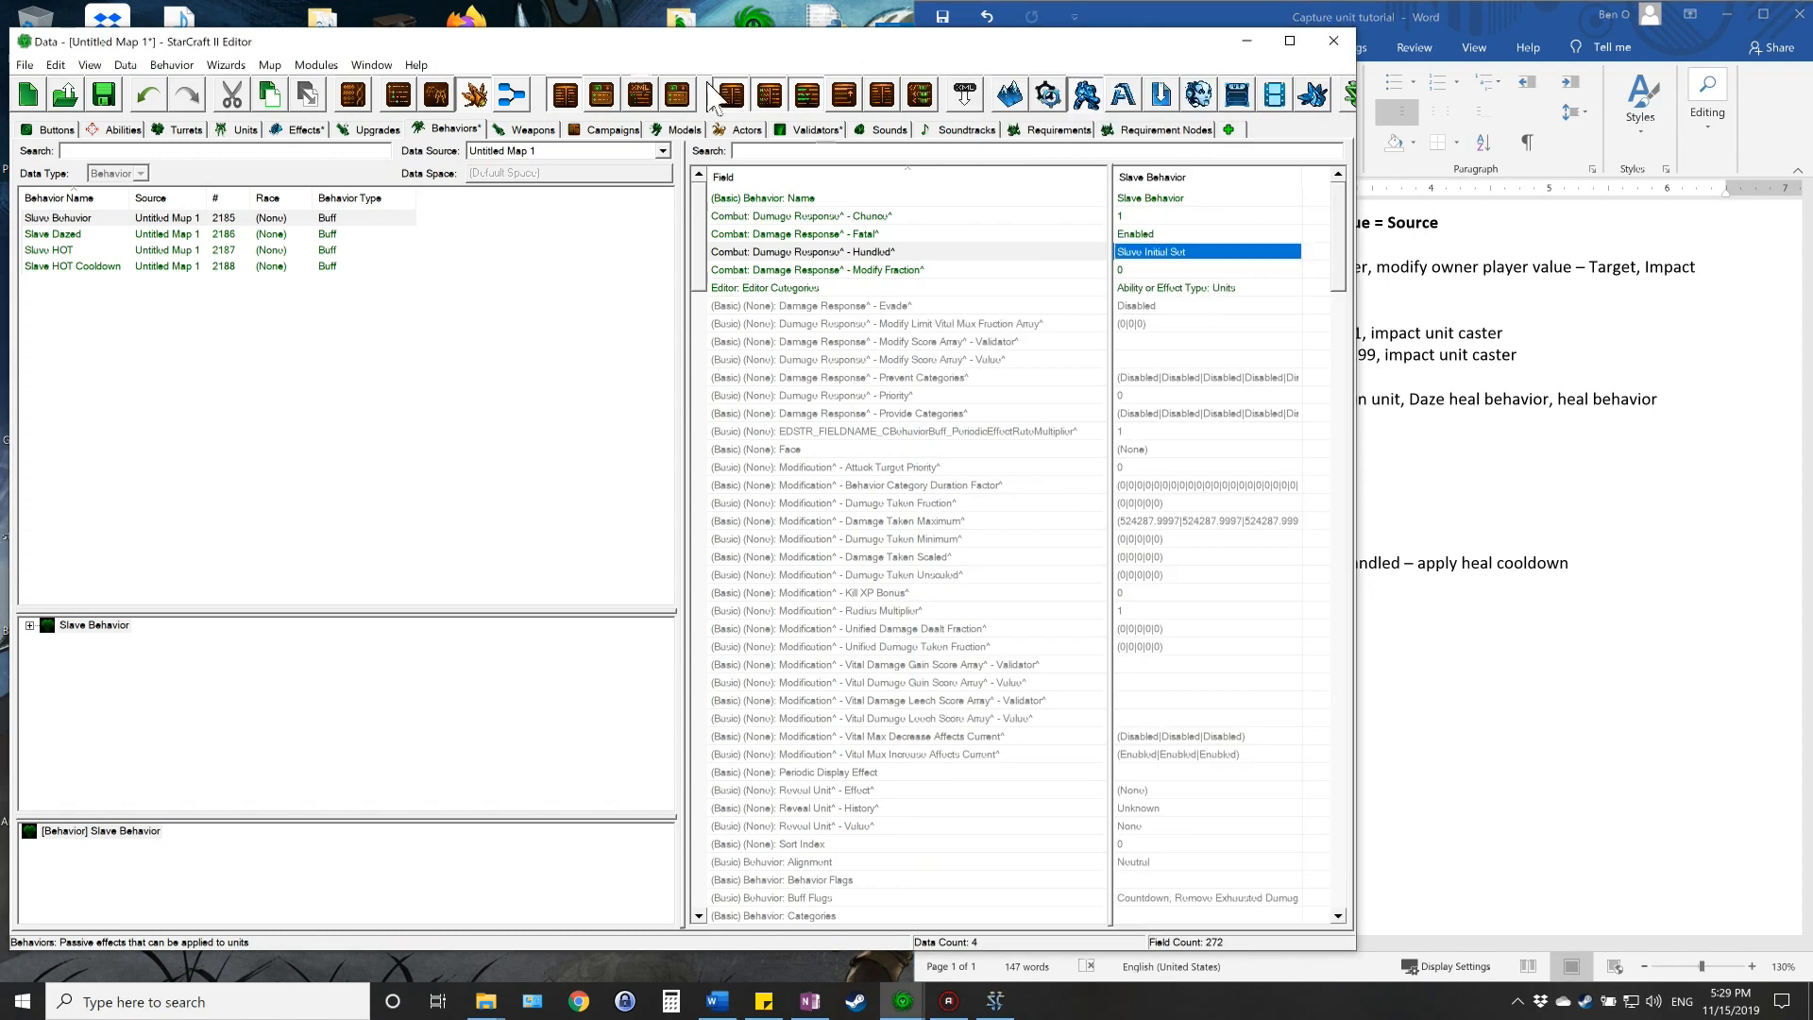
pyautogui.click(89, 266)
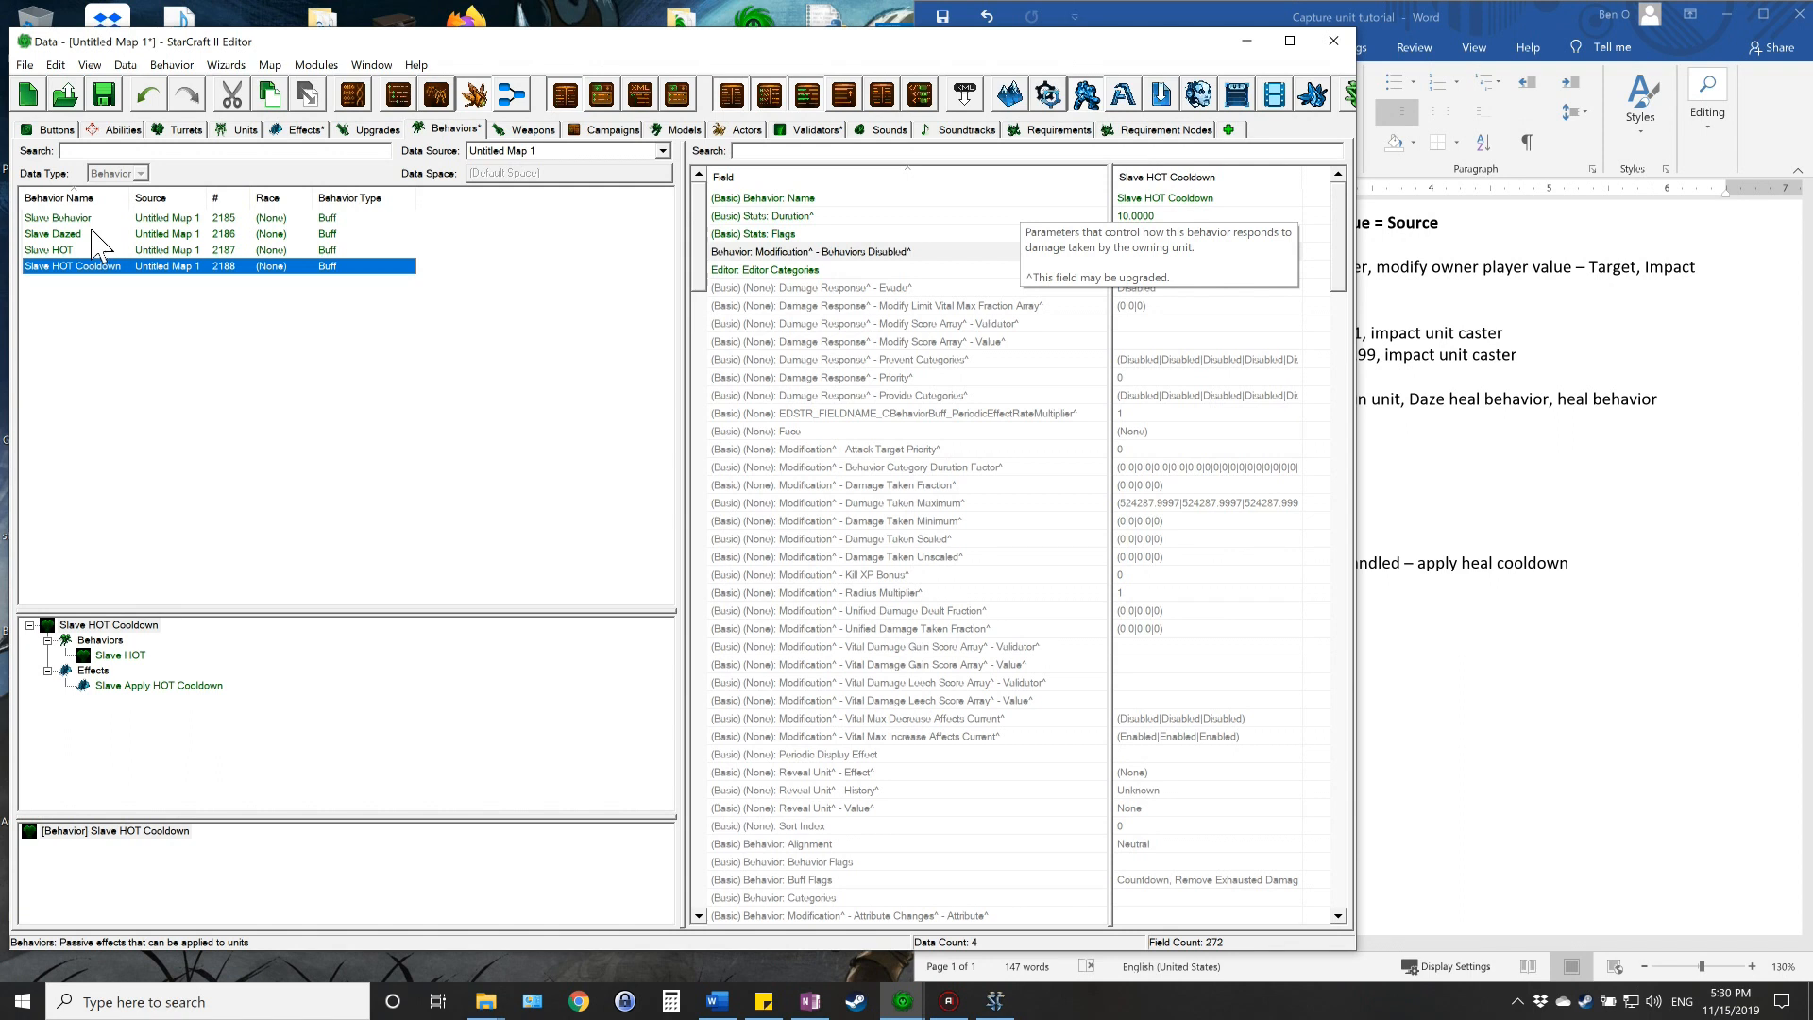
pyautogui.click(56, 235)
pyautogui.click(734, 151)
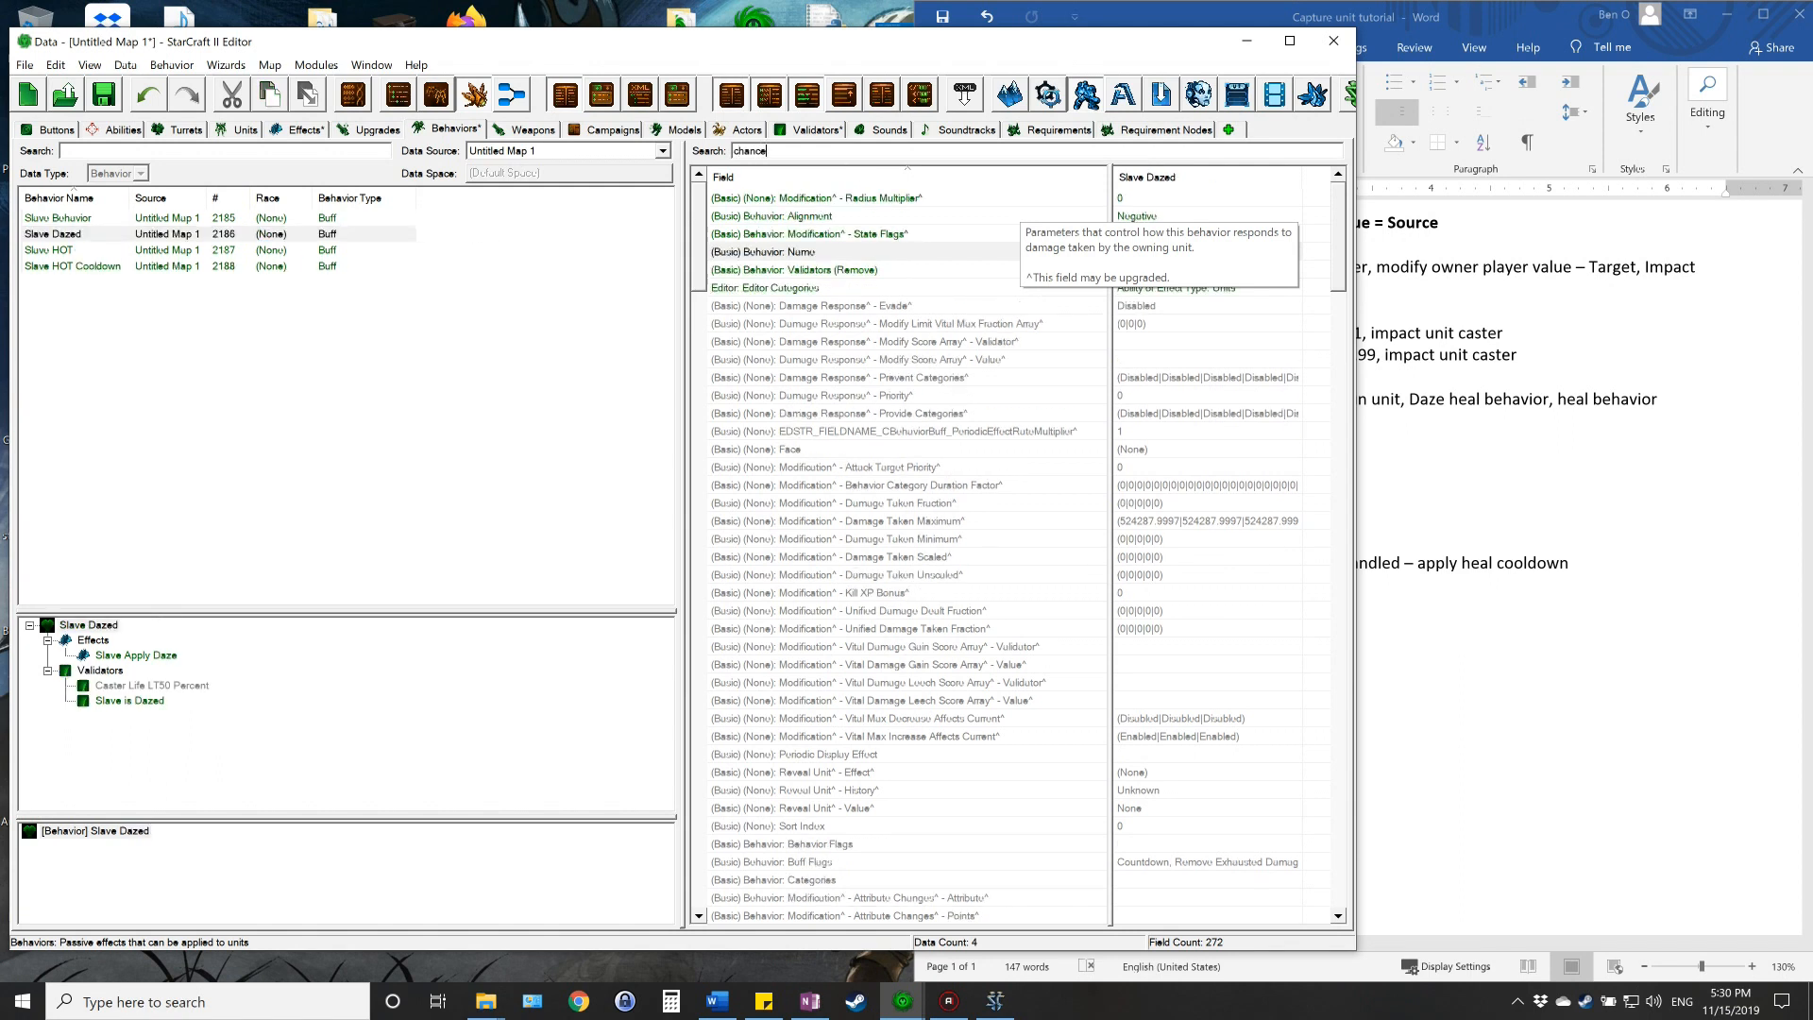
pyautogui.click(886, 252)
pyautogui.doubleClick(1161, 251)
pyautogui.write('1')
pyautogui.press('Return')
# - Set Slave Dazed's Damage Response - Handled effect to Slave Apply HOT Cooldown, filtering the fields for "handled" and the effects for "slave"
pyautogui.write('handled')
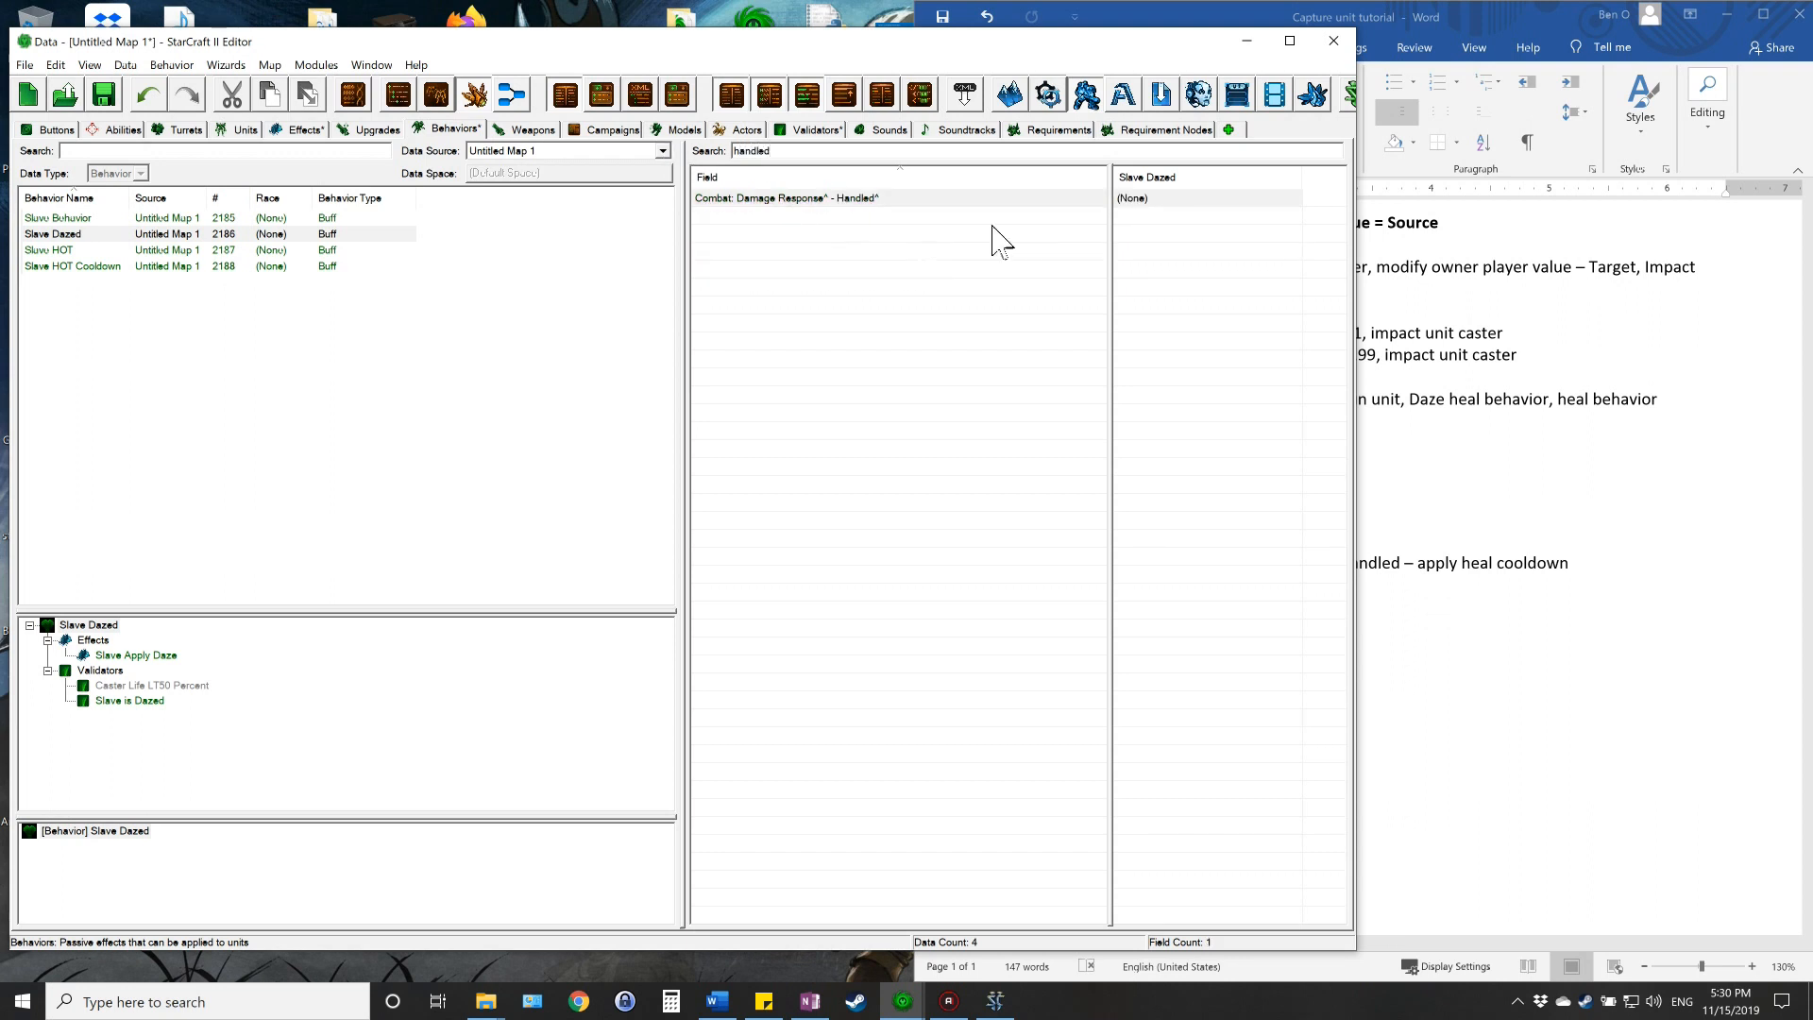
pyautogui.click(1137, 200)
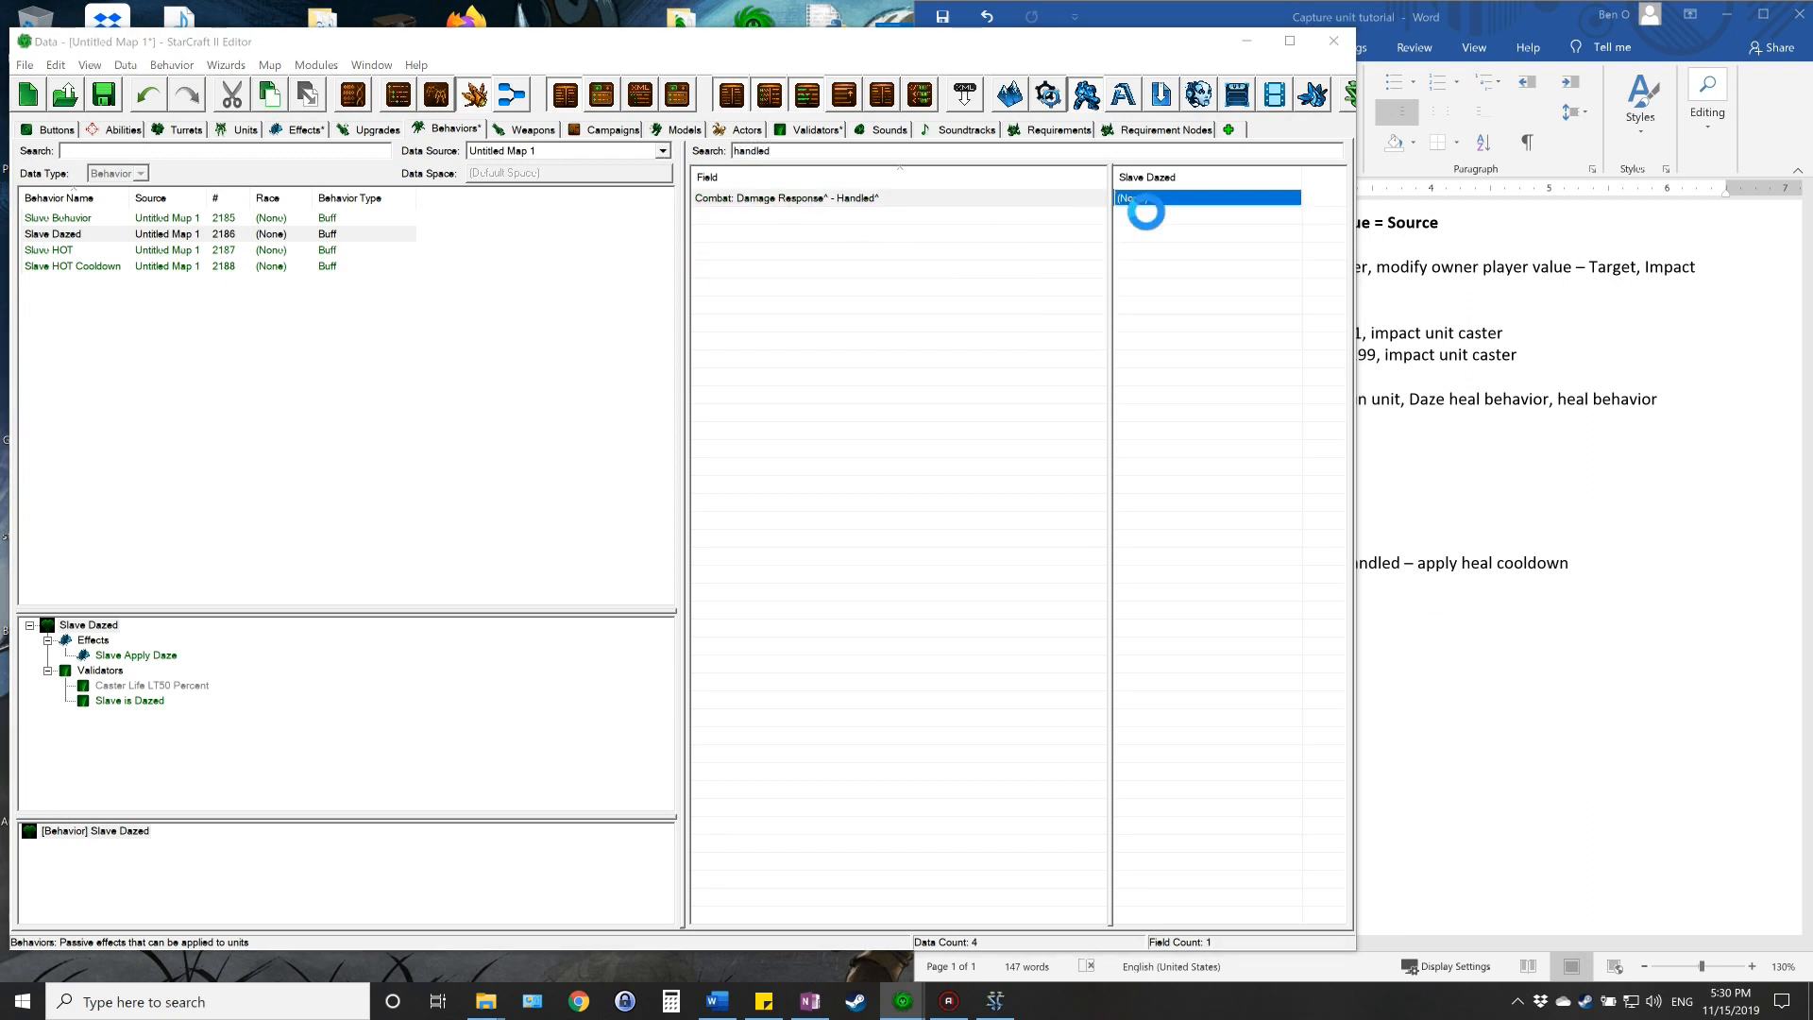
pyautogui.press('Return')
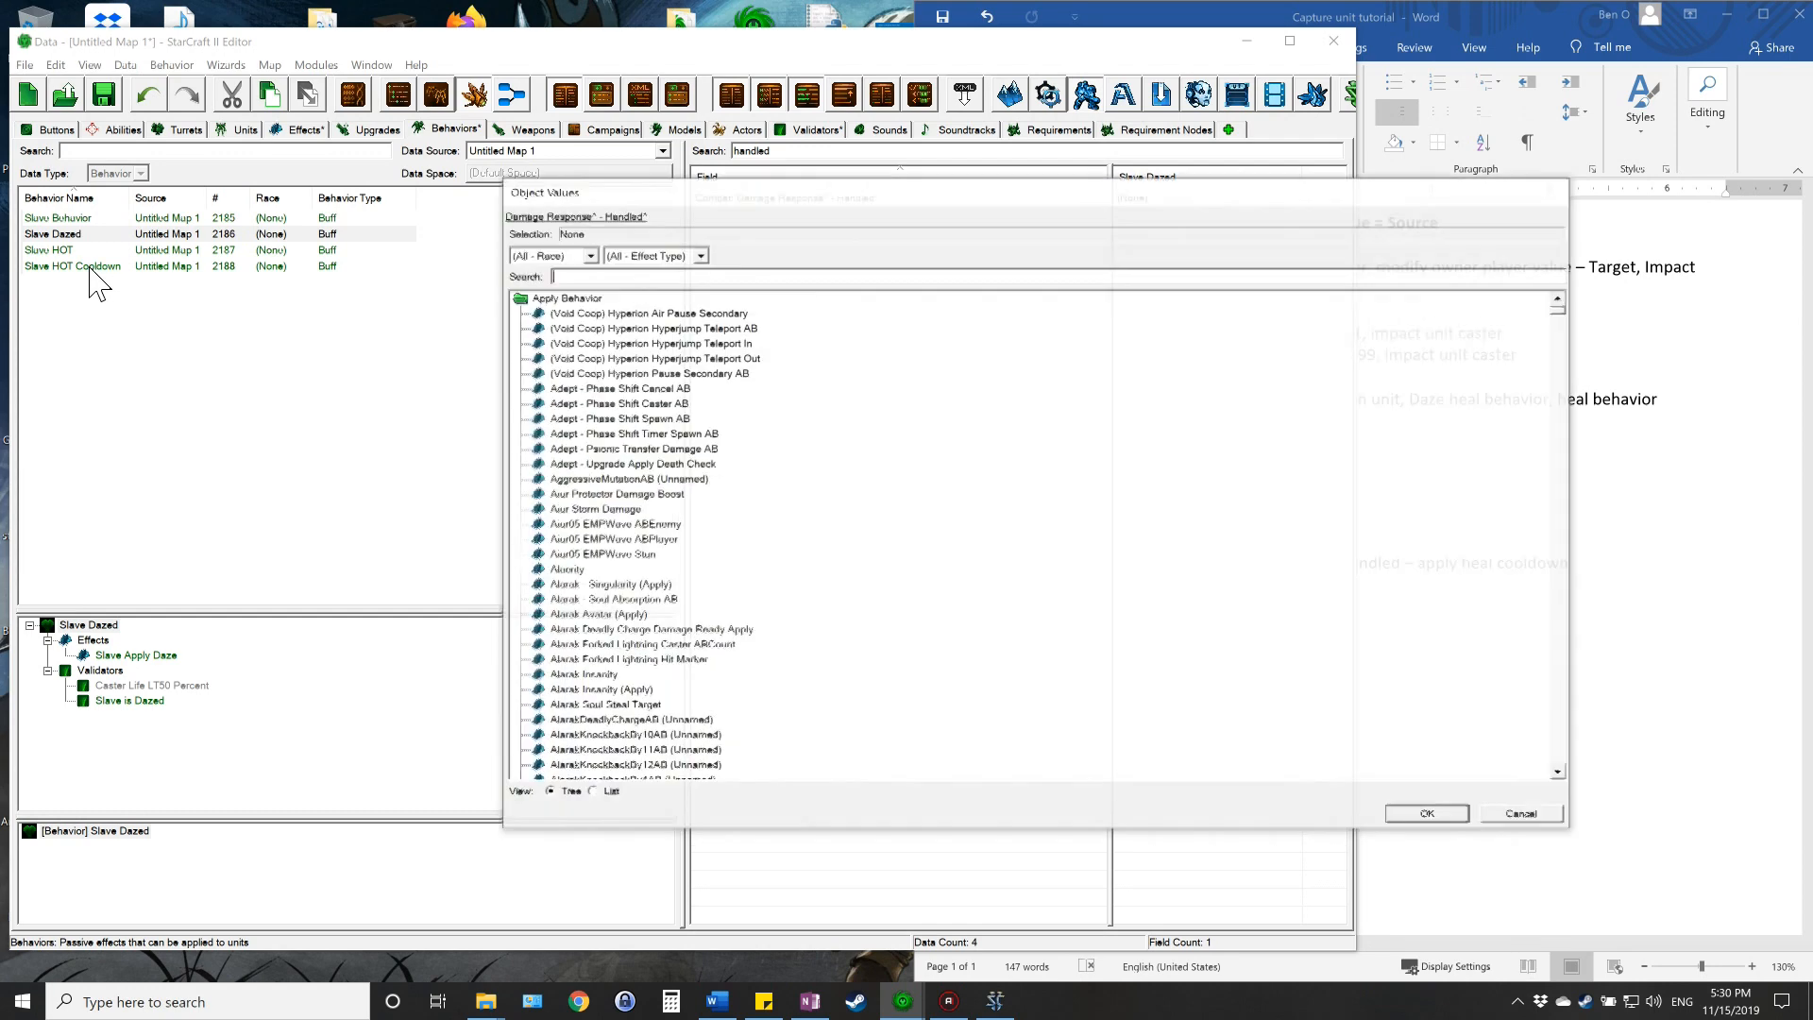
pyautogui.write('s')
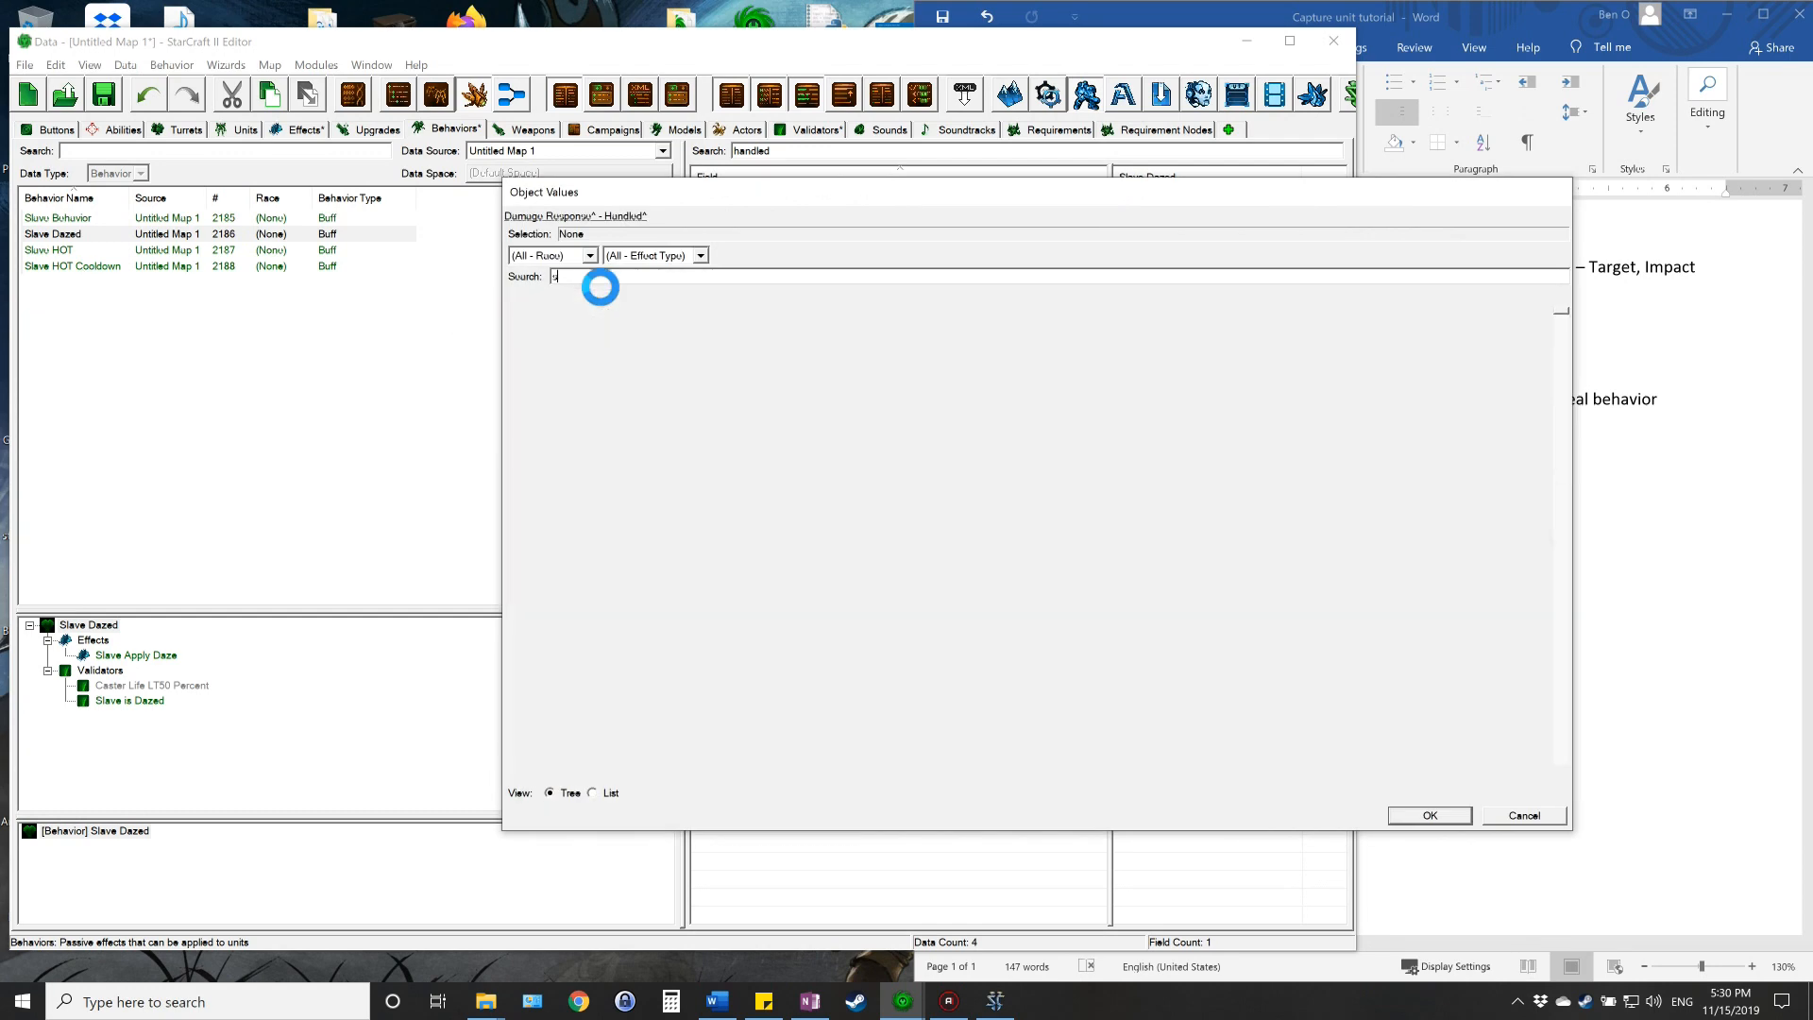
pyautogui.write('lave')
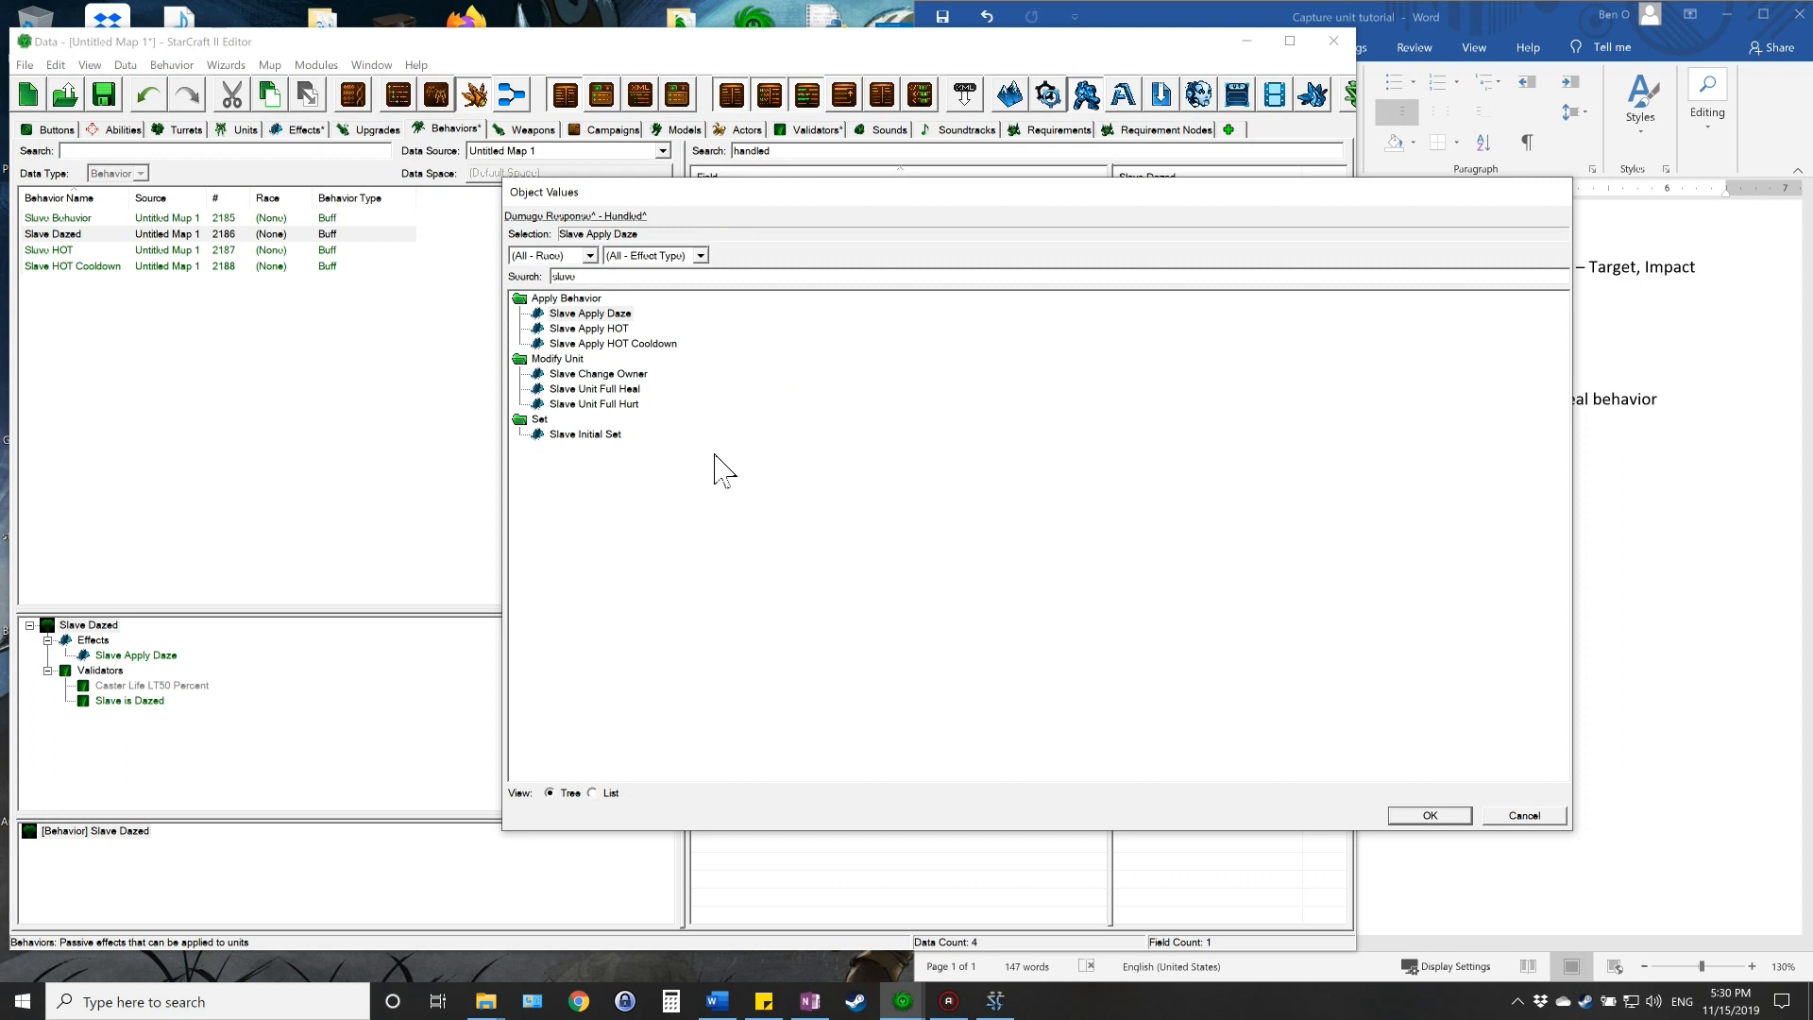
pyautogui.click(638, 344)
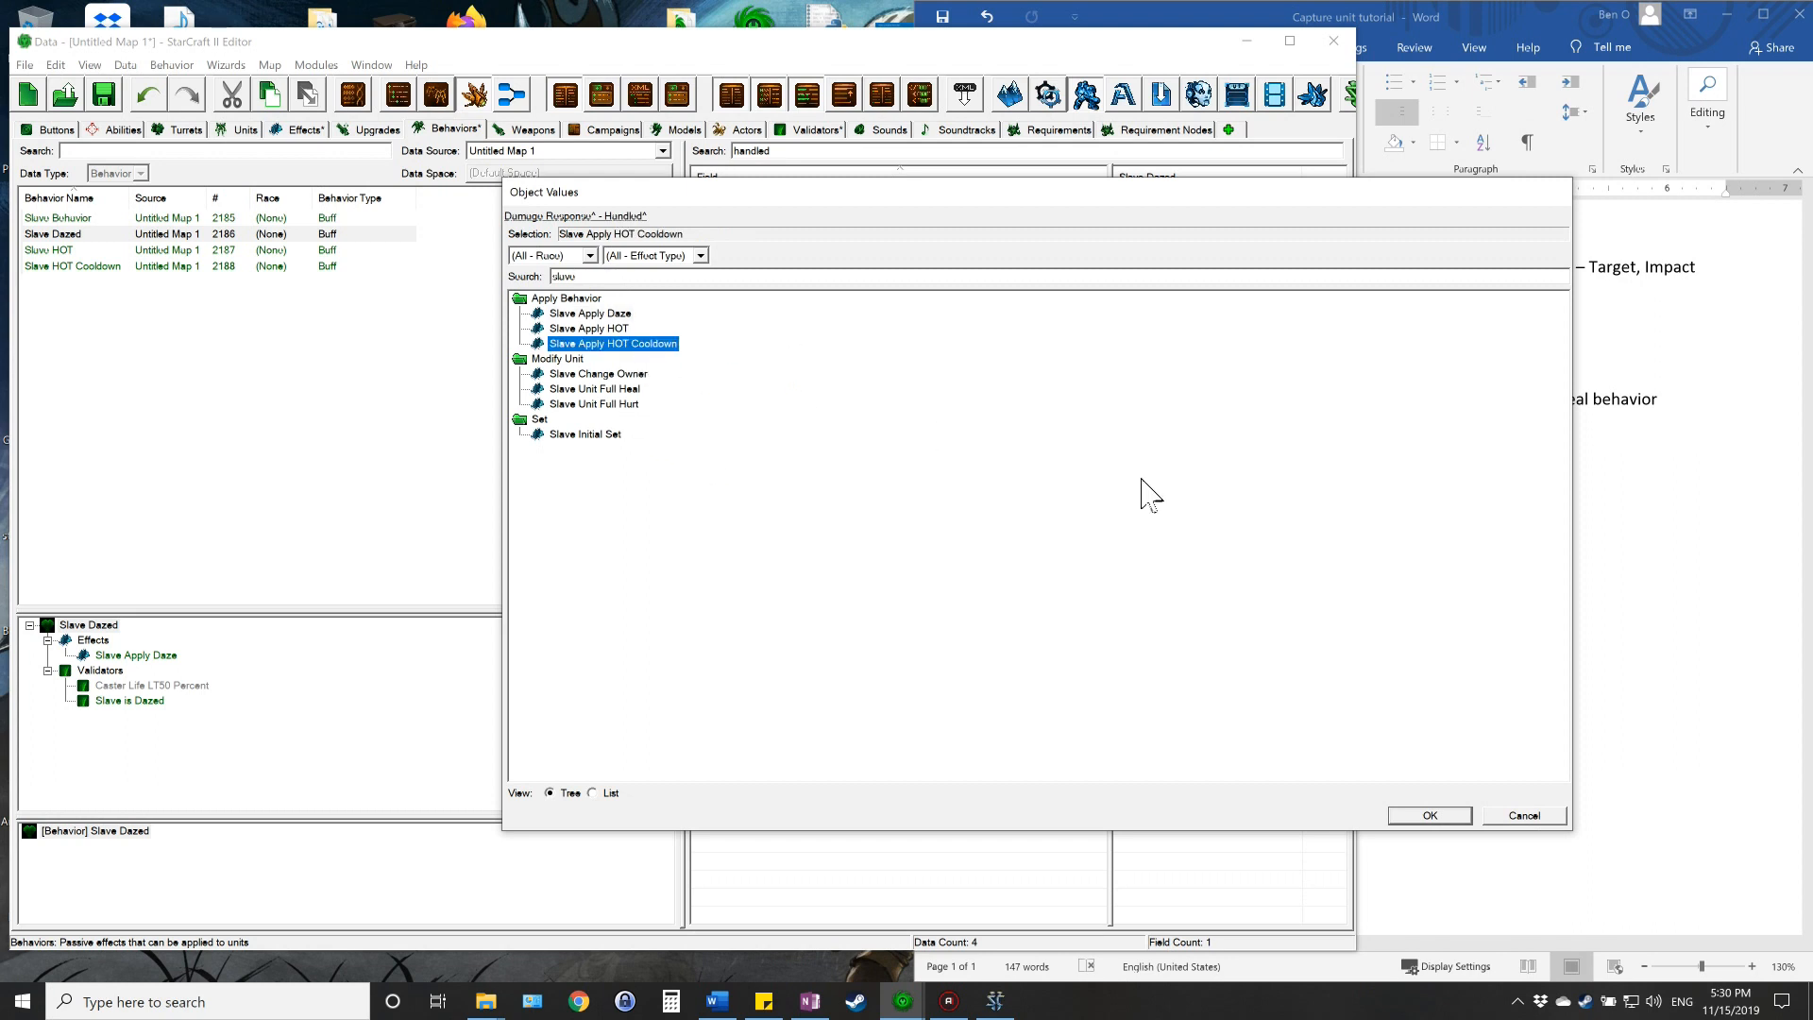
pyautogui.click(1428, 816)
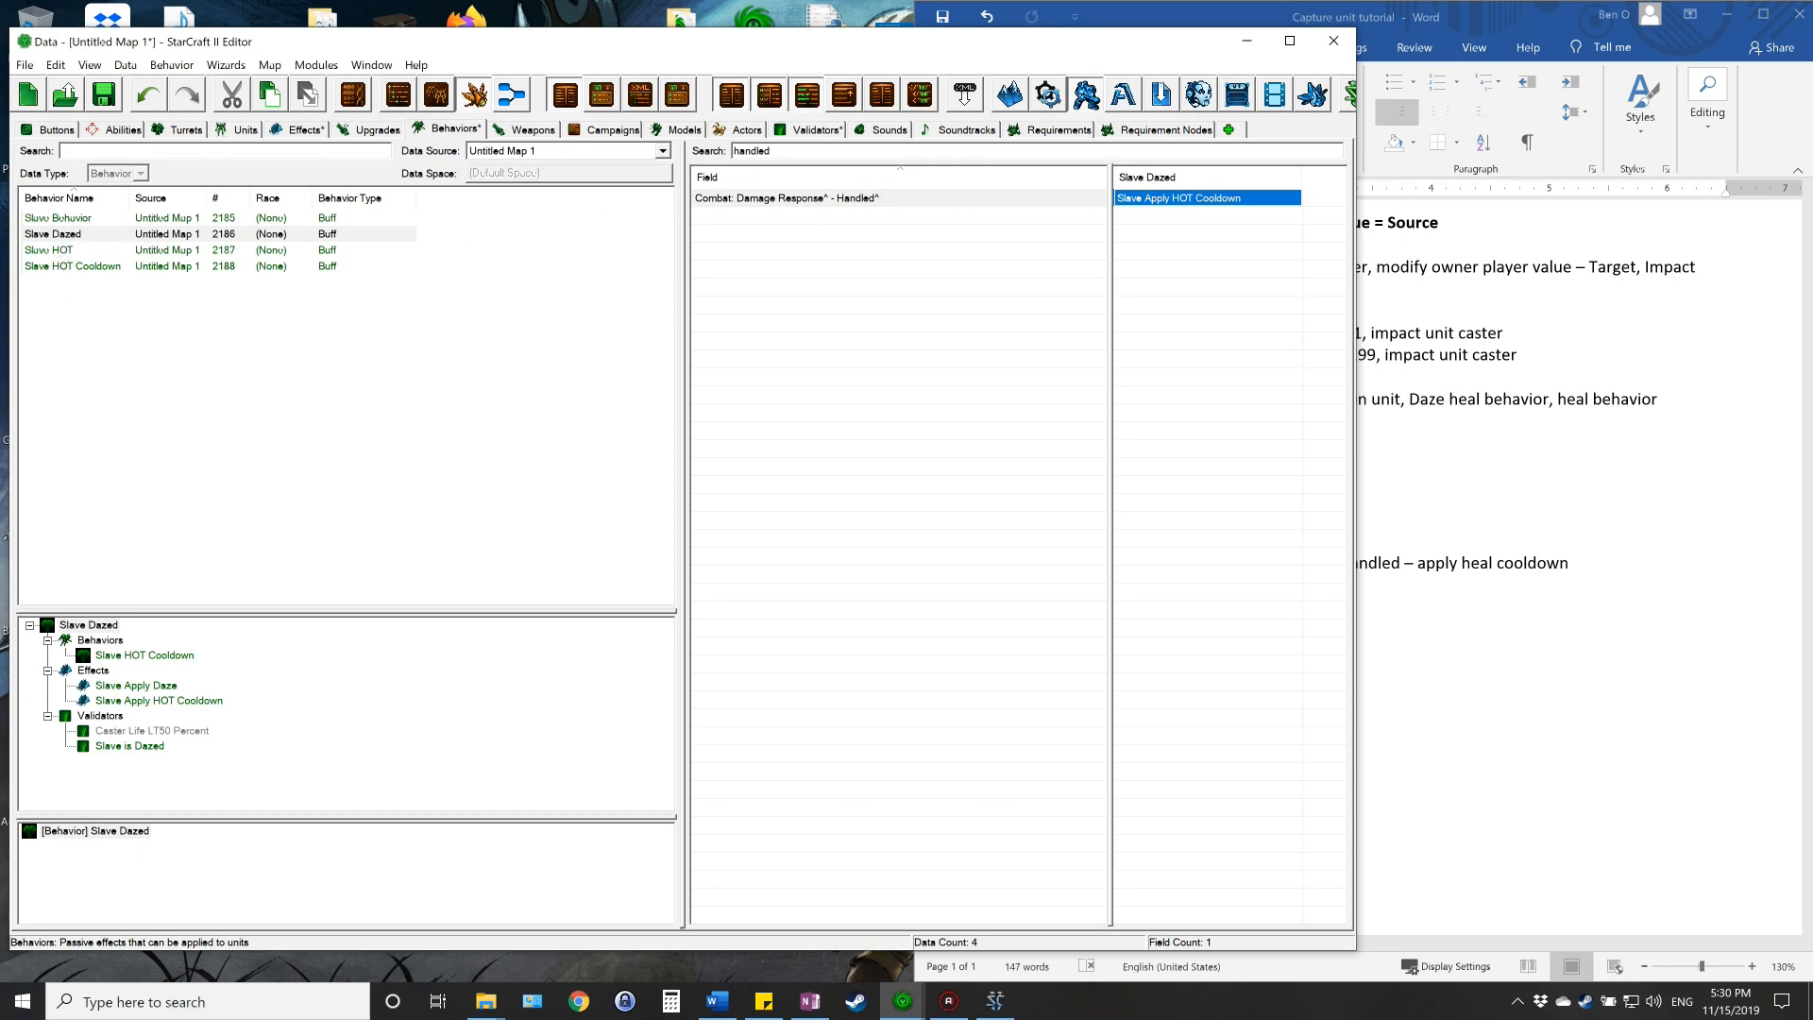
pyautogui.doubleClick(742, 151)
pyautogui.press('BackSpace')
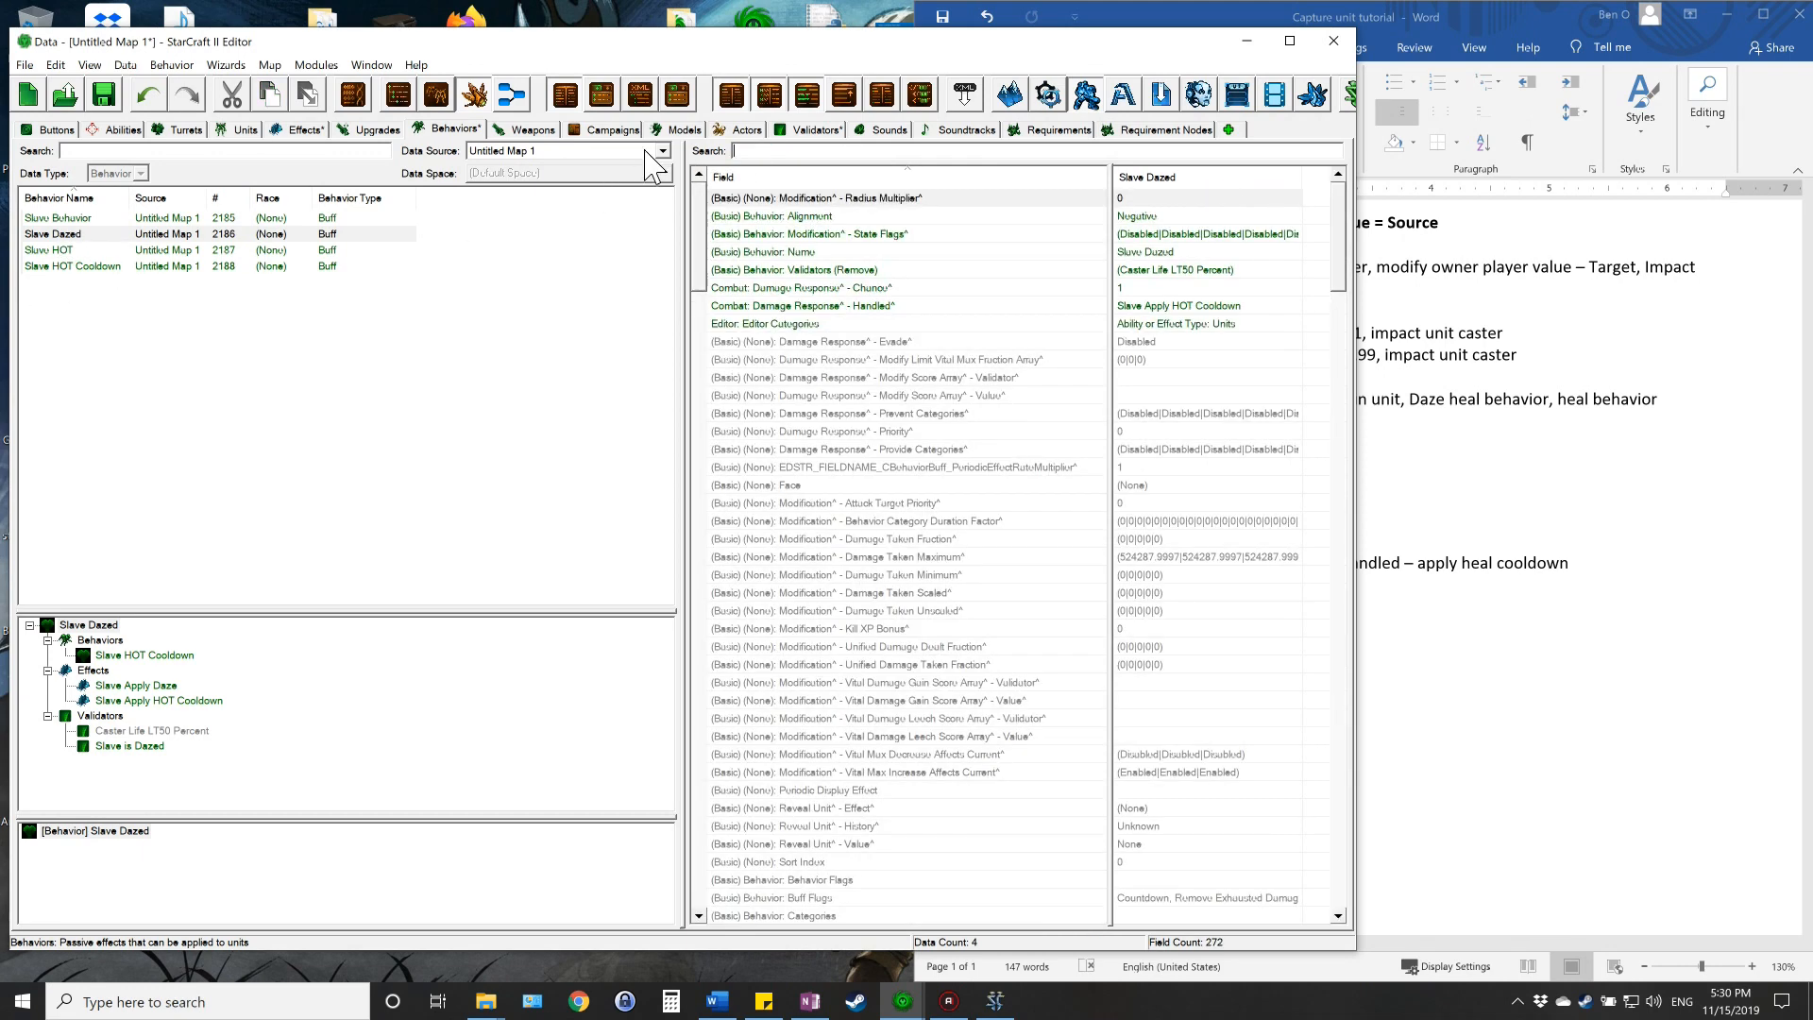
# - Show the Actors data from all data sources, search for "mind blas" and select the Mind Blast Stun actor
pyautogui.click(741, 131)
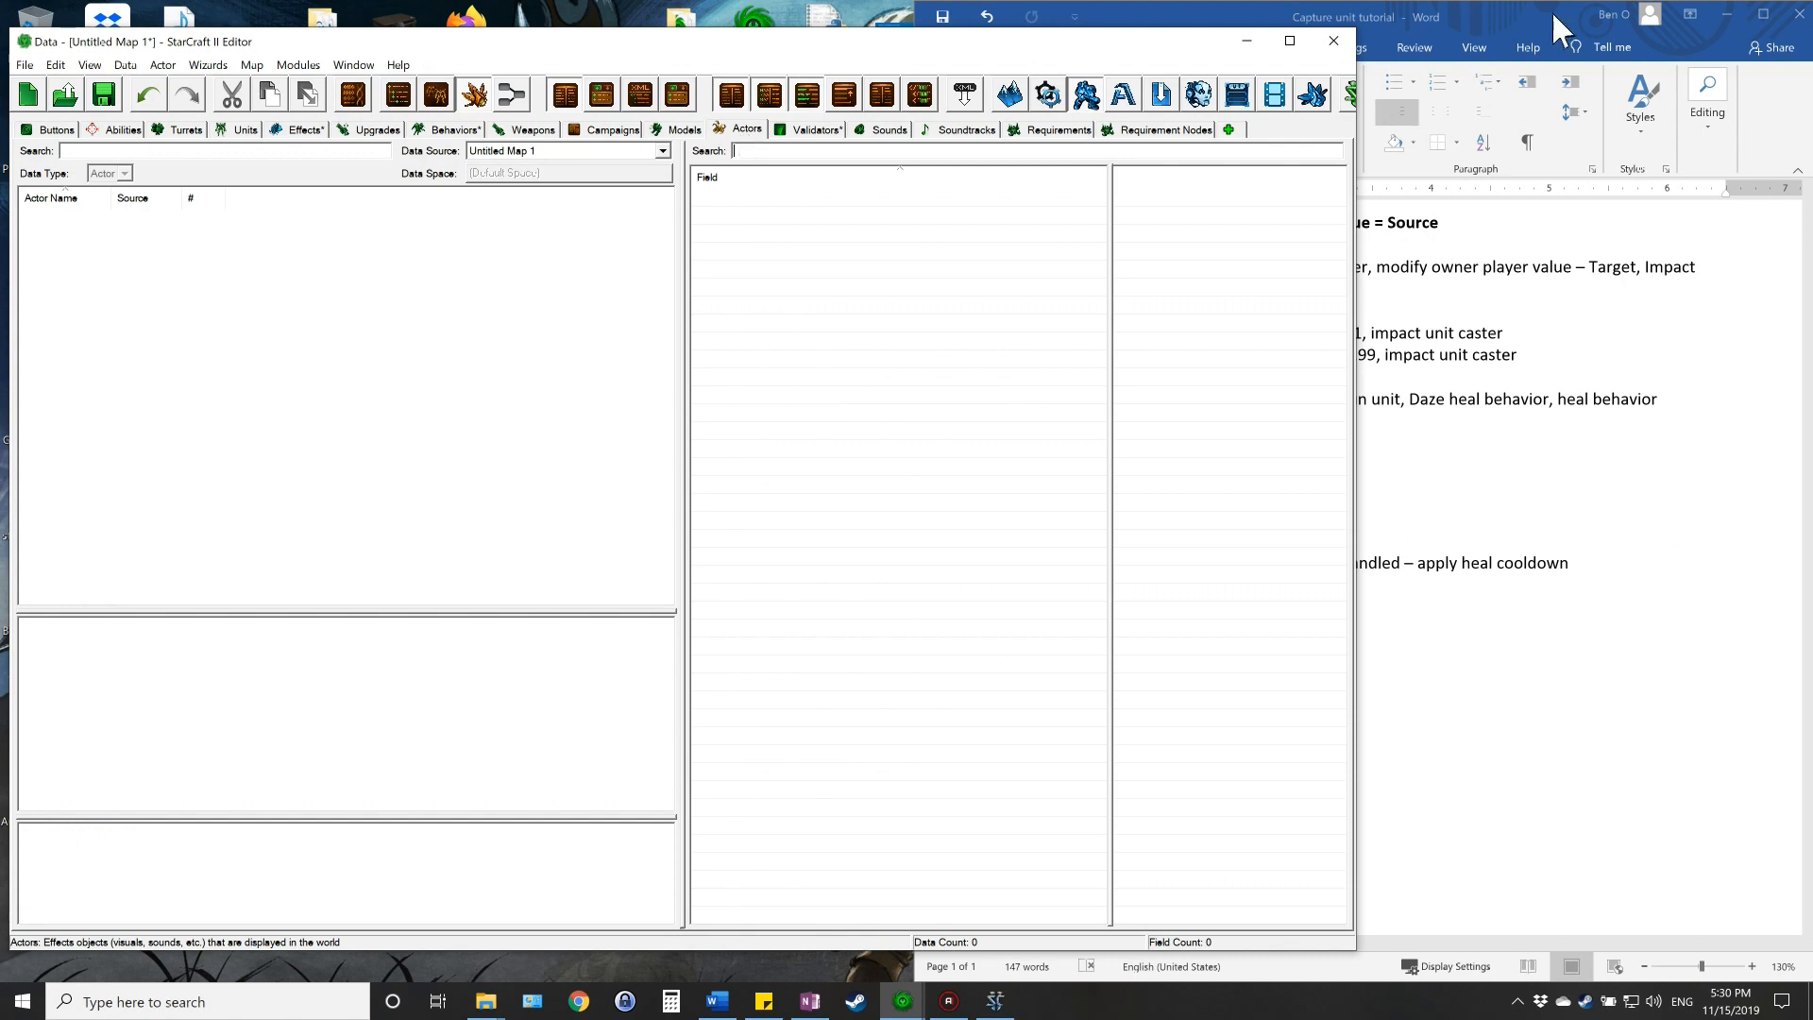
pyautogui.click(1231, 131)
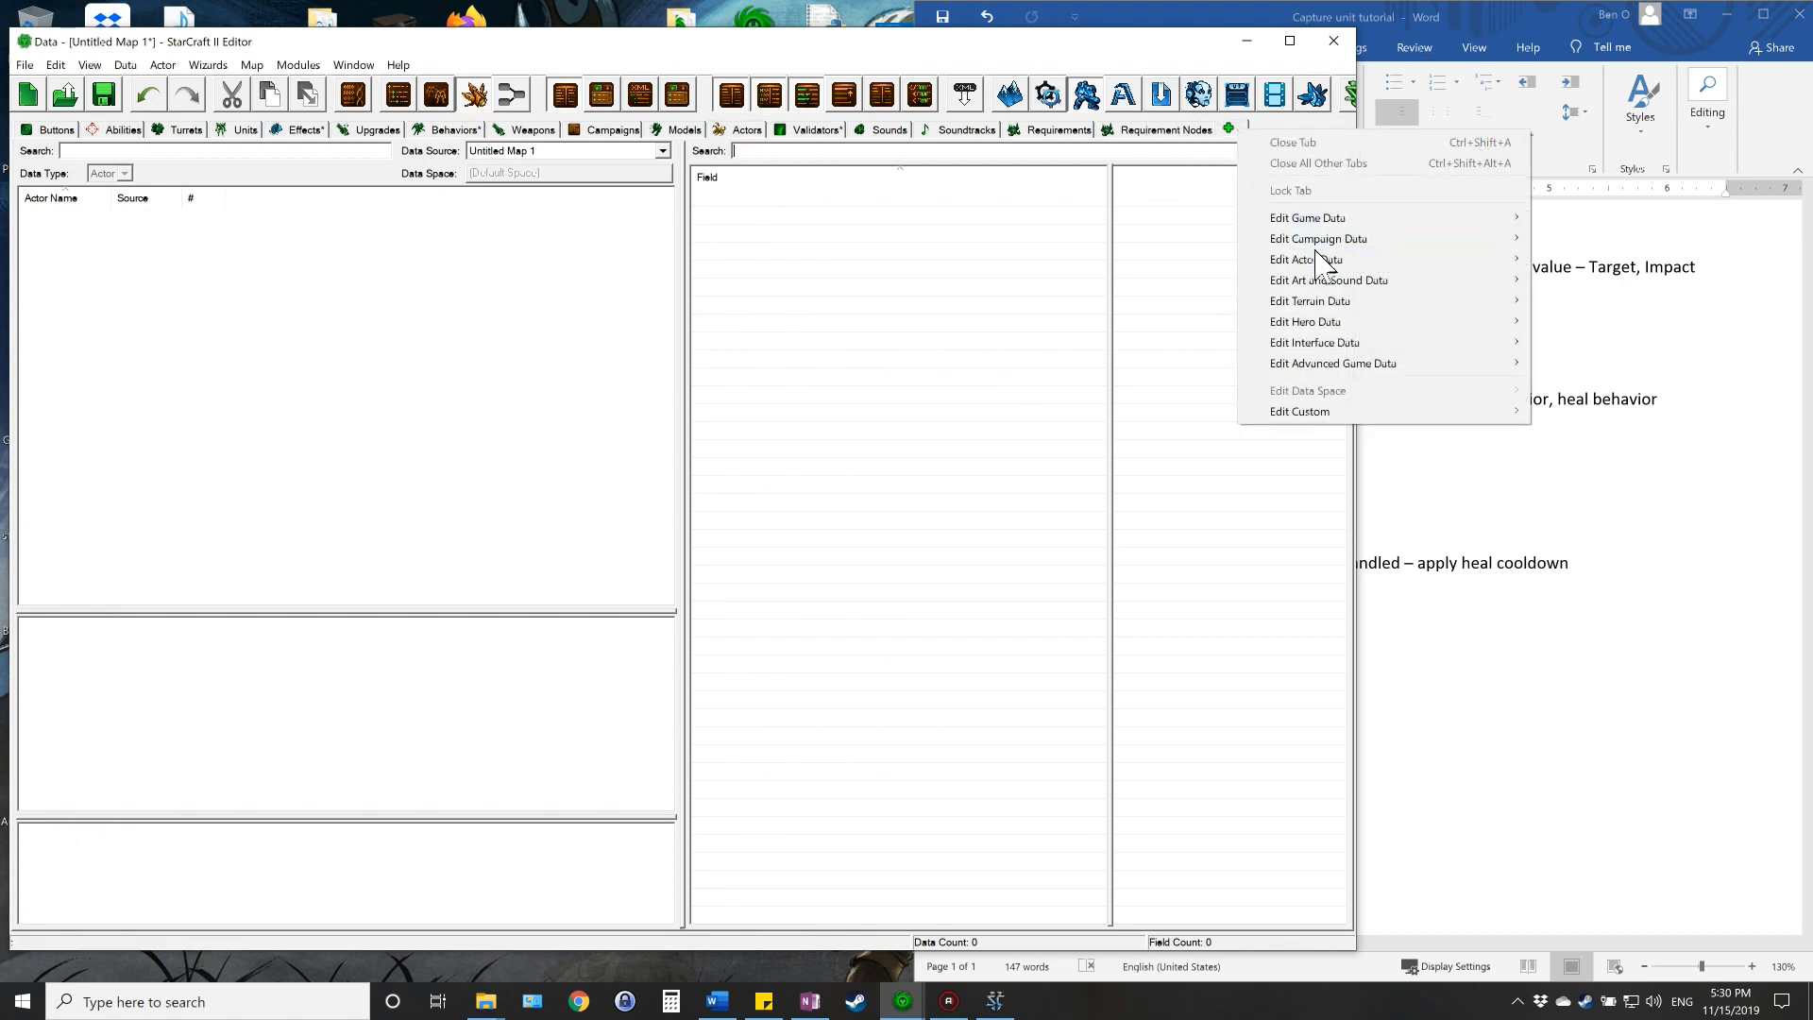
pyautogui.moveTo(1324, 267)
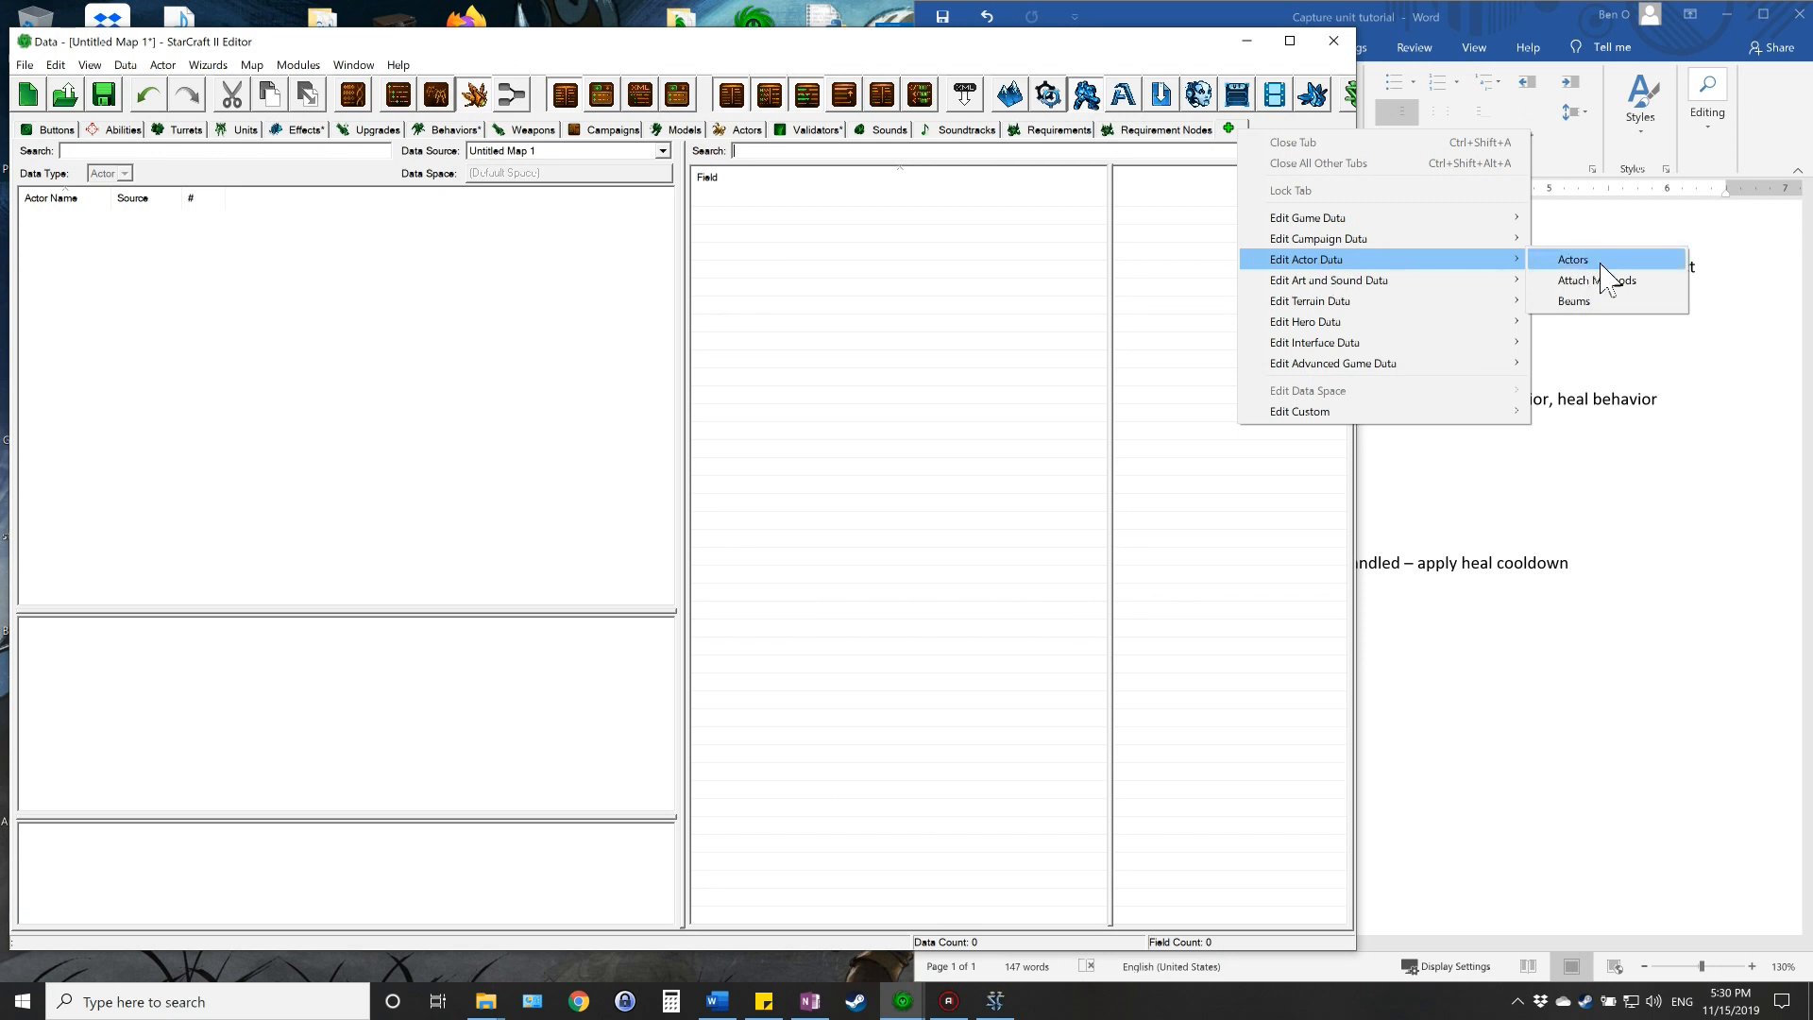
pyautogui.click(1605, 265)
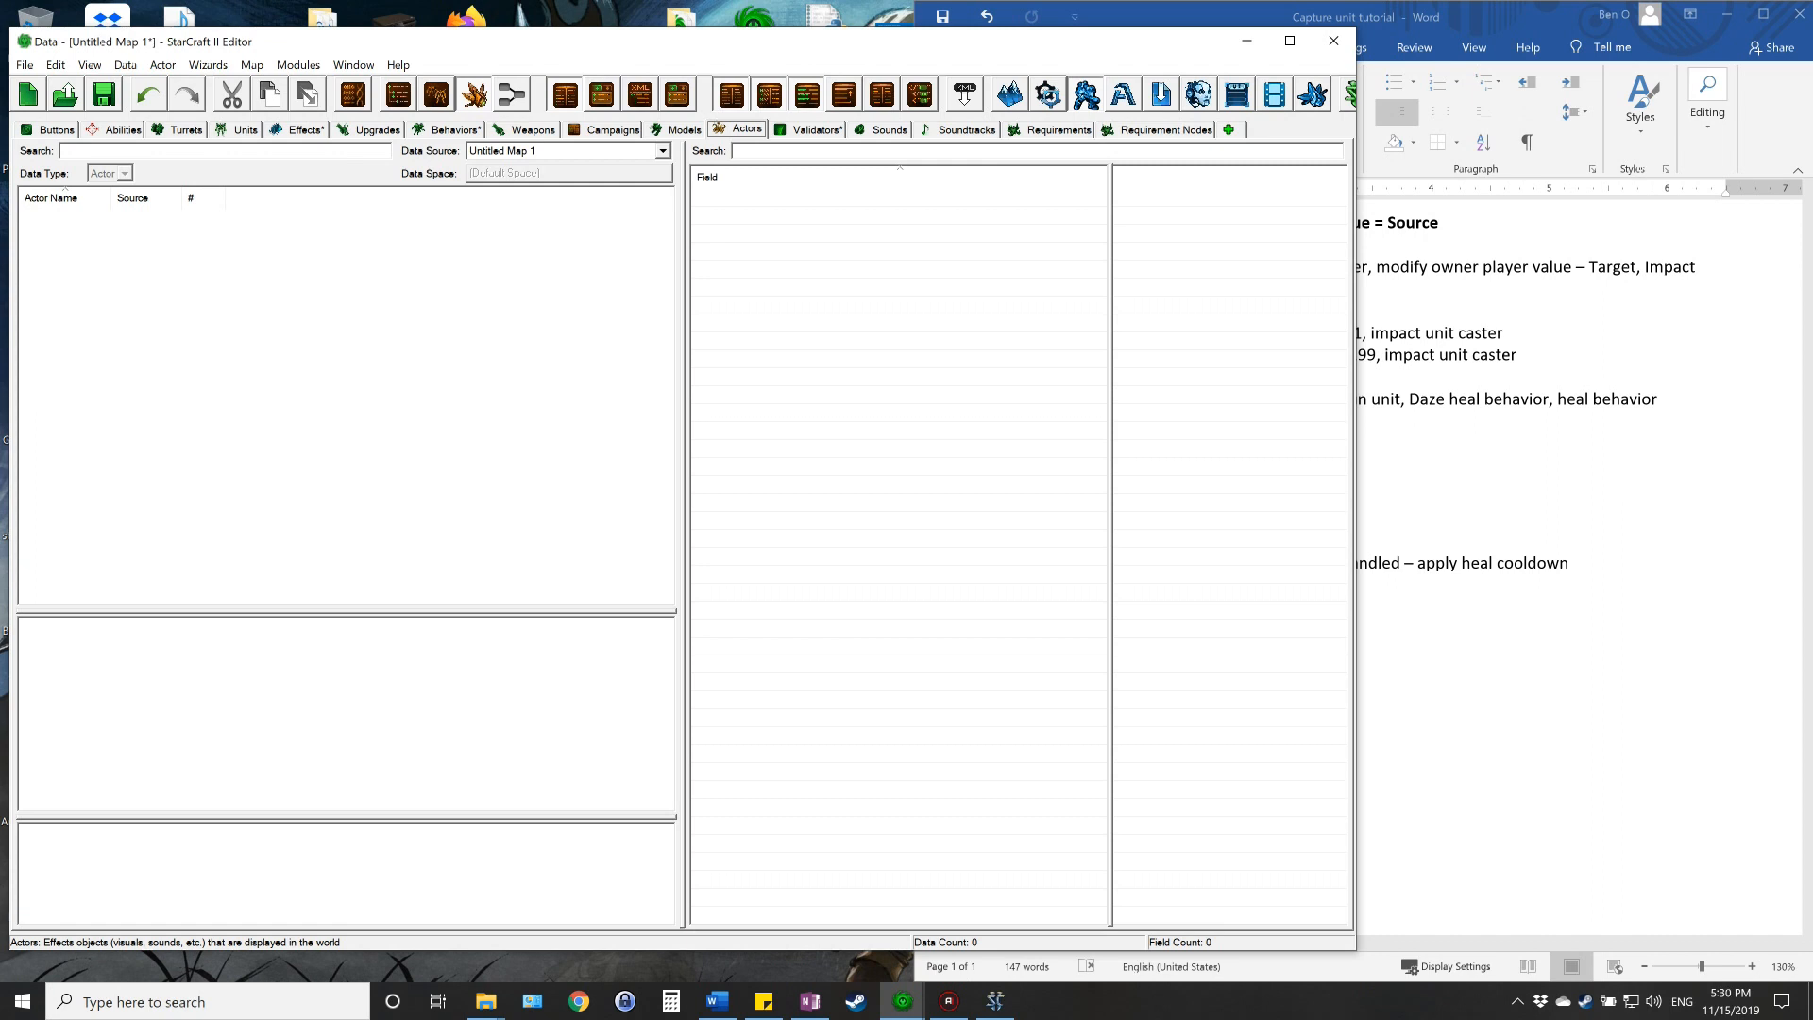
pyautogui.click(225, 151)
pyautogui.write('mind blas')
pyautogui.click(662, 151)
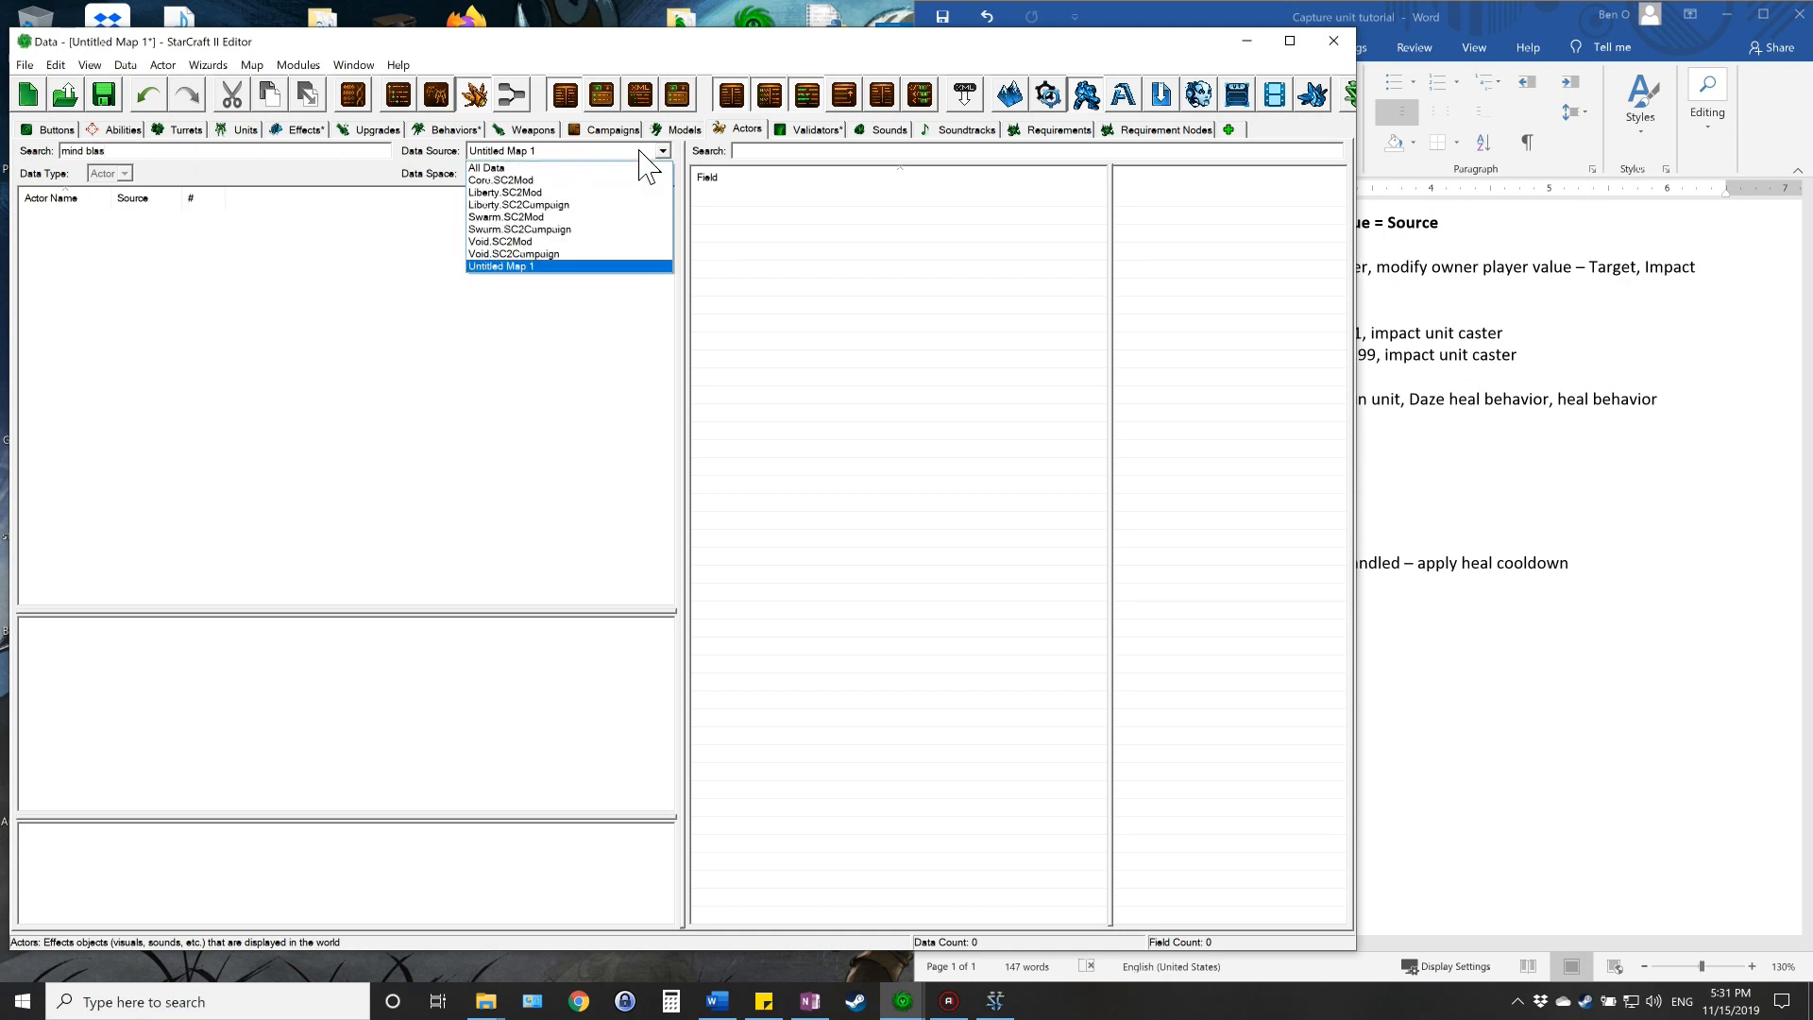
pyautogui.click(590, 169)
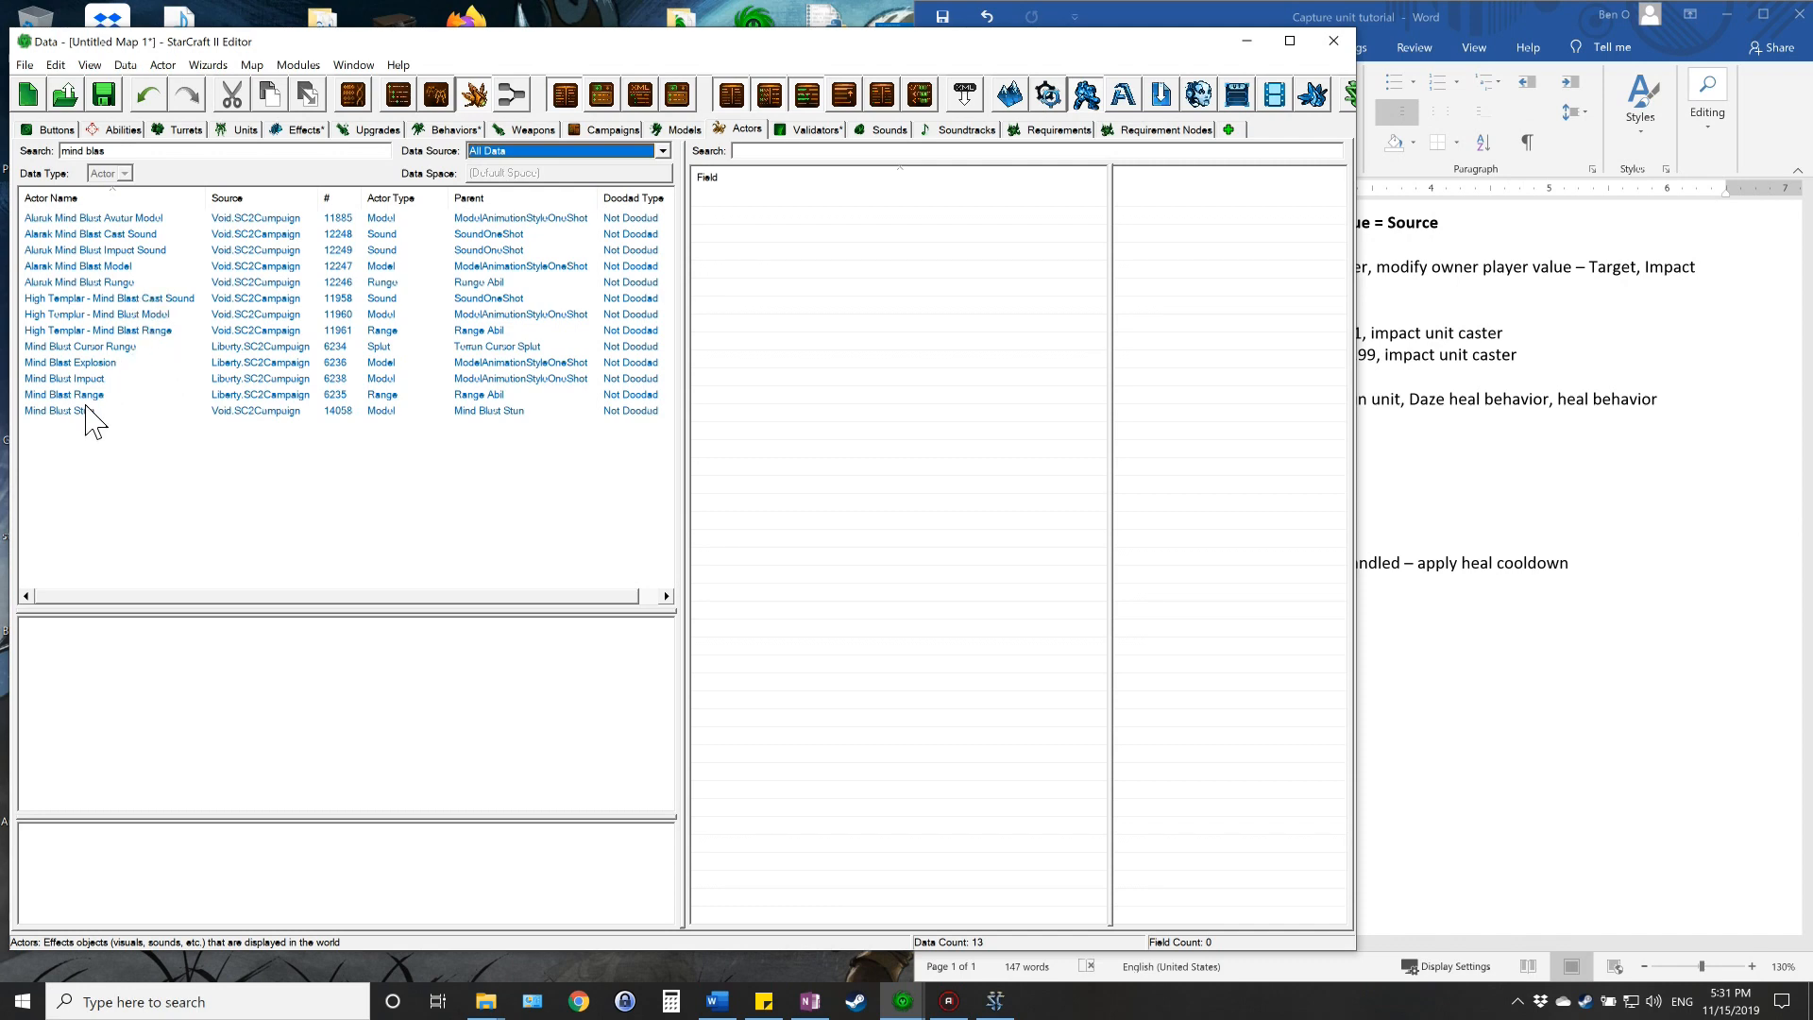
pyautogui.click(87, 410)
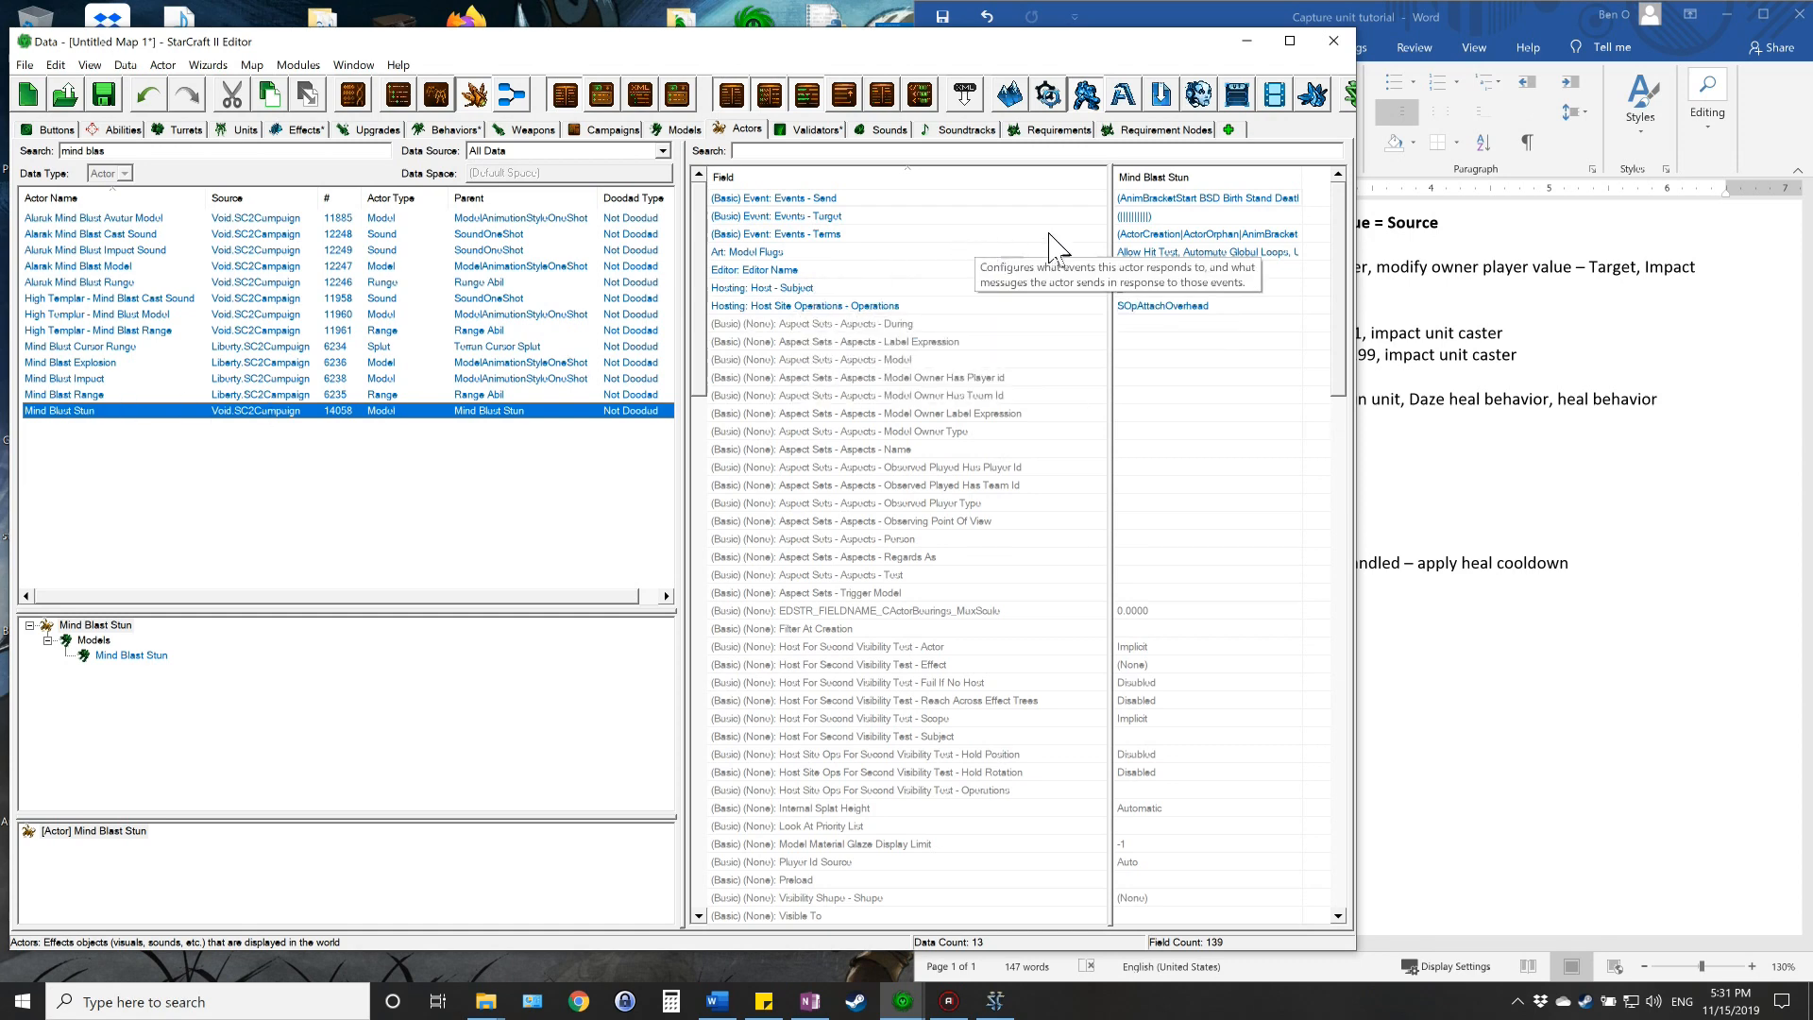
# - In Mind Blast Stun's events, duplicate the UltrasonicPulseEnhancedStun On event with its Create action and set it to Slave Dazed, On
pyautogui.click(1160, 200)
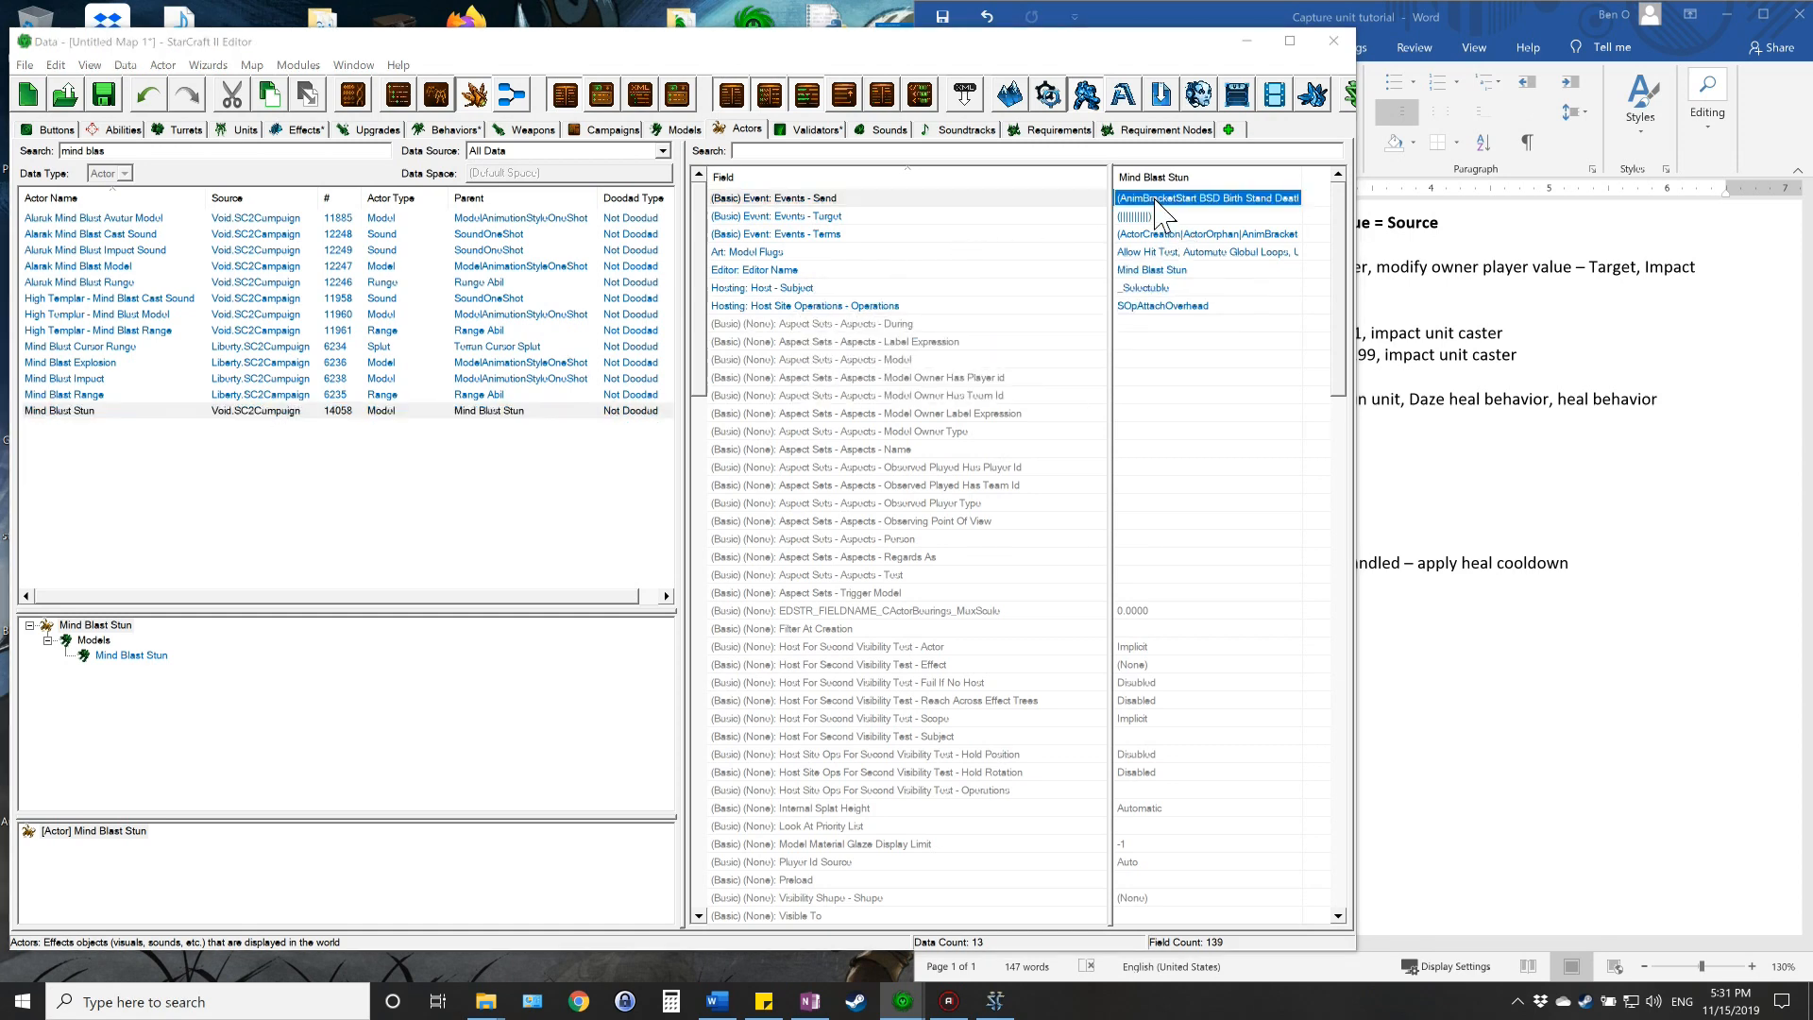
pyautogui.doubleClick(1160, 200)
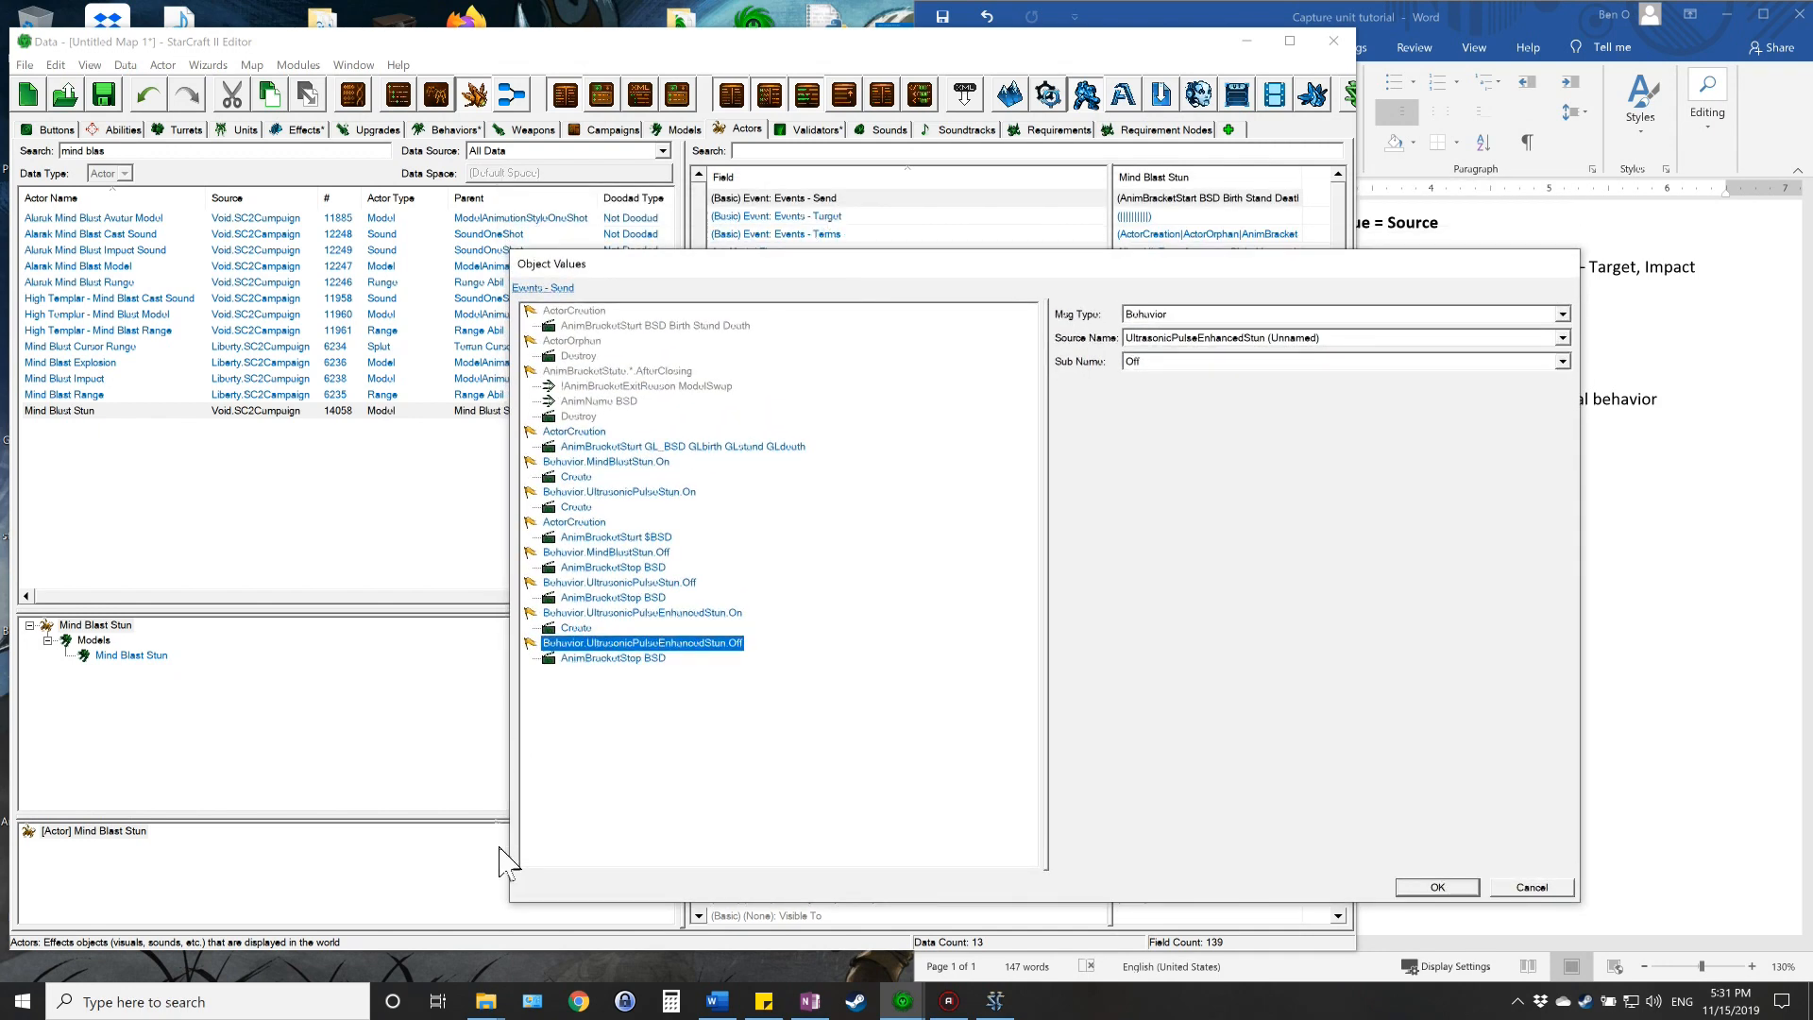
pyautogui.click(673, 614)
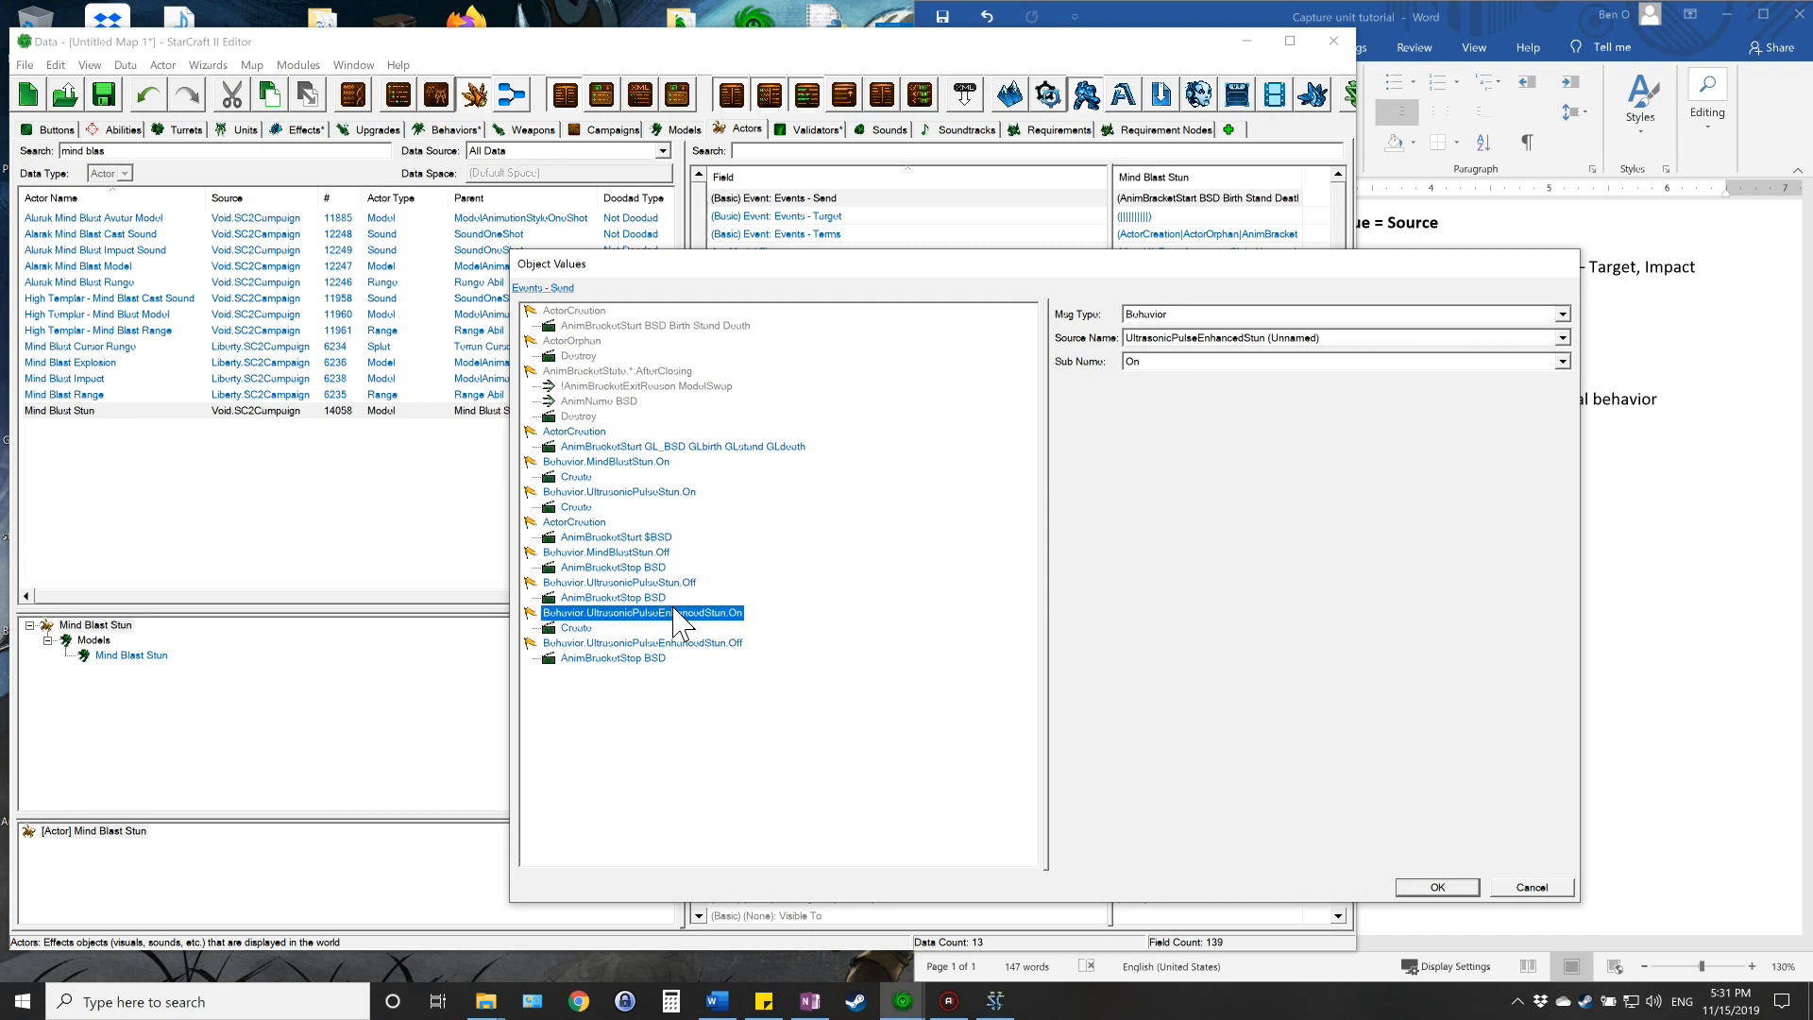
pyautogui.hotkey('ctrl', 'v')
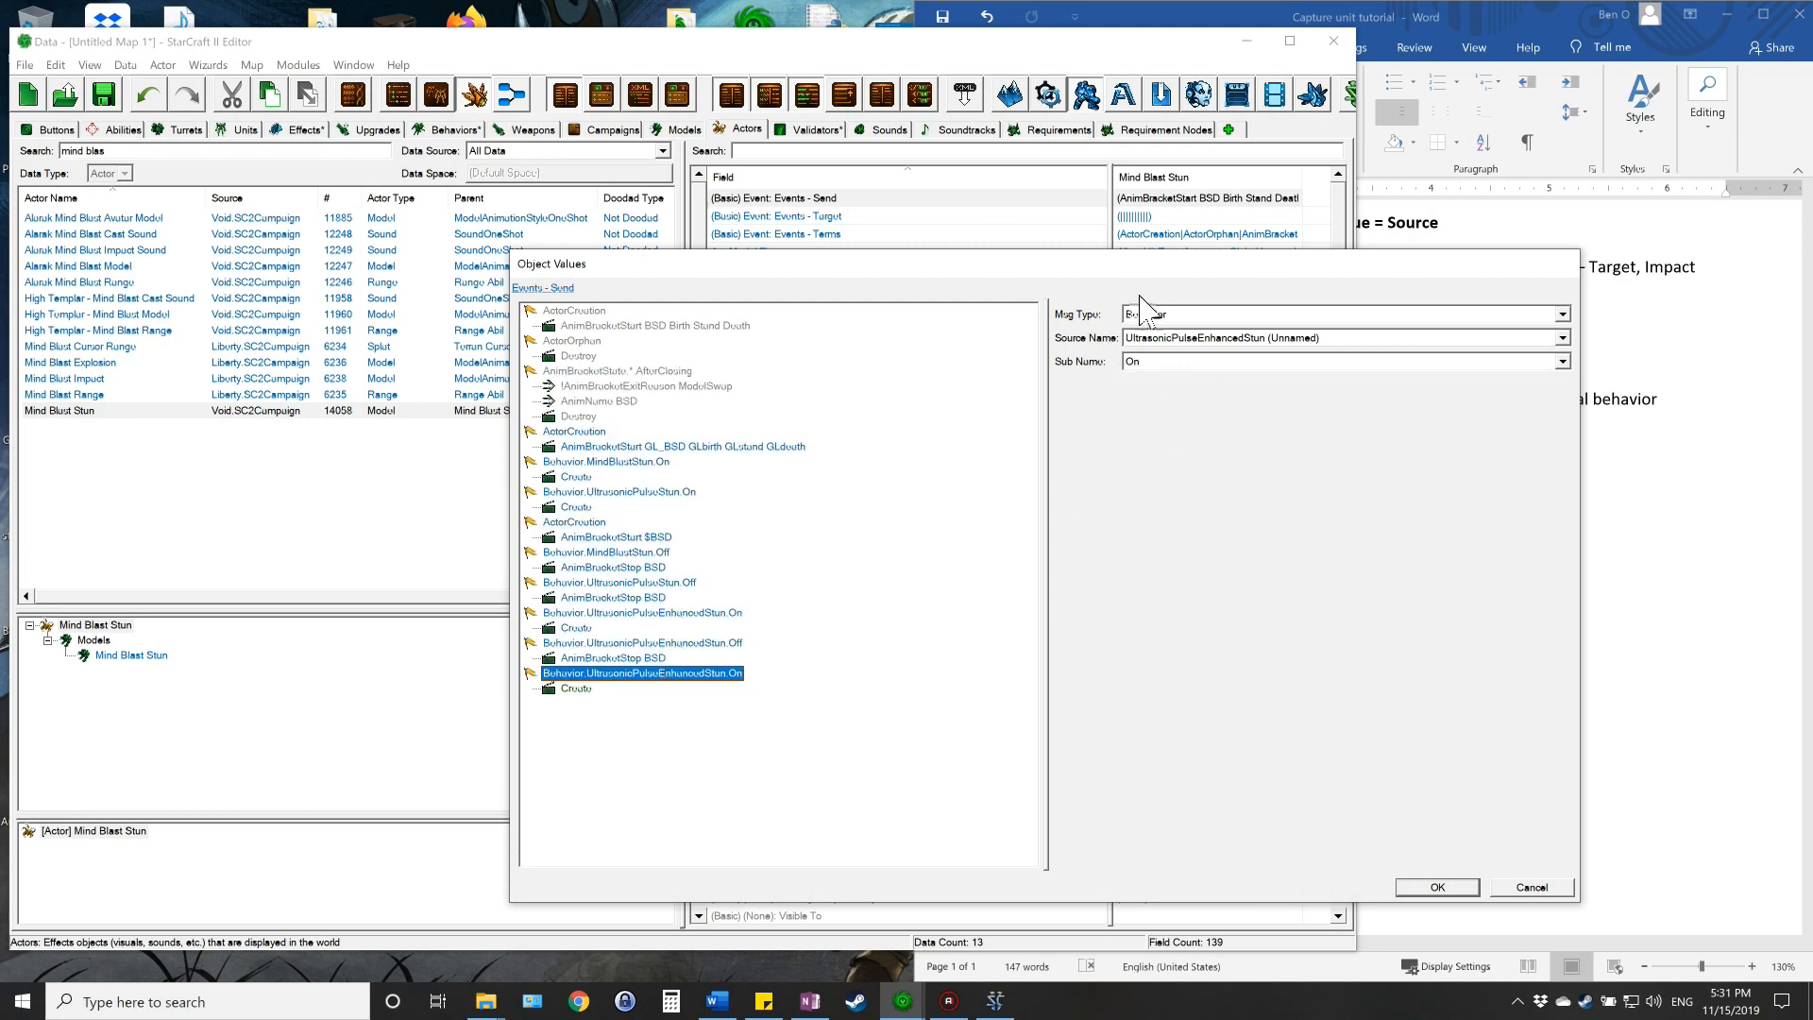
pyautogui.click(1166, 340)
pyautogui.click(1165, 340)
pyautogui.write('sl')
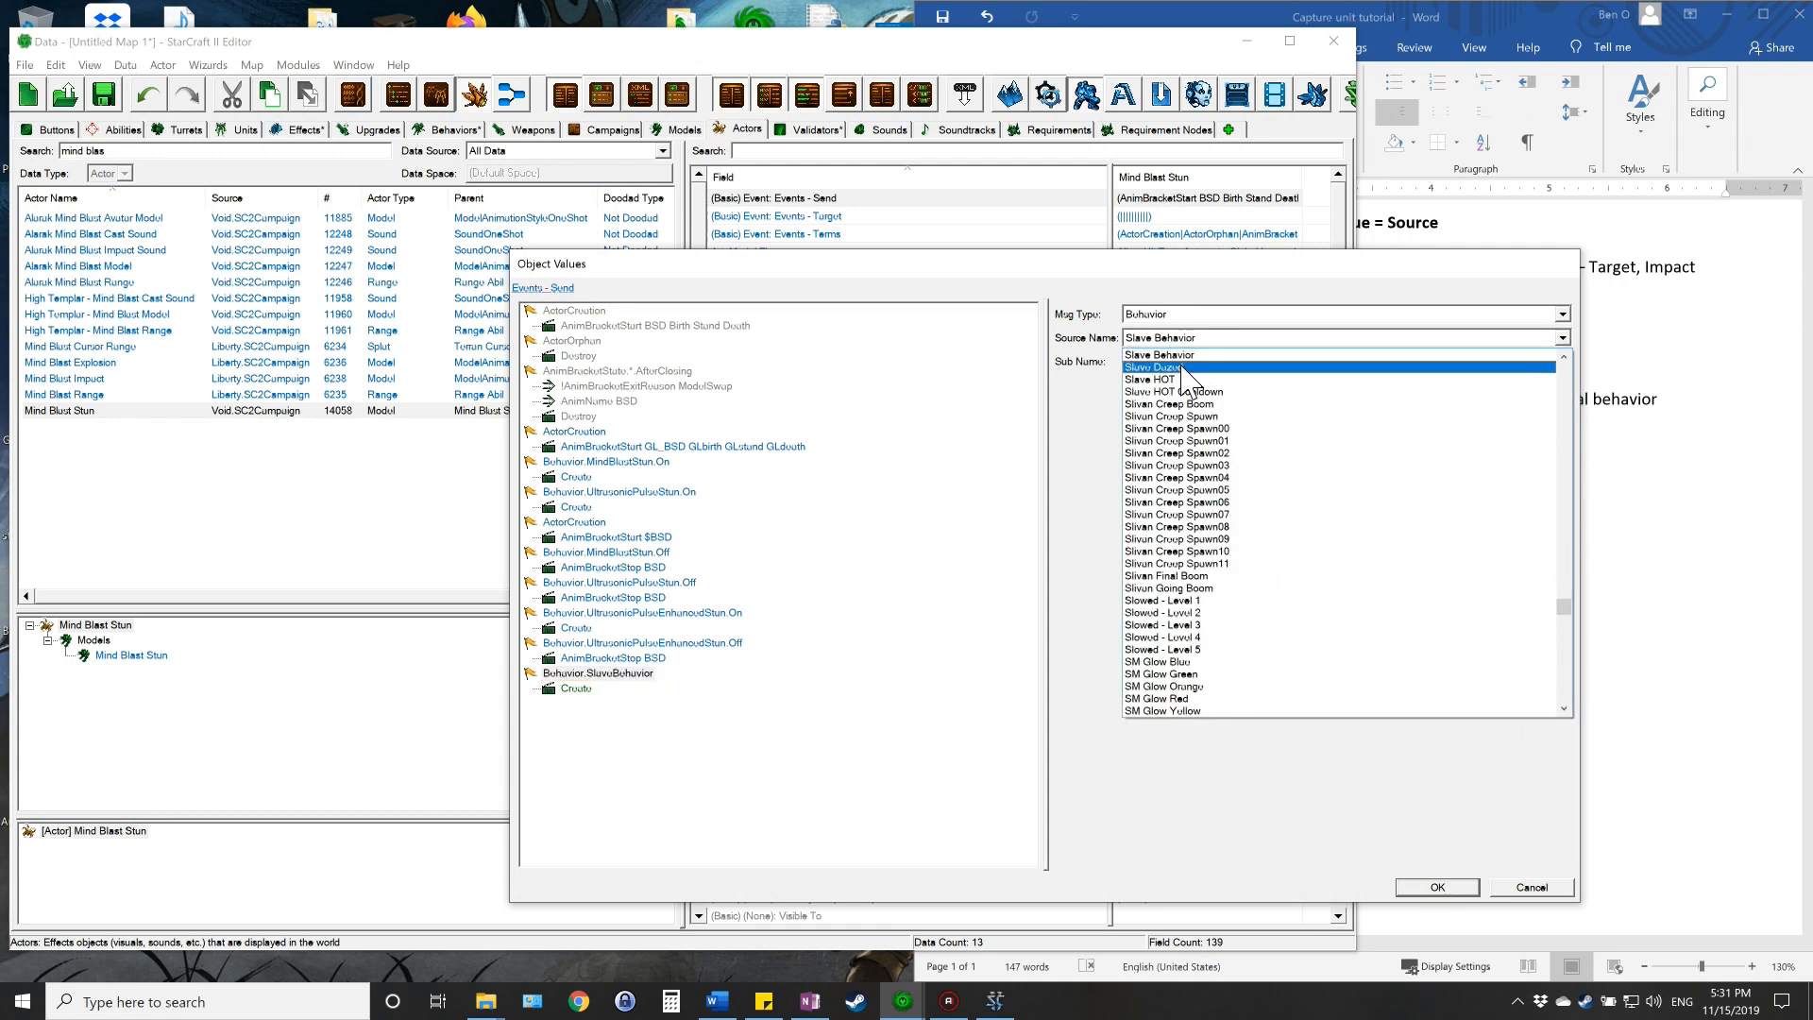
pyautogui.click(1183, 367)
pyautogui.click(1293, 363)
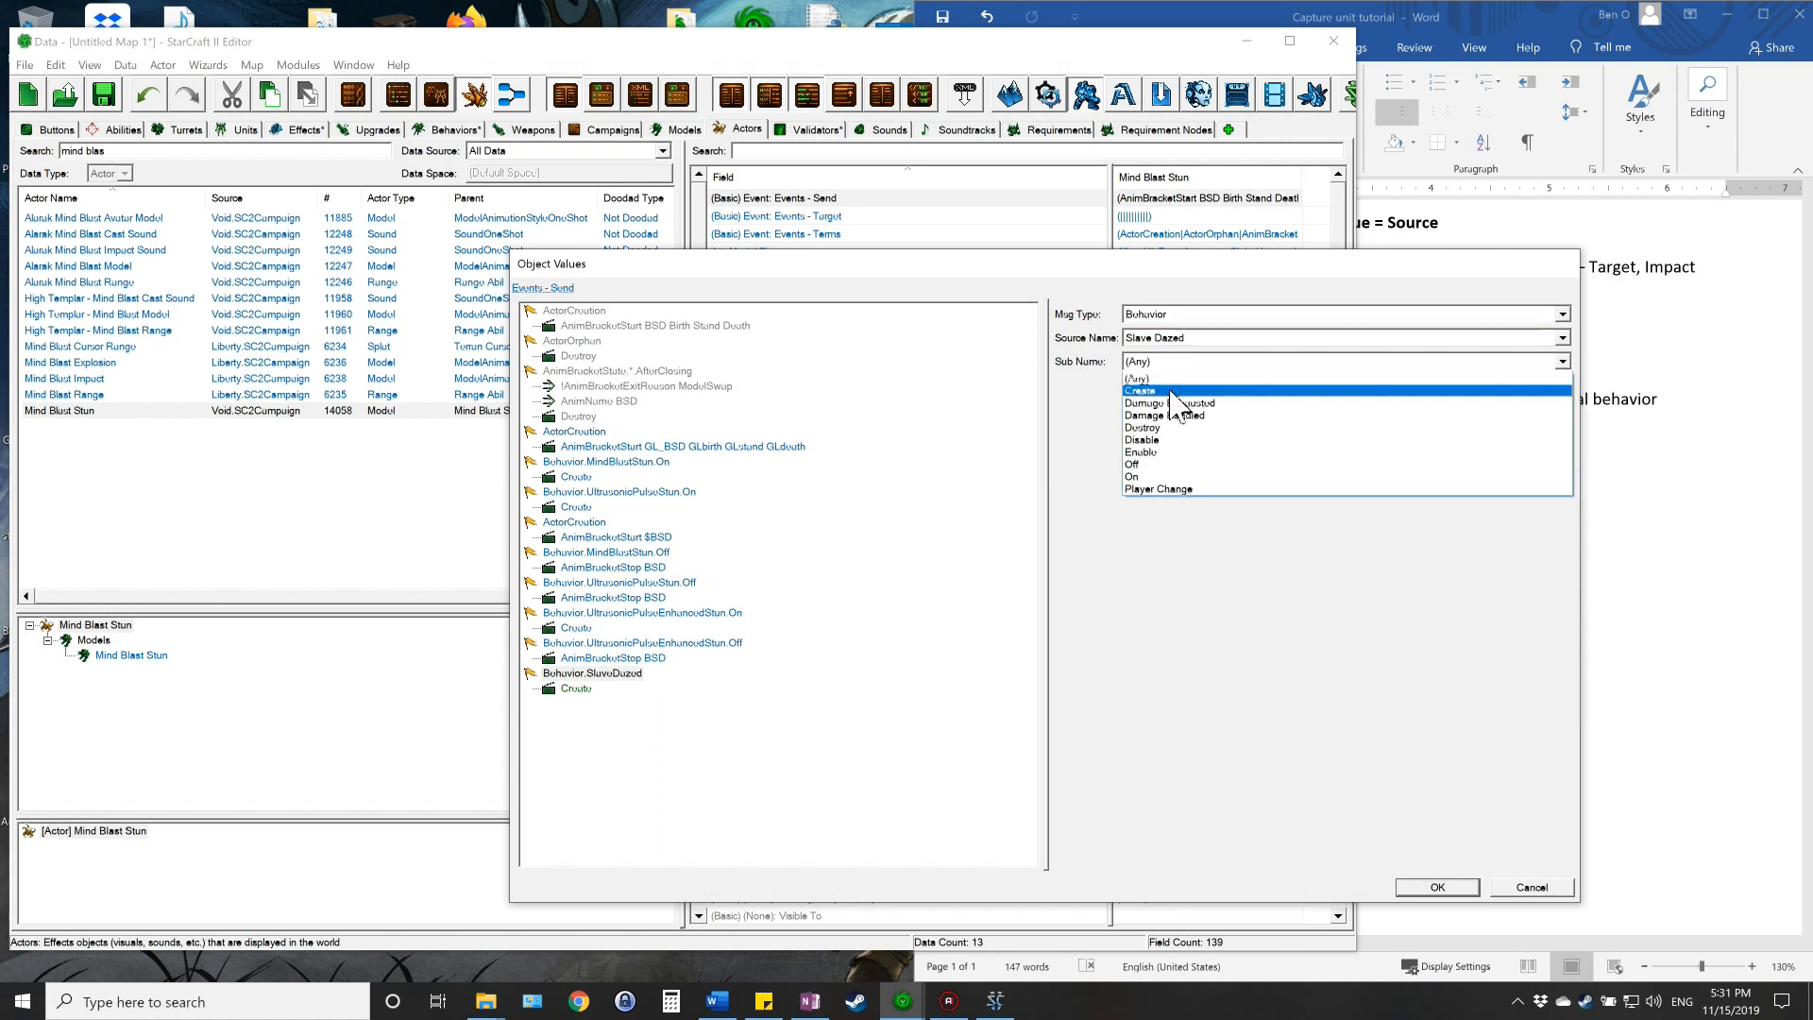
pyautogui.click(1161, 477)
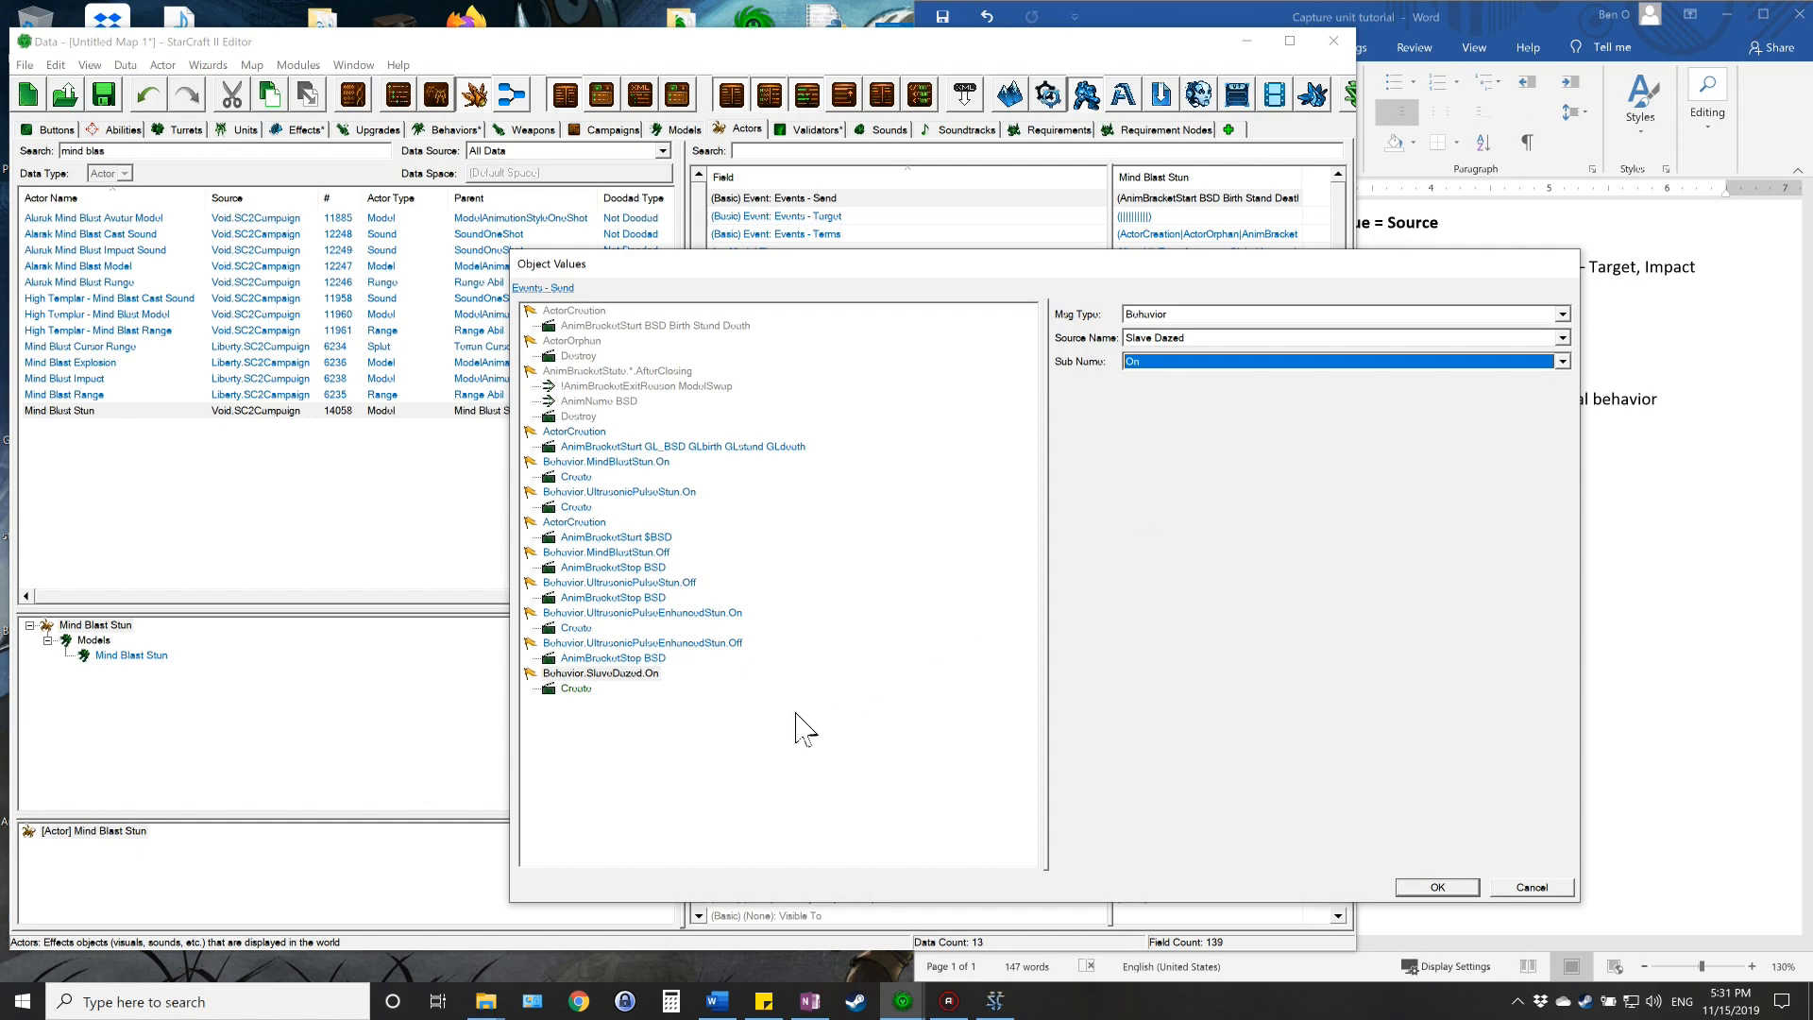
# - Duplicate the UltrasonicPulseEnhancedStun Off event with its AnimBracketStop BSD action, set it to Slave Dazed, Off, and accept the event changes
pyautogui.click(710, 644)
pyautogui.hotkey('ctrl', 'v')
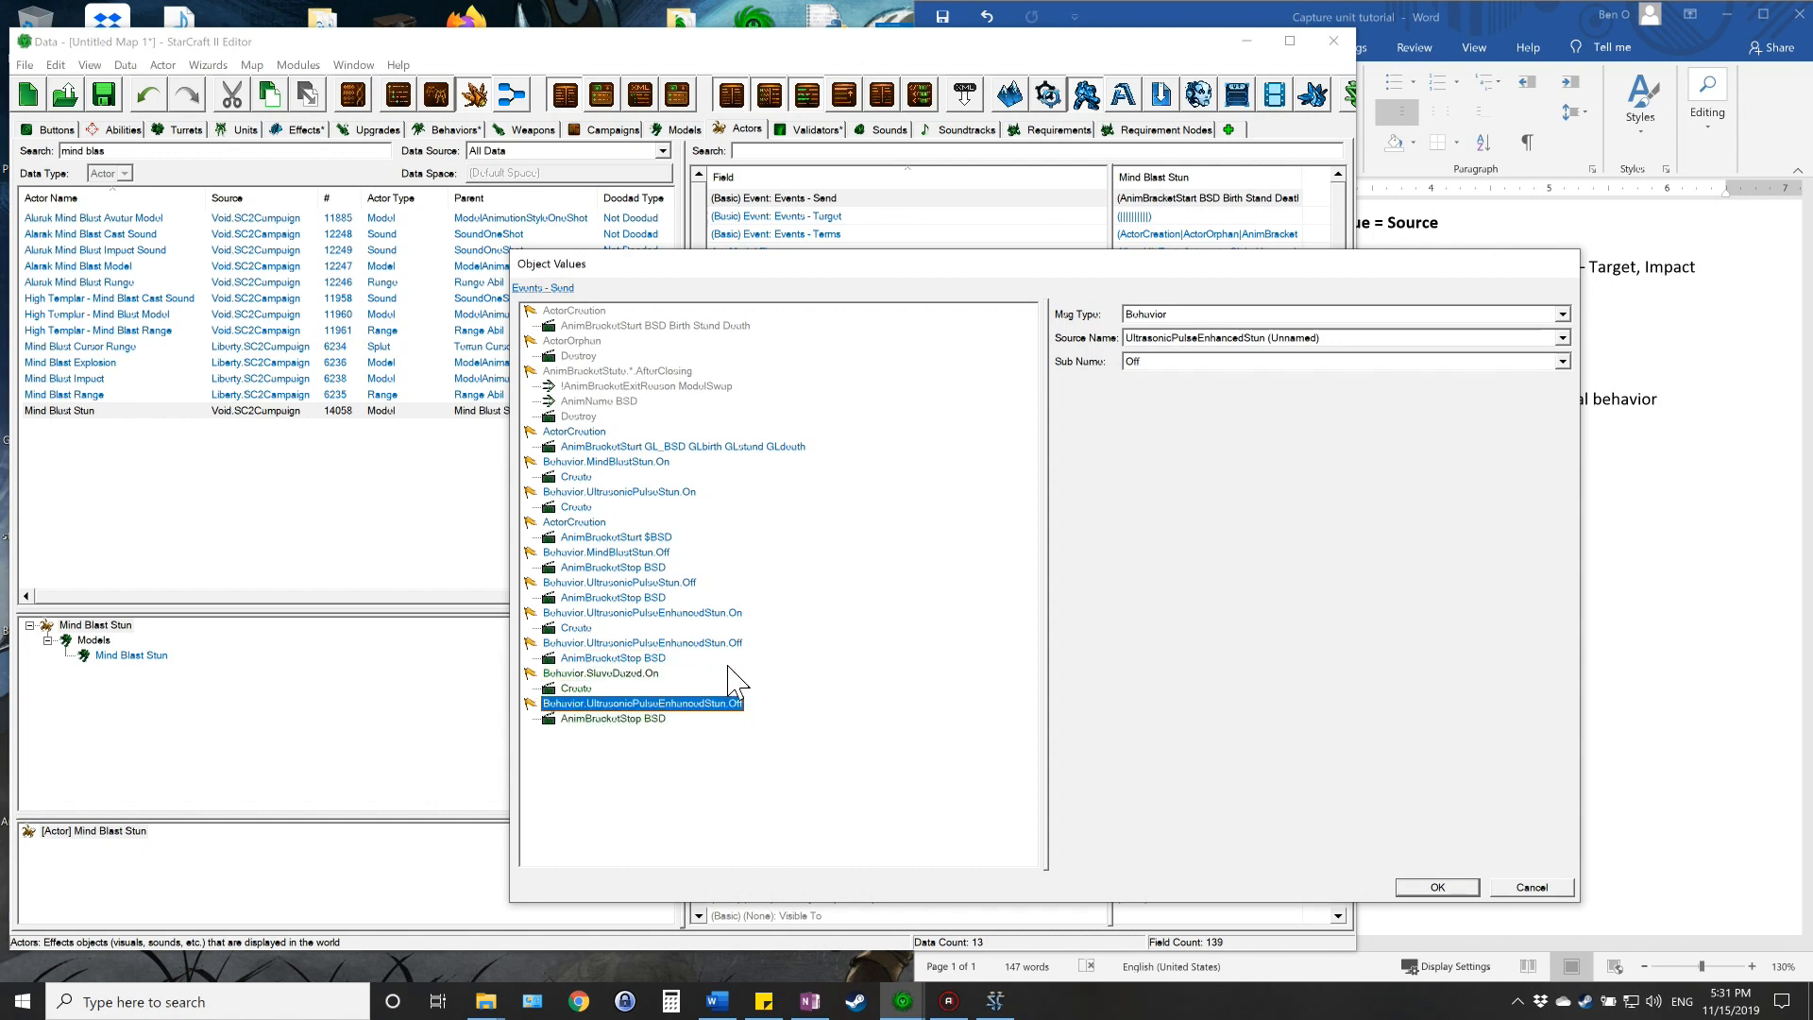
pyautogui.click(1235, 338)
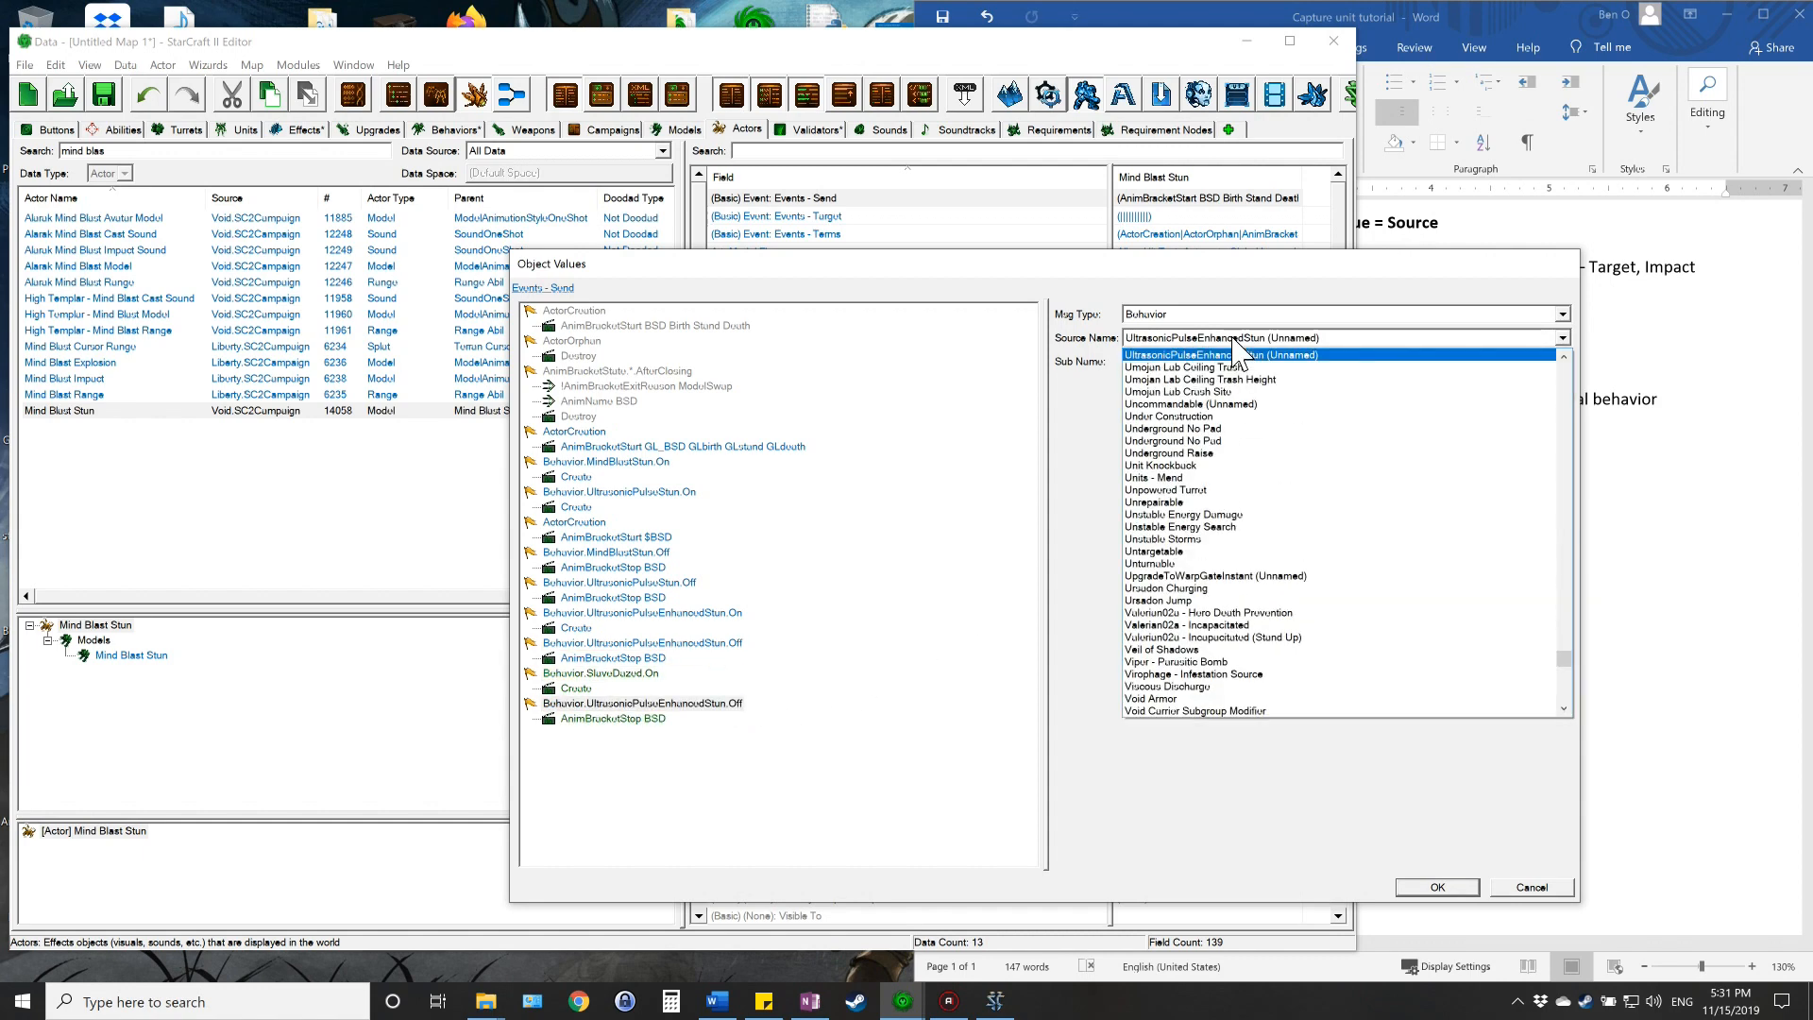
pyautogui.write('sla')
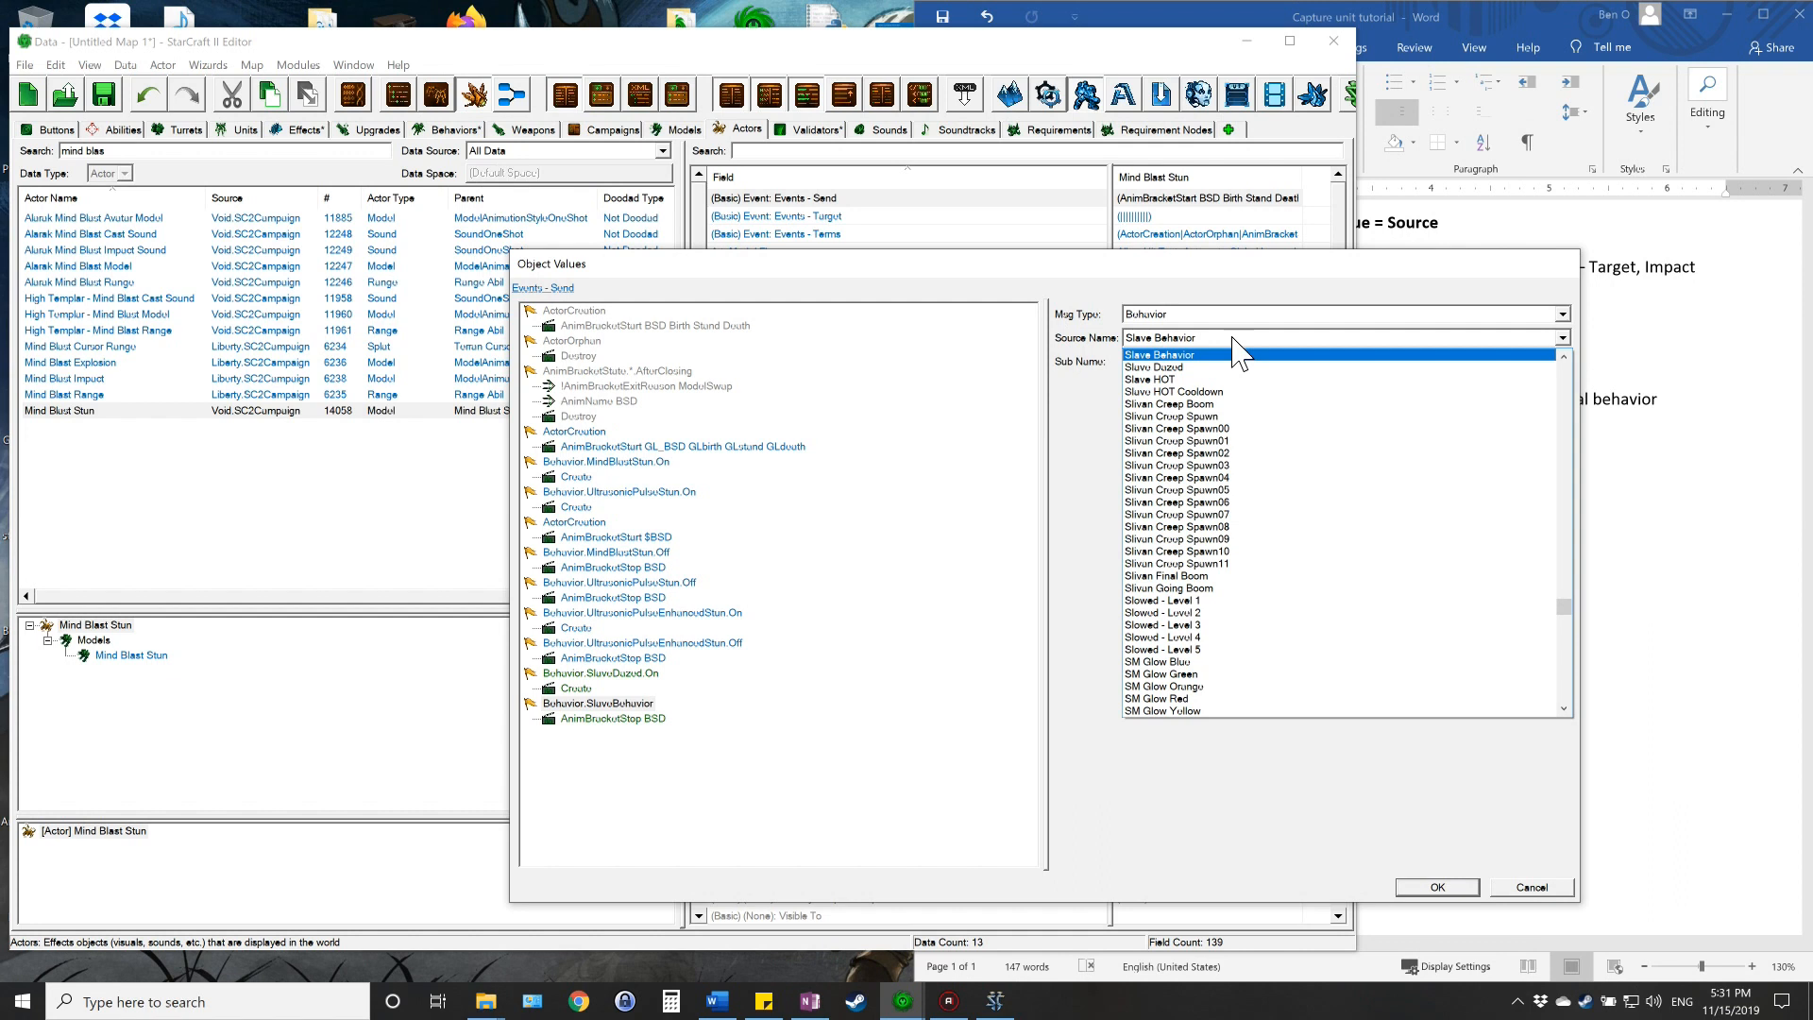
pyautogui.click(1218, 368)
pyautogui.click(1180, 362)
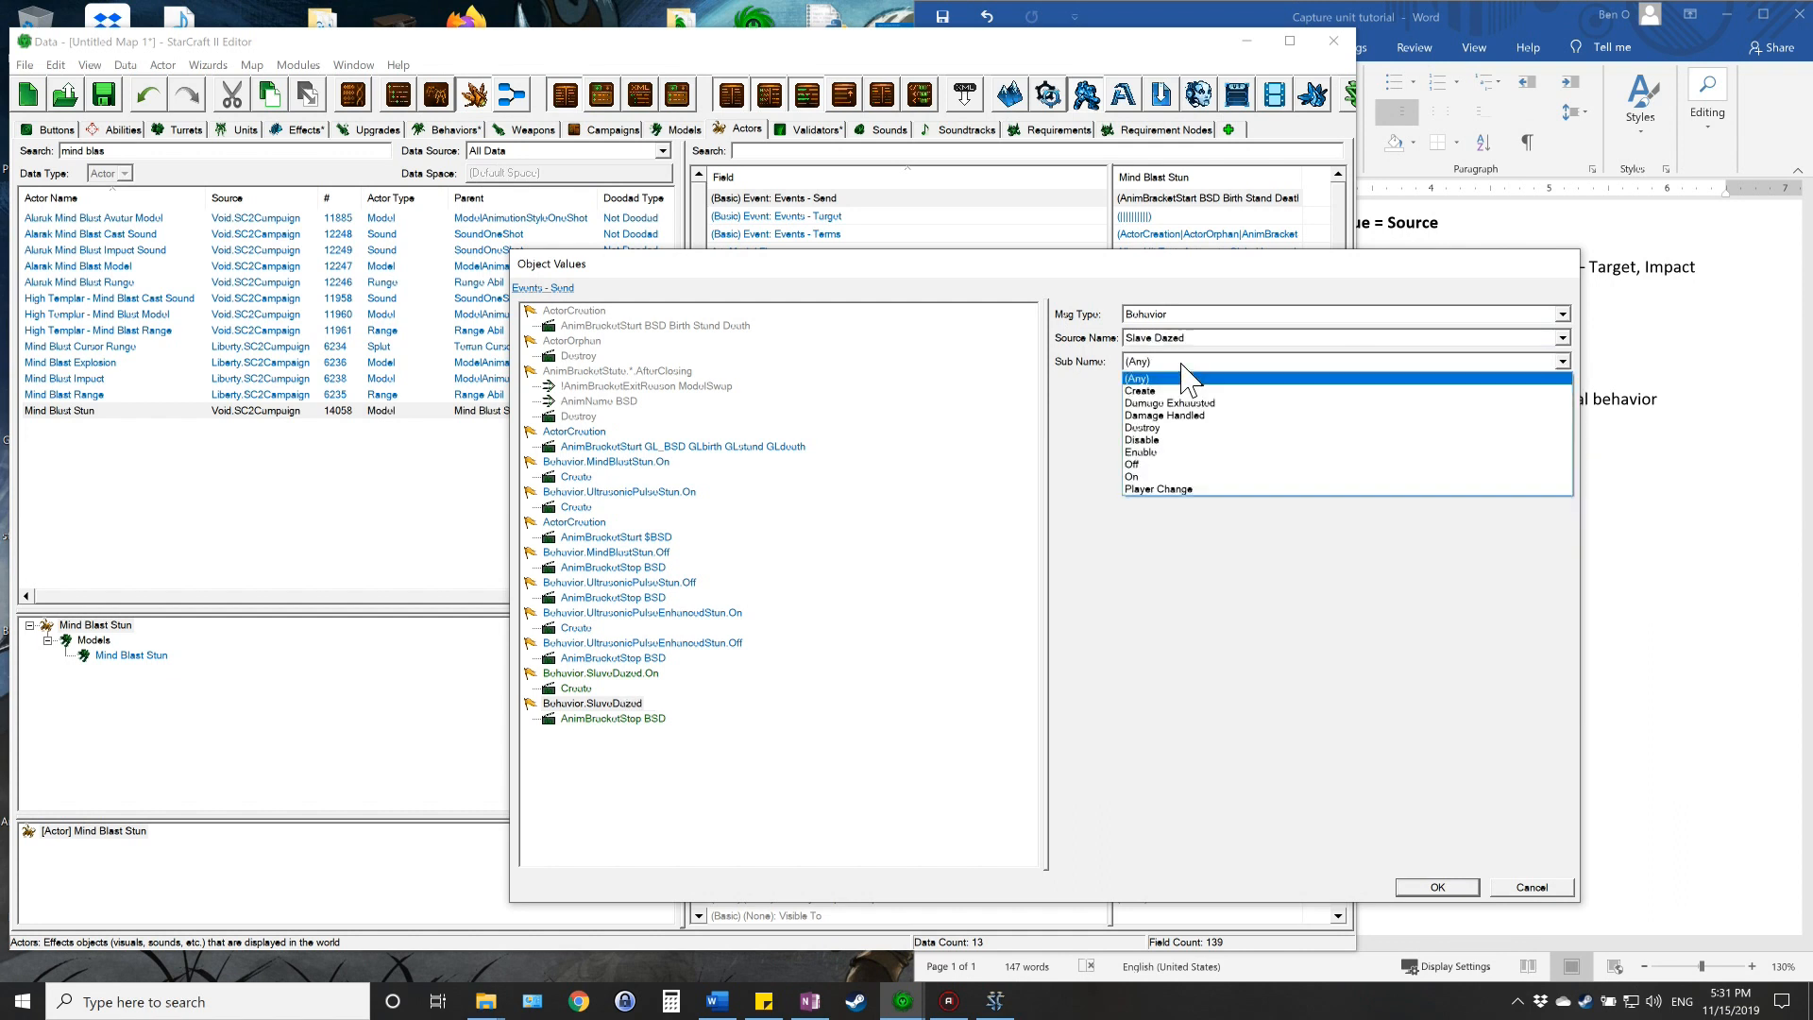
pyautogui.click(1143, 463)
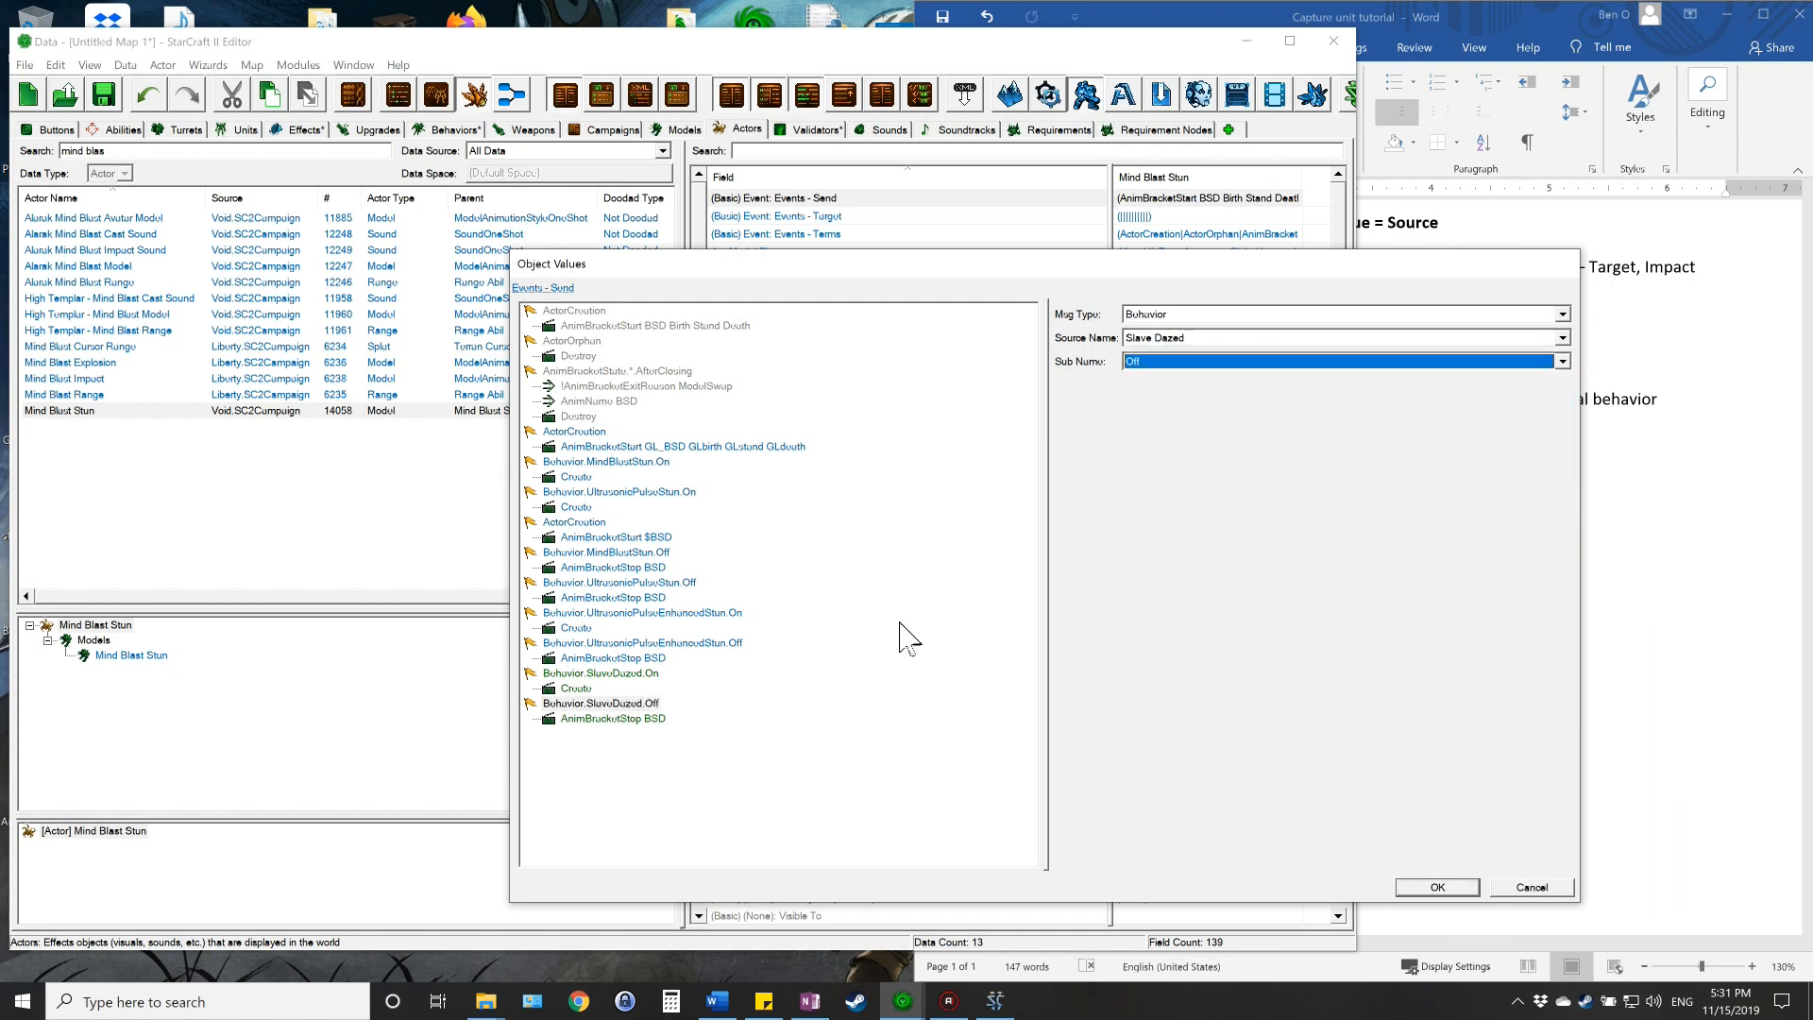
pyautogui.click(644, 721)
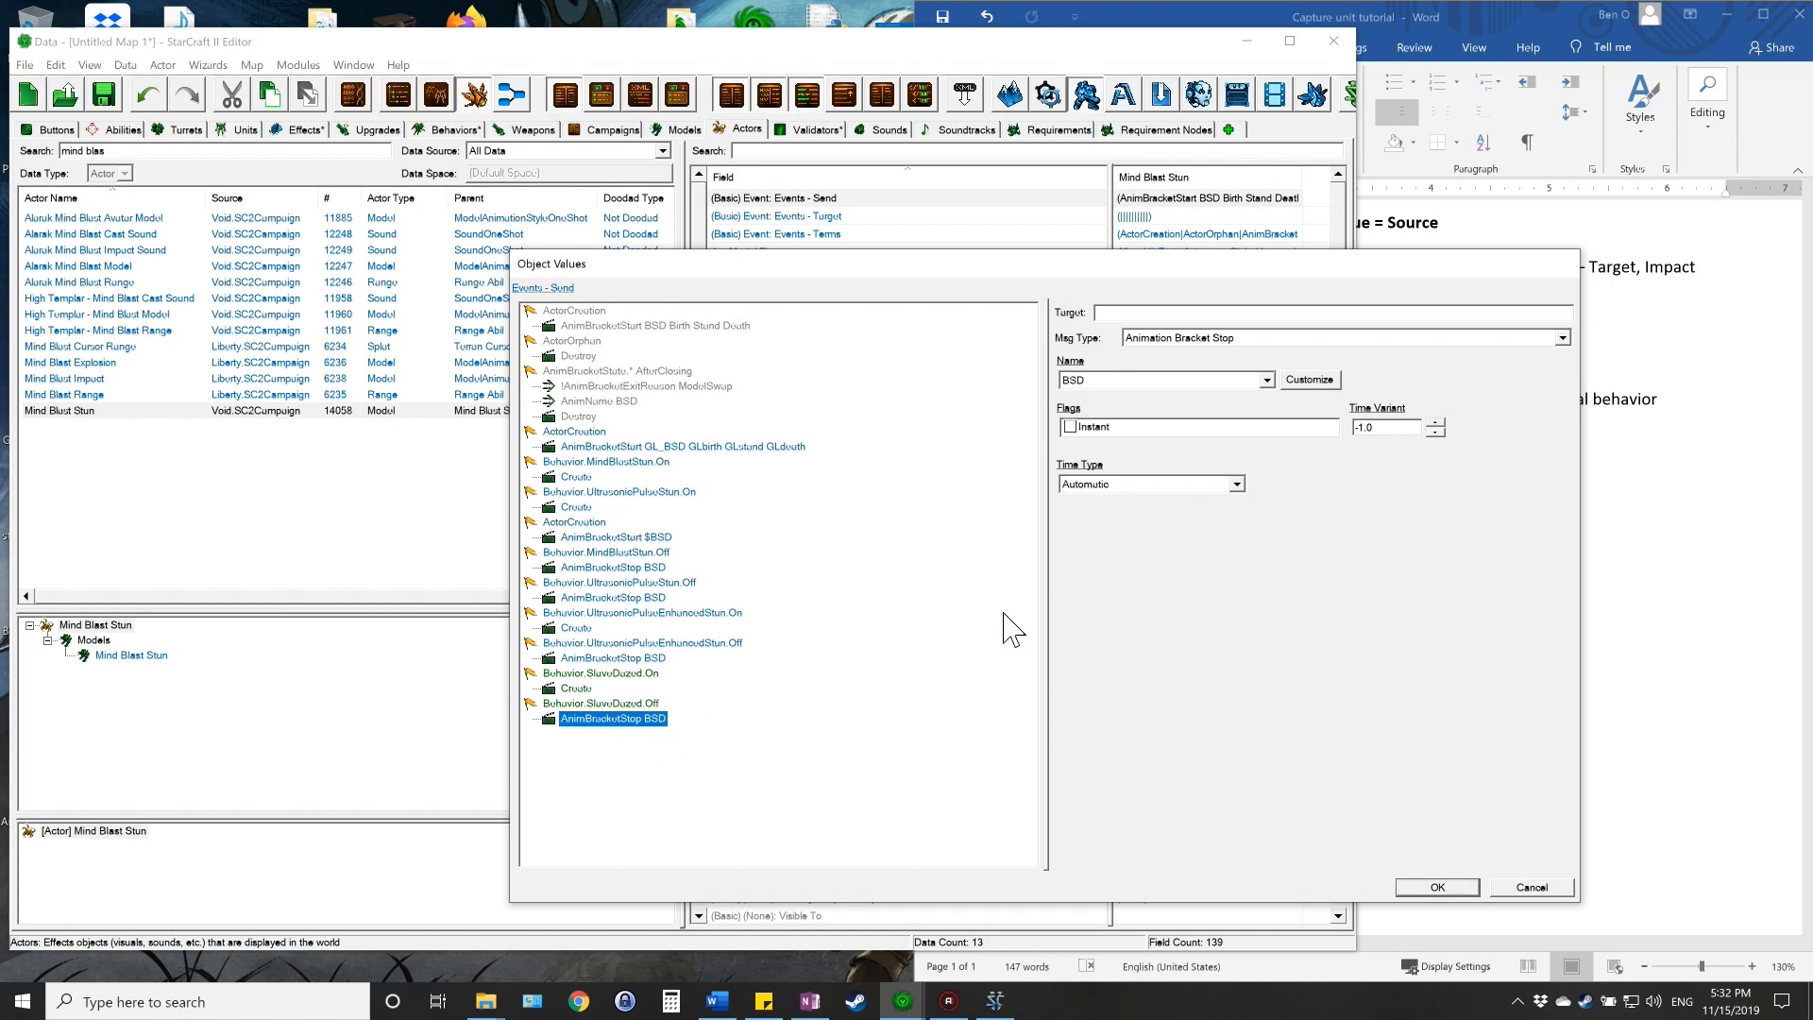
pyautogui.click(1437, 887)
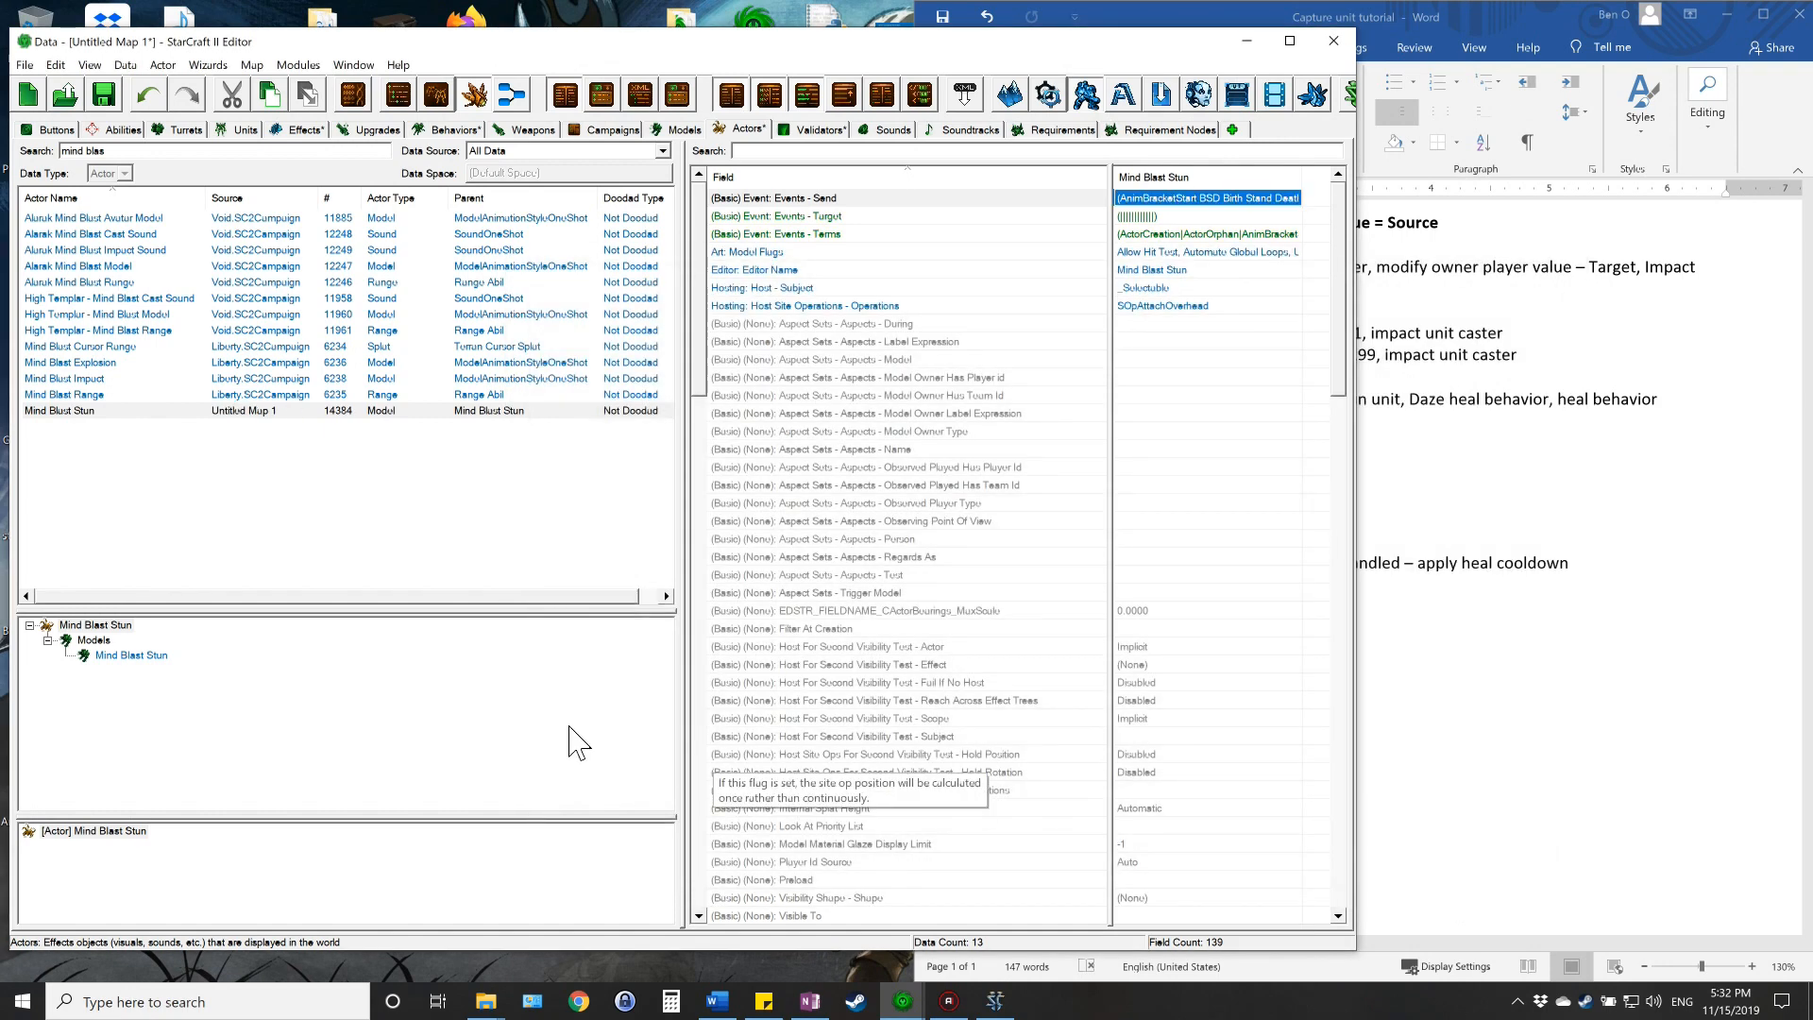